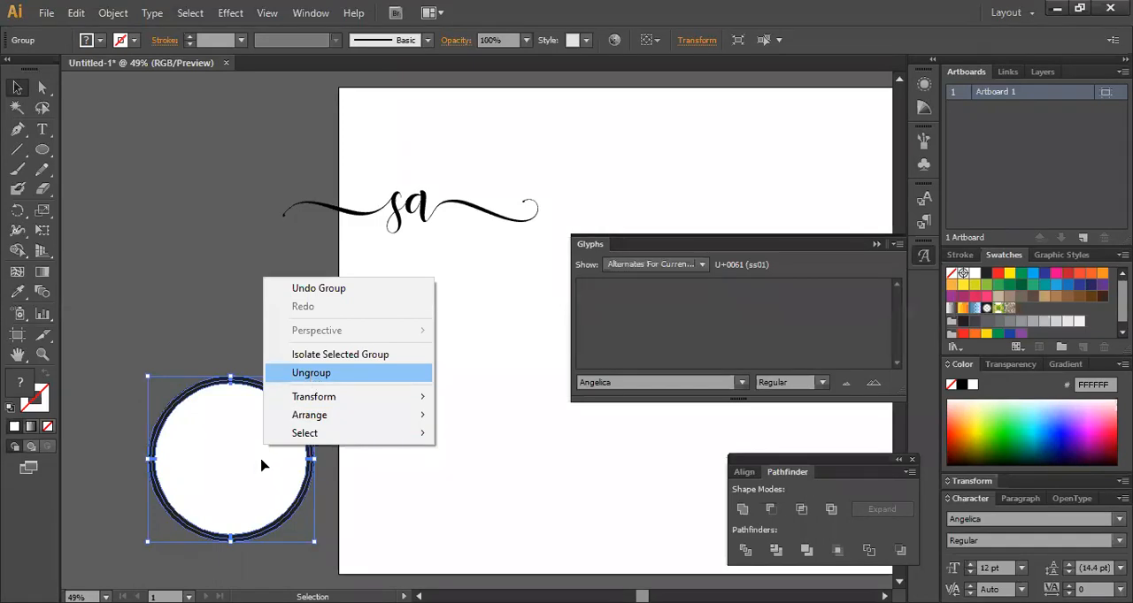
Ungroup the double-ring circle and pull its inner black ring out onto the artboard below the "sa" lettering.
key(Return)
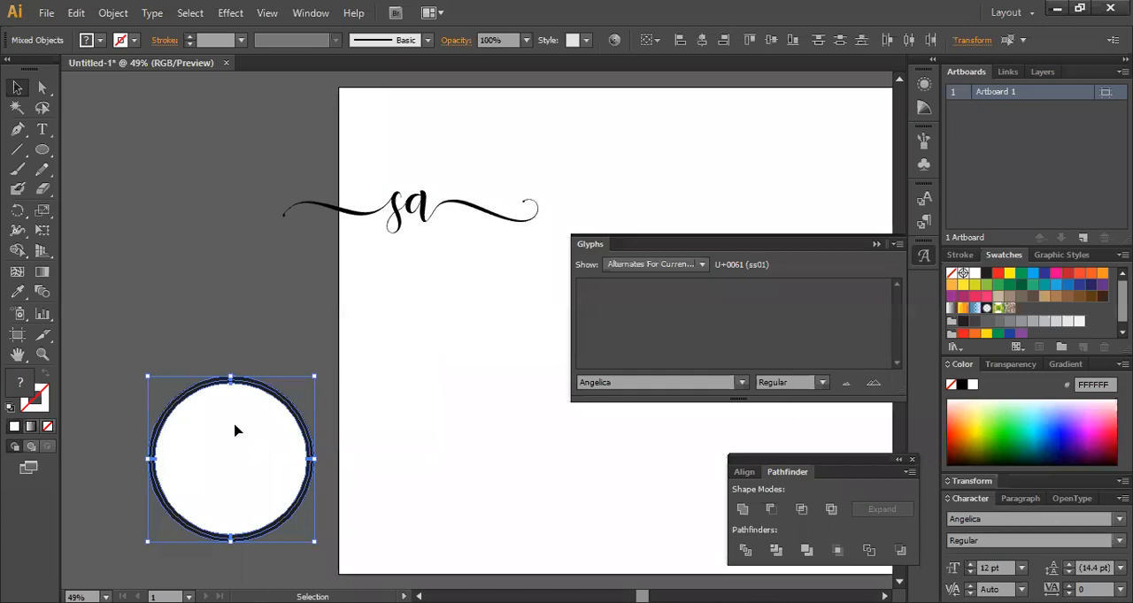
click(252, 318)
click(299, 428)
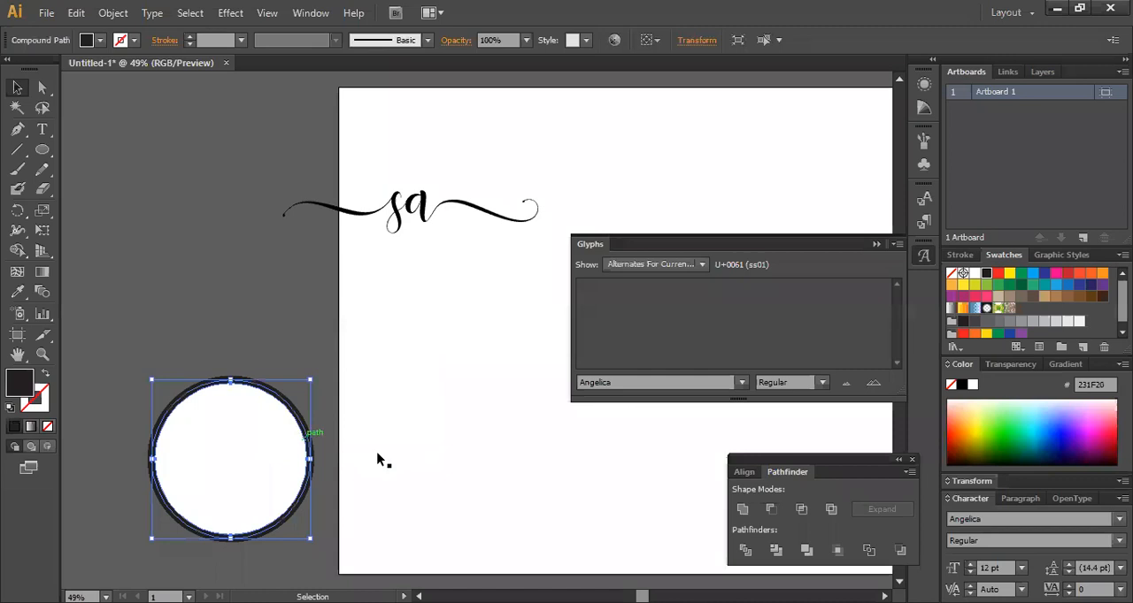
drag(307, 450, 510, 453)
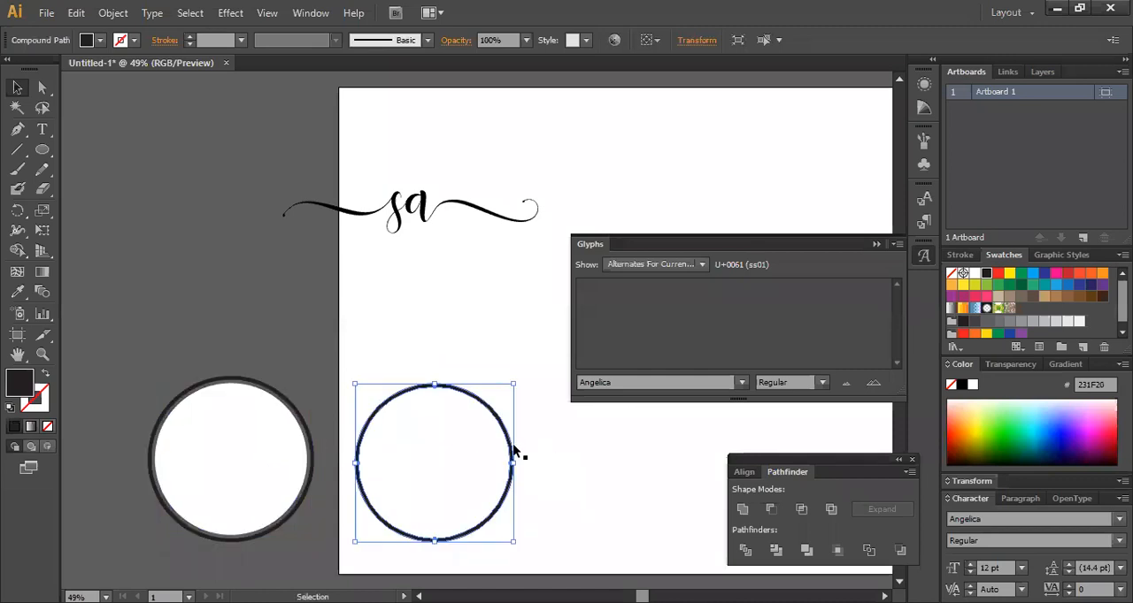
click(559, 455)
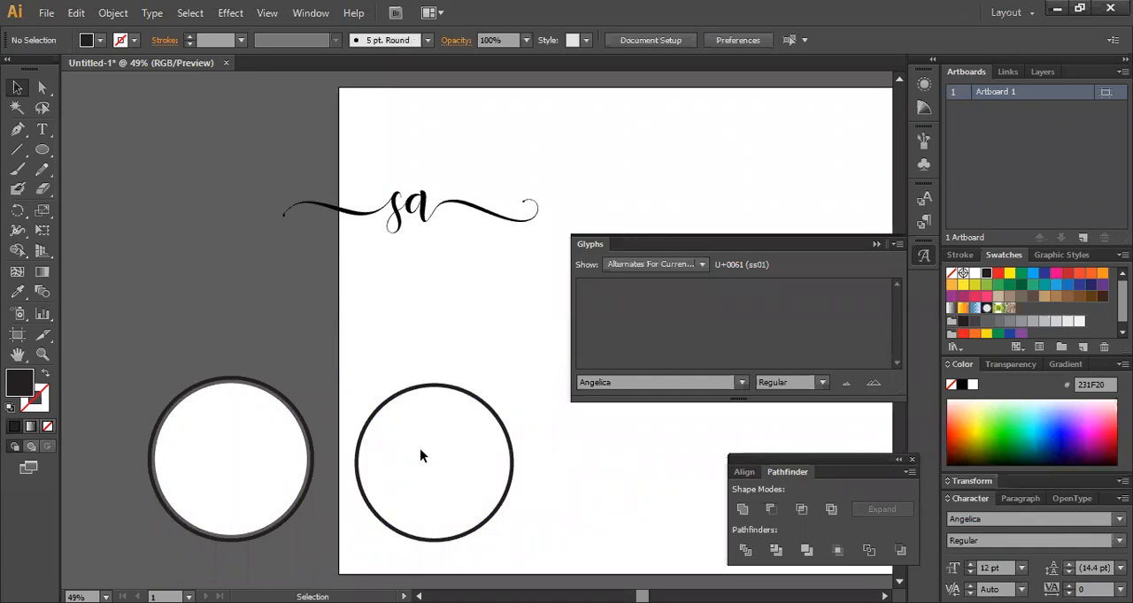
Place the black ring over the "sa" lettering and align the two objects by their horizontal centers.
drag(408, 536, 408, 292)
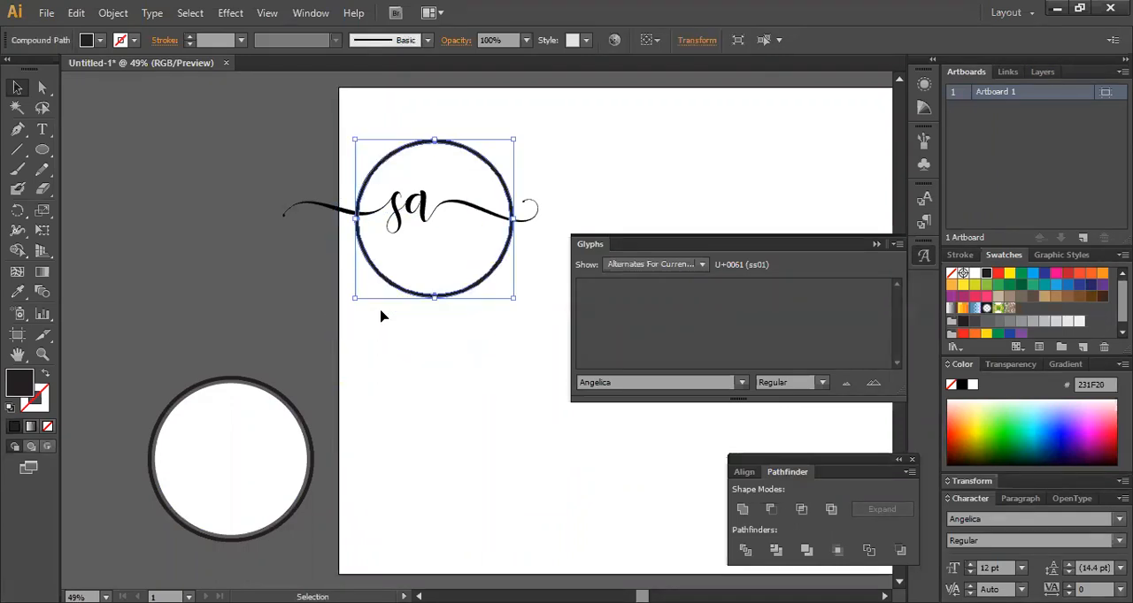
right_click(402, 214)
click(449, 323)
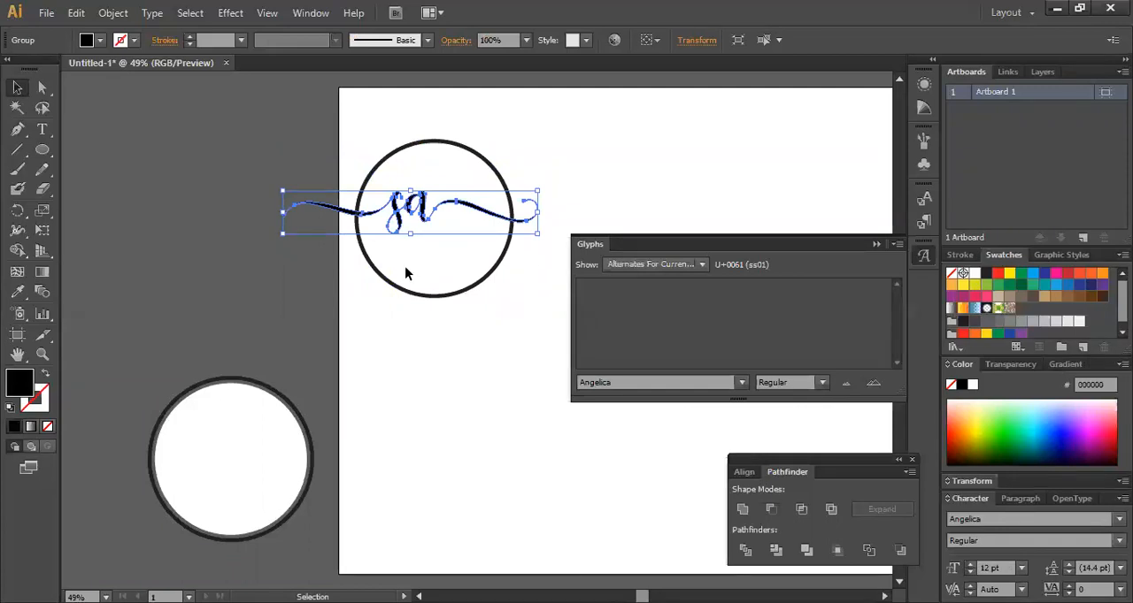
shift+click(465, 282)
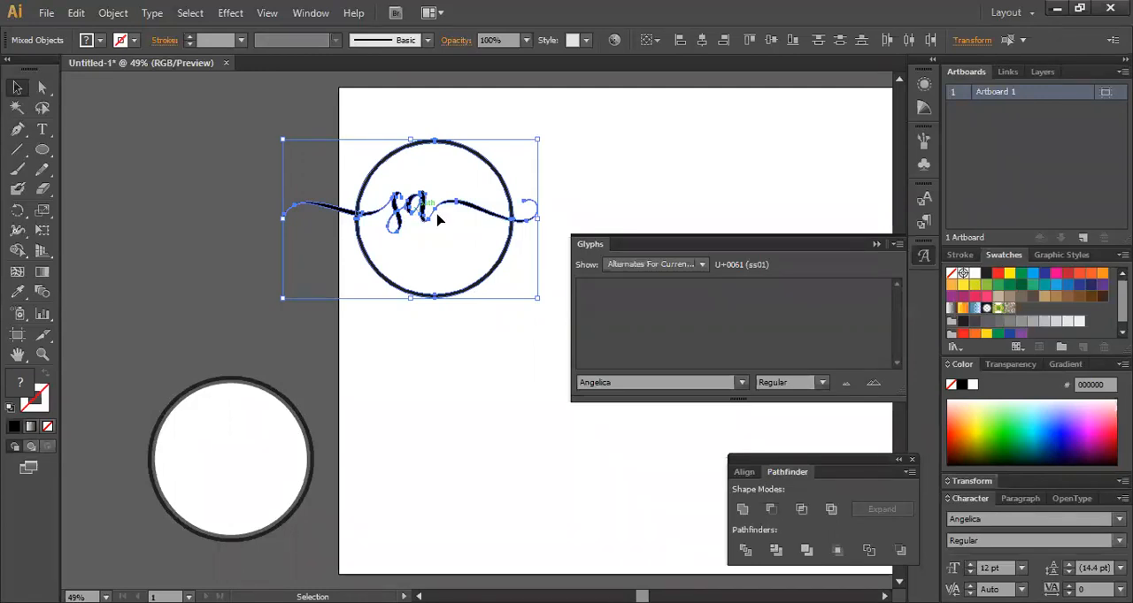
drag(461, 239, 486, 243)
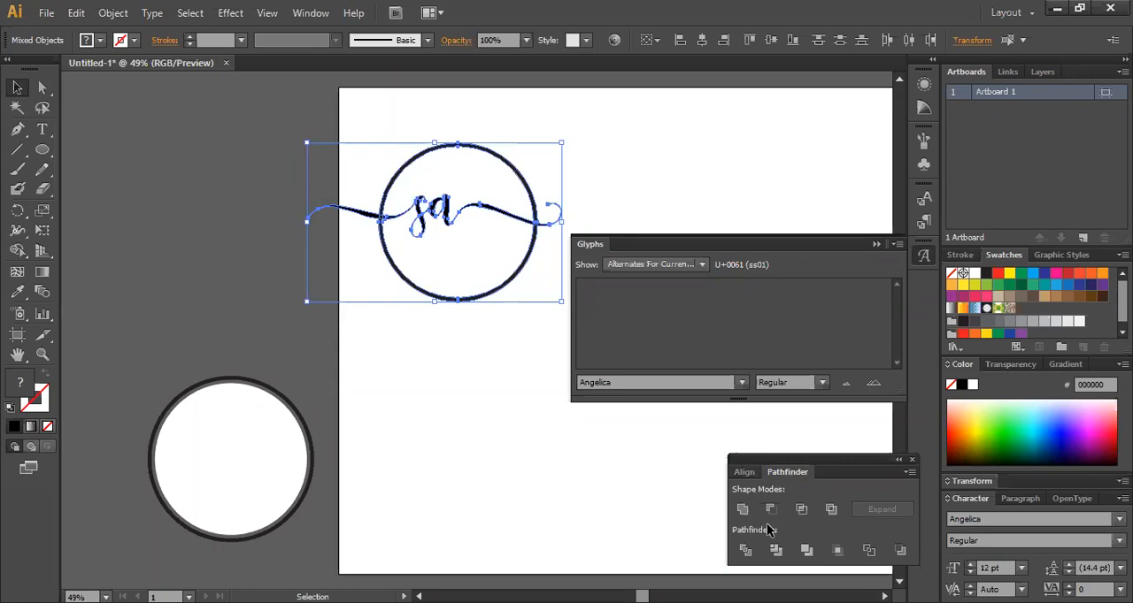
click(745, 473)
click(772, 511)
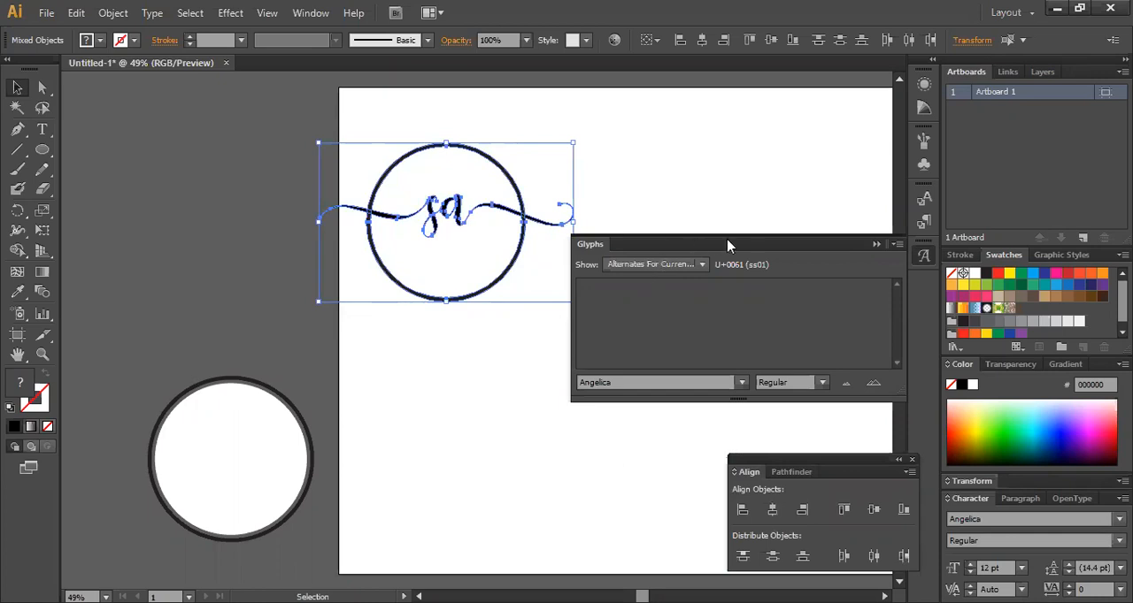
Clear the Glyphs panel away from the artwork and move the ring and lettering together further into the artboard.
drag(727, 246, 294, 454)
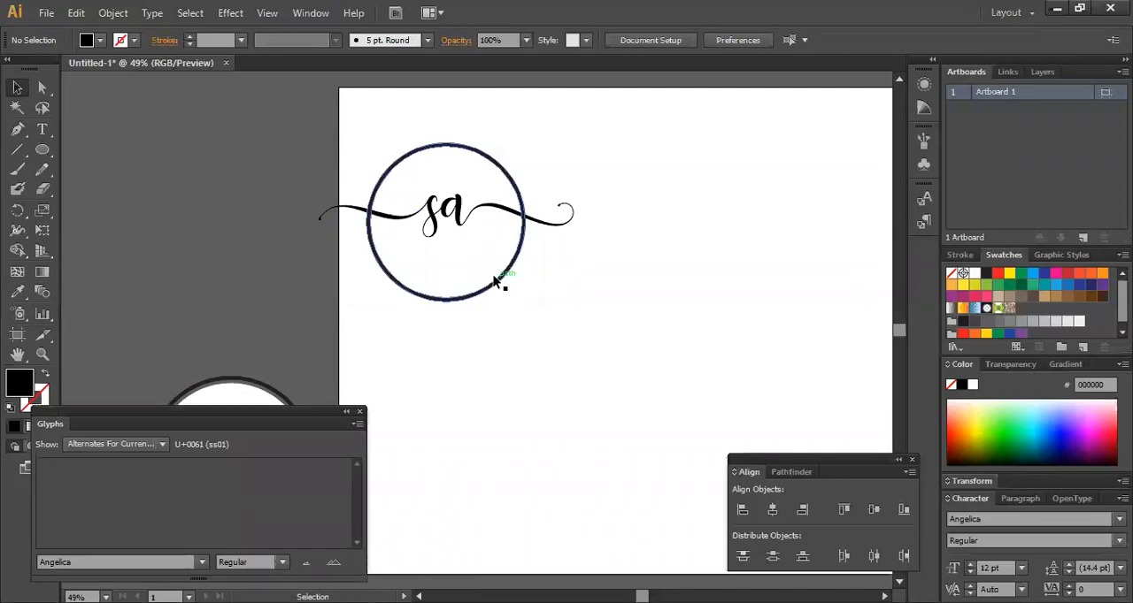
click(453, 225)
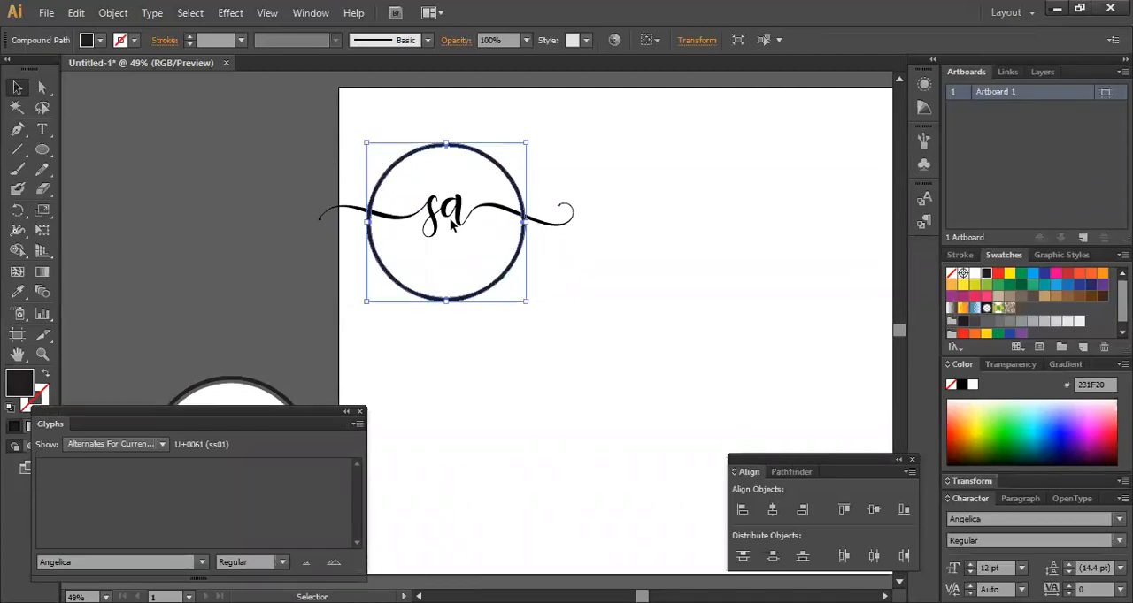
shift+click(454, 217)
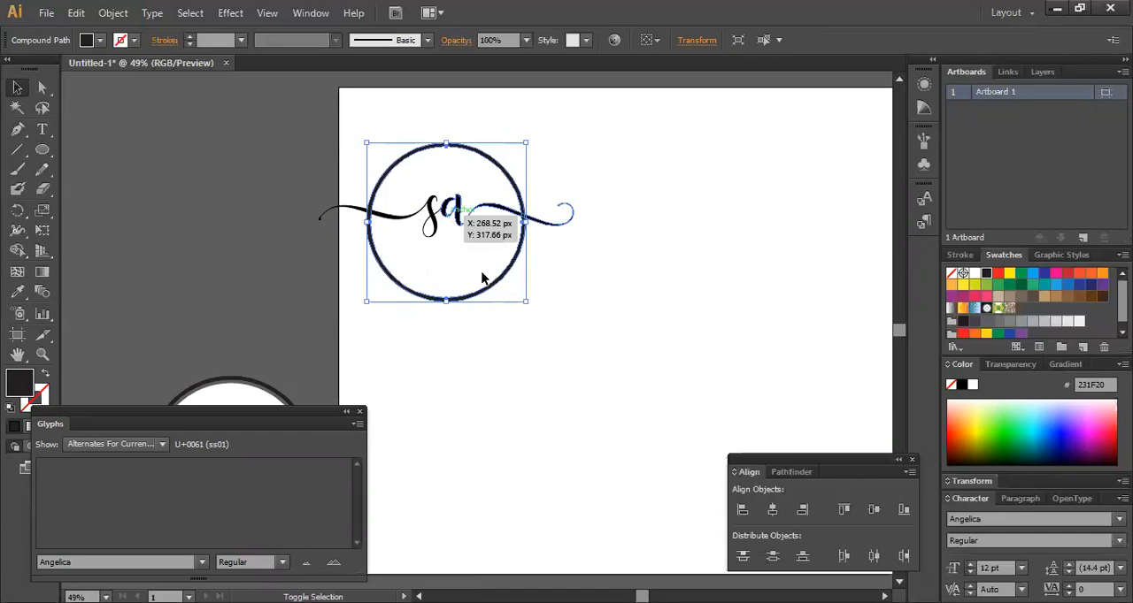
drag(487, 281, 668, 329)
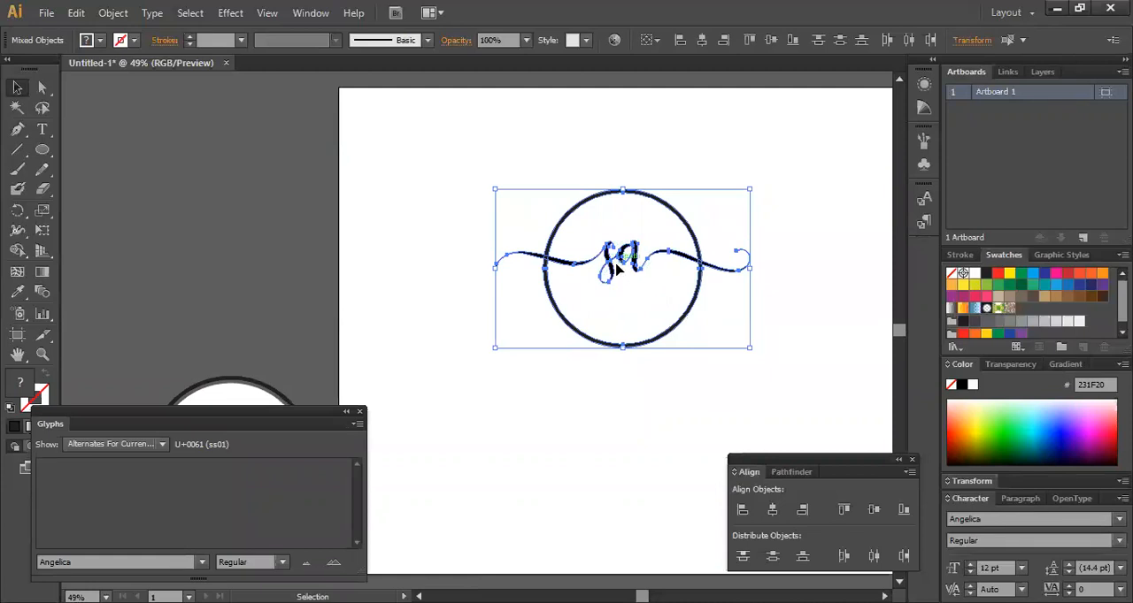
Shift the "sa" lettering slightly down so it sits vertically centered inside the ring.
click(616, 269)
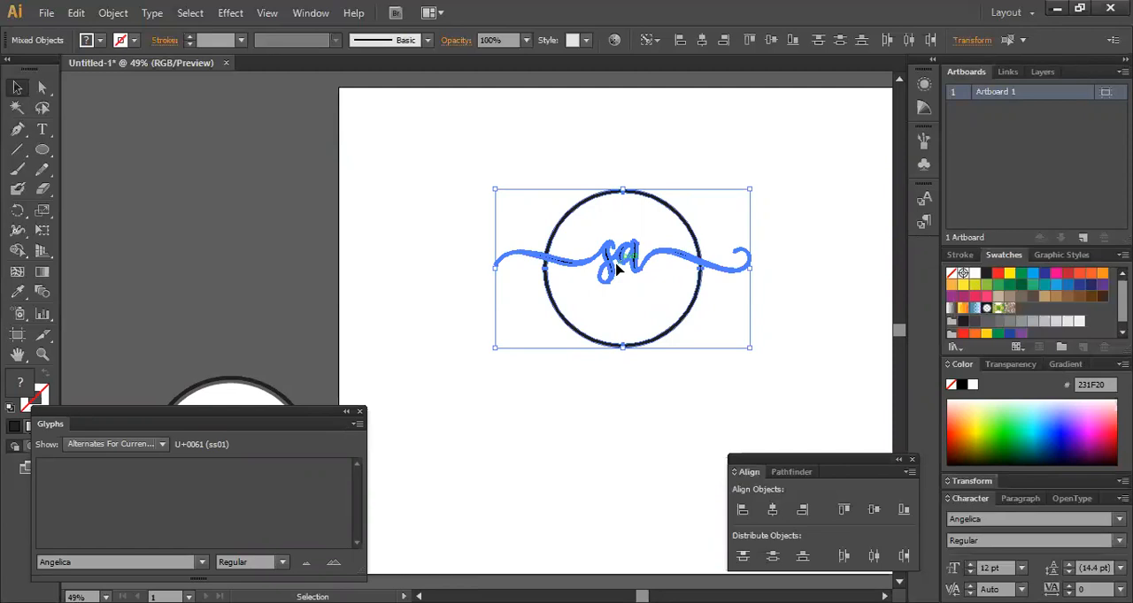
click(617, 269)
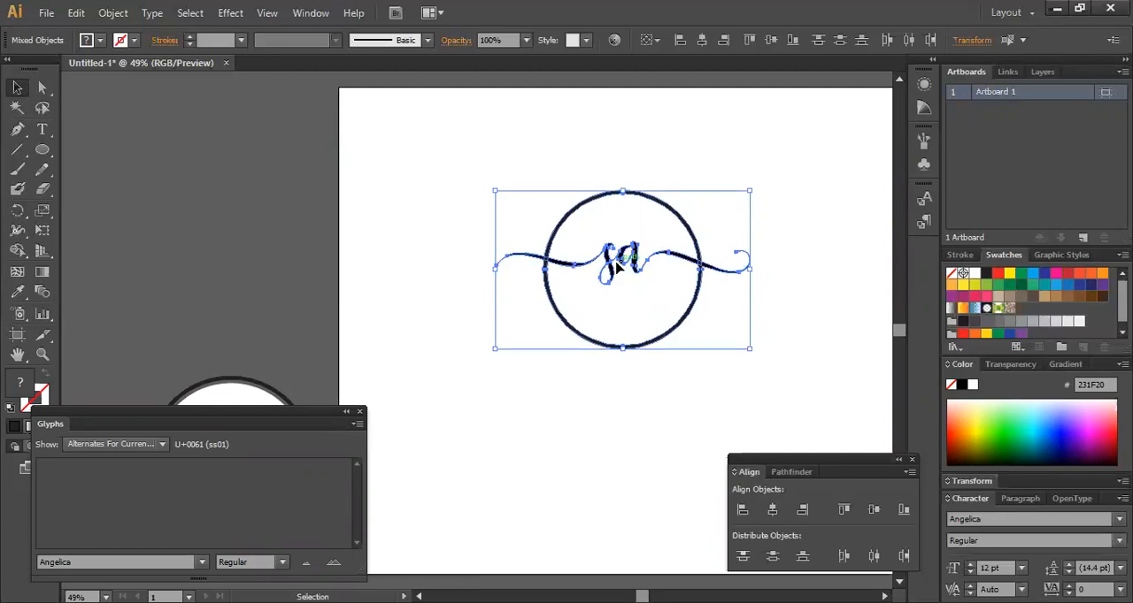
click(689, 349)
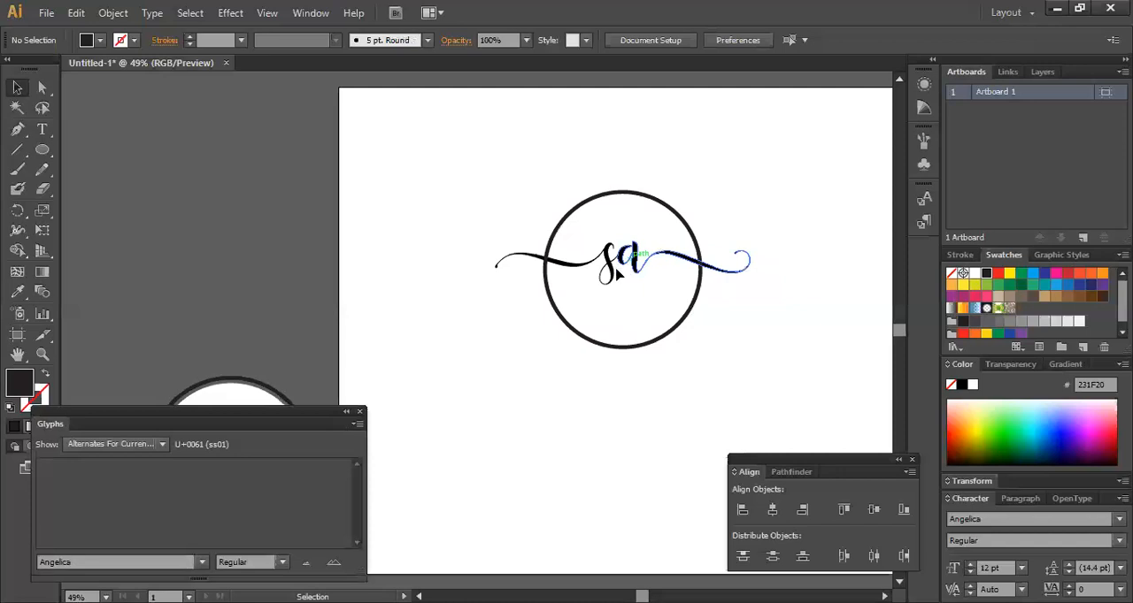
click(618, 275)
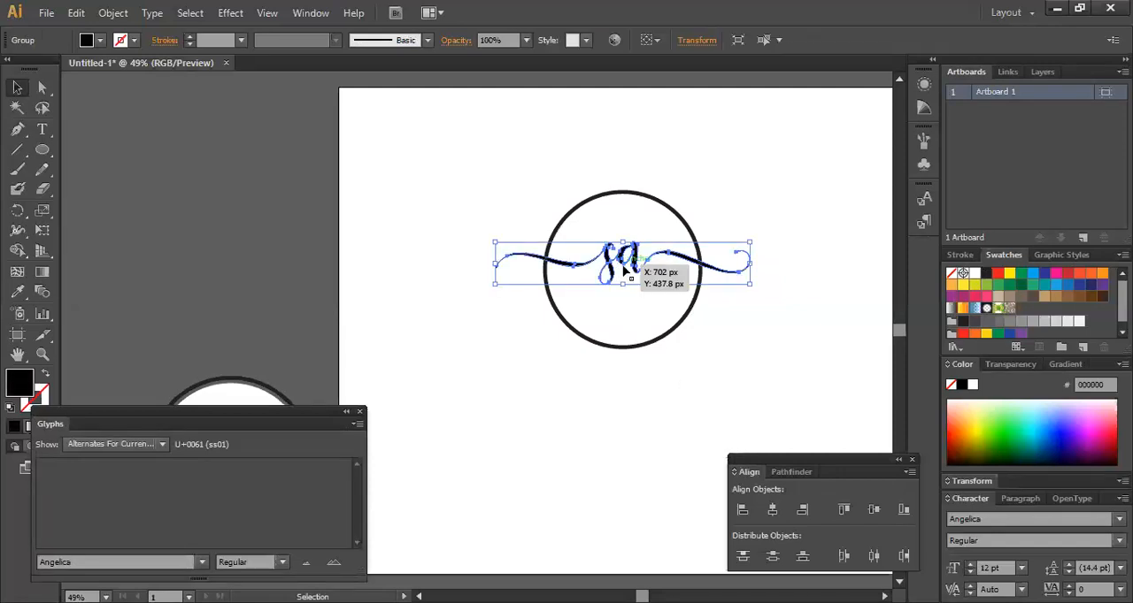
drag(623, 267, 623, 270)
click(600, 410)
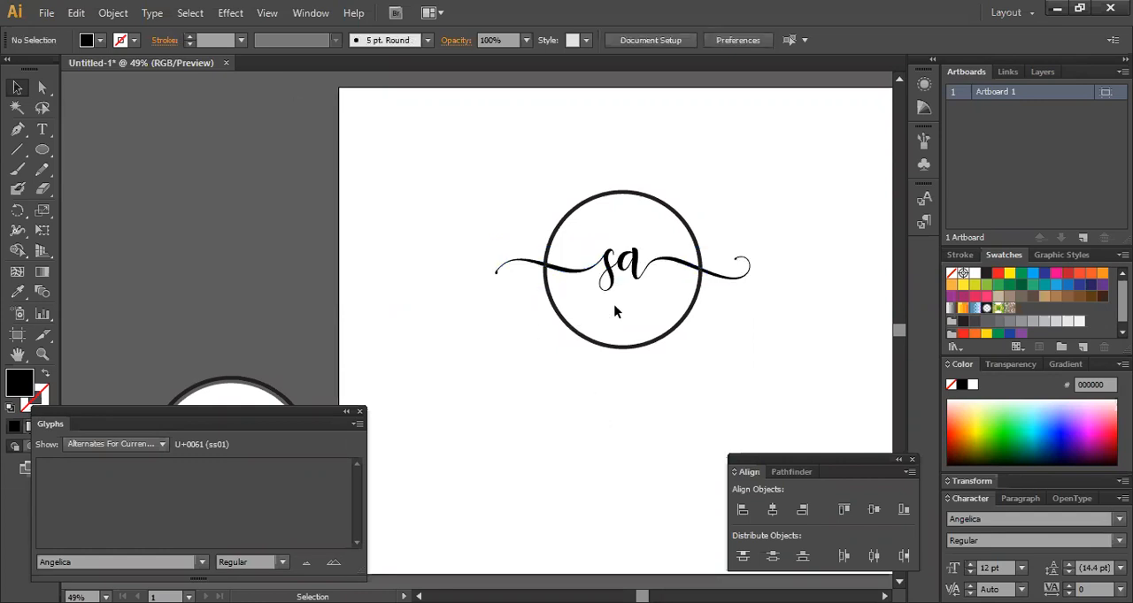
Create an Offset Path around the "sa" lettering to form a thicker outline of it.
click(624, 269)
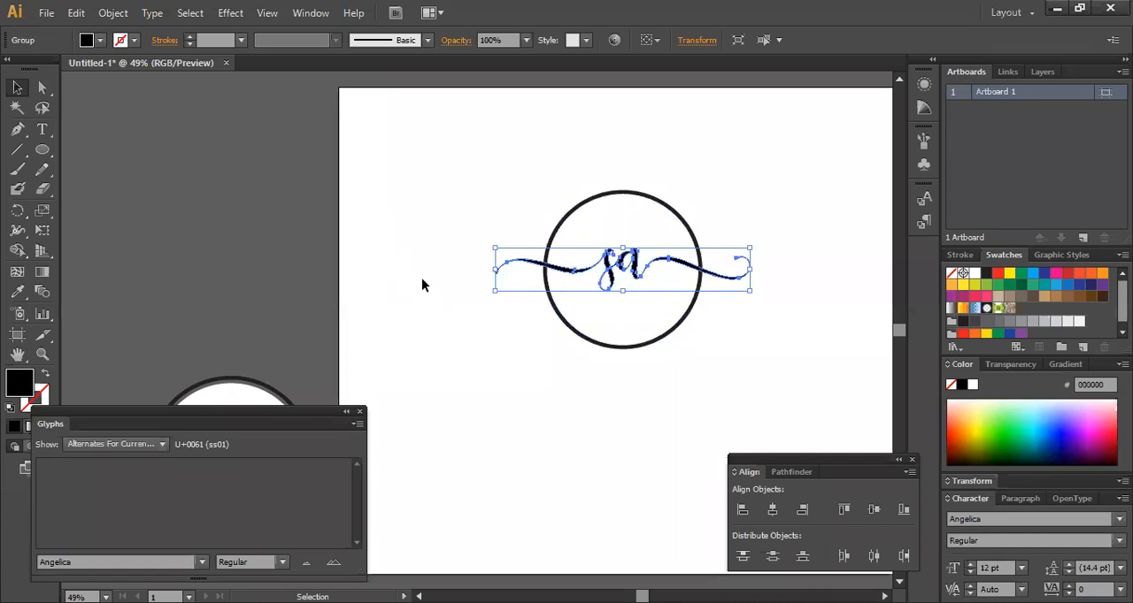
click(127, 17)
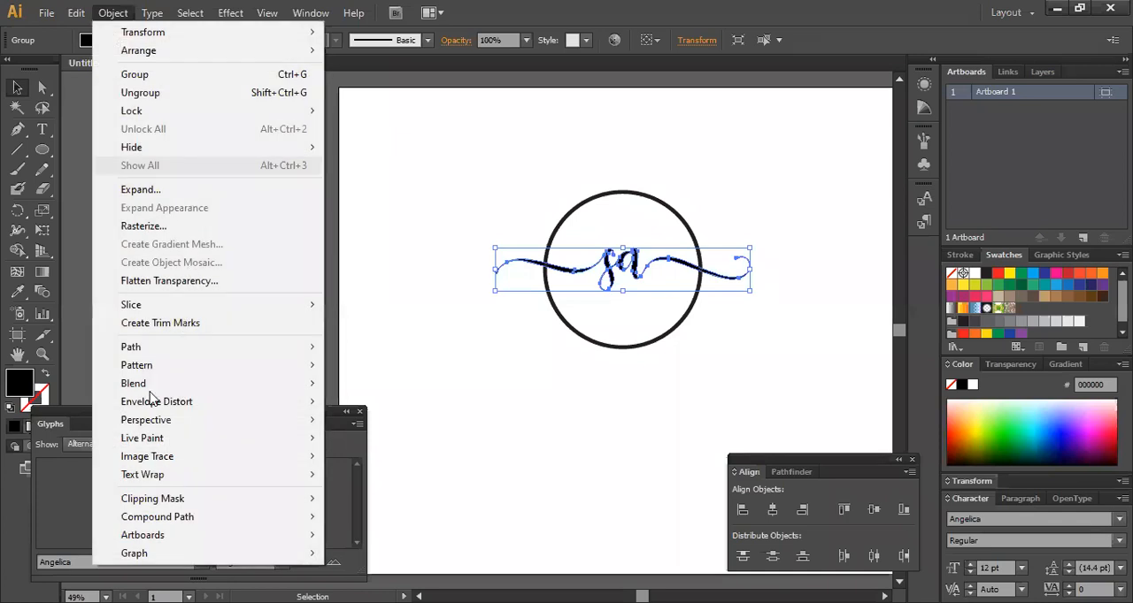
mouse_move(152, 353)
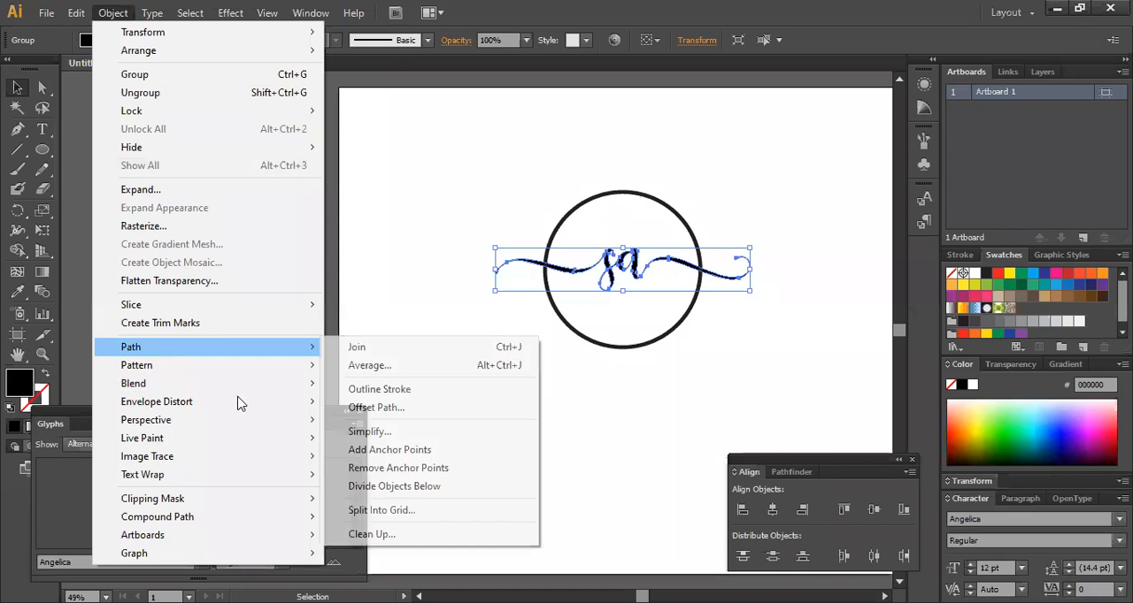
click(328, 409)
click(690, 236)
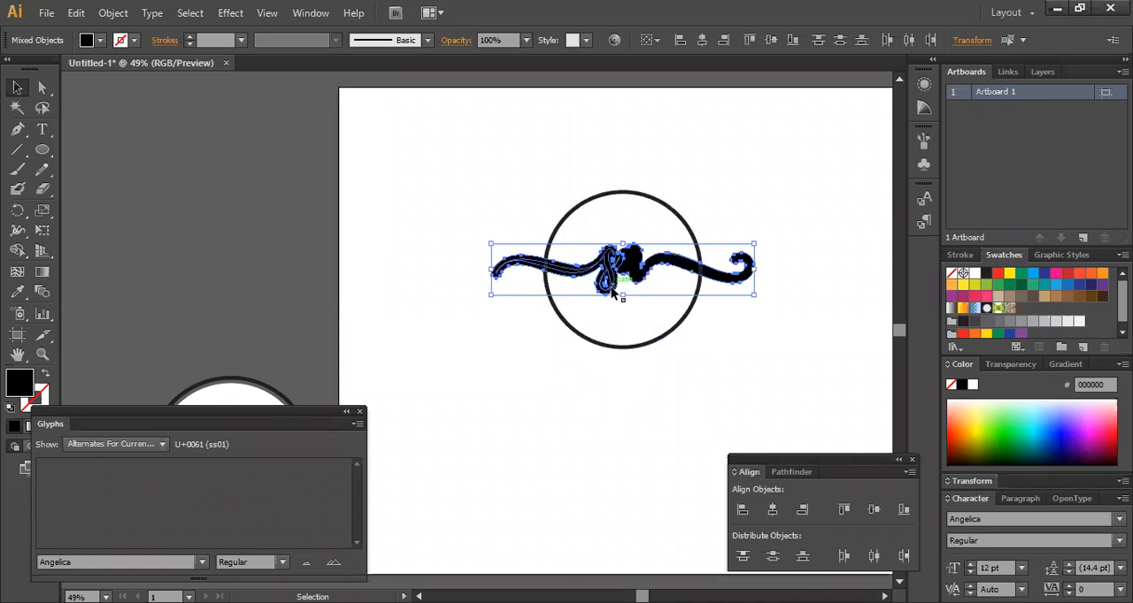
Cut the offset lettering shape out of the ring using the Pathfinder Minus Back operation.
shift+click(602, 348)
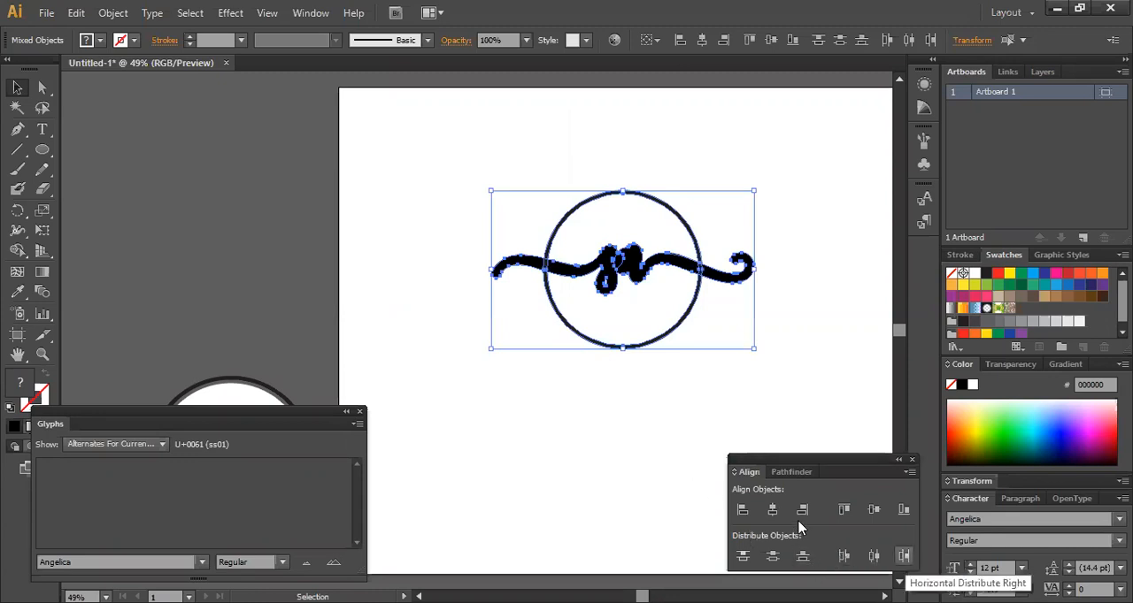
click(779, 474)
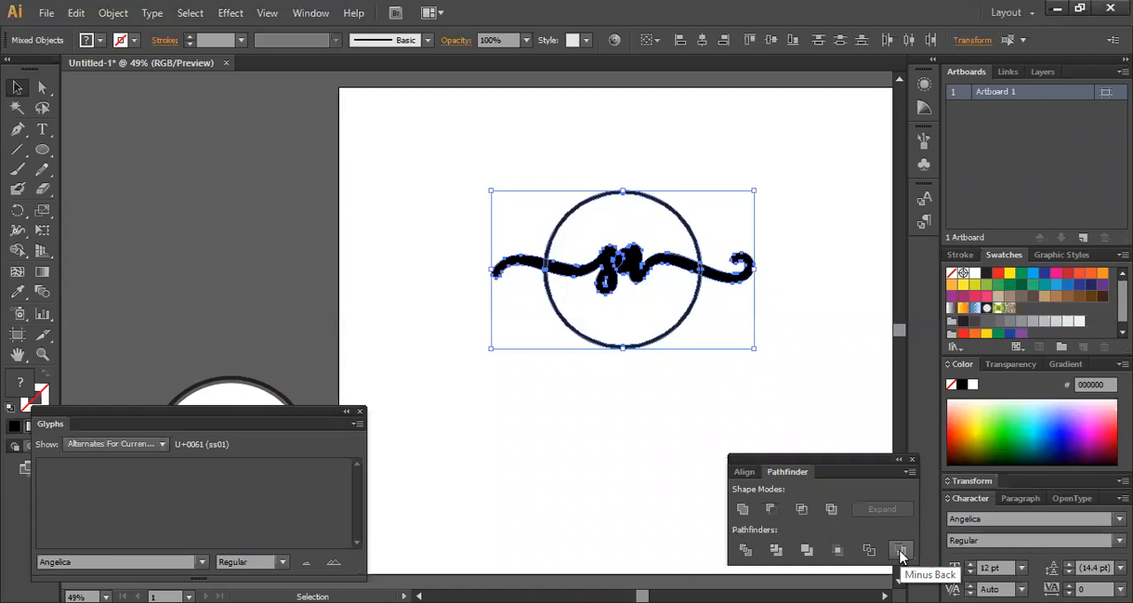
click(901, 555)
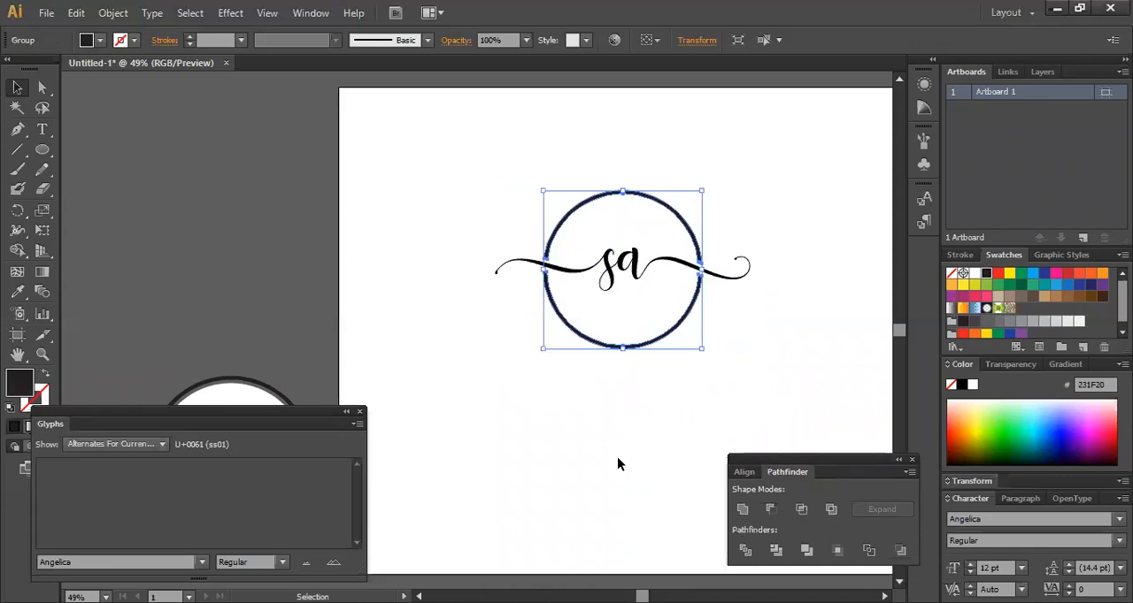
click(617, 458)
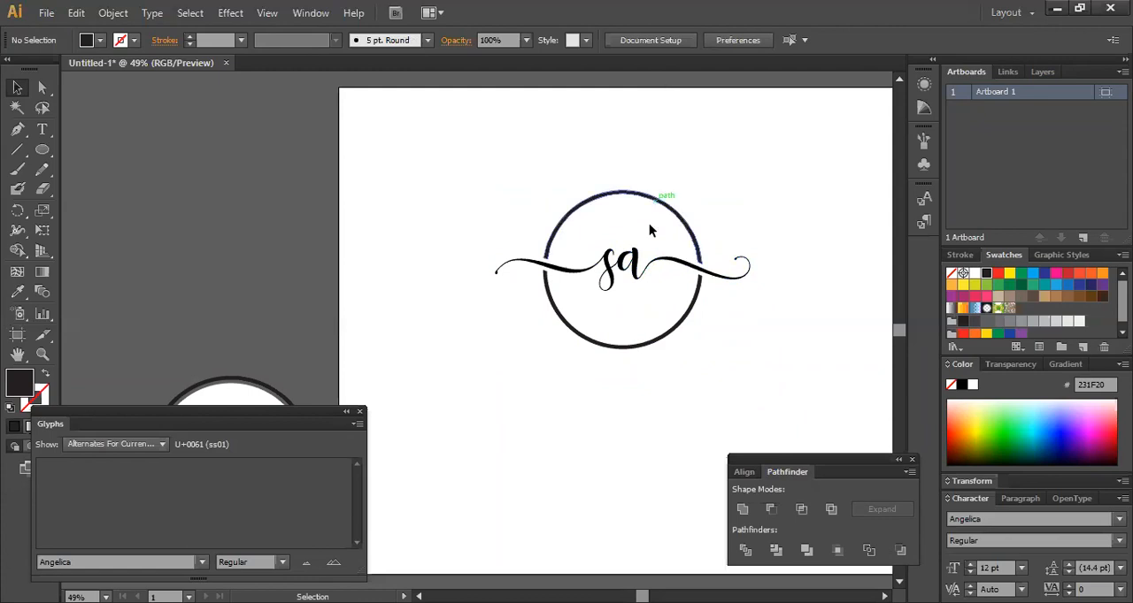
Fill the "sa" lettering with the light blue swatch.
click(619, 270)
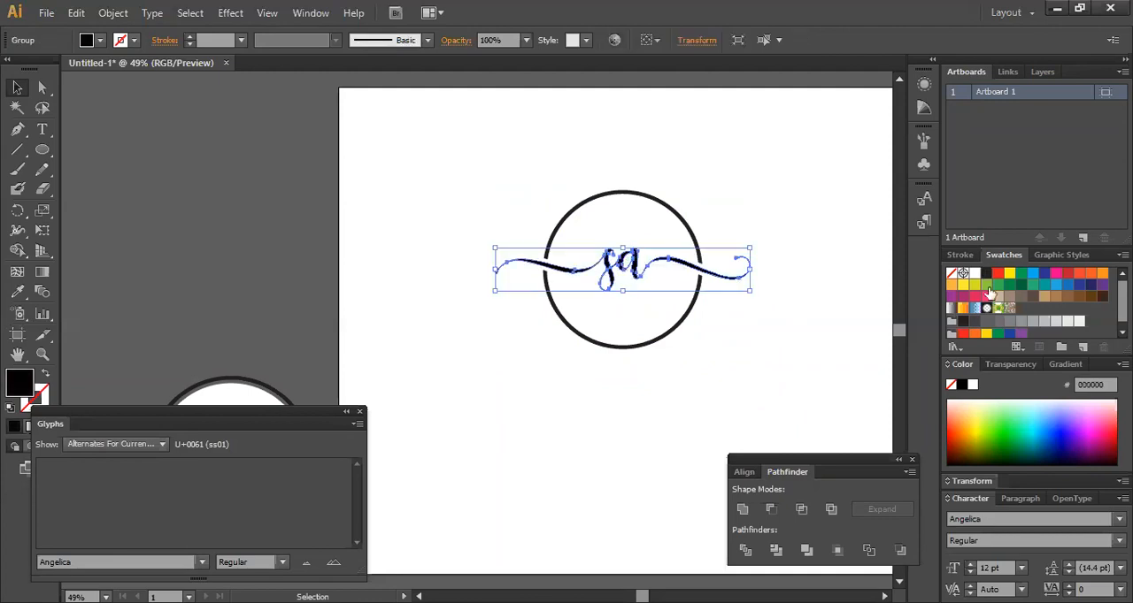
click(1032, 275)
click(752, 334)
Fill the cut ring with the dark blue swatch 2E3192.
click(678, 325)
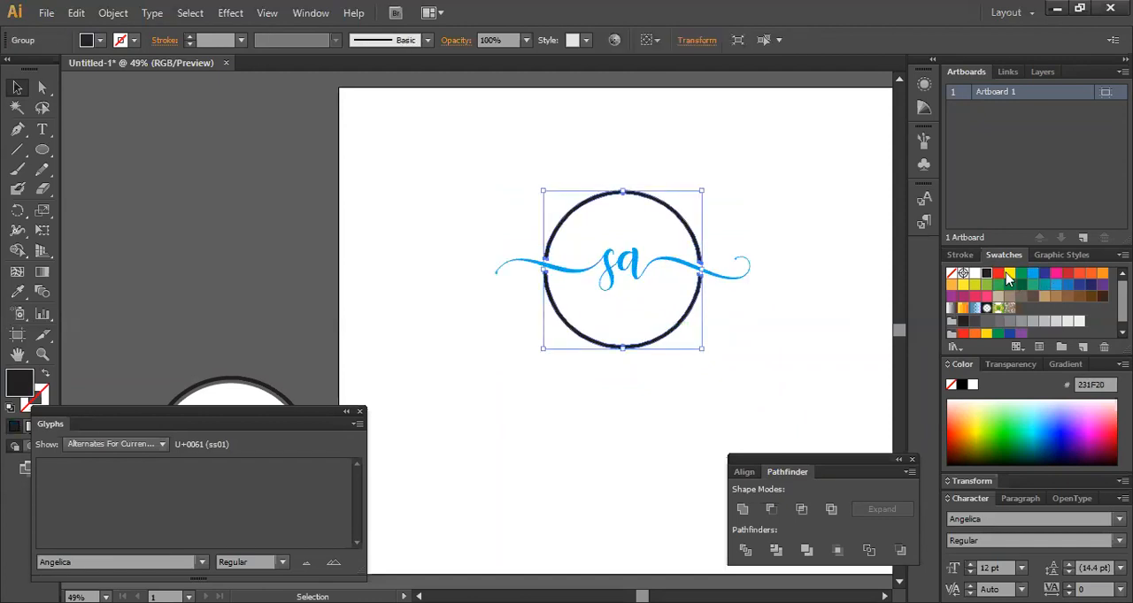
click(1044, 274)
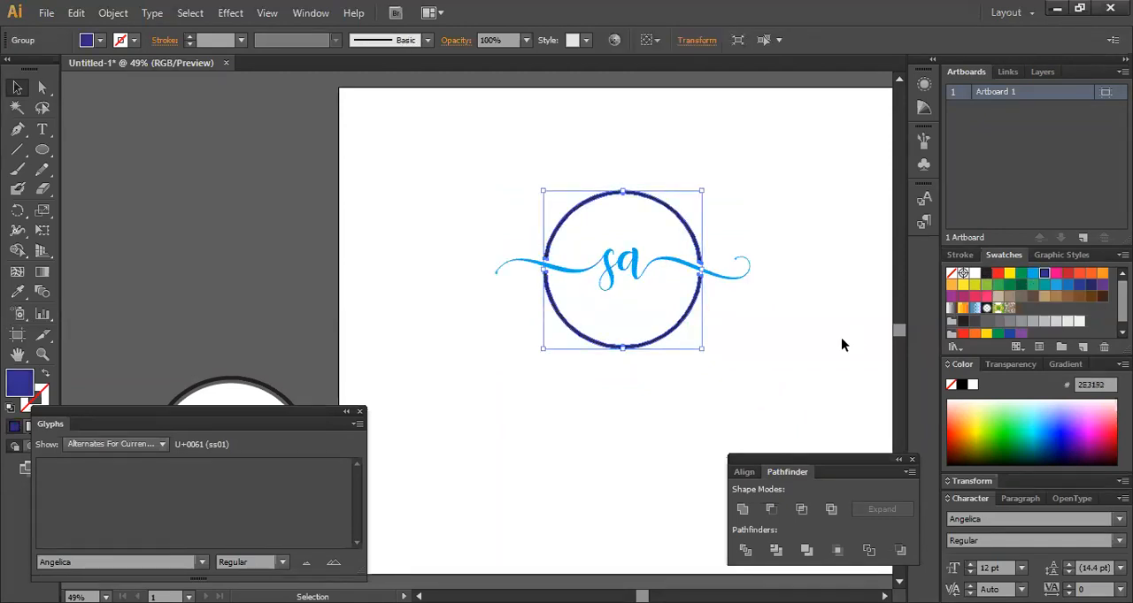
click(744, 347)
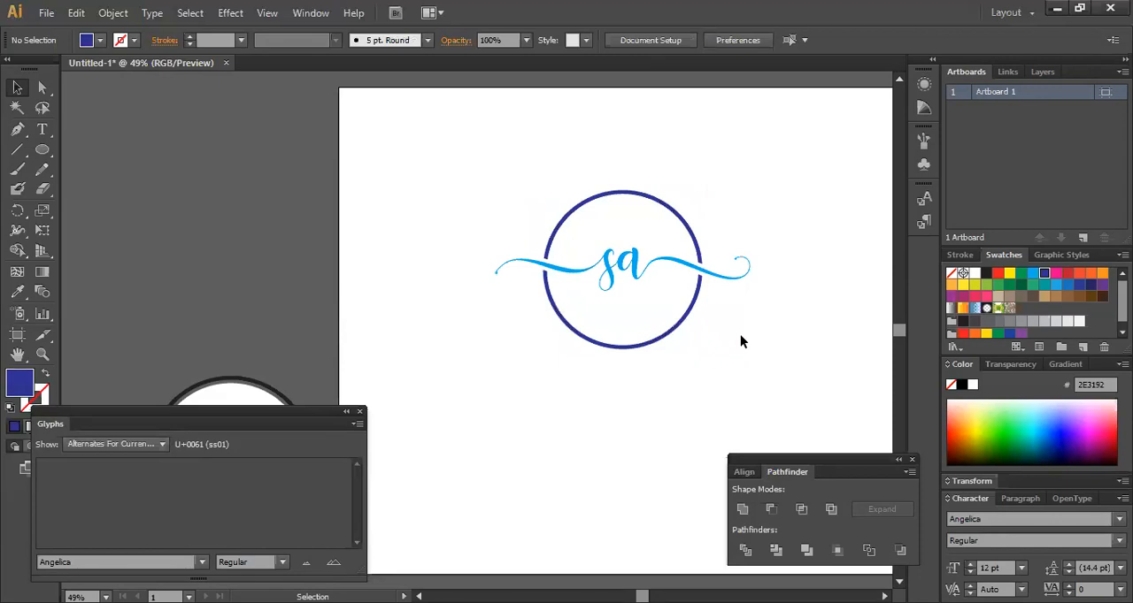
click(635, 344)
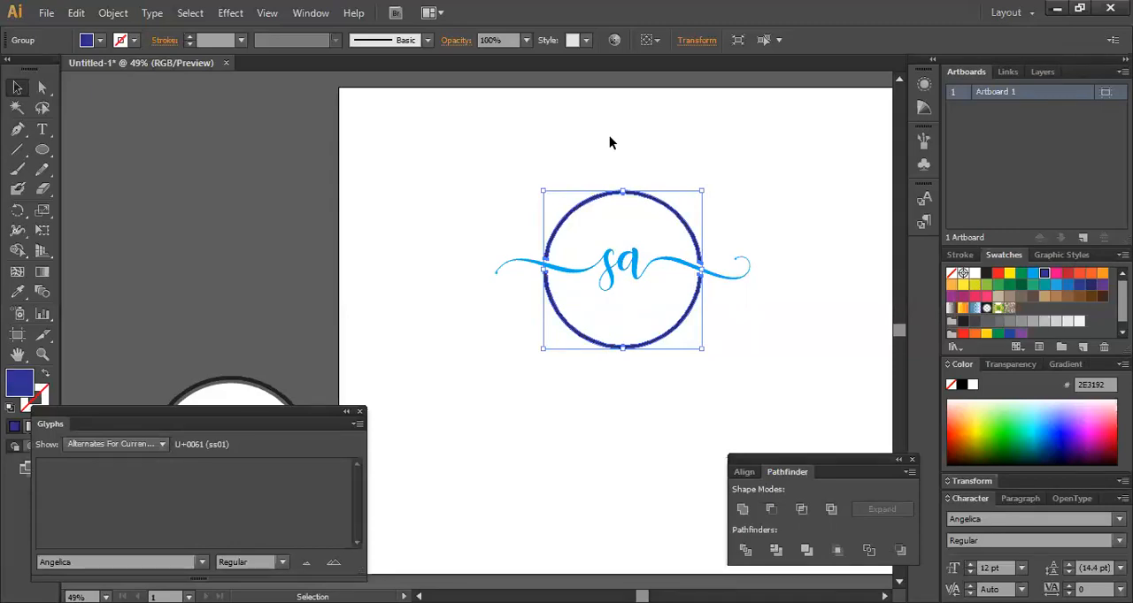
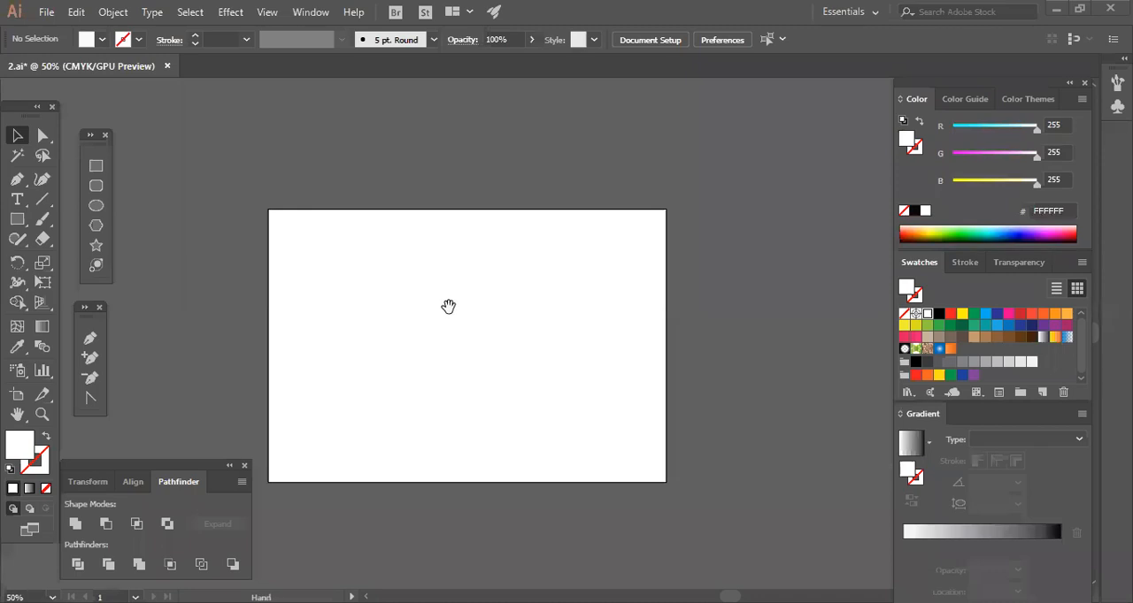
Draw a circle about 248 px in diameter with no fill and no stroke in the upper middle of the blank artboard.
drag(363, 363, 402, 346)
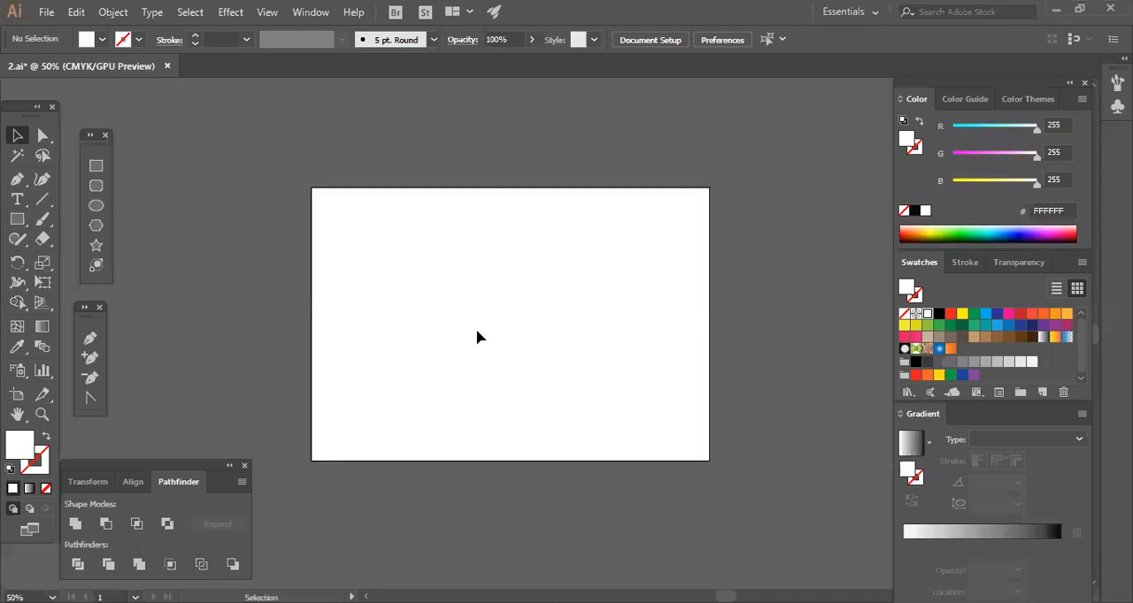
click(46, 489)
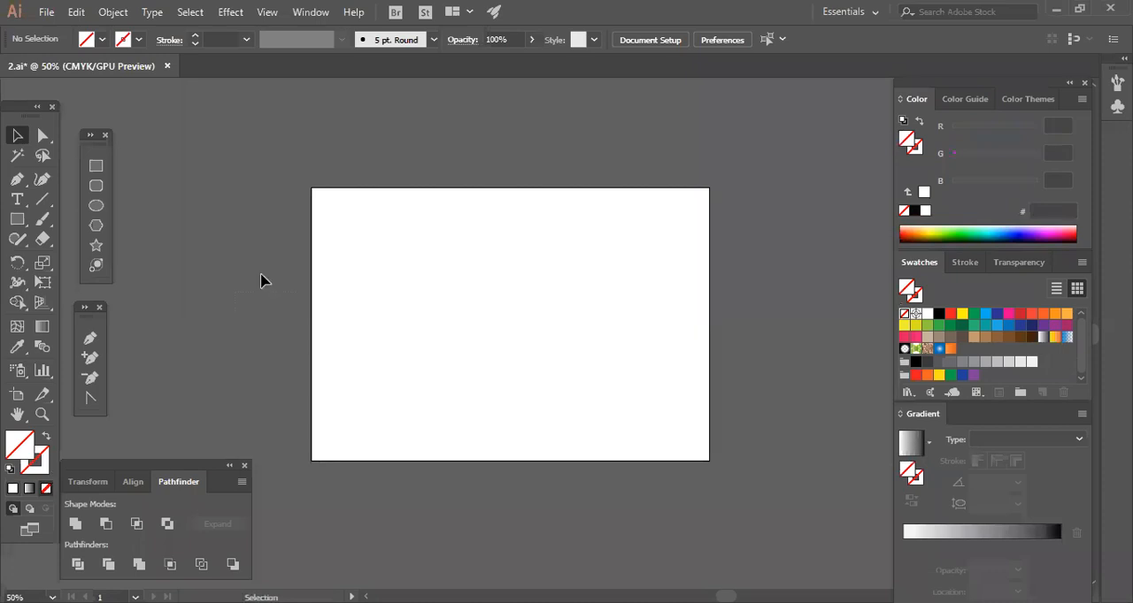
scroll(354, 300, up, 1)
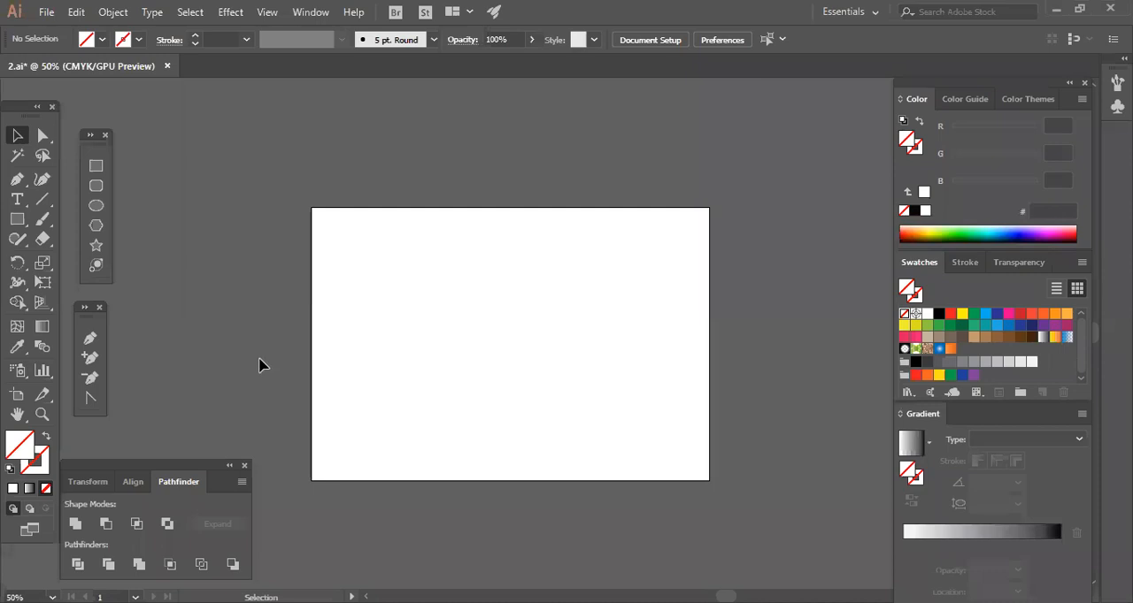
click(95, 205)
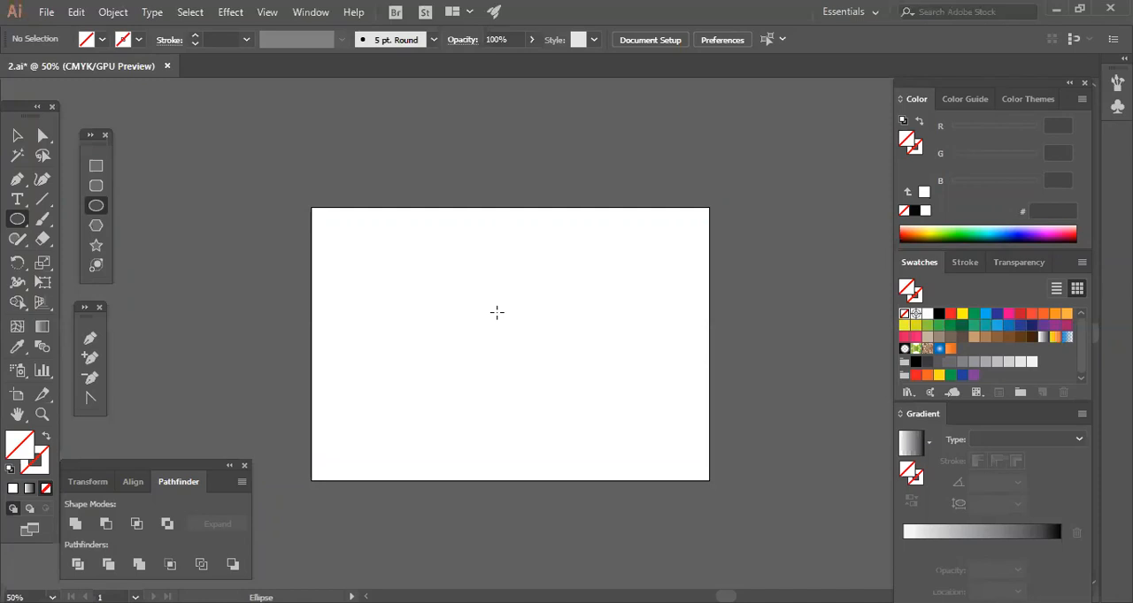
drag(488, 297, 542, 348)
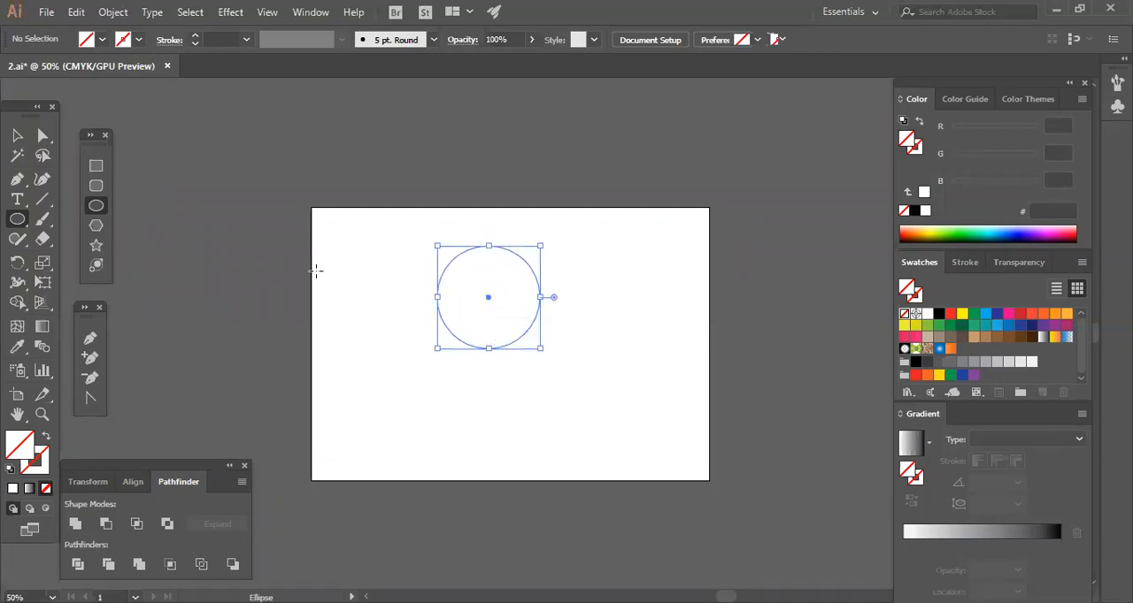
Fill the new circle with the red swatch ED1C24 and deselect it.
click(949, 315)
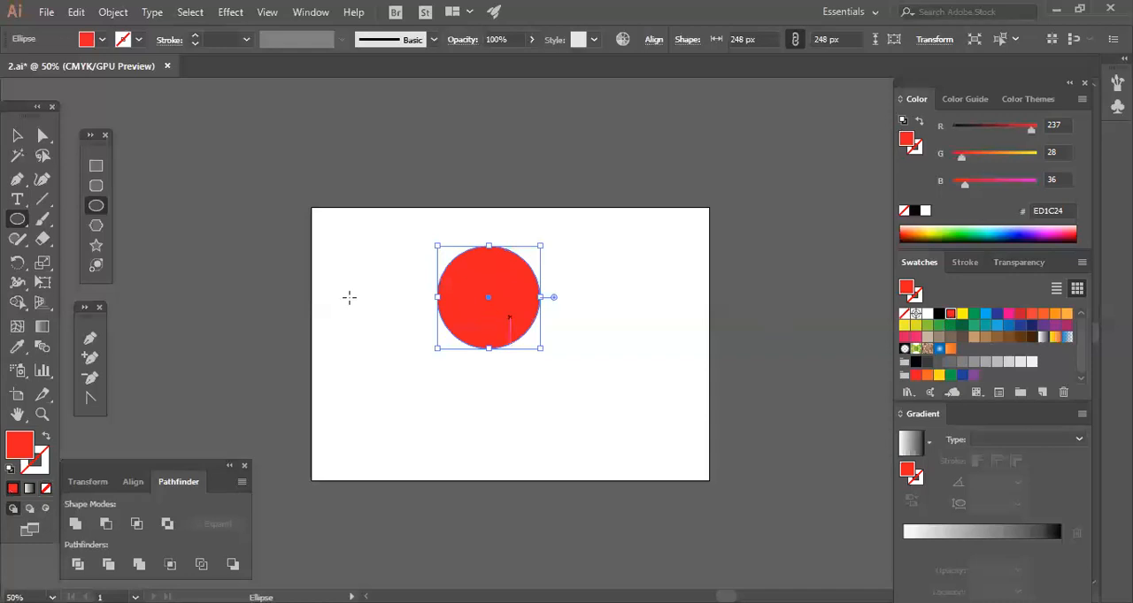
key(v)
click(500, 402)
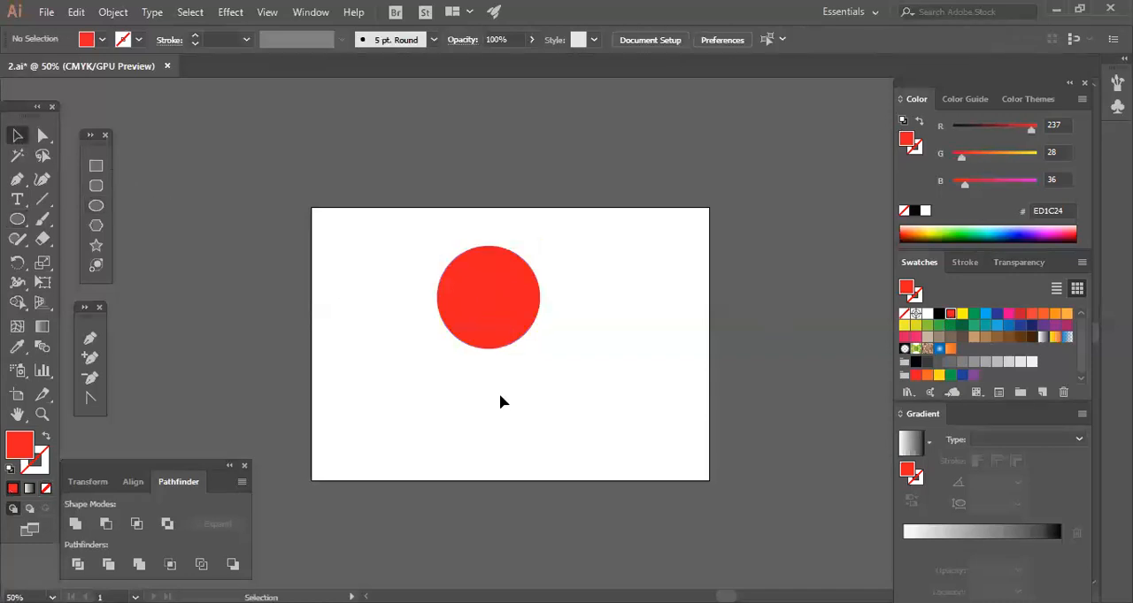
Duplicate the red circle and place the copy so it largely overlaps the original, offset to the right and slightly down.
key(ctrl+=)
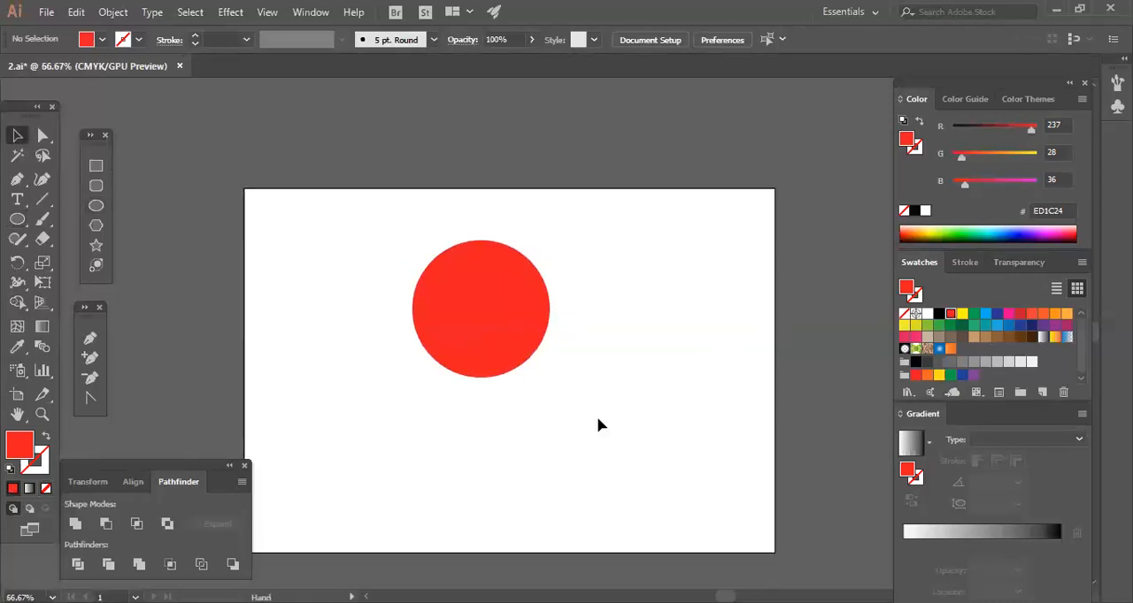
click(517, 342)
click(584, 402)
drag(481, 320, 583, 351)
key(ctrl+shift+a)
key(ctrl+shift+a)
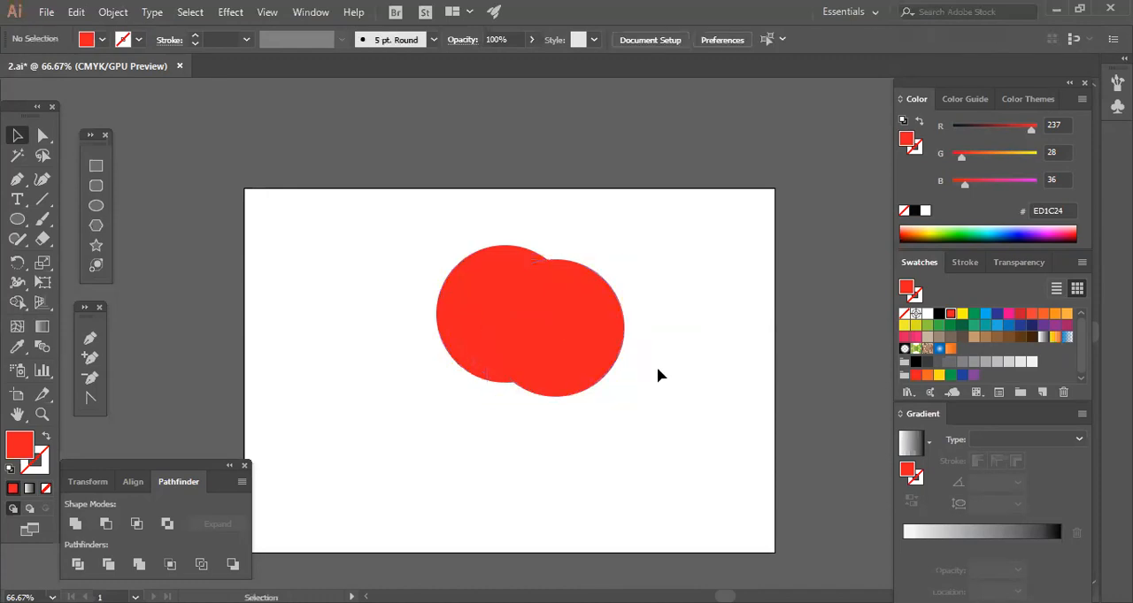
drag(582, 354, 567, 350)
key(ctrl+shift+a)
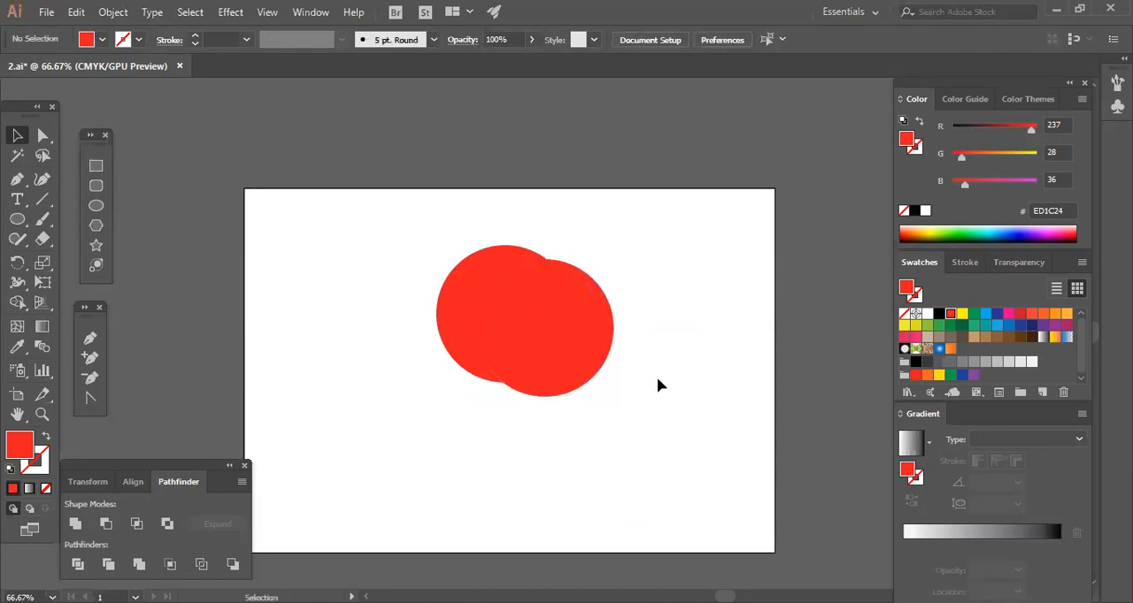
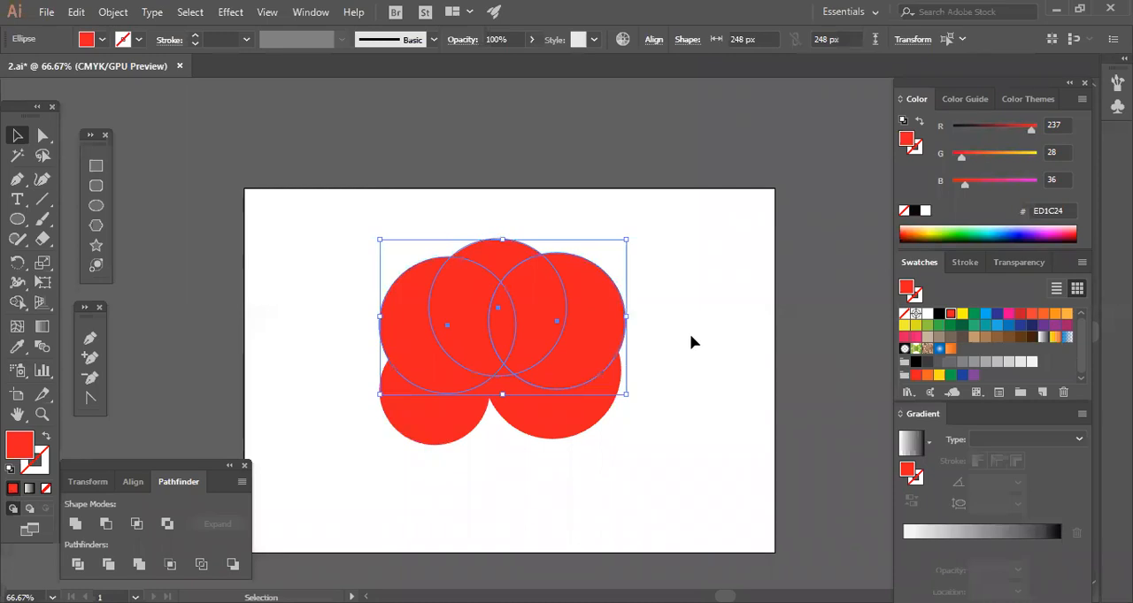
Add a small red circle filling the gap at the bottom between the two lower circles.
click(656, 436)
drag(457, 427, 523, 444)
click(523, 444)
drag(491, 401, 490, 413)
key(ctrl+z)
click(533, 457)
key(ctrl+a)
click(683, 379)
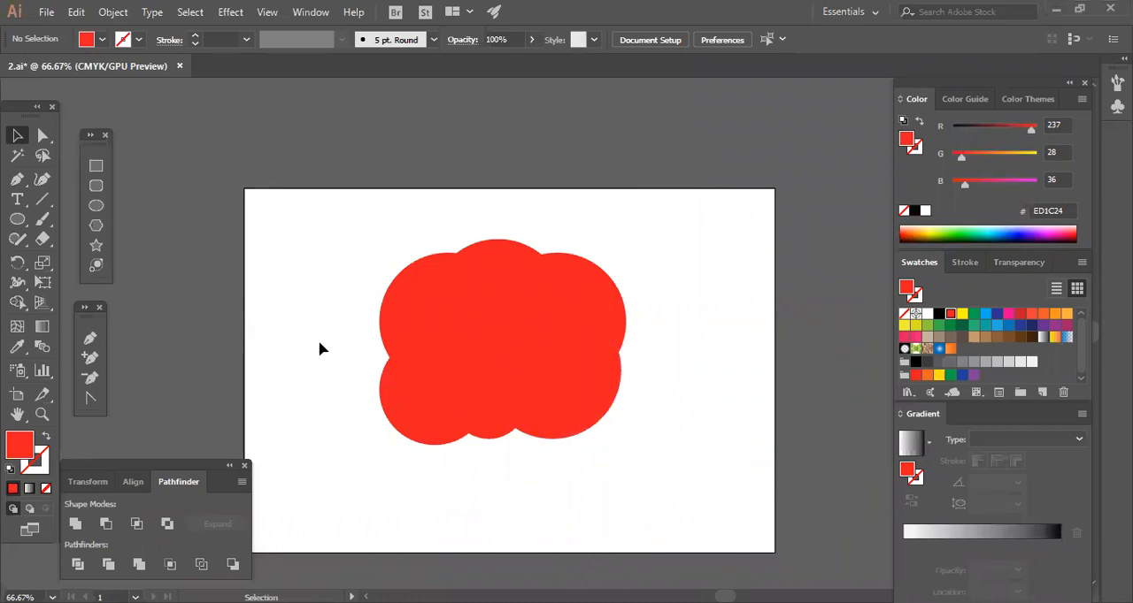
Shrink the lower-right circle and move it about 18 px right and 24 px down.
drag(321, 259, 397, 384)
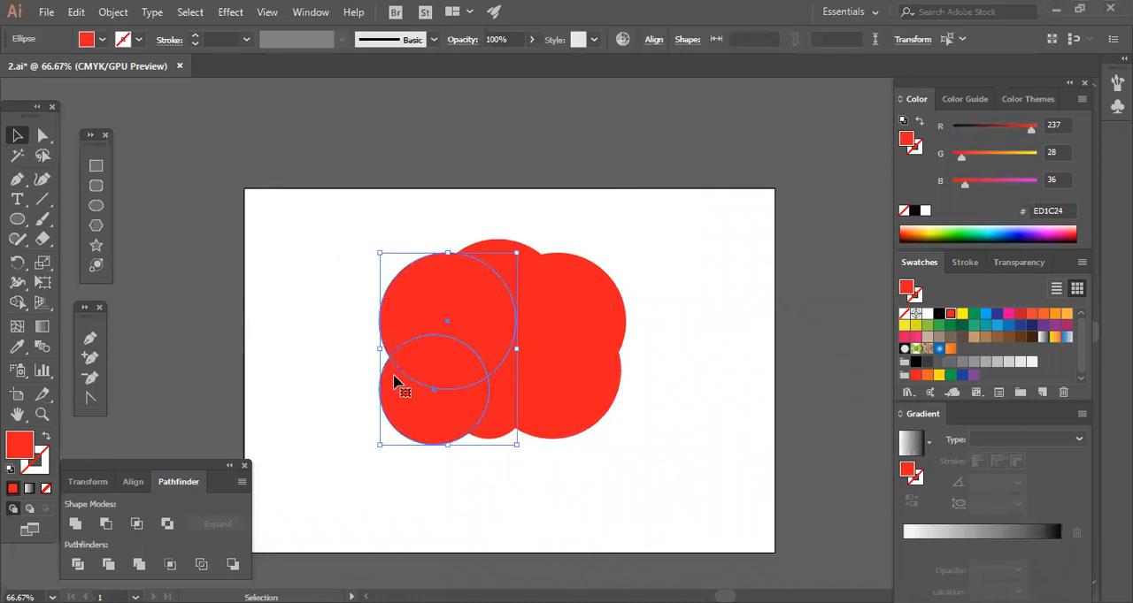
click(314, 372)
scroll(599, 470, down, 2)
drag(580, 357, 605, 343)
click(639, 387)
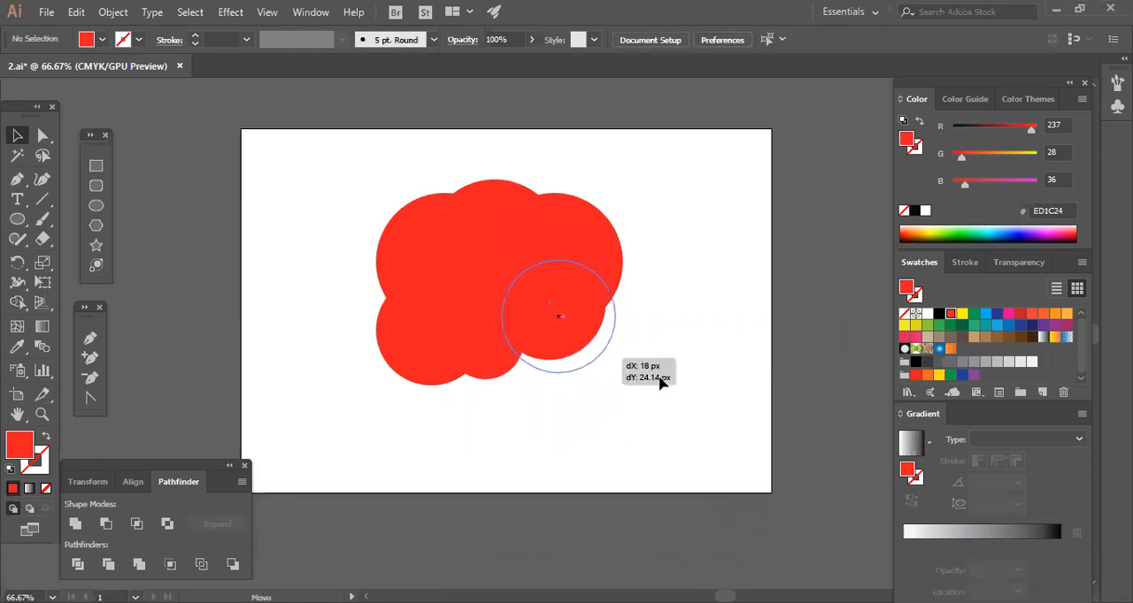
click(659, 377)
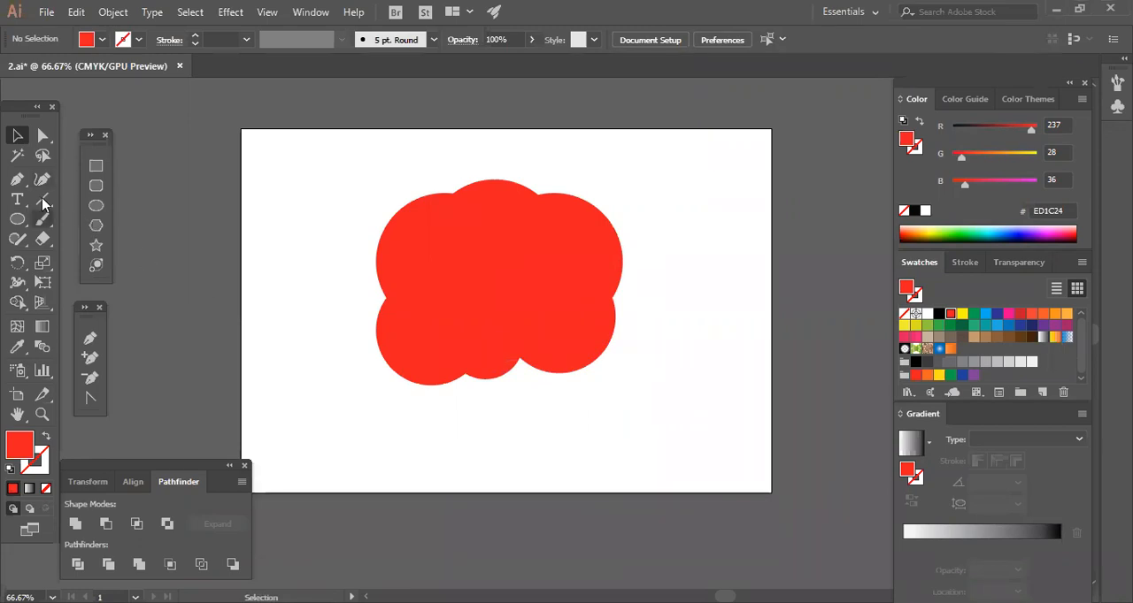
Start a tail with the Pen tool, curving from the lower-right circle's bottom edge down and right to a pointed tip.
key(p)
drag(578, 382, 539, 370)
key(ctrl+z)
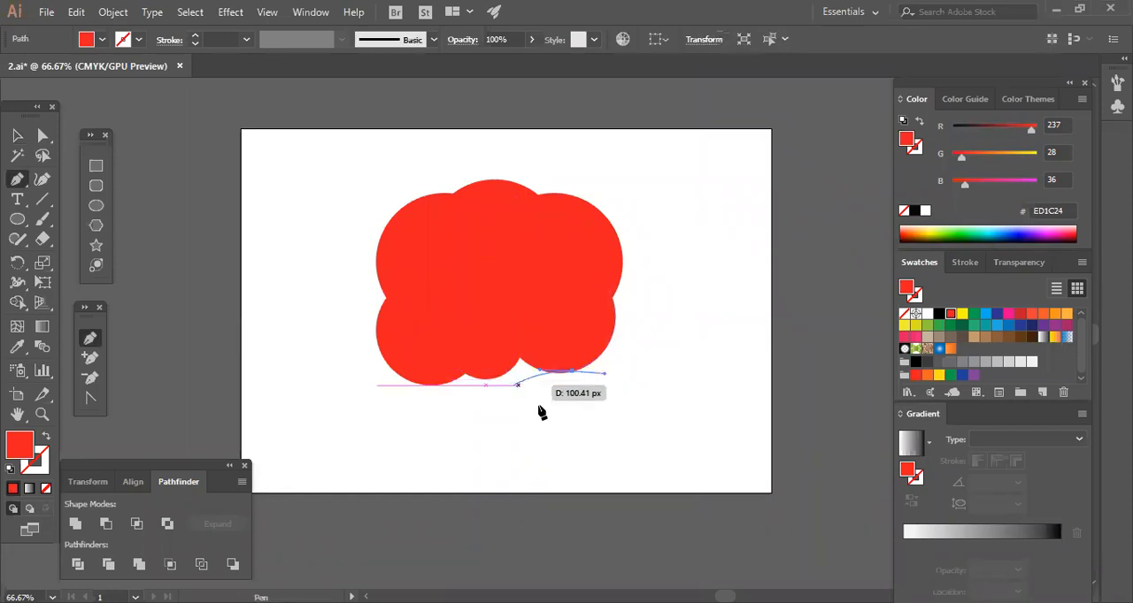
drag(606, 453, 678, 478)
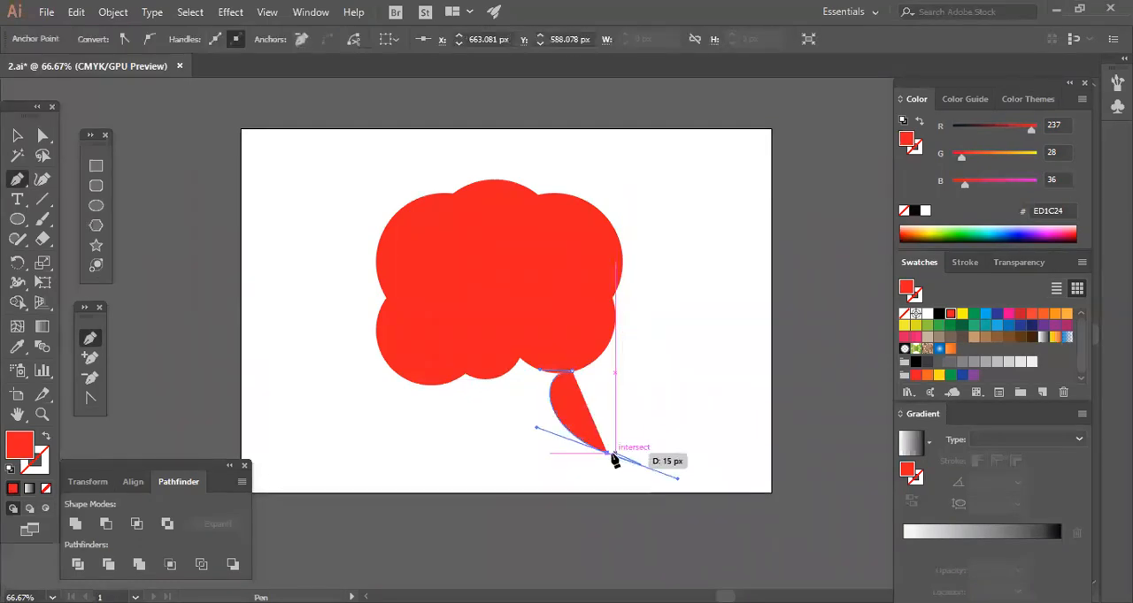
drag(608, 454, 515, 395)
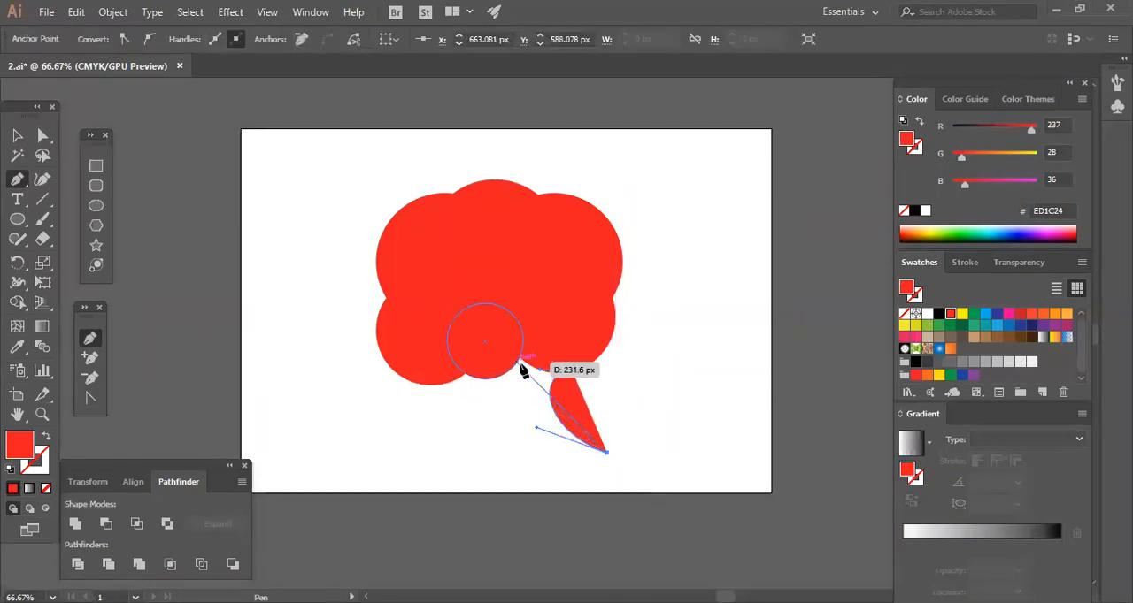
drag(519, 358, 541, 248)
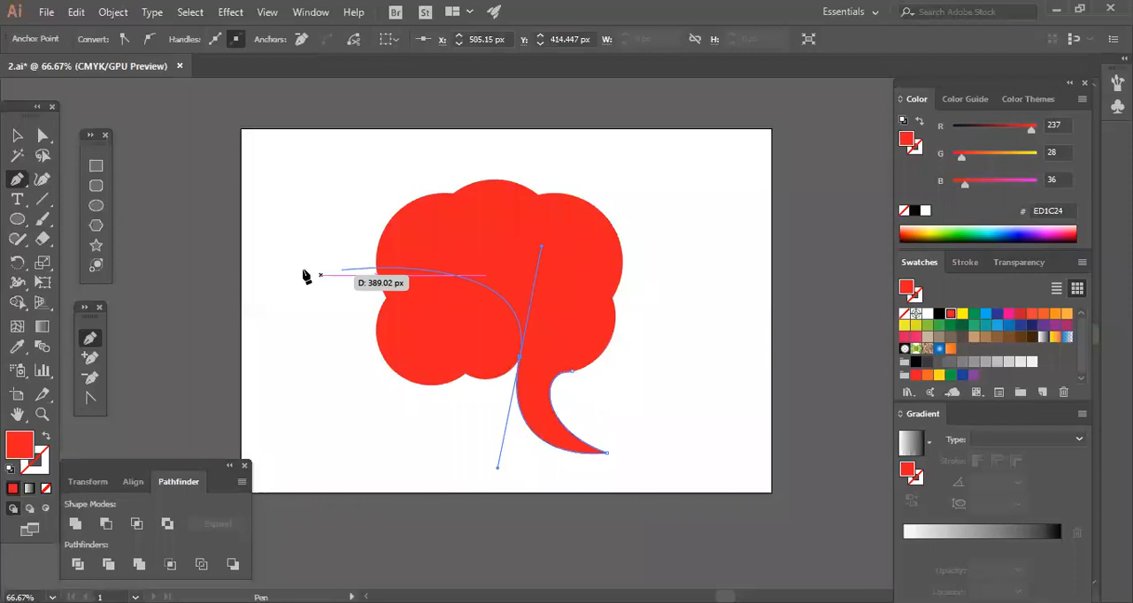
key(ctrl+z)
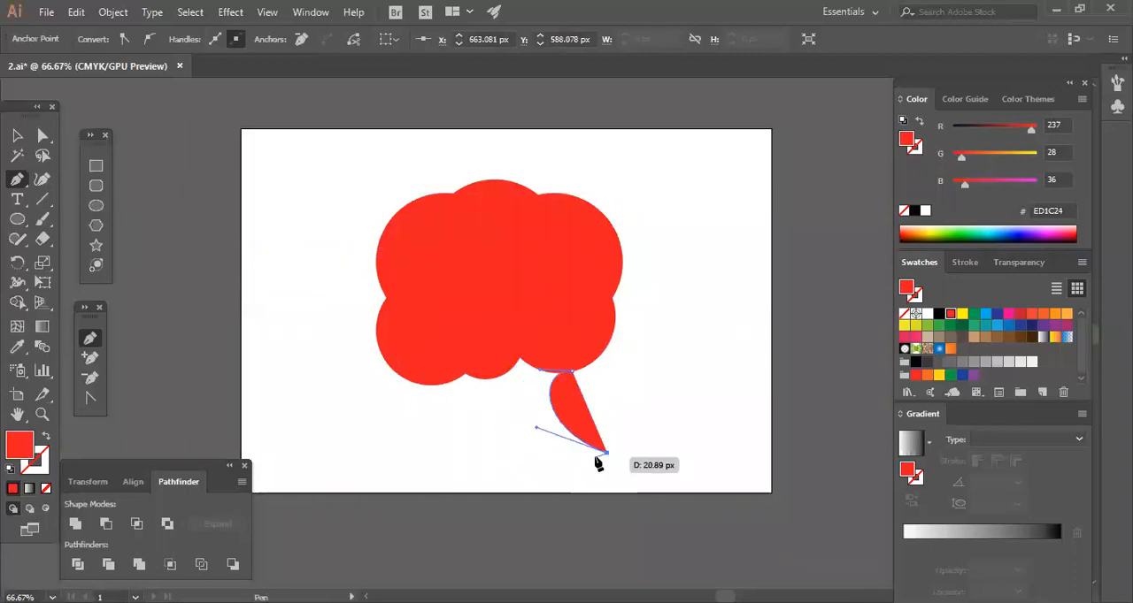
Give the tail tip a short blunt edge, curve back up to the intersection of the lower circles, and close the path inside the cloud.
drag(597, 463, 518, 366)
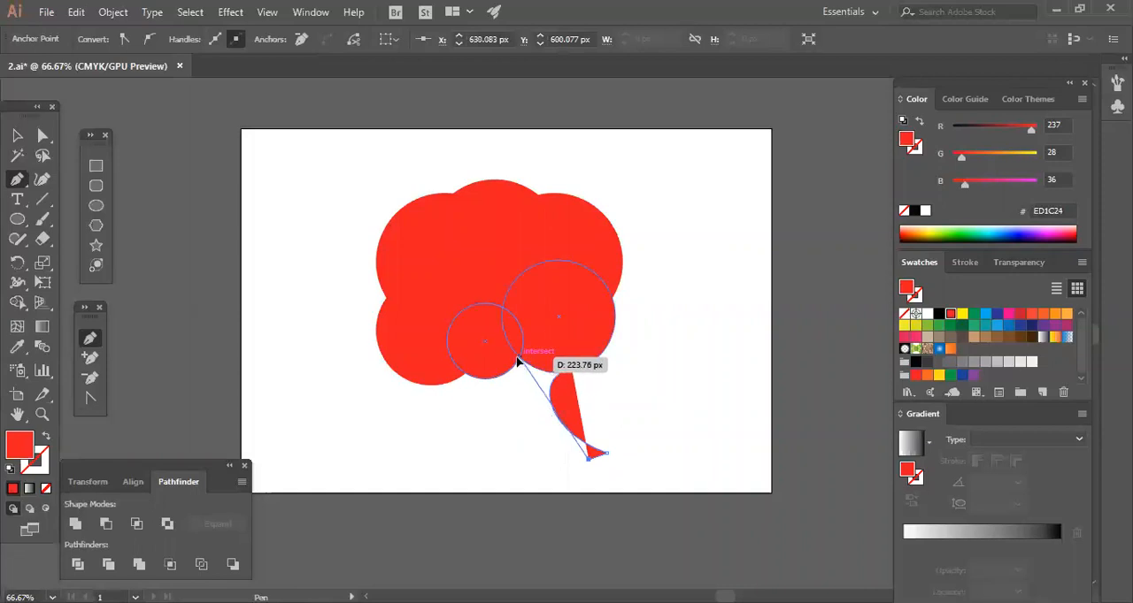
drag(517, 359, 561, 283)
click(518, 359)
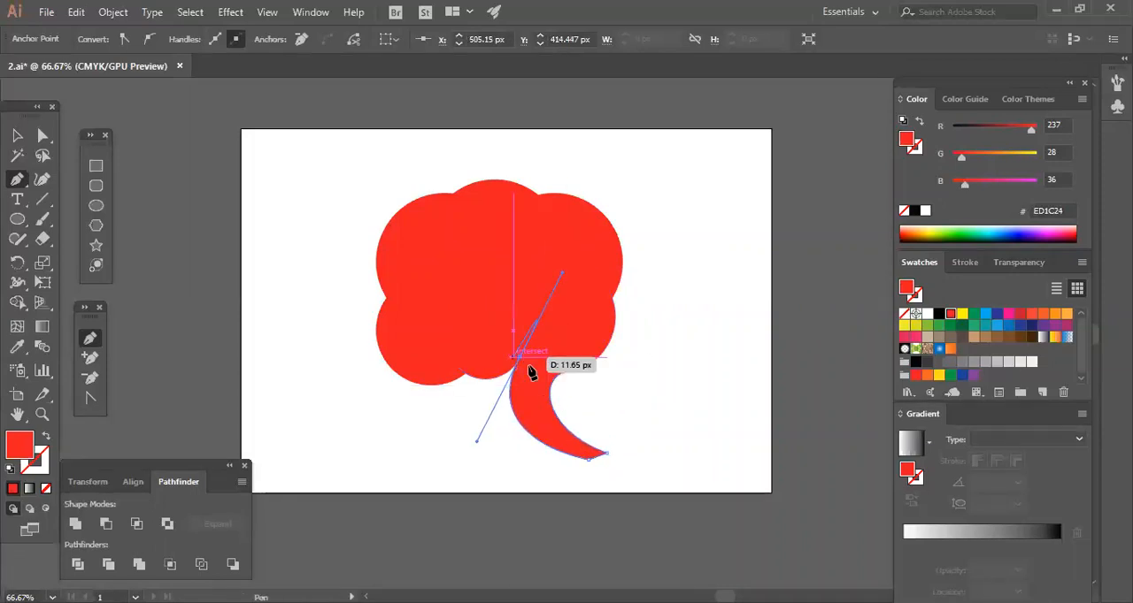
click(562, 330)
click(565, 374)
click(17, 134)
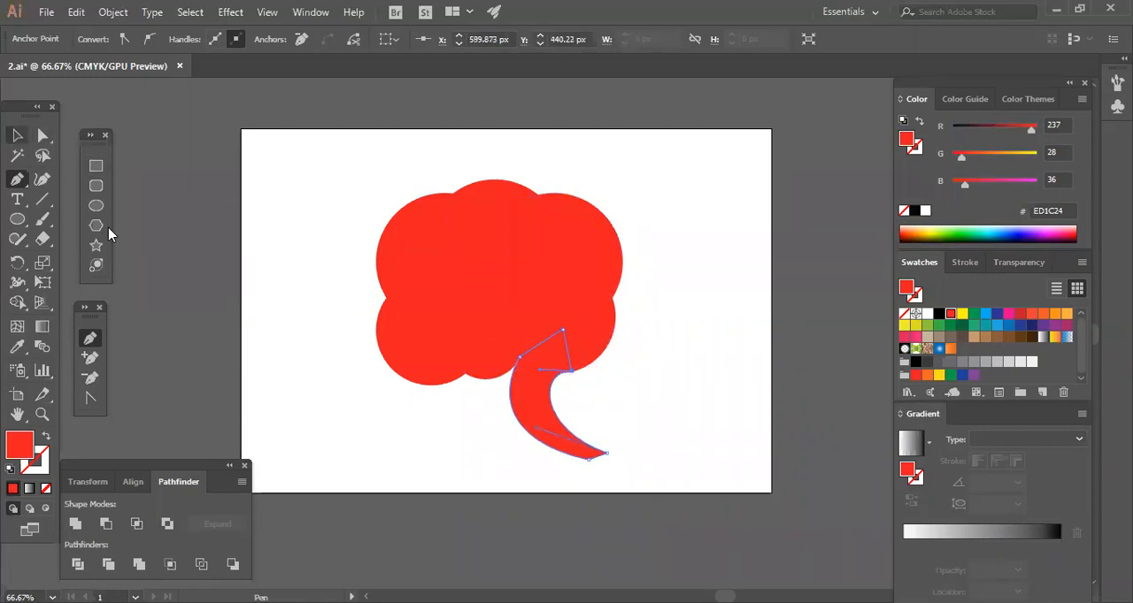
click(262, 304)
Pull the tail's tip anchors slightly up and left, and shift the anchor at its left junction left under the small circle.
drag(561, 476, 626, 444)
click(327, 293)
click(42, 134)
drag(561, 492, 595, 437)
drag(478, 440, 505, 432)
click(600, 439)
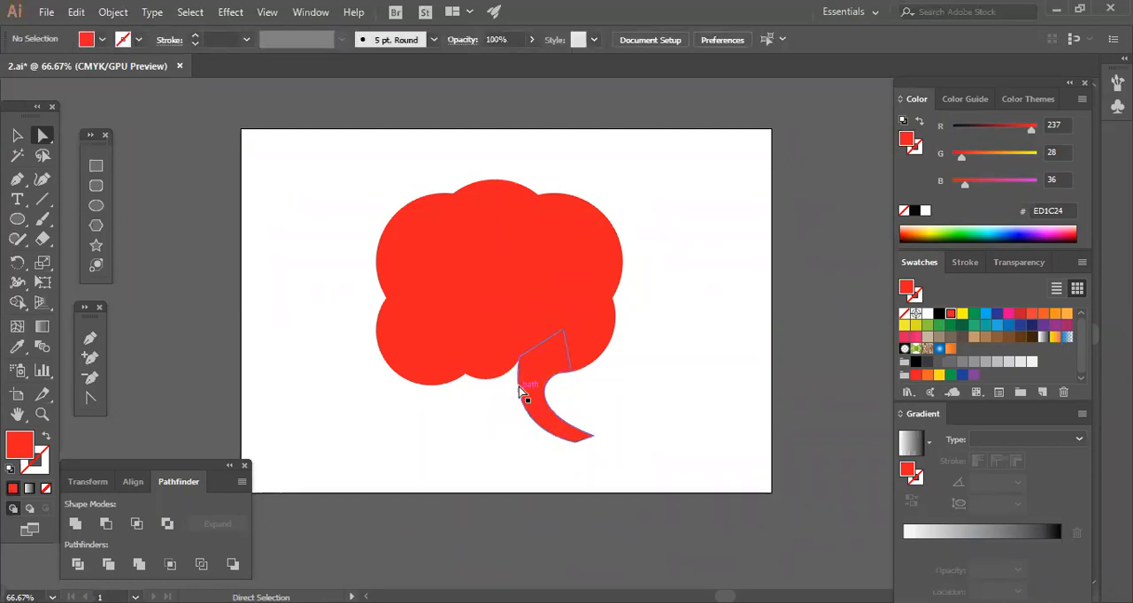
drag(521, 362, 505, 365)
click(625, 432)
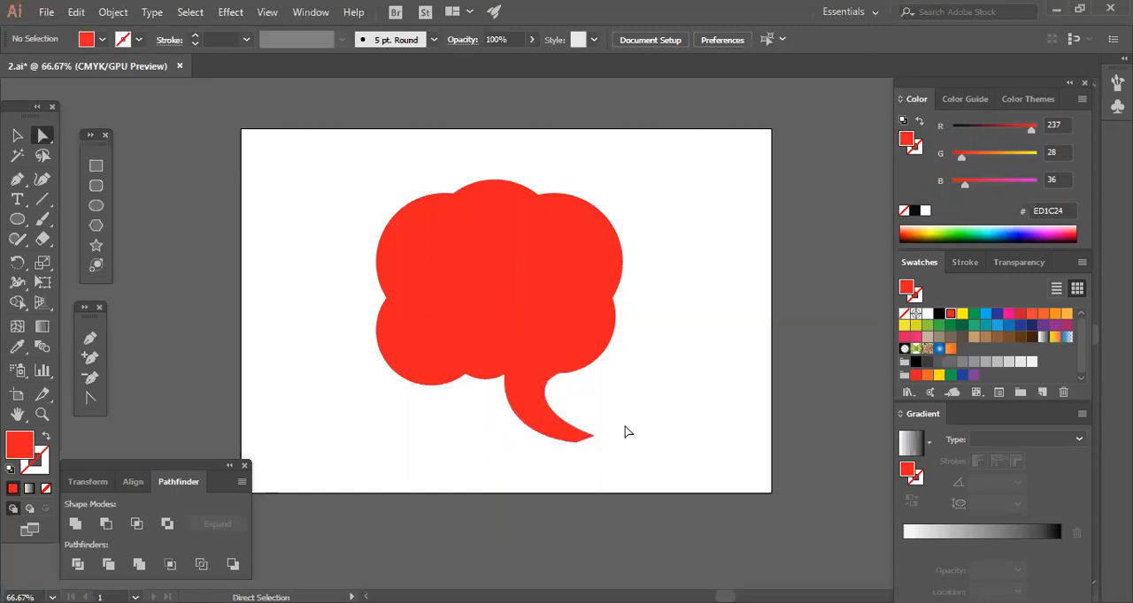
Shrink the upper-left circle slightly, keeping it on the cloud's left edge.
drag(408, 259, 402, 257)
click(17, 136)
click(413, 277)
click(414, 241)
drag(507, 328, 501, 322)
click(598, 360)
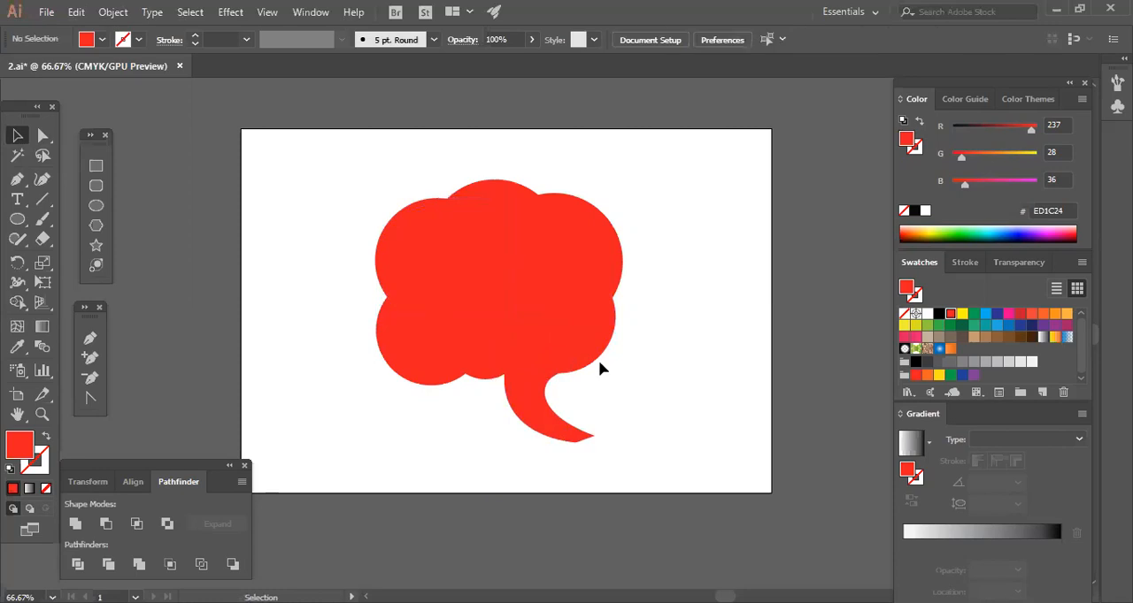
Shrink the lower-left circle to about 174 px, tuck it inward, and shift the two right-hand circles slightly right.
drag(398, 348, 486, 378)
click(437, 428)
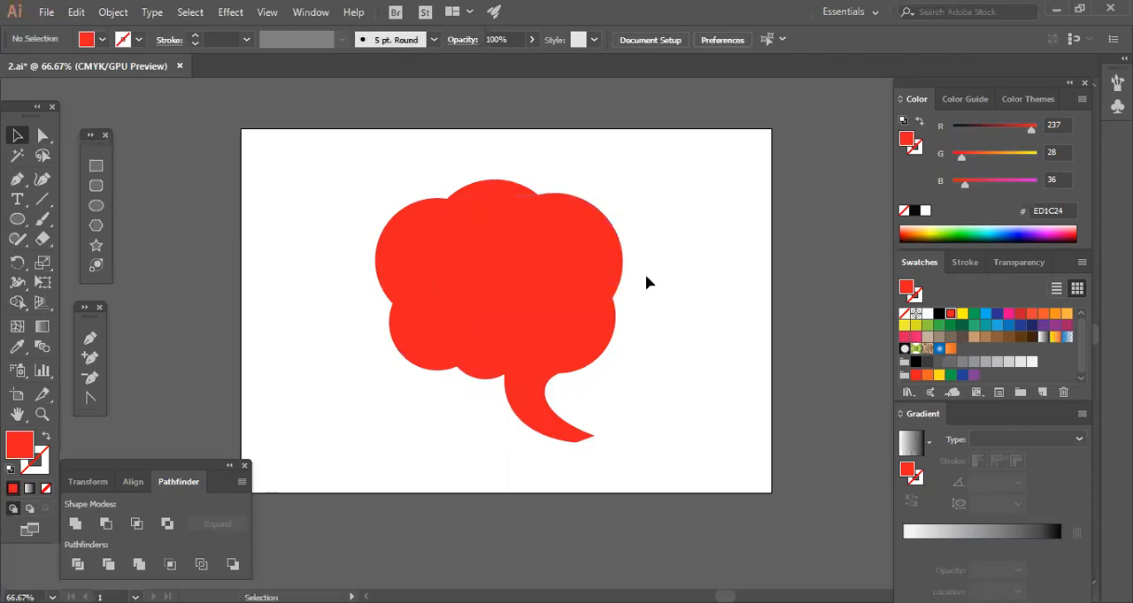
mouse_move(603, 297)
mouse_down()
mouse_move(606, 321)
mouse_move(591, 295)
mouse_move(593, 306)
mouse_up()
click(675, 324)
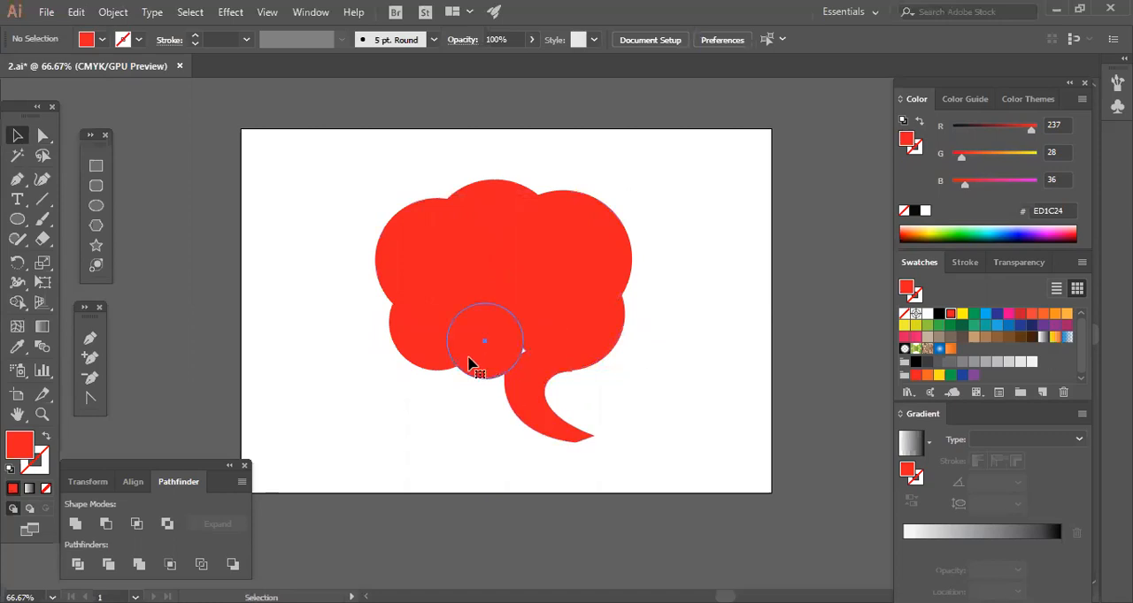
drag(423, 345, 426, 321)
click(380, 399)
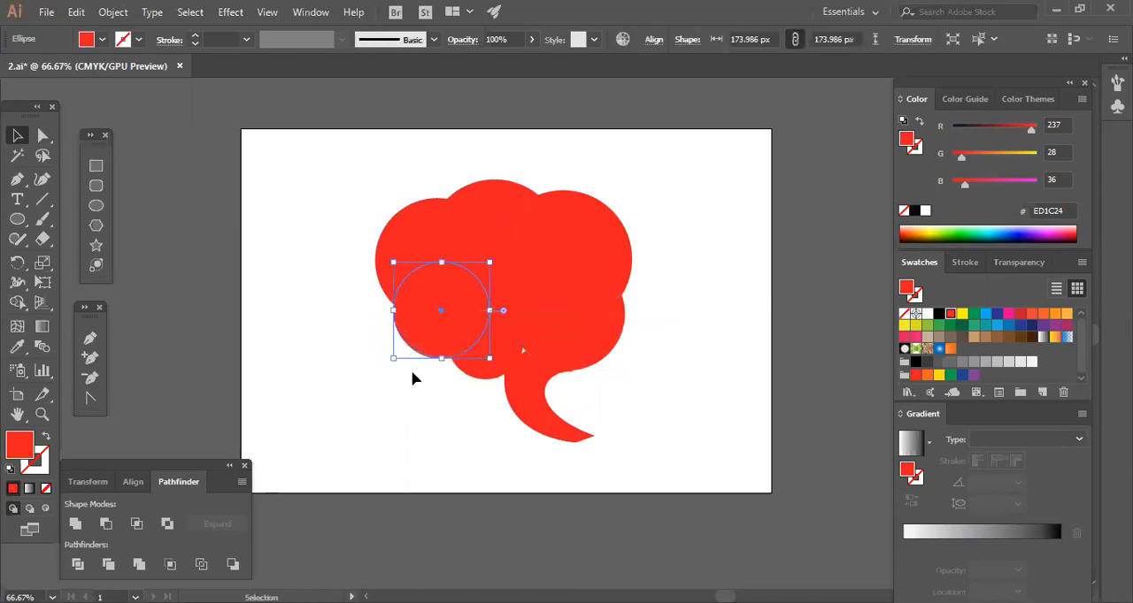
click(393, 400)
Select all circles and the tail and squash them vertically to about 464 x 422 px.
drag(336, 197, 716, 380)
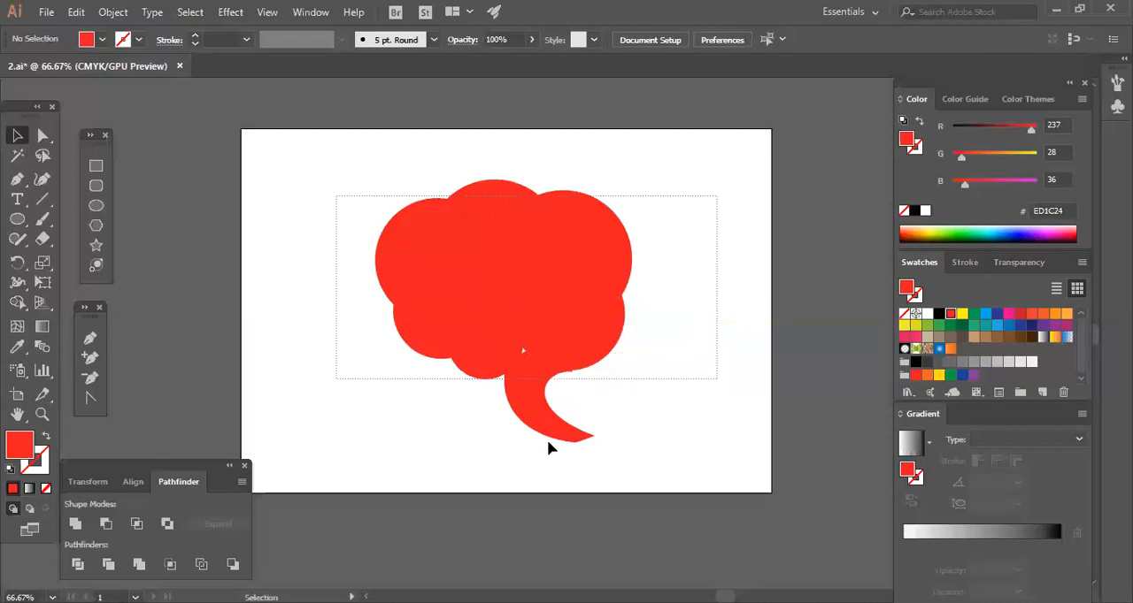
drag(547, 440, 512, 438)
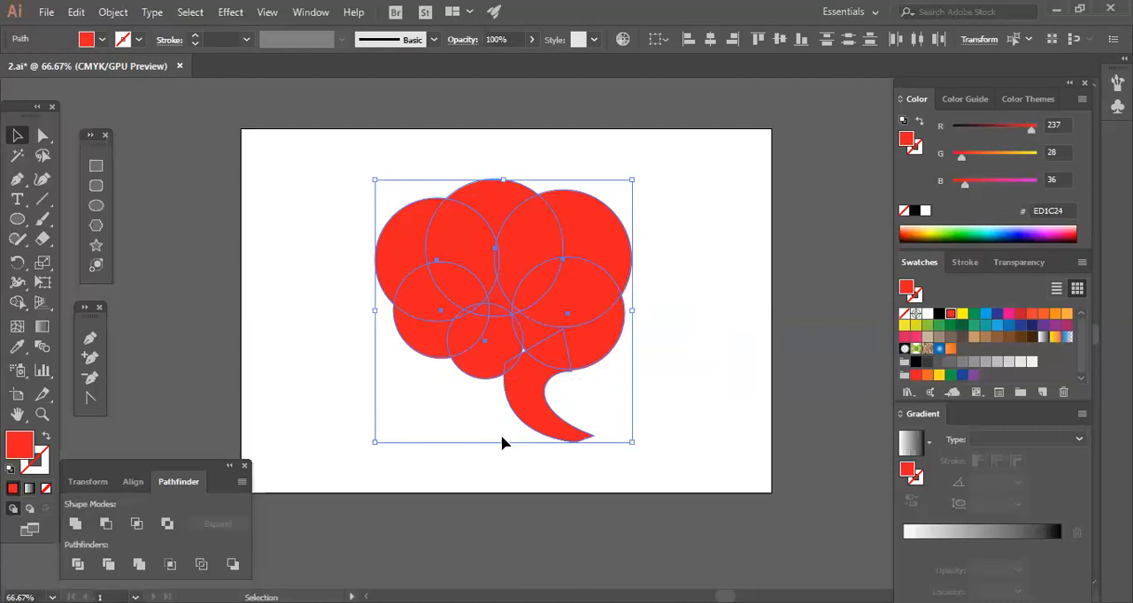
drag(502, 442, 511, 412)
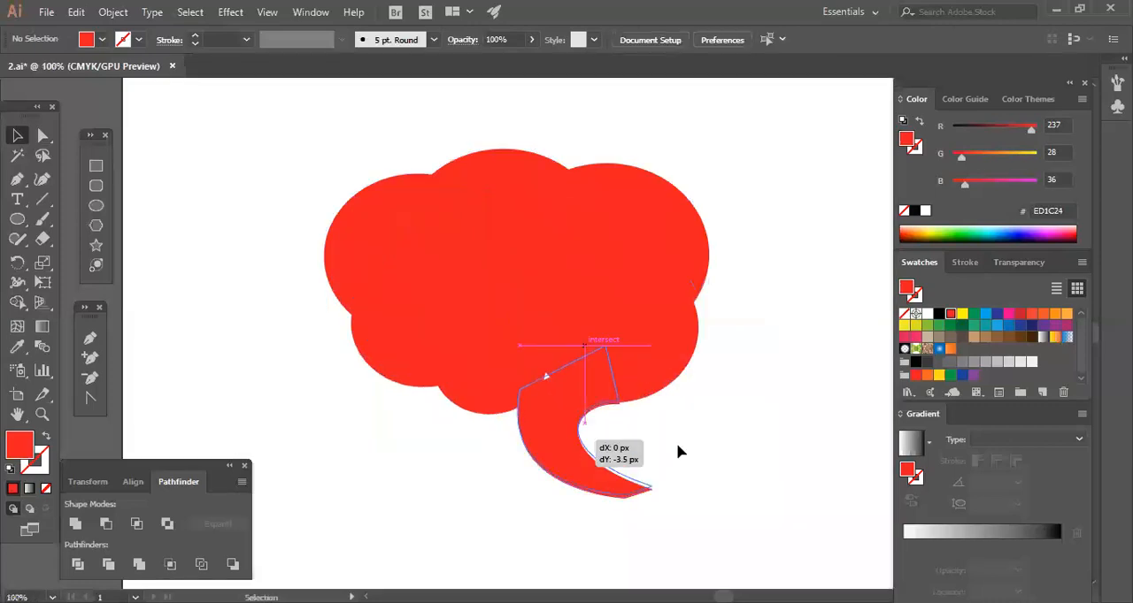
drag(678, 449, 680, 442)
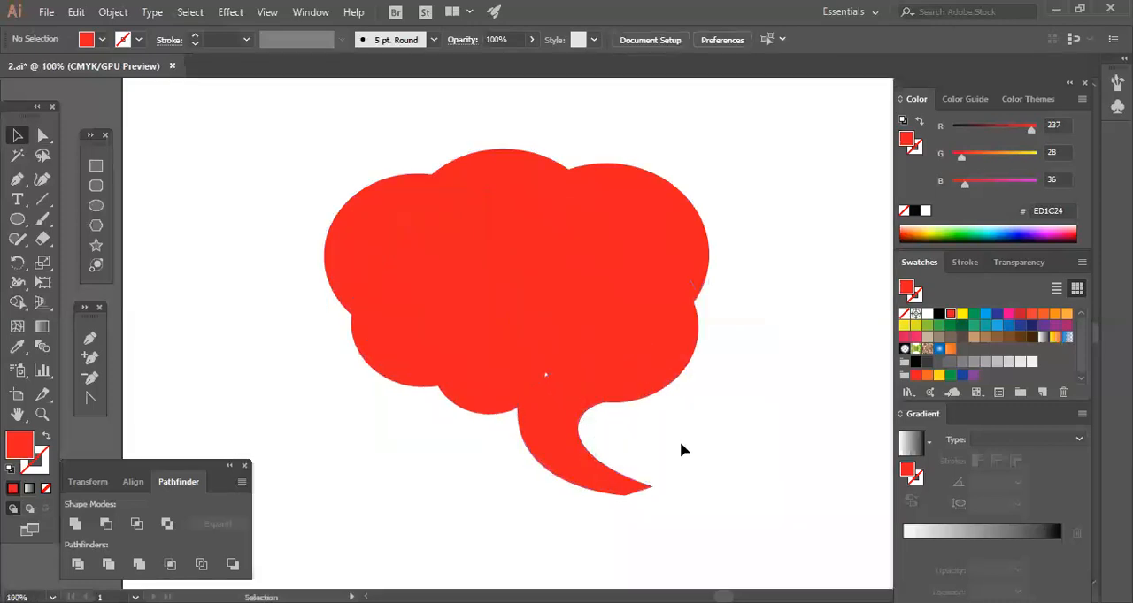
Move the tail's inner anchor up and left to cover the small gap, and shift the upper-left circle slightly right.
key(a)
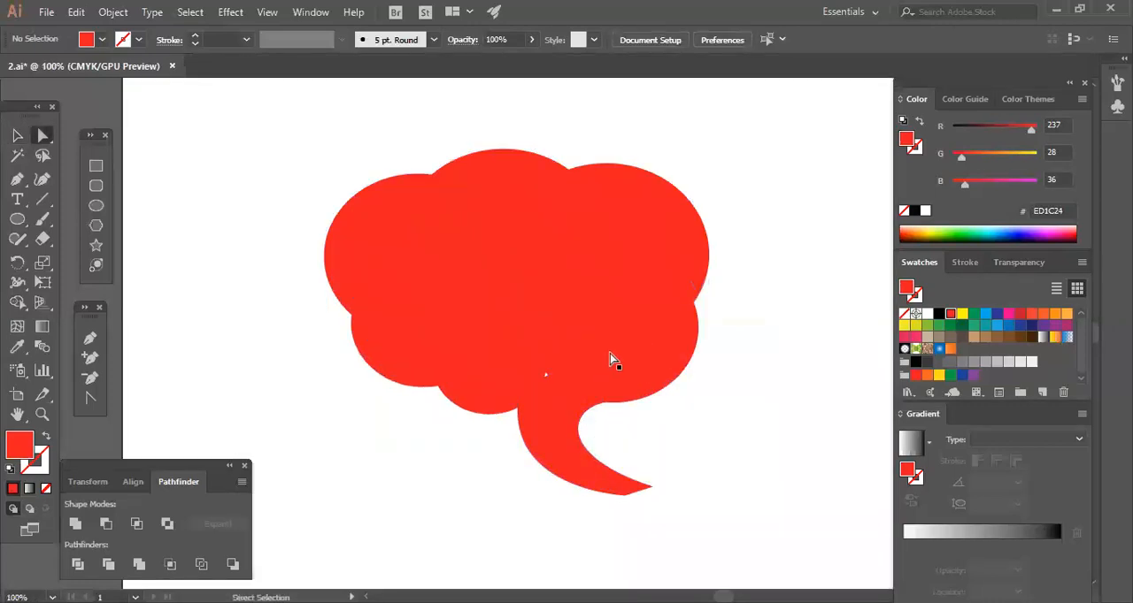
click(610, 353)
drag(605, 346, 550, 324)
click(752, 395)
drag(363, 253, 368, 257)
click(321, 258)
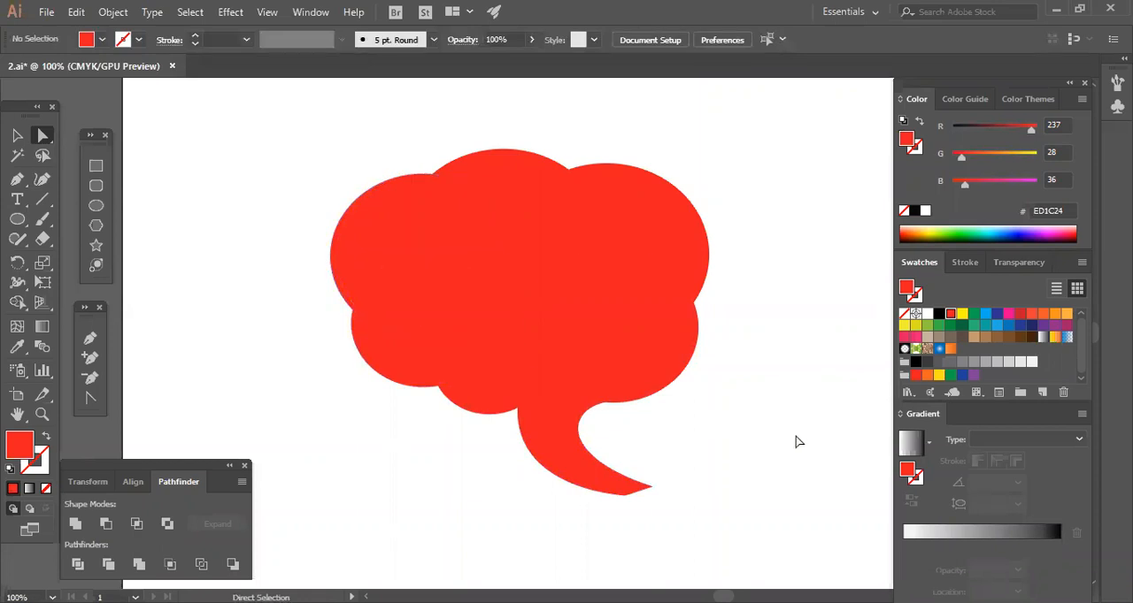
Nudge the top-centre and upper-right circles up together by nine increments.
click(546, 189)
shift+click(669, 232)
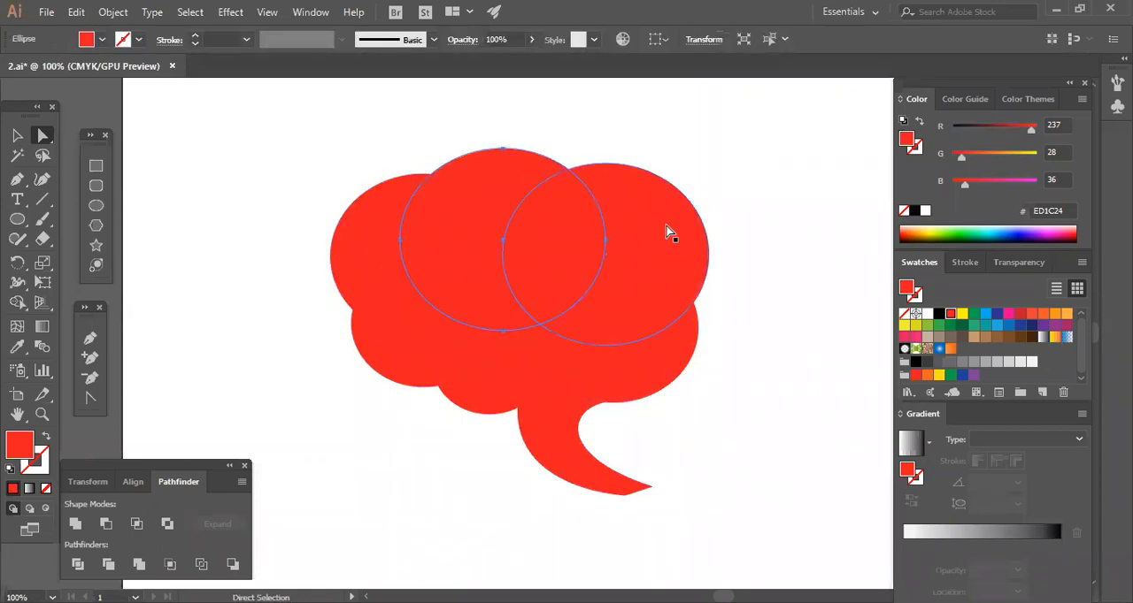
key(Up)
key(Up)
key(Up)
key(Up)
key(Up)
key(Up)
key(Up)
key(Up)
key(Up)
key(Up)
key(Up)
click(766, 362)
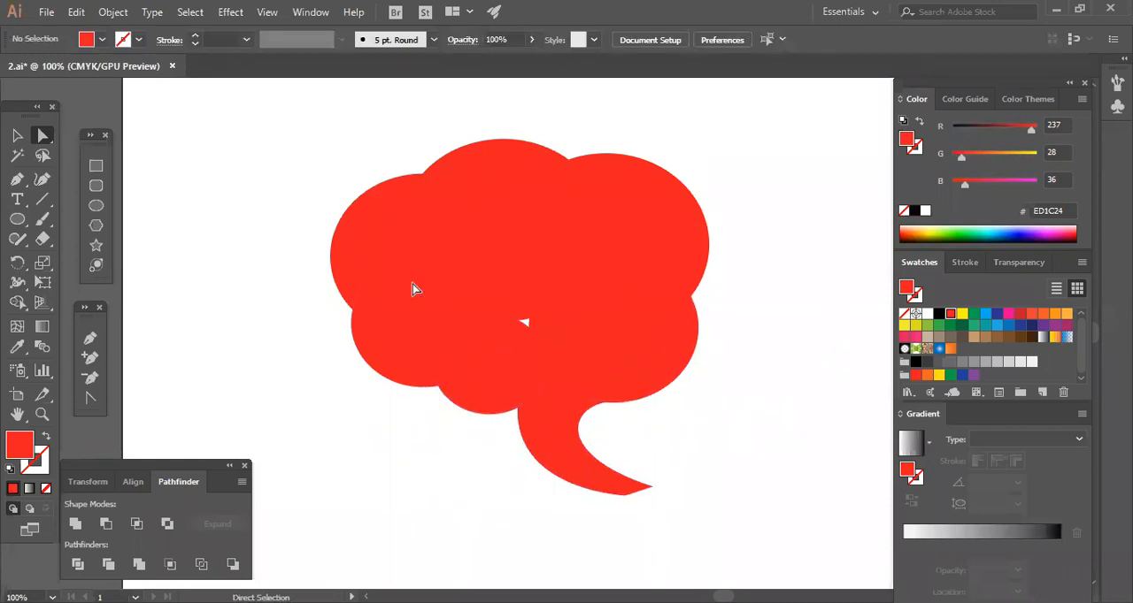
Draw a red rectangle inside the cloud covering the gap between the circles.
click(96, 168)
drag(447, 281, 619, 365)
key(v)
click(746, 409)
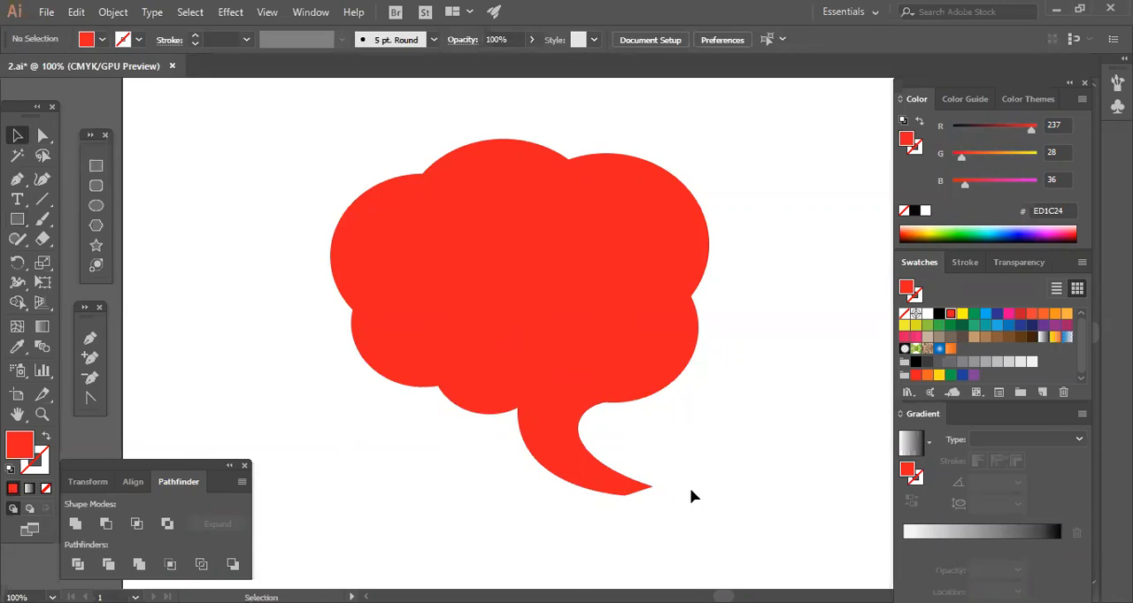
Adjust the tail's outer curve and move its right junction anchor onto the lower-right circle's edge for a smoother inner curve.
click(42, 135)
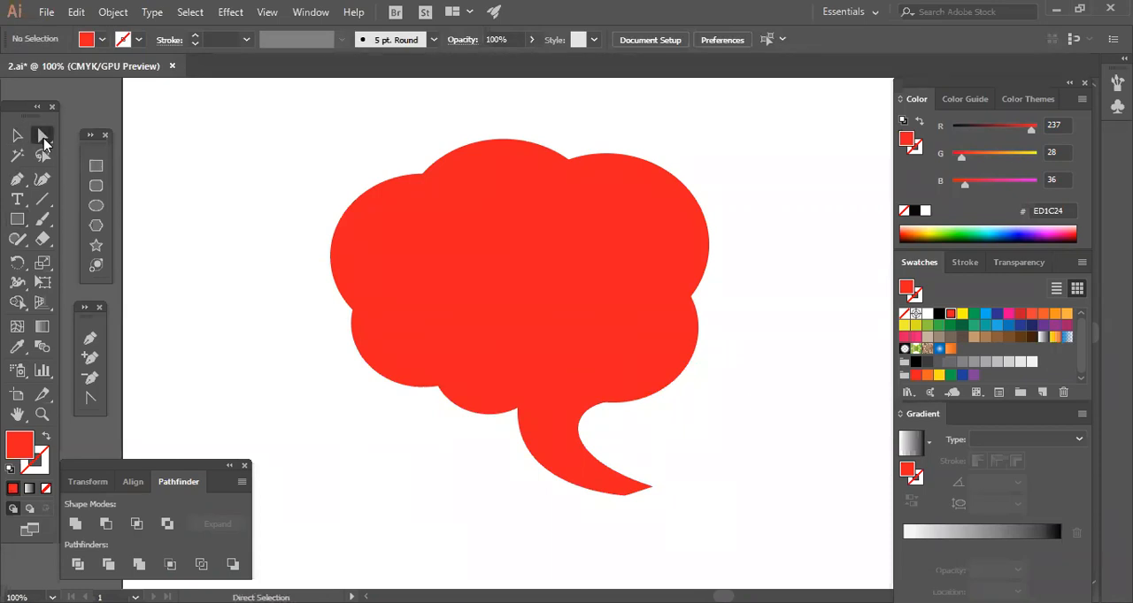
click(549, 475)
click(595, 432)
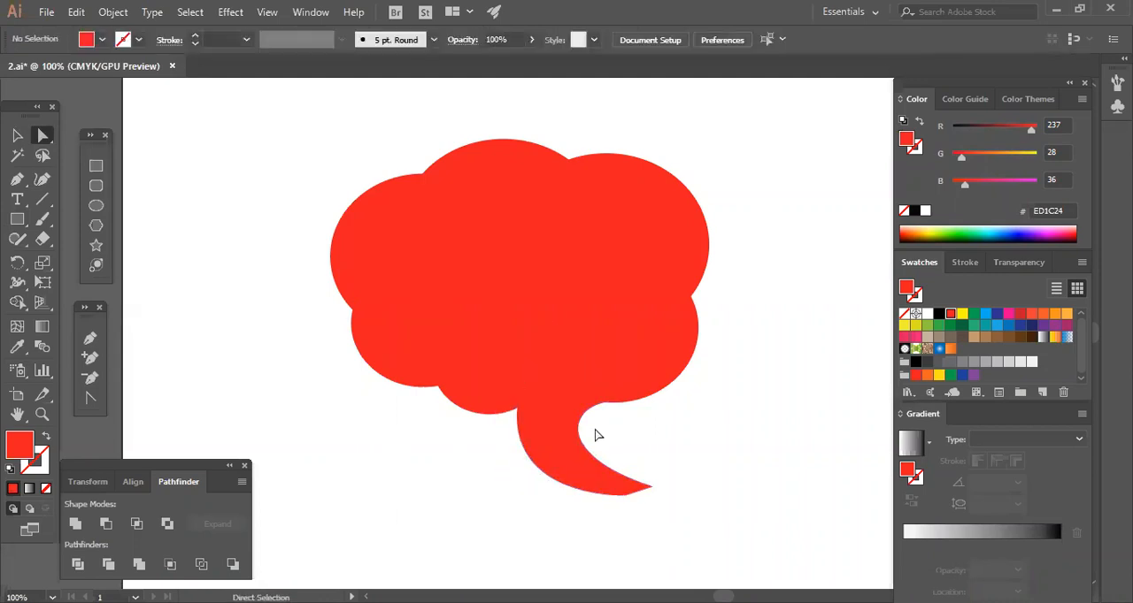
drag(589, 418, 628, 402)
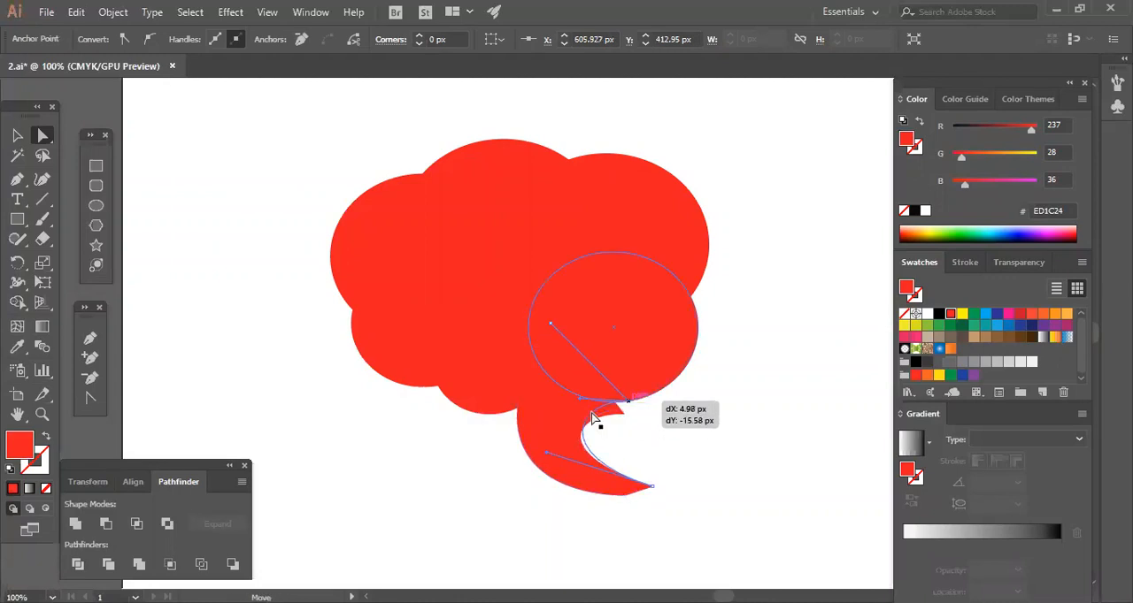
click(600, 420)
click(567, 450)
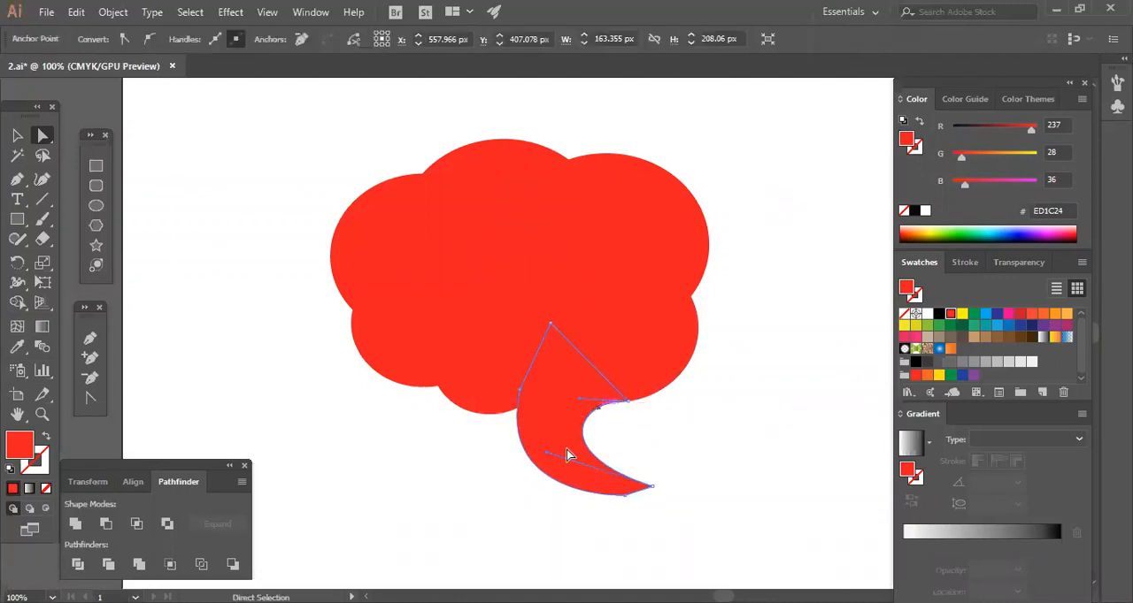
click(680, 453)
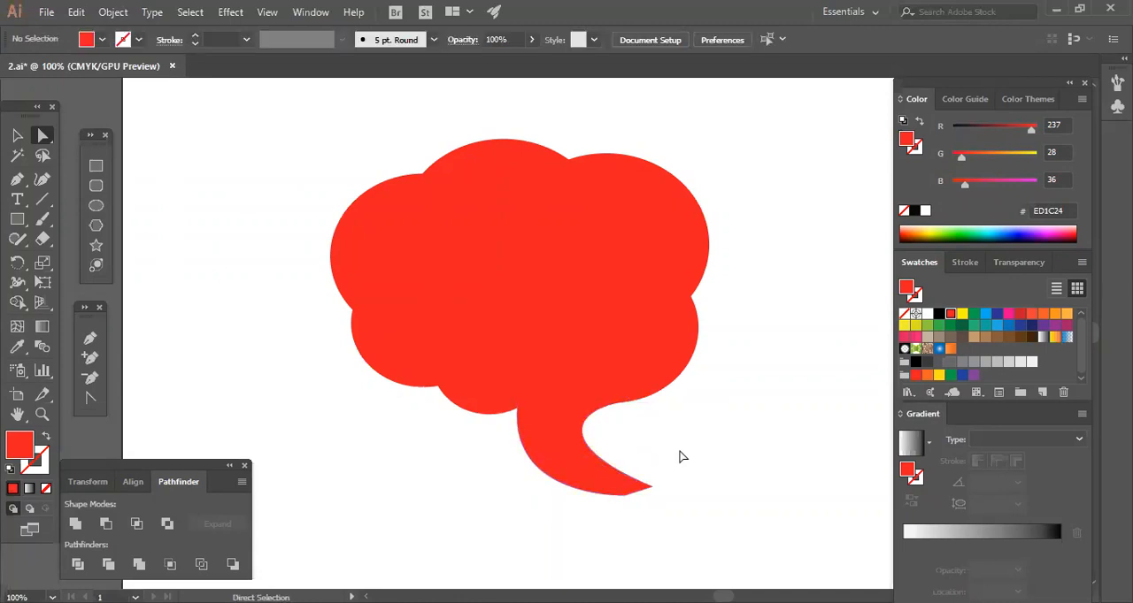
Move the tail's tip anchors slightly down and right and refine its outer curve to lengthen the tail.
drag(626, 507, 631, 518)
click(551, 506)
click(557, 486)
click(526, 499)
click(536, 473)
drag(496, 503, 518, 516)
click(757, 520)
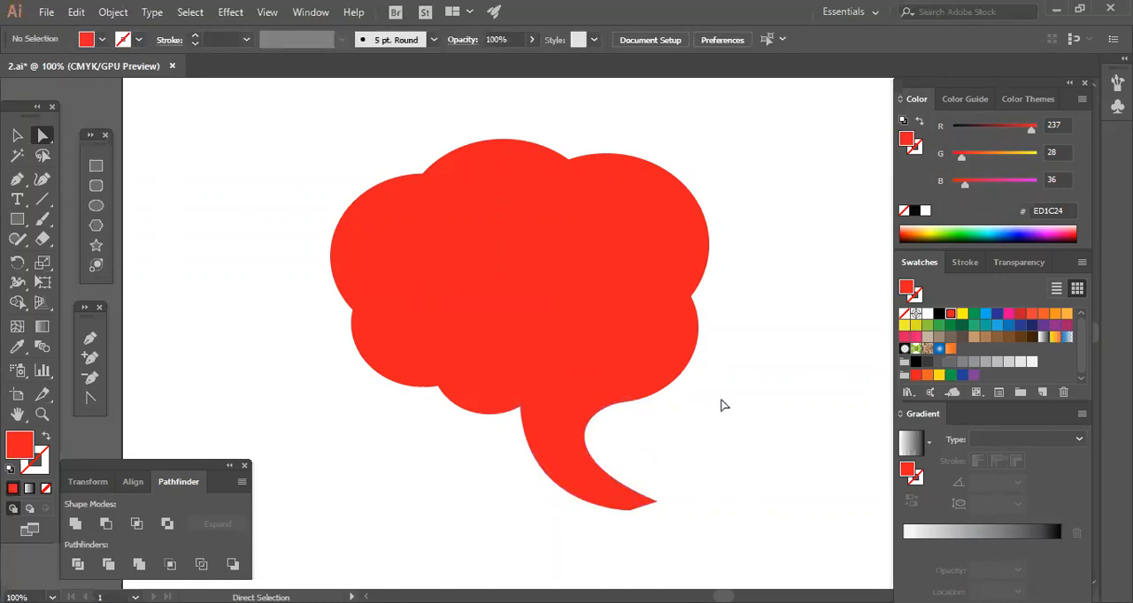
Nudge the tail and both right-hand circles together slightly right and up.
click(566, 408)
shift+click(655, 363)
shift+click(659, 251)
key(Right)
key(Right)
key(Right)
key(Right)
key(Right)
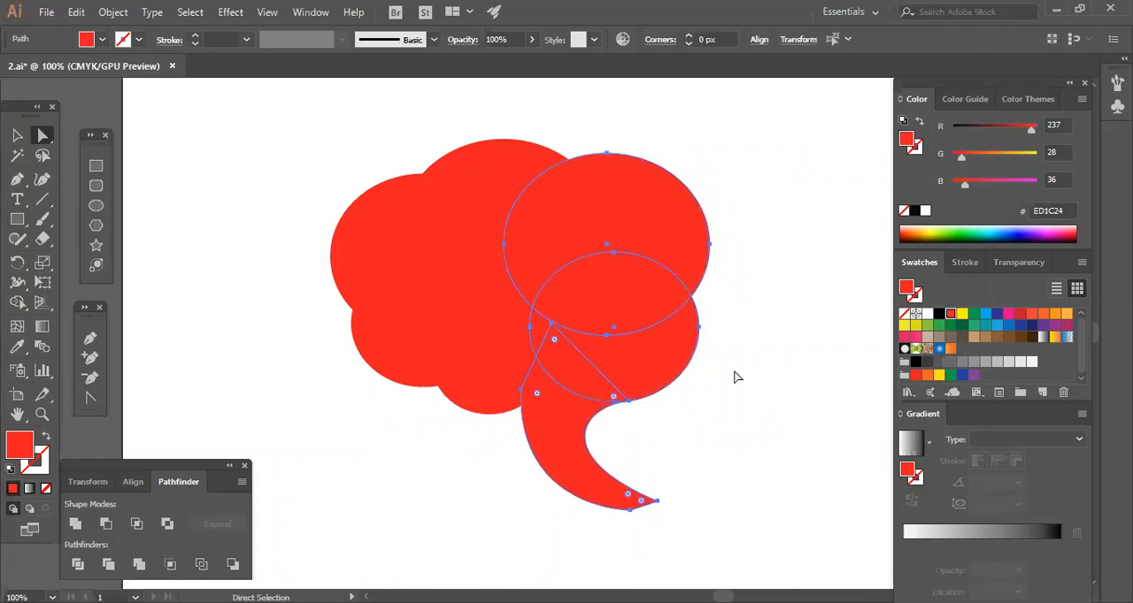
key(Up)
key(Up)
key(Up)
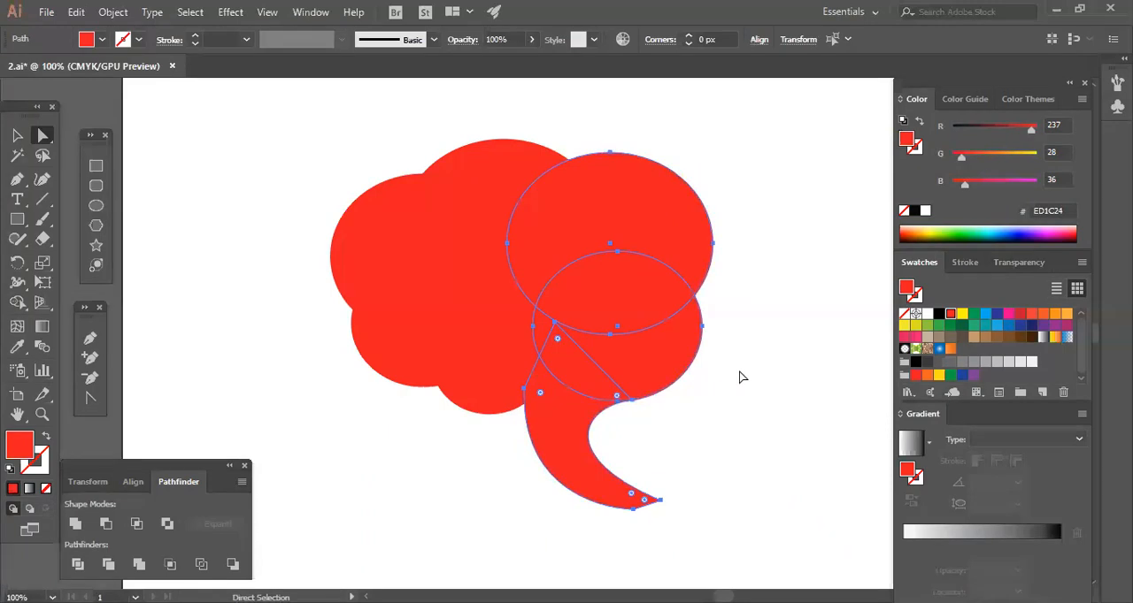
Nudge the selected tail and right-hand circles one last small increment, then deselect them.
key(Right)
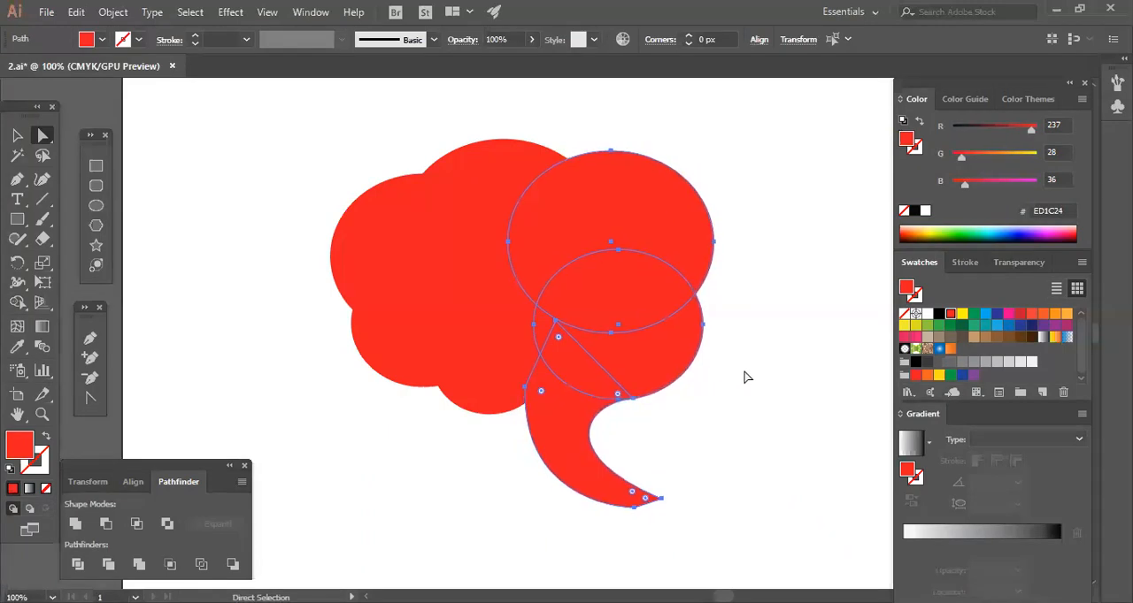
click(748, 378)
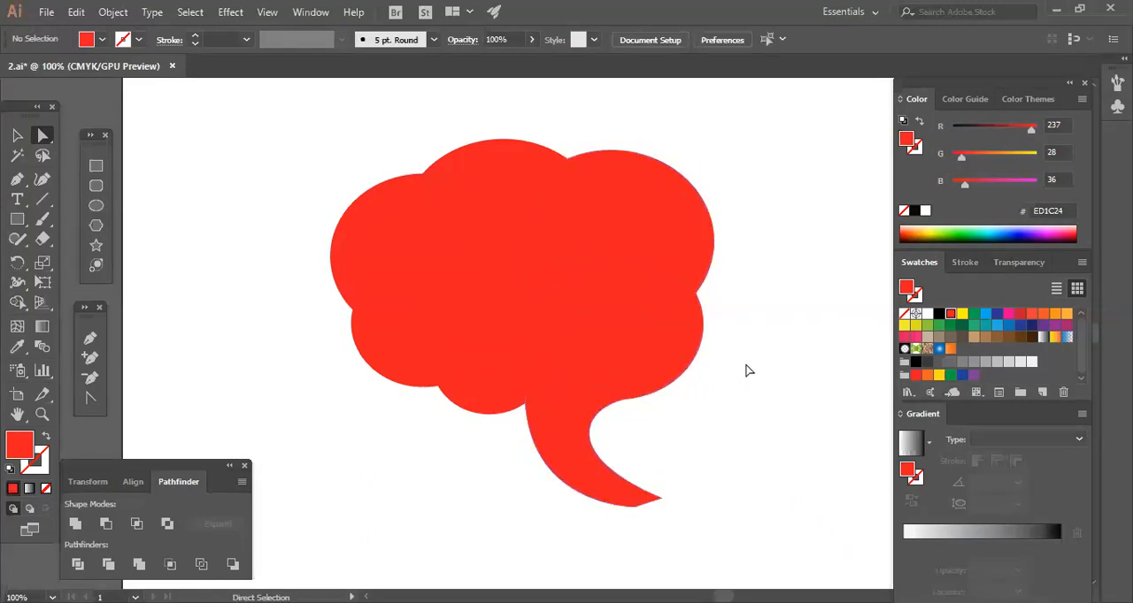
Select all the speech bubble shapes, scale them down together to less than half size, and group them.
click(16, 135)
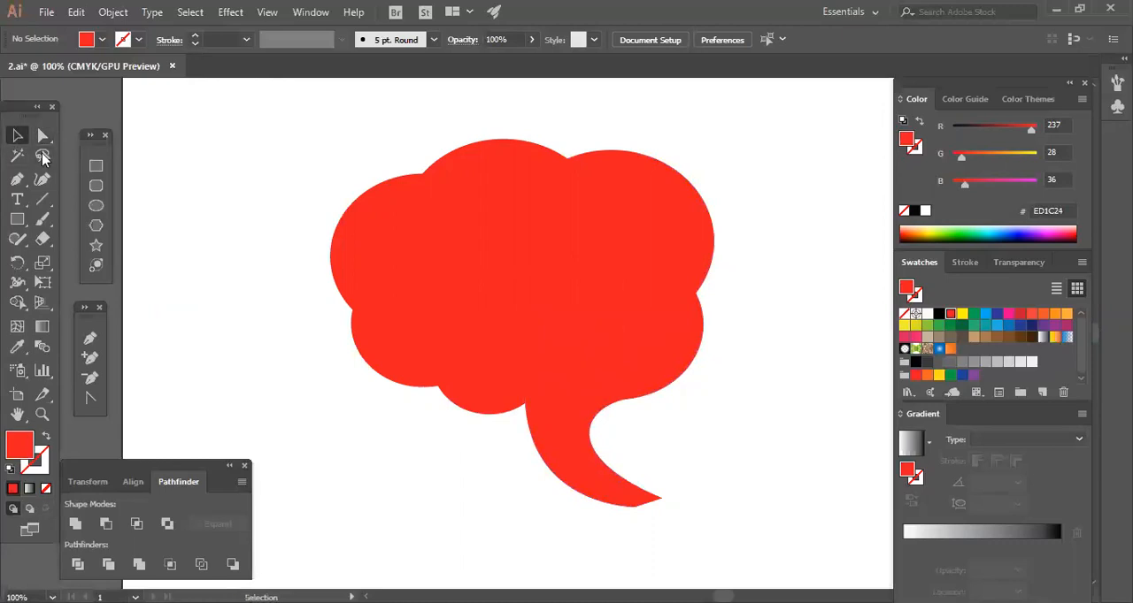
click(376, 208)
key(ctrl+a)
drag(744, 209, 399, 447)
key(ctrl+minus)
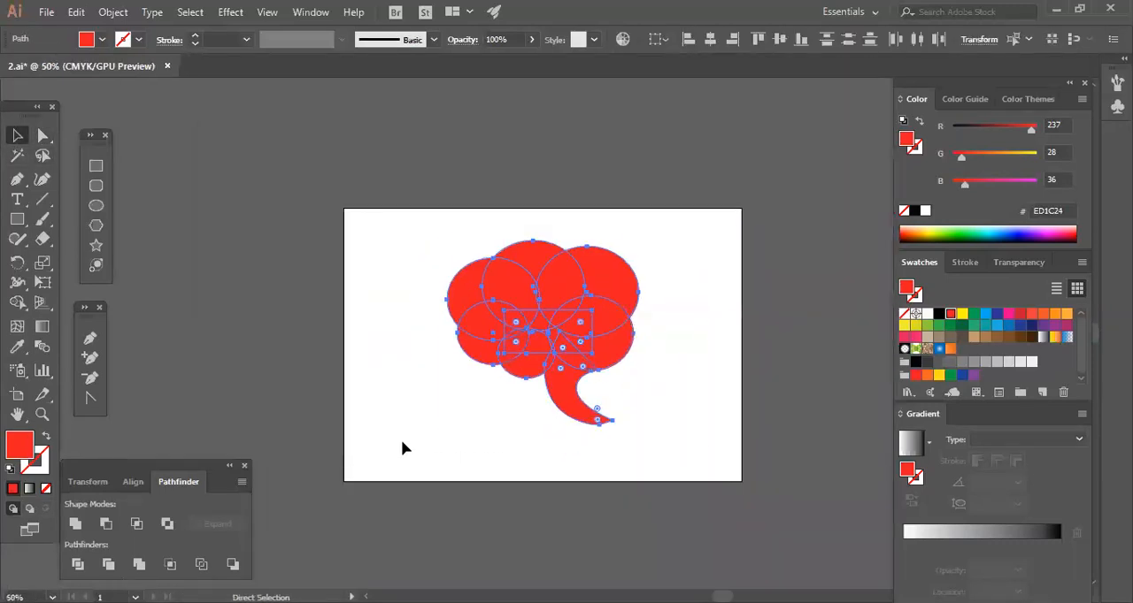
drag(642, 427, 581, 369)
right_click(547, 338)
click(670, 350)
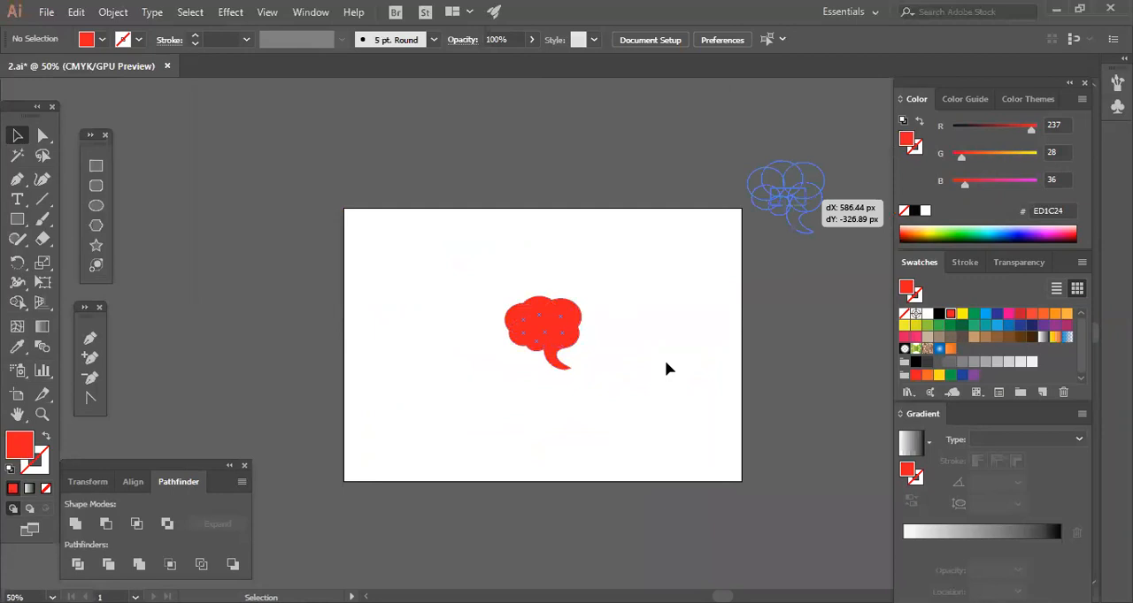
Place a copy of the grouped bubble outside the artboard's upper-right corner, keeping the original on the artboard selected.
drag(795, 189, 551, 350)
key(ctrl+equal)
key(ctrl+equal)
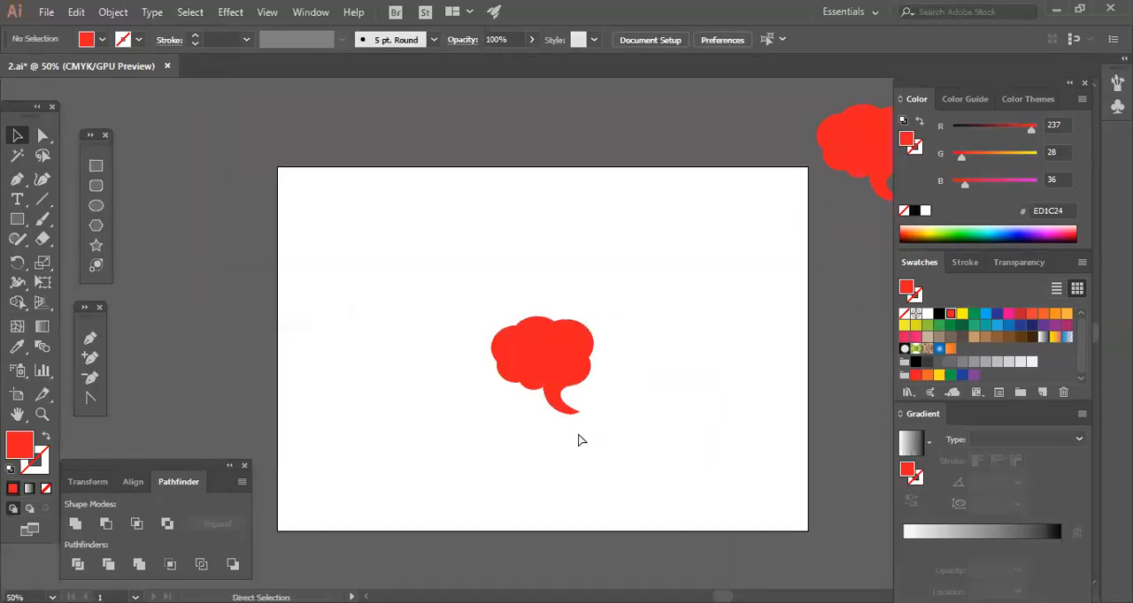
drag(551, 398, 484, 321)
click(605, 400)
click(510, 309)
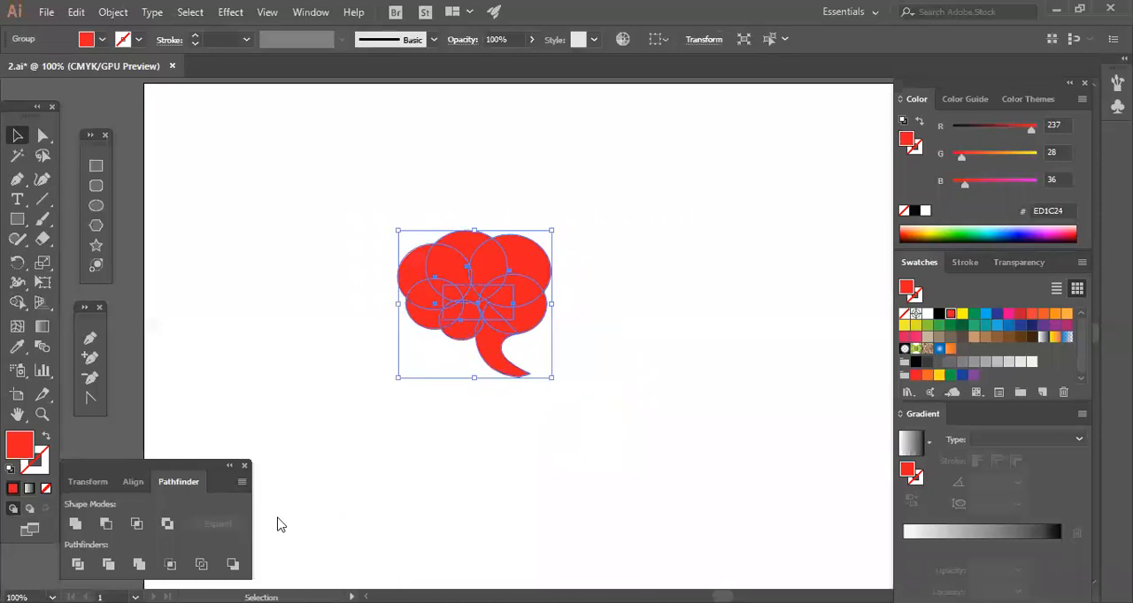
Unite the artboard bubble's overlapping shapes into a single path and shift it slightly right and down.
click(76, 528)
click(571, 447)
drag(473, 316, 491, 323)
click(571, 378)
click(538, 310)
click(483, 399)
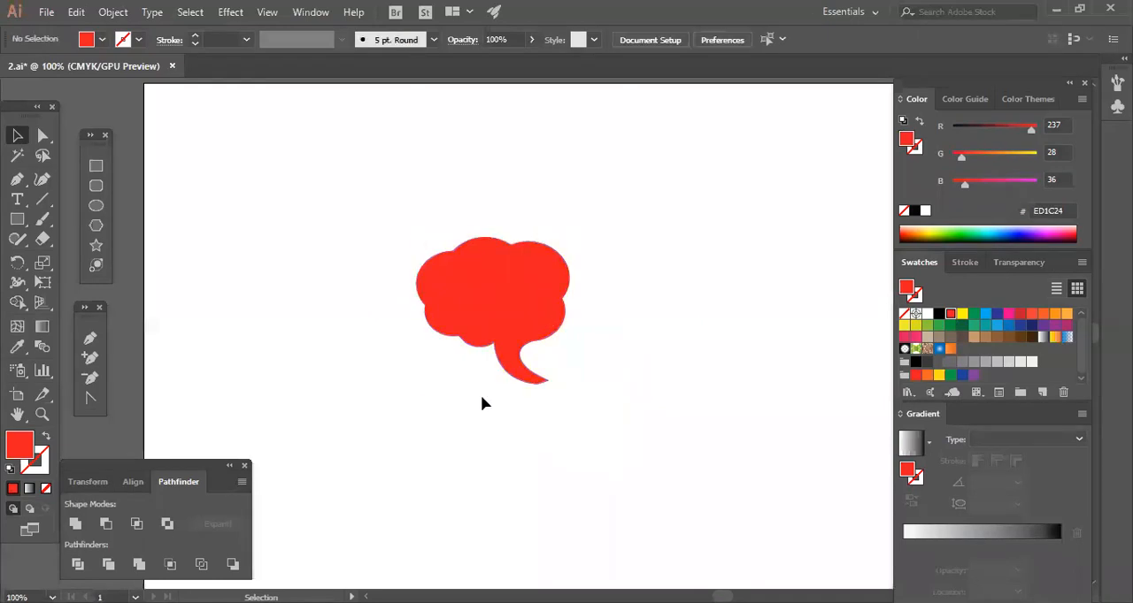
click(525, 321)
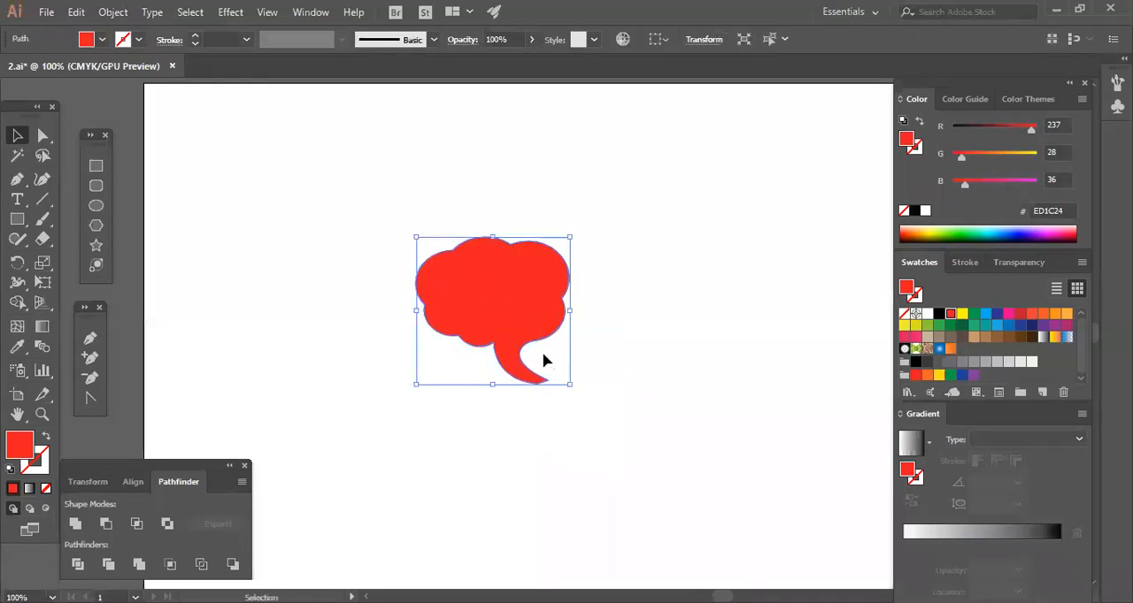
click(639, 404)
Duplicate the united bubble to its lower left and swap the copy's fill and stroke for a thick red outline.
drag(523, 311, 370, 354)
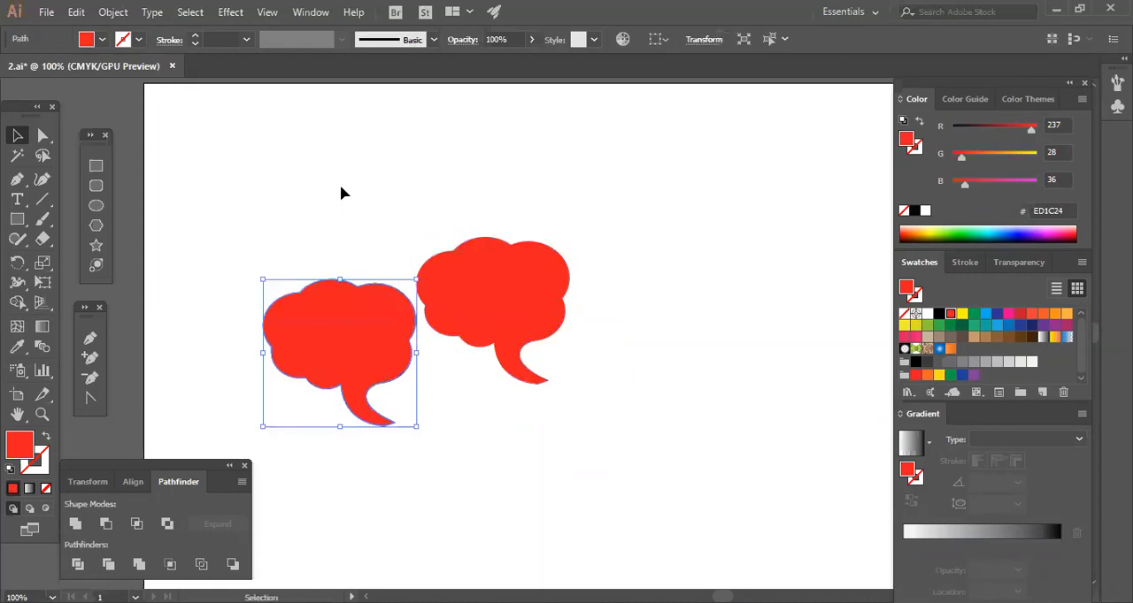
click(46, 436)
click(194, 36)
click(194, 35)
click(194, 35)
click(194, 35)
click(194, 35)
click(194, 36)
Move the filled bubble up and right, shift the outlined copy slightly right, and set its stroke weight to 7 pt.
mouse_move(633, 307)
mouse_down()
mouse_move(510, 302)
mouse_move(648, 226)
mouse_up()
click(532, 385)
mouse_move(497, 274)
mouse_down()
mouse_move(473, 419)
mouse_move(395, 365)
mouse_up()
click(480, 420)
click(413, 360)
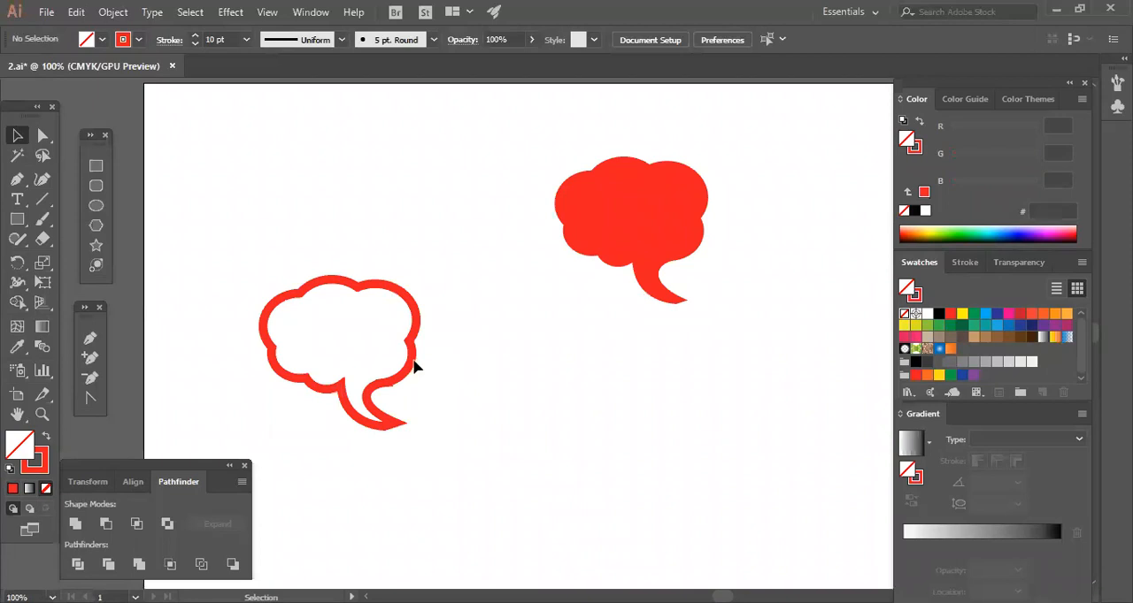
key(ctrl+z)
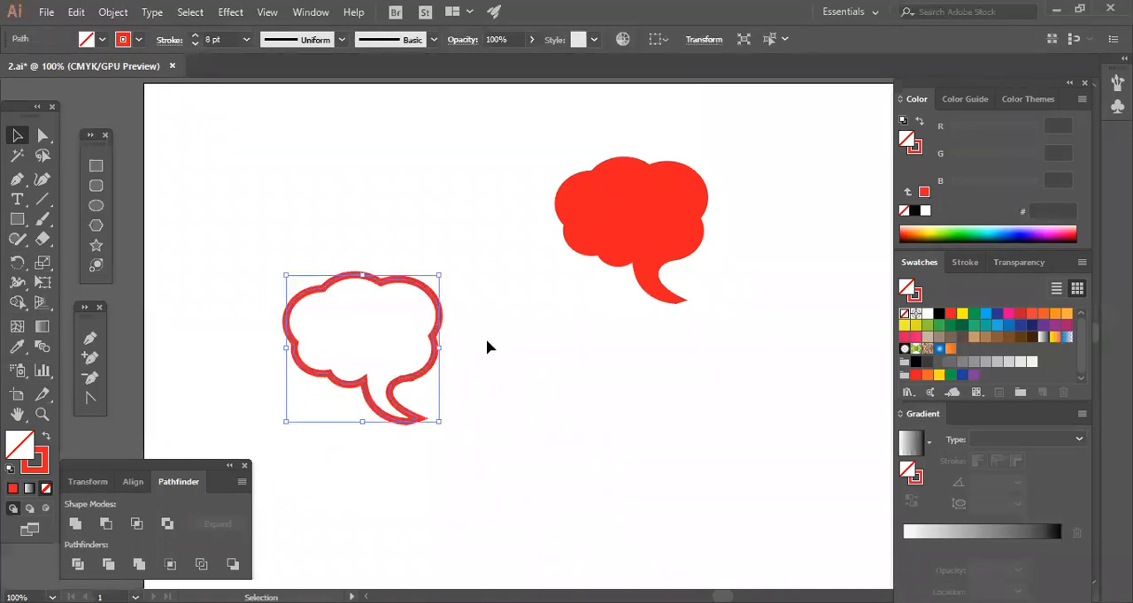
key(ctrl+z)
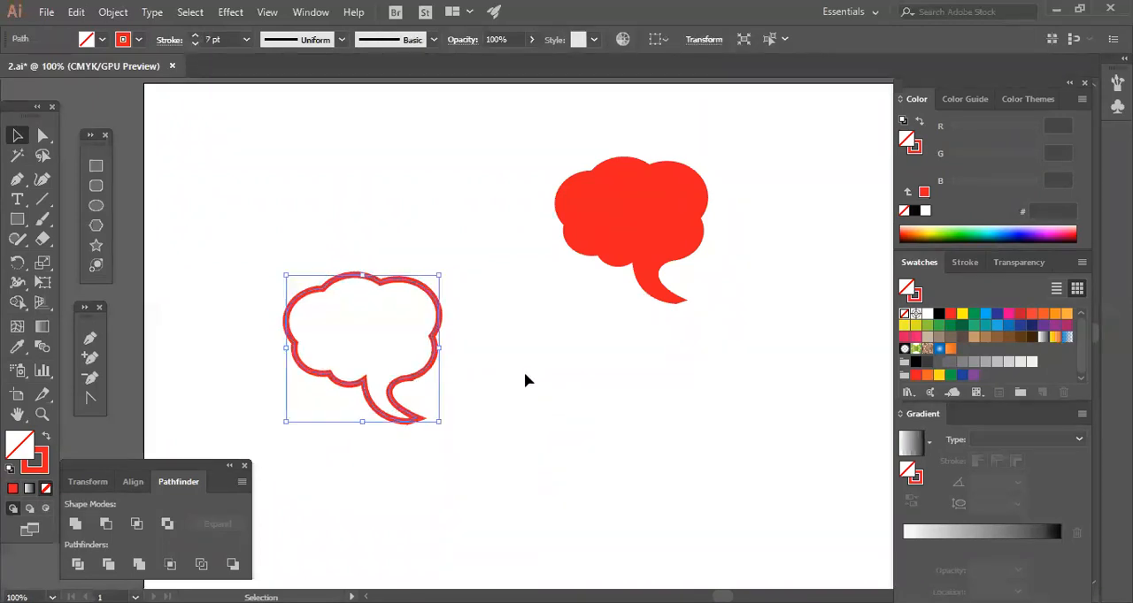
click(517, 350)
Try to remove the right one of the two close anchors where the tail's inner curve meets the outlined bubble.
key(ctrl+plus)
key(ctrl+plus)
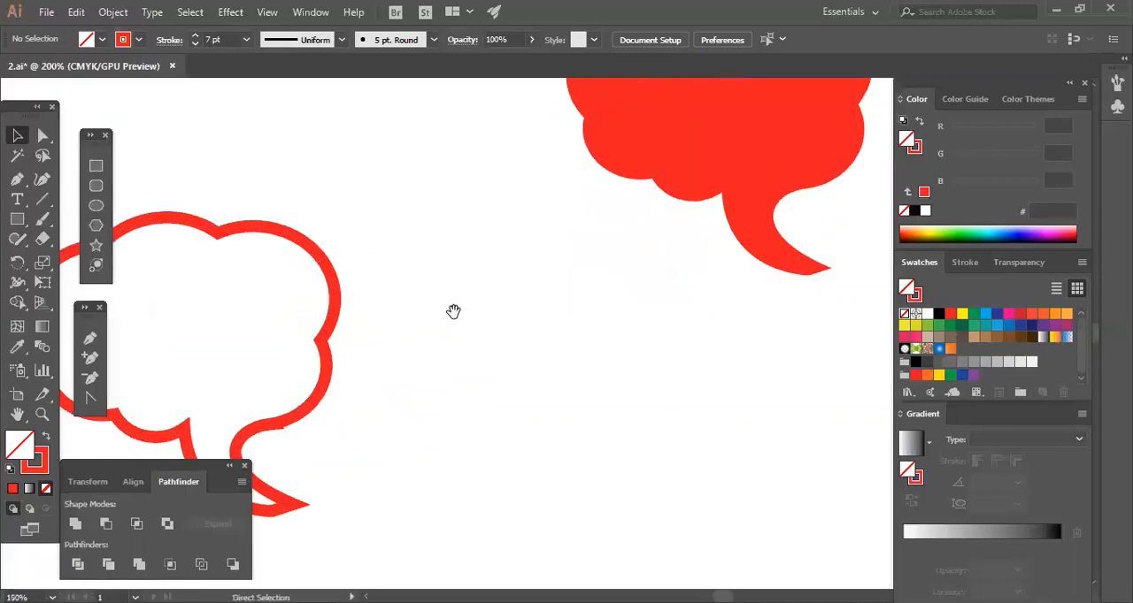
drag(604, 346, 753, 298)
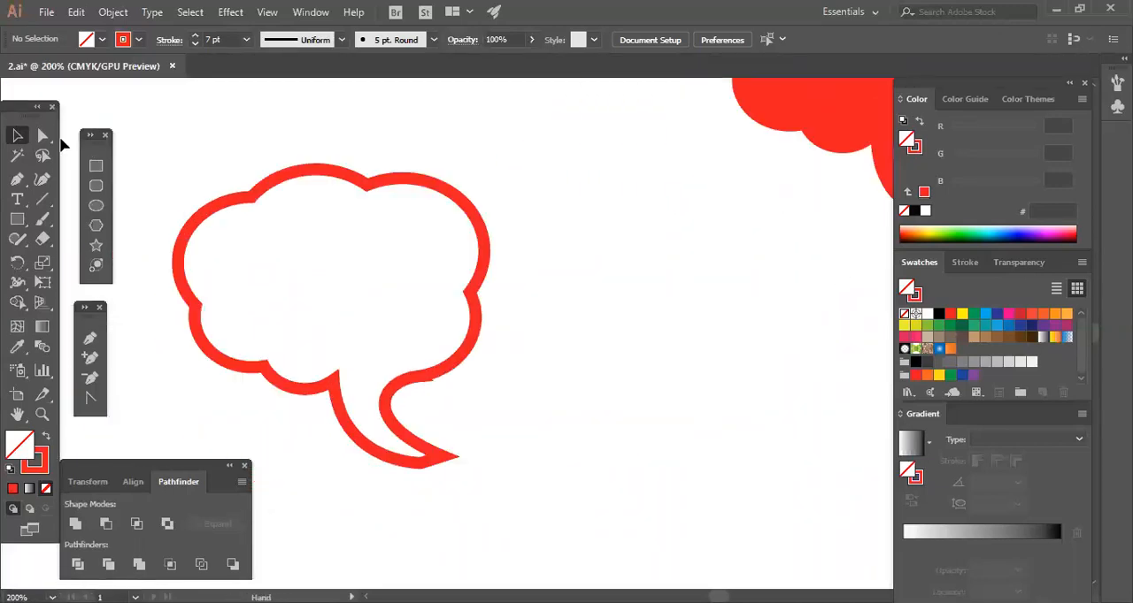
drag(450, 365, 559, 355)
key(a)
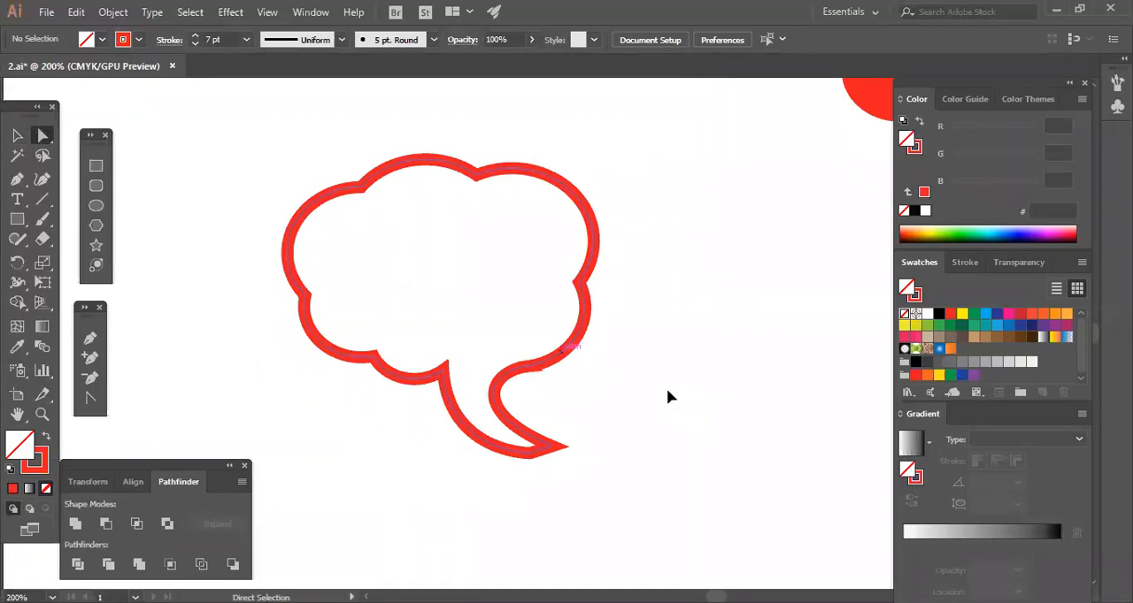
click(538, 348)
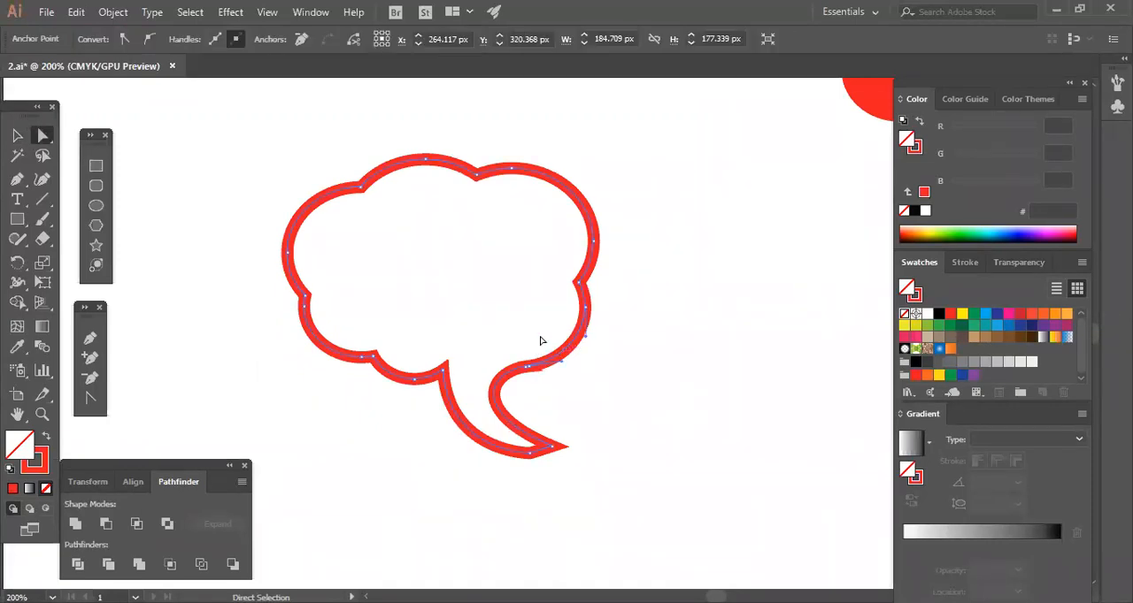
key(ctrl)
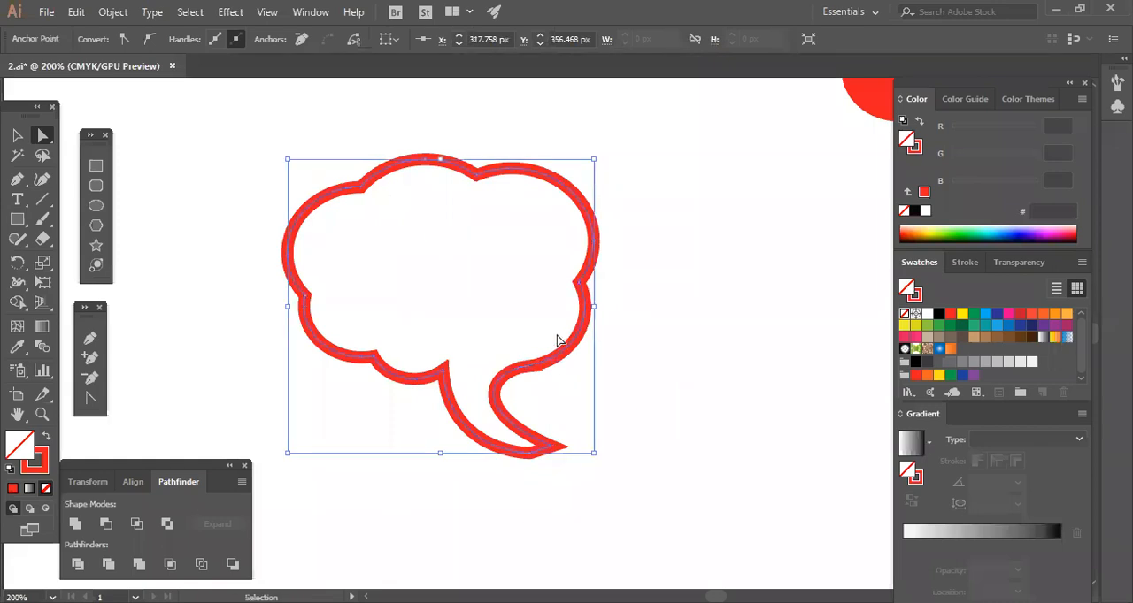
key(ctrl+equal)
key(ctrl+equal)
key(ctrl+equal)
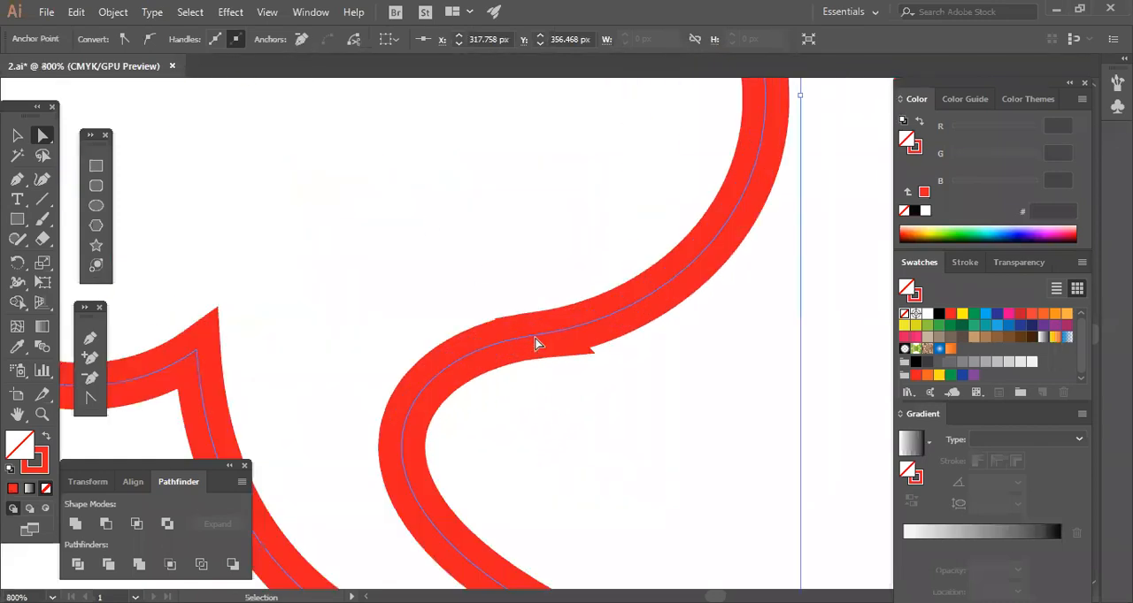
click(301, 39)
key(ctrl+z)
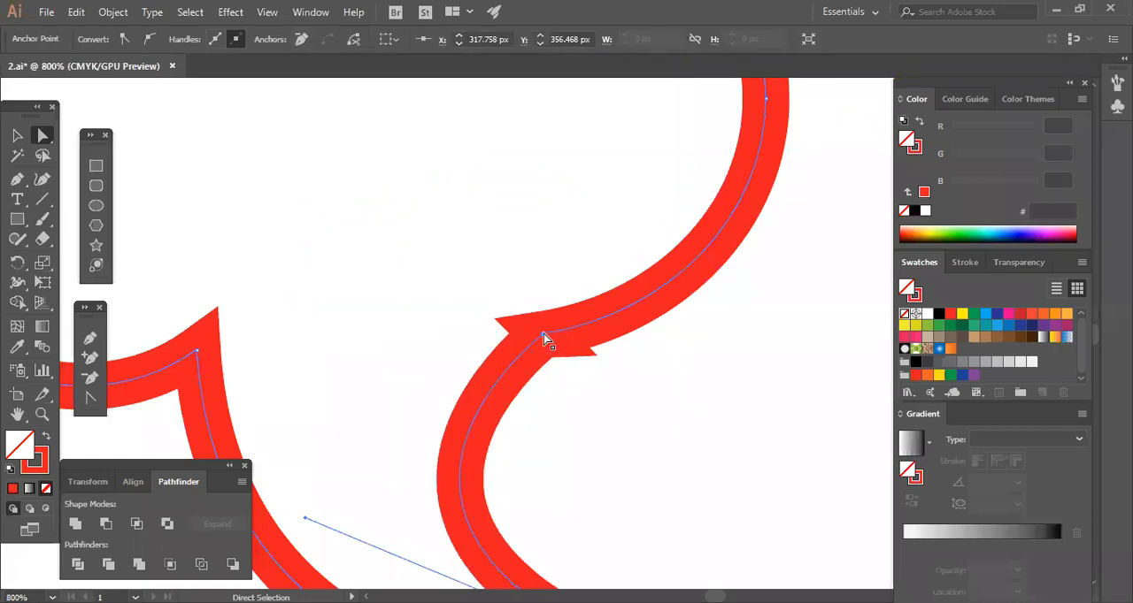
drag(540, 344, 437, 314)
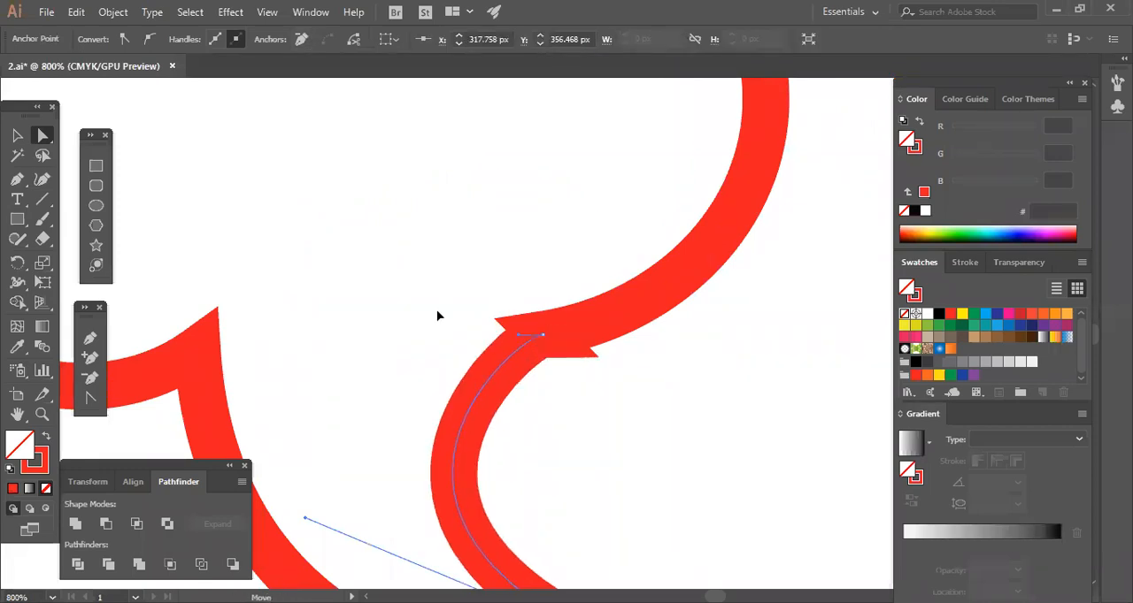
Remove the left redundant anchor at the tail's inner junction to smooth the outline there.
click(544, 339)
click(303, 42)
click(618, 452)
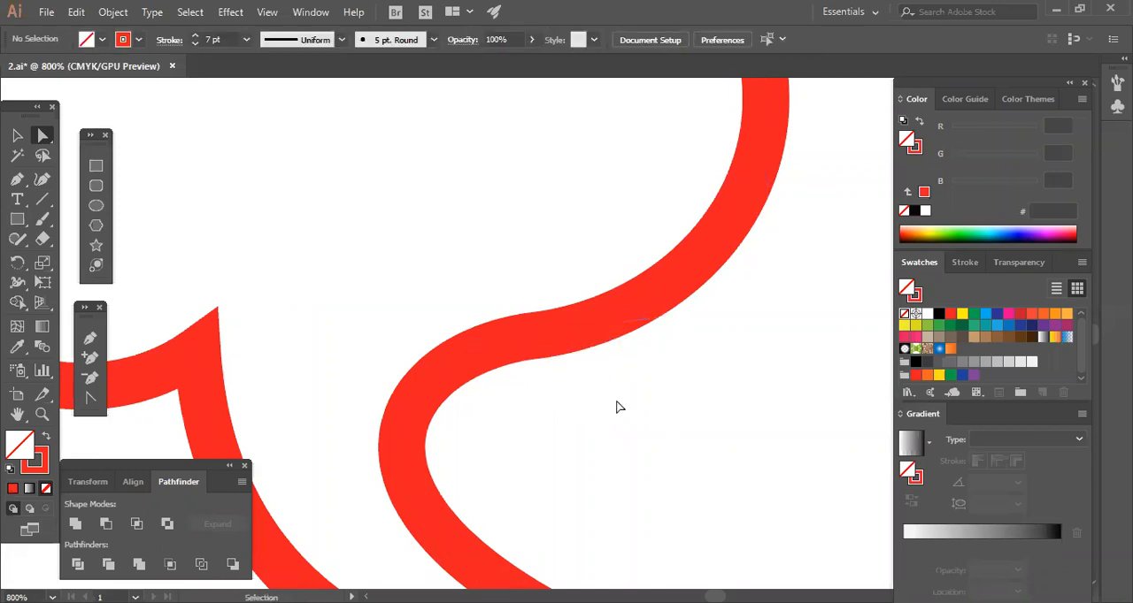
Examine the whole bubble outline and its anchor points.
key(ctrl+minus)
key(ctrl+minus)
key(ctrl+minus)
drag(503, 230, 565, 315)
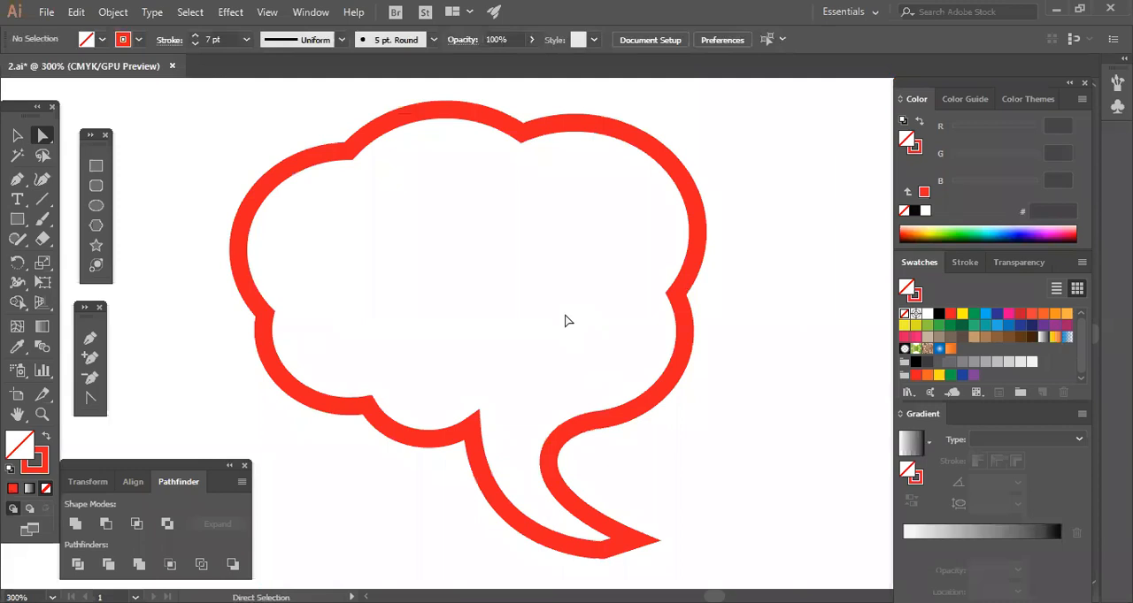
key(ctrl+a)
click(17, 135)
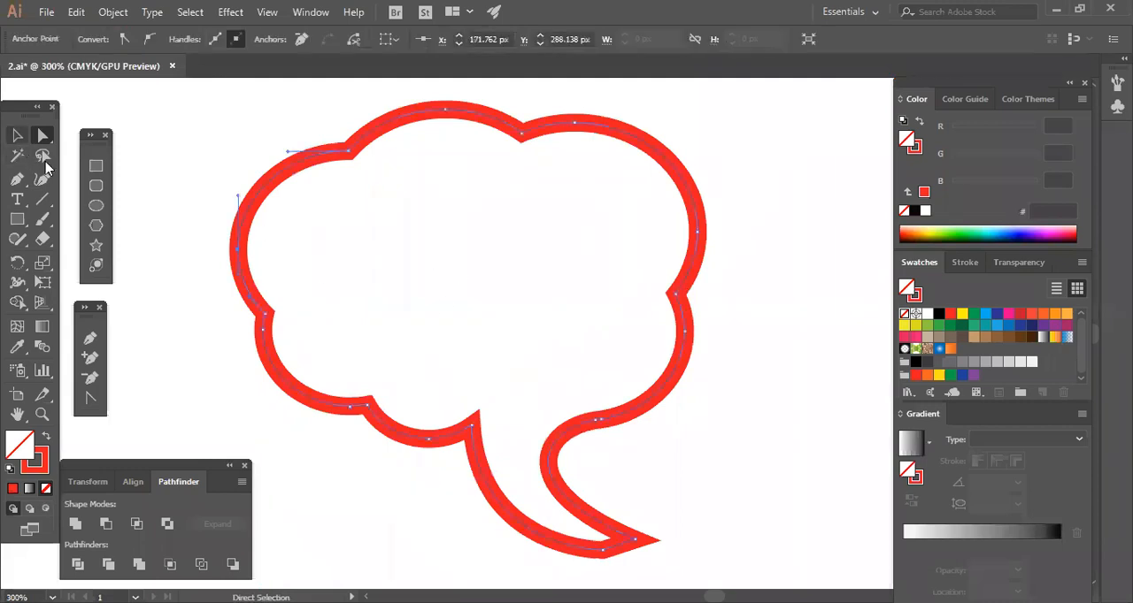
click(413, 333)
drag(226, 199, 325, 245)
click(325, 245)
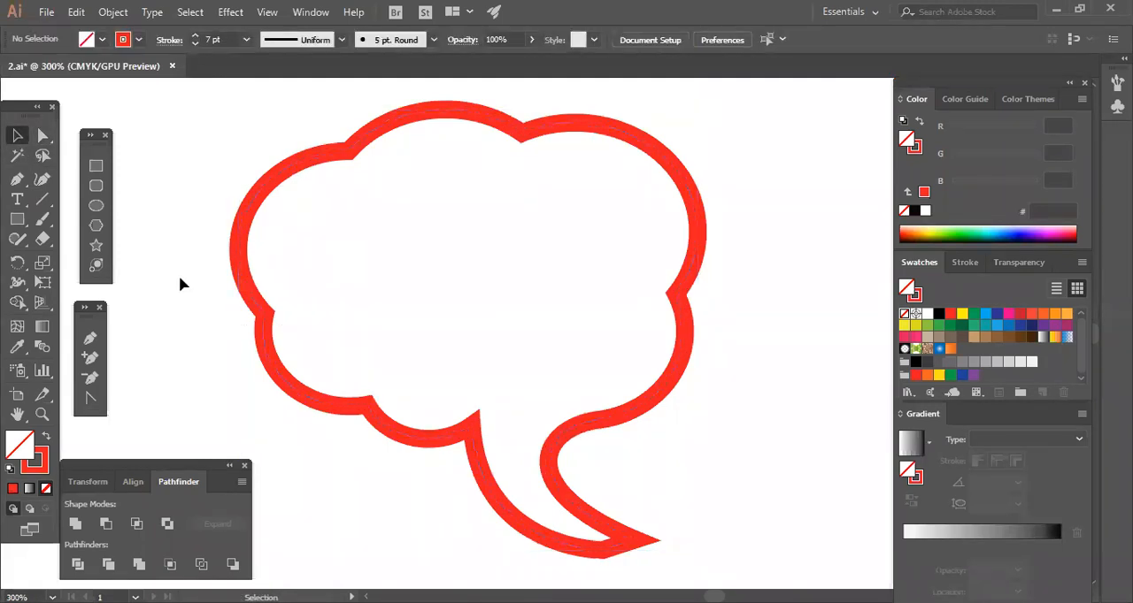
click(88, 344)
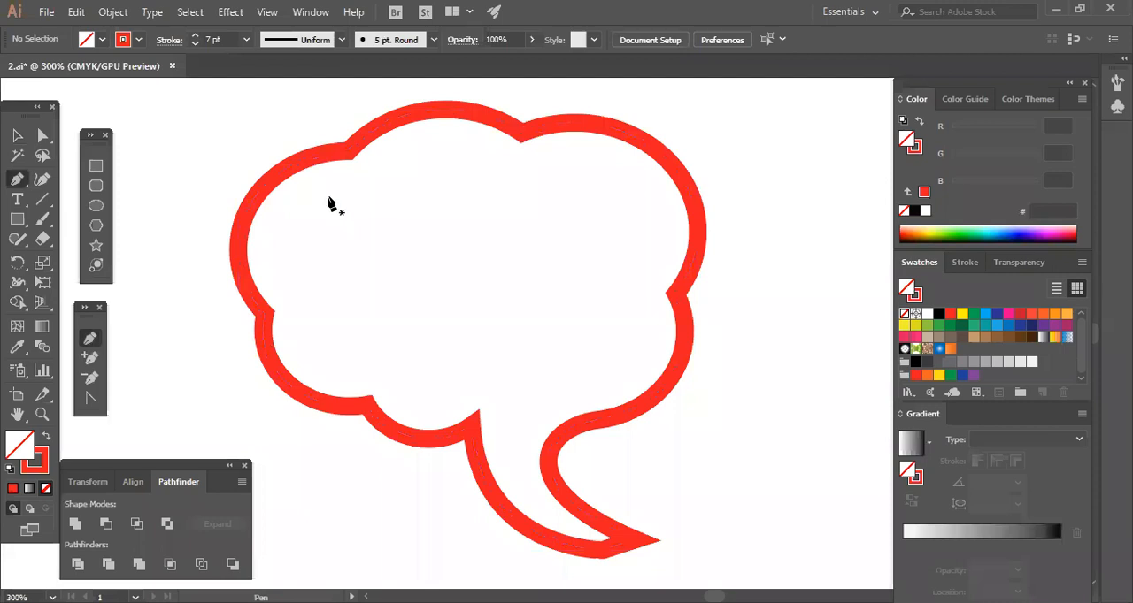
click(350, 152)
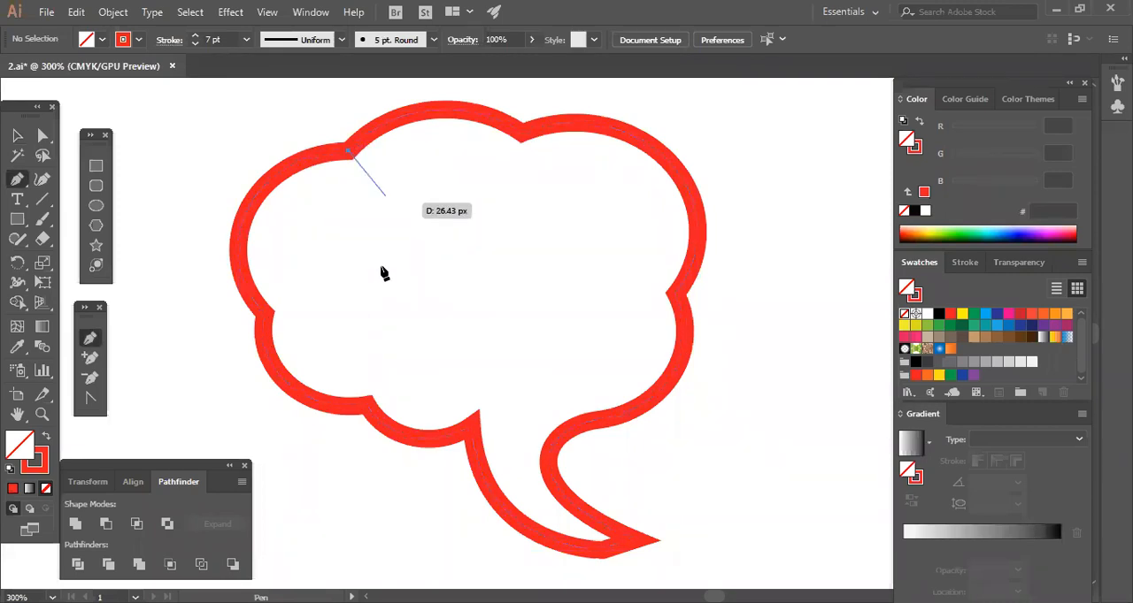
mouse_move(434, 289)
mouse_down()
mouse_move(381, 326)
mouse_move(322, 337)
mouse_up()
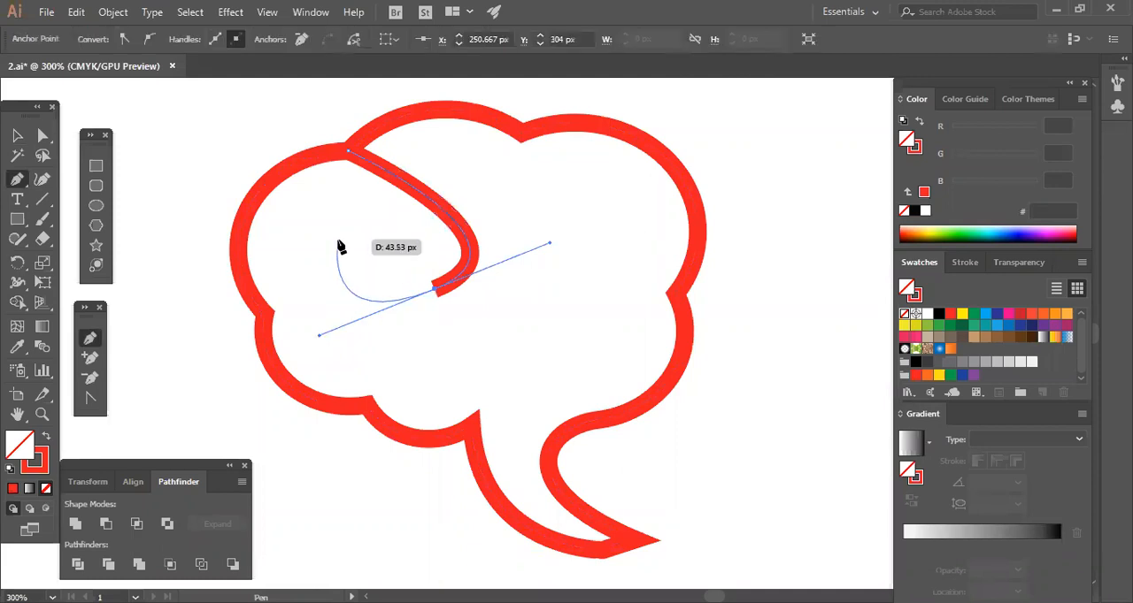
drag(329, 237, 353, 256)
key(ctrl+z)
key(ctrl+z)
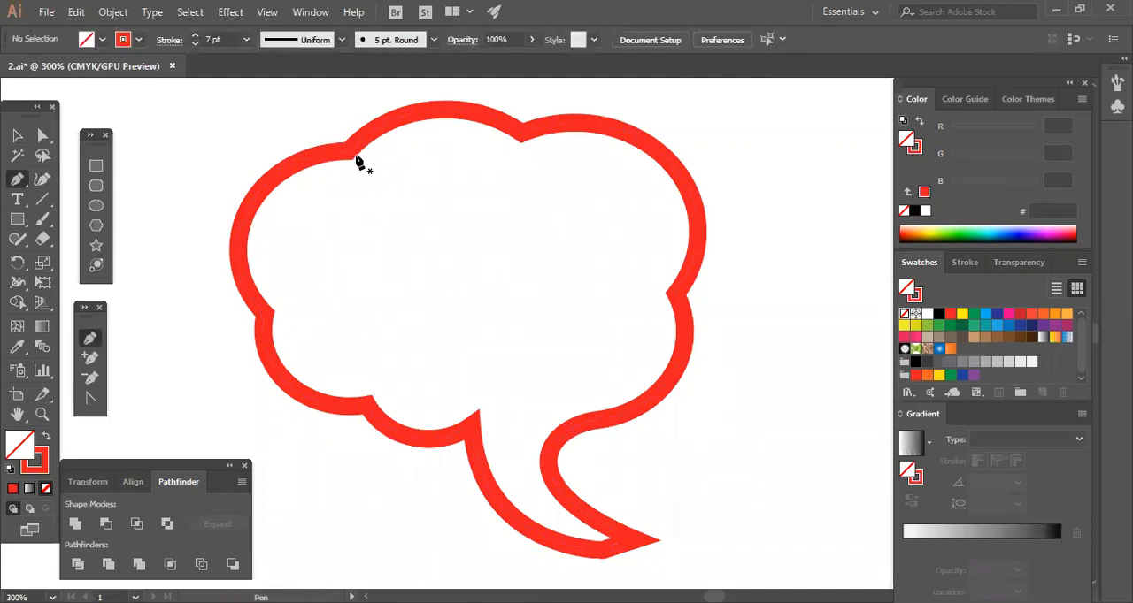
drag(347, 152, 406, 303)
key(ctrl+z)
key(ctrl+z)
Draw an open curl with the Pen tool from the upper-left notch of the outline, looping down inside the left lobe.
drag(348, 151, 408, 190)
drag(417, 286, 379, 339)
drag(309, 253, 299, 193)
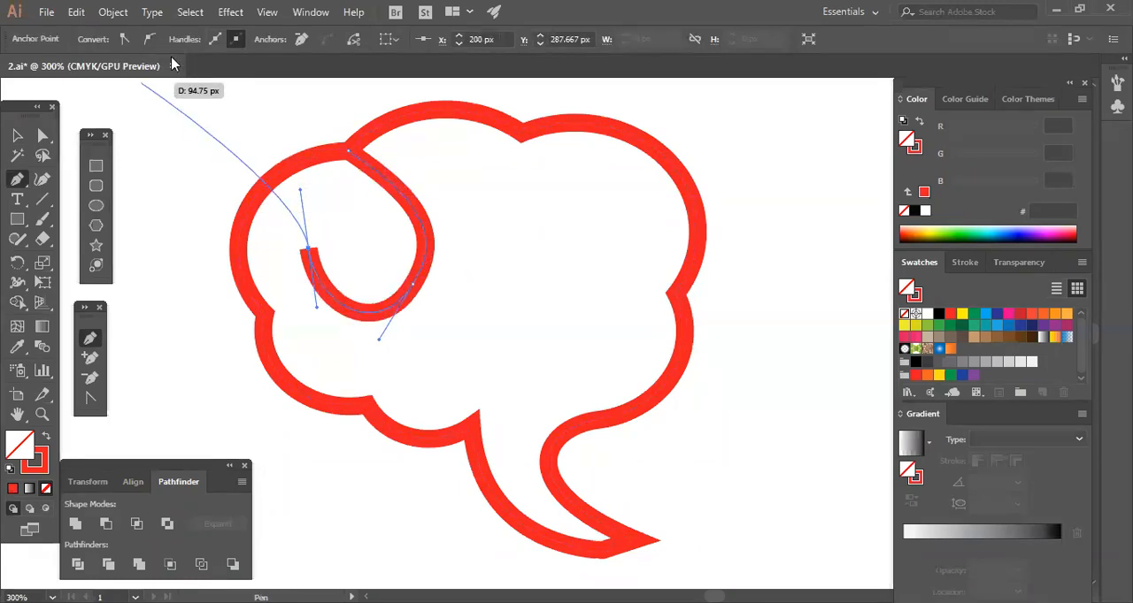
click(17, 134)
click(452, 233)
Give the curl's stroke a round cap.
drag(488, 228, 405, 271)
click(494, 273)
drag(482, 216, 409, 240)
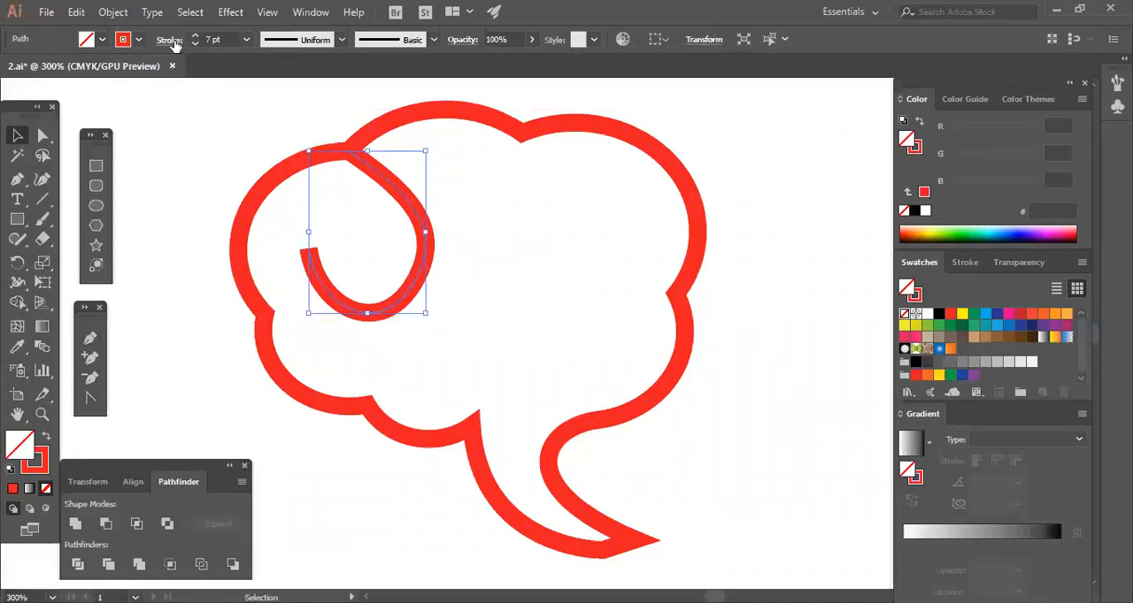
click(170, 41)
click(83, 81)
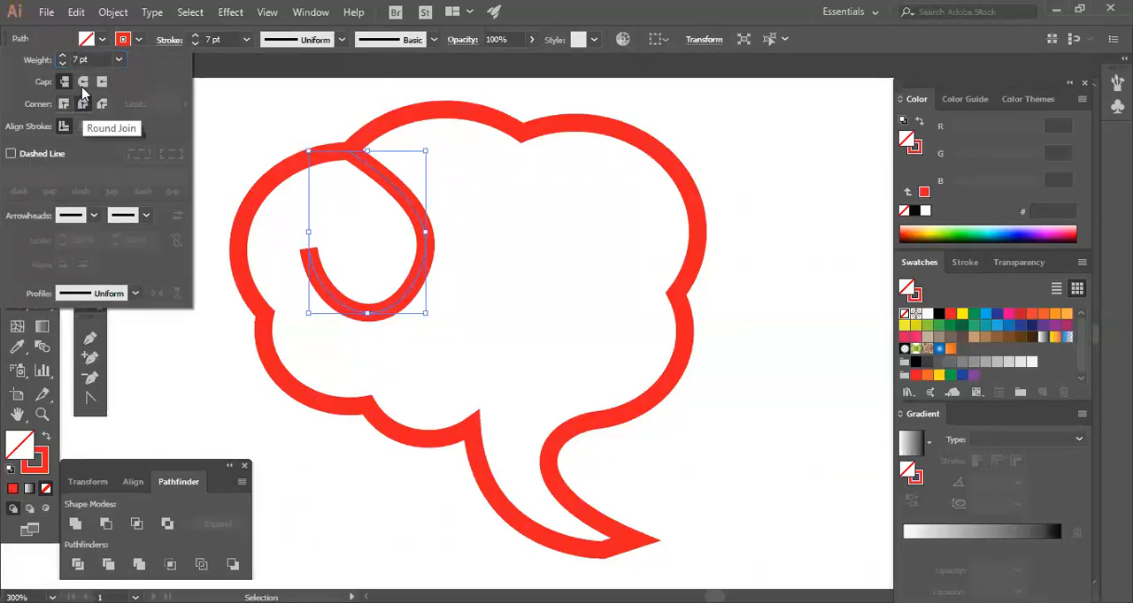
click(523, 308)
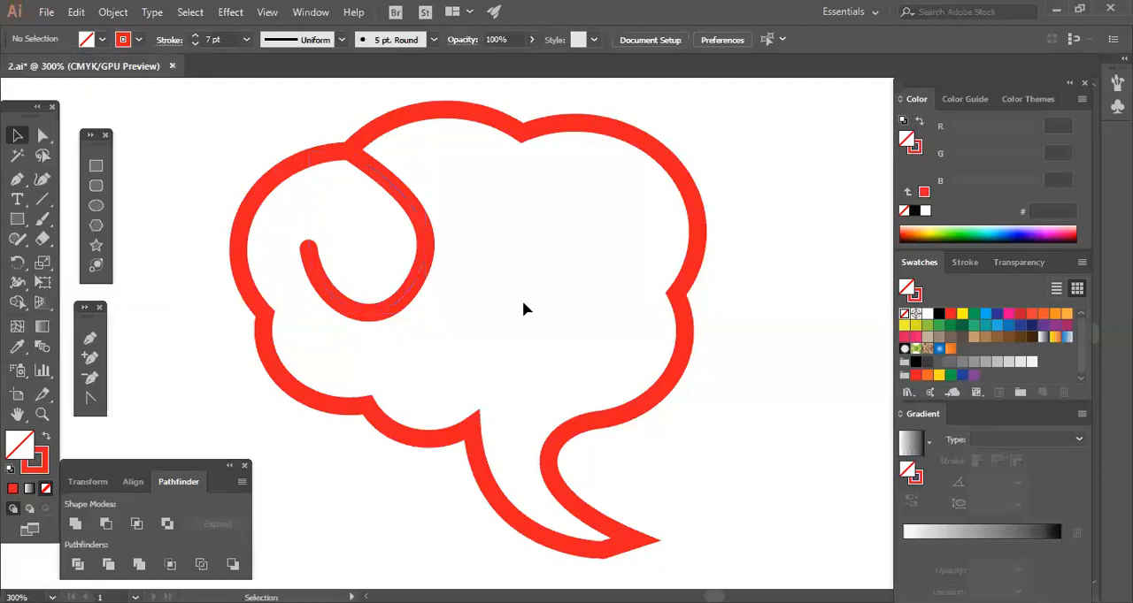
Give the bubble outline's stroke round corner joins.
drag(529, 317, 683, 382)
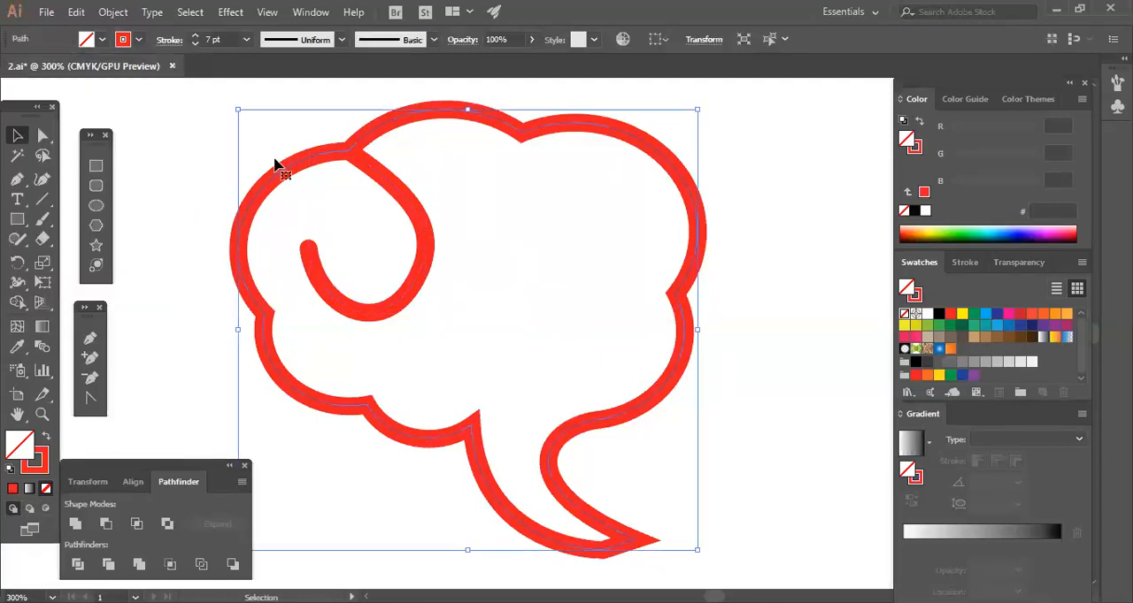
click(112, 14)
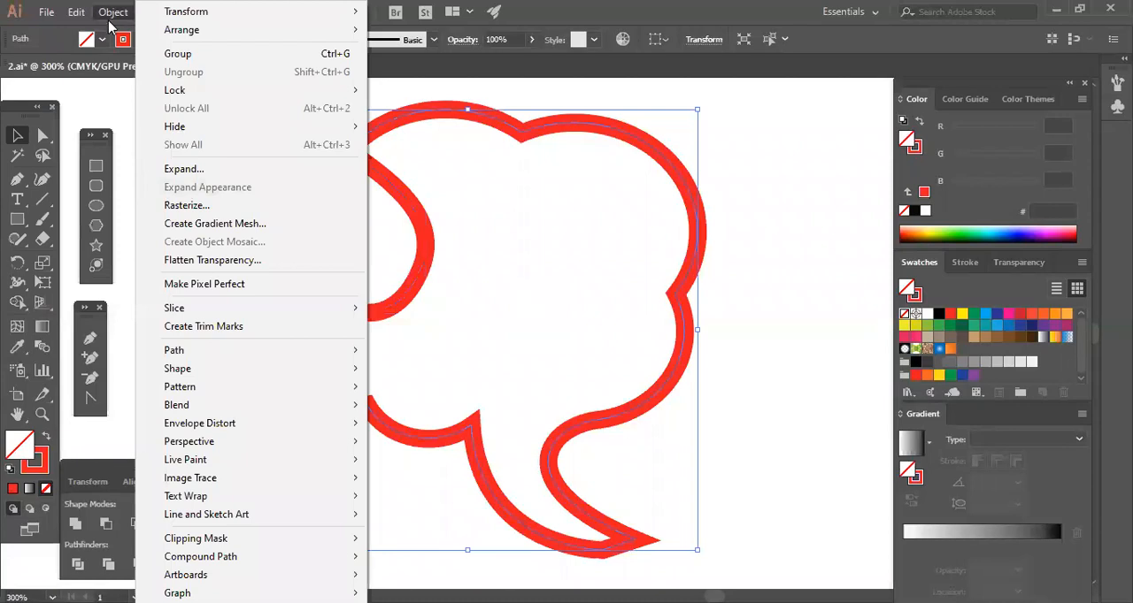
click(337, 120)
click(403, 122)
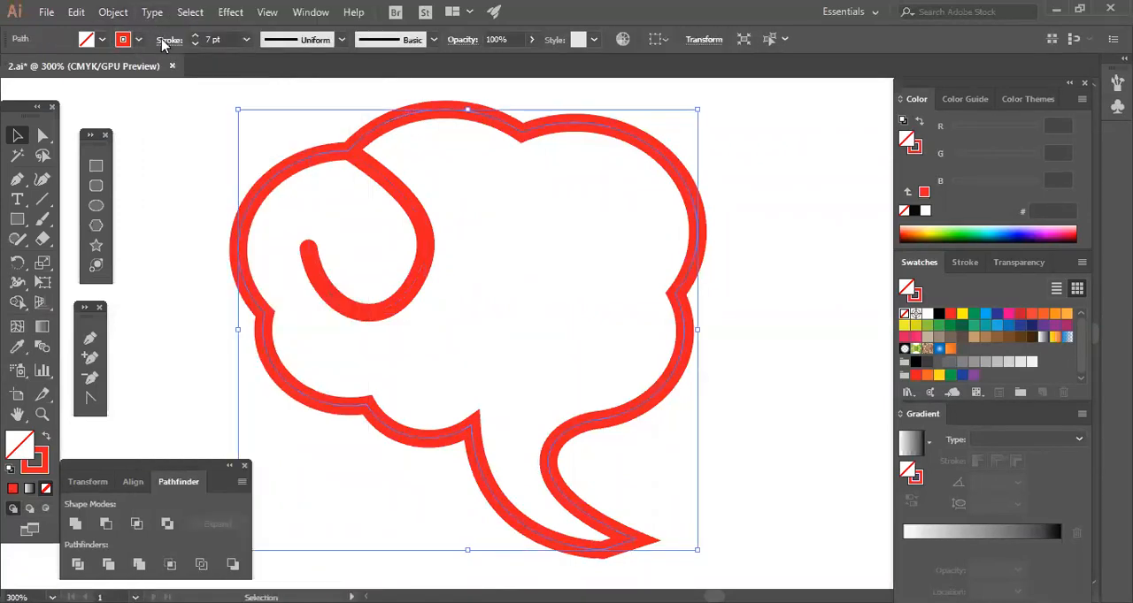
click(165, 41)
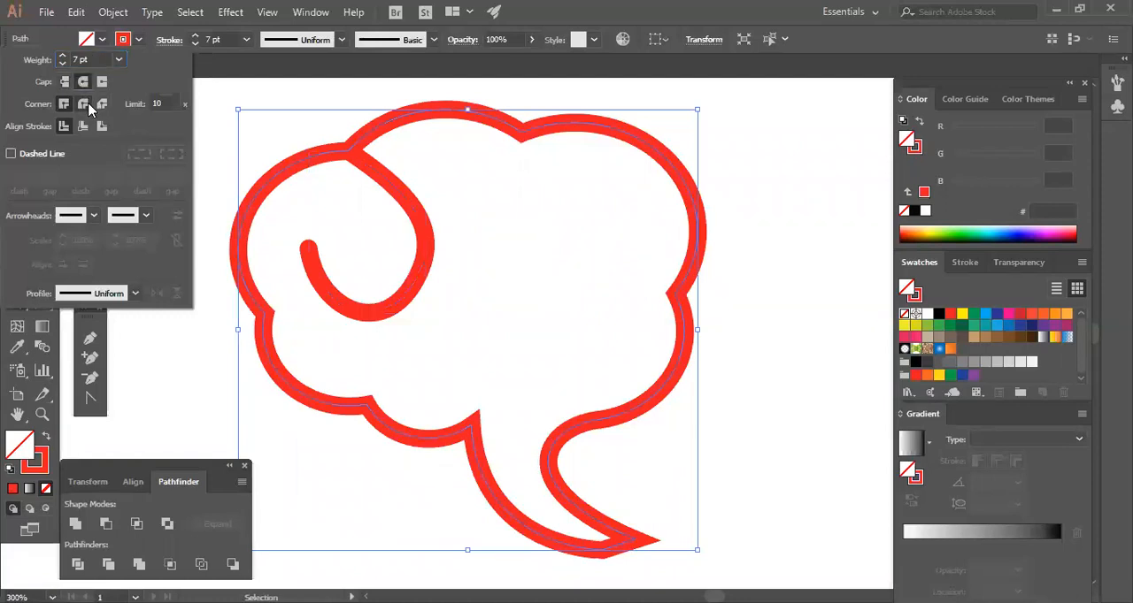
click(88, 105)
click(748, 501)
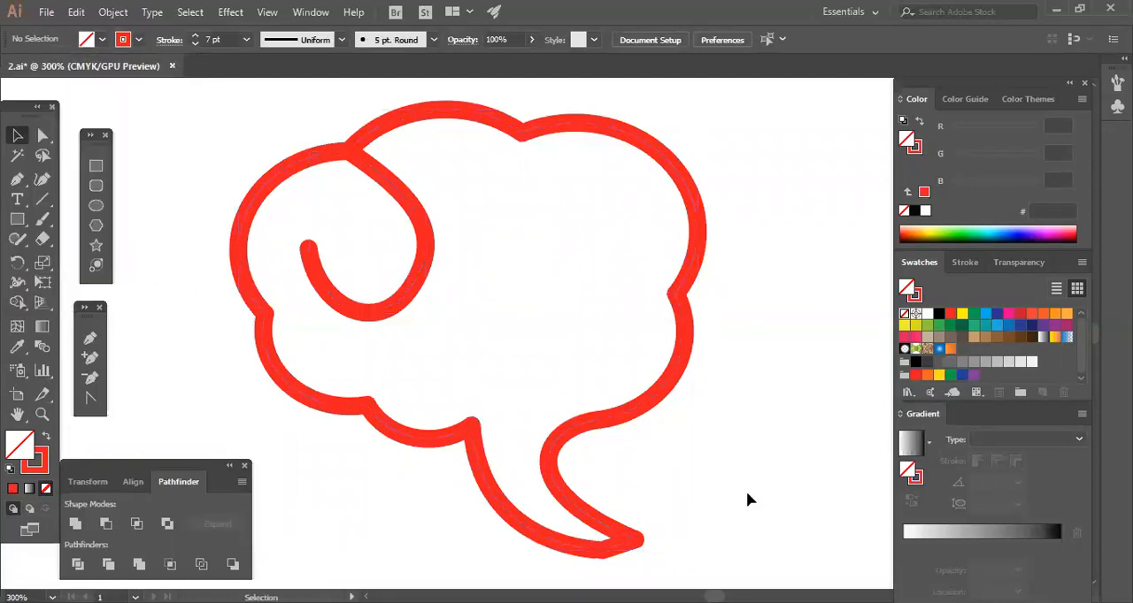
Reshape the curl in the left lobe by adjusting its upper and end direction handles into a rounder spiral.
click(44, 138)
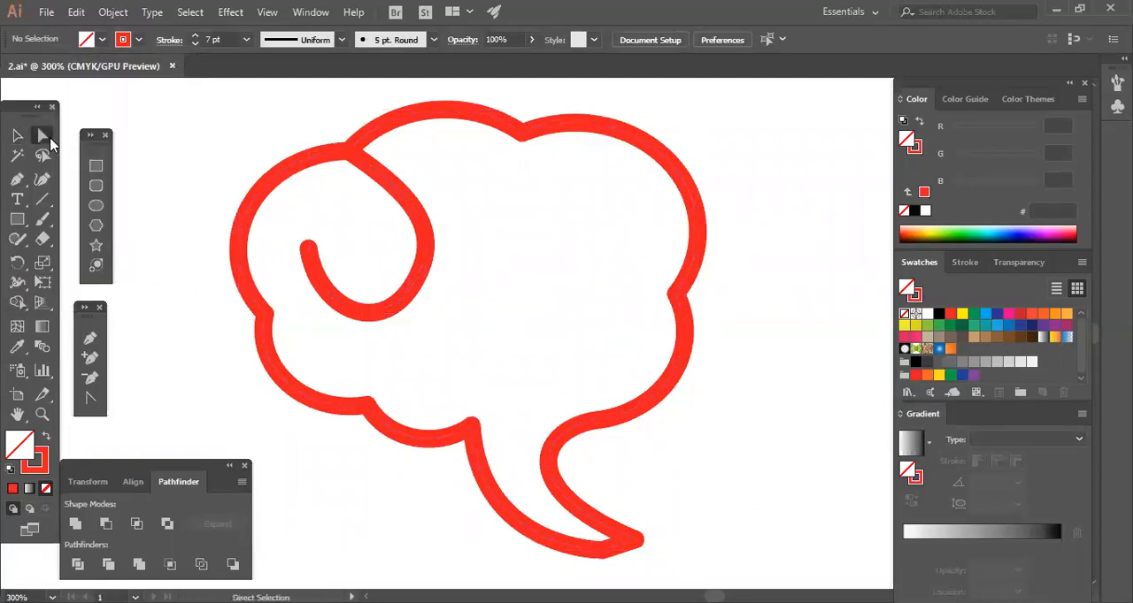
click(434, 237)
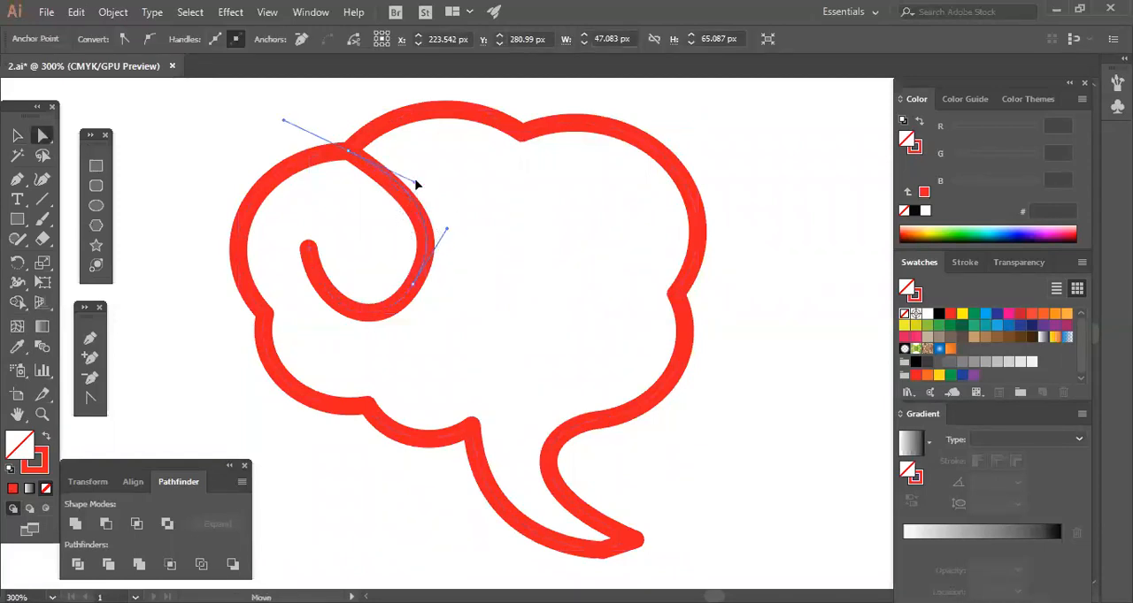
click(370, 326)
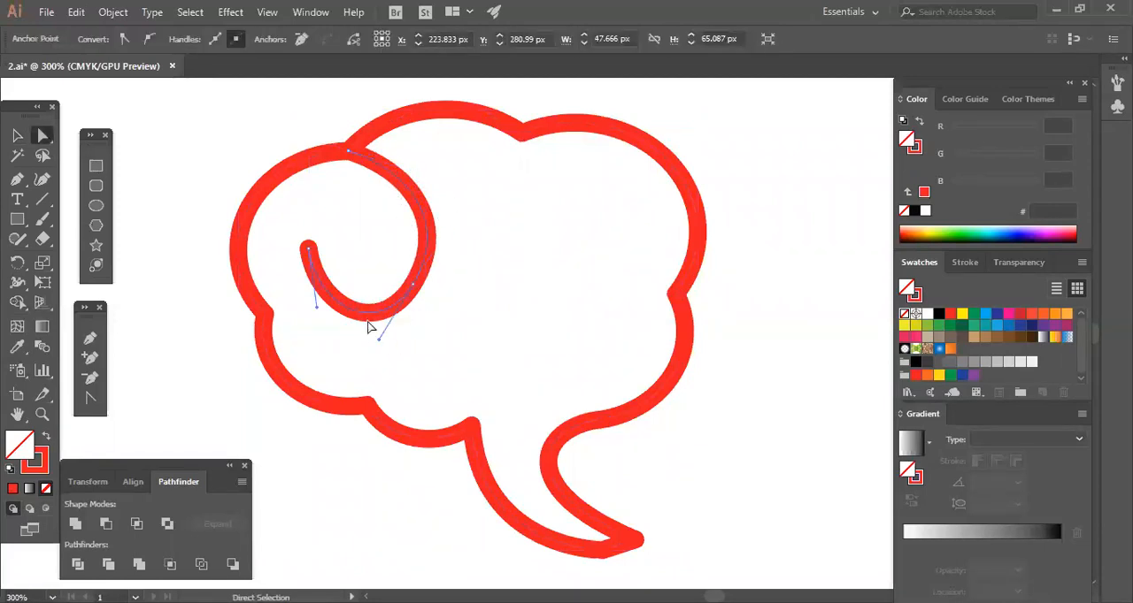
drag(317, 307, 295, 309)
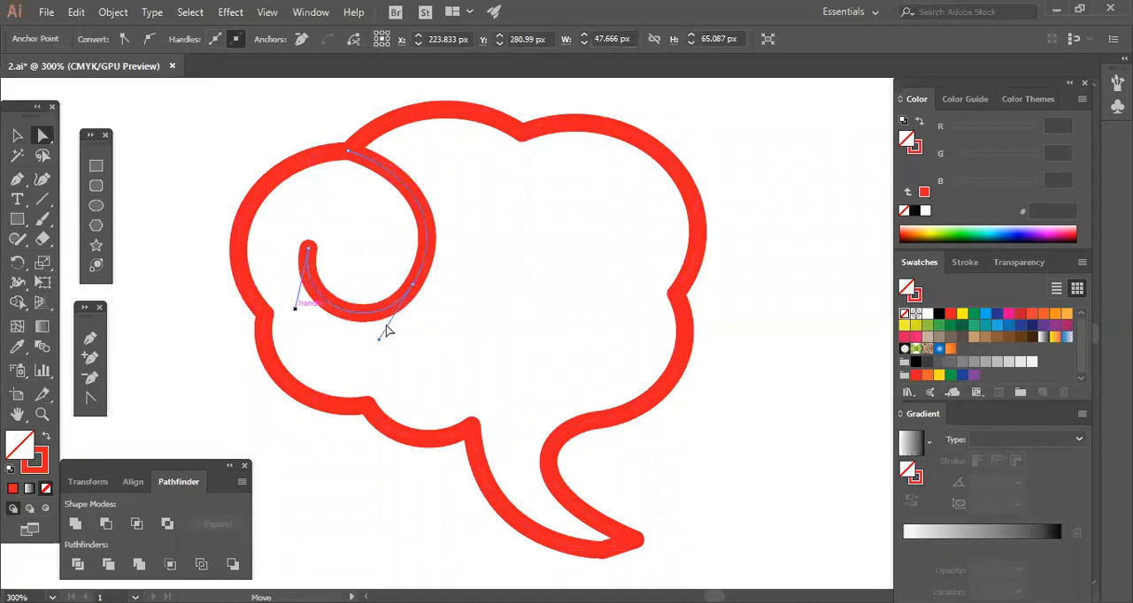
click(467, 328)
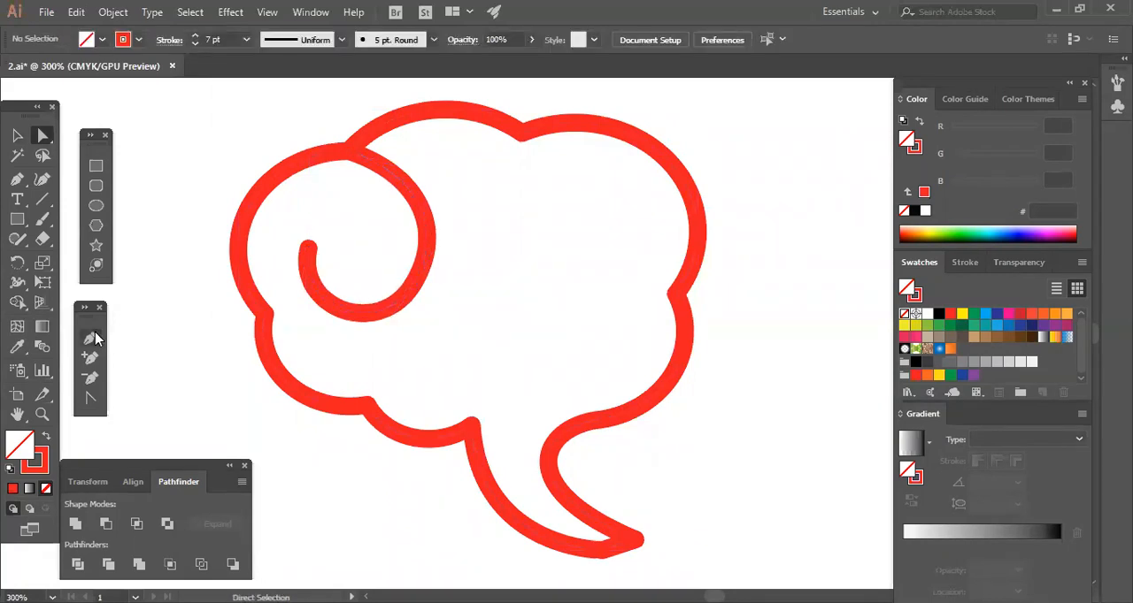
Duplicate the left curl, then rotate, shrink and place the copy so it starts at the outline's top notch.
click(18, 135)
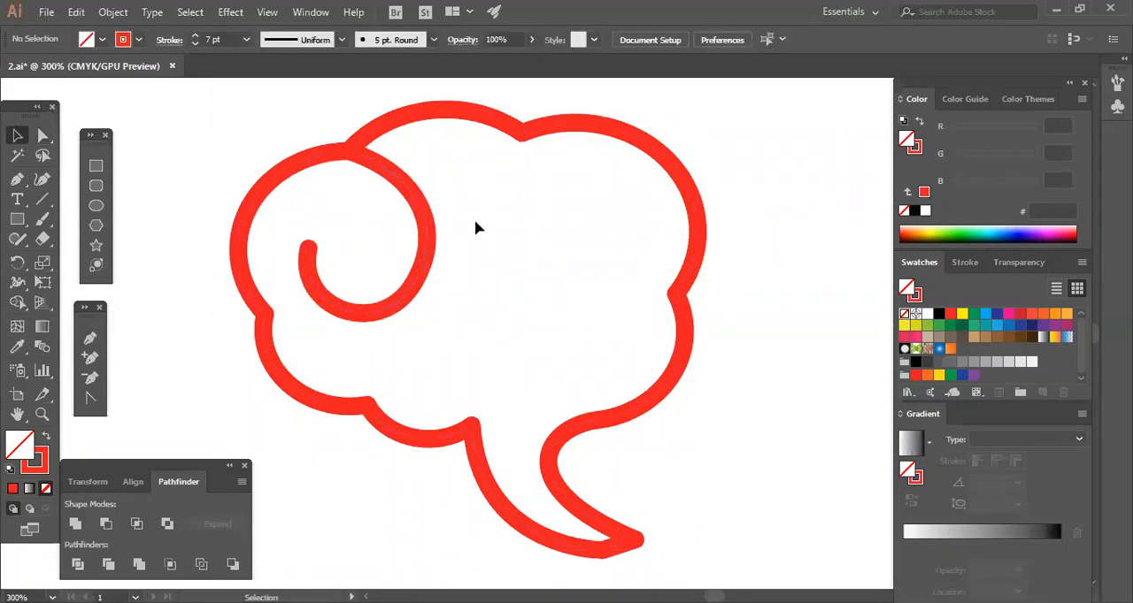
drag(413, 205, 535, 246)
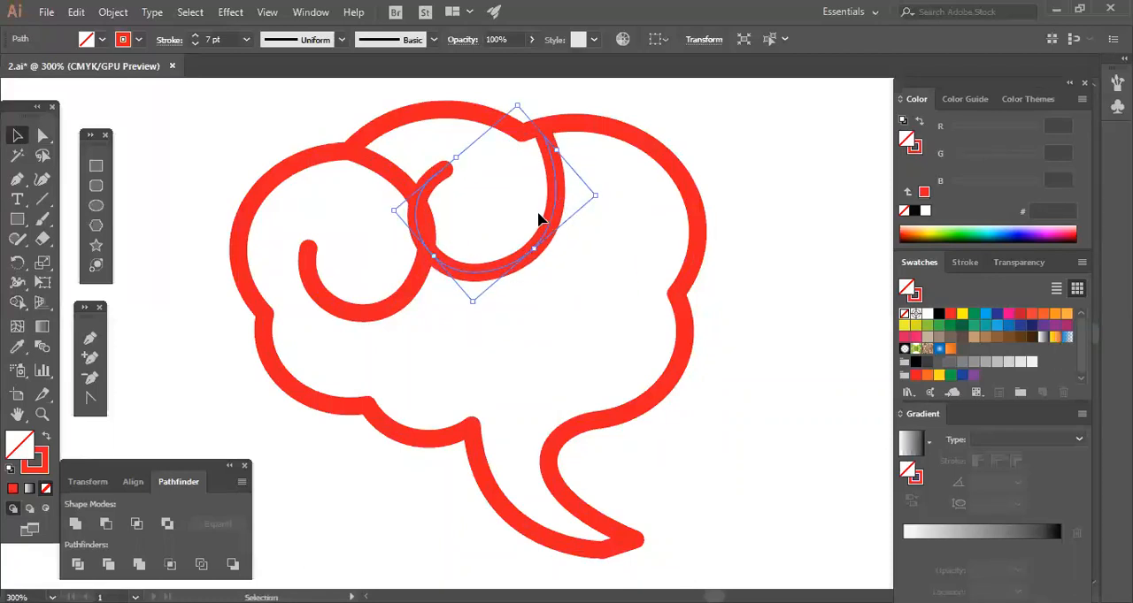
drag(538, 215, 538, 168)
click(584, 184)
click(545, 182)
click(596, 283)
click(510, 222)
drag(516, 222, 533, 150)
click(526, 184)
click(571, 244)
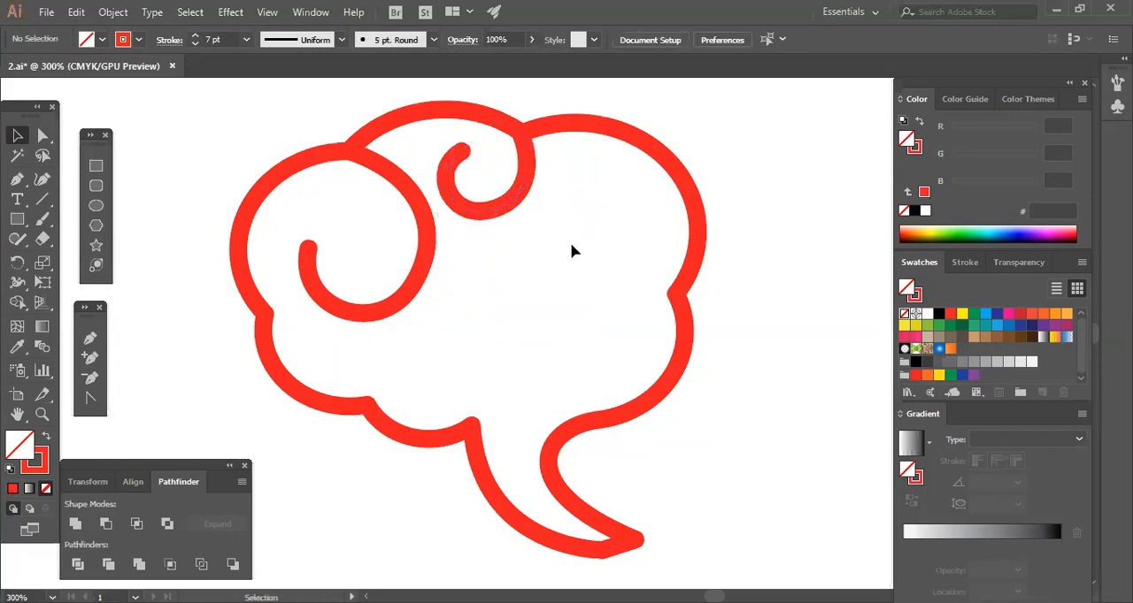
Make the stroke of the small curl at the top notch slightly thinner than the outline's.
click(526, 205)
click(195, 44)
click(194, 45)
click(195, 44)
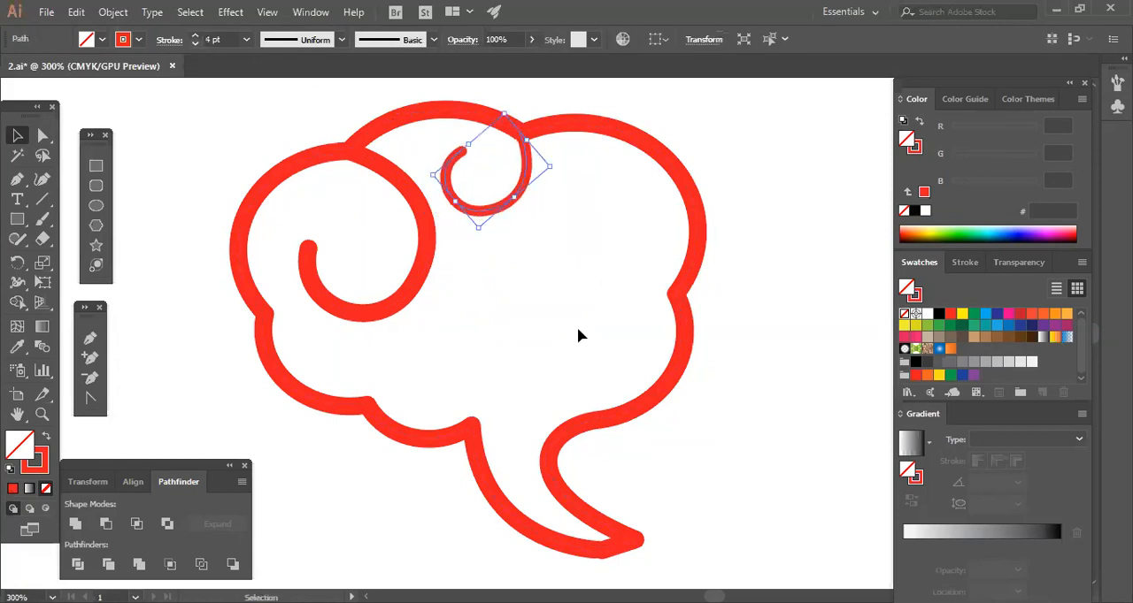
click(467, 264)
click(478, 210)
click(194, 38)
click(194, 38)
click(603, 333)
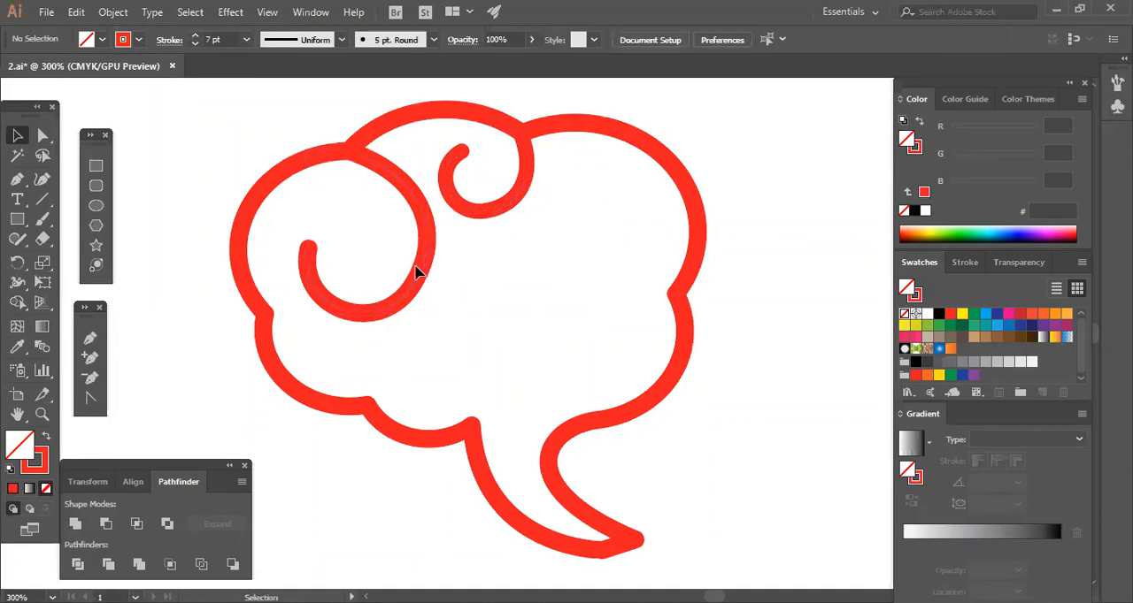
Duplicate the large left curl and rotate, shrink and place the copy so it rises from the lower-left notch of the outline.
click(425, 273)
drag(422, 267, 553, 328)
click(591, 354)
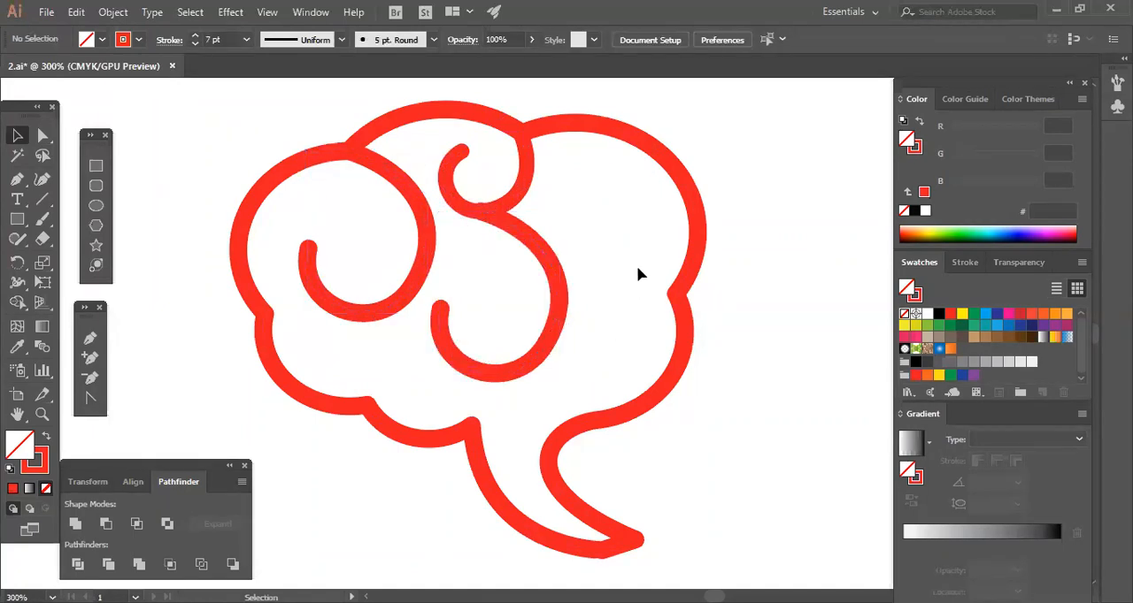
drag(559, 292, 614, 312)
drag(624, 230, 620, 226)
drag(534, 339, 450, 333)
click(569, 333)
drag(616, 326, 454, 372)
click(570, 360)
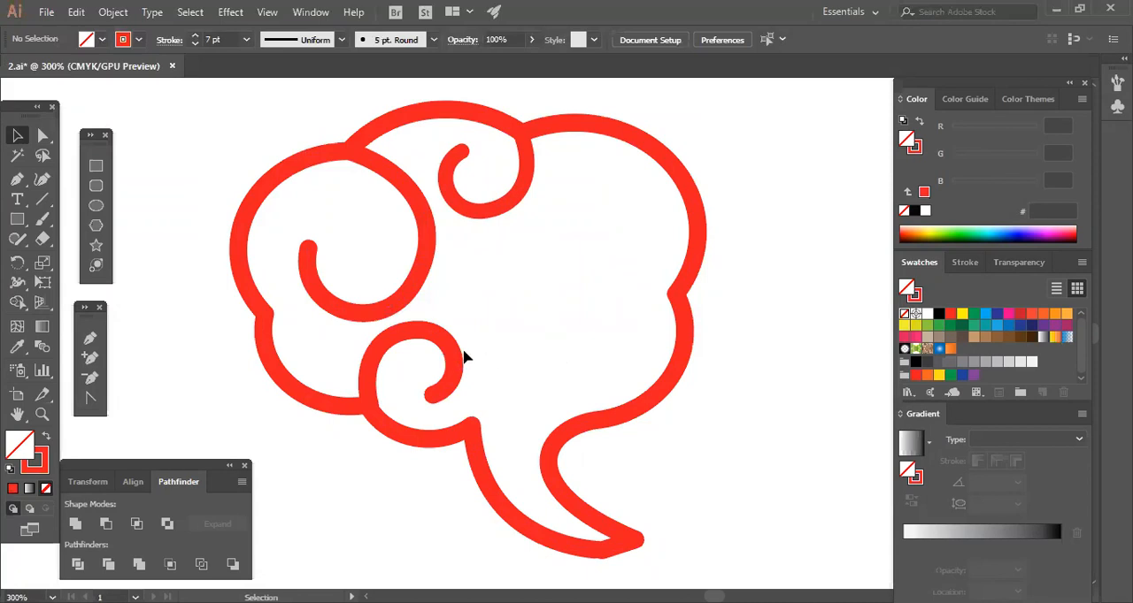
Duplicate the lower-left curl into the middle of the bubble and reflect the copy.
drag(451, 357, 601, 279)
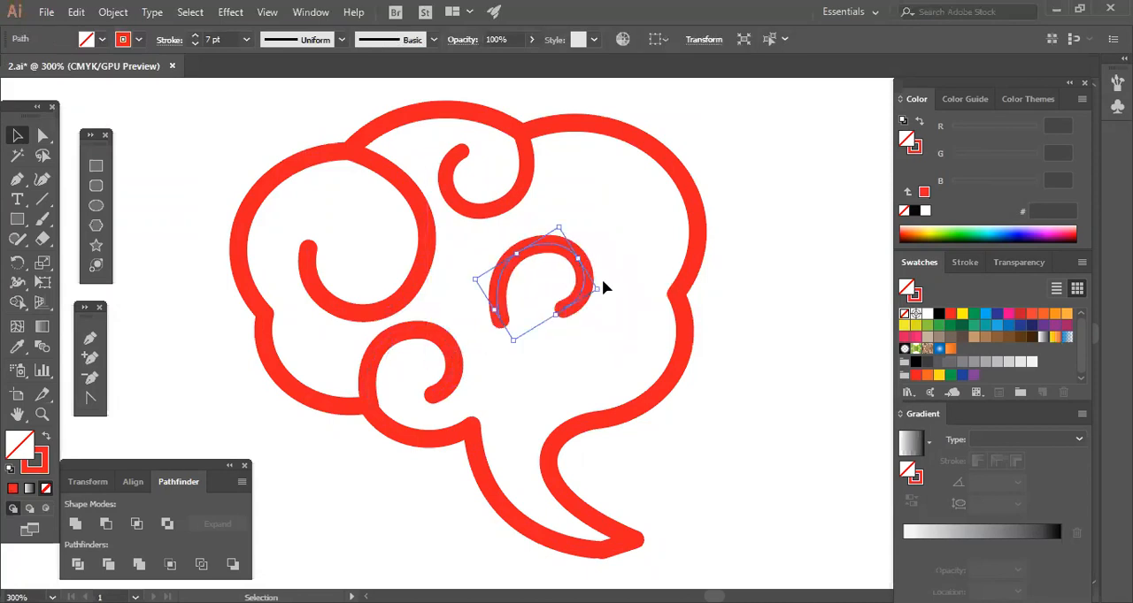
click(622, 310)
click(588, 288)
right_click(589, 287)
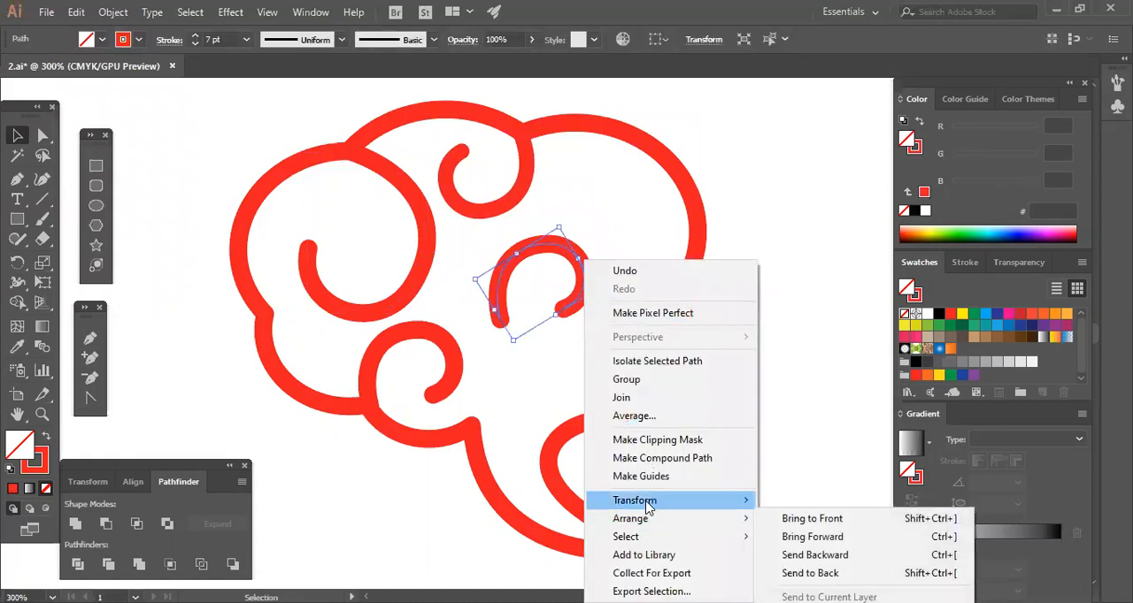
mouse_move(646, 507)
click(801, 415)
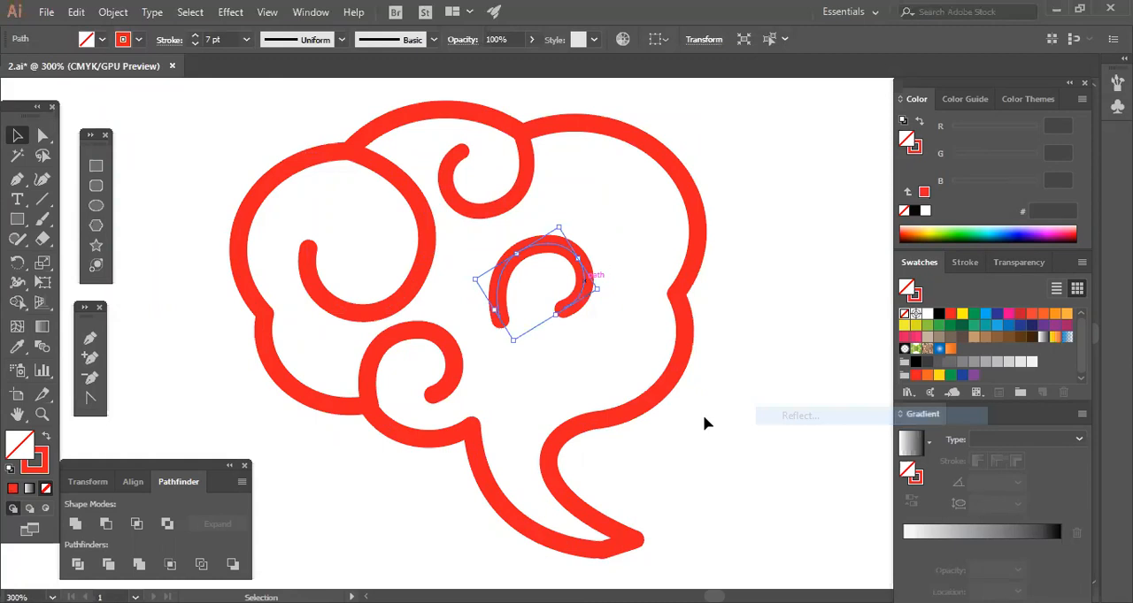
click(807, 460)
click(598, 324)
Rotate and enlarge the reflected curl and move it so it starts at the outline's right notch.
click(582, 299)
drag(615, 275, 591, 265)
drag(579, 251, 731, 301)
click(729, 303)
drag(634, 271, 613, 287)
drag(706, 312, 757, 385)
click(699, 350)
drag(650, 293, 716, 337)
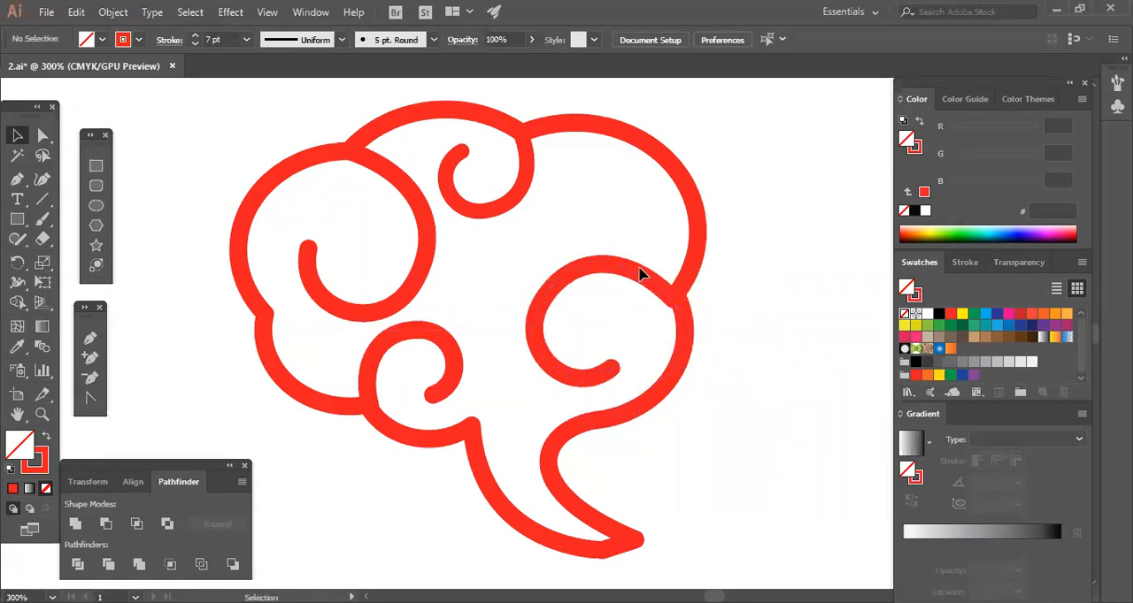
Fine-tune the right curl's rotation and position so its start joins the outline's right notch cleanly.
click(627, 277)
drag(648, 232, 634, 238)
click(747, 310)
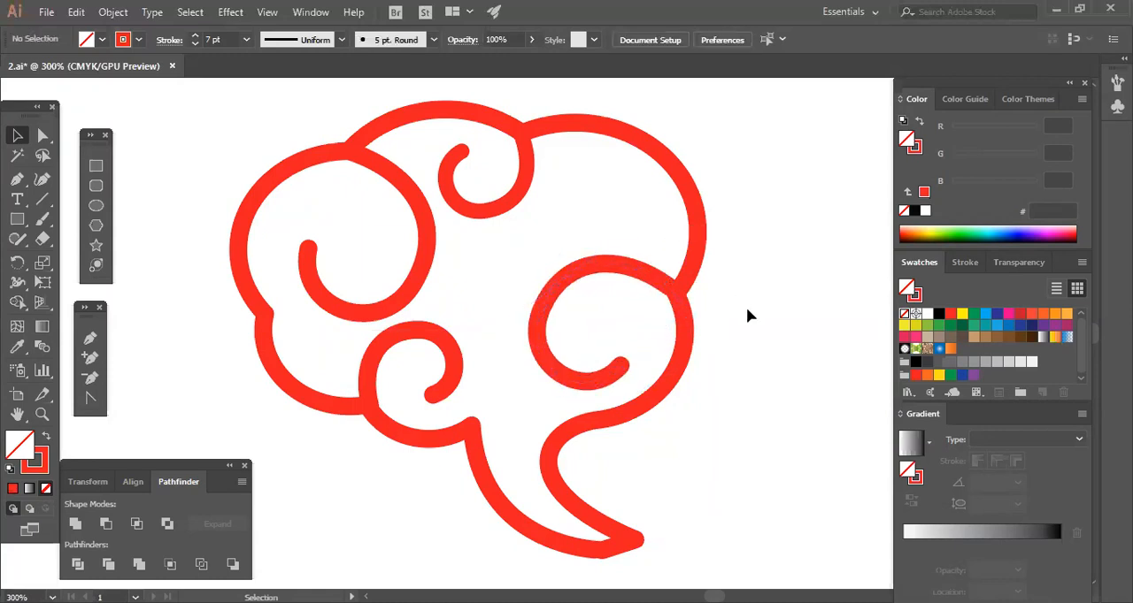
click(589, 385)
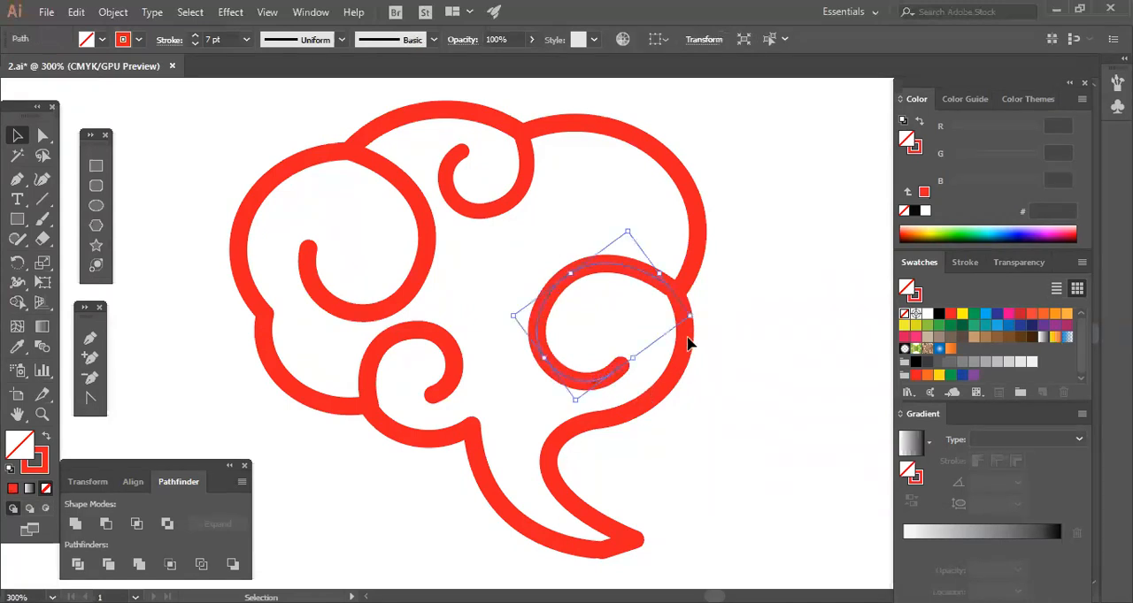
click(731, 329)
drag(645, 277, 651, 277)
click(779, 353)
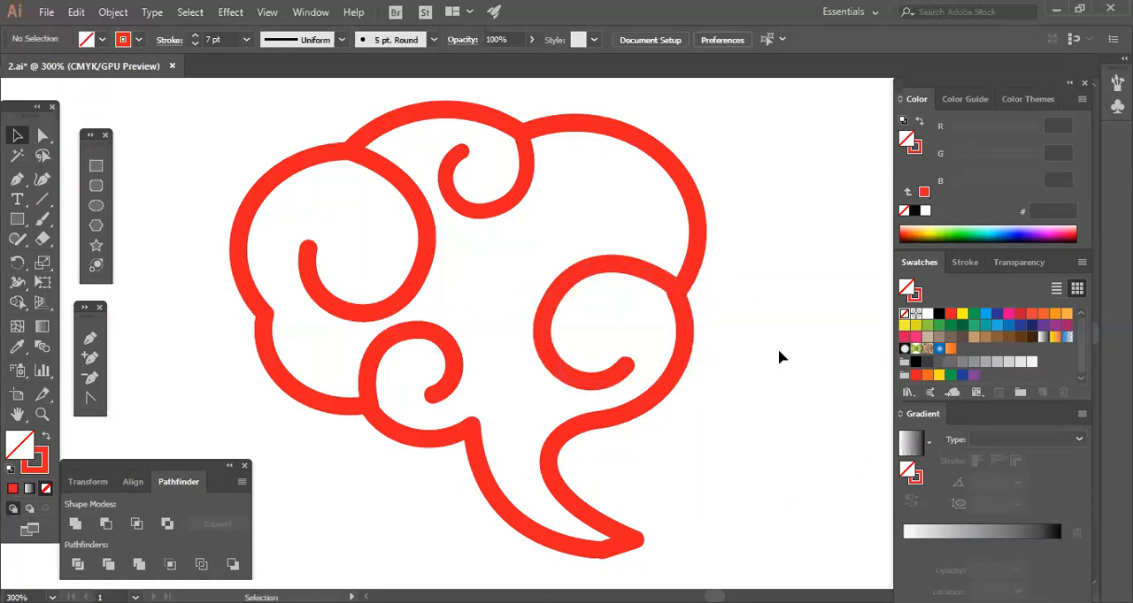
click(653, 265)
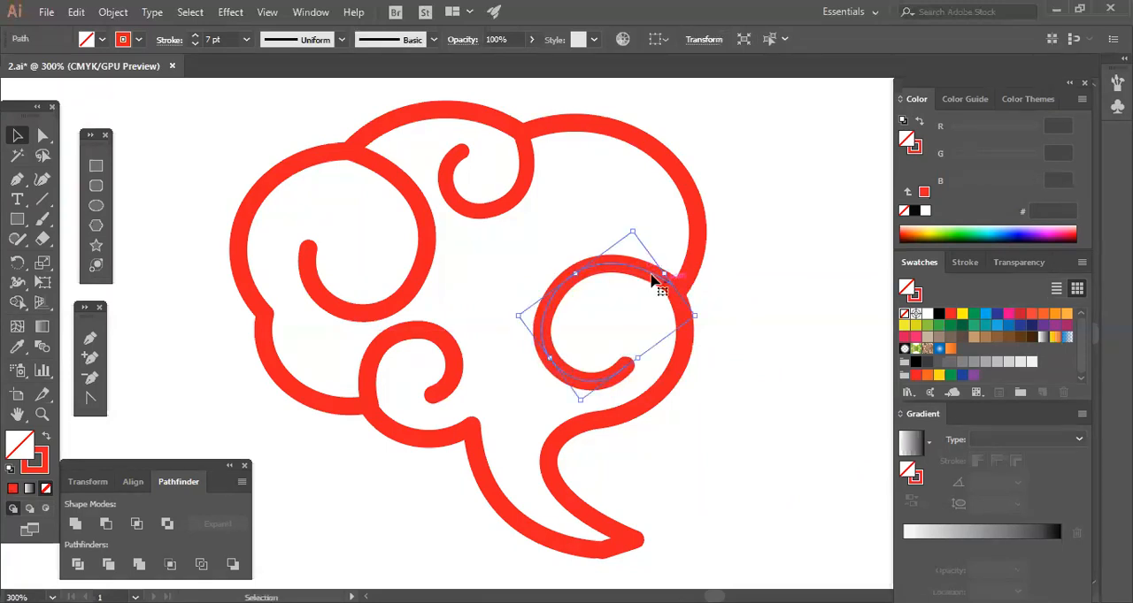
click(755, 318)
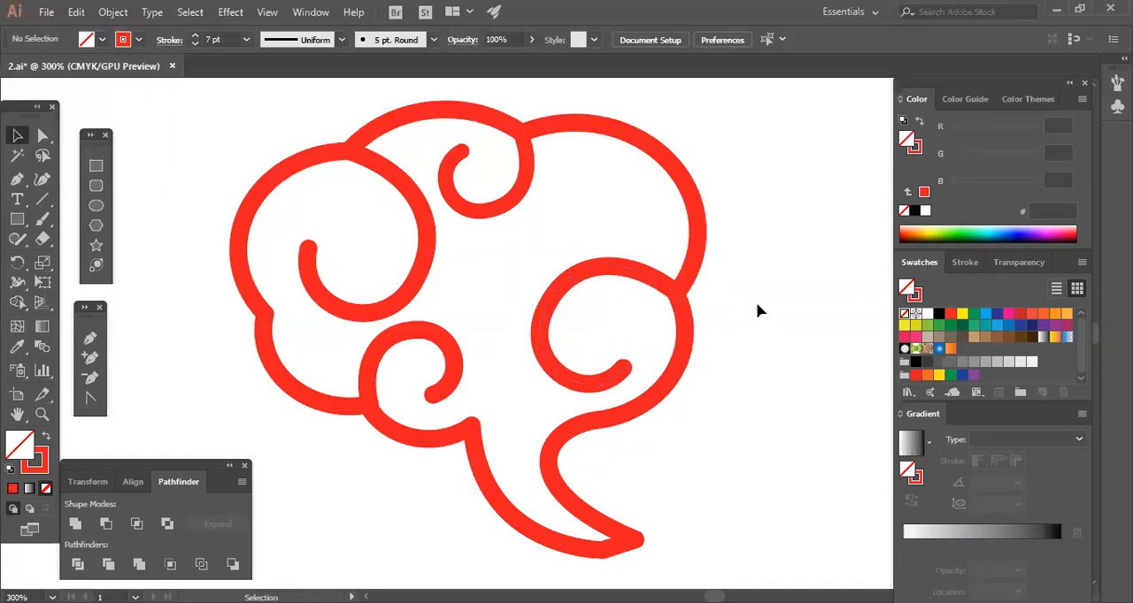
click(90, 338)
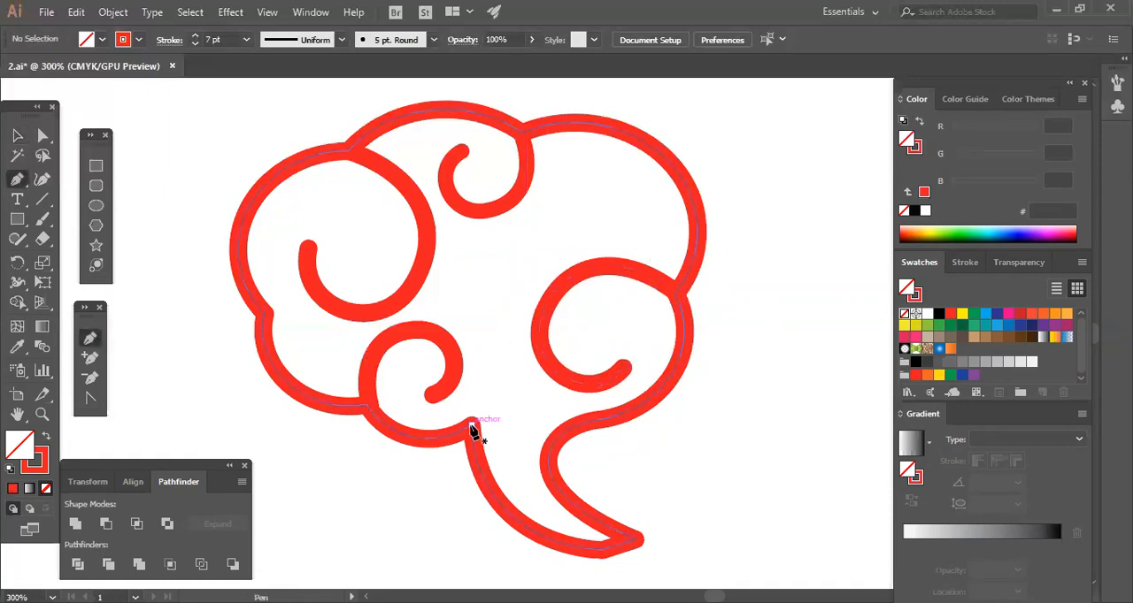
drag(472, 425, 492, 357)
click(490, 345)
key(ctrl+z)
key(ctrl+z)
Draw an open curve with the Pen tool from the tail's left inner corner up into the middle of the bubble.
drag(471, 426, 506, 399)
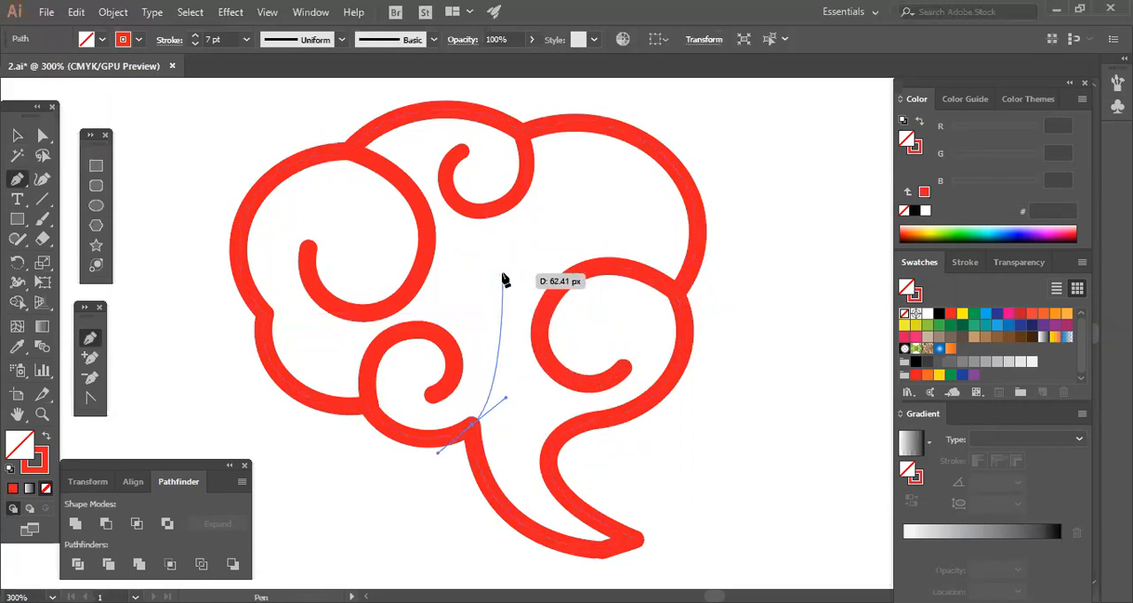
mouse_move(502, 265)
mouse_down()
mouse_move(570, 263)
mouse_move(247, 235)
mouse_move(116, 156)
mouse_up()
click(42, 134)
click(512, 431)
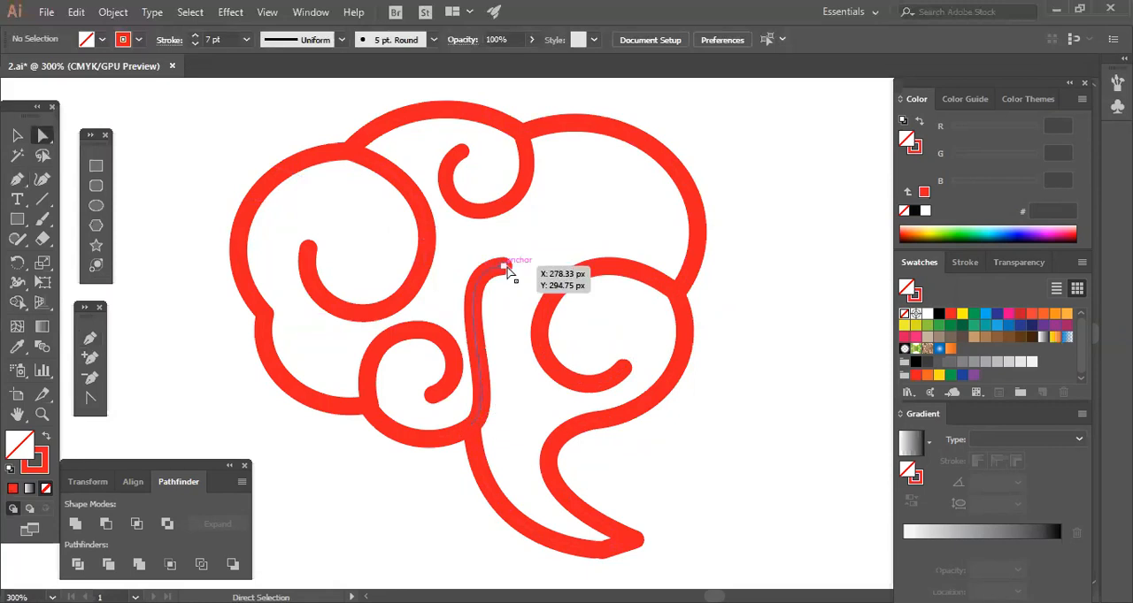
Reshape the central curve into a smooth S by moving its upper end point and adjusting both direction handles.
drag(506, 266, 535, 265)
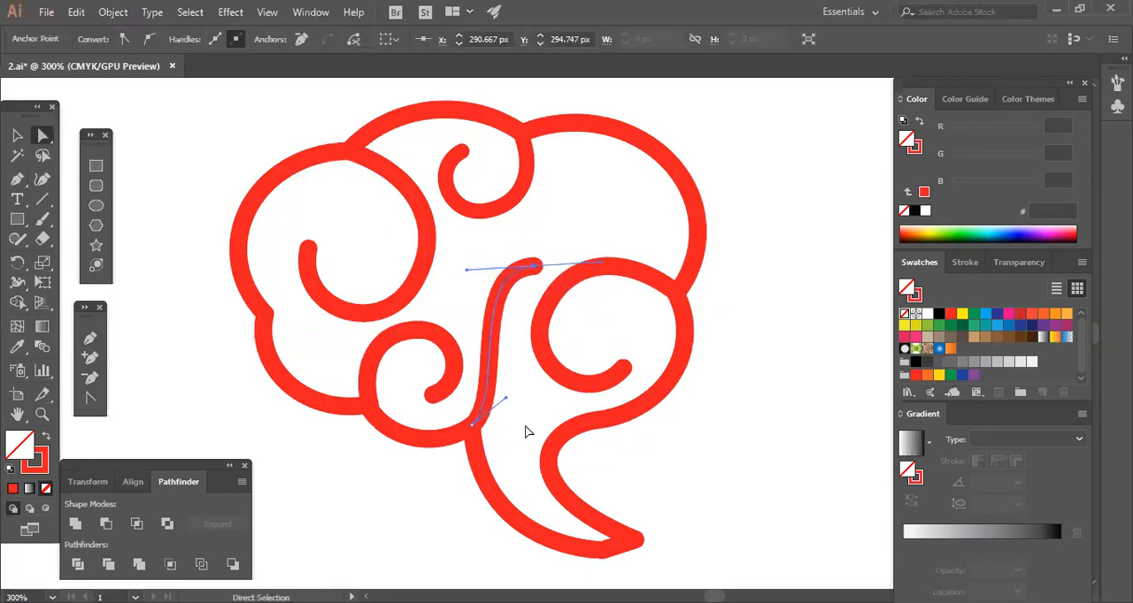
drag(501, 400, 546, 391)
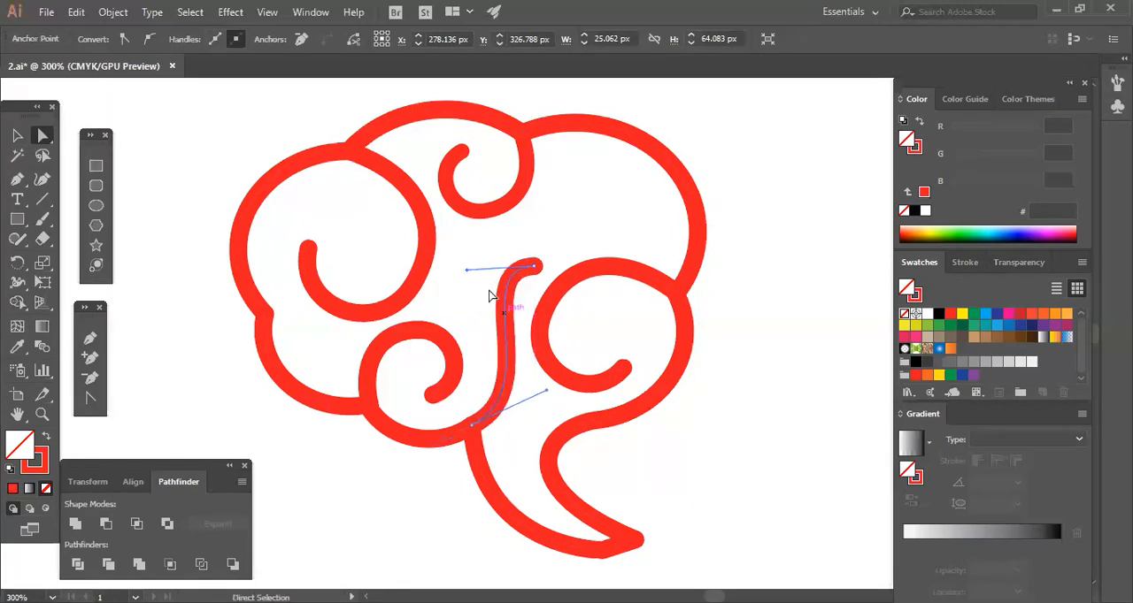
drag(468, 274, 441, 274)
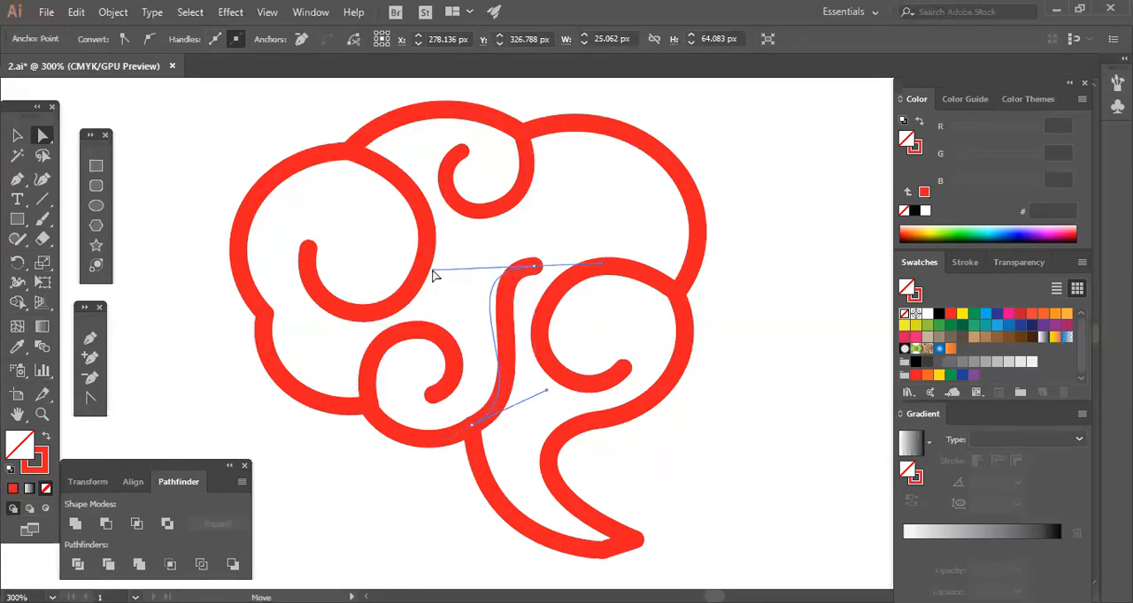
click(698, 462)
drag(530, 271, 527, 256)
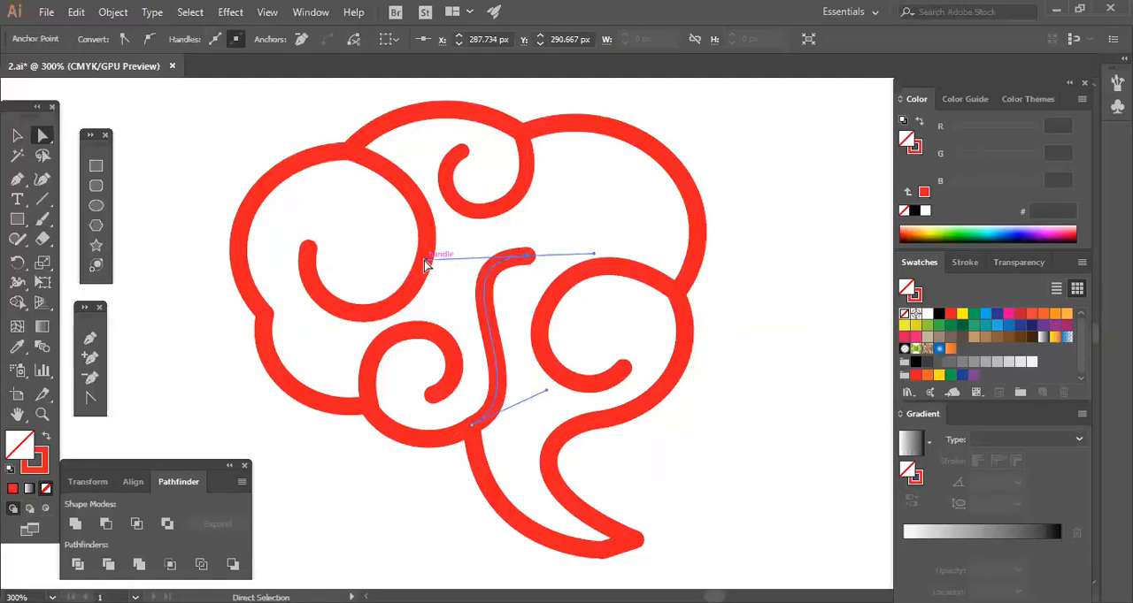
drag(426, 261, 433, 292)
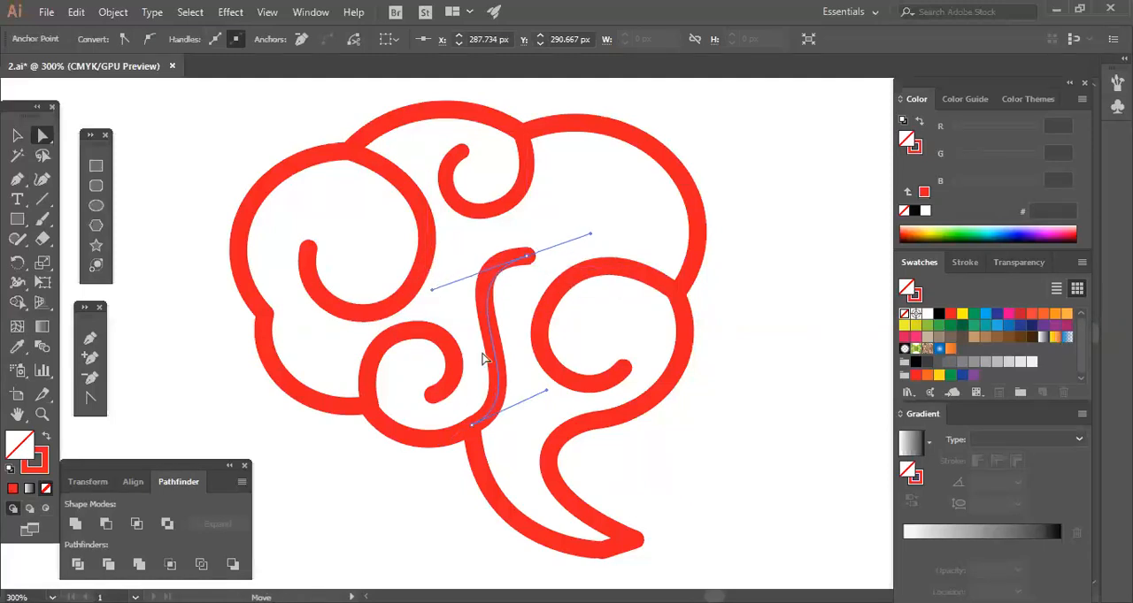
click(745, 486)
Examine the complete outlined bubble with its inner curls at 150% zoom.
key(space)
drag(736, 477, 724, 455)
key(space)
key(ctrl+minus)
key(ctrl+minus)
key(space)
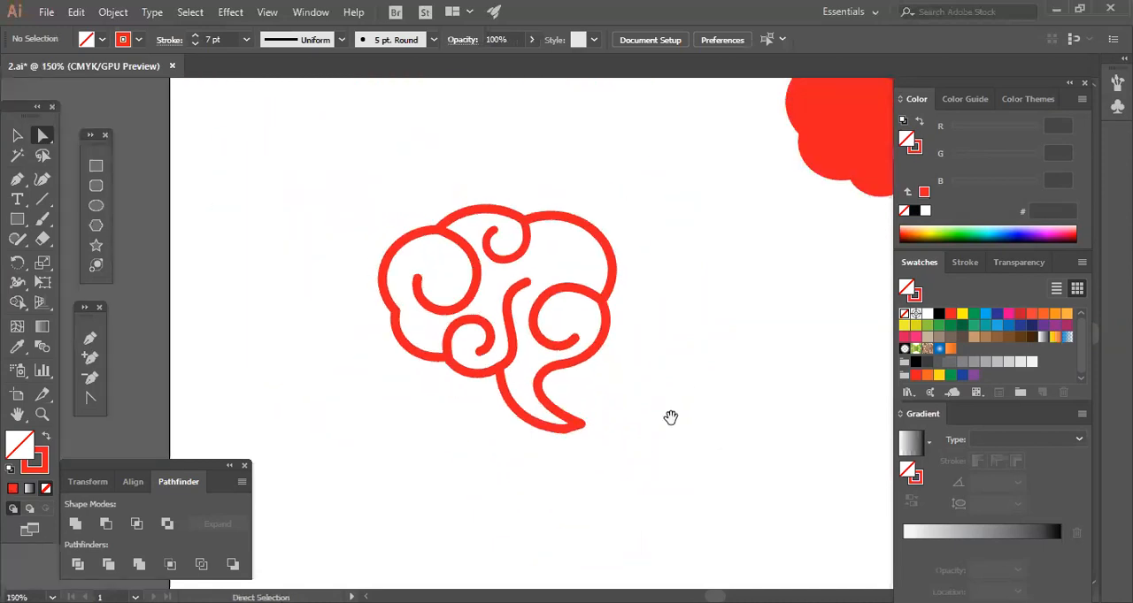
Move the anchor point at the tip of the outlined bubble's tail slightly to the left.
drag(671, 418, 653, 433)
click(566, 440)
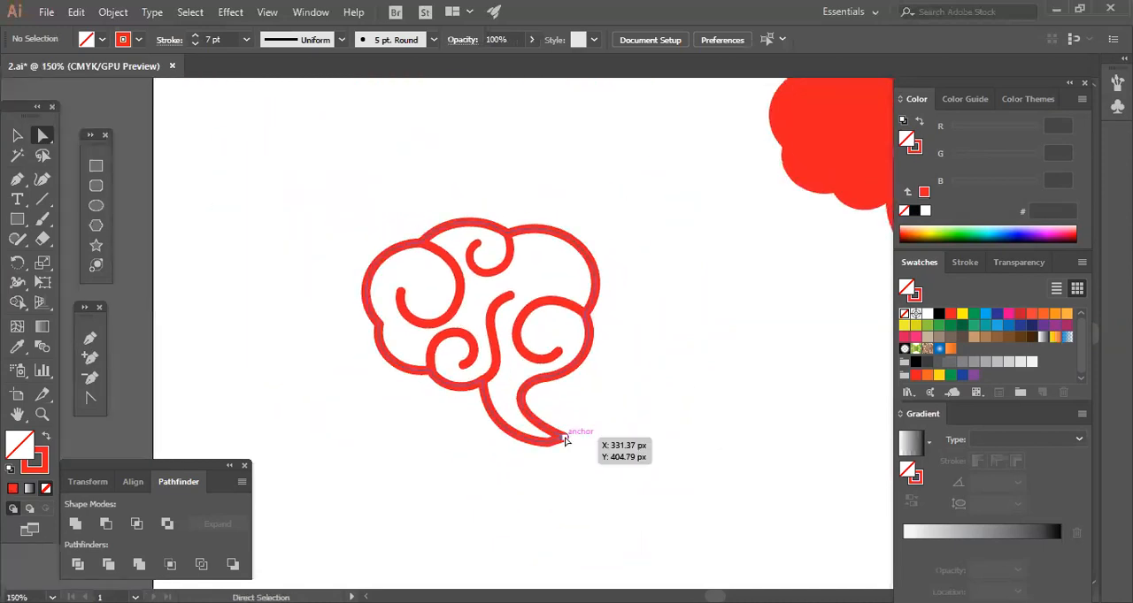
click(591, 450)
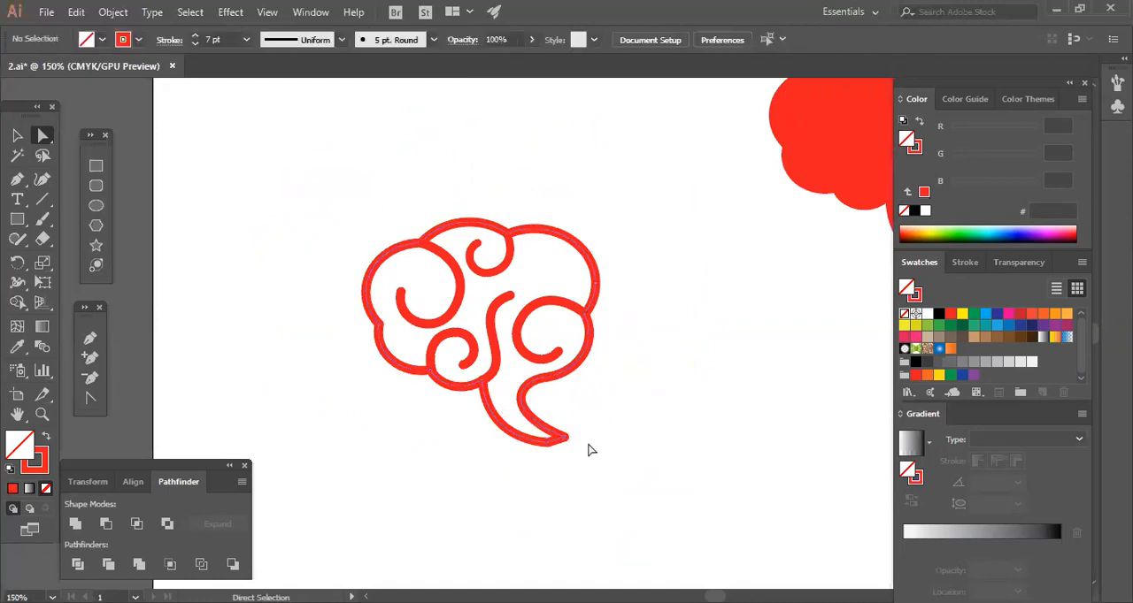
drag(566, 443, 558, 441)
click(622, 458)
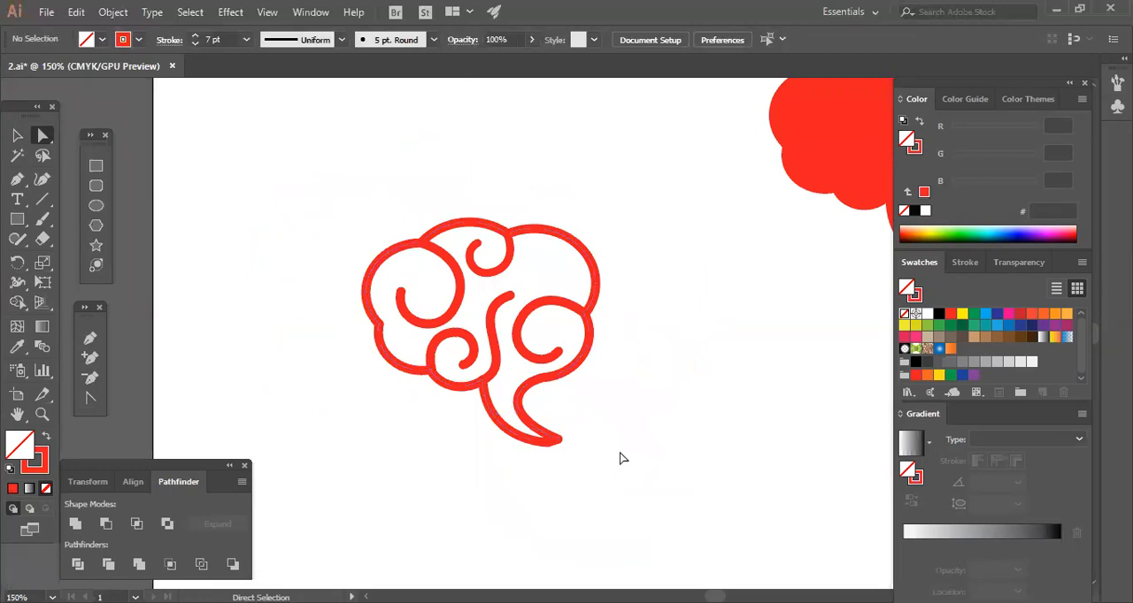
Fine-tune the tail's tip anchor and the curvature of its right edge so both sides meet neatly.
key(ctrl+plus)
key(ctrl+plus)
key(ctrl+plus)
drag(619, 441, 672, 349)
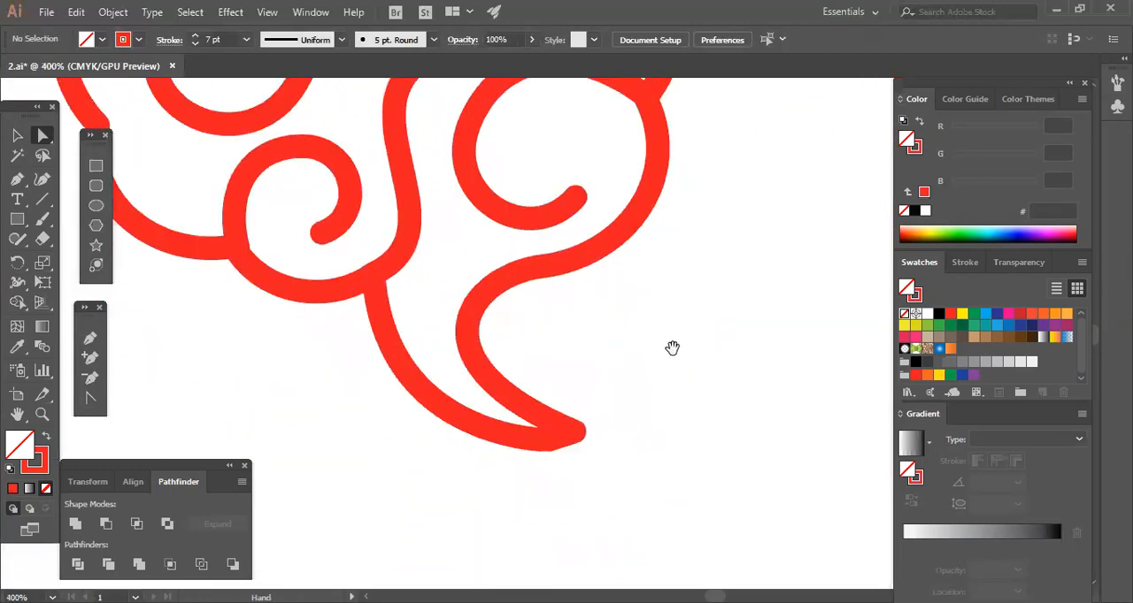
click(571, 434)
drag(566, 435, 410, 352)
click(597, 451)
click(592, 400)
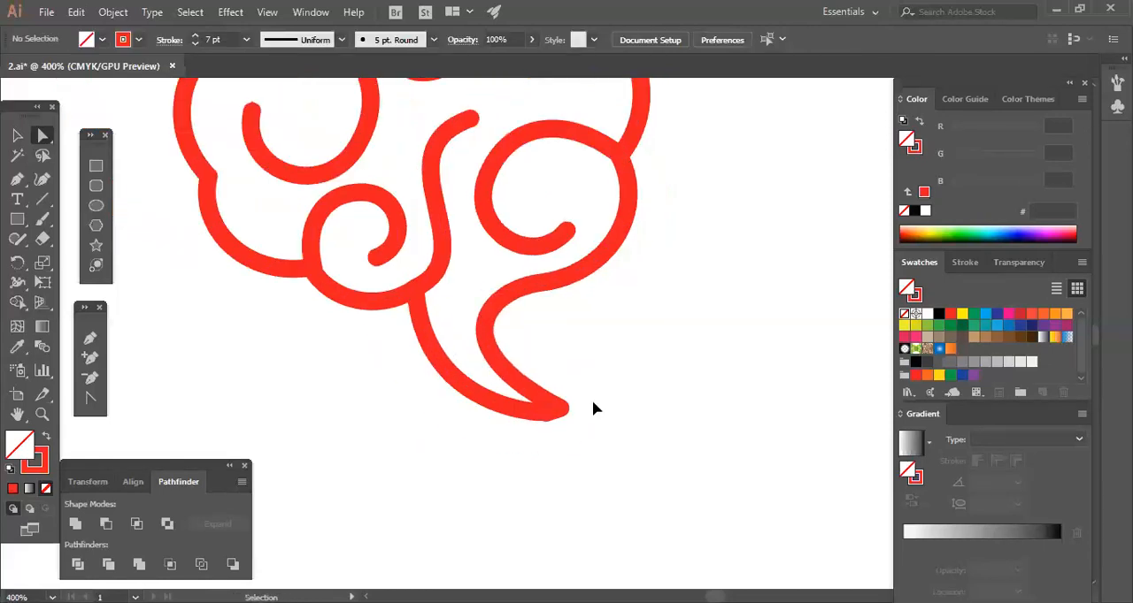
Shrink the large left curl slightly, then rotate and reposition it so its start meets the outline's upper-left notch.
key(ctrl+minus)
key(ctrl+minus)
key(ctrl+minus)
key(ctrl+minus)
drag(580, 413, 567, 456)
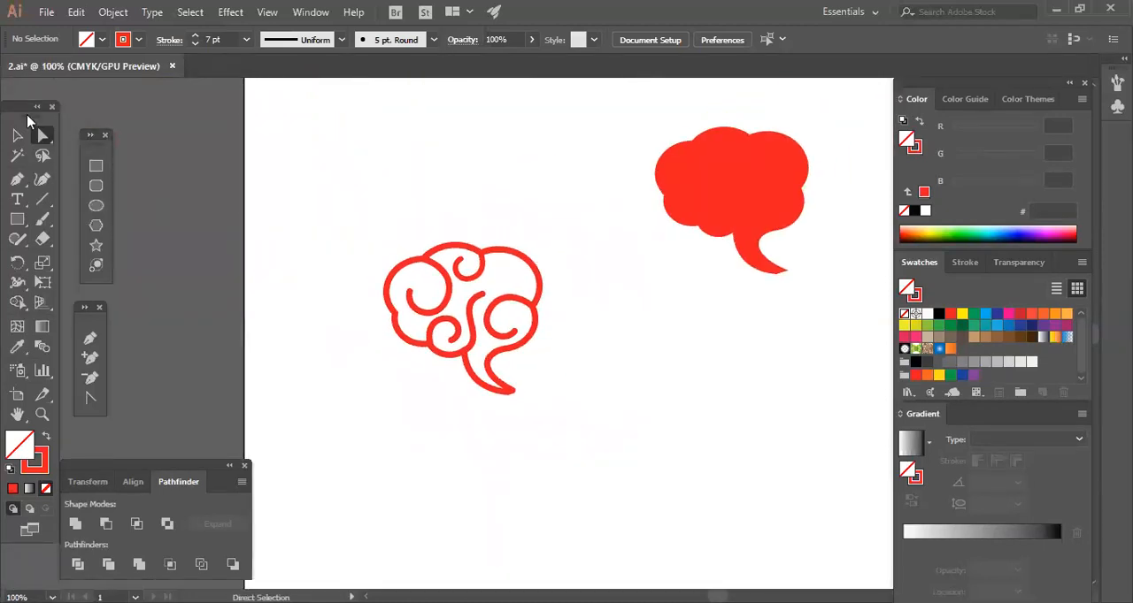
key(v)
click(390, 267)
click(464, 307)
key(a)
key(ctrl+plus)
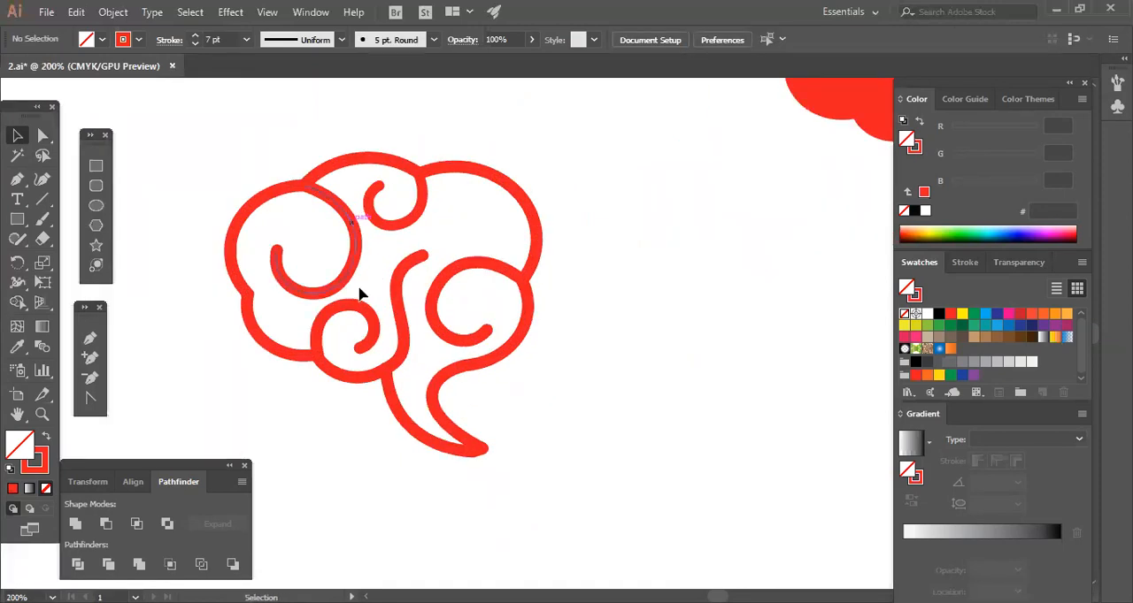
click(351, 226)
drag(355, 294, 351, 286)
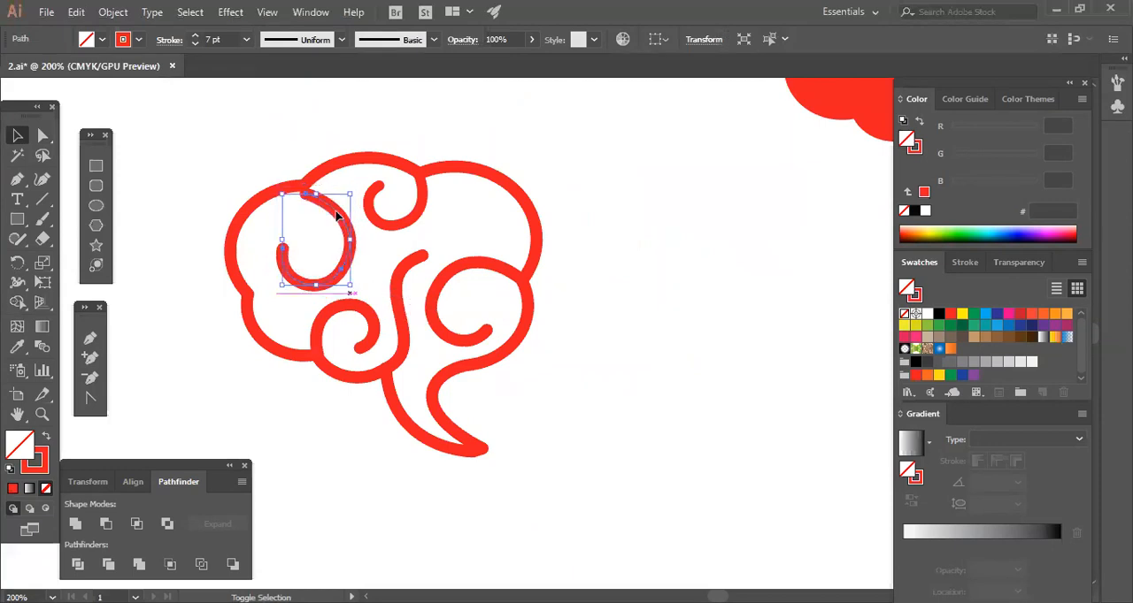
click(361, 240)
drag(357, 229, 337, 240)
click(353, 254)
click(372, 255)
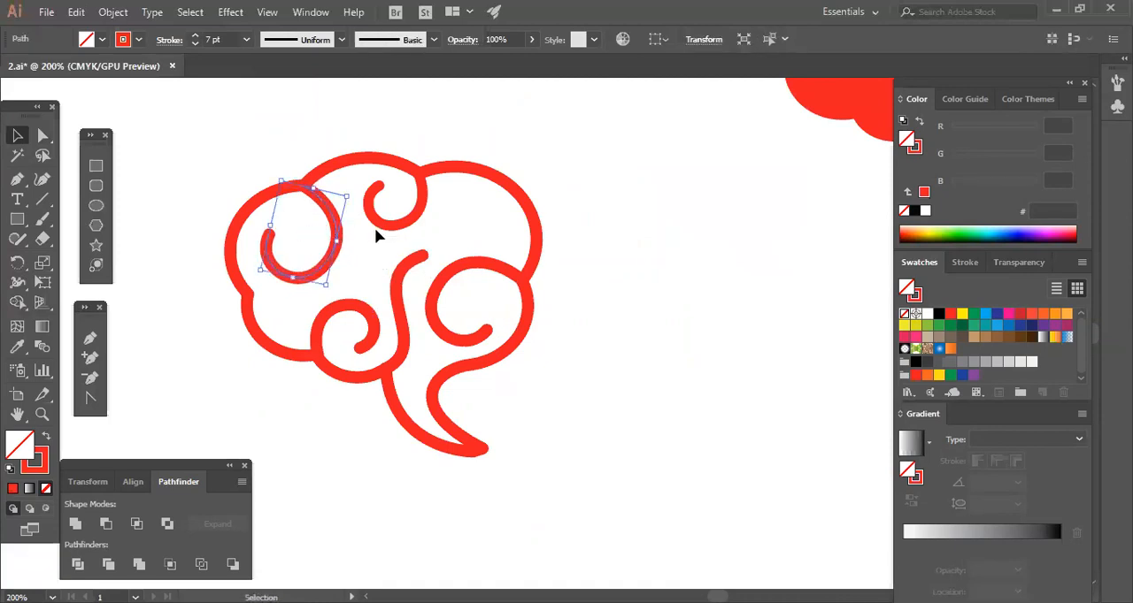
Set one uniform stroke weight of 7 pt for the bubble outline and all its inner curls.
drag(245, 157, 643, 455)
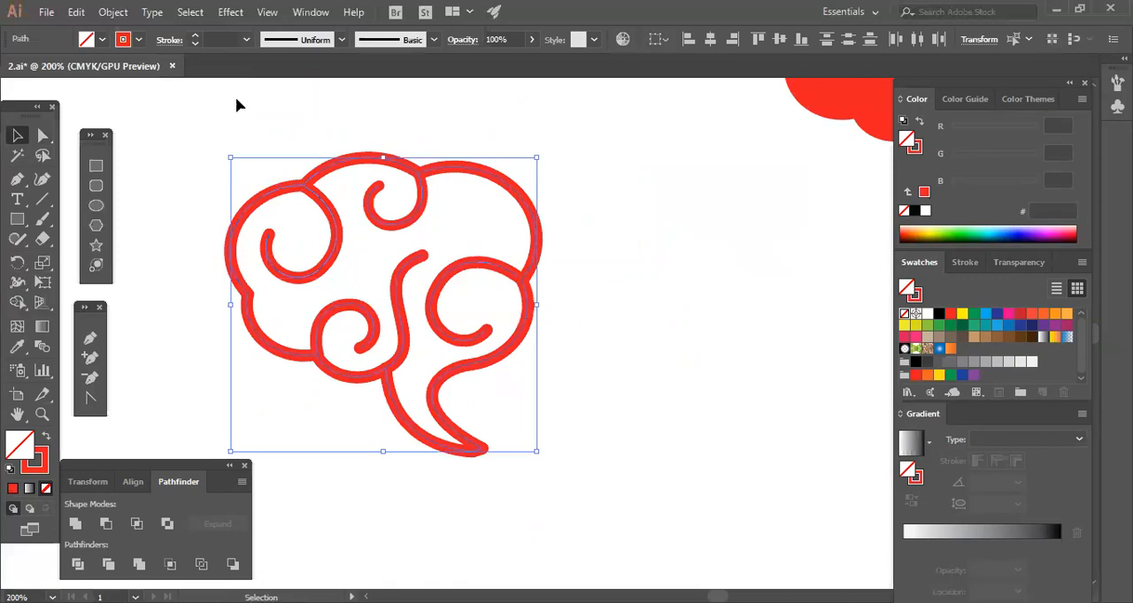
click(195, 37)
click(195, 36)
click(195, 37)
click(195, 37)
click(195, 37)
click(195, 36)
click(194, 37)
click(195, 36)
click(195, 36)
click(195, 36)
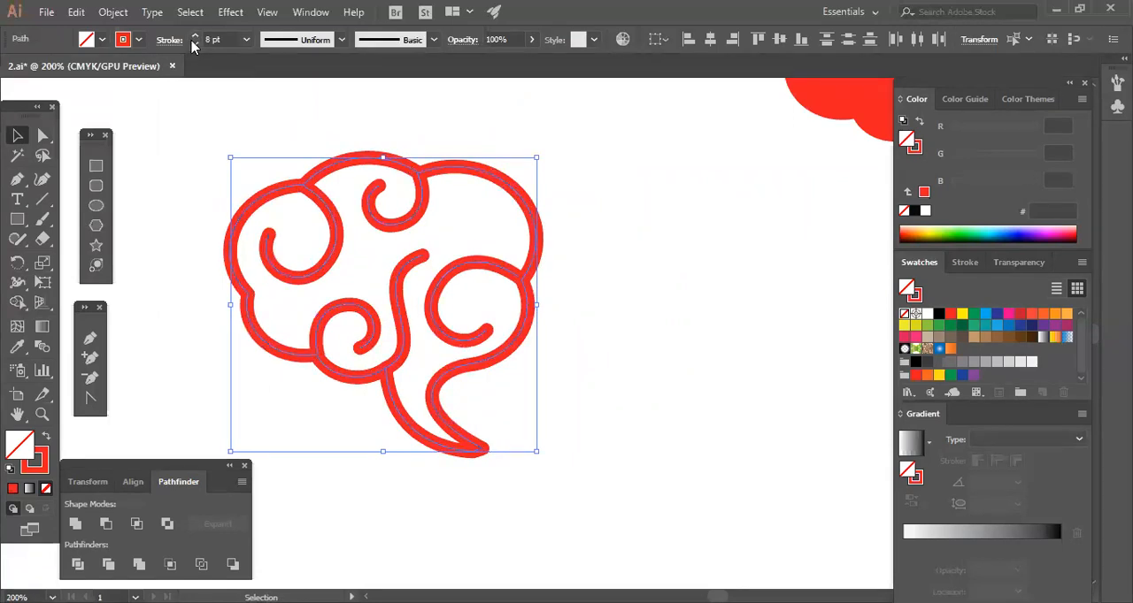
click(195, 42)
click(194, 42)
click(195, 37)
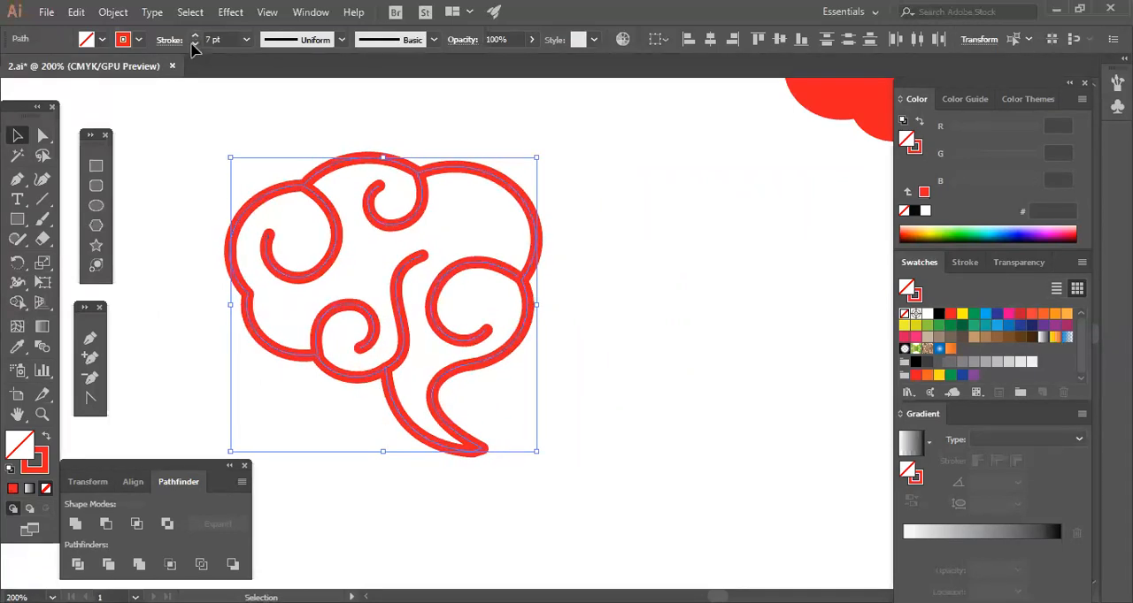
click(659, 366)
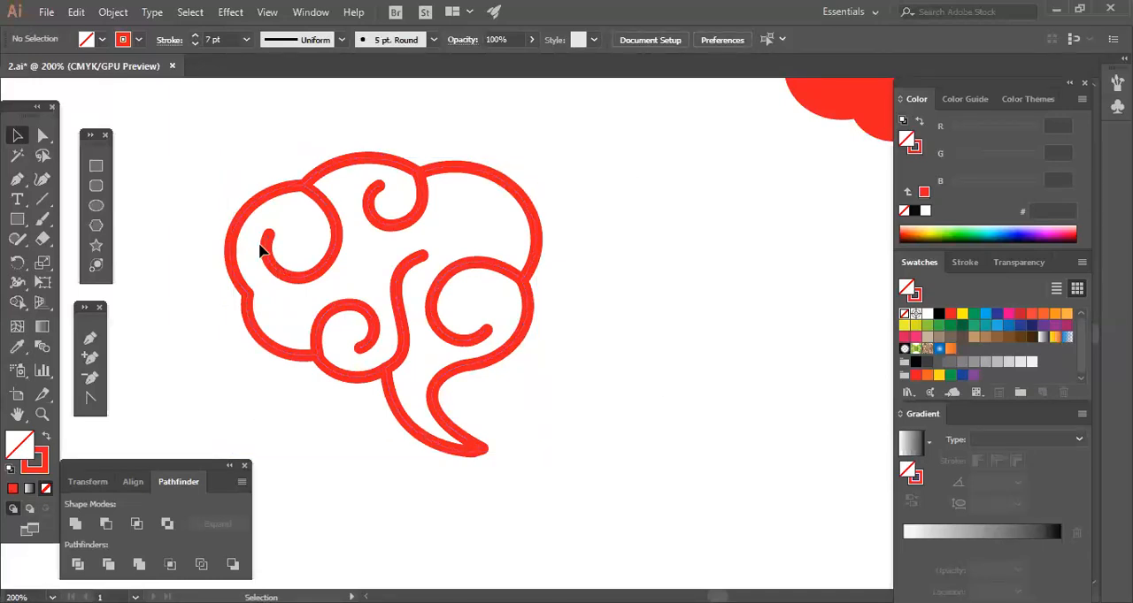
Stretch the whole outlined bubble to the left until it is about 199 px wide.
click(242, 316)
drag(210, 302, 187, 303)
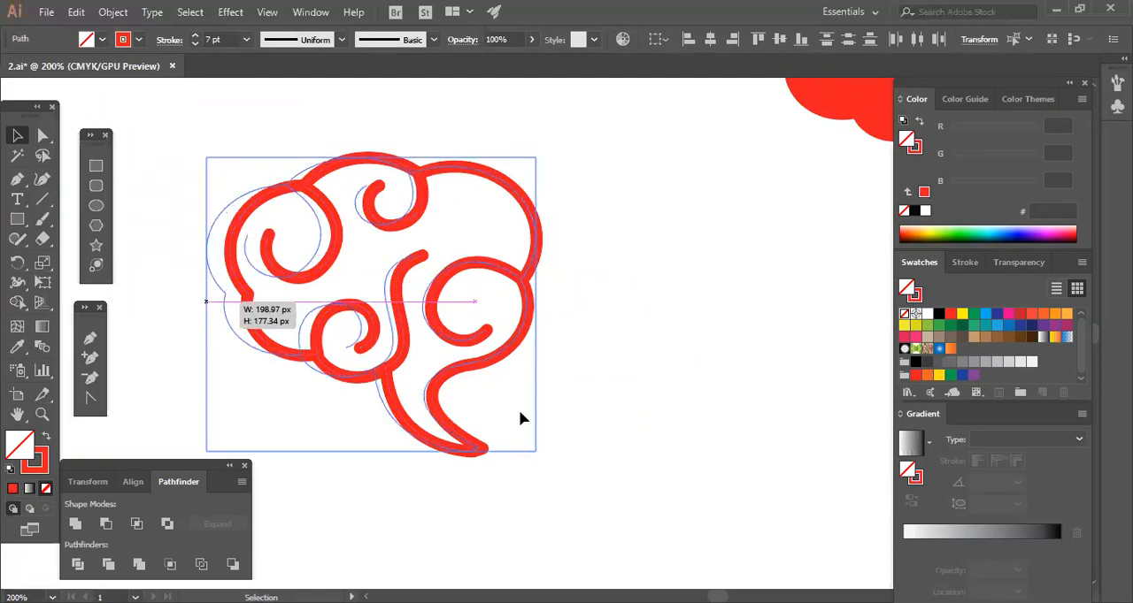
click(591, 428)
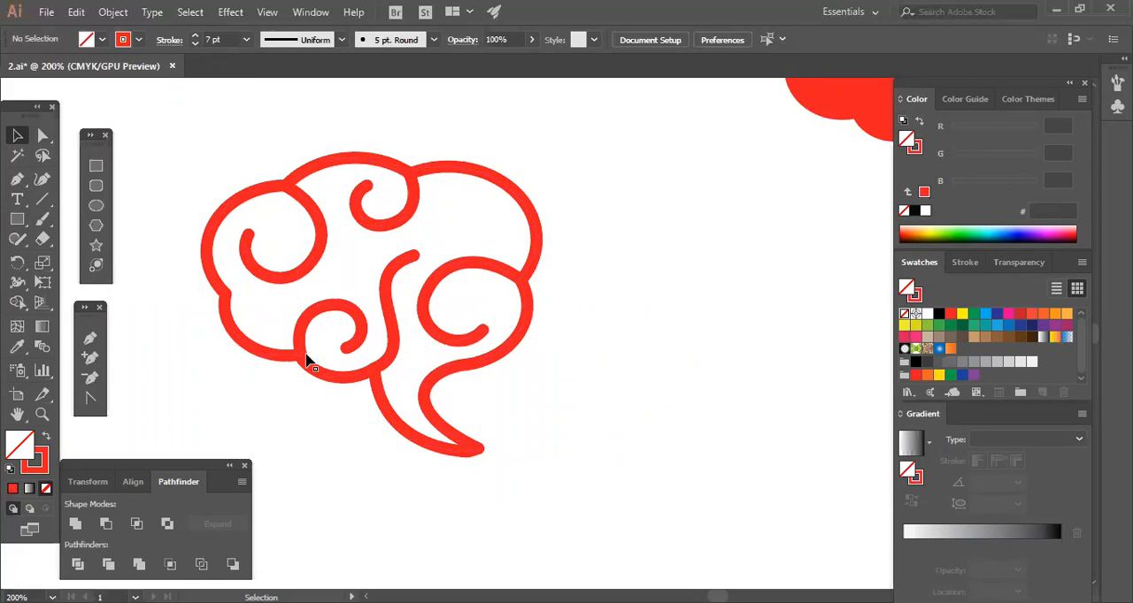
click(260, 349)
click(285, 397)
Move the solid red speech bubble closer to the outlined one, beside its upper-right side.
key(ctrl+minus)
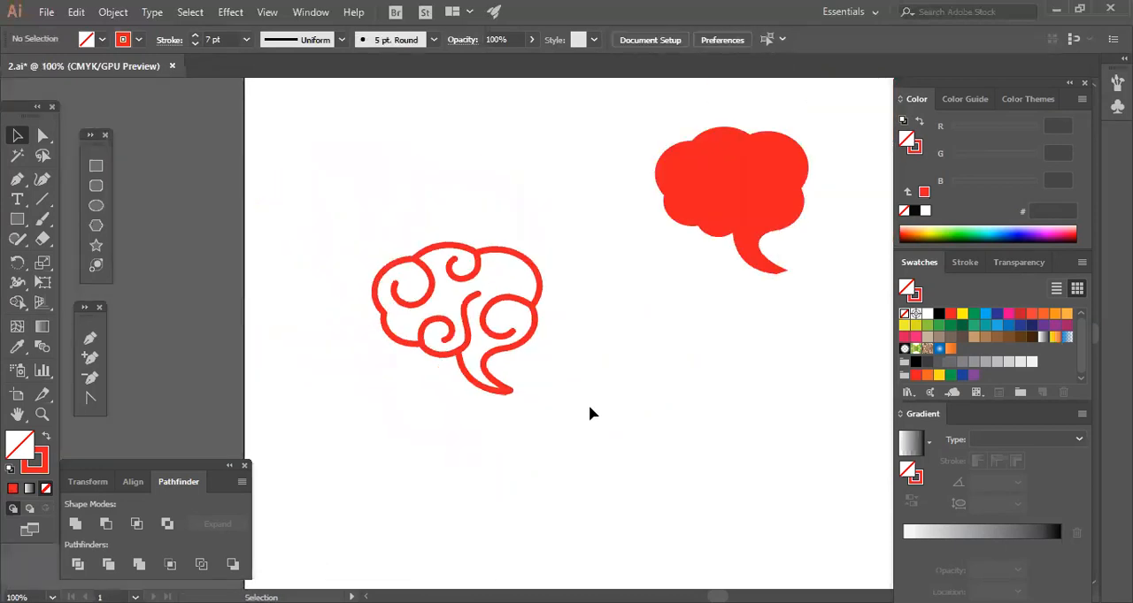
drag(567, 395, 536, 407)
click(379, 280)
click(591, 468)
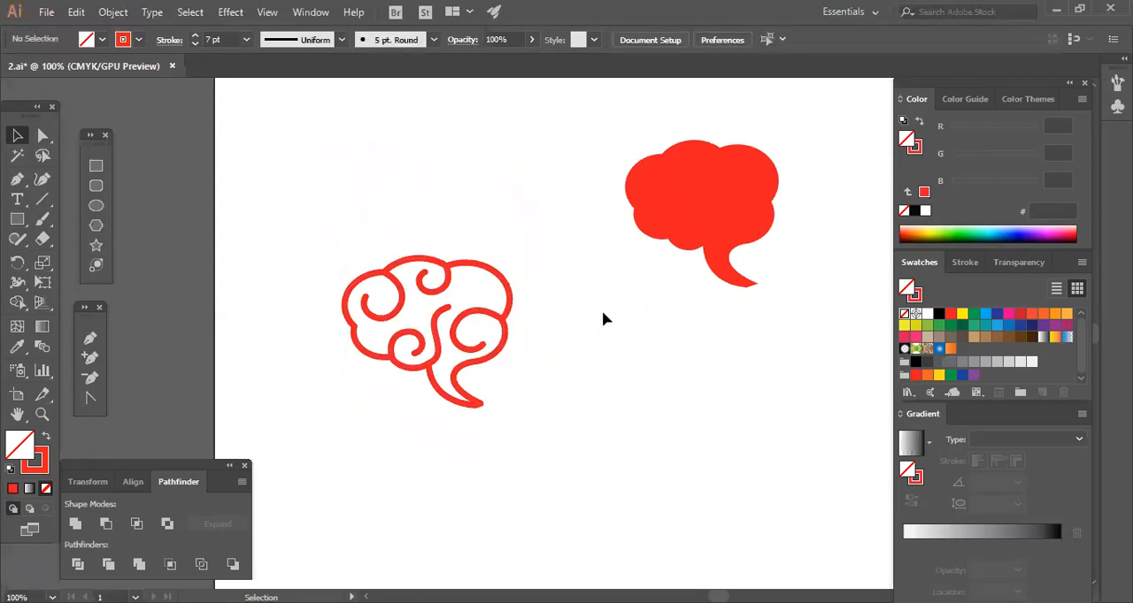
drag(720, 222, 665, 386)
drag(642, 251, 641, 219)
click(716, 383)
click(493, 256)
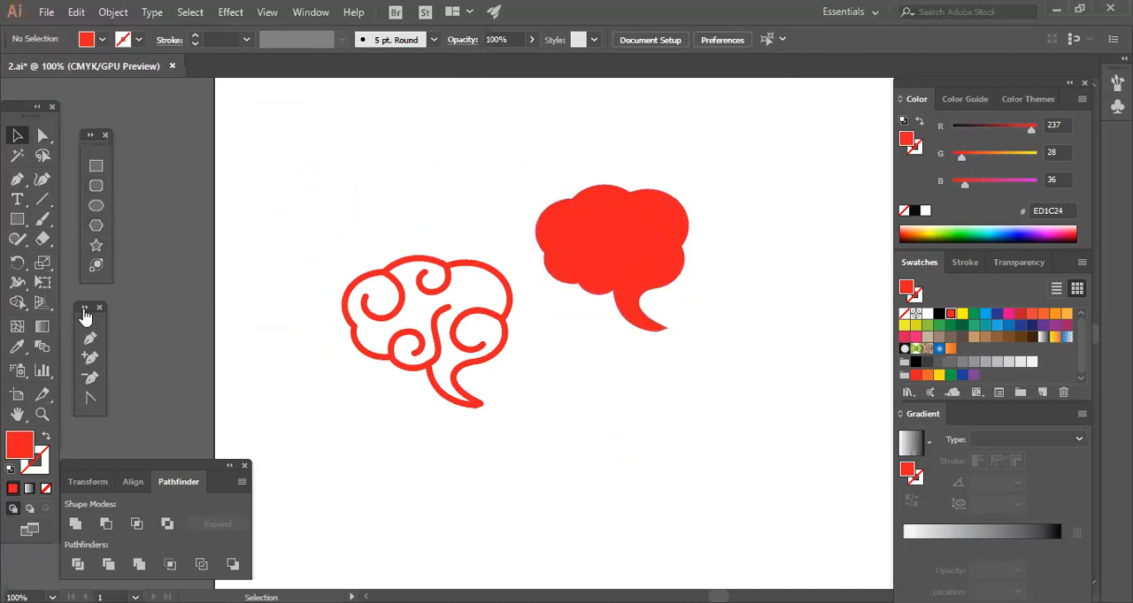
Set up the Pen tool with no fill and a white 7 pt stroke.
click(89, 338)
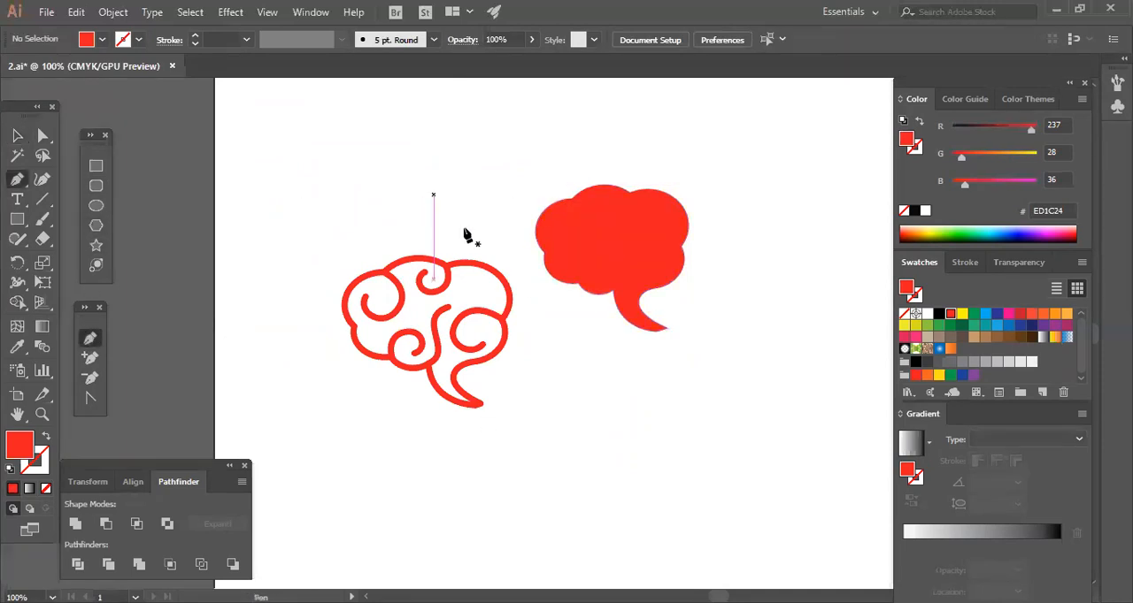
click(565, 187)
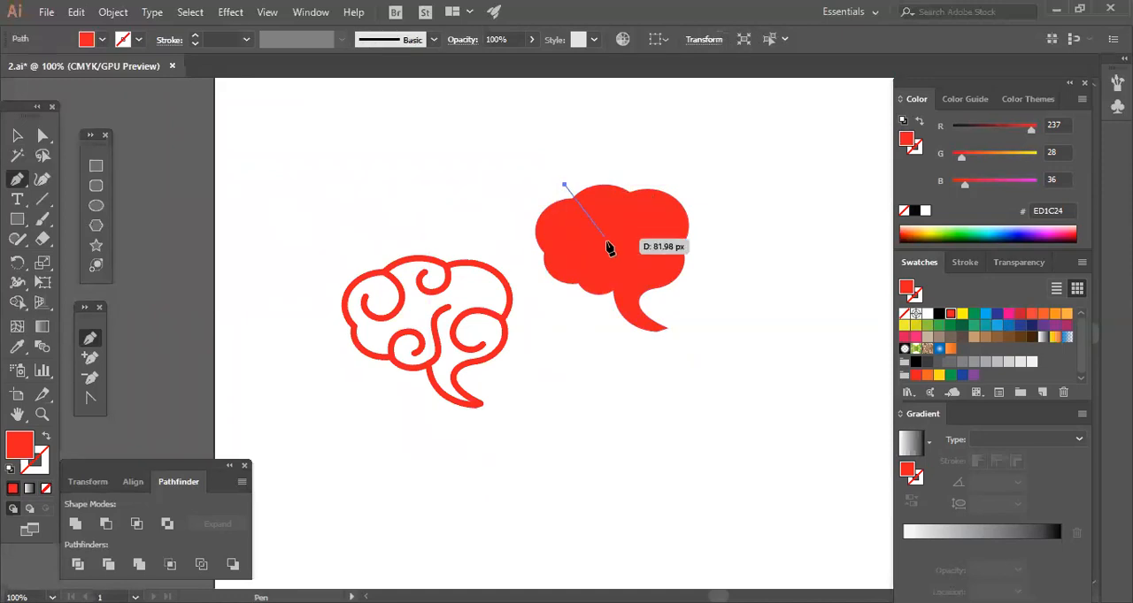
ctrl+click(520, 237)
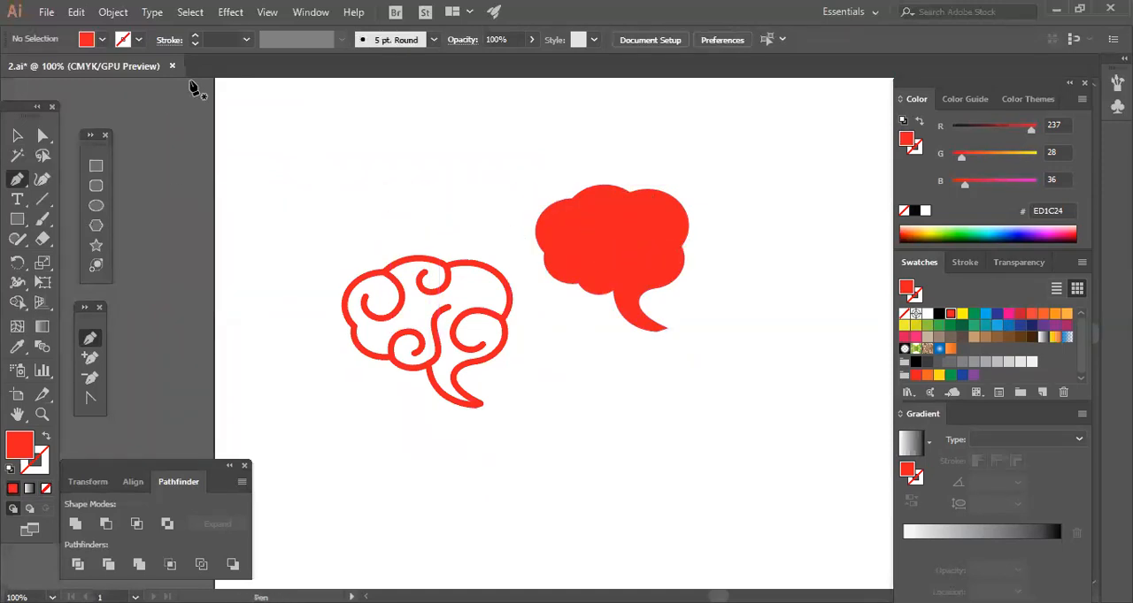
click(46, 459)
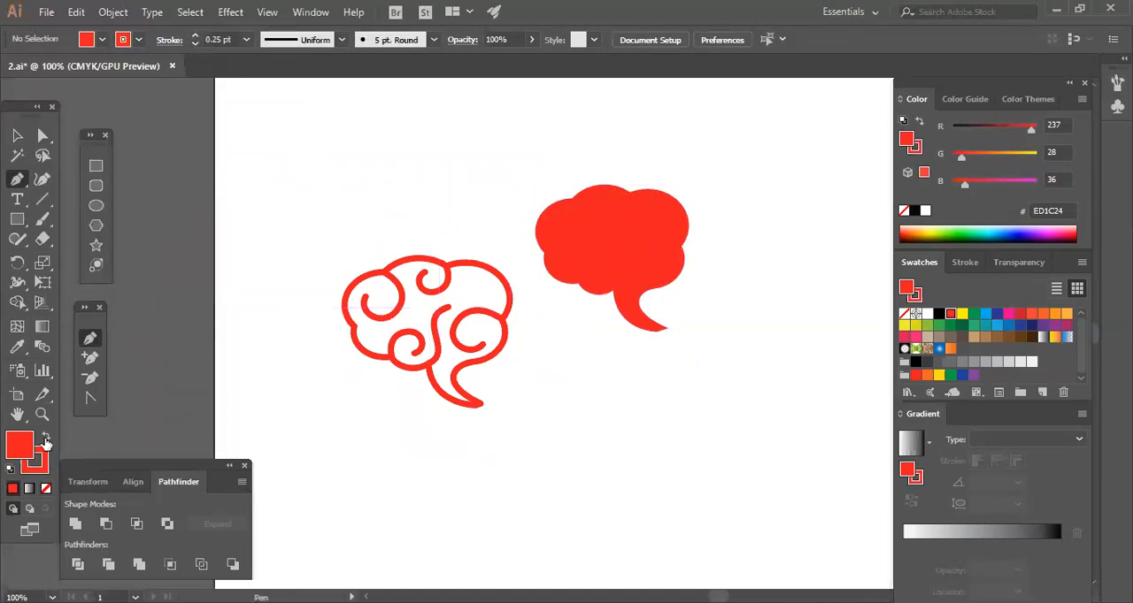
click(46, 488)
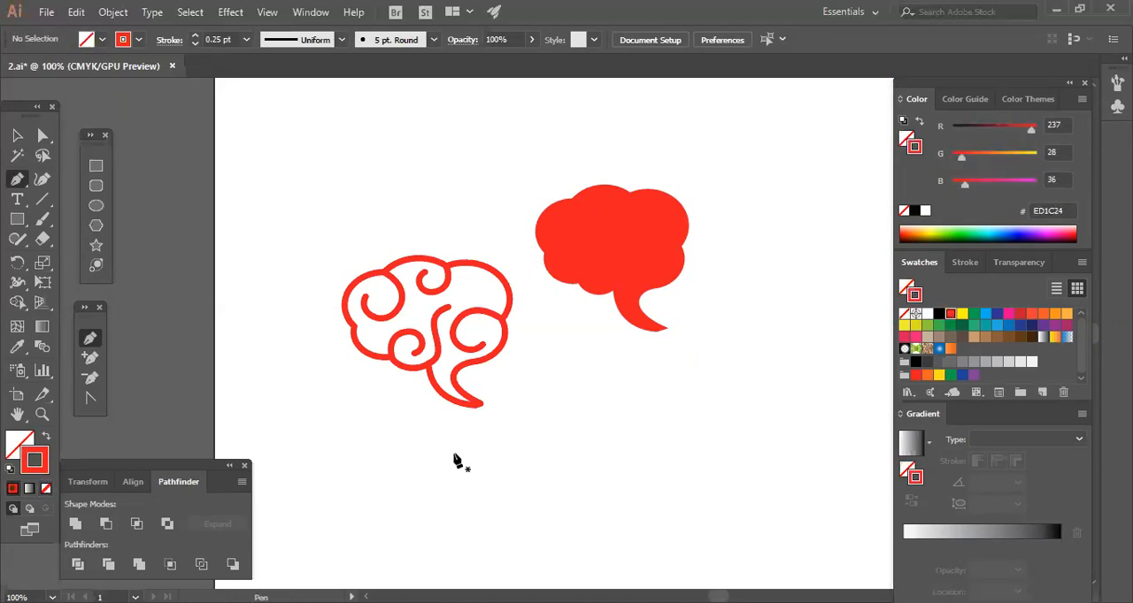
click(927, 315)
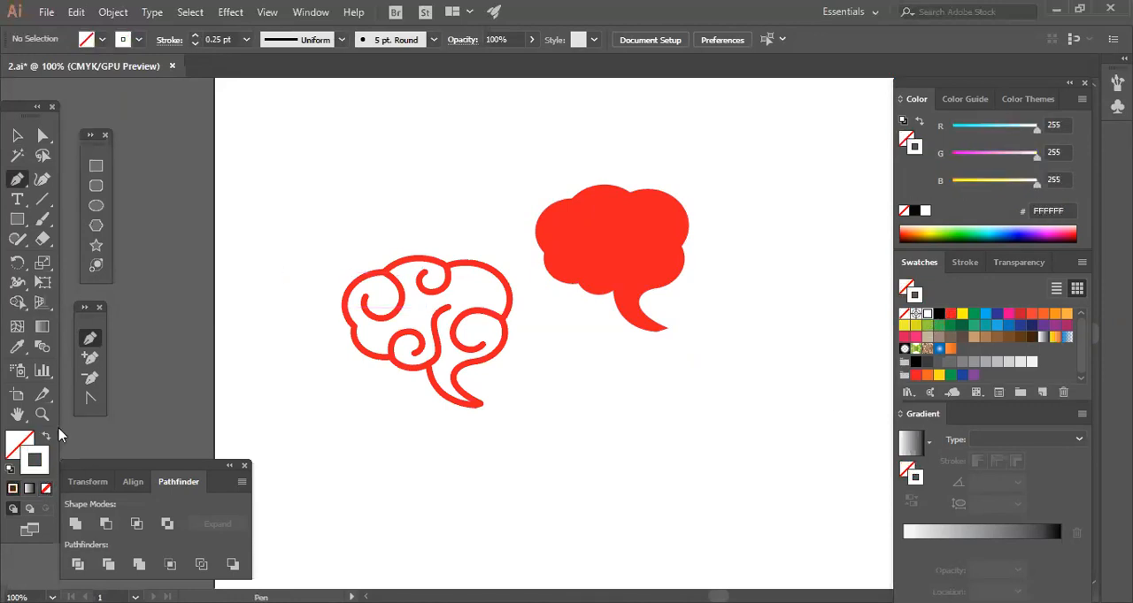
click(194, 35)
click(194, 36)
click(193, 35)
click(194, 35)
click(194, 35)
click(194, 36)
click(194, 35)
click(194, 35)
click(194, 35)
click(194, 36)
click(194, 35)
click(194, 35)
click(194, 43)
click(194, 44)
click(194, 44)
Draw a white S-shaped curve from above the solid bubble's upper-left notch down past its lower-left notch.
click(561, 178)
drag(584, 231, 572, 246)
drag(586, 309, 616, 366)
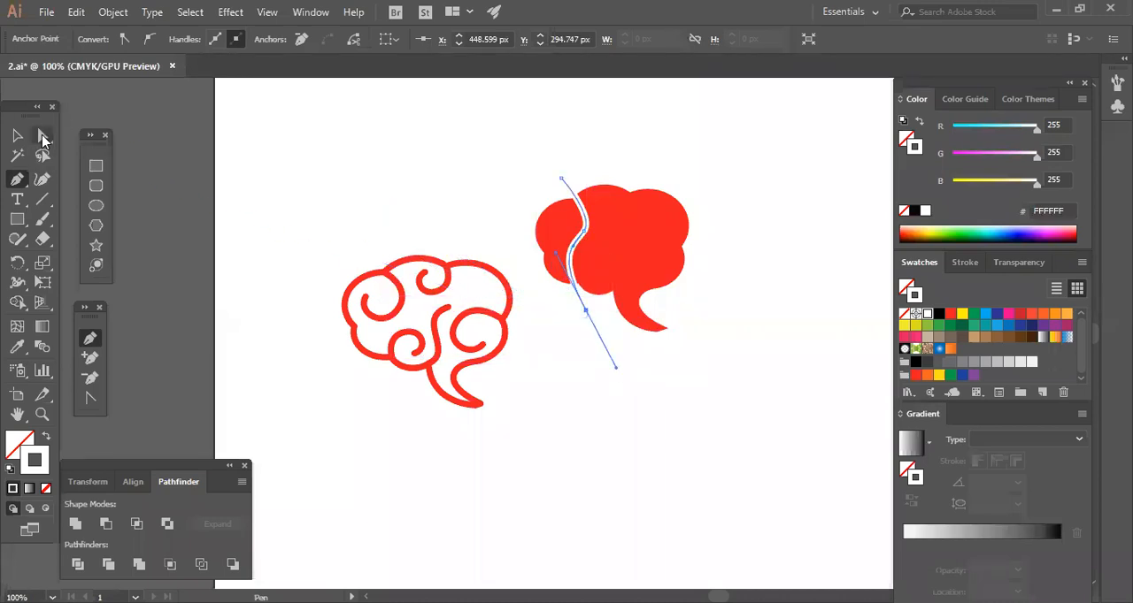
Move the white curve's lower end point slightly right and down so it passes through the bubble's lower-left notch.
click(43, 137)
click(597, 425)
click(586, 312)
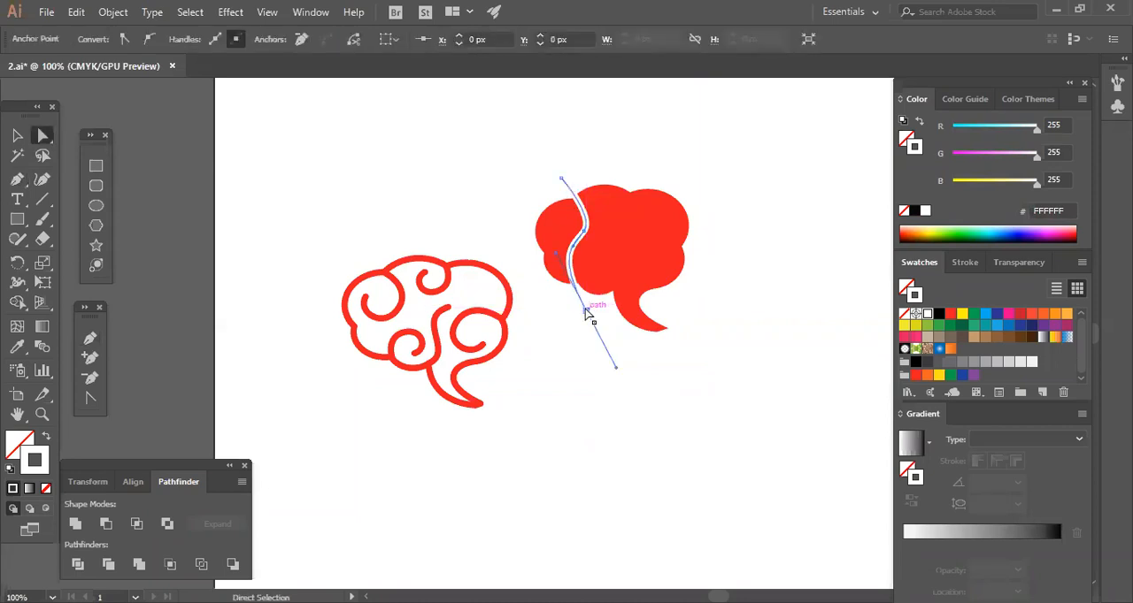
mouse_move(587, 314)
mouse_down()
mouse_move(598, 325)
mouse_move(595, 317)
mouse_up()
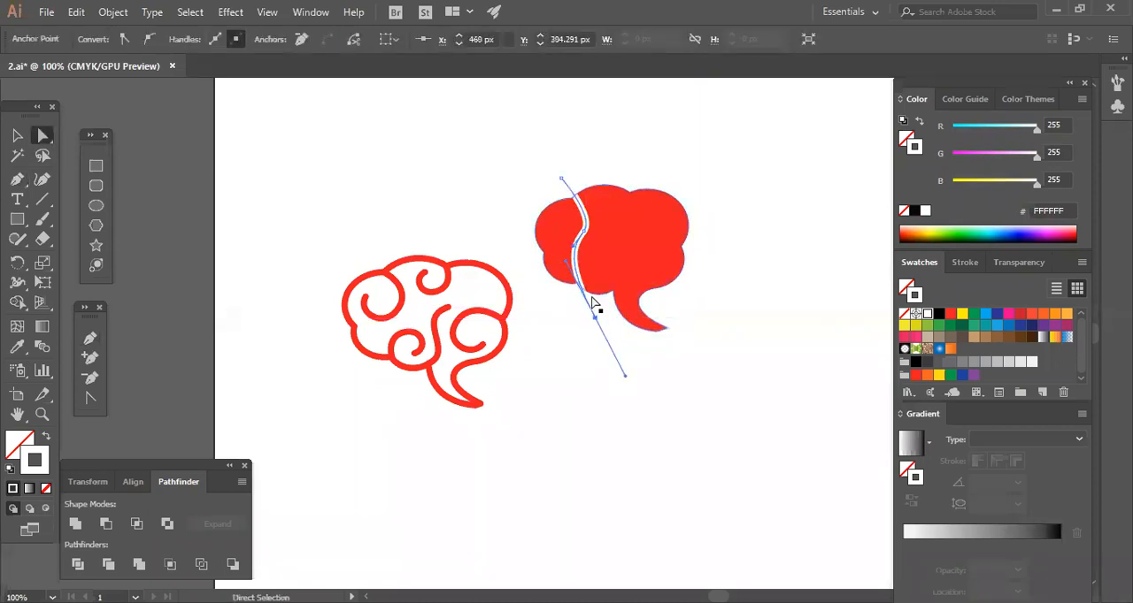
click(609, 372)
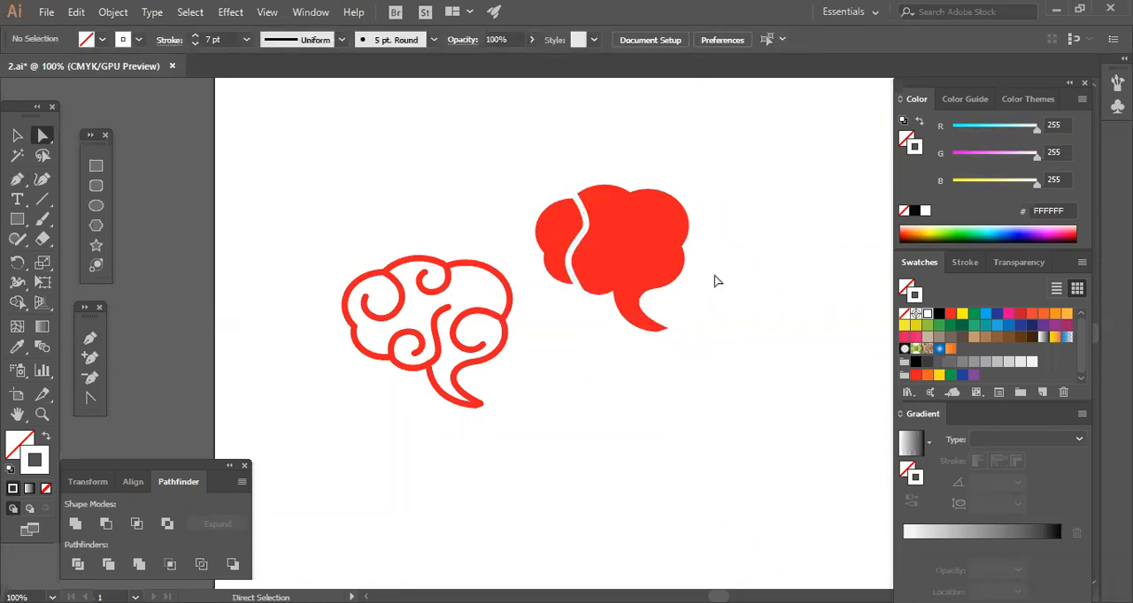
Draw a second white curve from the first curve's bend, arching down and up through the bubble's upper-right notch.
click(90, 338)
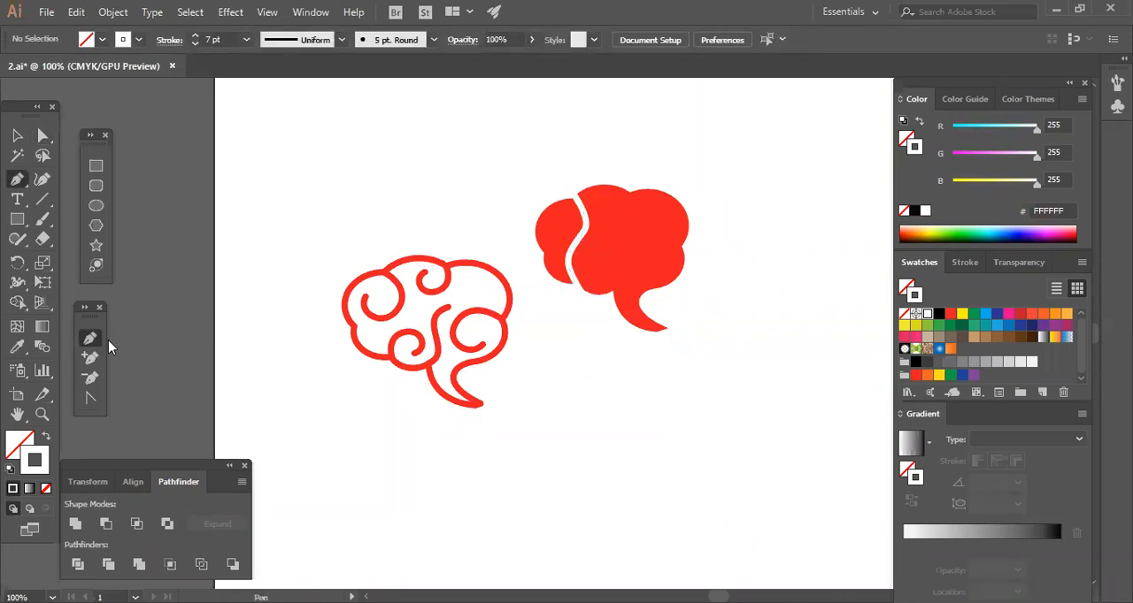
click(585, 223)
drag(638, 177, 635, 113)
ctrl+click(637, 128)
drag(624, 239, 607, 124)
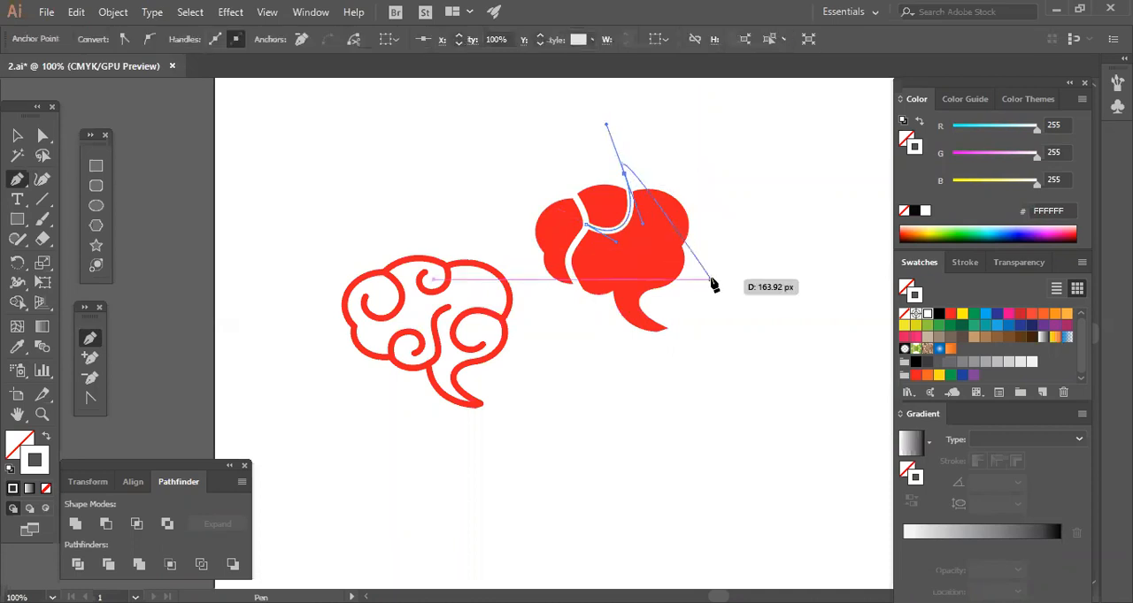
ctrl+click(713, 226)
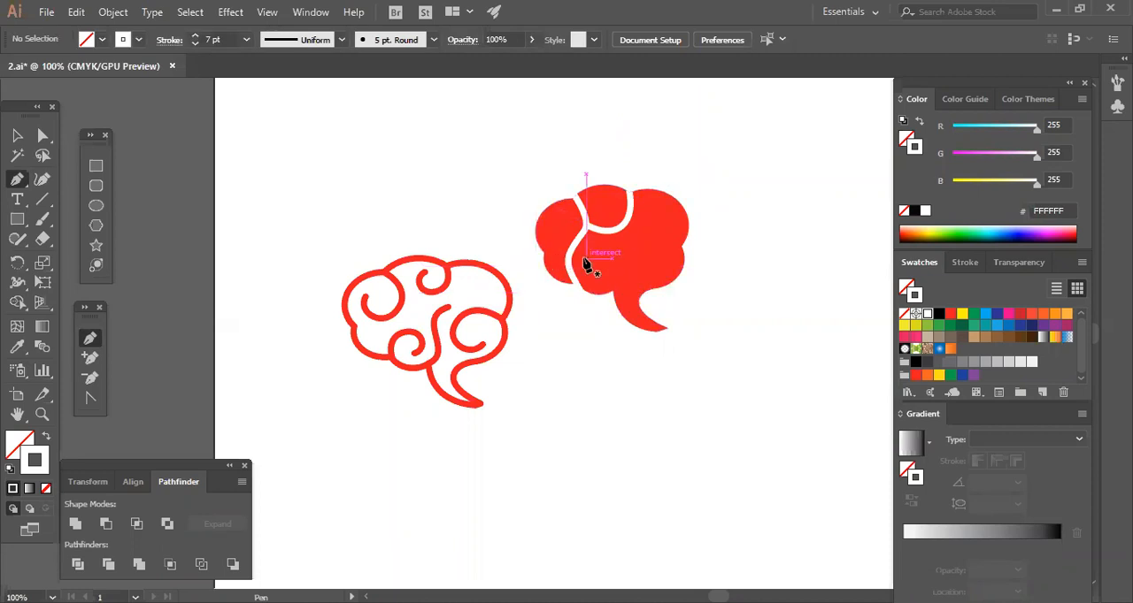
Draw a third white curve from the lower part of the first dividing line out through the bubble's left notch.
key(ctrl+plus)
drag(668, 266, 558, 417)
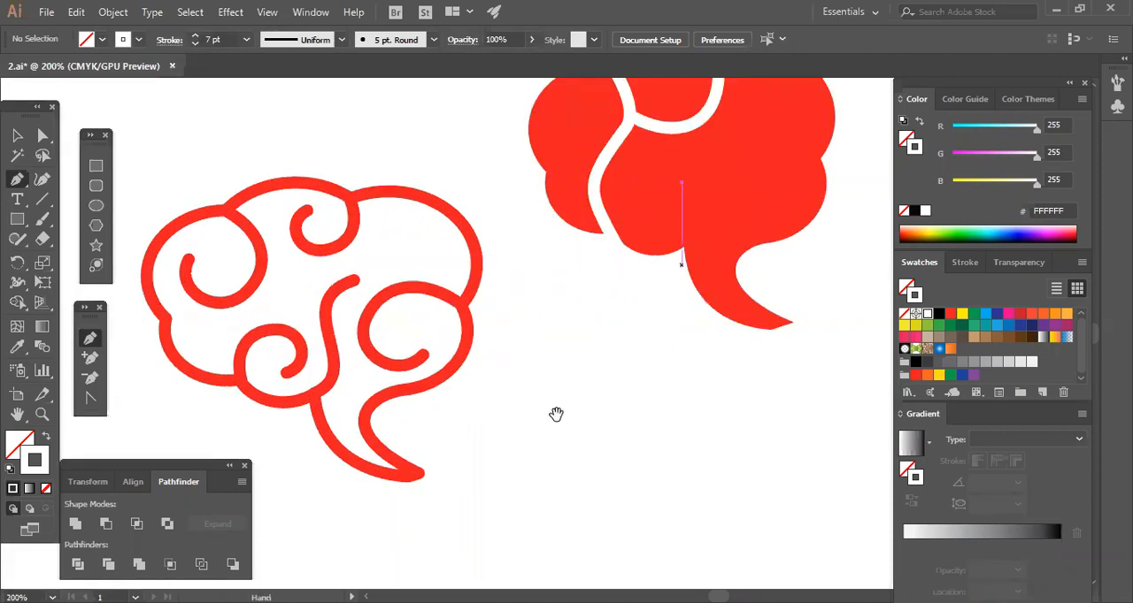
click(474, 351)
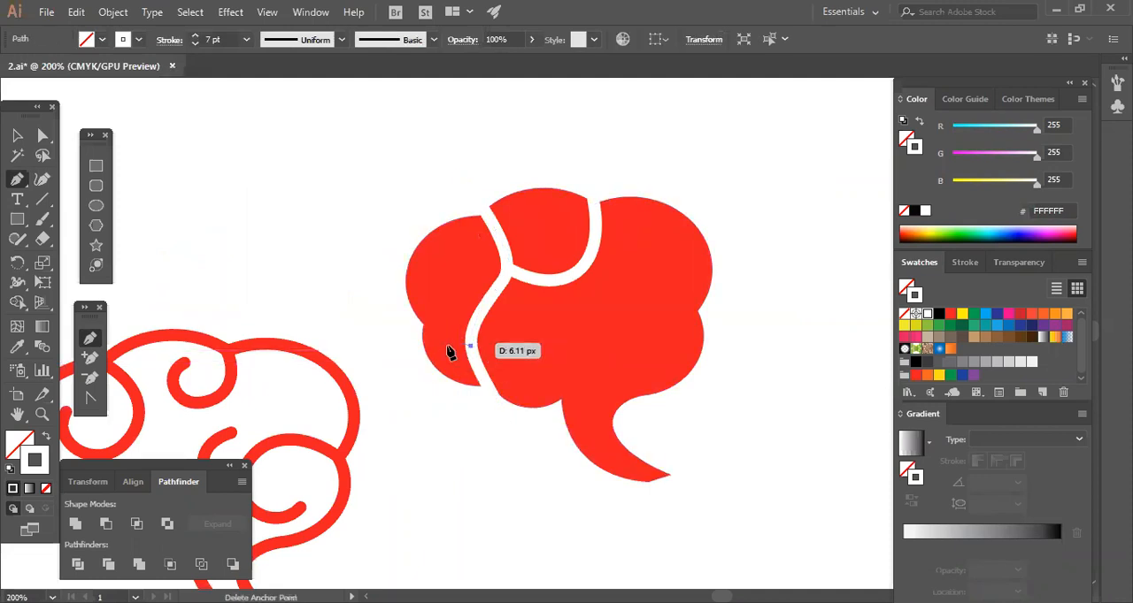
key(ctrl+z)
drag(470, 342, 446, 318)
drag(393, 346, 371, 382)
click(393, 346)
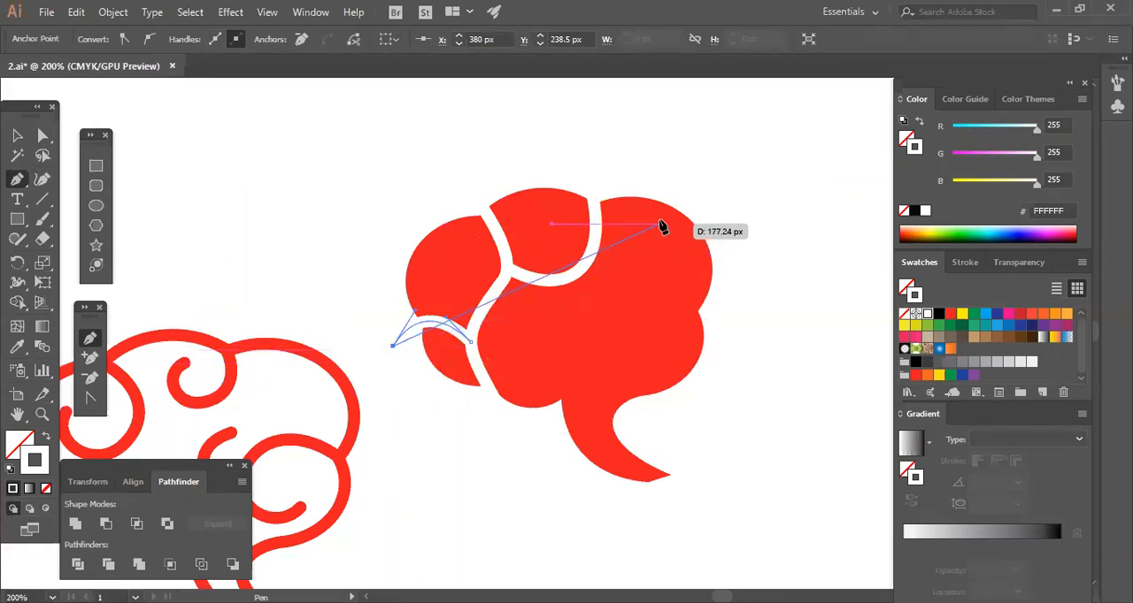
drag(502, 239, 459, 175)
key(ctrl+z)
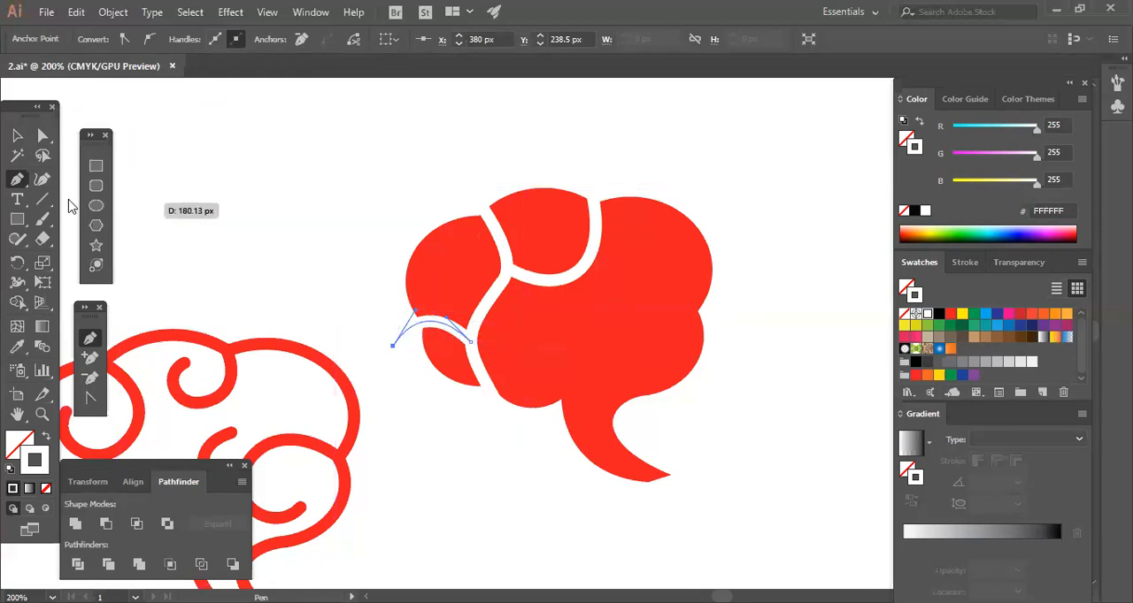
click(18, 137)
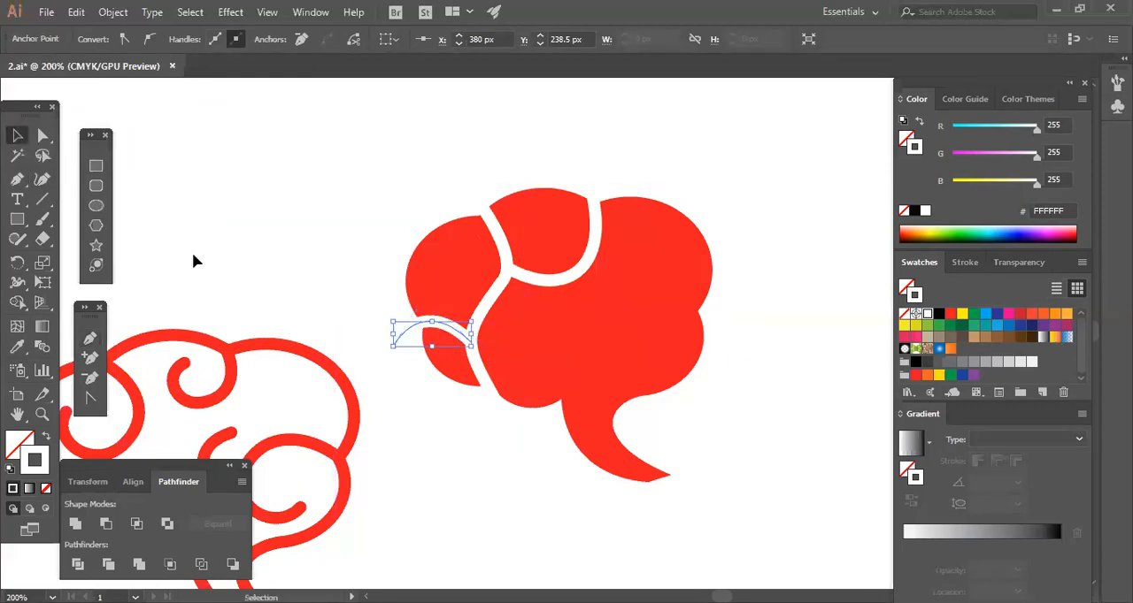
click(17, 178)
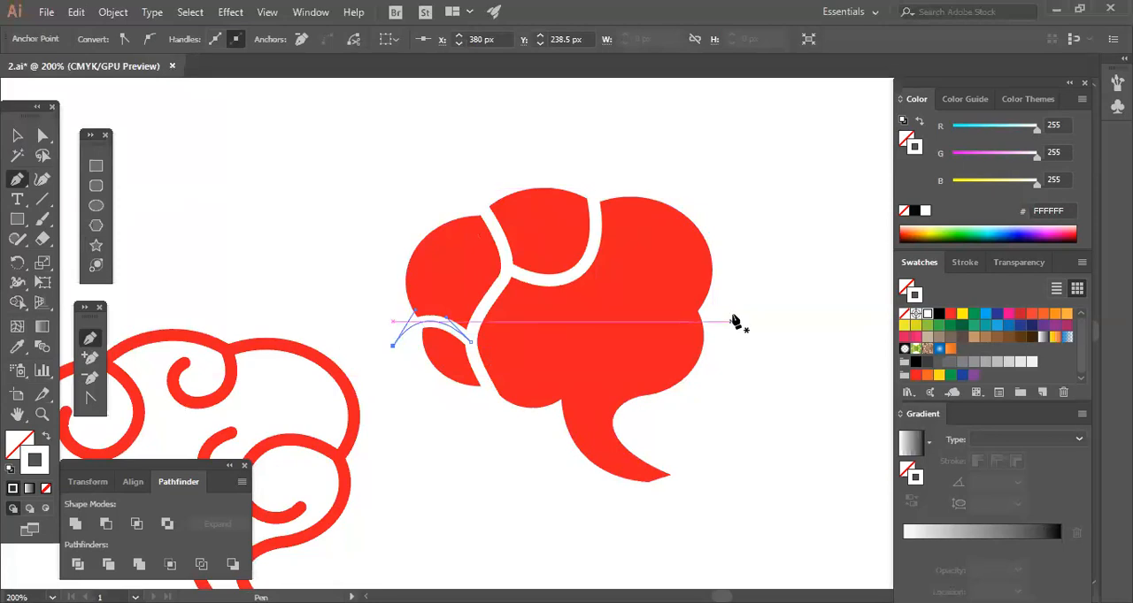
click(17, 134)
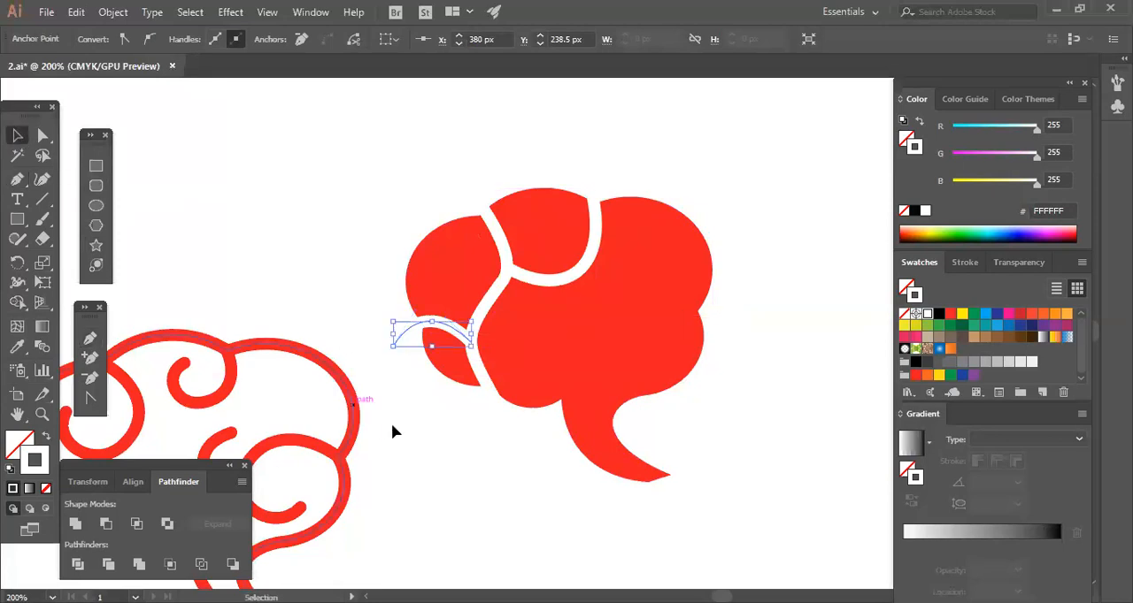
click(391, 423)
click(403, 341)
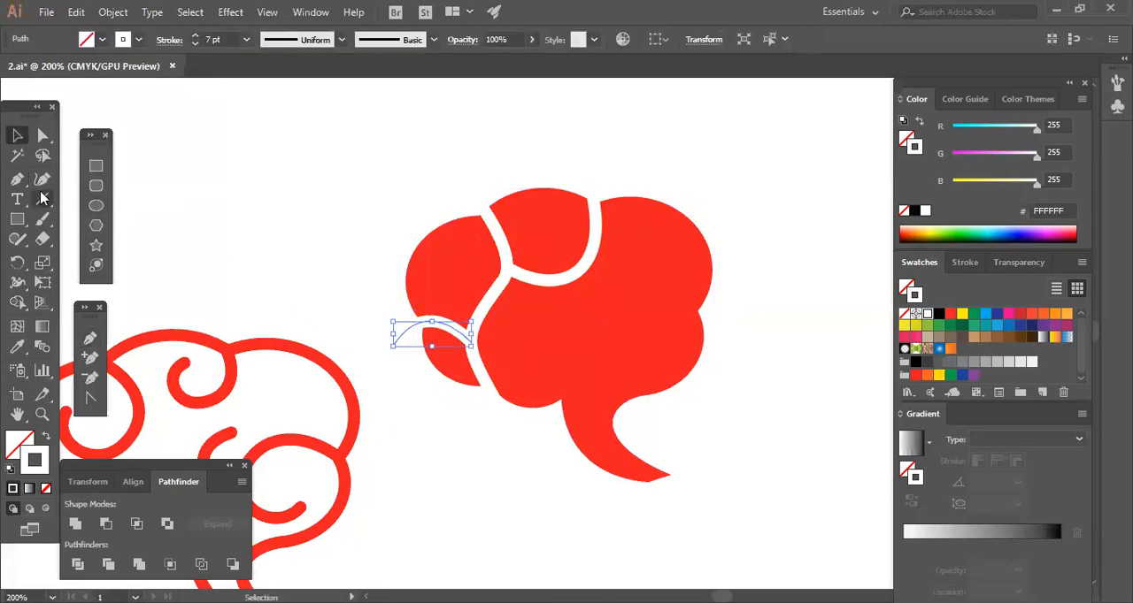
click(16, 179)
drag(392, 345, 521, 485)
key(ctrl)
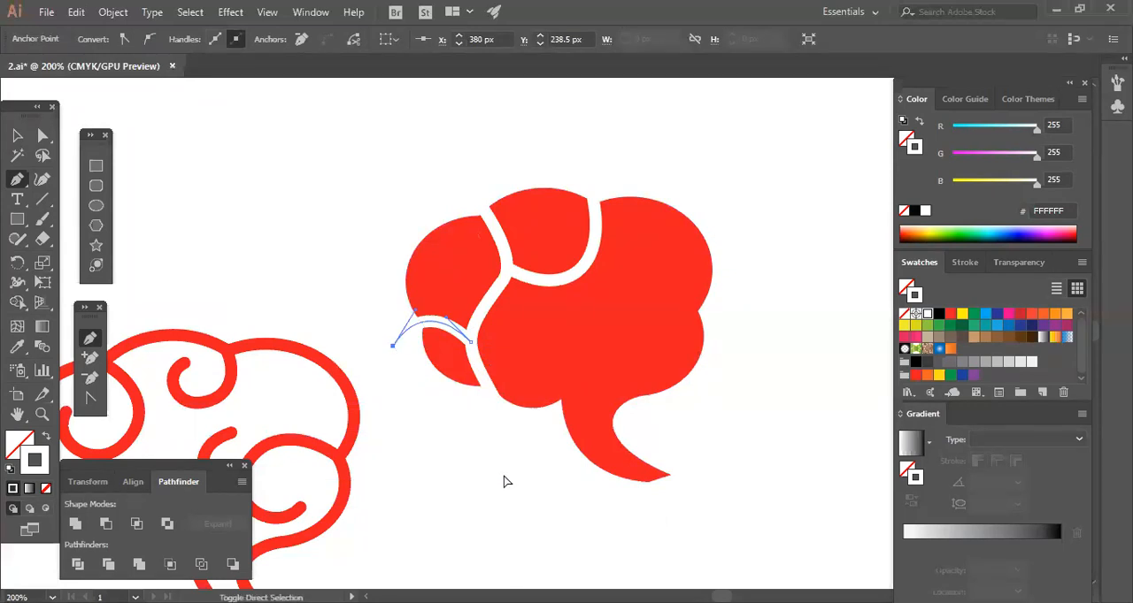
ctrl+click(506, 481)
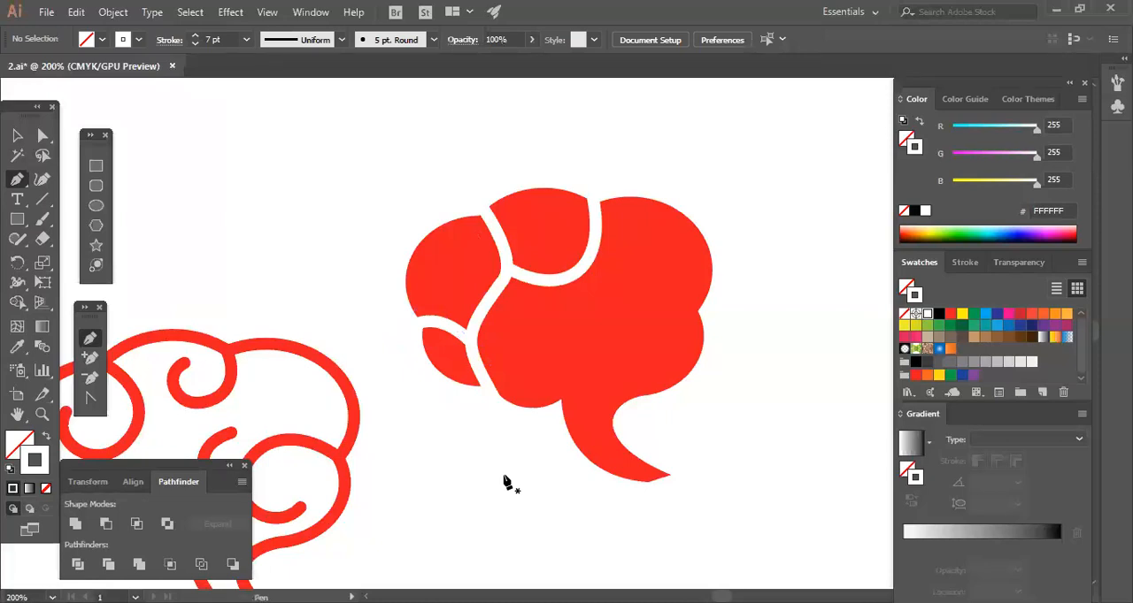
key(ctrl+z)
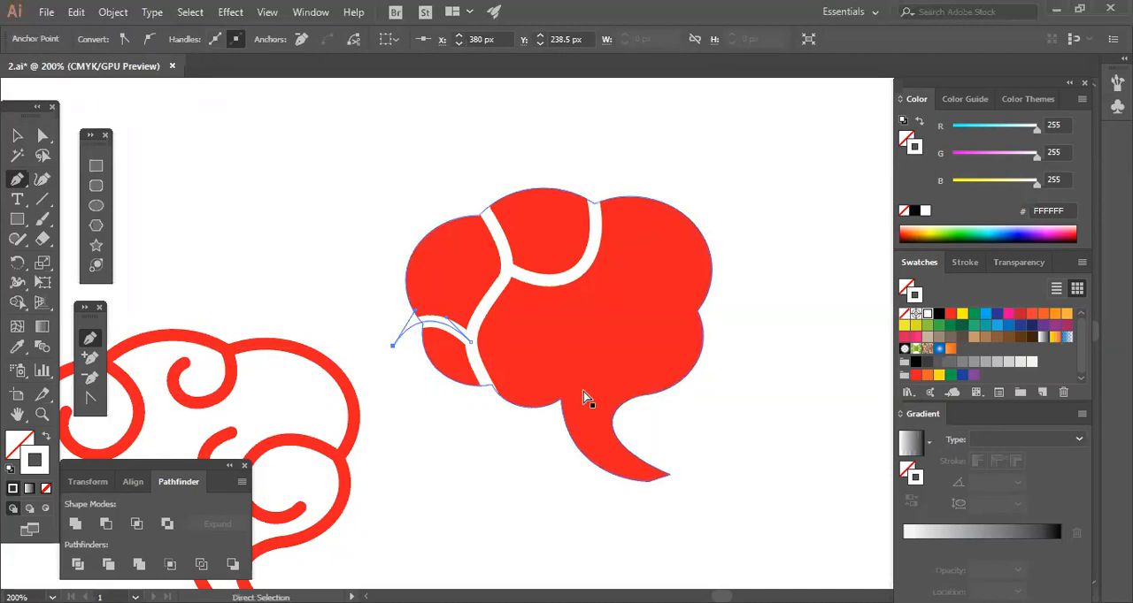
click(726, 315)
key(ctrl+z)
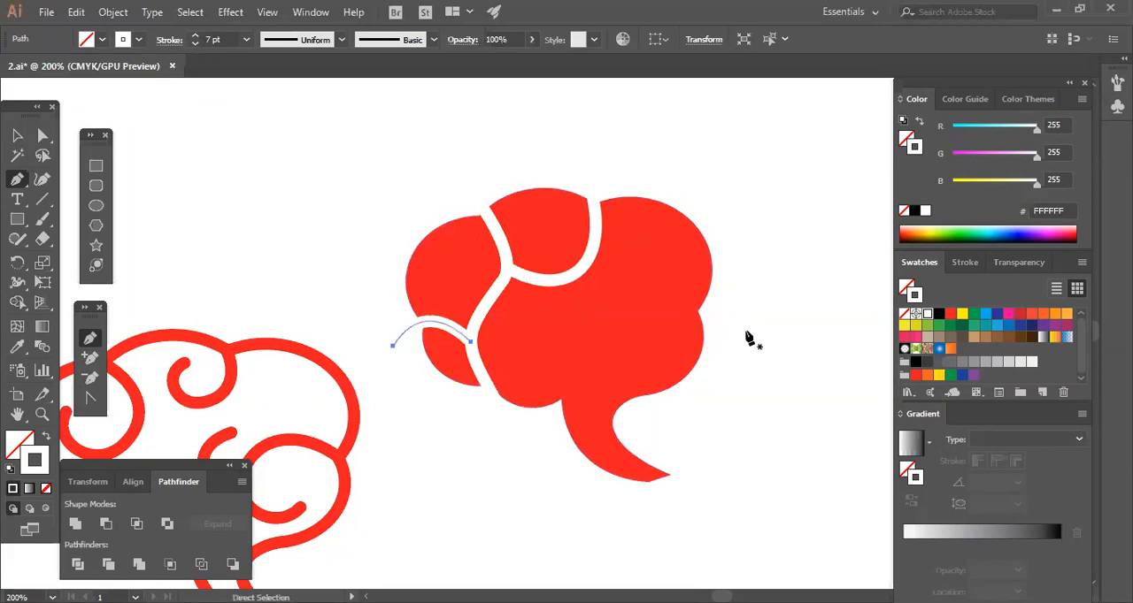
Draw a fourth white curve from outside the bubble's right notch, sweeping inward and up to the upper-right notch.
drag(727, 295, 698, 307)
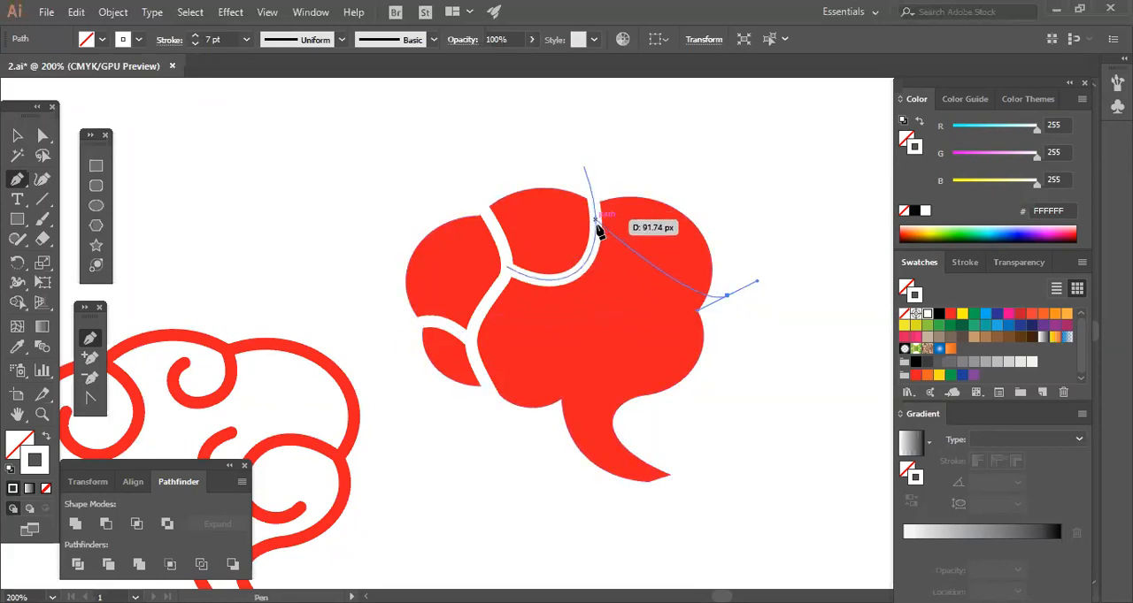
drag(591, 196, 586, 302)
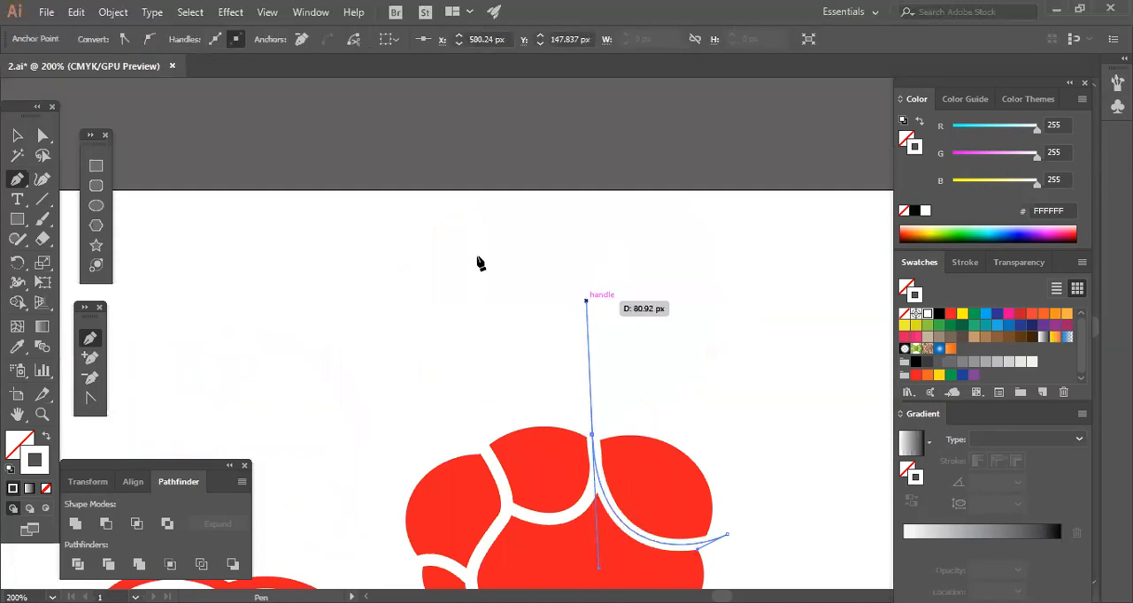
click(42, 136)
click(680, 352)
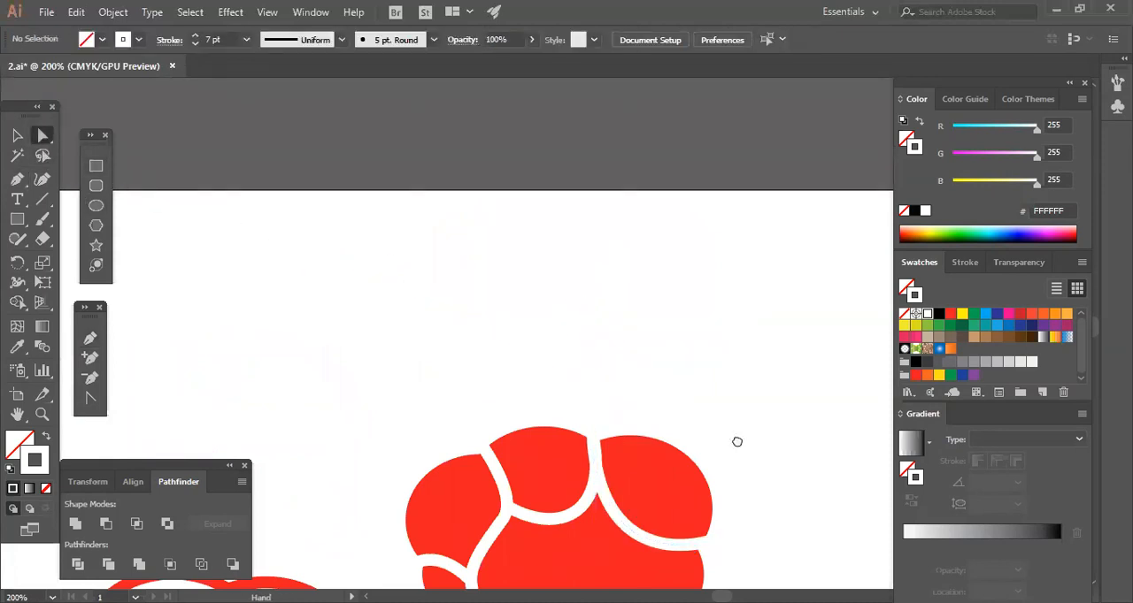
Move the fourth curve's upper end point slightly down, shifting the curve lower toward the bubble's right notch.
drag(736, 442, 714, 286)
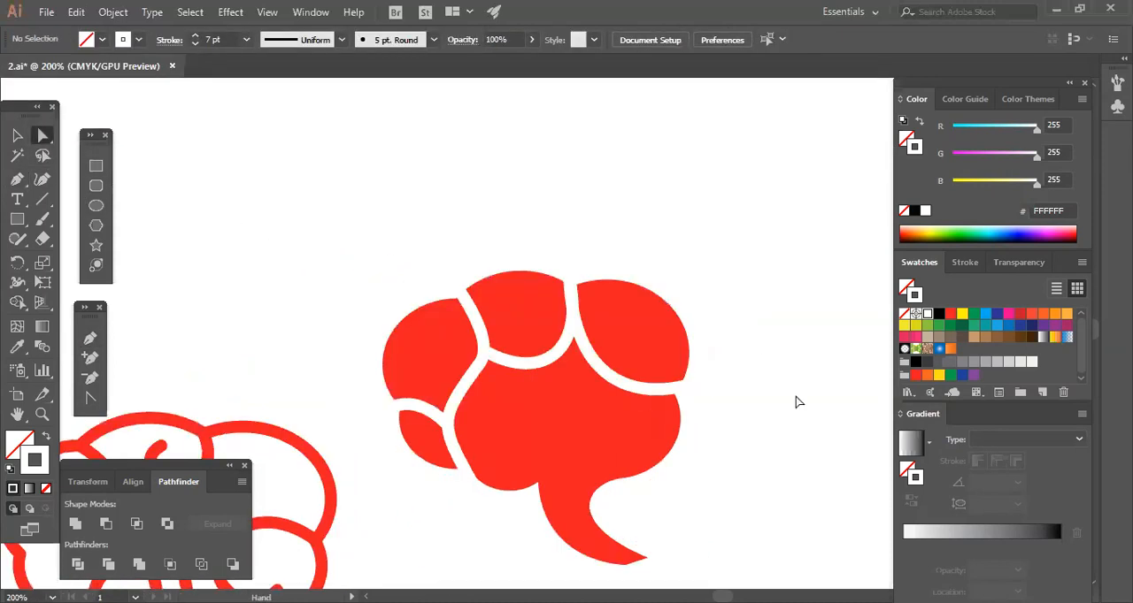
click(704, 382)
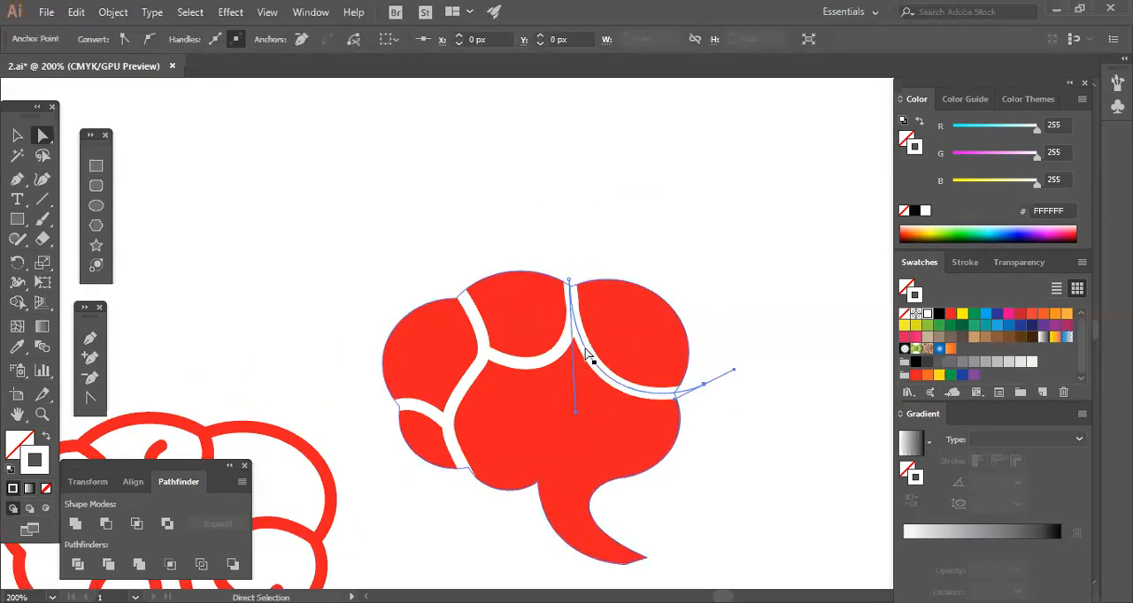
drag(571, 283, 576, 305)
click(749, 400)
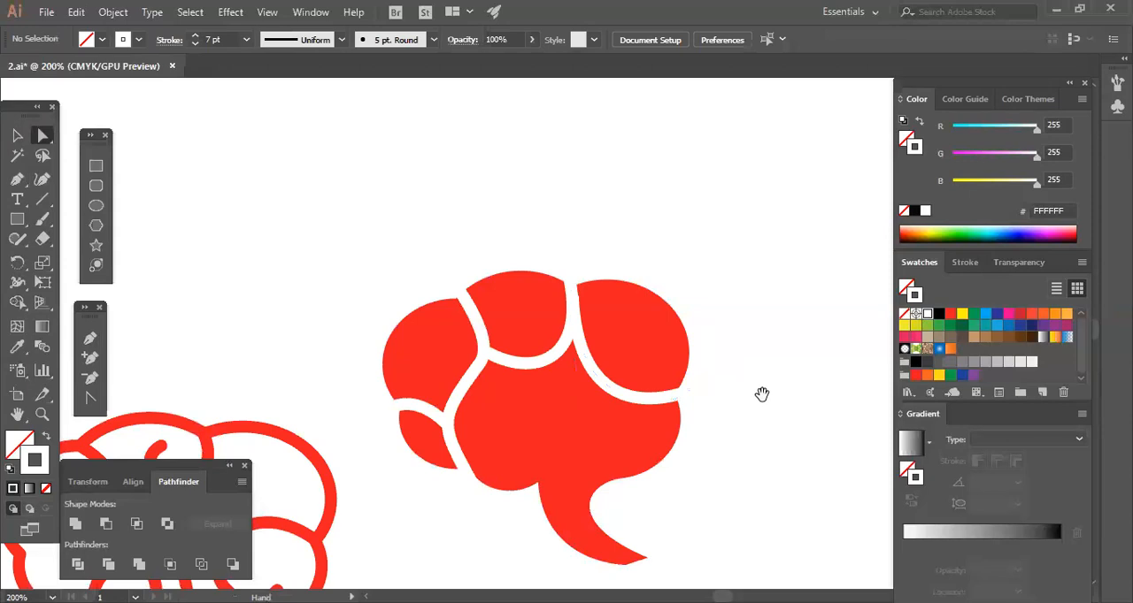
drag(761, 394, 774, 319)
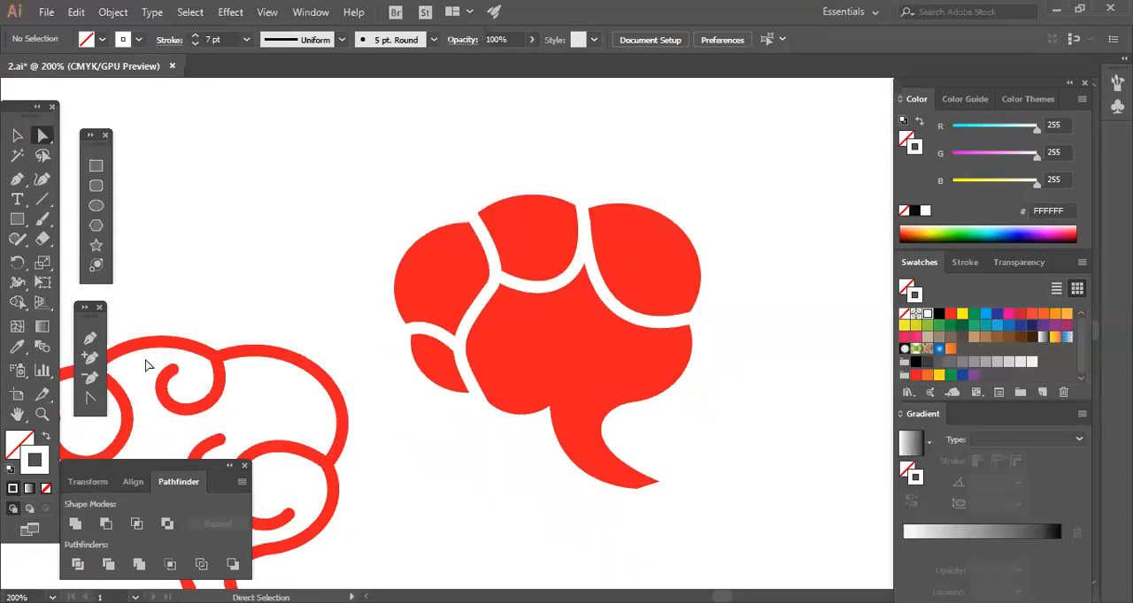
Draw a fifth white curve from the notch beside the tail, arching up to the junction of the first two dividing curves.
click(89, 338)
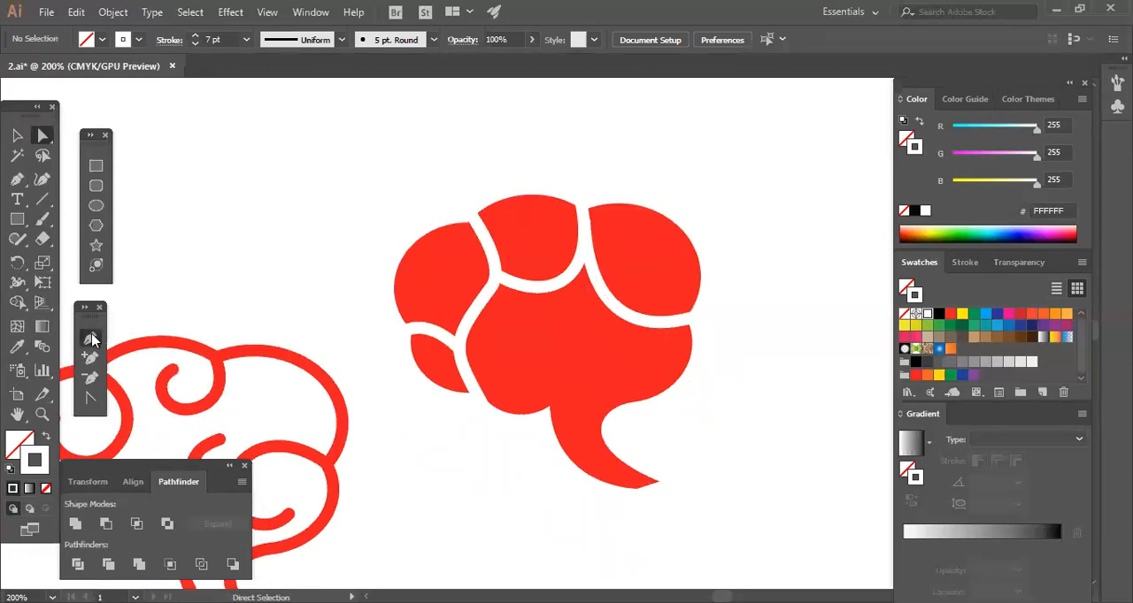
click(539, 425)
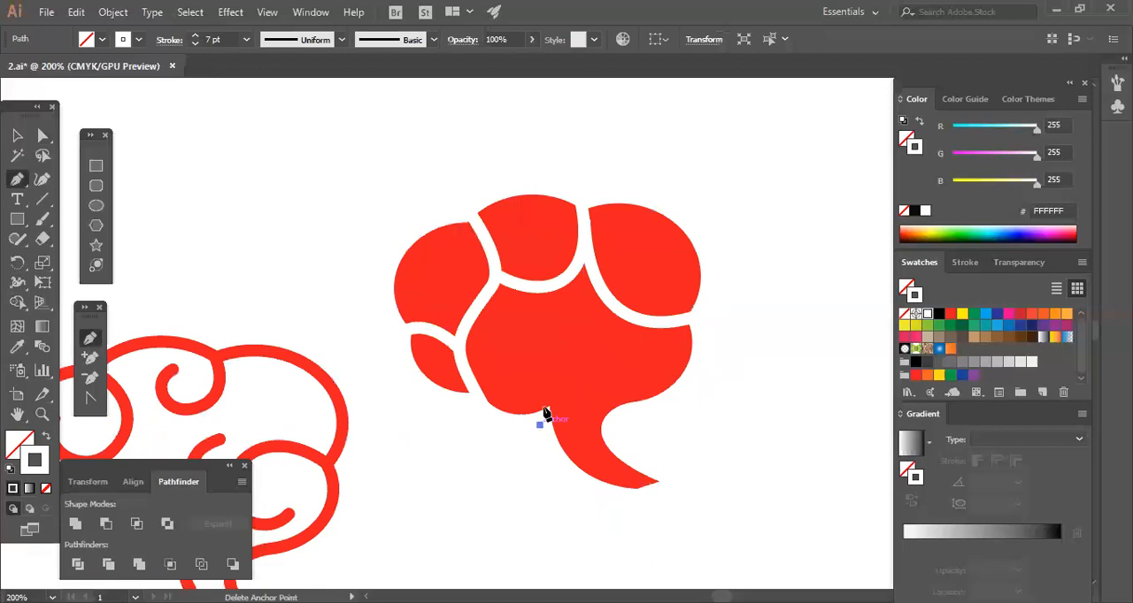
click(536, 292)
drag(535, 289, 409, 257)
key(ctrl)
ctrl+click(675, 498)
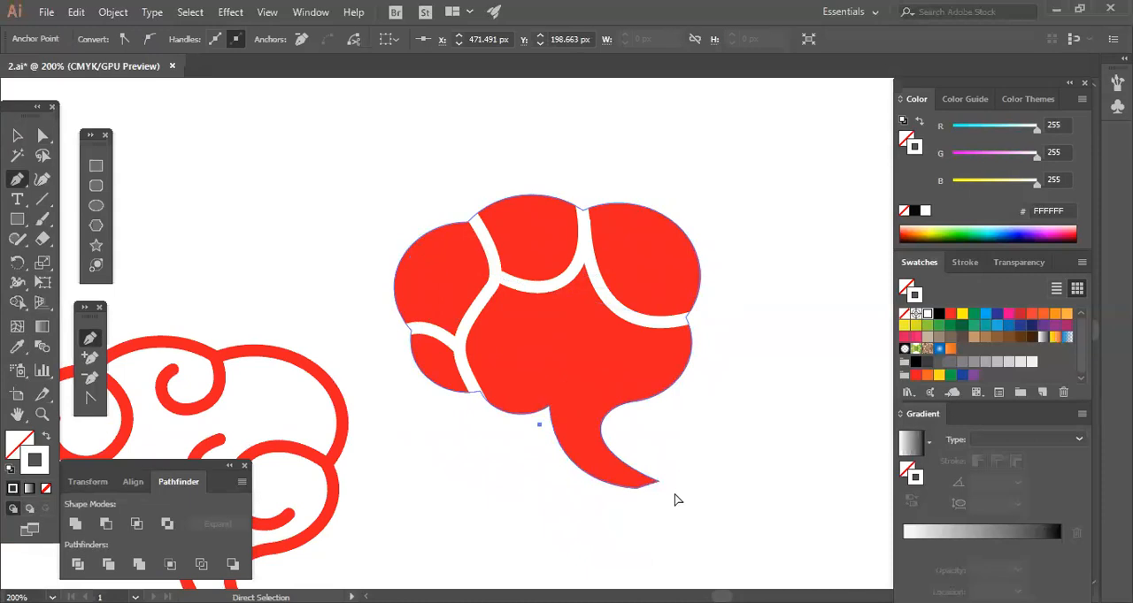
drag(567, 375, 575, 359)
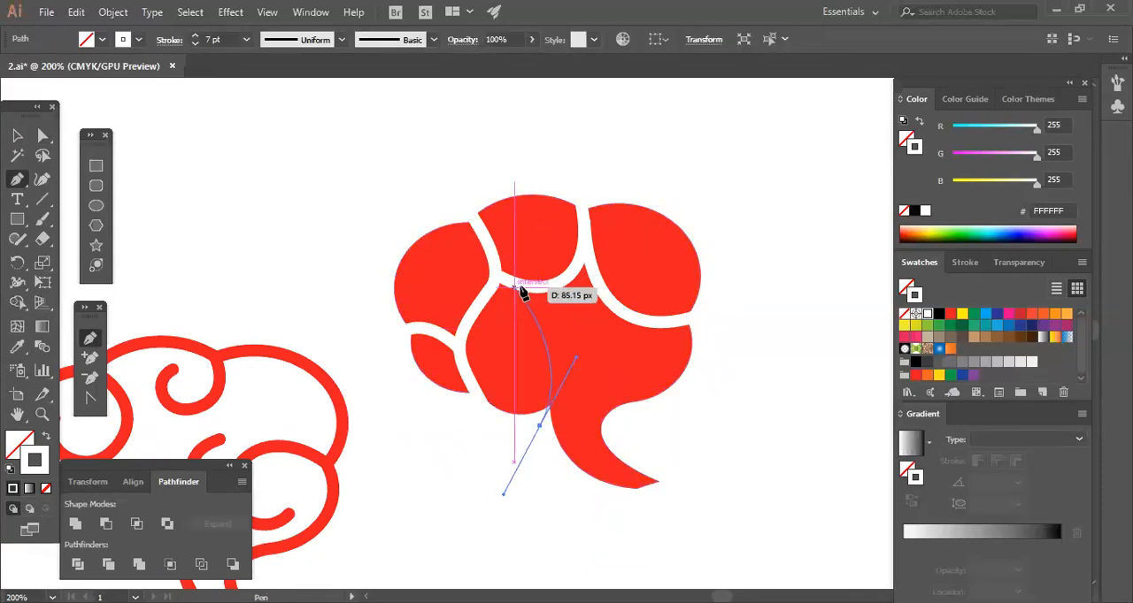
mouse_move(496, 282)
mouse_down()
mouse_move(472, 273)
mouse_move(469, 256)
mouse_move(438, 263)
mouse_up()
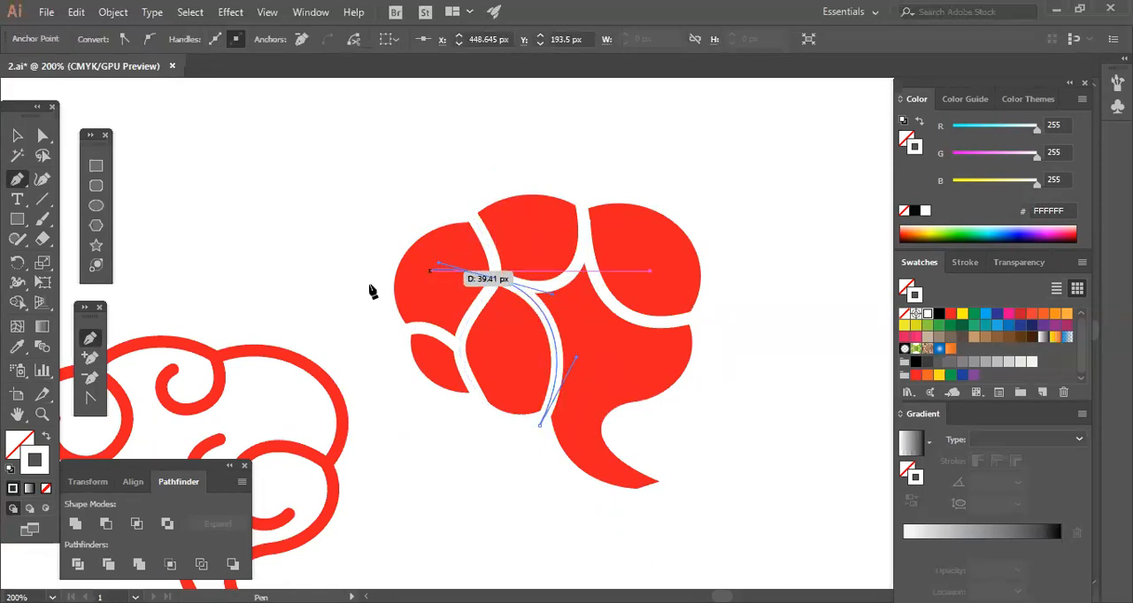
click(42, 134)
click(730, 492)
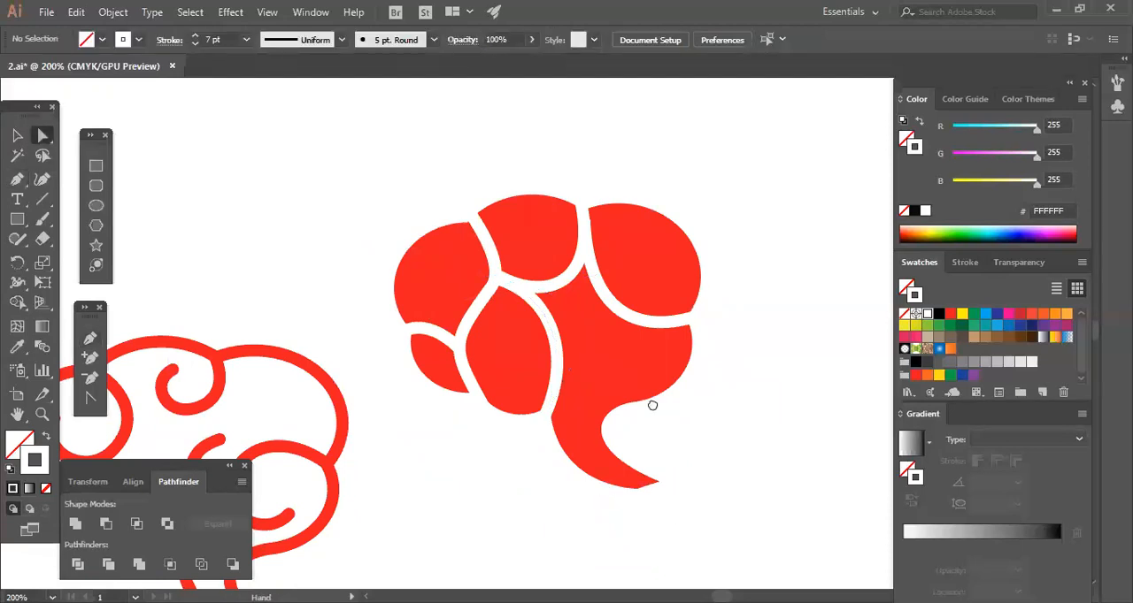
drag(597, 365, 533, 303)
click(485, 264)
click(488, 267)
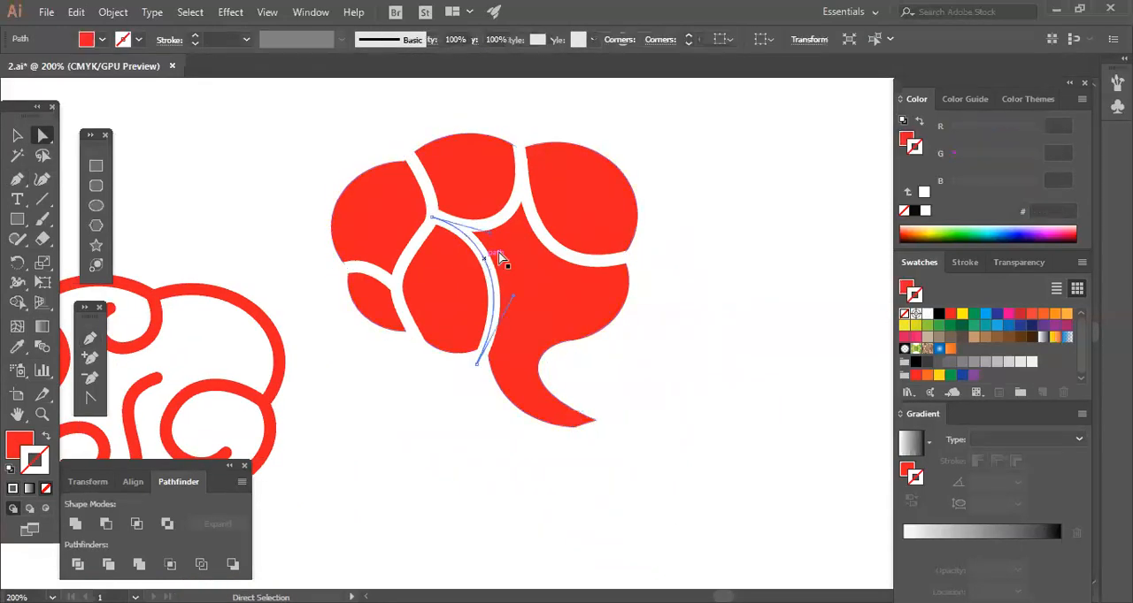
click(741, 397)
drag(703, 389, 794, 408)
click(18, 136)
click(793, 408)
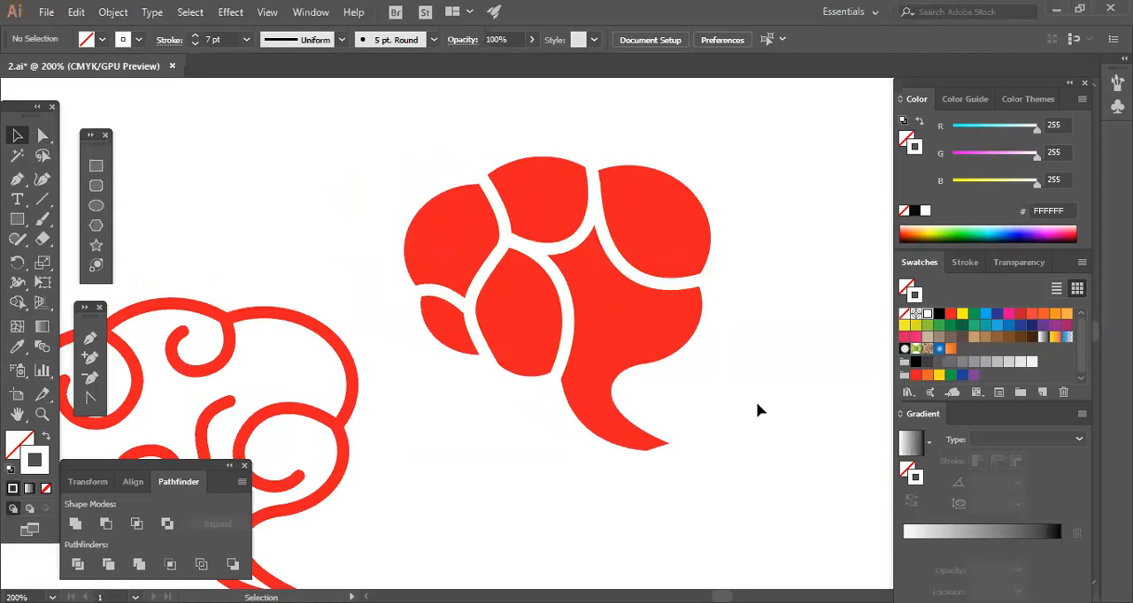
scroll(732, 396, down, 1)
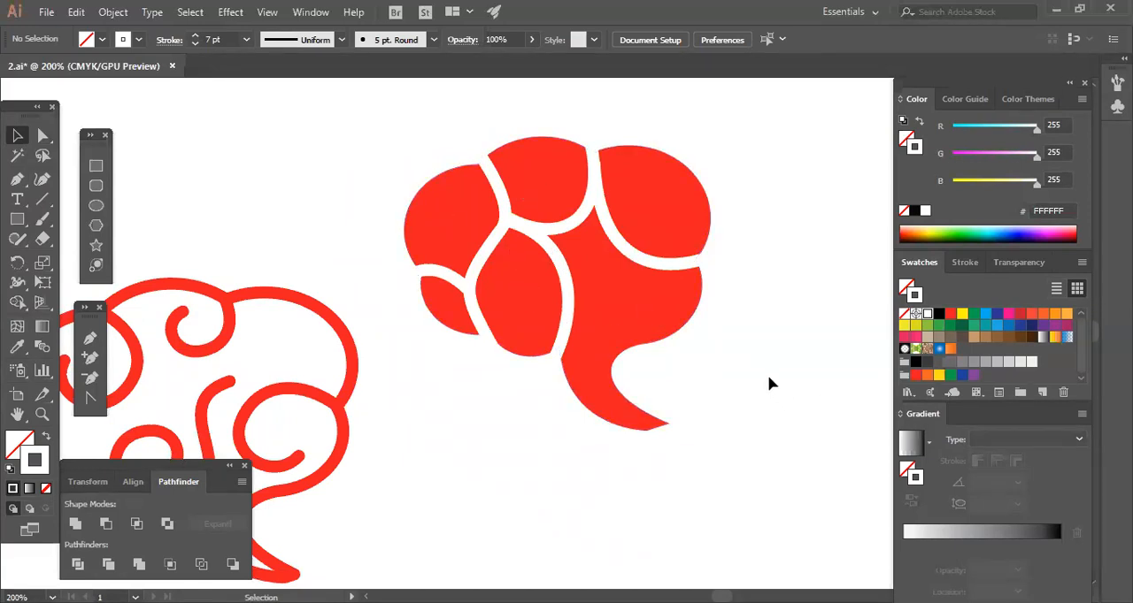
Fill the solid bubble with light blue 27AAE1 and give it no stroke.
click(645, 311)
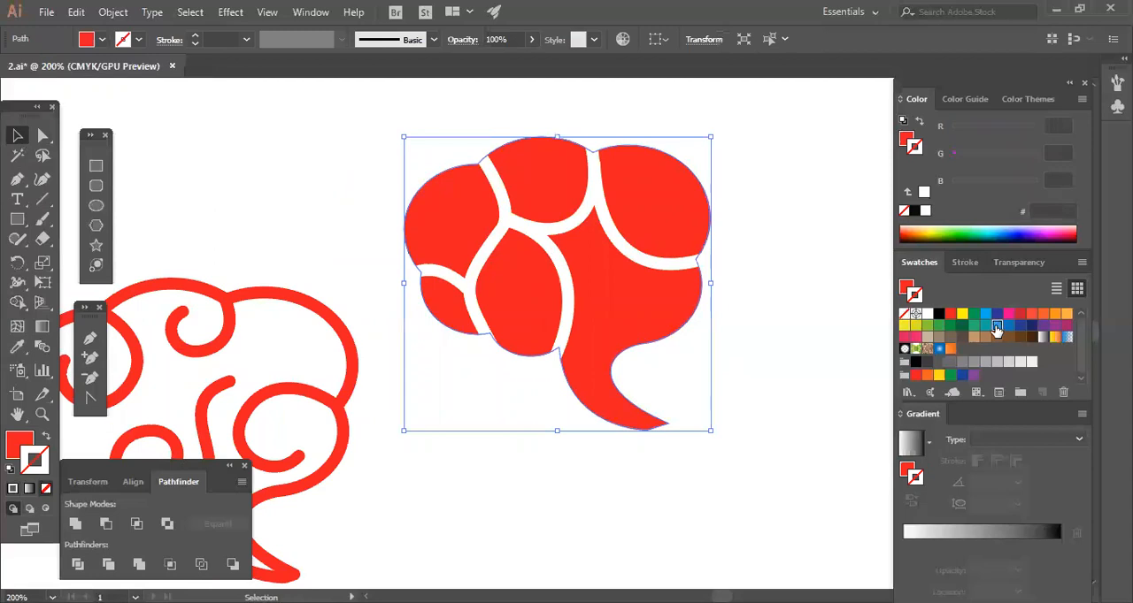
click(996, 327)
click(48, 439)
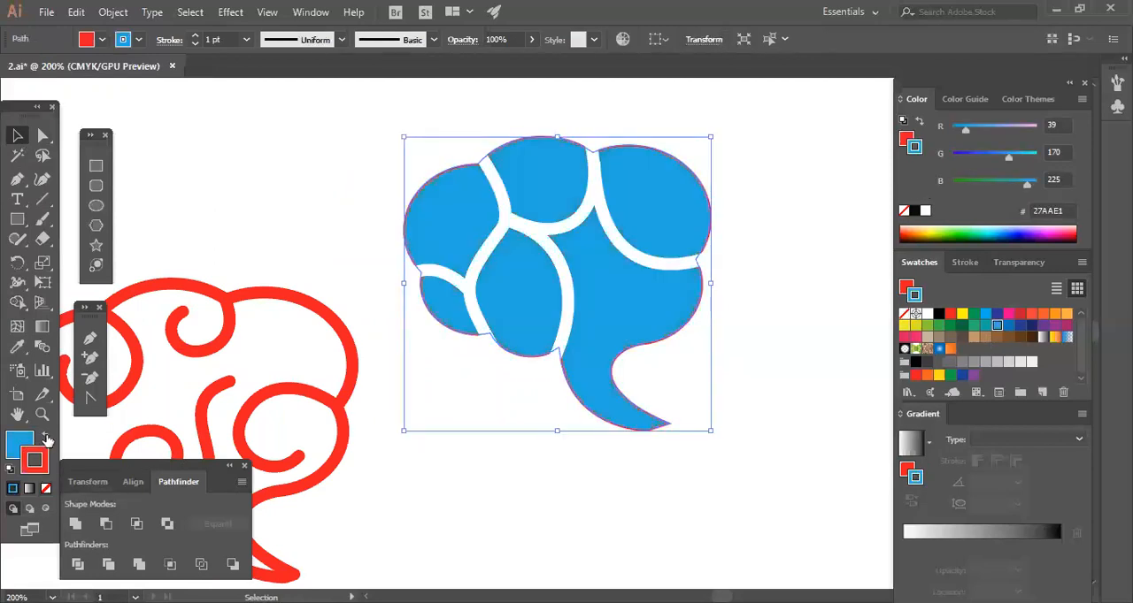
click(46, 490)
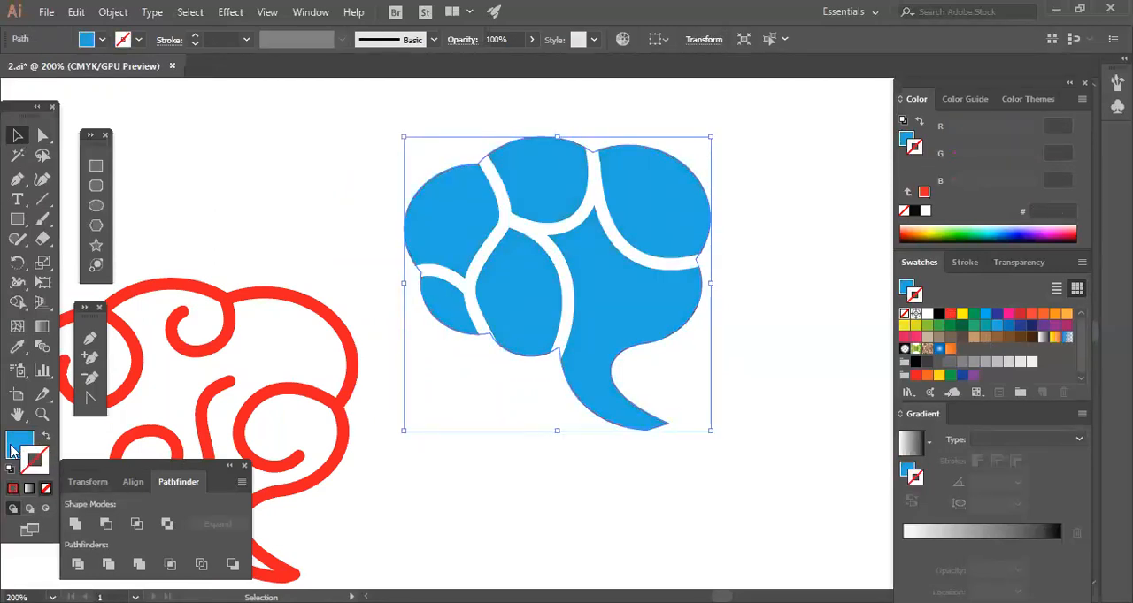
click(653, 464)
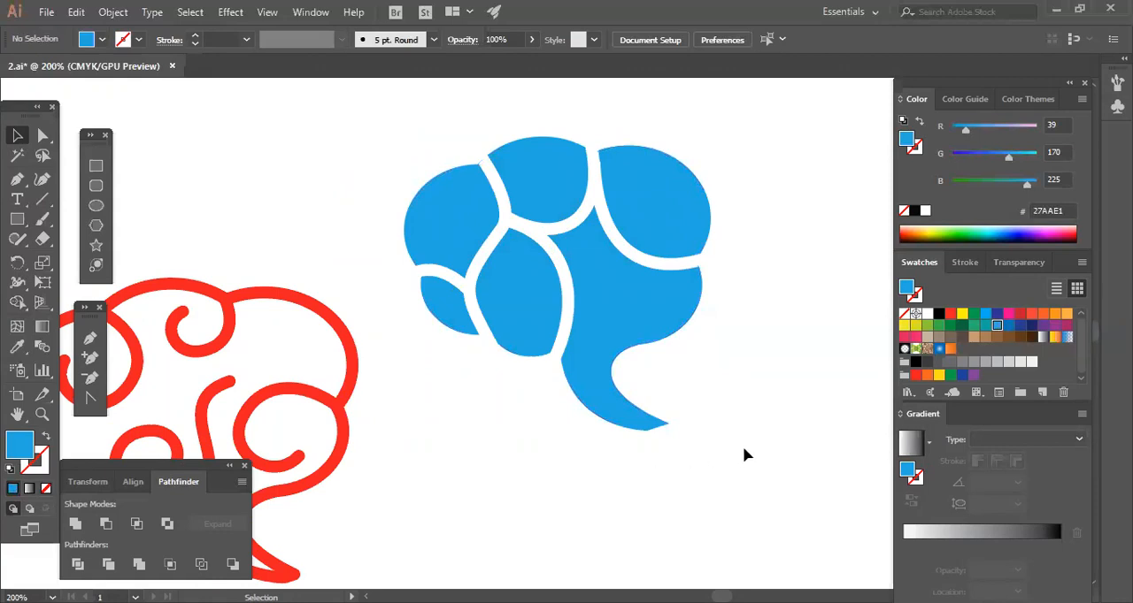
Change the solid bubble's fill to the darker blue 1B75BC.
click(650, 323)
click(1010, 326)
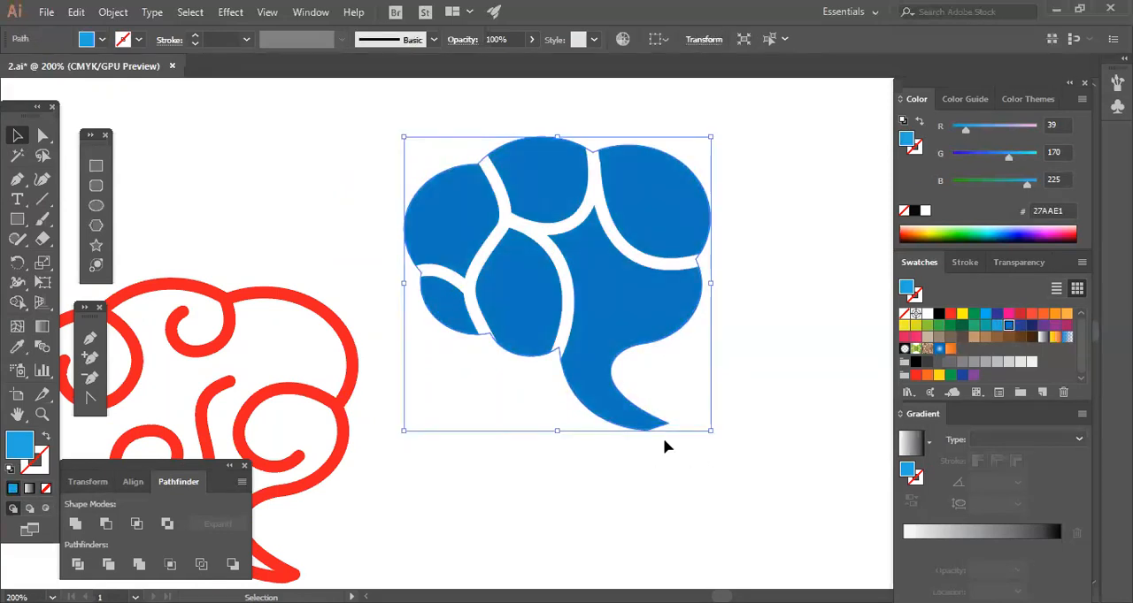
click(666, 471)
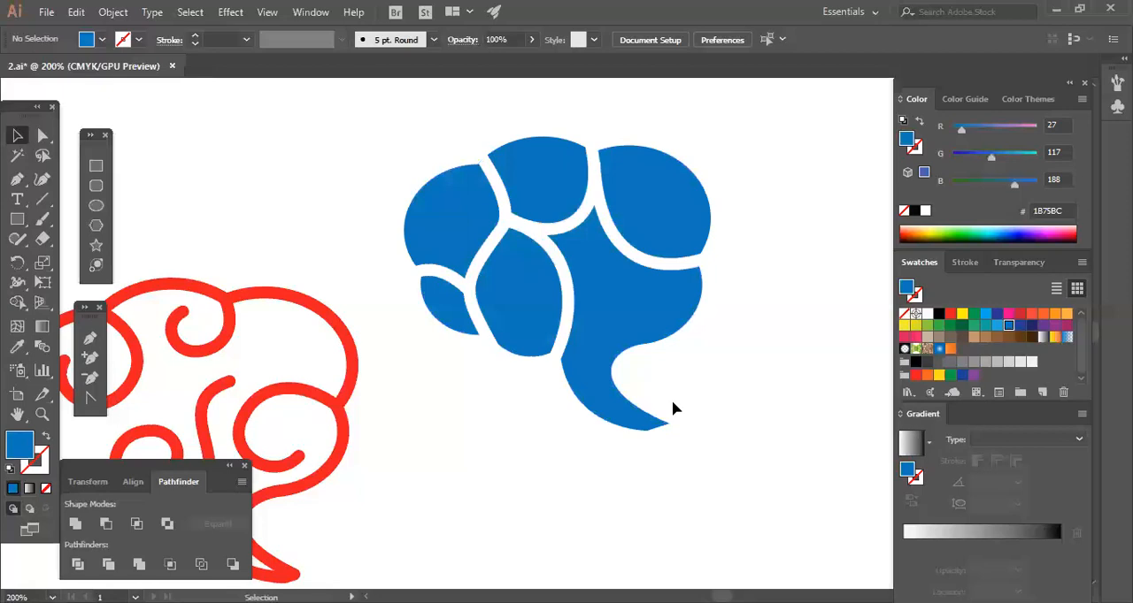
Try green swatches on the solid bubble and settle on the light green 8DC63F as its fill.
click(655, 328)
click(925, 327)
click(772, 443)
click(671, 288)
click(939, 327)
click(715, 341)
click(668, 308)
click(807, 412)
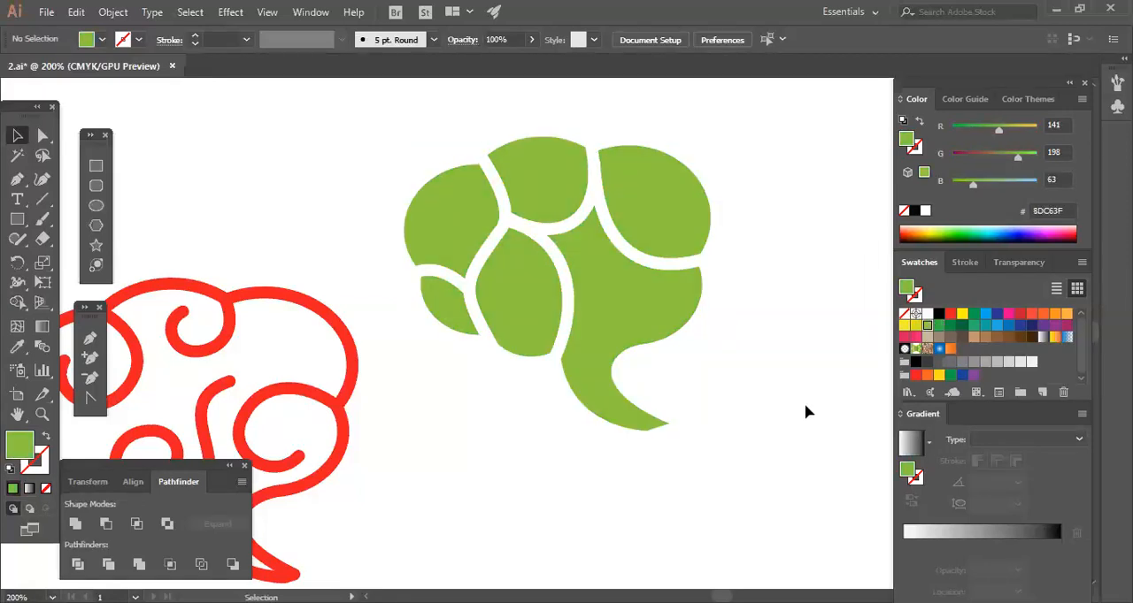
Select all the white dividing curves on the solid green bubble and expand their strokes into filled shapes.
click(563, 274)
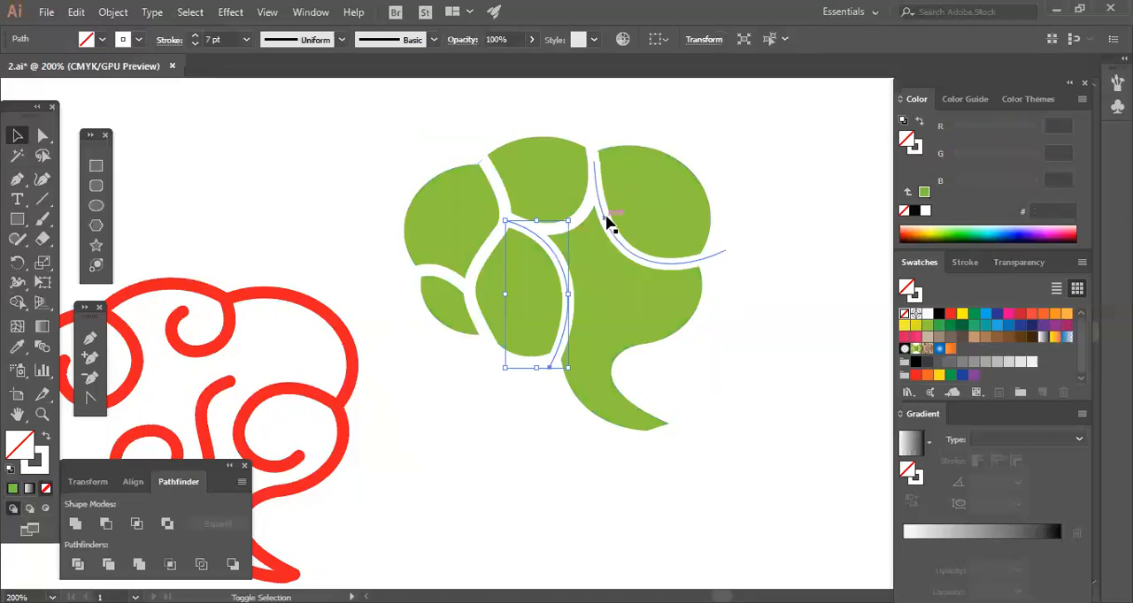
shift+click(607, 223)
shift+click(553, 221)
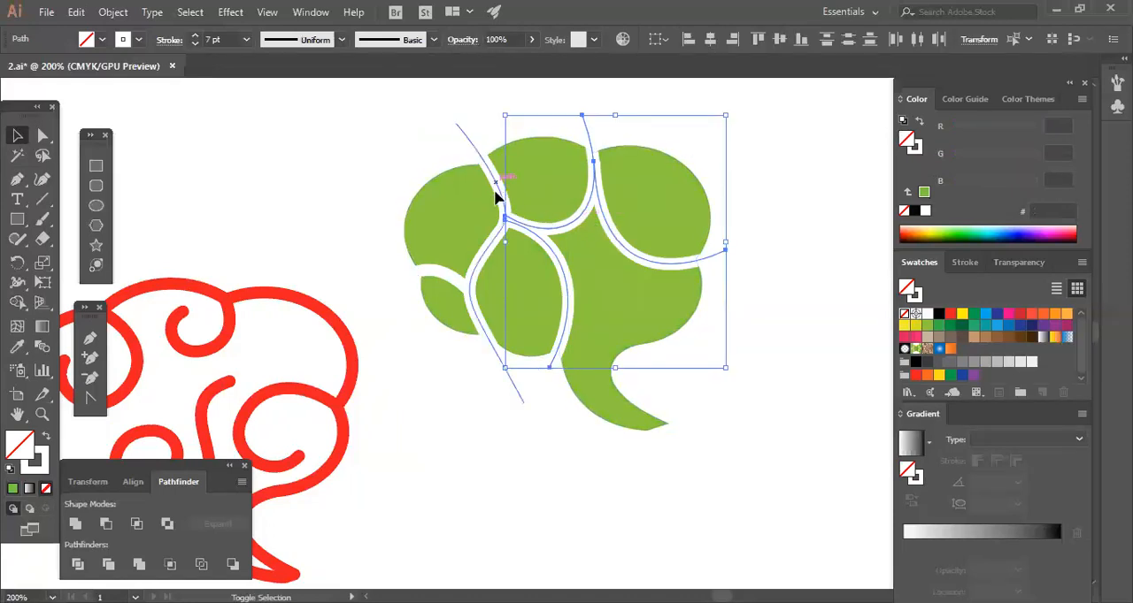
shift+click(412, 278)
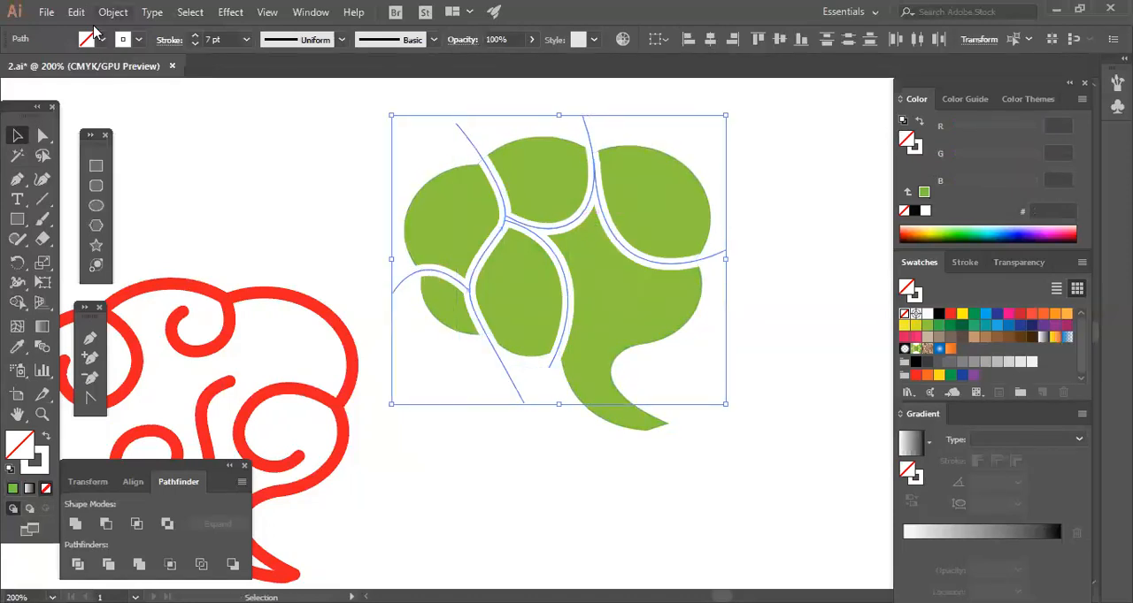
click(112, 12)
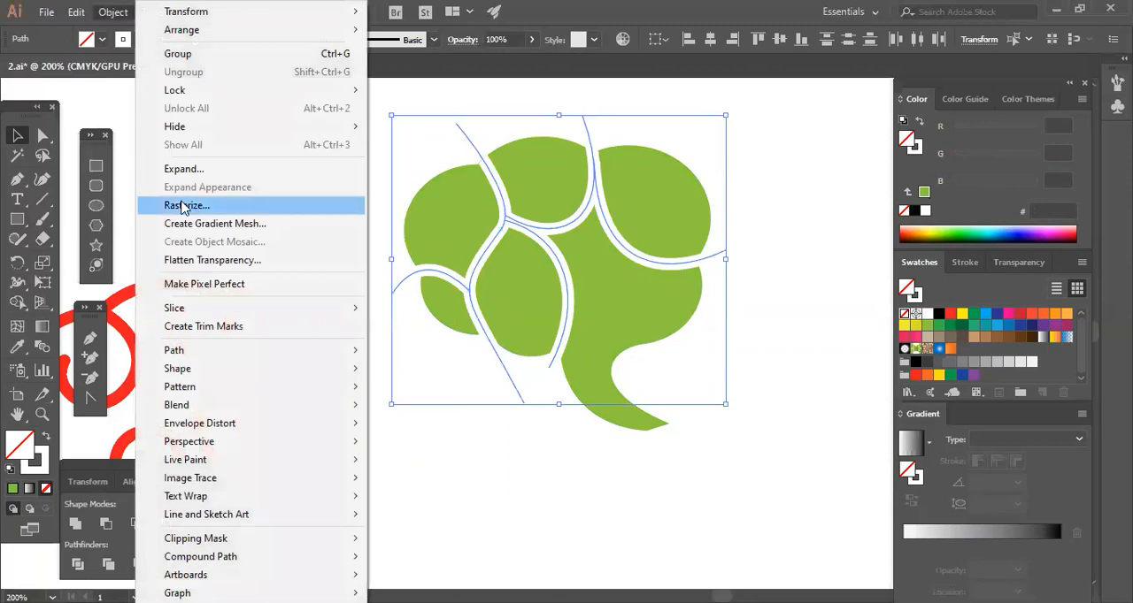
click(521, 399)
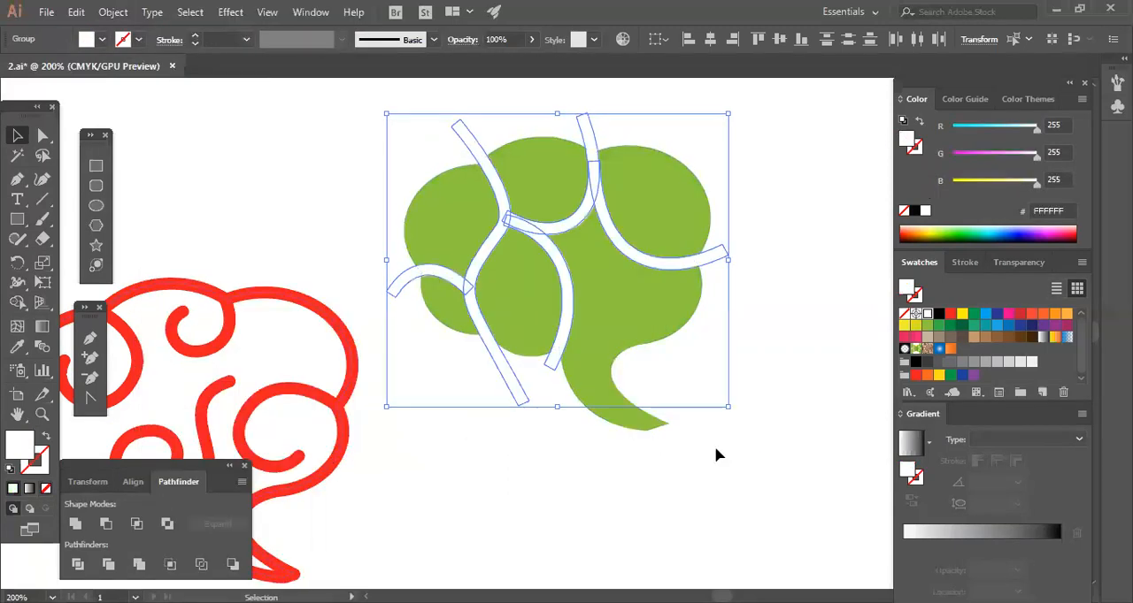
Subtract the expanded white curves from the solid green bubble with Minus Front to cut it into lobes.
click(390, 131)
drag(748, 330, 748, 331)
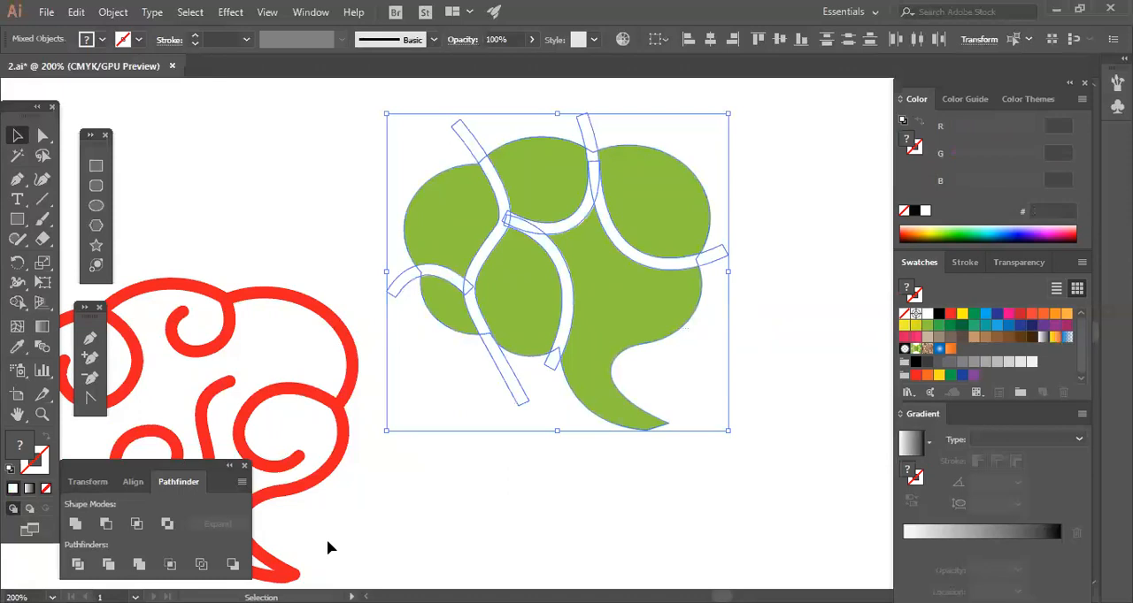
click(105, 528)
click(556, 505)
Scale the segmented green bubble down proportionally about its center to a small icon size.
click(630, 413)
drag(712, 434, 577, 306)
click(623, 399)
click(550, 286)
click(581, 364)
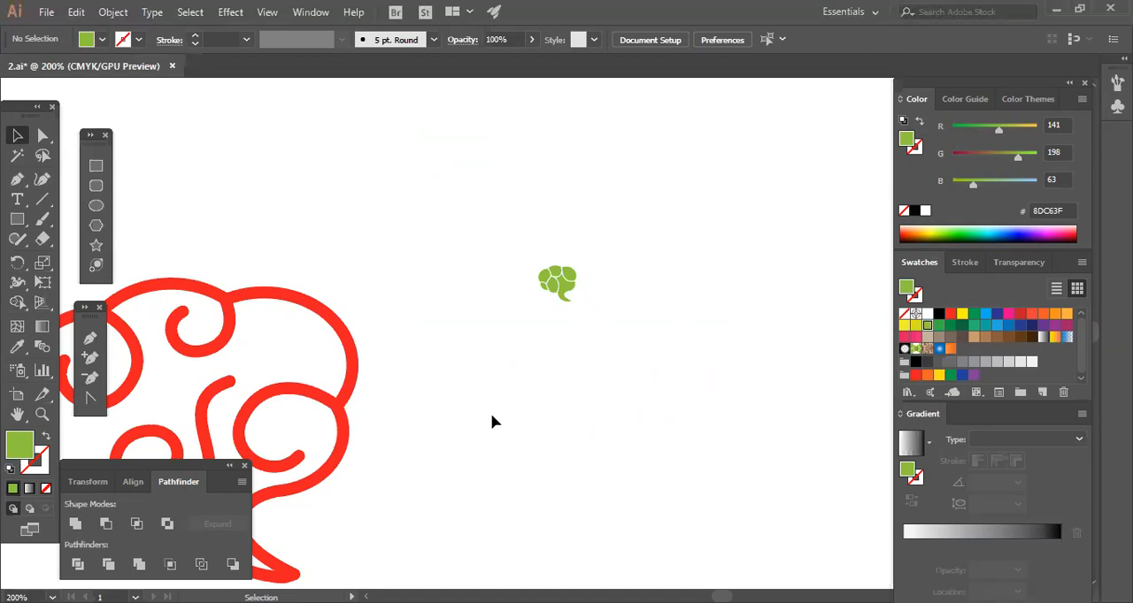
Select the whole red outlined bubble with its spirals and expand its strokes into filled shapes.
scroll(491, 429, down, 2)
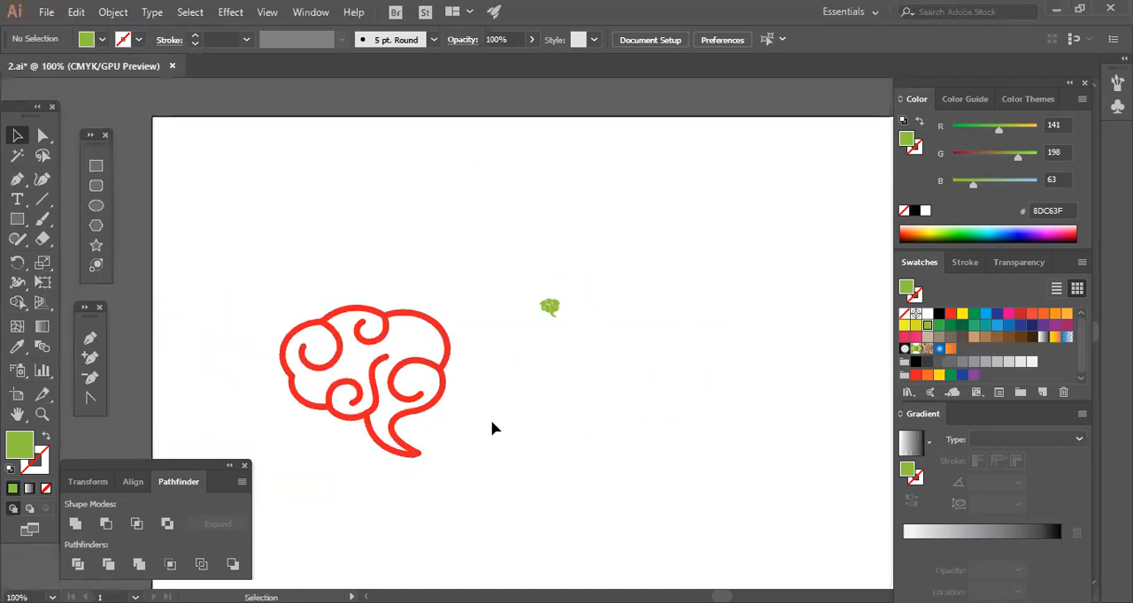
click(422, 371)
drag(254, 276, 465, 492)
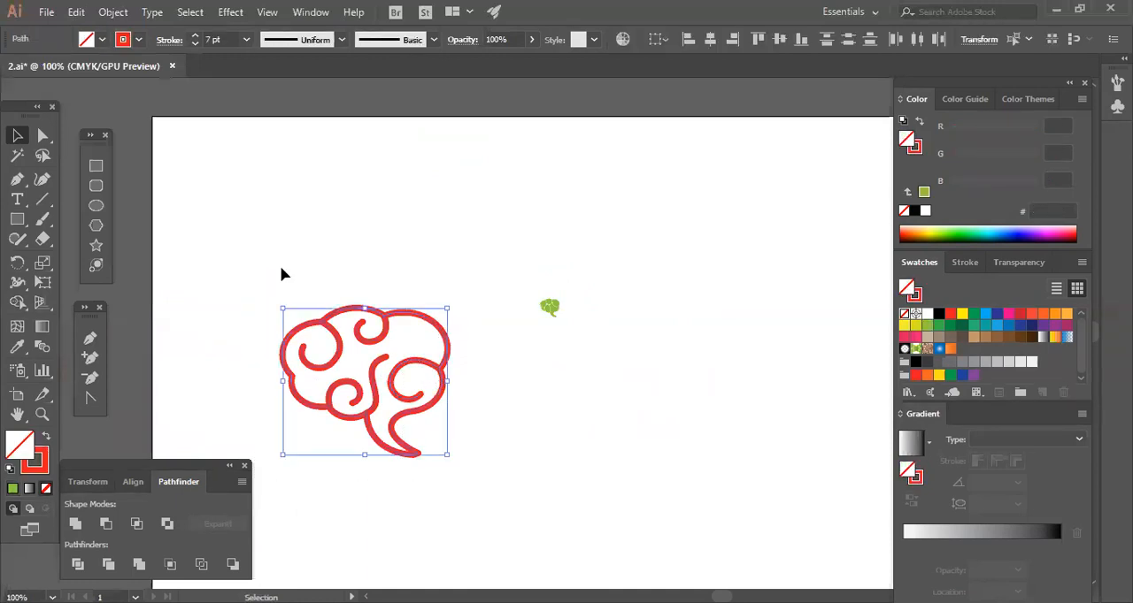
click(113, 12)
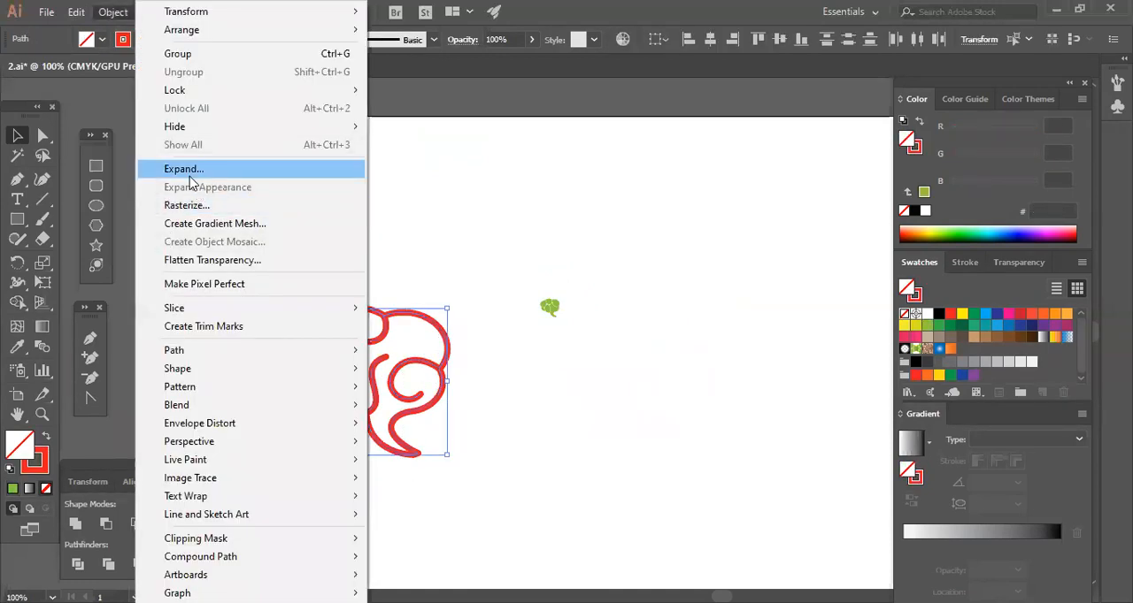
click(191, 181)
click(517, 396)
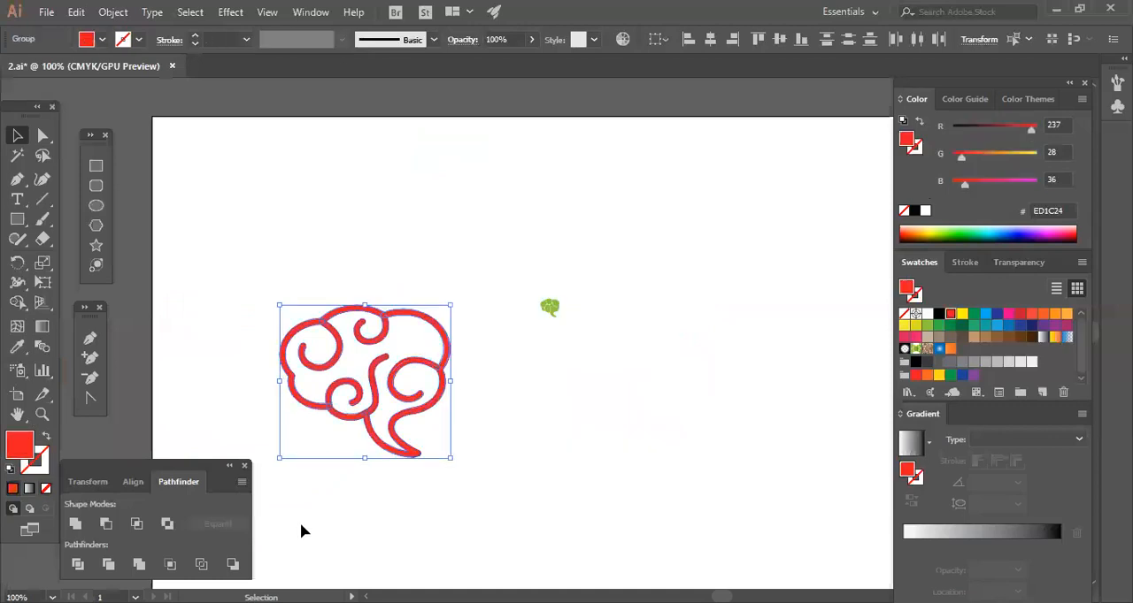
click(372, 501)
Shrink the red outlined bubble proportionally to icon size and move it level with the small green bubble.
click(366, 310)
drag(452, 459, 384, 400)
click(395, 453)
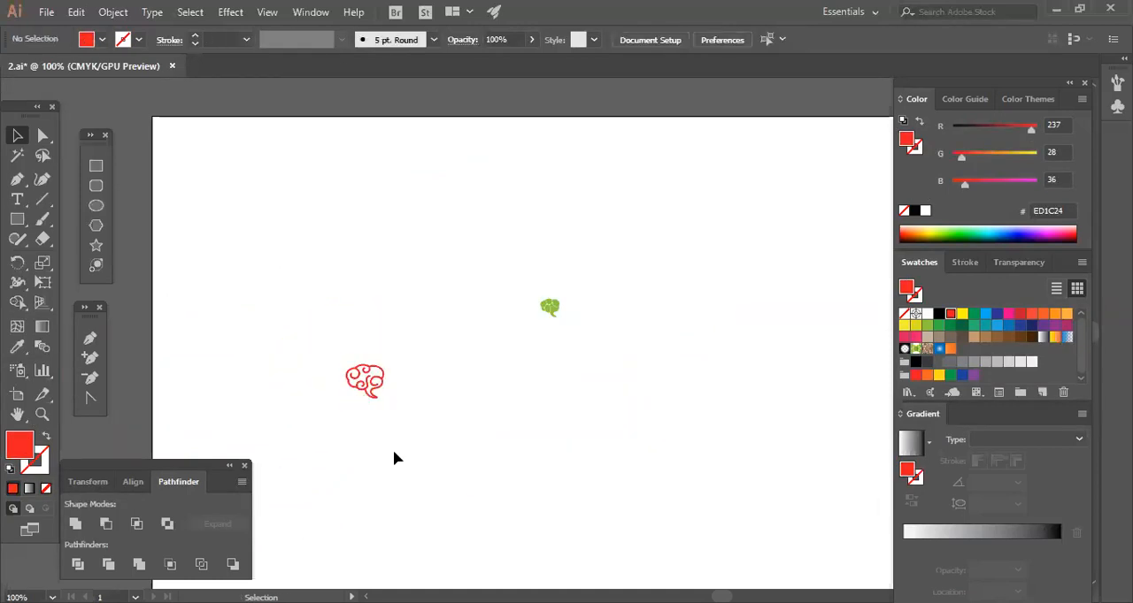
click(369, 389)
drag(427, 322, 428, 312)
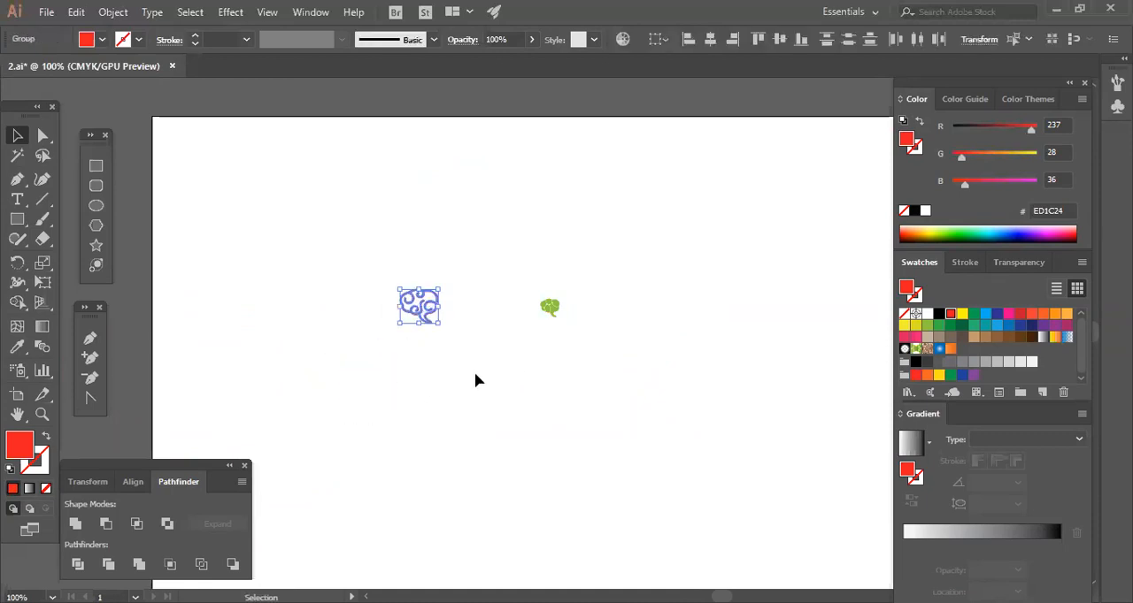
click(474, 374)
Fill the small outlined bubble with the light green 8DC63F.
drag(405, 372, 452, 267)
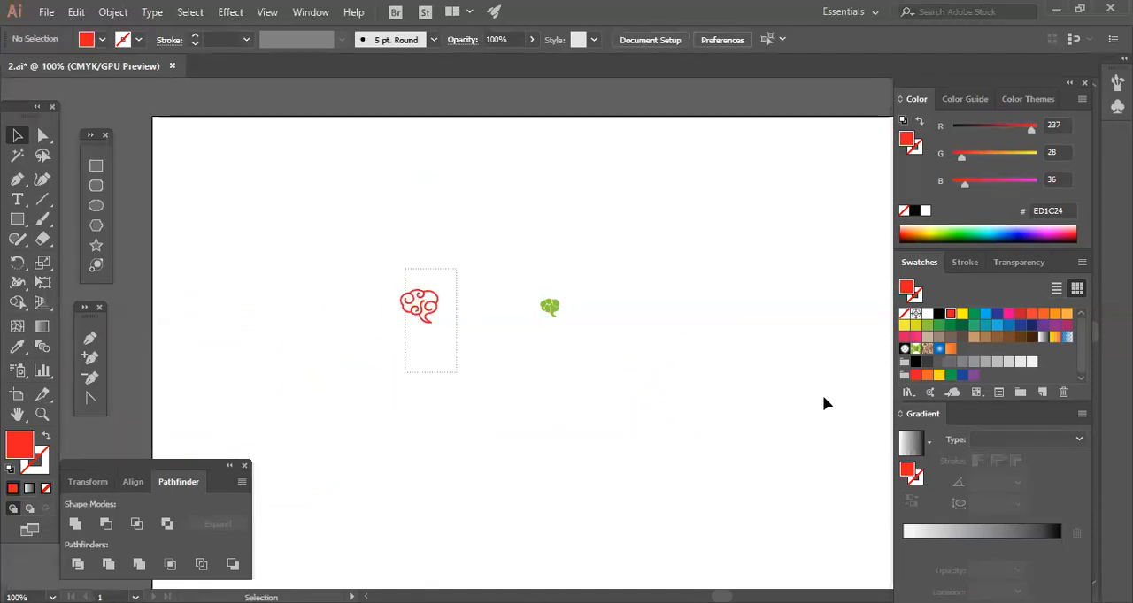
click(927, 324)
click(451, 472)
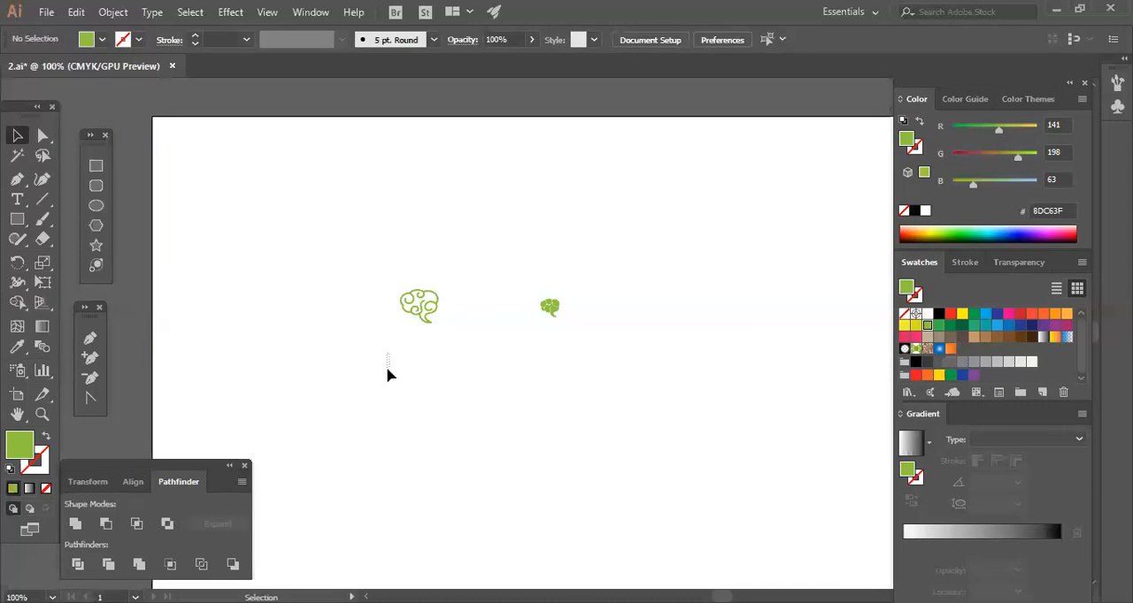
click(422, 309)
right_click(423, 305)
click(465, 410)
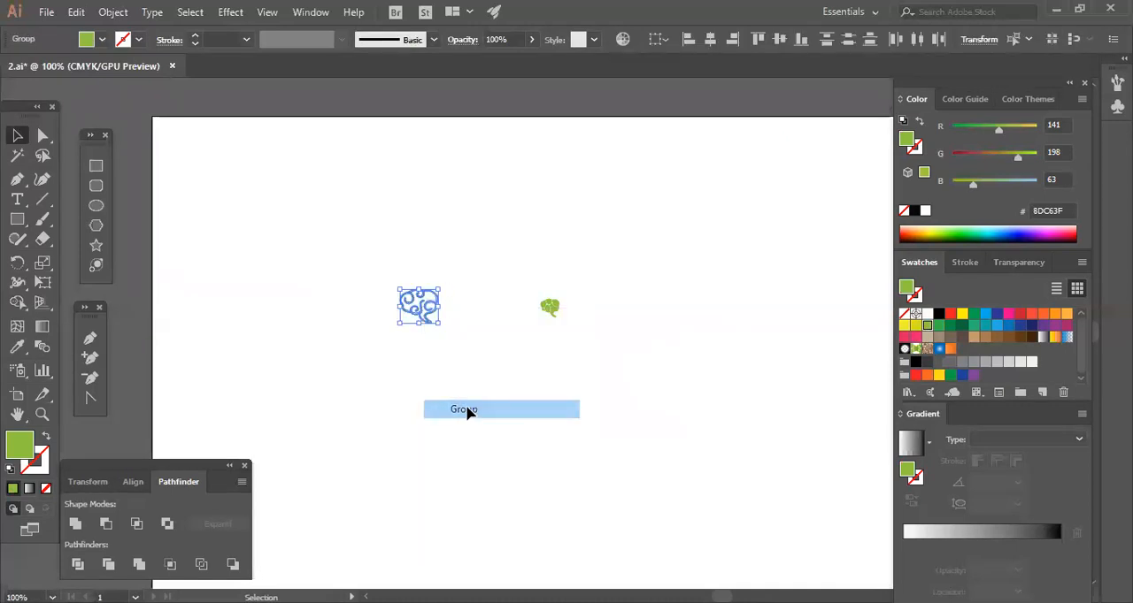
click(537, 361)
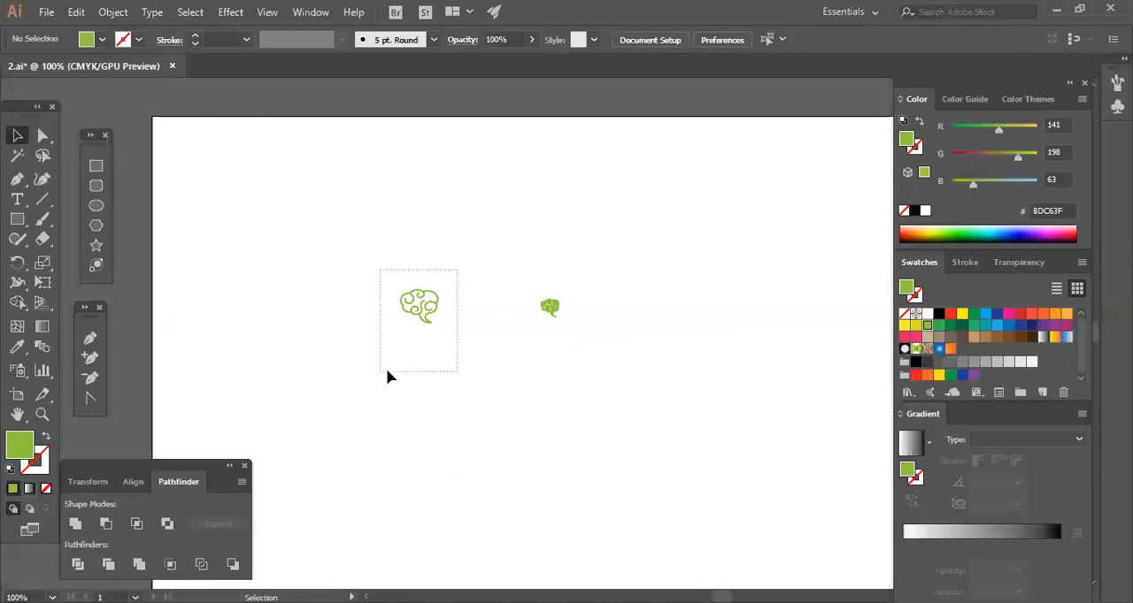
Enlarge the outlined and segmented bubbles proportionally so they form a similarly sized pair side by side.
drag(386, 373, 430, 371)
drag(438, 324, 453, 336)
drag(525, 381, 575, 297)
click(597, 361)
click(442, 347)
drag(423, 325, 442, 313)
click(467, 363)
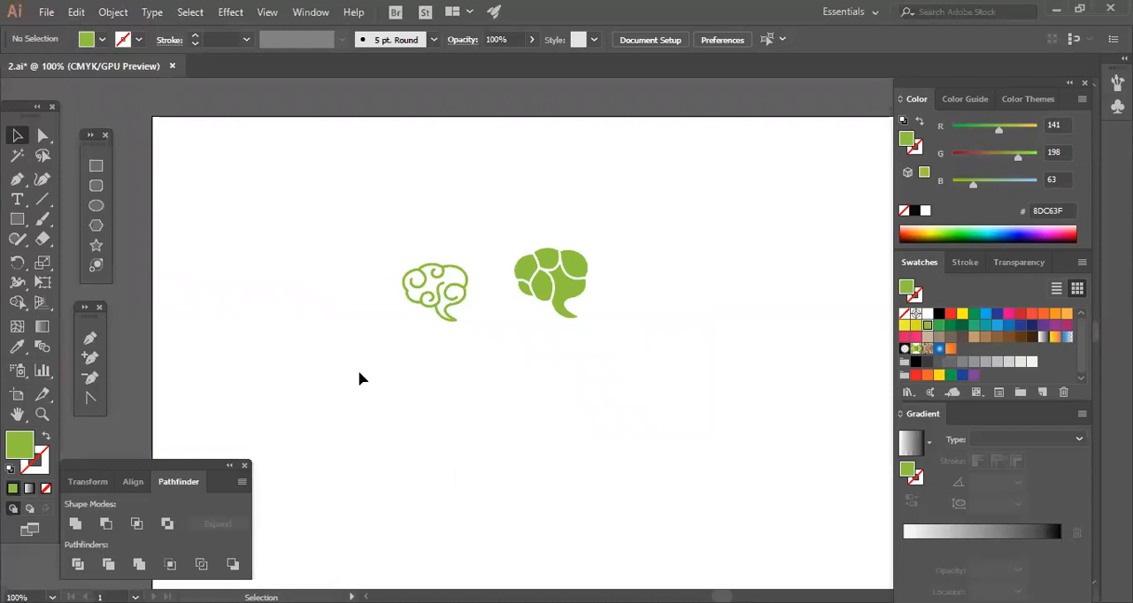
click(576, 309)
drag(589, 324, 579, 315)
Move the two green bubble logos together up to the artboard's upper right area, clearing the working space.
drag(555, 358, 415, 291)
drag(550, 291, 802, 177)
click(768, 258)
drag(719, 177, 802, 169)
click(829, 238)
click(821, 290)
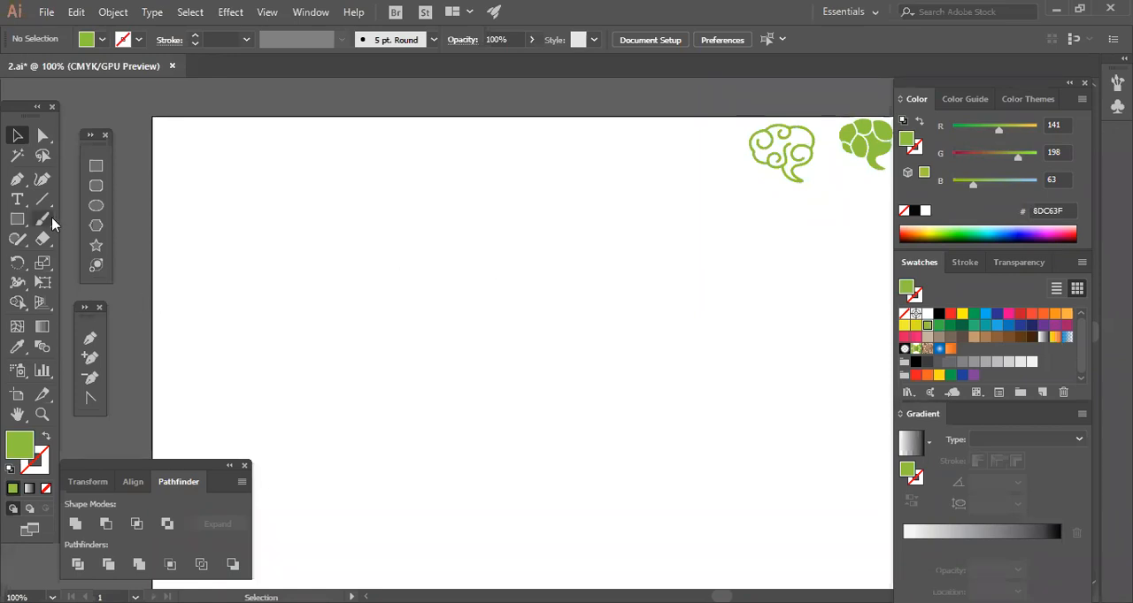
Draw the left half of a green heart with the Pen tool, about 99 px wide and 169 px tall.
click(17, 178)
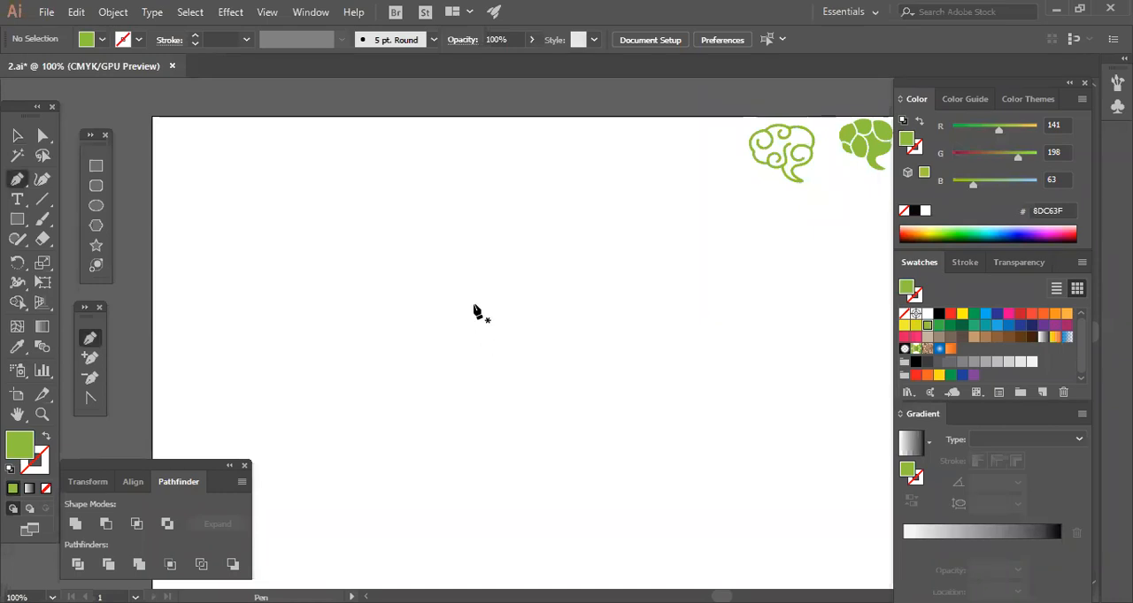
drag(502, 314, 404, 252)
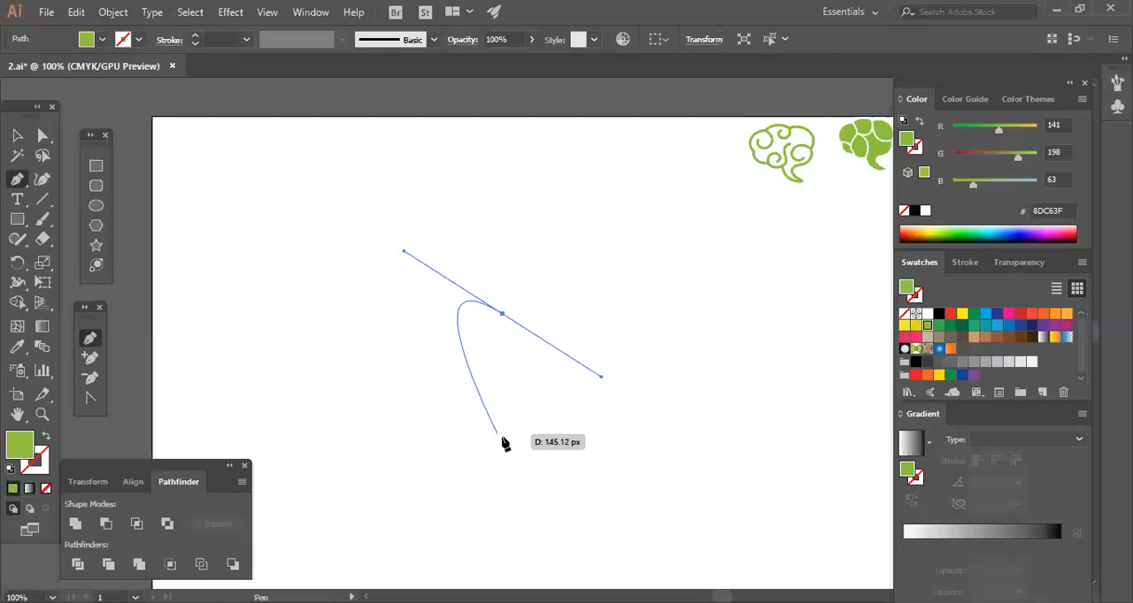
drag(502, 438, 623, 484)
click(17, 134)
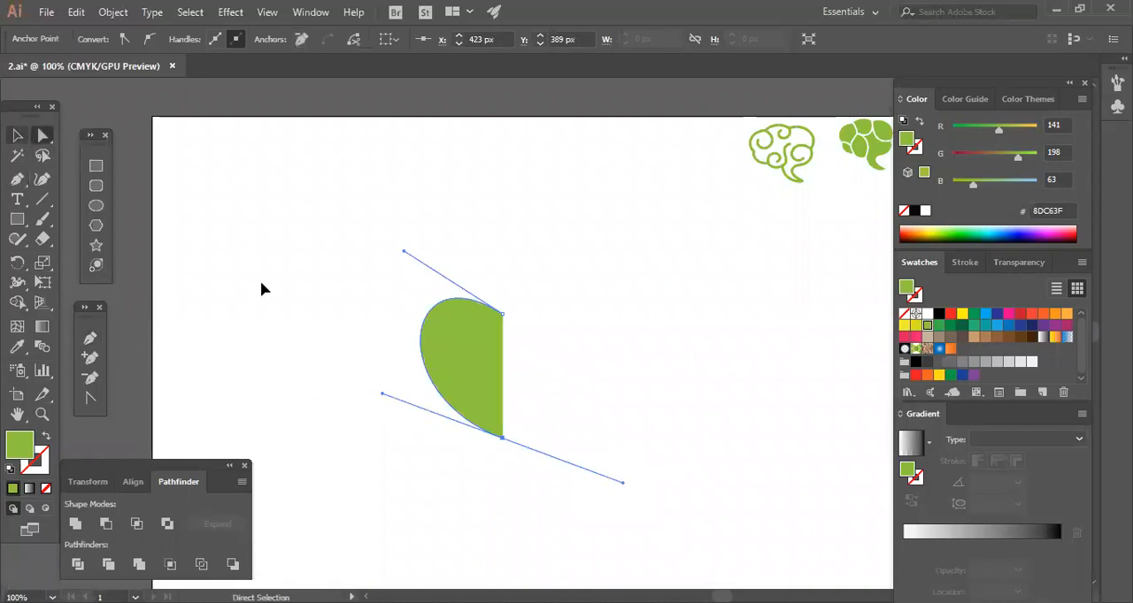
click(265, 283)
drag(470, 353, 443, 323)
click(248, 200)
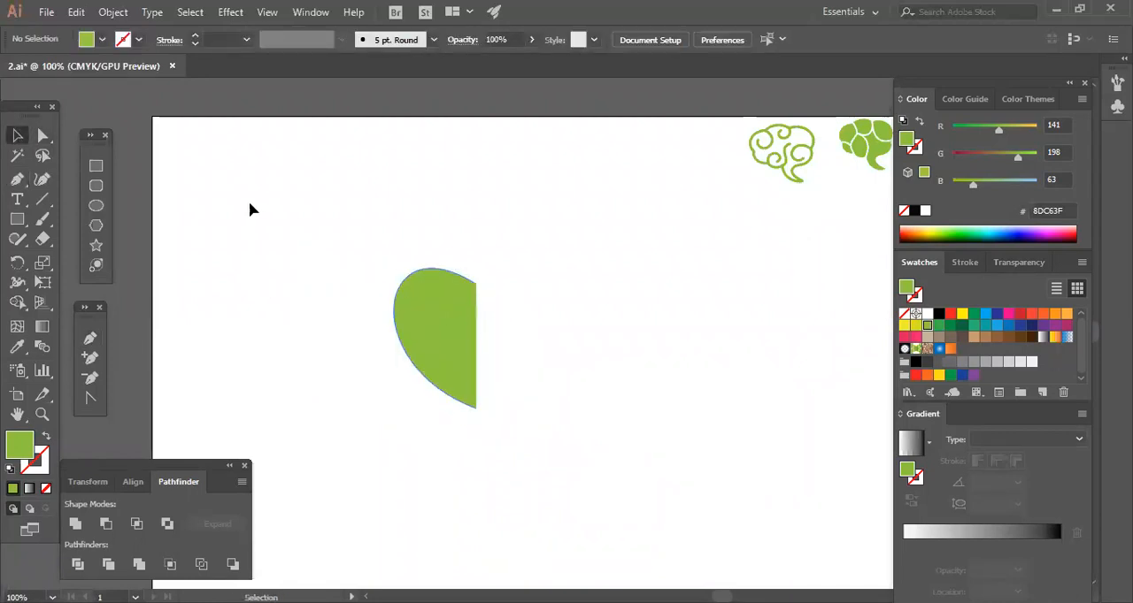
Adjust the top anchor's curve handle to narrow the half heart to about 86 px wide.
click(45, 138)
click(403, 293)
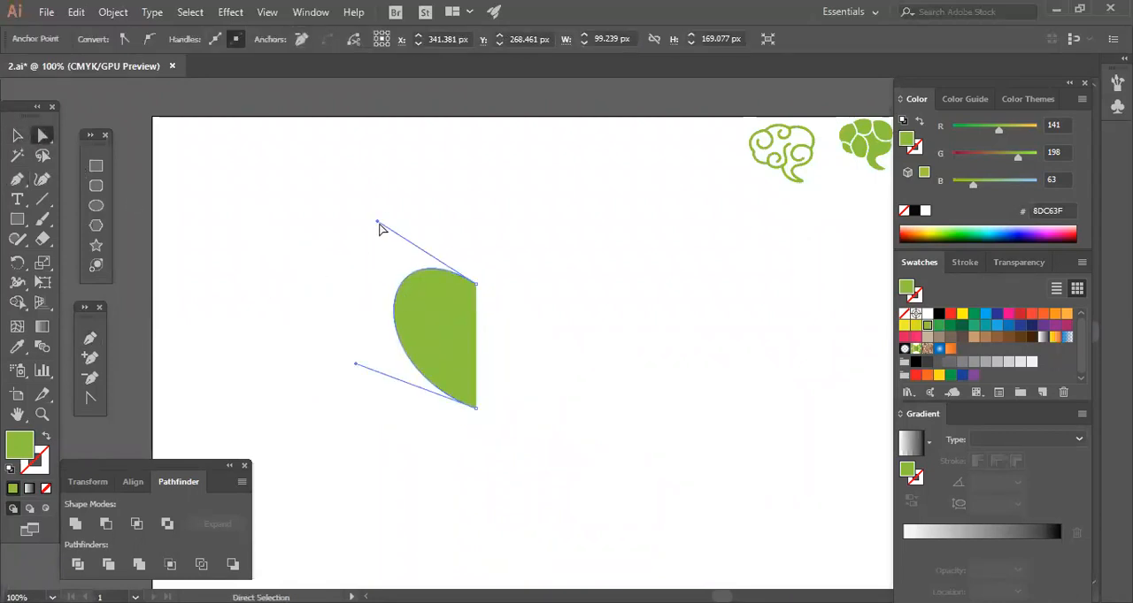
drag(378, 223, 413, 228)
click(551, 294)
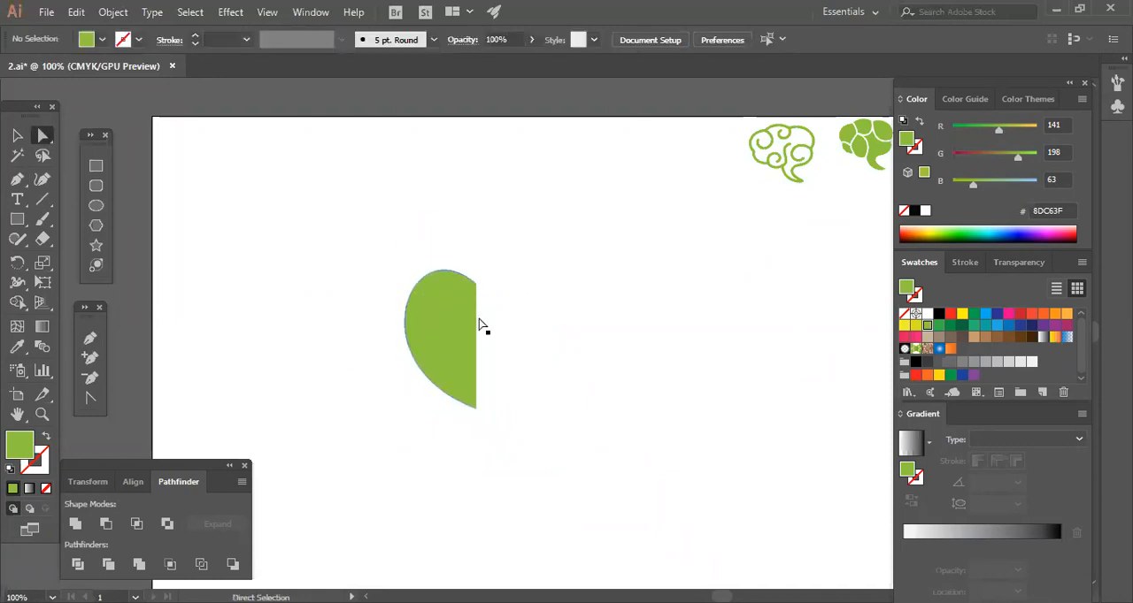
click(407, 327)
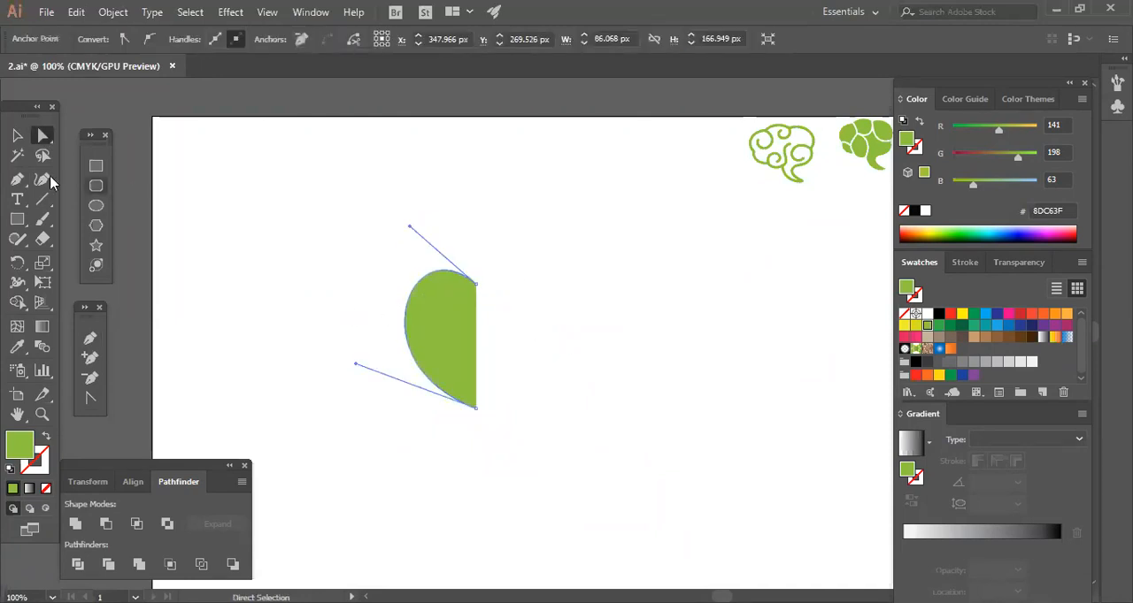
Duplicate the half heart horizontally and reflect the copy across the vertical axis.
click(16, 135)
click(345, 265)
drag(450, 330, 496, 330)
right_click(496, 336)
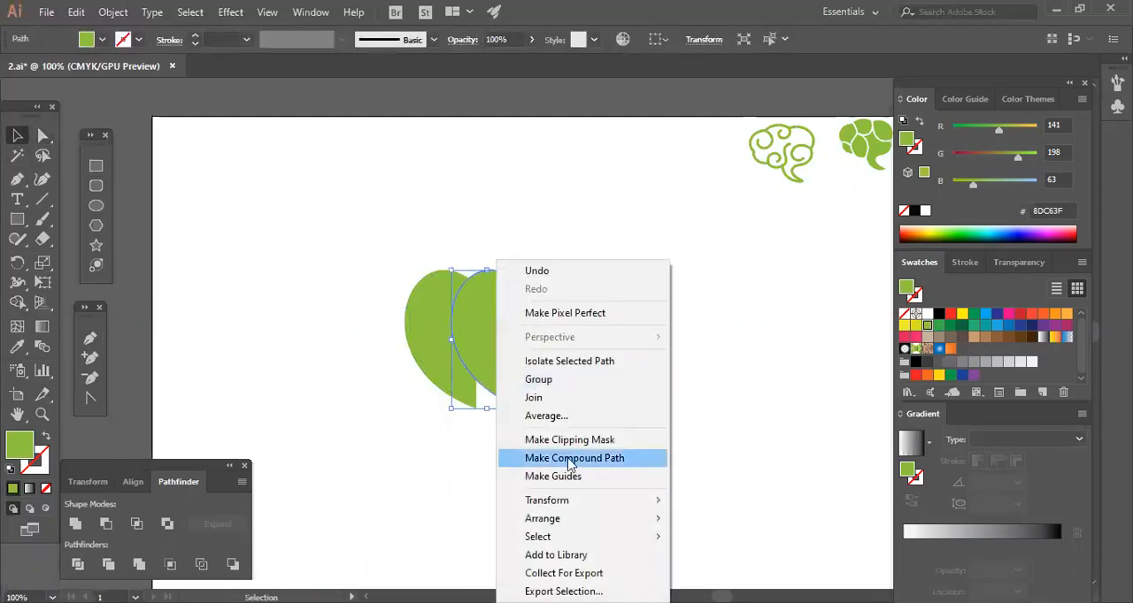
mouse_move(562, 522)
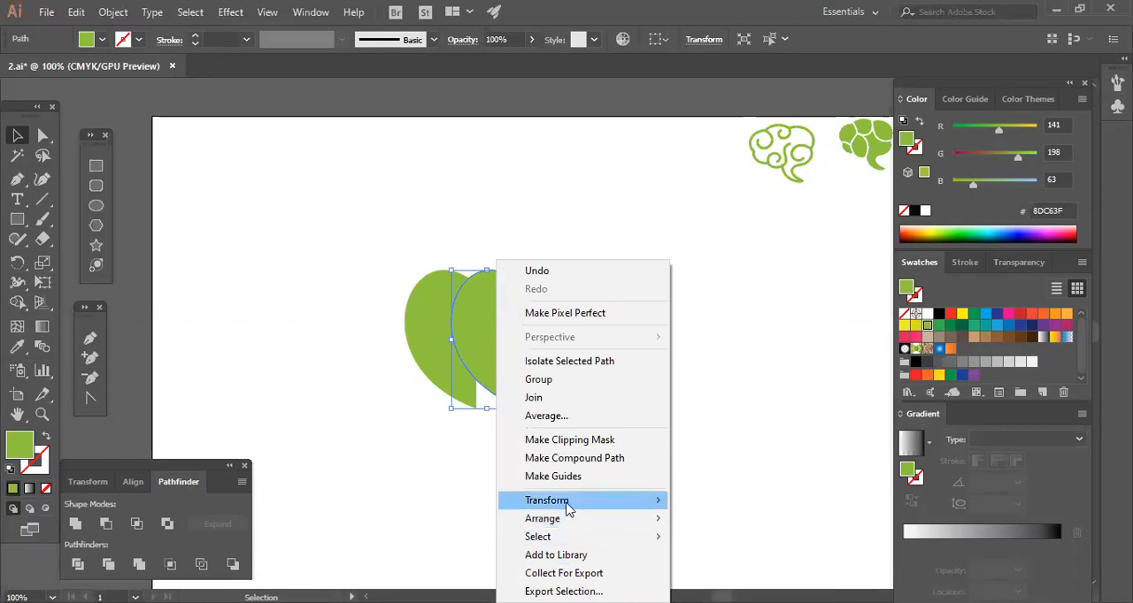
mouse_move(505, 504)
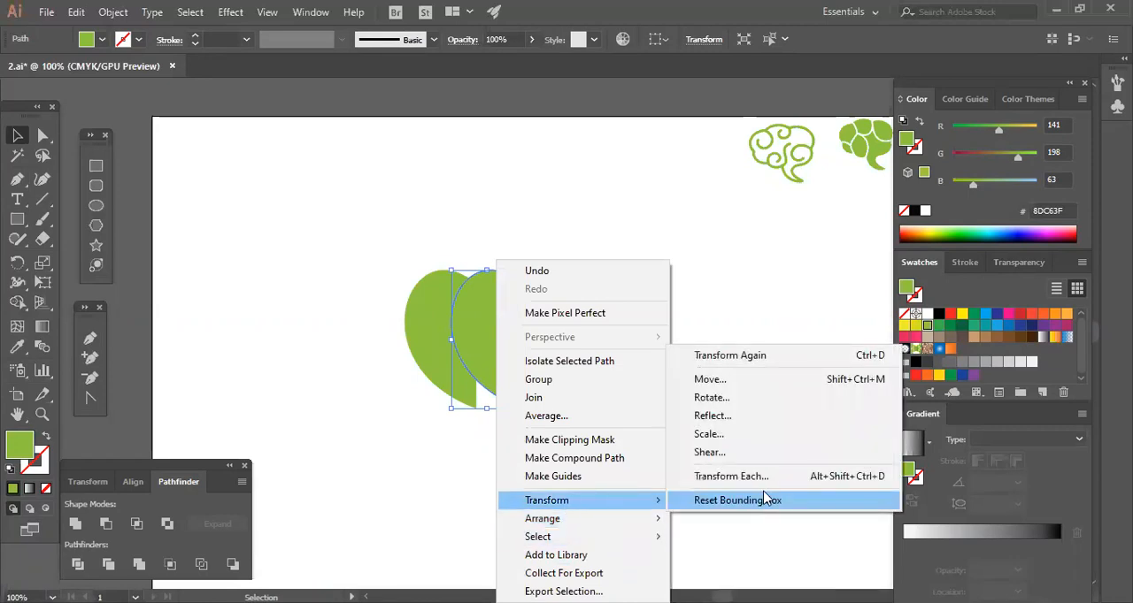
click(711, 419)
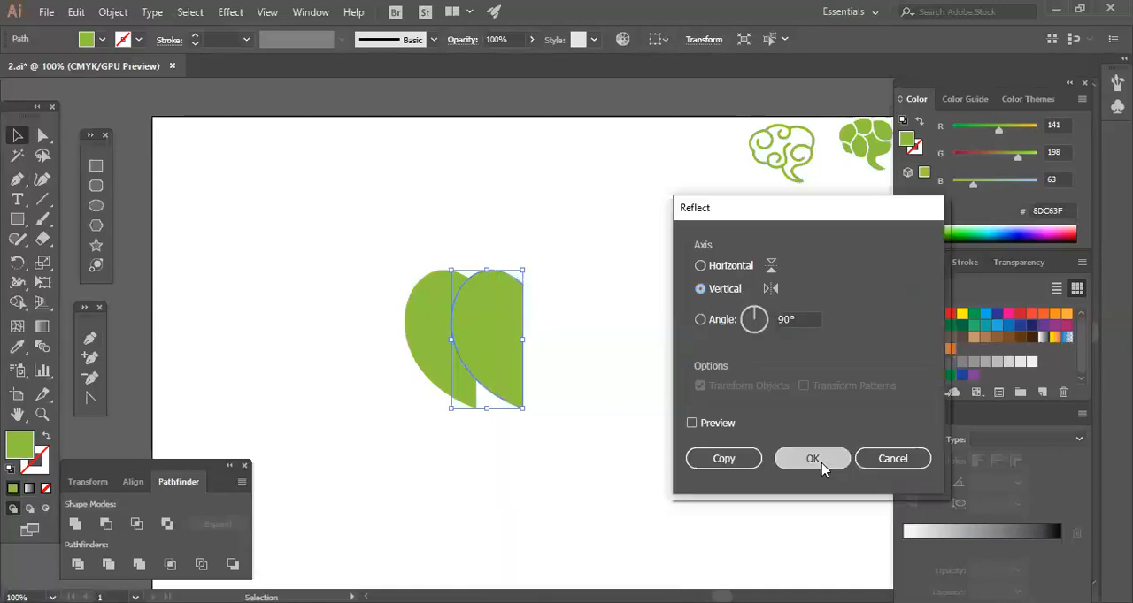
click(822, 468)
Move the mirrored half against the original's straight edge to complete the heart.
mouse_move(509, 352)
mouse_down()
mouse_move(548, 353)
mouse_move(517, 346)
mouse_up()
click(623, 379)
click(623, 384)
drag(462, 438, 584, 360)
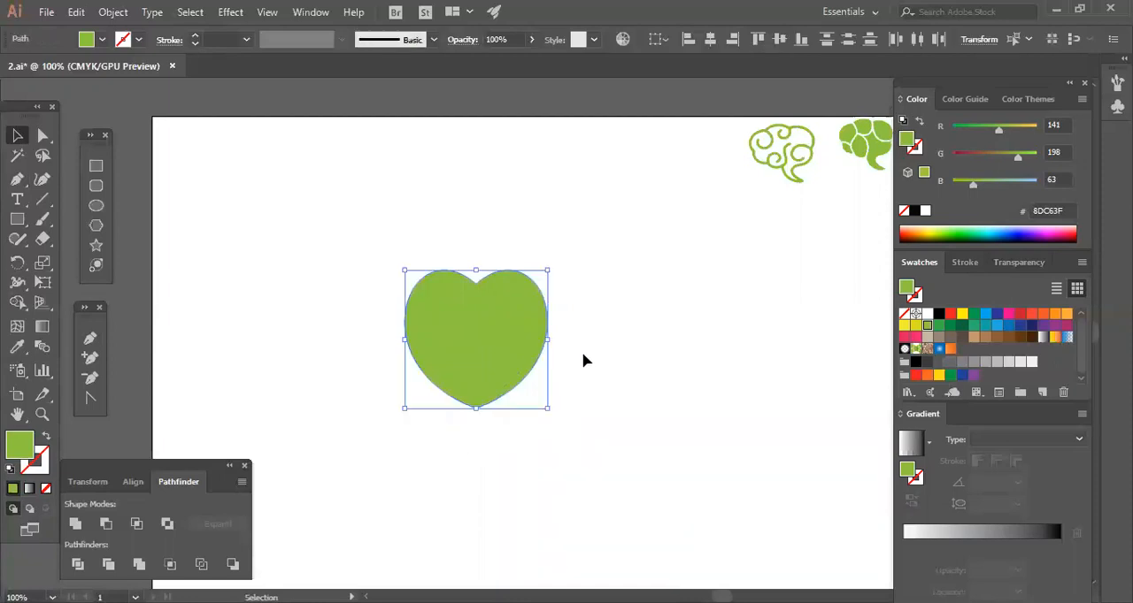
click(620, 406)
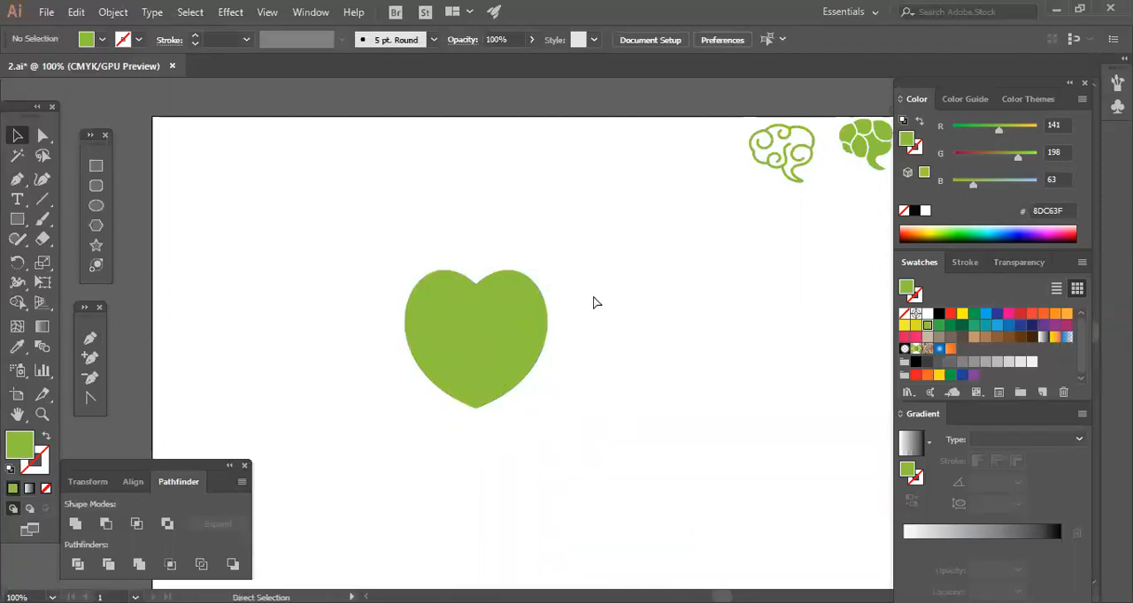
Reshape the heart's left half through its curve handles, giving it a higher, fuller lobe and a straighter taper to the point.
key(ctrl+plus)
key(ctrl+plus)
drag(719, 315, 835, 316)
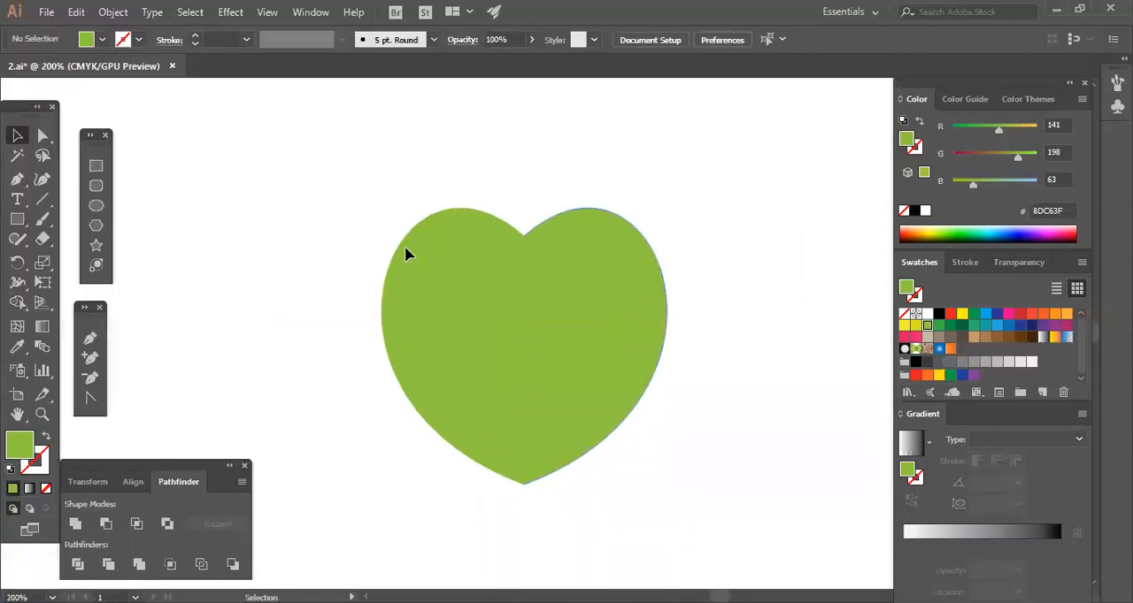
drag(405, 246, 470, 344)
key(a)
drag(283, 396, 272, 340)
click(360, 416)
click(379, 319)
drag(270, 338, 261, 321)
click(699, 472)
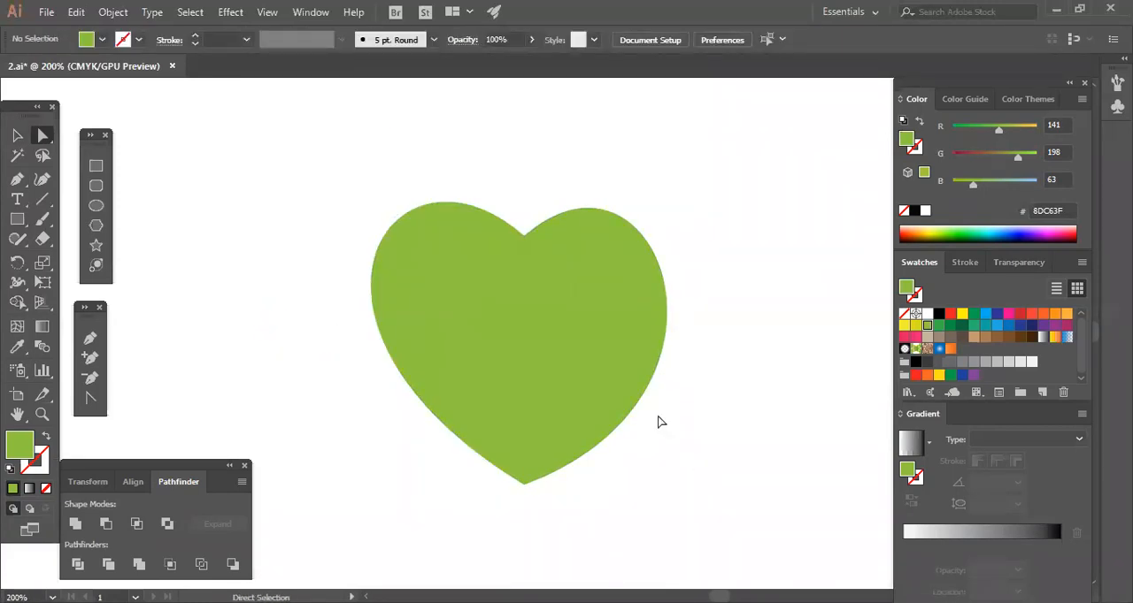
Delete the right half of the heart.
click(630, 389)
key(Delete)
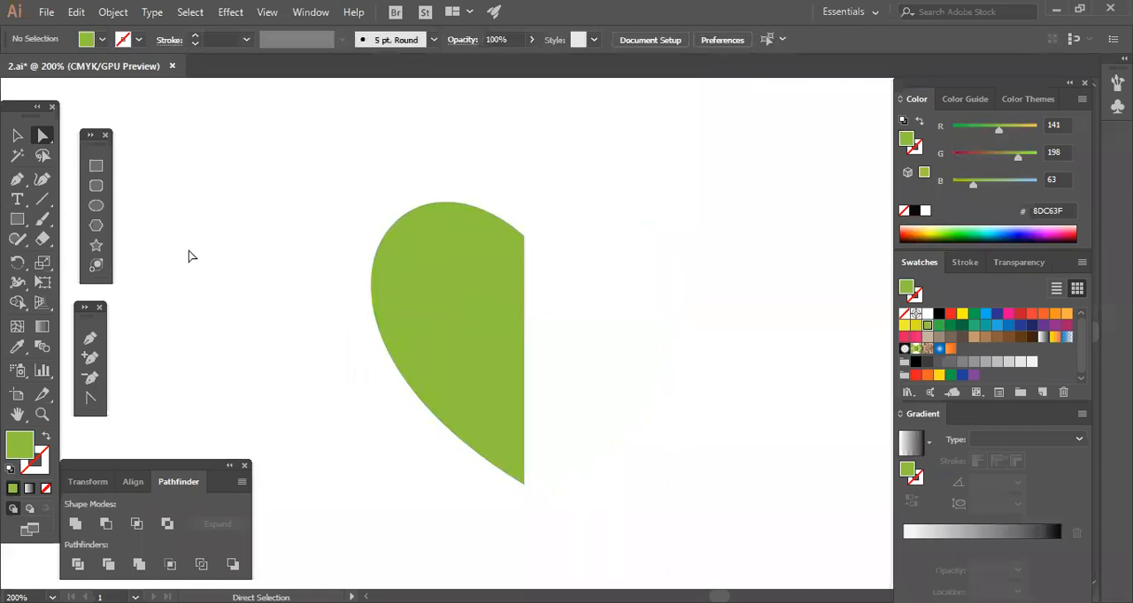
Reflect a copy of the half heart across the vertical axis and place it against the straight edge to complete the heart.
click(17, 135)
right_click(395, 262)
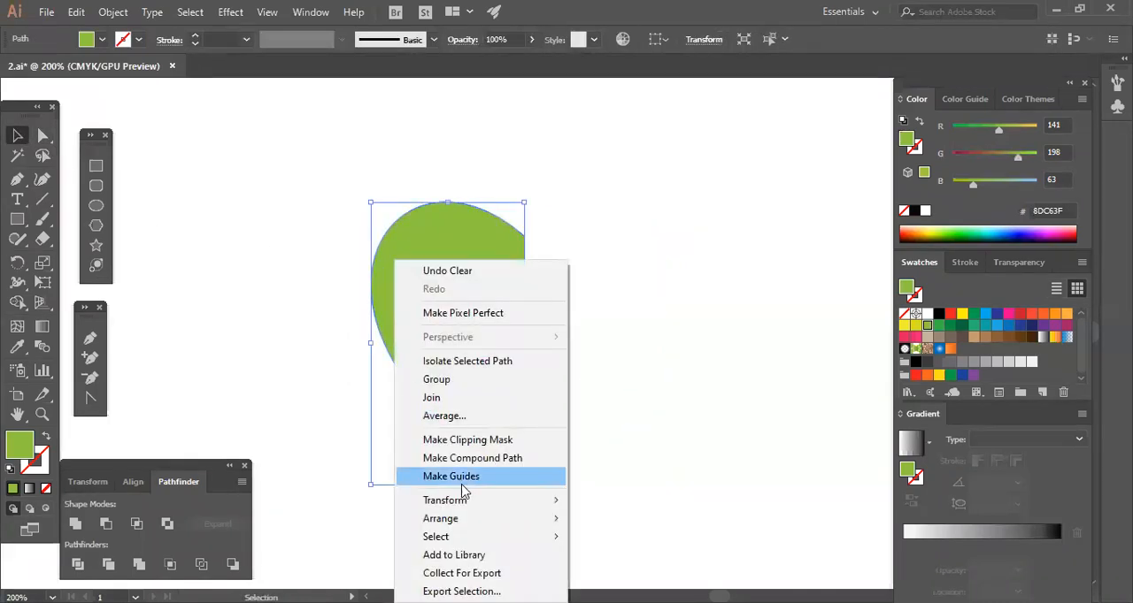
mouse_move(458, 503)
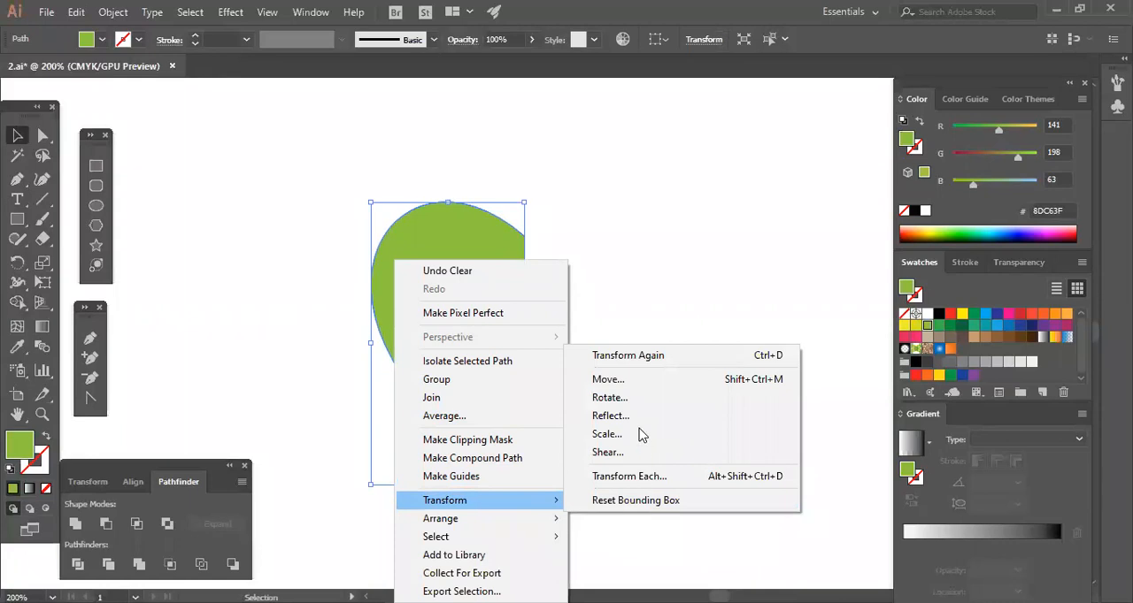
click(609, 415)
click(735, 465)
drag(526, 345, 614, 370)
click(404, 518)
drag(404, 518, 715, 430)
click(714, 424)
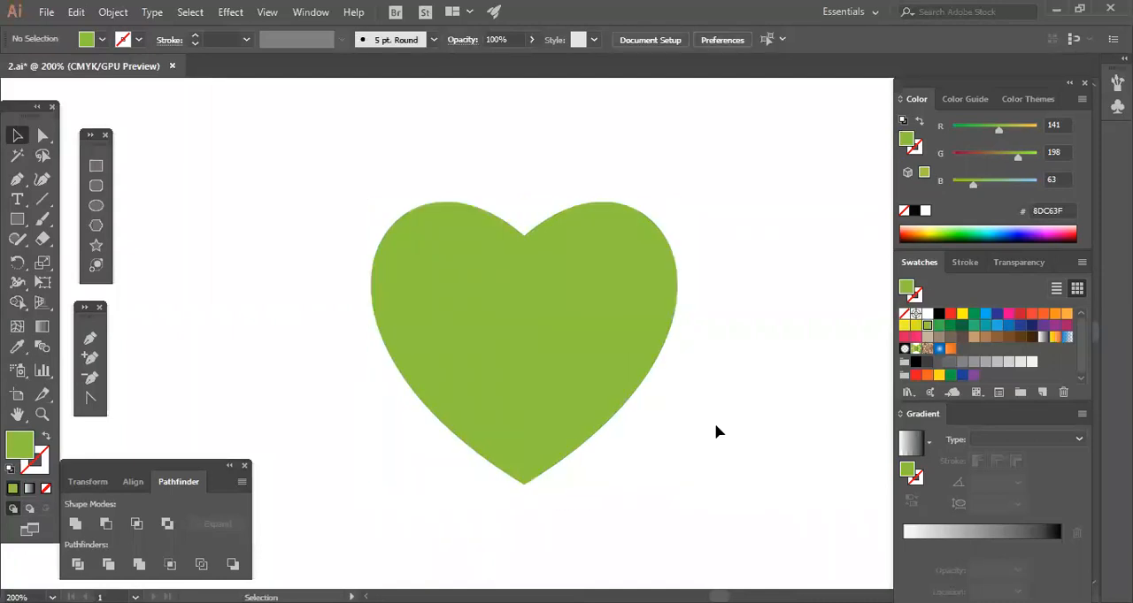
Duplicate the heart, keeping one at the artboard's upper-left corner and placing the other in the artboard's open area.
key(ctrl+minus)
key(ctrl+minus)
drag(574, 357, 292, 208)
click(418, 346)
drag(249, 298, 335, 178)
drag(206, 298, 354, 184)
drag(283, 184, 230, 130)
drag(347, 256, 675, 383)
drag(428, 433, 571, 361)
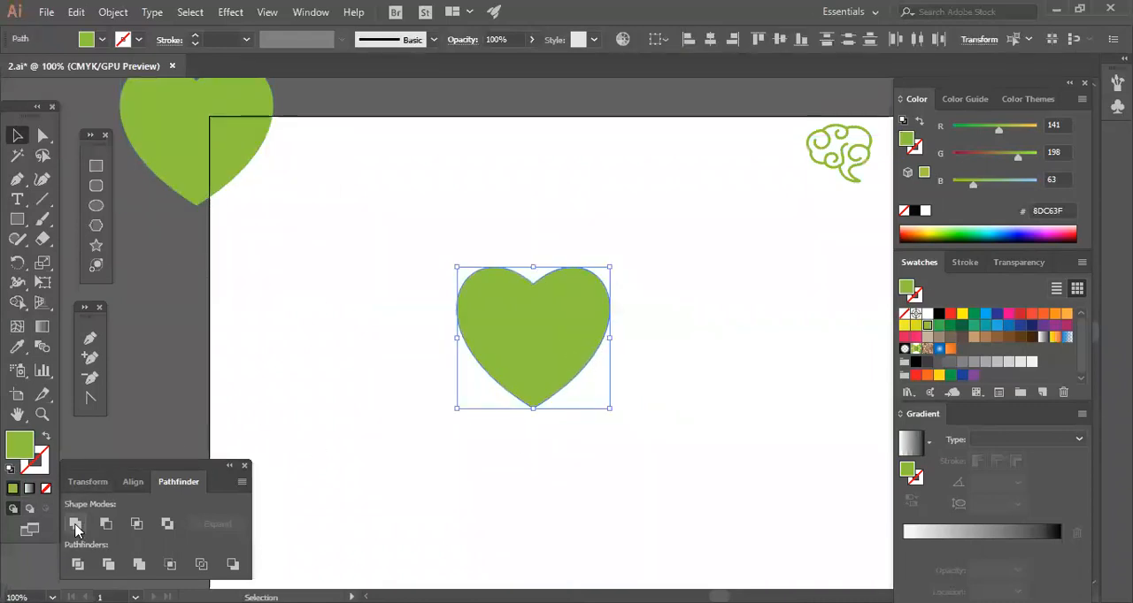
click(550, 432)
drag(559, 330, 597, 330)
click(555, 452)
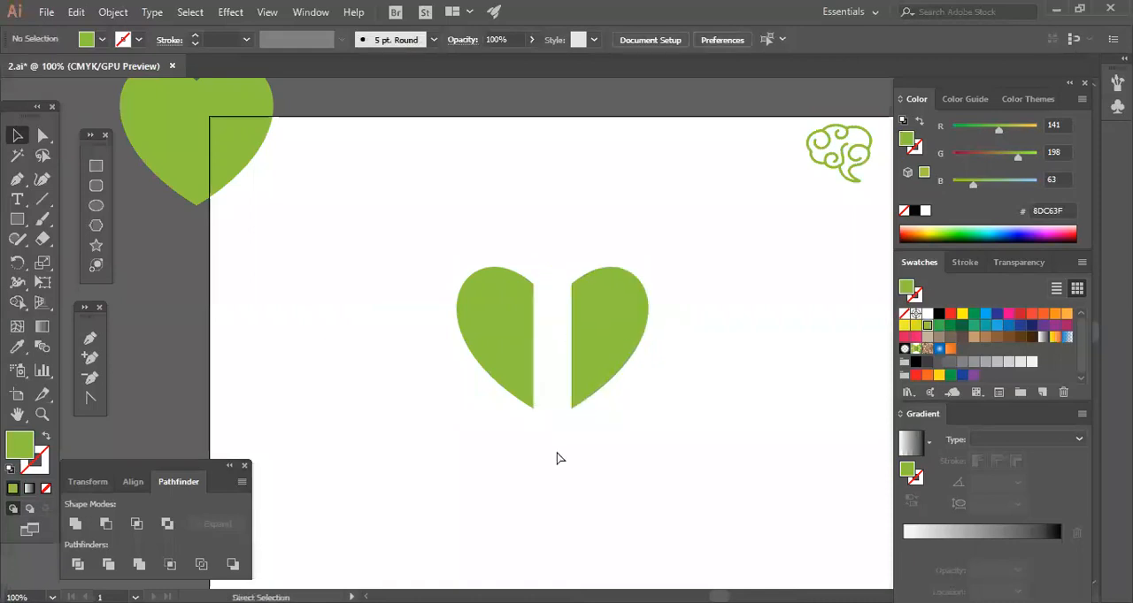
key(ctrl+z)
key(ctrl+z)
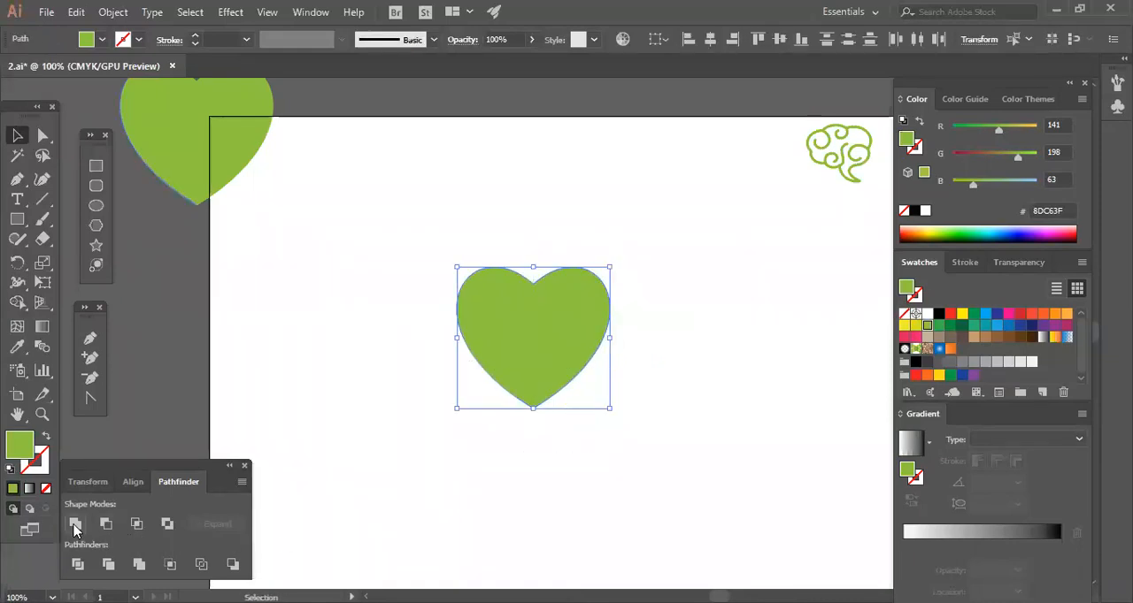
Unite the two halves into a single heart shape and shift it slightly on the artboard.
click(75, 526)
click(503, 524)
drag(604, 329, 559, 346)
click(648, 402)
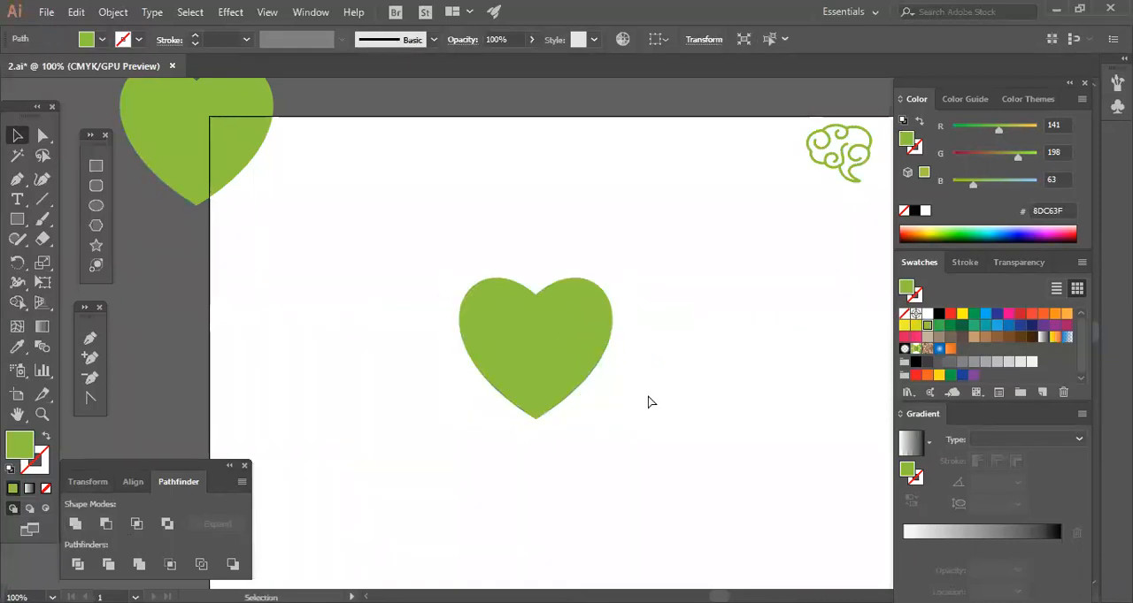
Enlarge the united heart proportionally and move it up and to the left.
key(ctrl+plus)
drag(700, 419, 491, 339)
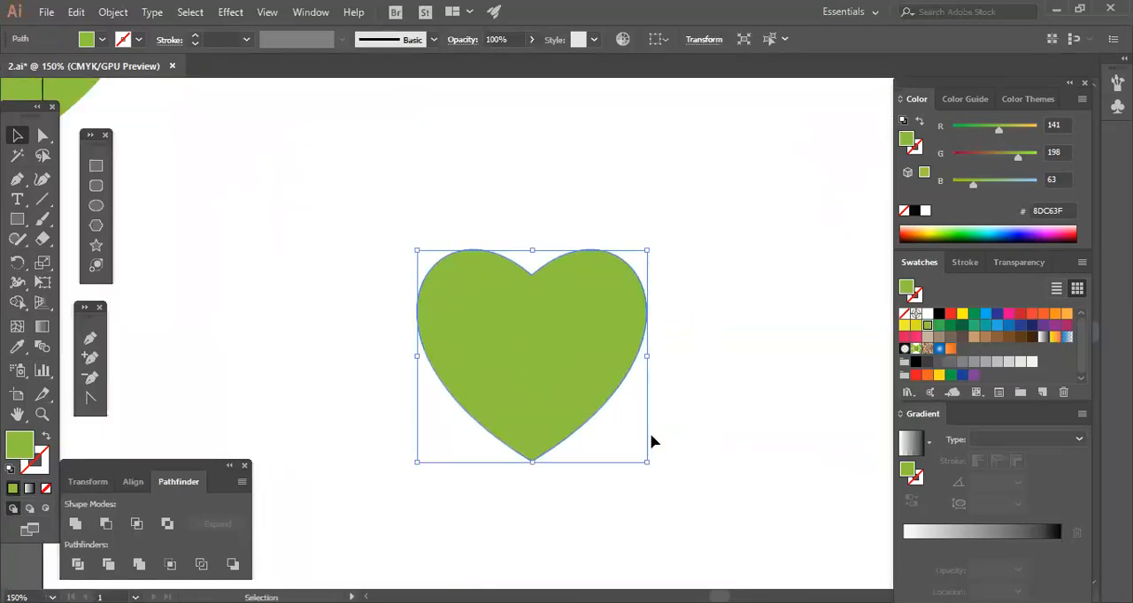
drag(648, 360, 673, 370)
drag(559, 348, 518, 301)
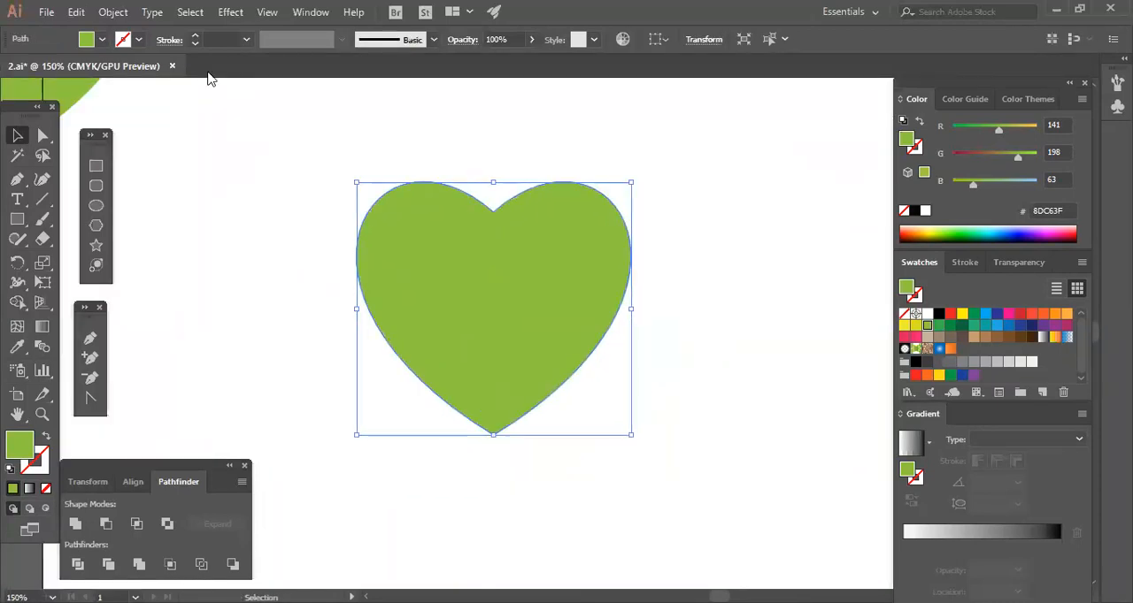
Swap the heart's fill and stroke to leave a green outline, and set the stroke weight to 14 pt.
click(47, 436)
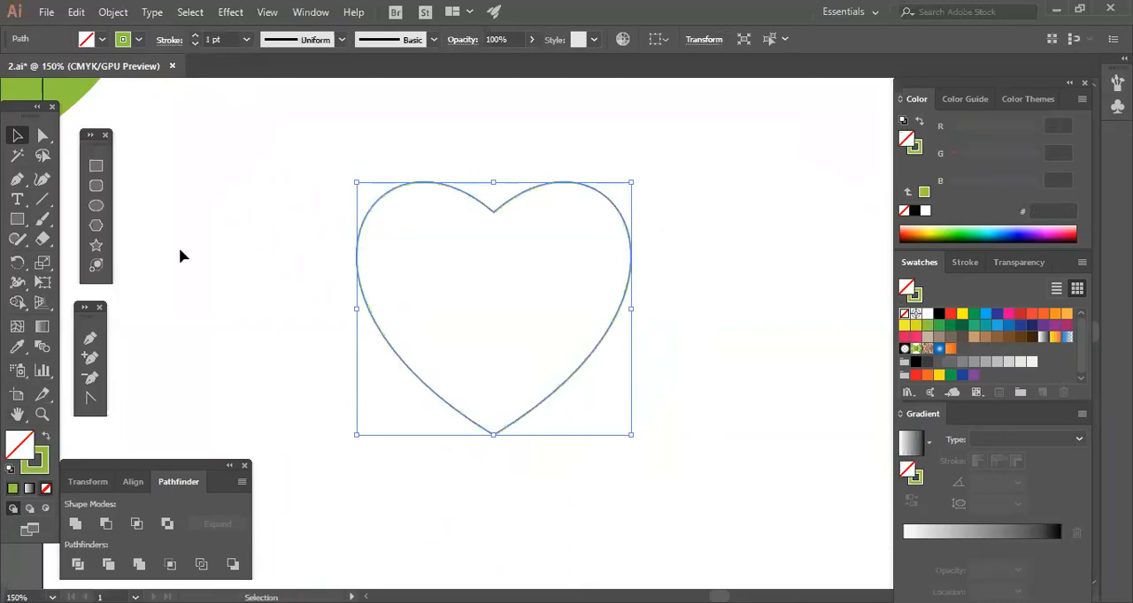
click(195, 36)
click(196, 36)
click(196, 37)
click(195, 37)
click(196, 36)
click(196, 36)
click(195, 37)
click(196, 36)
click(196, 36)
click(195, 37)
click(195, 36)
click(195, 36)
click(195, 36)
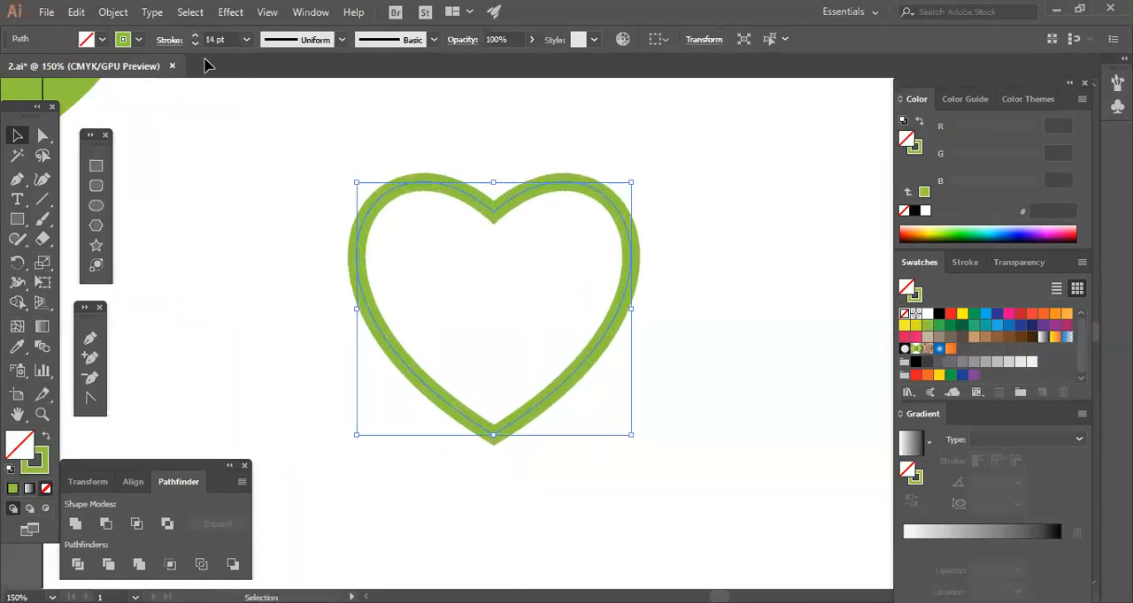
click(727, 362)
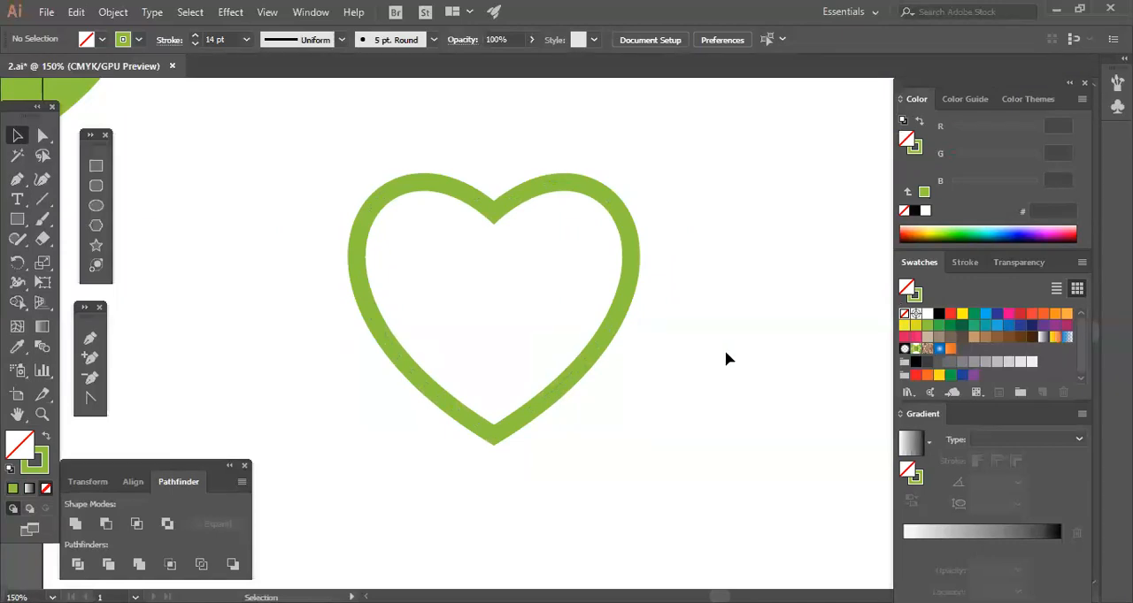
drag(569, 292, 683, 340)
drag(490, 277, 661, 383)
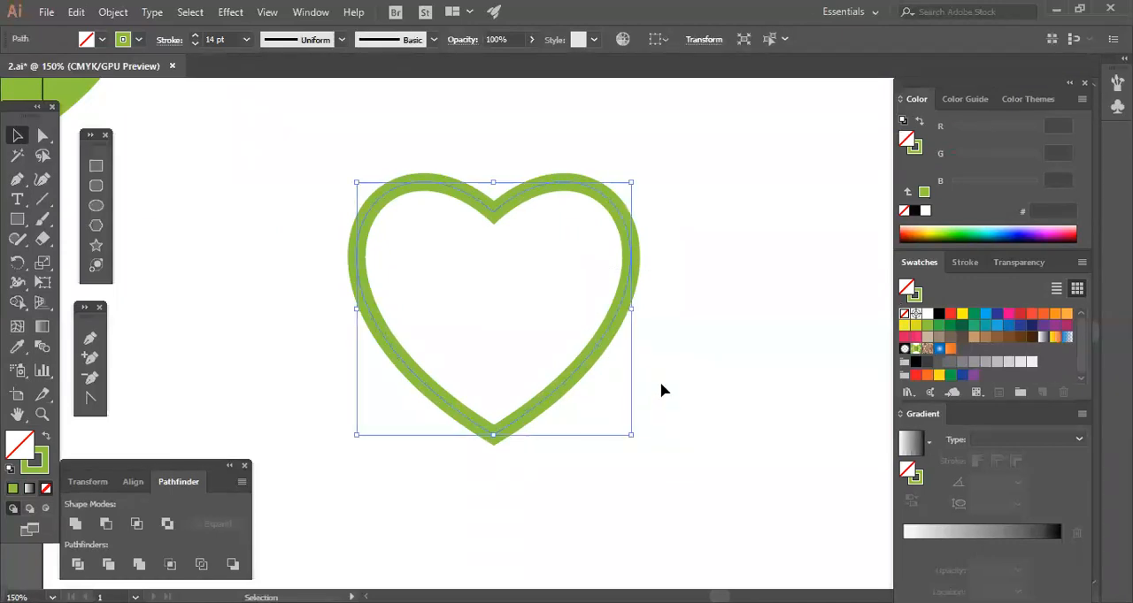
drag(543, 322, 650, 395)
drag(522, 332, 386, 364)
drag(476, 140, 549, 296)
click(130, 192)
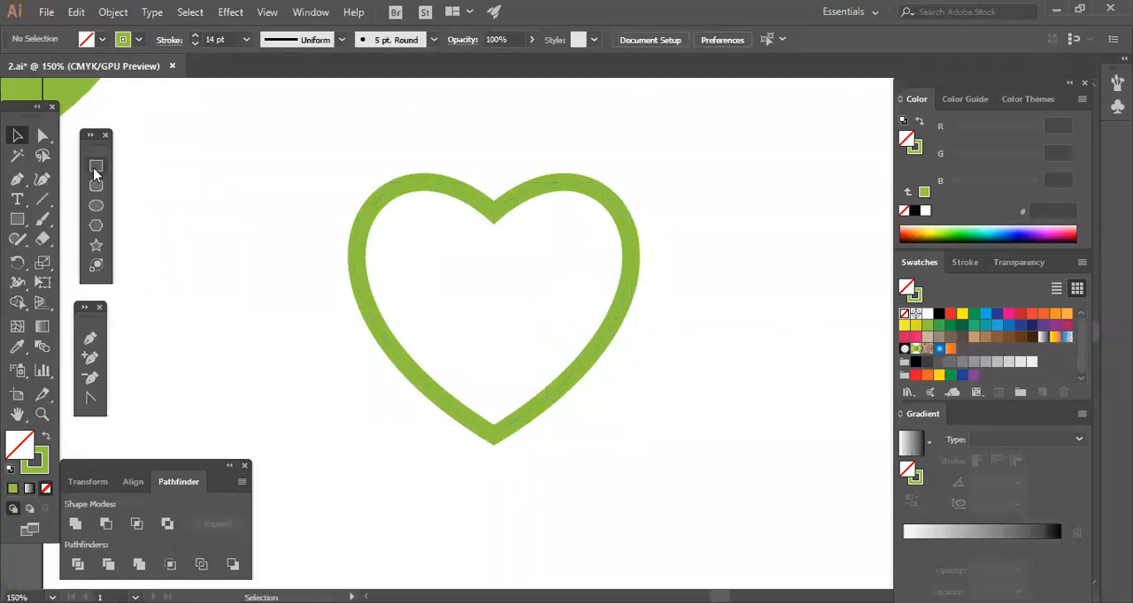
Draw a tall, narrow rectangle outline through the middle of the heart and raise it above the heart's notch.
click(93, 167)
mouse_move(465, 182)
mouse_down()
mouse_move(537, 468)
mouse_move(527, 484)
mouse_up()
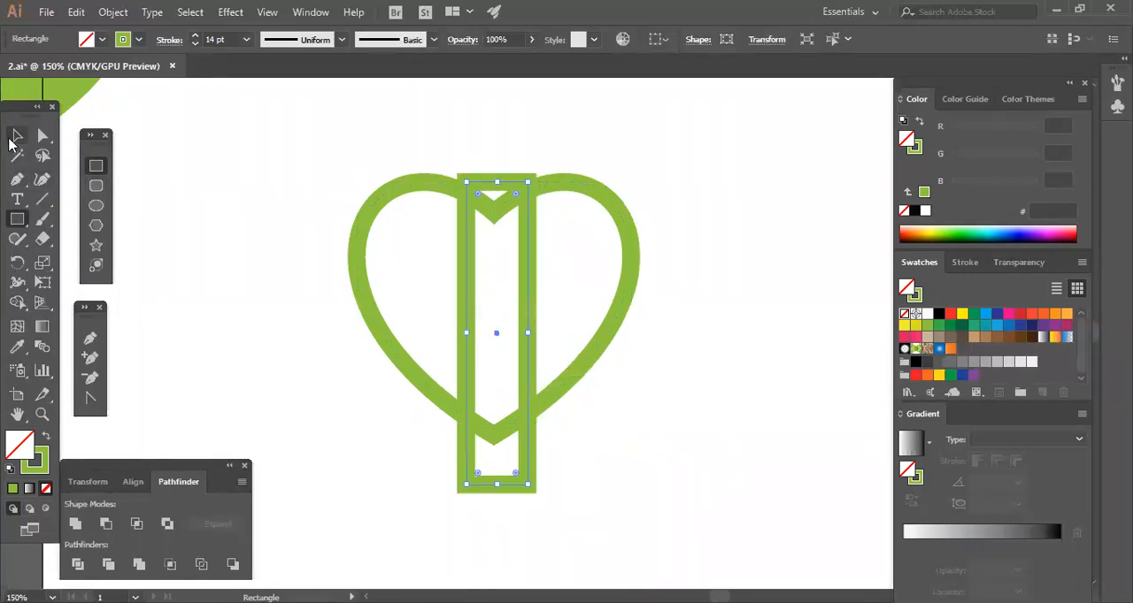
click(17, 134)
click(542, 312)
drag(527, 290, 517, 255)
Widen the rectangle outline evenly on both sides.
drag(426, 198, 686, 319)
click(686, 328)
click(526, 297)
drag(528, 300, 541, 301)
click(689, 388)
Align the heart and the rectangle to each other on their horizontal centers.
key(ctrl+a)
click(711, 39)
click(699, 277)
click(634, 267)
click(672, 337)
Duplicate only the heart outline and place the copy below and to the right of the original.
click(537, 241)
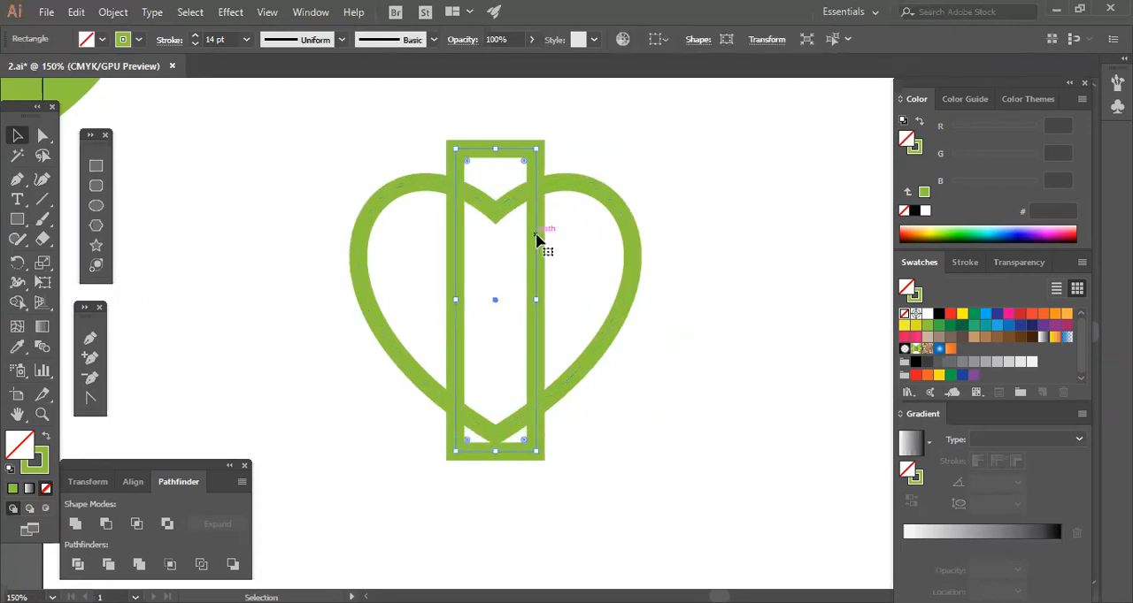
click(570, 232)
click(625, 226)
click(711, 345)
drag(634, 267, 781, 399)
drag(550, 347, 734, 345)
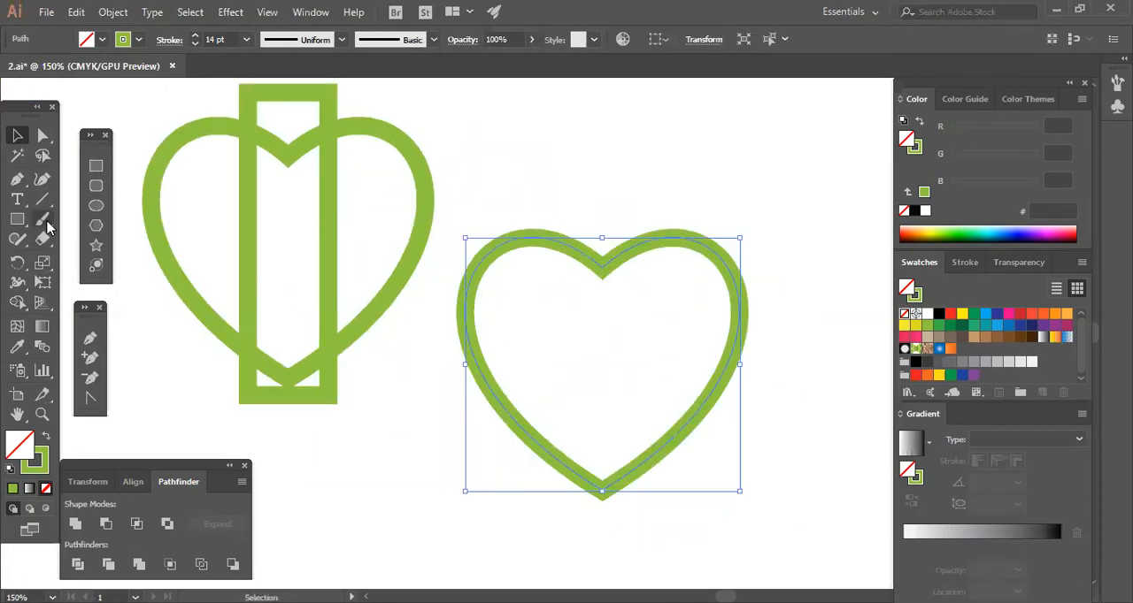
Cut the copied heart's path with the Scissors tool at one point on each side of the notch.
click(49, 247)
key(c)
click(552, 240)
click(657, 239)
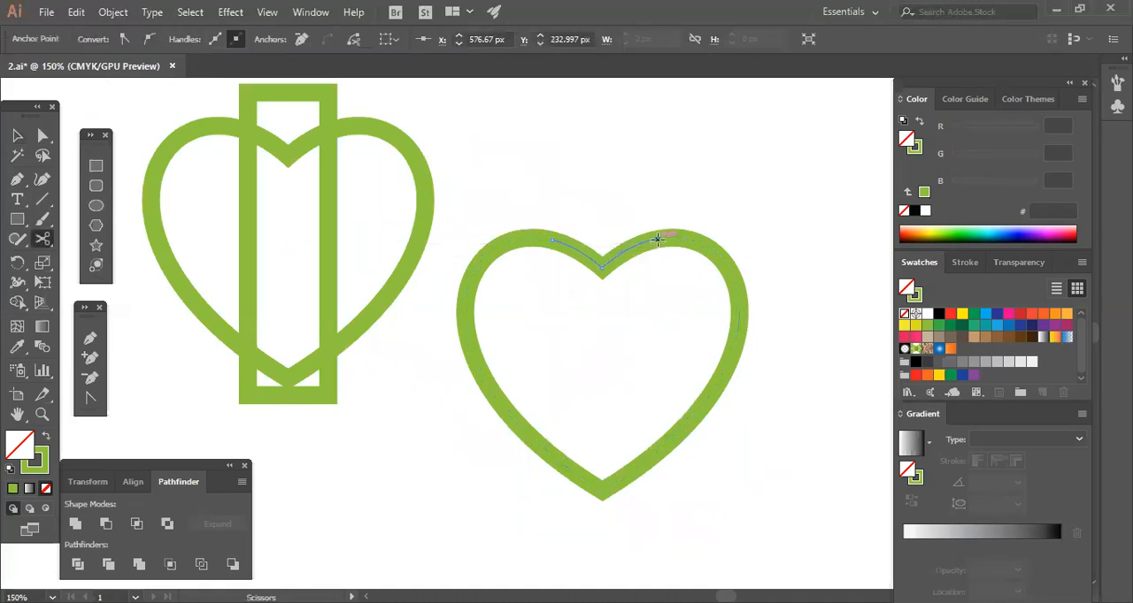
Delete the V-shaped notch segment between the two cuts in the copied heart.
click(17, 135)
drag(558, 314, 595, 275)
click(602, 261)
key(Delete)
drag(513, 199, 678, 330)
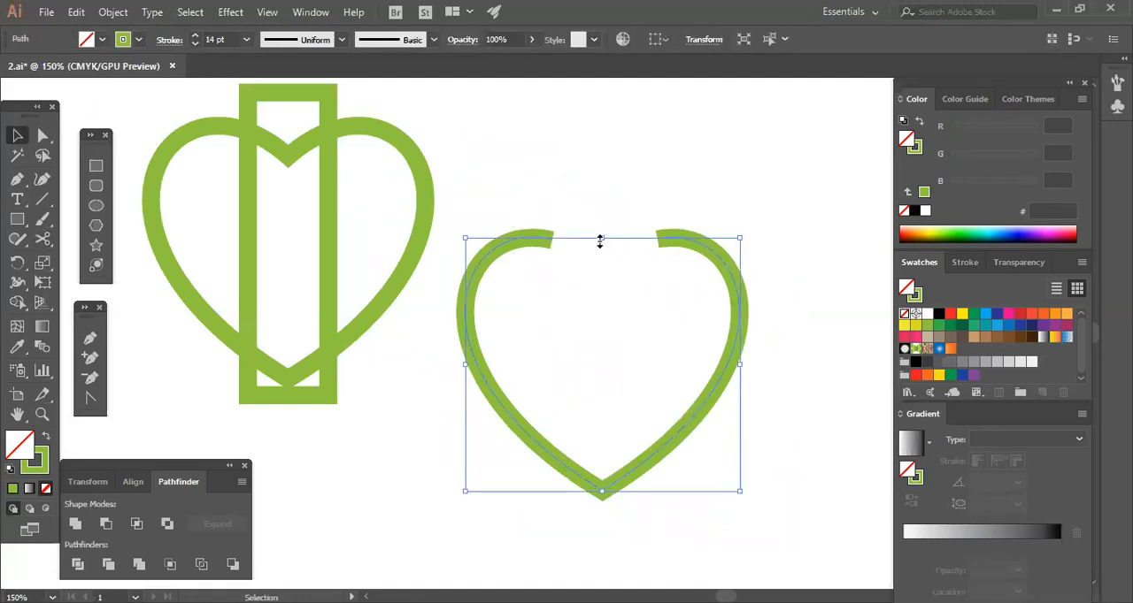
click(651, 309)
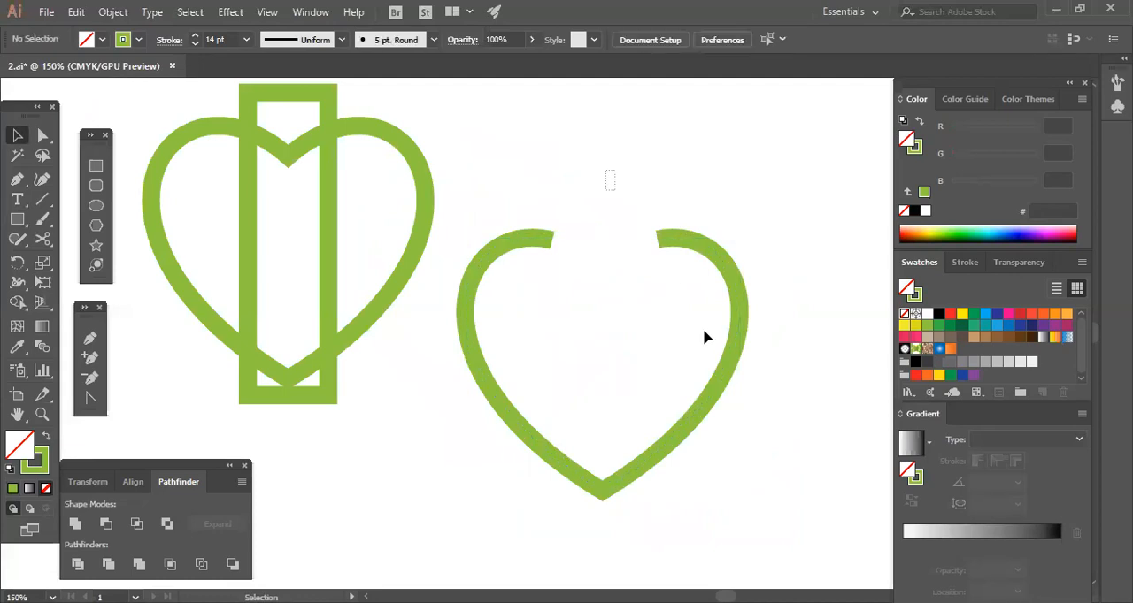
Cut the original heart's path with the Scissors tool where the rectangle's right side crosses its upper lobe.
drag(603, 365, 665, 368)
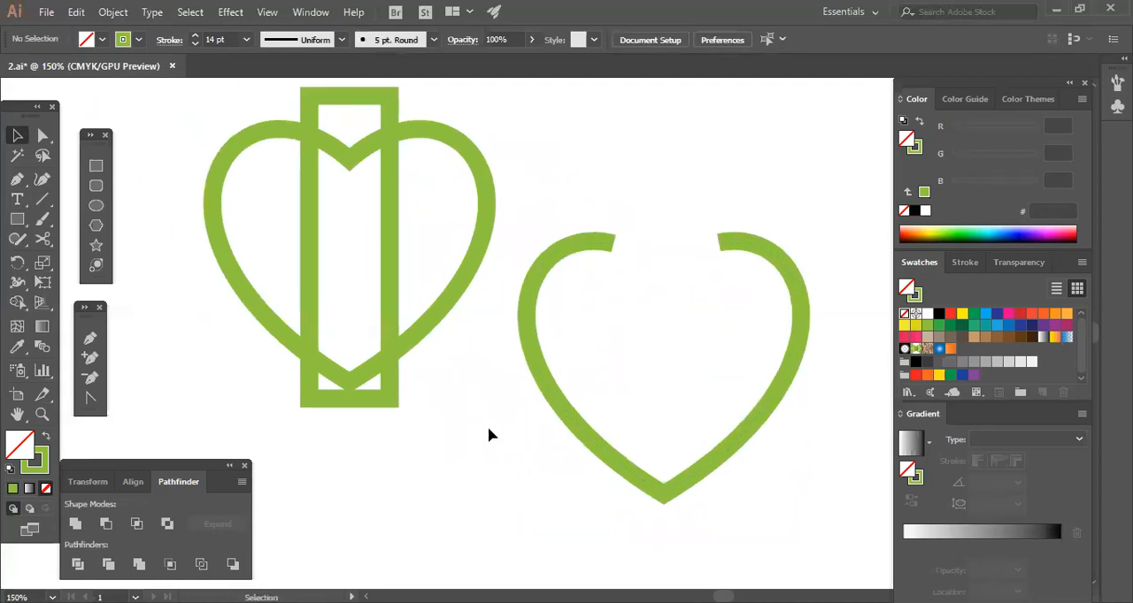
click(393, 279)
drag(421, 233, 478, 281)
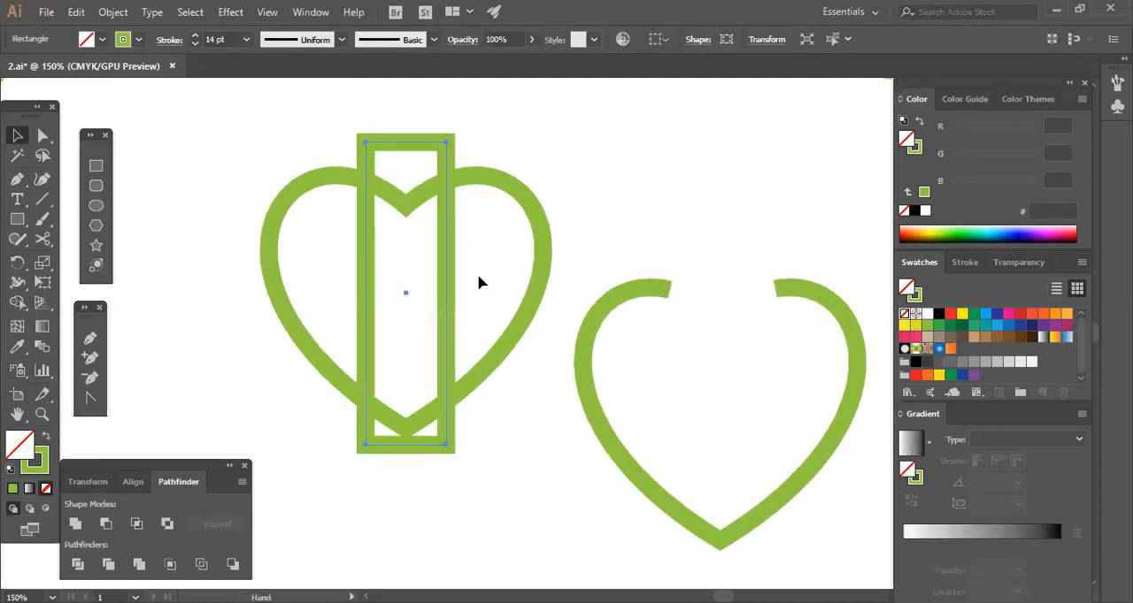
shift+click(522, 182)
click(635, 128)
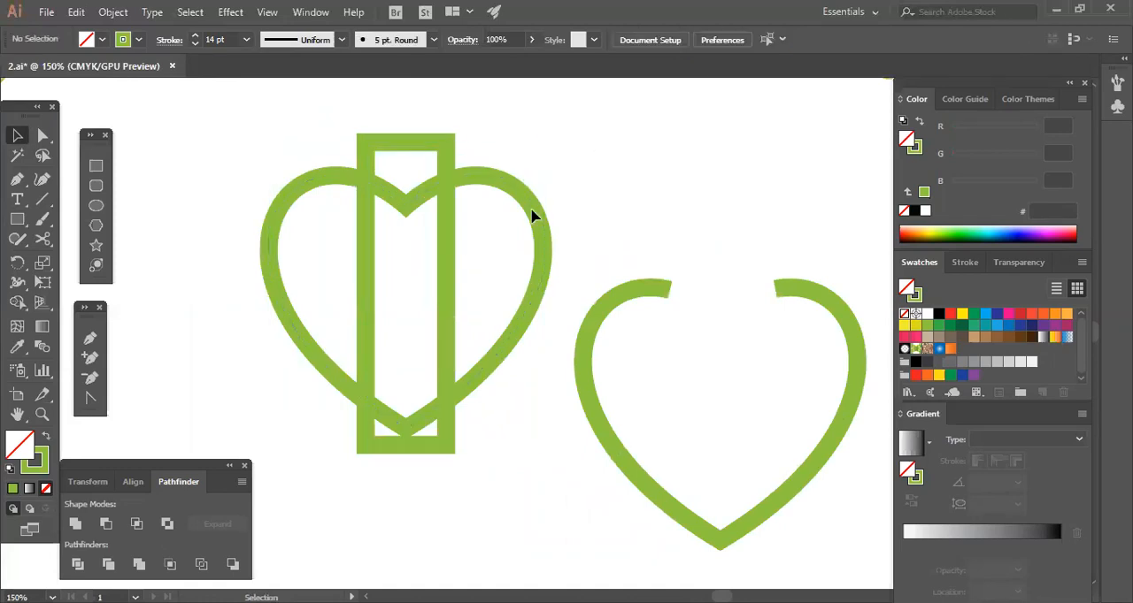
click(493, 178)
key(c)
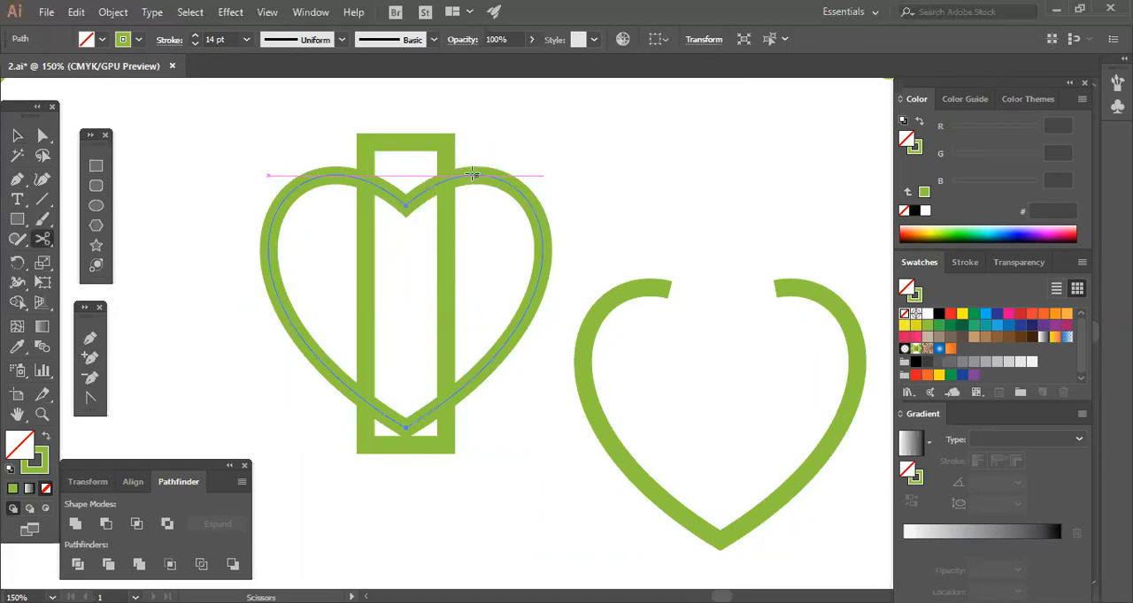
click(445, 182)
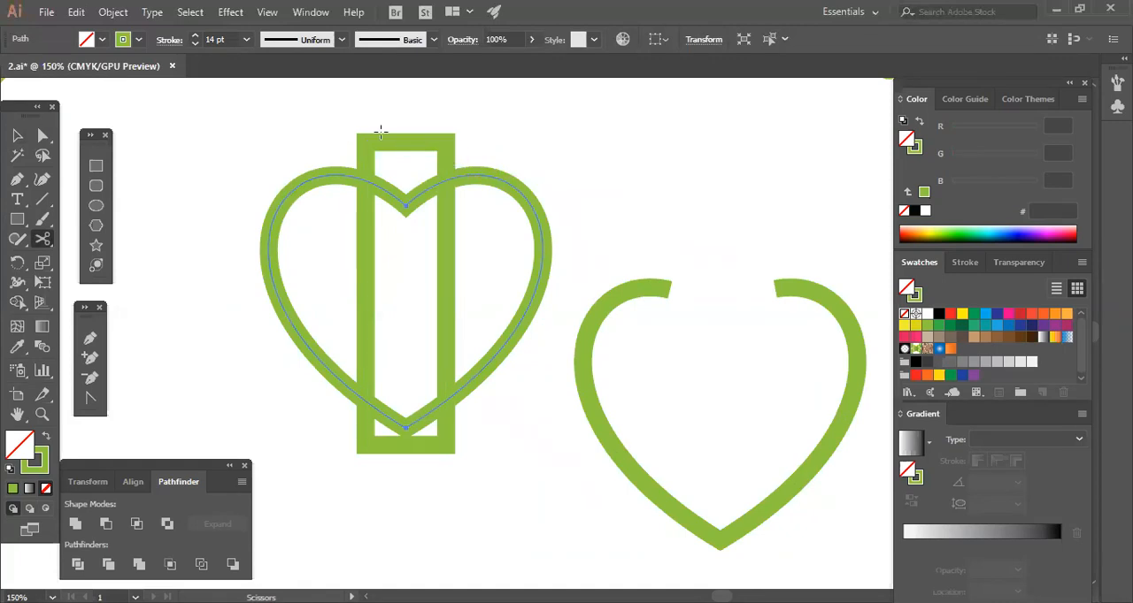
Cut the original heart where the rectangle's sides cross its upper lobes, and delete the notch segment and the rectangle.
click(447, 179)
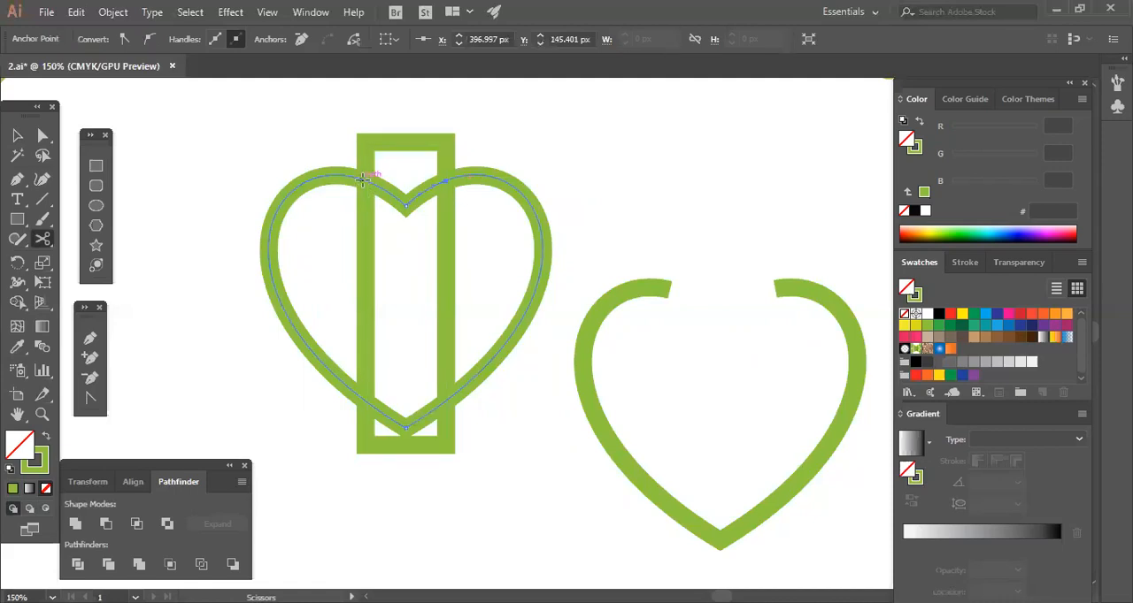
click(17, 135)
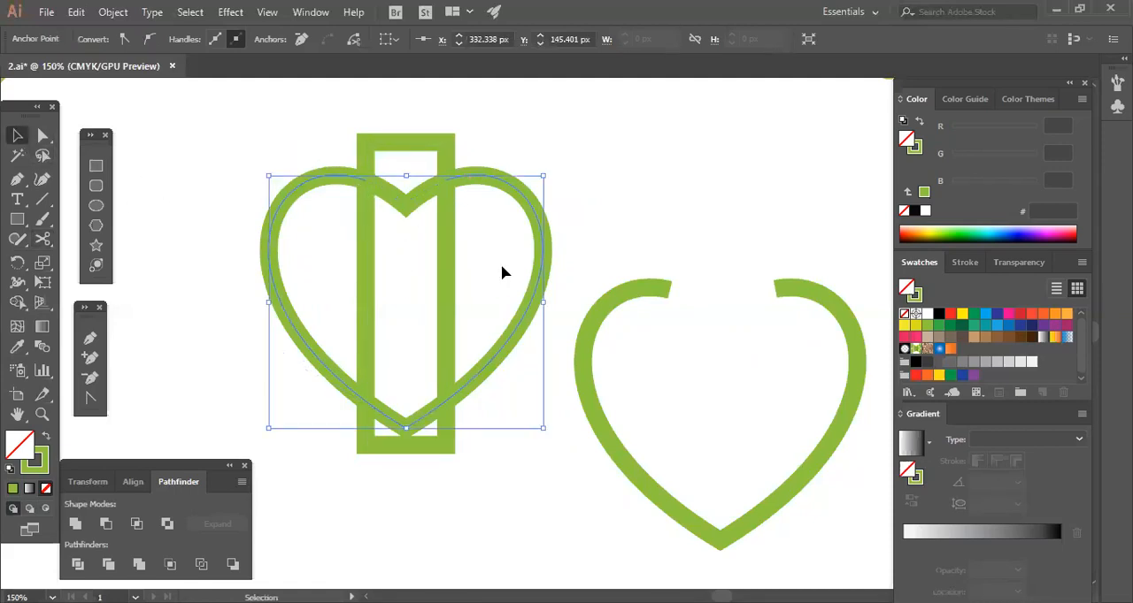
click(420, 182)
drag(404, 227, 470, 281)
key(Delete)
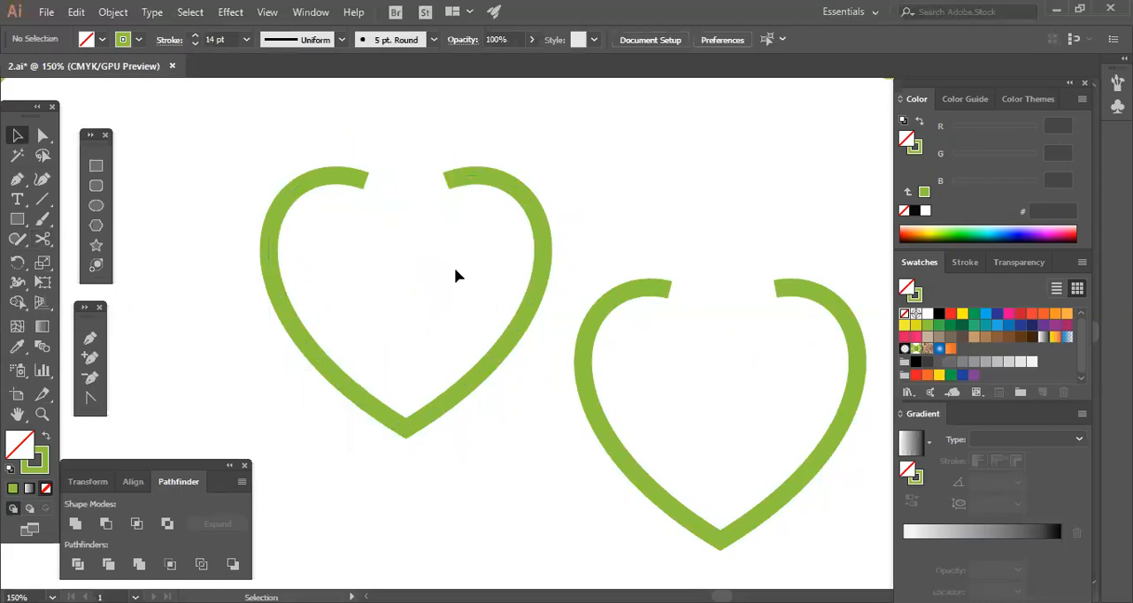
Widen the original heart's upper gap by nudging its left end anchor outward to the left and its right end anchor outward to the right.
click(43, 134)
click(366, 181)
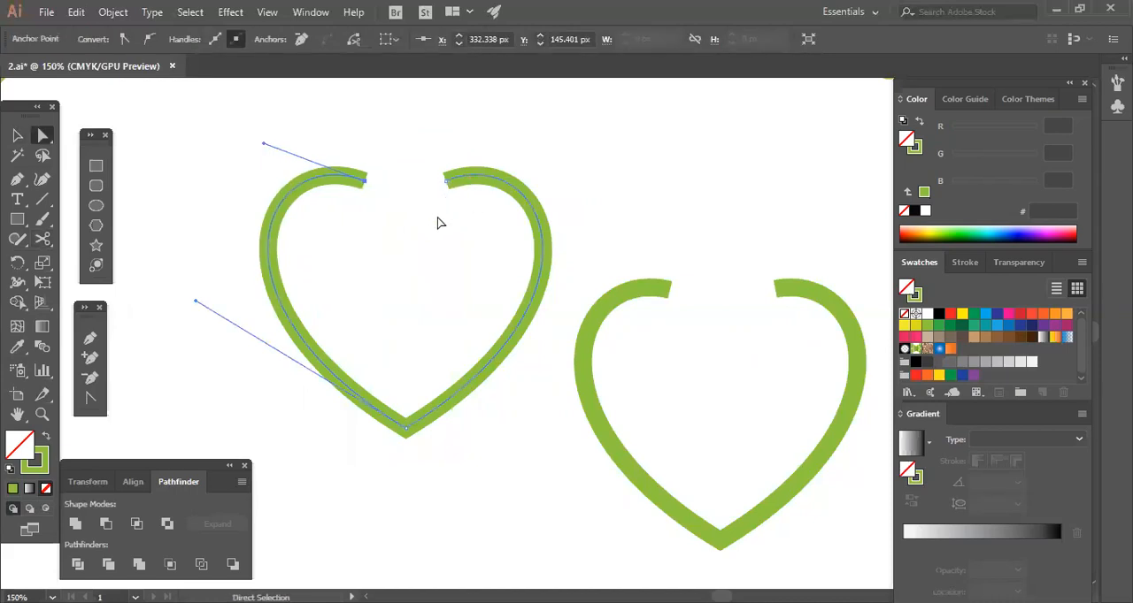
key(Left)
key(Left)
key(Left)
key(Left)
key(Left)
key(Left)
key(Left)
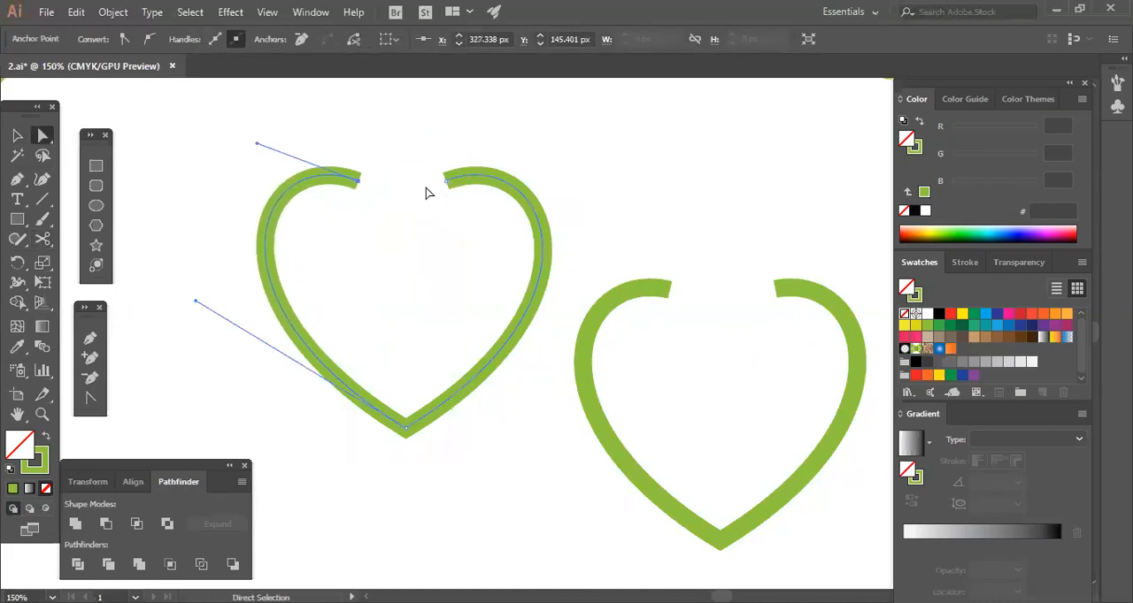
click(445, 183)
key(Right)
key(Right)
key(Right)
key(Right)
key(Right)
key(Right)
key(Right)
key(Right)
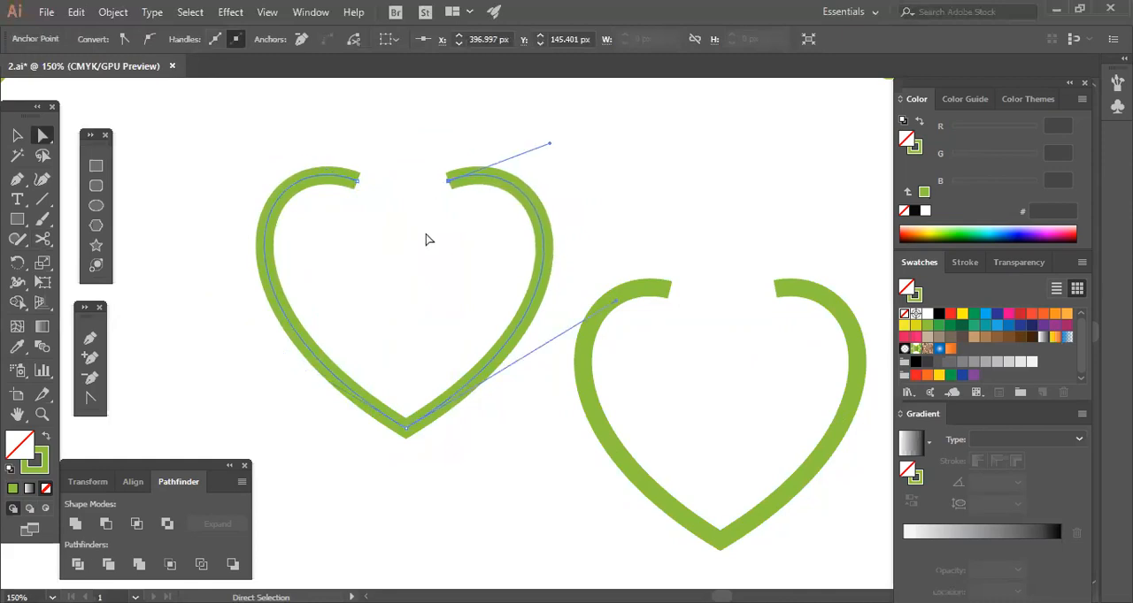
click(426, 237)
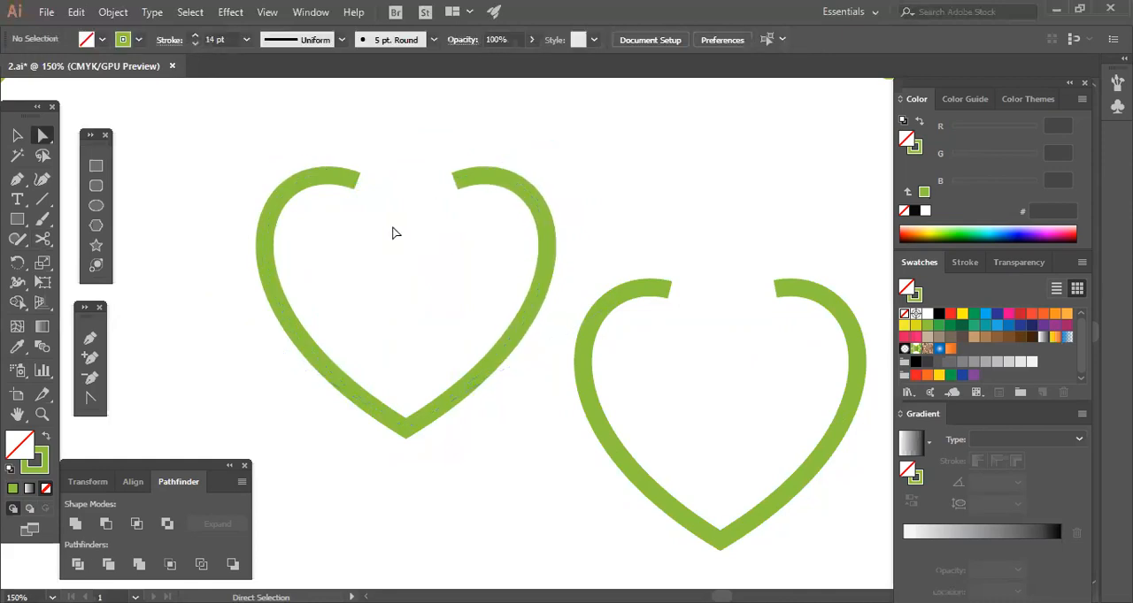
Adjust the direction handles of both open upper ends so that they lie horizontally.
click(336, 186)
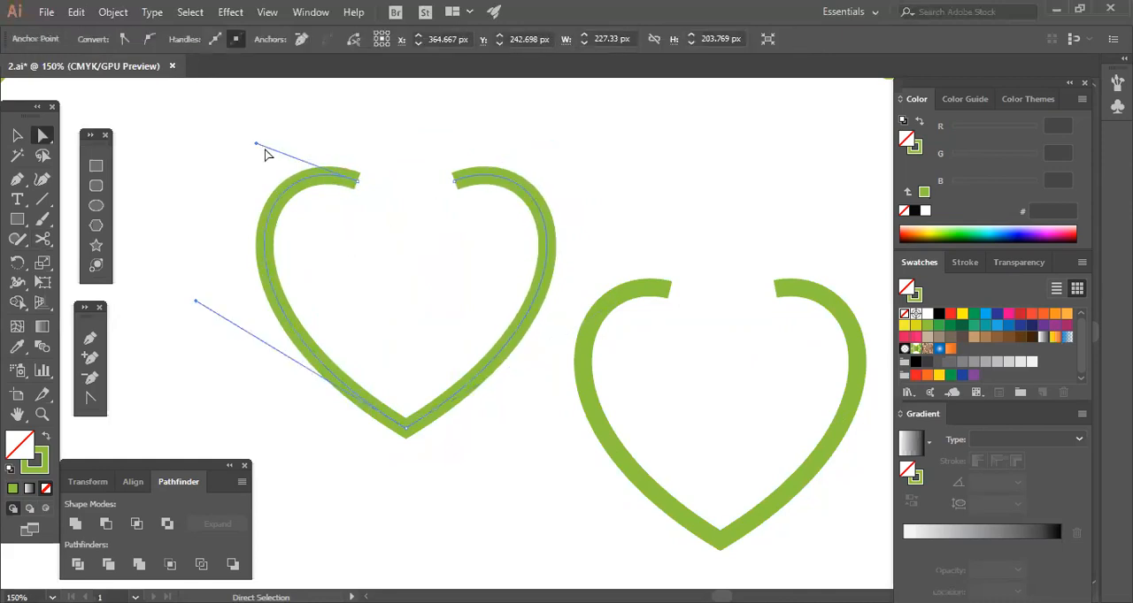
drag(255, 144, 260, 182)
click(410, 271)
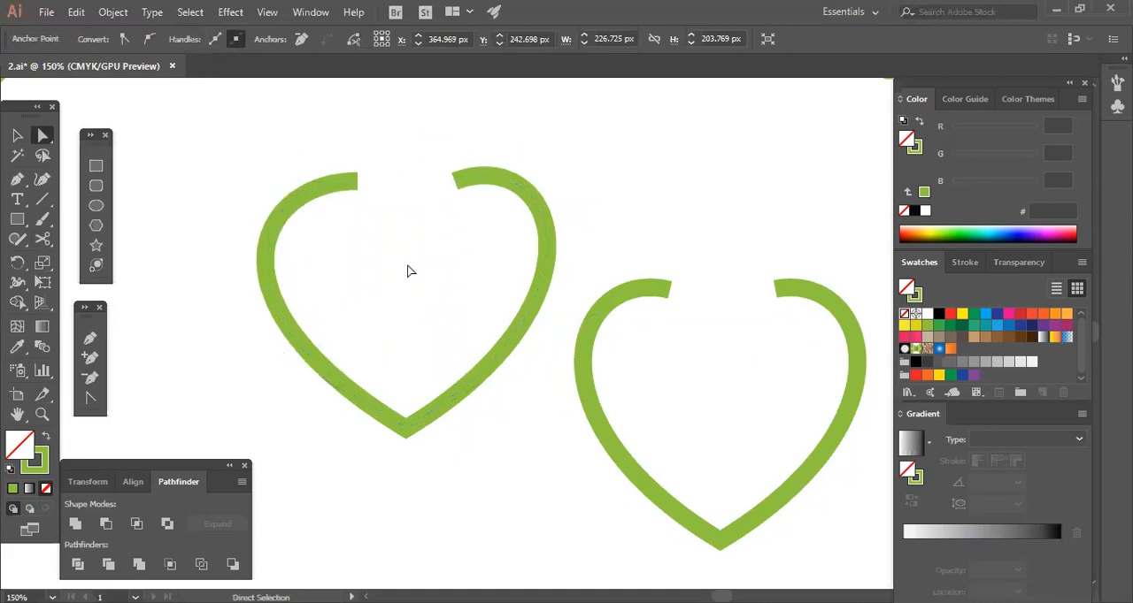
click(528, 207)
drag(555, 147, 554, 185)
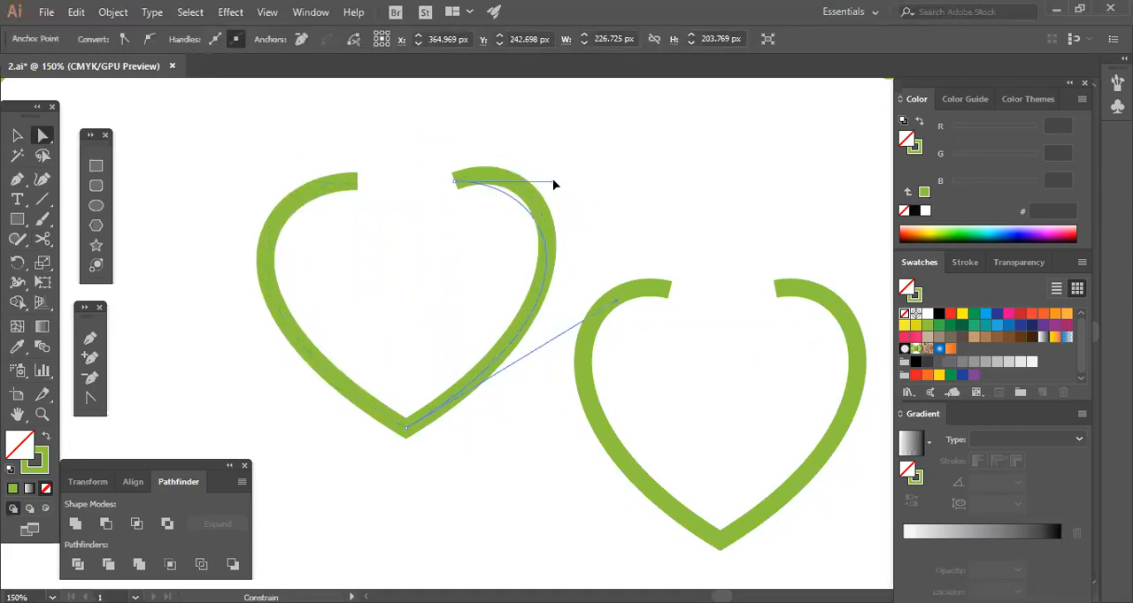
click(442, 293)
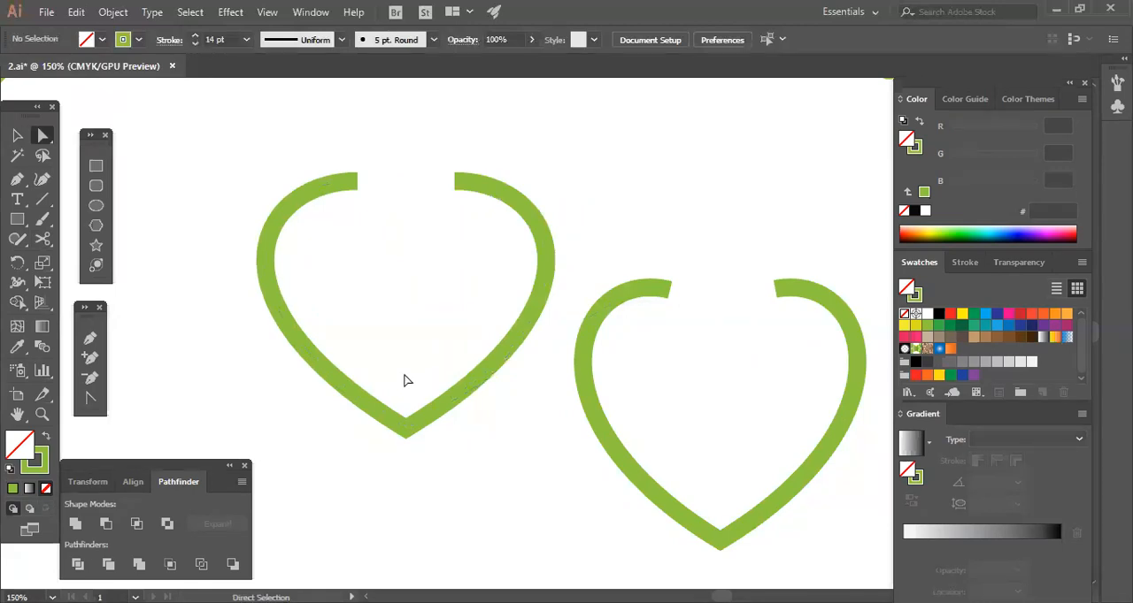
Round the pointed bottom corner of the opened original heart into a smooth curve.
drag(404, 380, 447, 484)
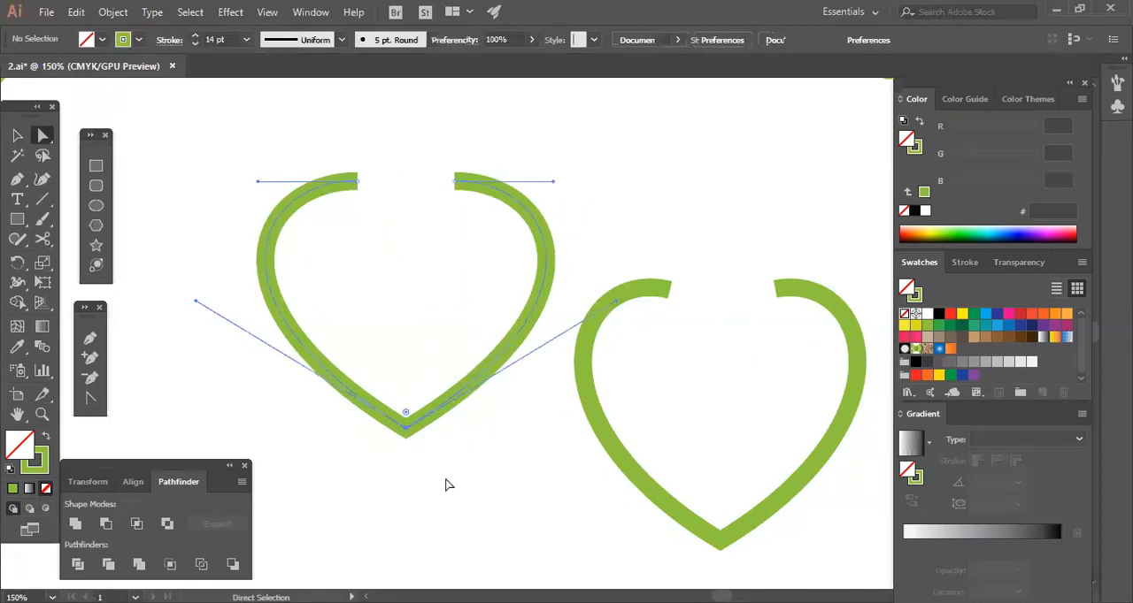
click(406, 429)
drag(404, 404, 404, 360)
click(373, 269)
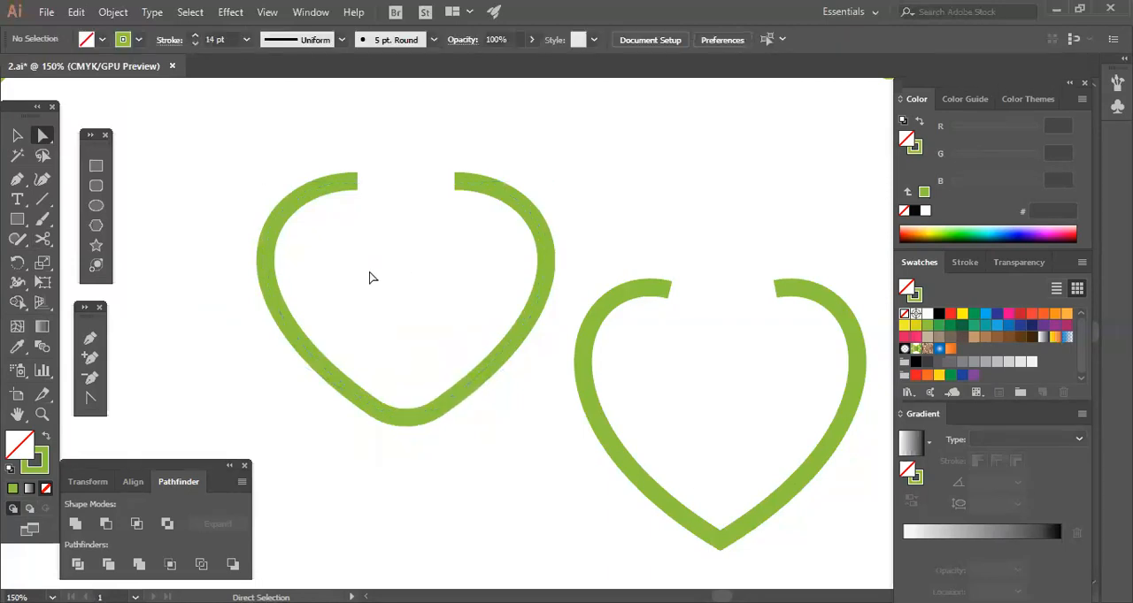
Draw a straight horizontal reference line across the lower half of the rounded heart.
drag(279, 394, 434, 479)
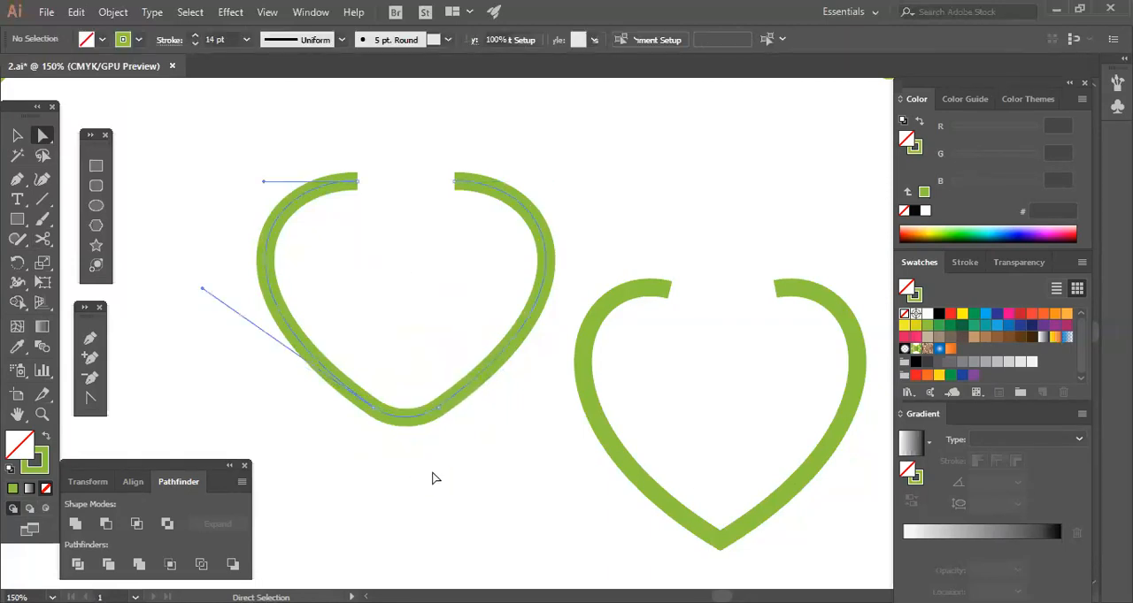
click(433, 479)
key(backslash)
mouse_move(227, 325)
mouse_down()
mouse_move(399, 330)
mouse_move(600, 358)
mouse_up()
Cut the heart's path with the Scissors tool at both points where the horizontal line crosses it.
click(17, 134)
drag(126, 218, 463, 432)
click(481, 409)
click(456, 387)
click(41, 239)
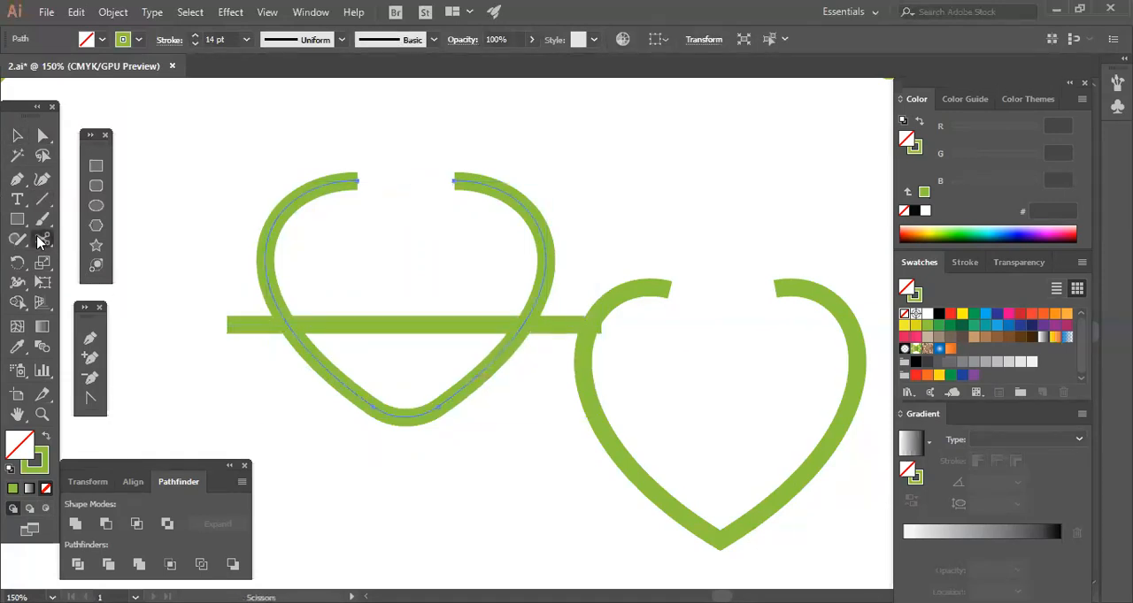
click(290, 324)
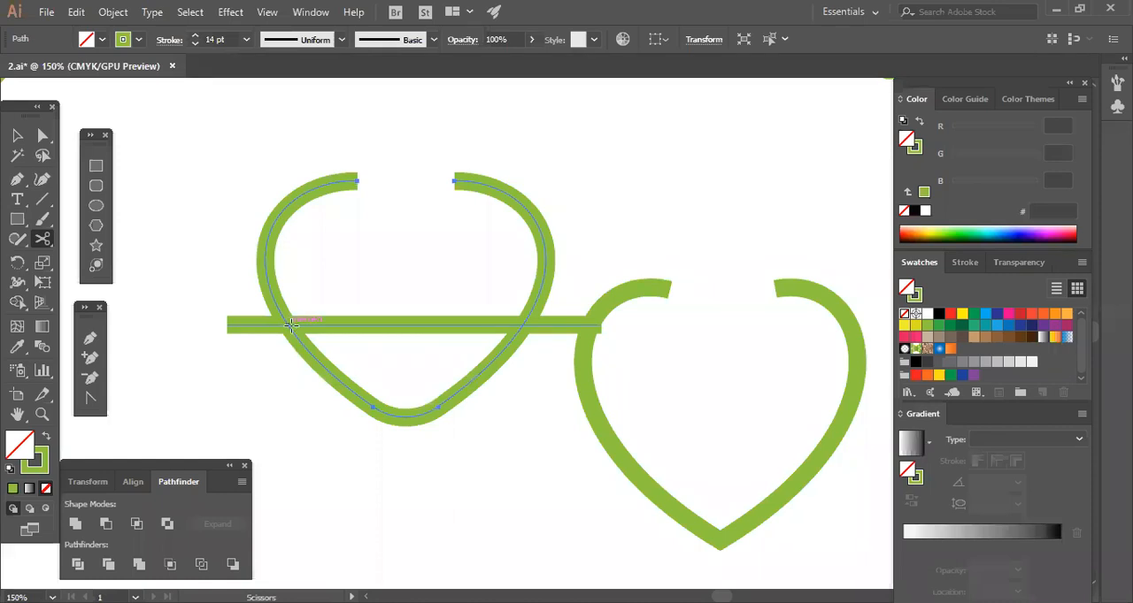
click(290, 325)
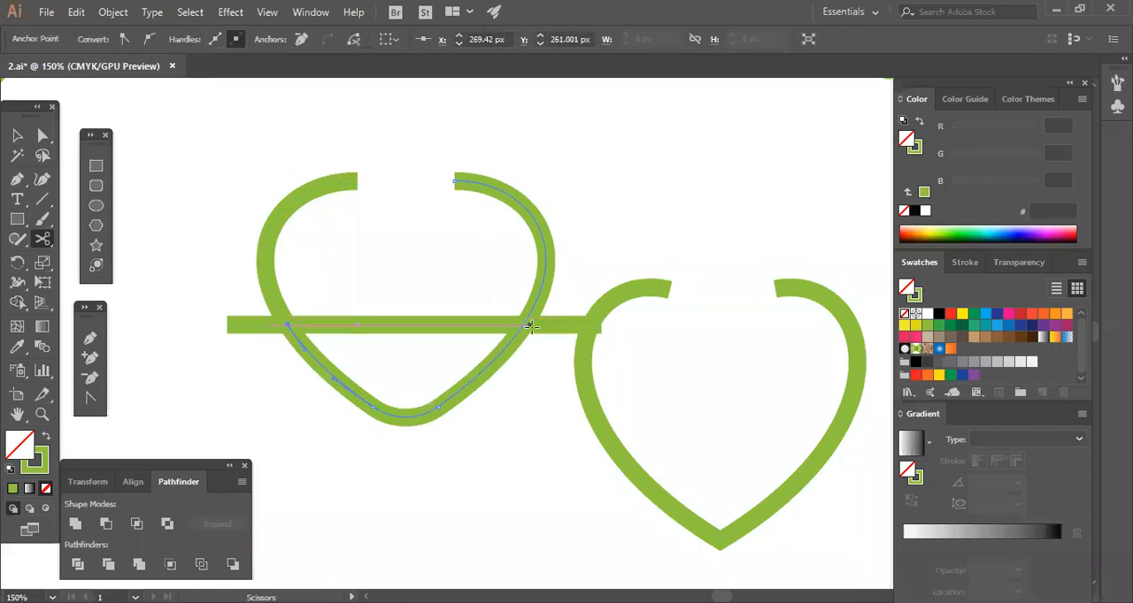
click(520, 325)
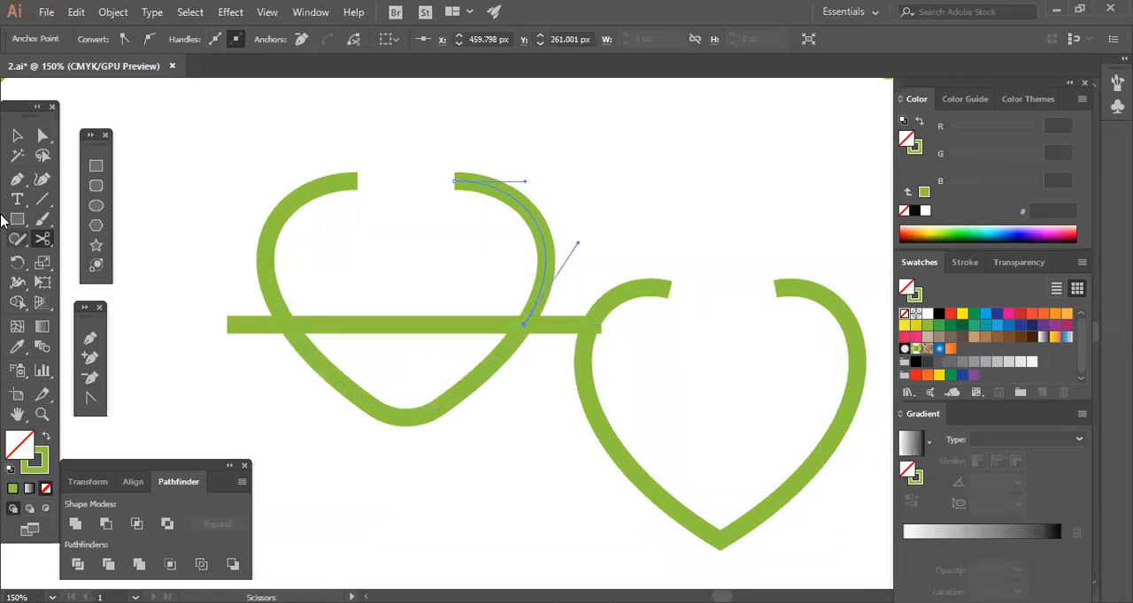
Delete the horizontal reference line across the heart.
key(v)
click(418, 368)
click(412, 328)
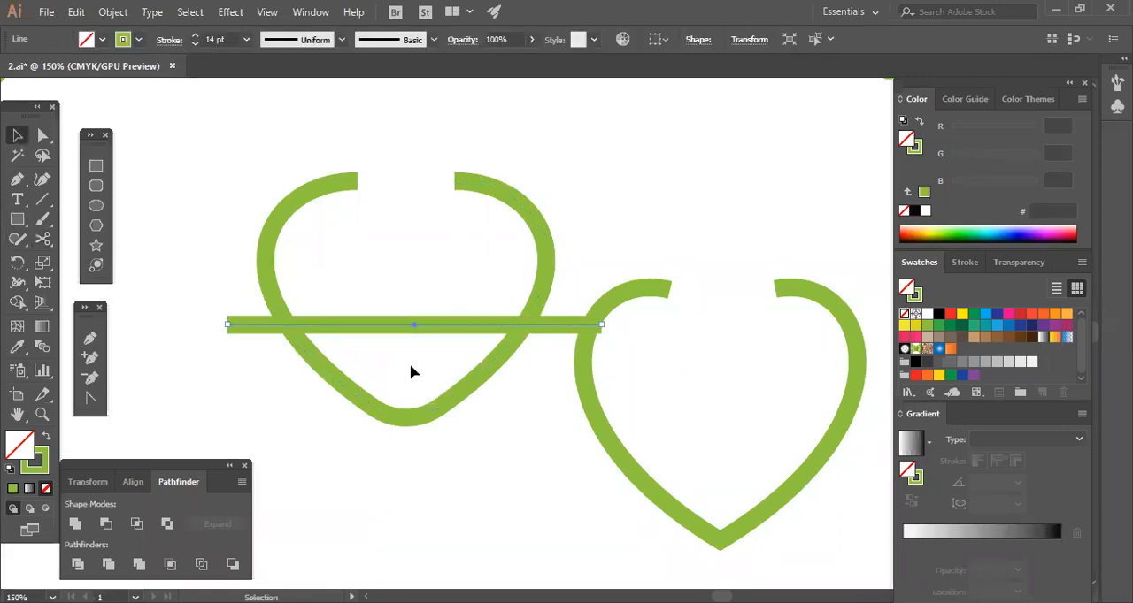
key(Delete)
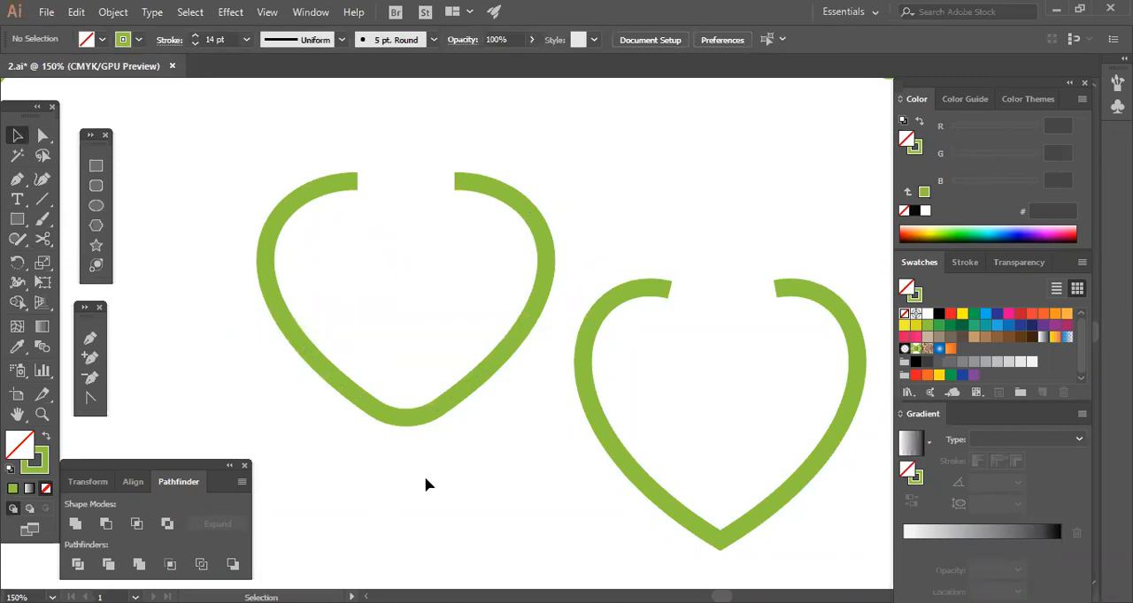
drag(368, 470, 490, 327)
click(469, 453)
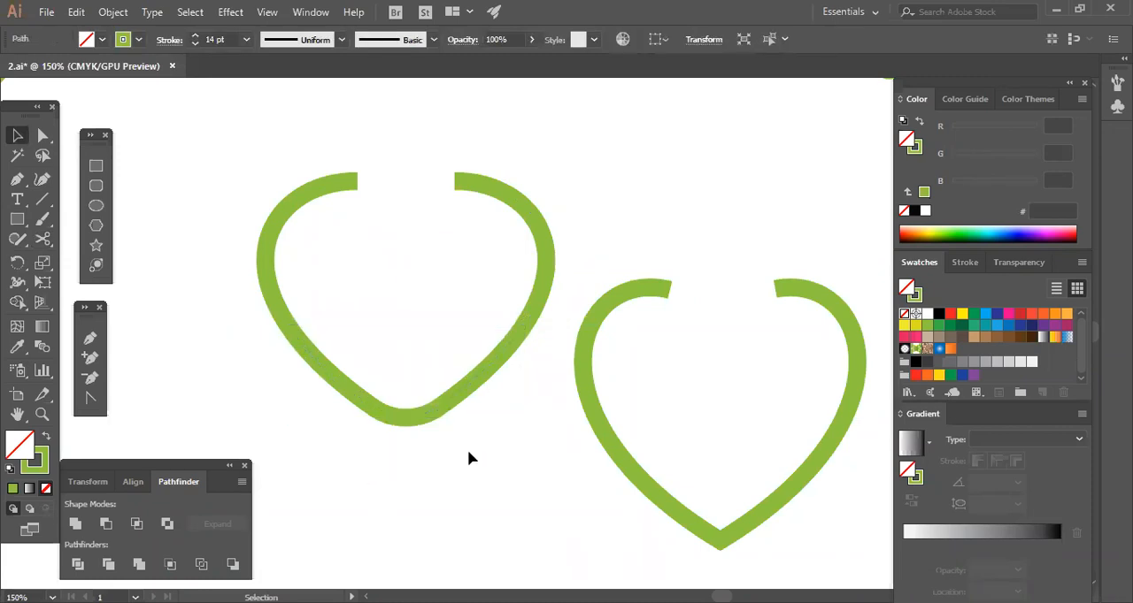
Try a thicker 26 pt stroke on the heart's separated lower segment.
click(434, 421)
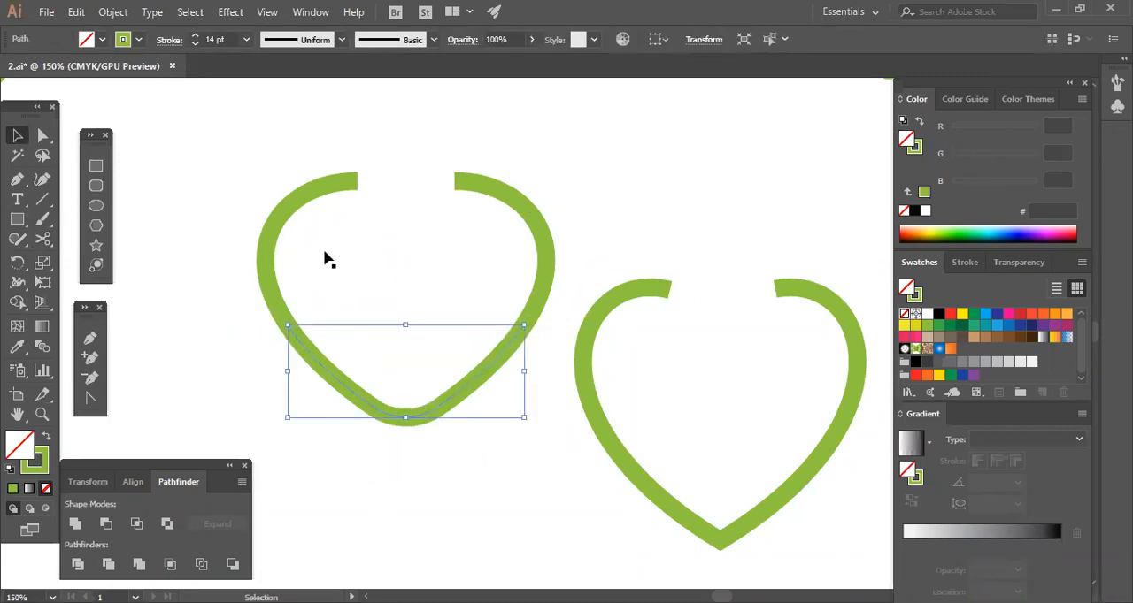
click(196, 36)
click(196, 36)
click(195, 36)
click(196, 36)
click(196, 36)
click(196, 35)
click(195, 35)
click(196, 35)
click(196, 36)
click(196, 36)
click(196, 35)
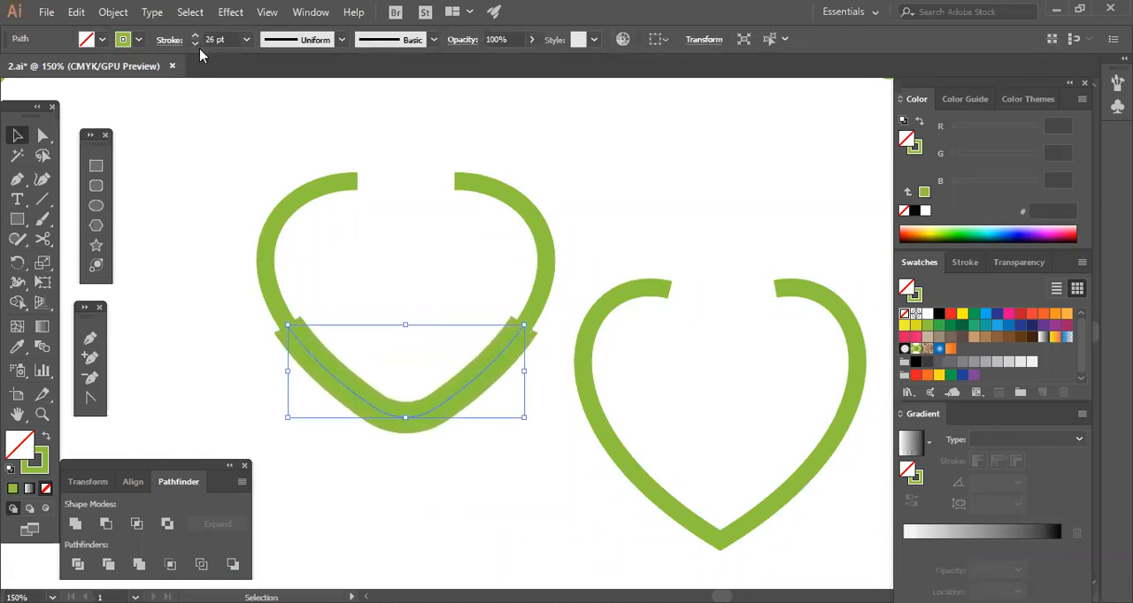
click(195, 35)
click(395, 266)
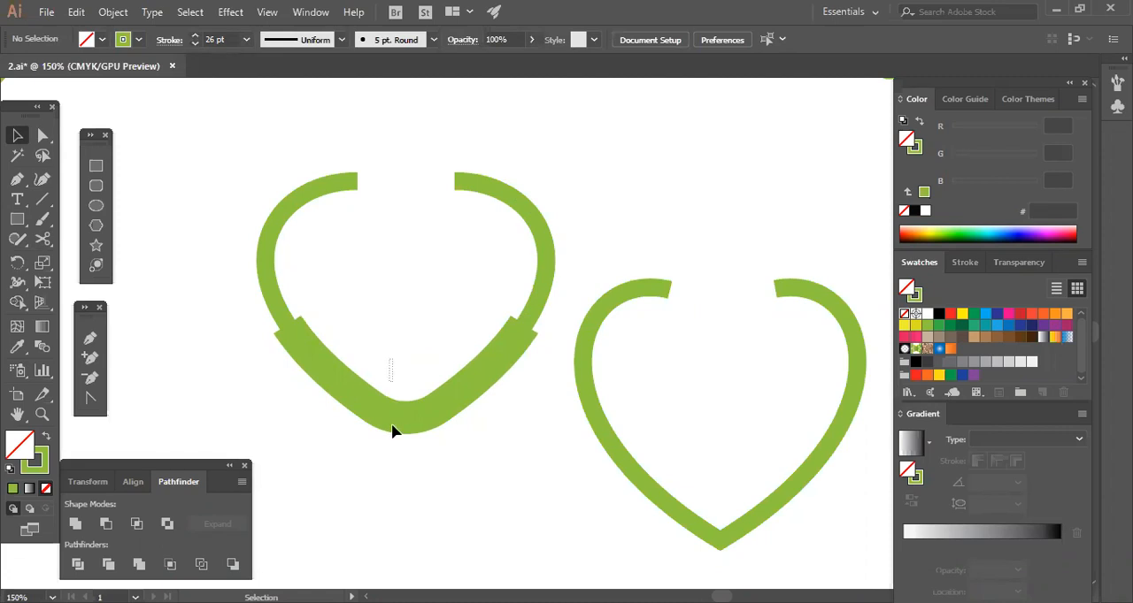
Undo the stroke weight increases on the heart's lower segment.
key(ctrl+z)
key(ctrl+z)
key(ctrl+z)
key(ctrl+z)
key(ctrl+z)
key(ctrl+z)
key(ctrl+z)
key(ctrl+z)
key(ctrl+z)
key(ctrl+z)
key(ctrl+z)
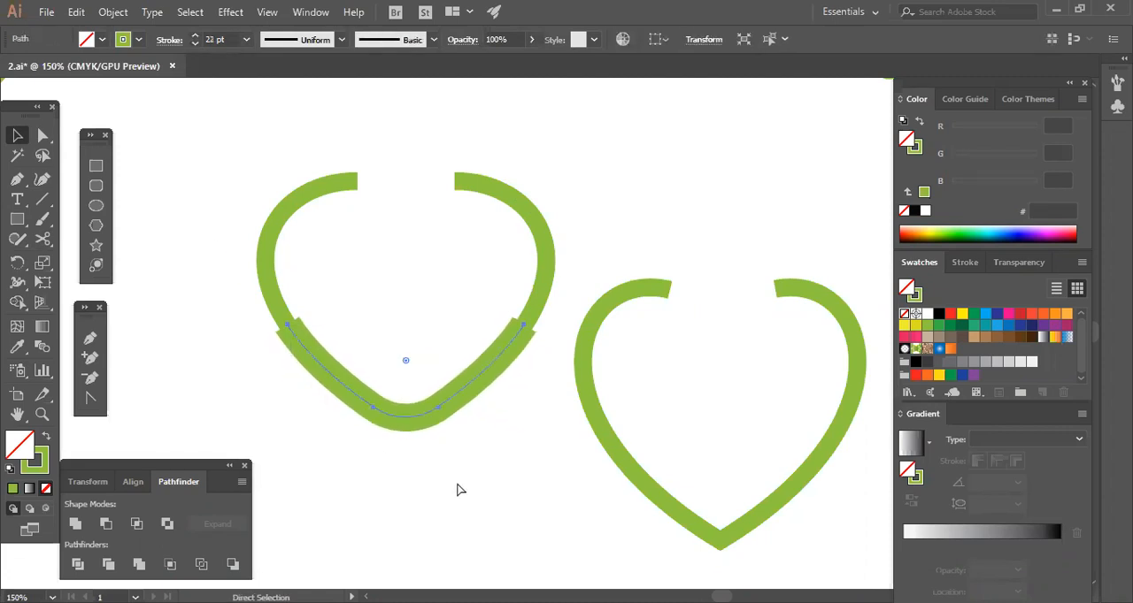
key(ctrl+z)
key(ctrl+z)
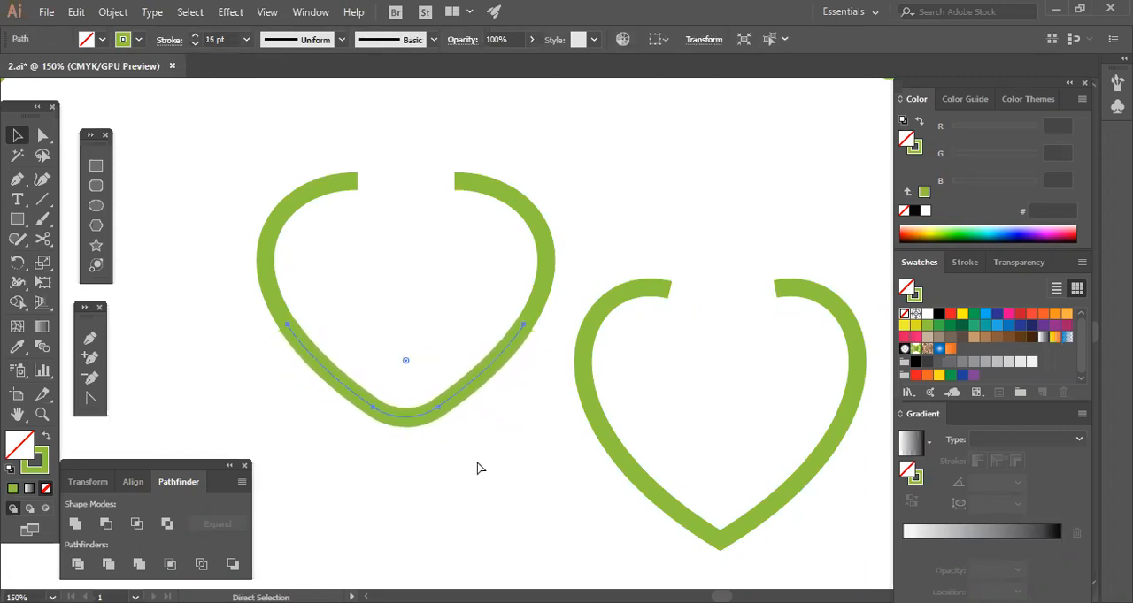
Reduce the stroke weight of the heart's two upper side segments so they are thinner than the lower segment.
click(490, 463)
click(465, 184)
shift+click(349, 181)
click(195, 43)
click(195, 44)
click(195, 44)
click(195, 43)
click(194, 43)
click(440, 280)
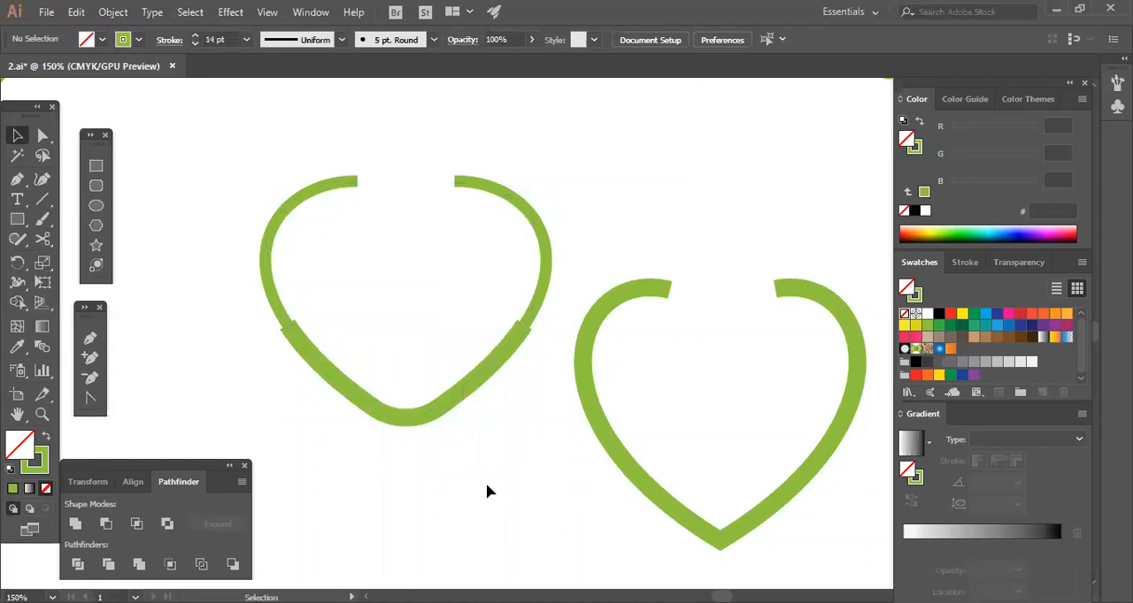
Give the heart's lower segment round stroke caps.
key(ctrl+equal)
key(ctrl+equal)
key(ctrl+equal)
drag(526, 465, 592, 476)
click(507, 461)
click(593, 536)
click(543, 437)
click(728, 411)
drag(655, 447, 745, 463)
click(609, 464)
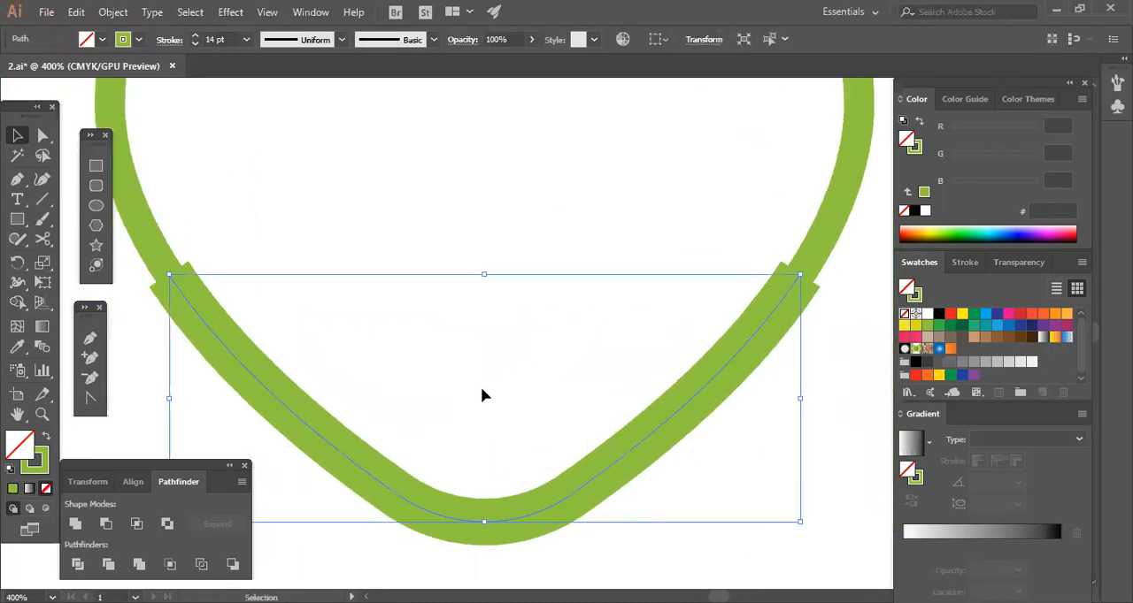
click(163, 41)
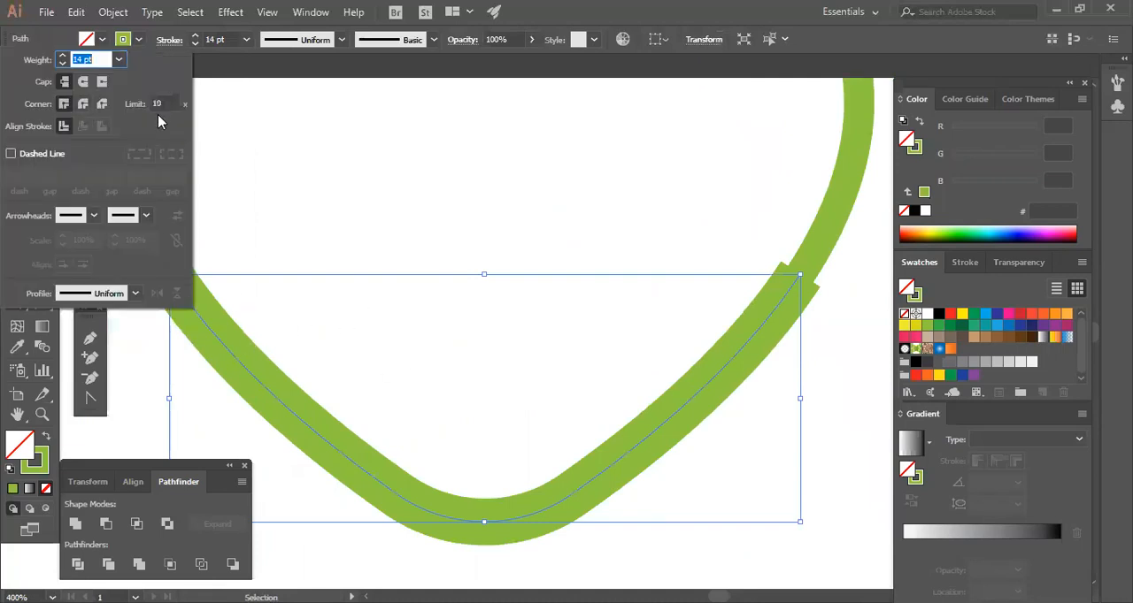
click(82, 81)
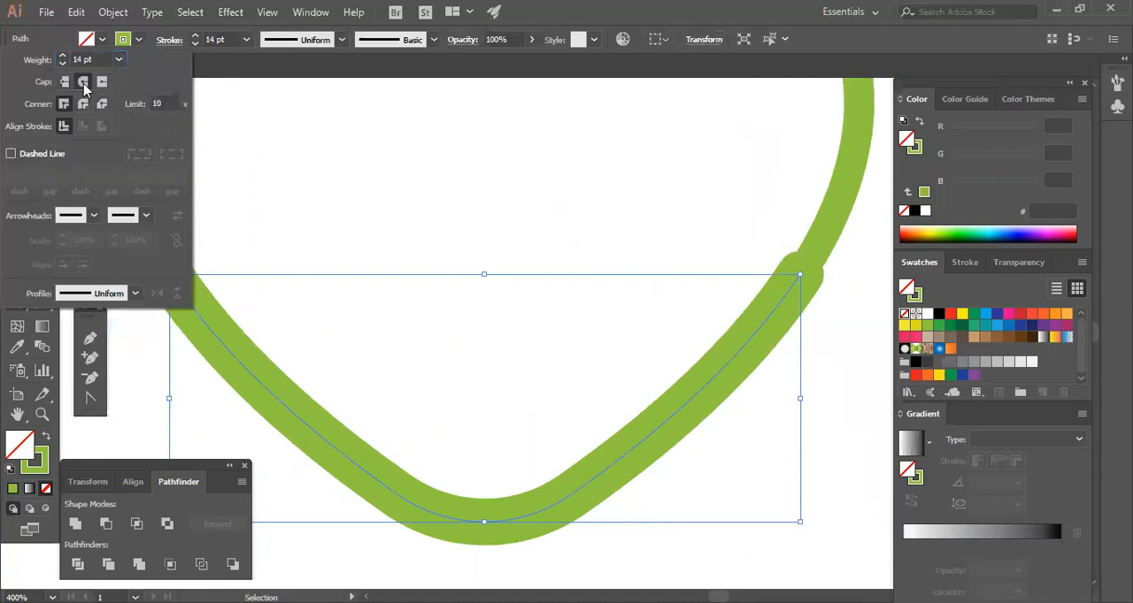
click(494, 319)
Set the stroke weight of the heart's lower segment to 17 pt.
key(ctrl+minus)
key(ctrl+minus)
drag(494, 319, 443, 325)
click(472, 431)
triple_click(194, 38)
click(429, 256)
mouse_move(453, 280)
mouse_down()
mouse_move(422, 284)
mouse_move(421, 461)
mouse_up()
drag(512, 489, 511, 489)
click(453, 321)
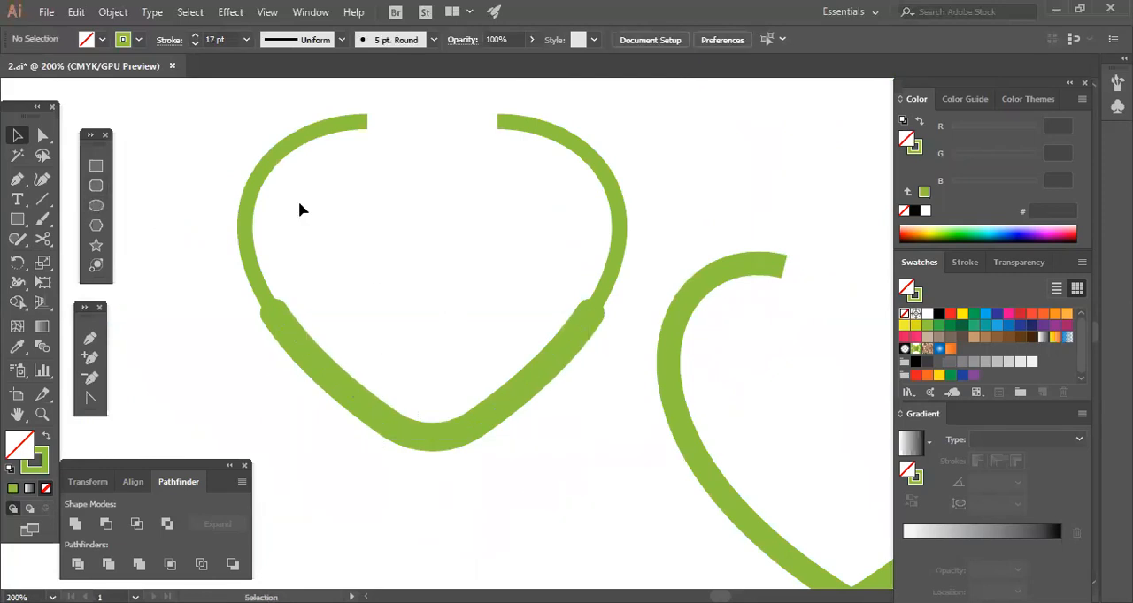
Select all three segments of the open heart and narrow the whole shape horizontally.
click(588, 329)
drag(193, 132, 617, 390)
drag(620, 287, 615, 311)
click(614, 312)
drag(430, 315, 454, 335)
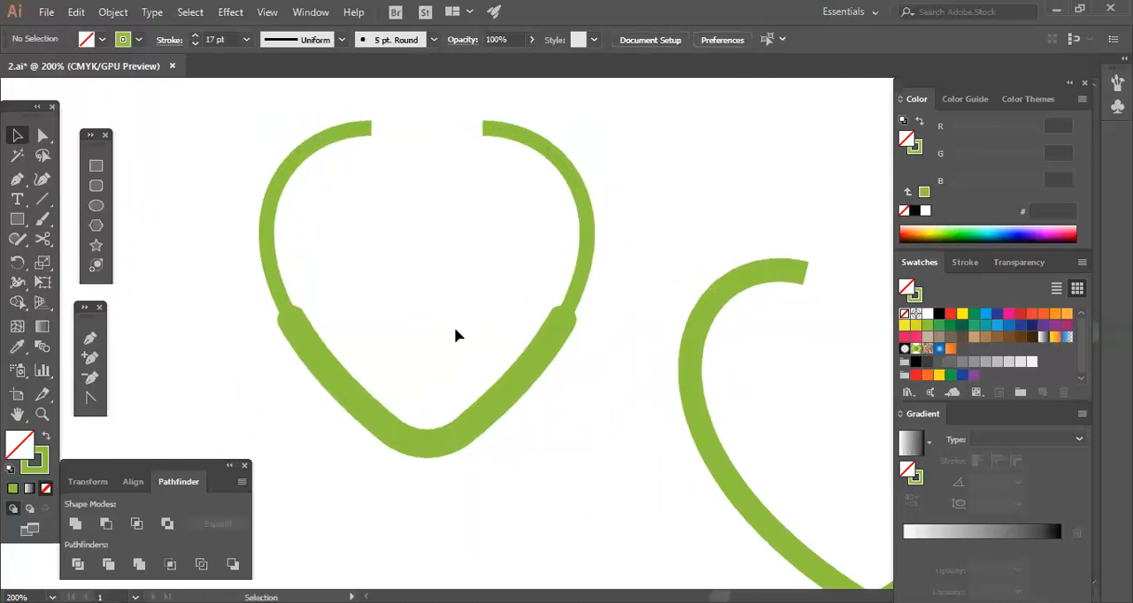
Draw a circle about 33 px in diameter centered on the end anchor of the left upper segment.
click(95, 166)
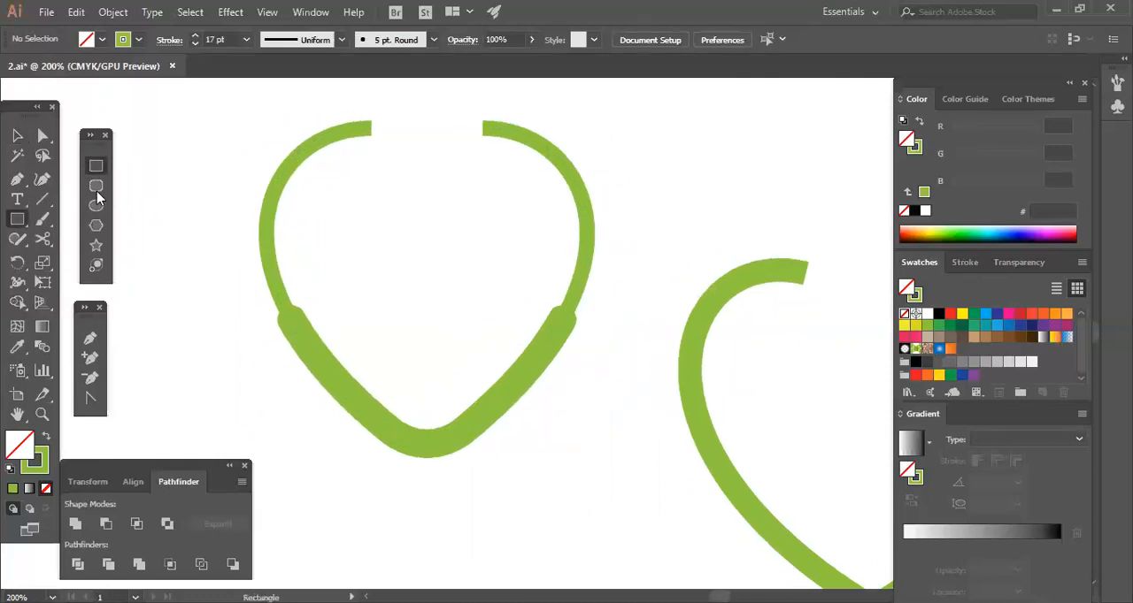
click(95, 205)
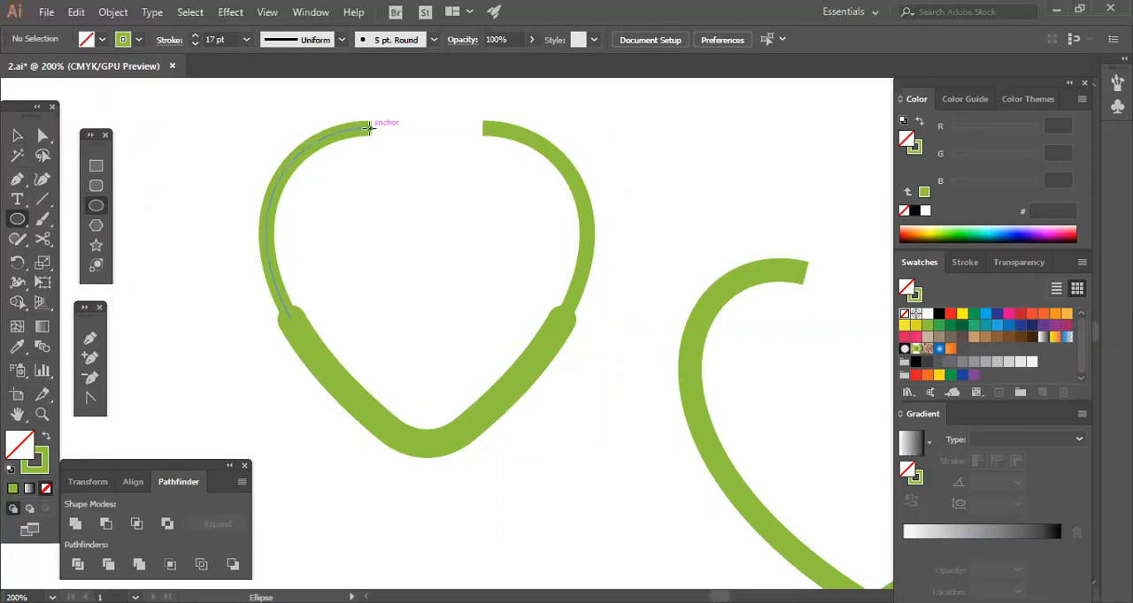
drag(370, 129, 398, 156)
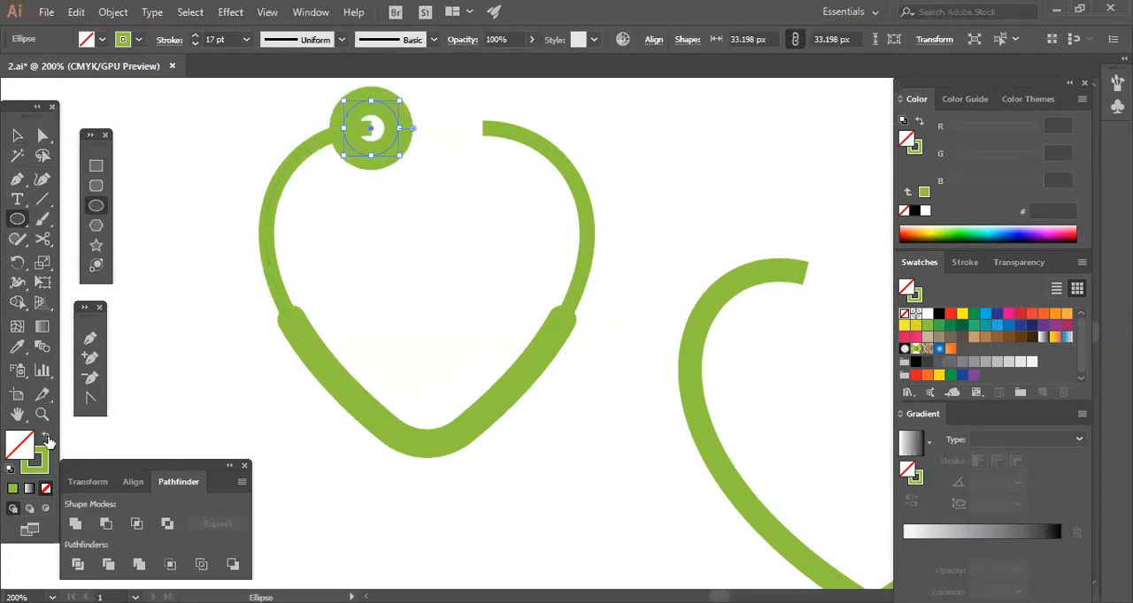
Swap the end circle to a solid green fill without stroke and pull its right anchor inward to flatten that side.
click(46, 437)
click(43, 138)
click(422, 202)
drag(395, 132, 381, 132)
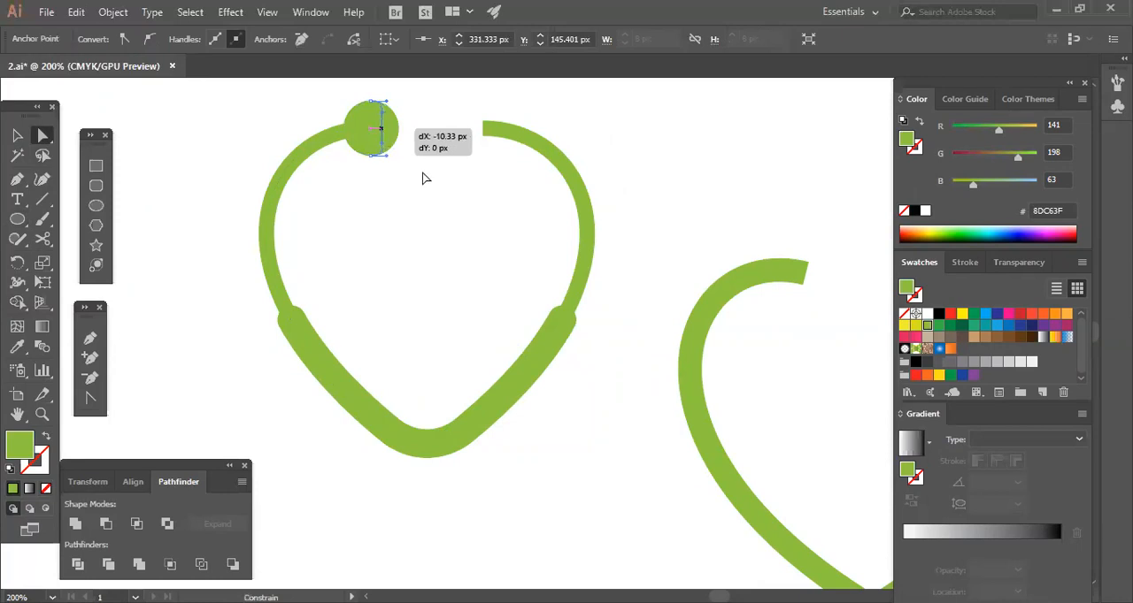
drag(423, 178, 423, 178)
click(432, 185)
key(ctrl+z)
drag(395, 130, 384, 130)
click(421, 181)
Nudge the flattened ear tip slightly to the right so it sits on the end of the left arc.
click(374, 142)
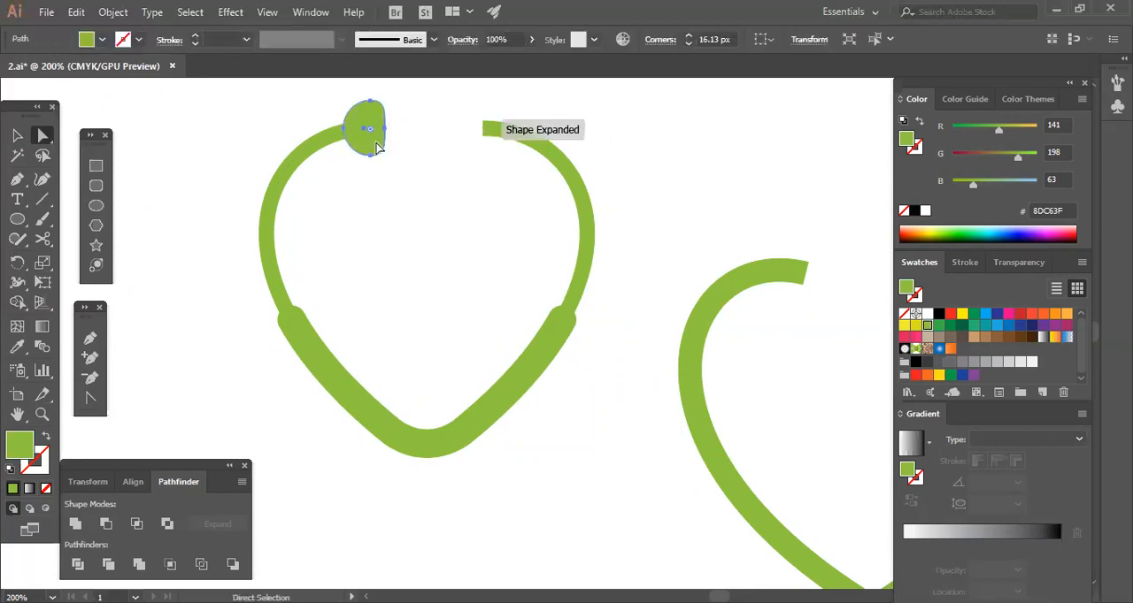
key(Right)
key(Right)
key(Right)
key(Right)
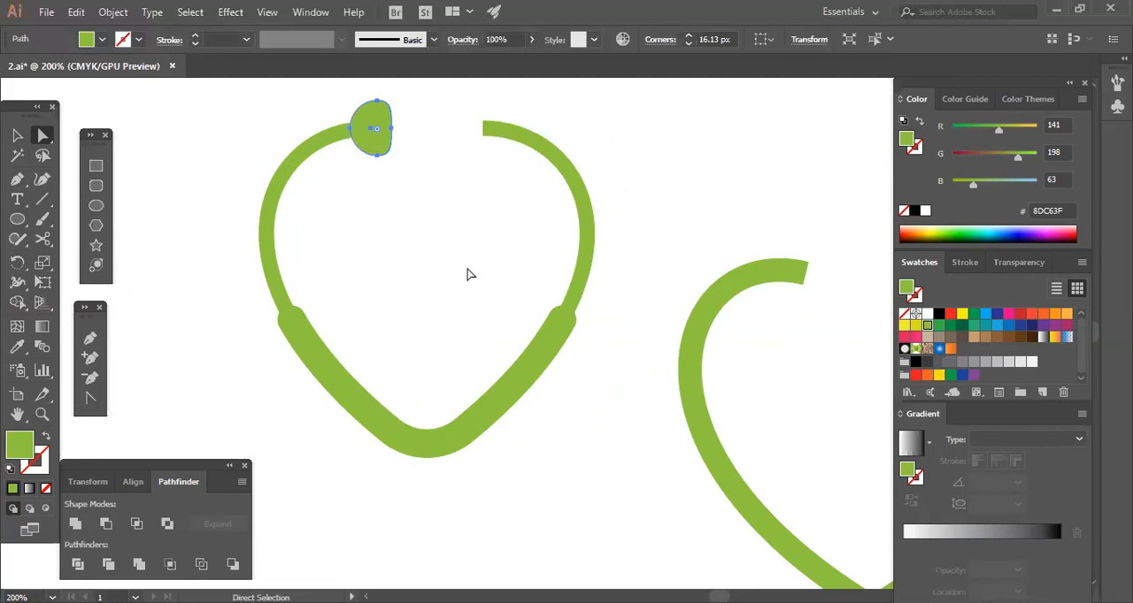
click(470, 274)
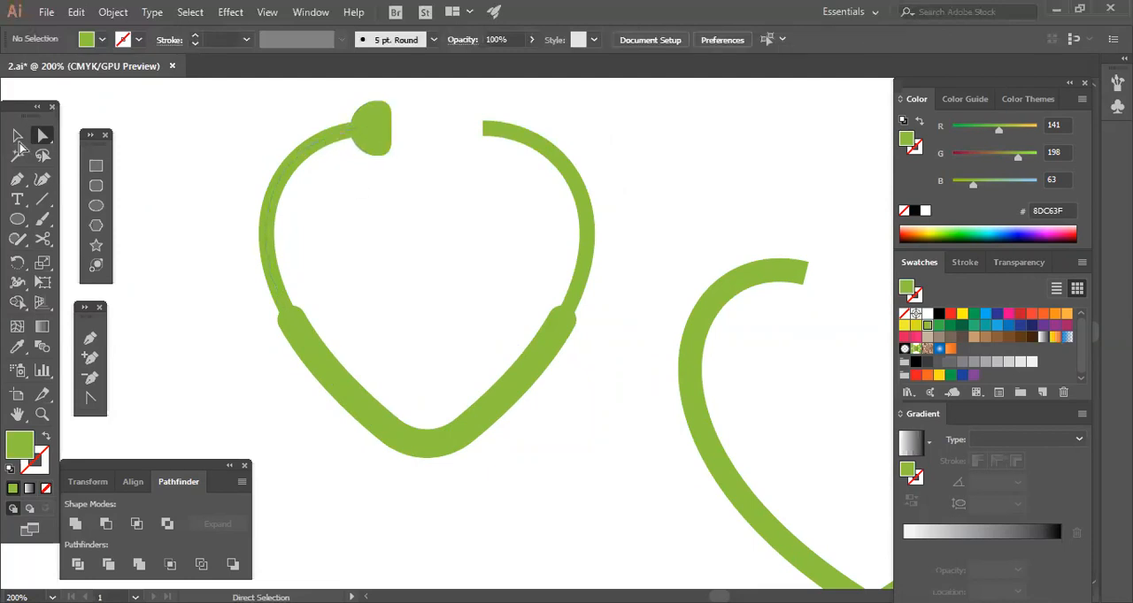
Make a horizontally mirrored copy of the ear tip and place it on the end of the right arc.
click(17, 135)
drag(379, 144, 381, 113)
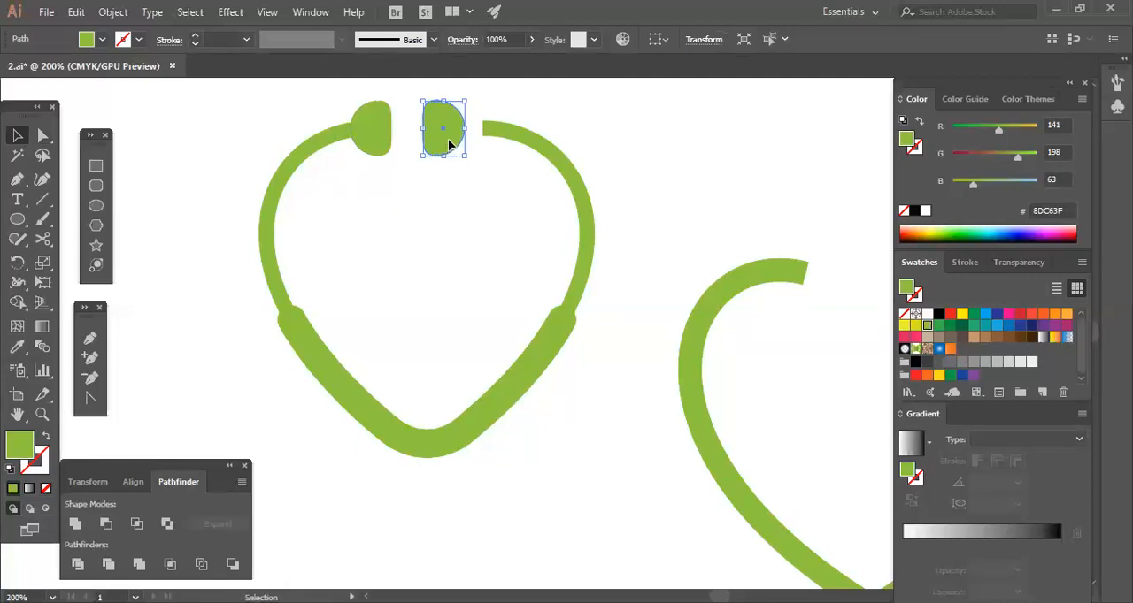
drag(449, 145, 479, 144)
click(491, 218)
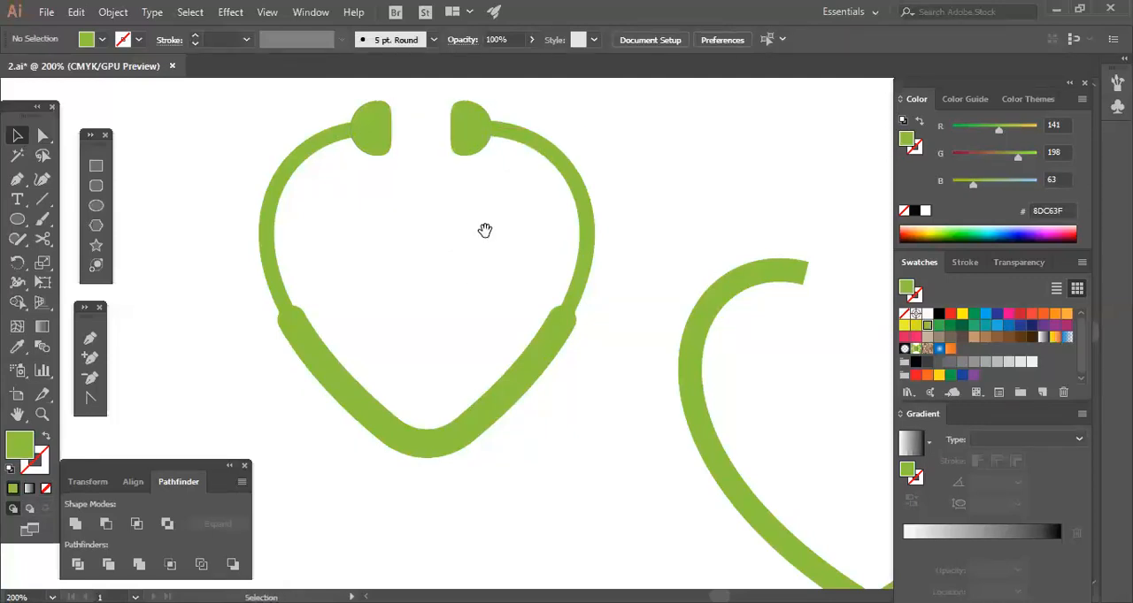
Scale both ear tips down slightly around their centers.
drag(483, 233, 498, 302)
click(407, 141)
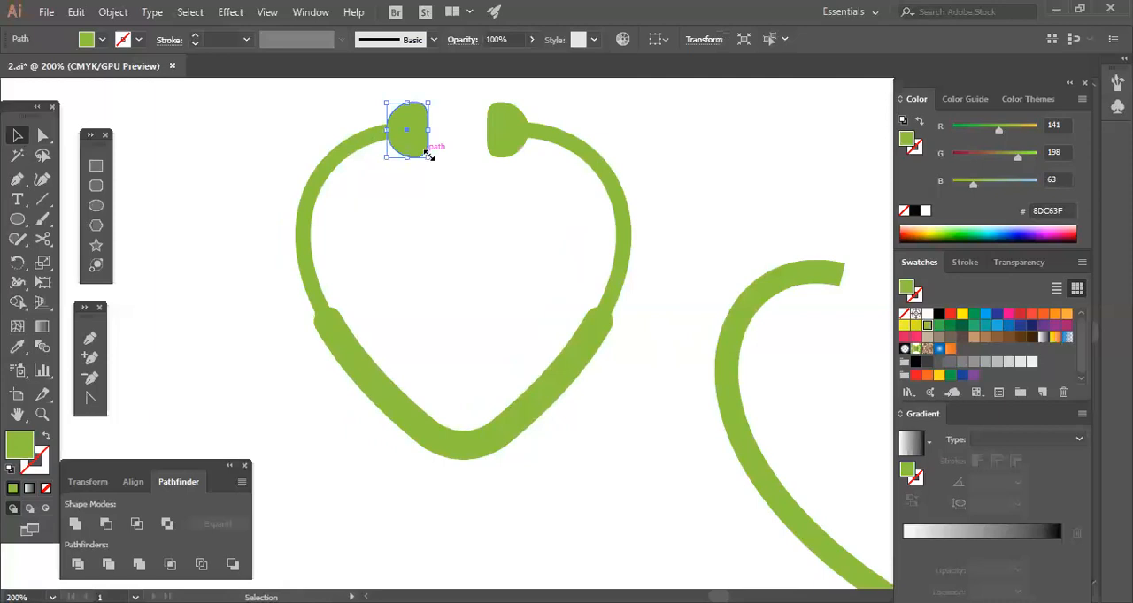
drag(428, 158, 425, 154)
click(471, 178)
click(493, 153)
drag(522, 158, 507, 153)
click(418, 200)
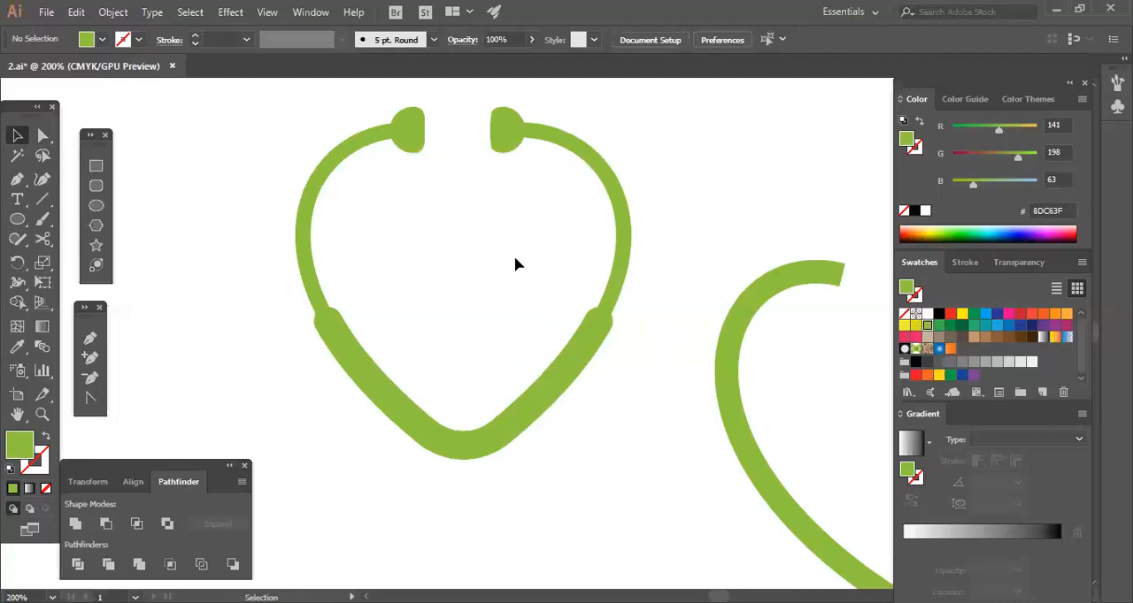
Move the spare open heart outline away from the stethoscope shape and delete it.
drag(502, 259, 463, 254)
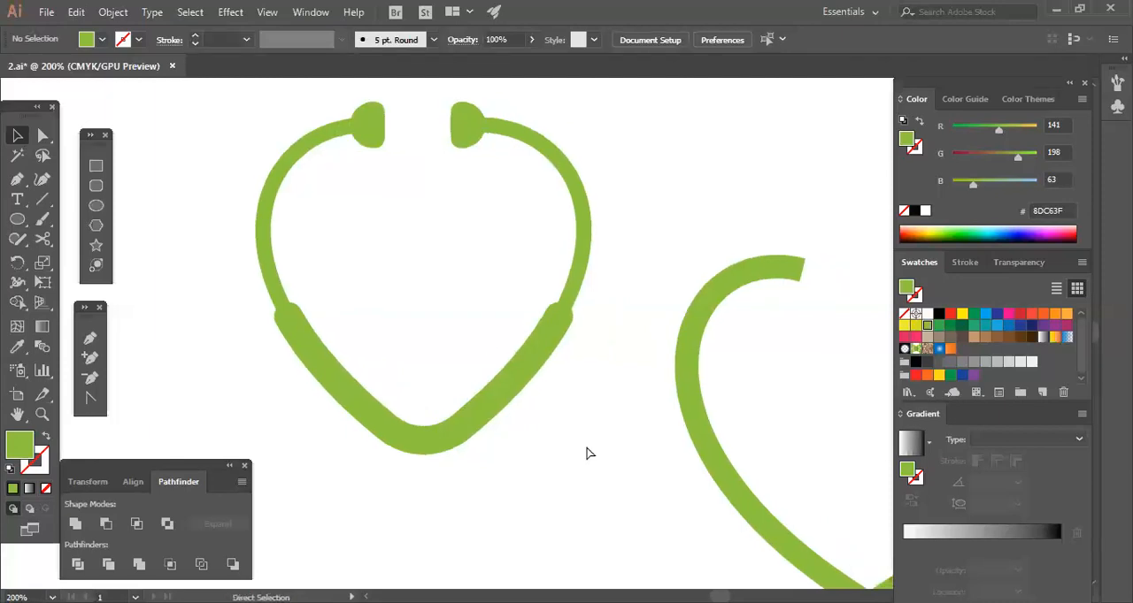
key(ctrl+minus)
key(ctrl+minus)
drag(586, 447, 561, 367)
click(695, 379)
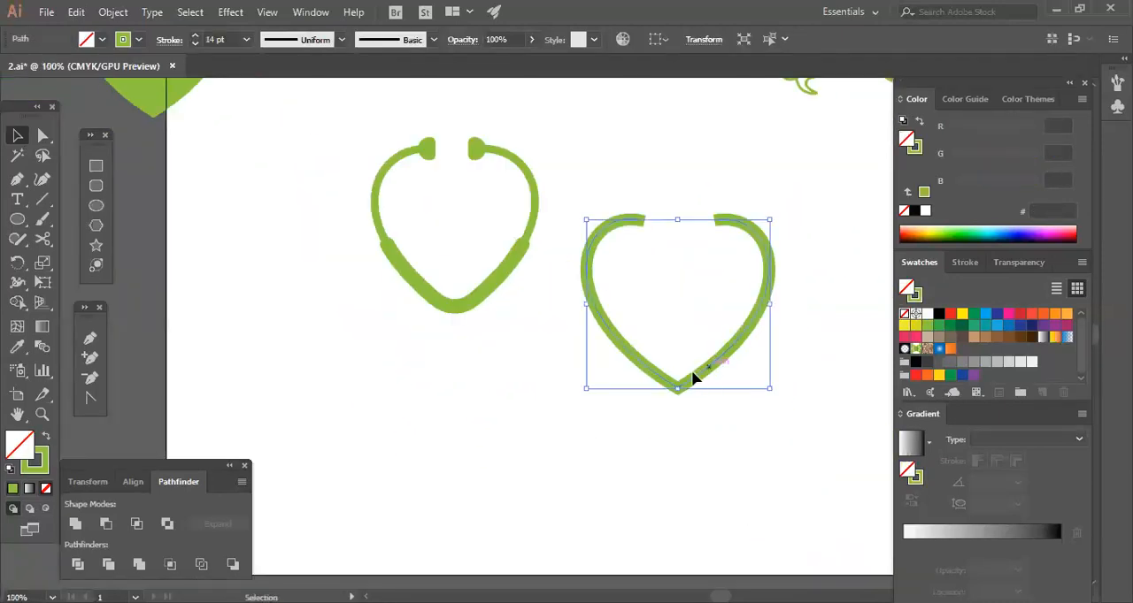
drag(690, 392, 818, 221)
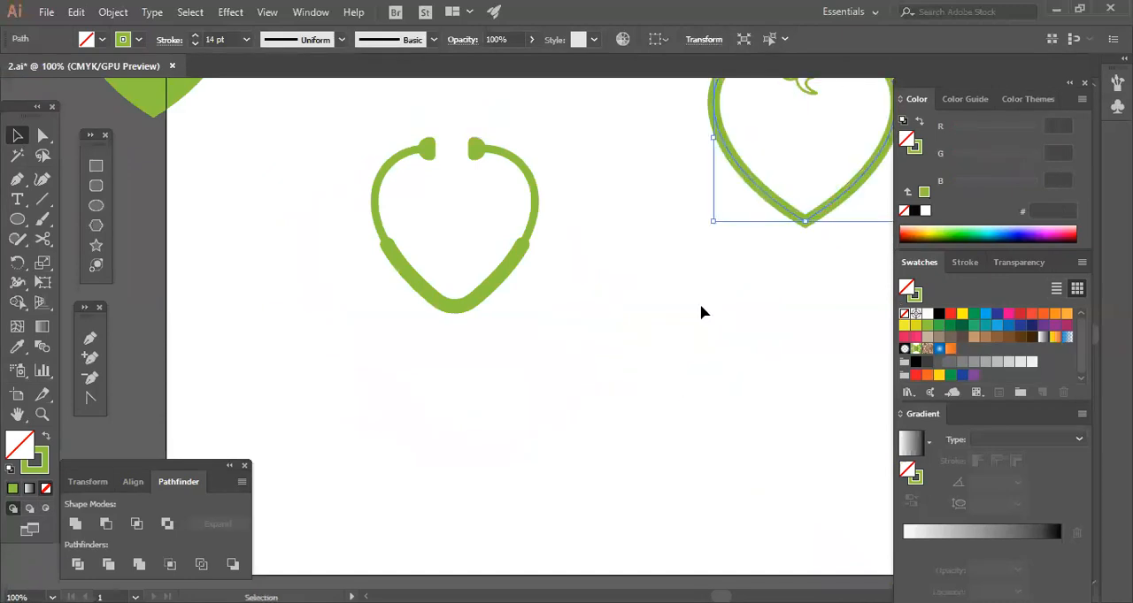
key(Delete)
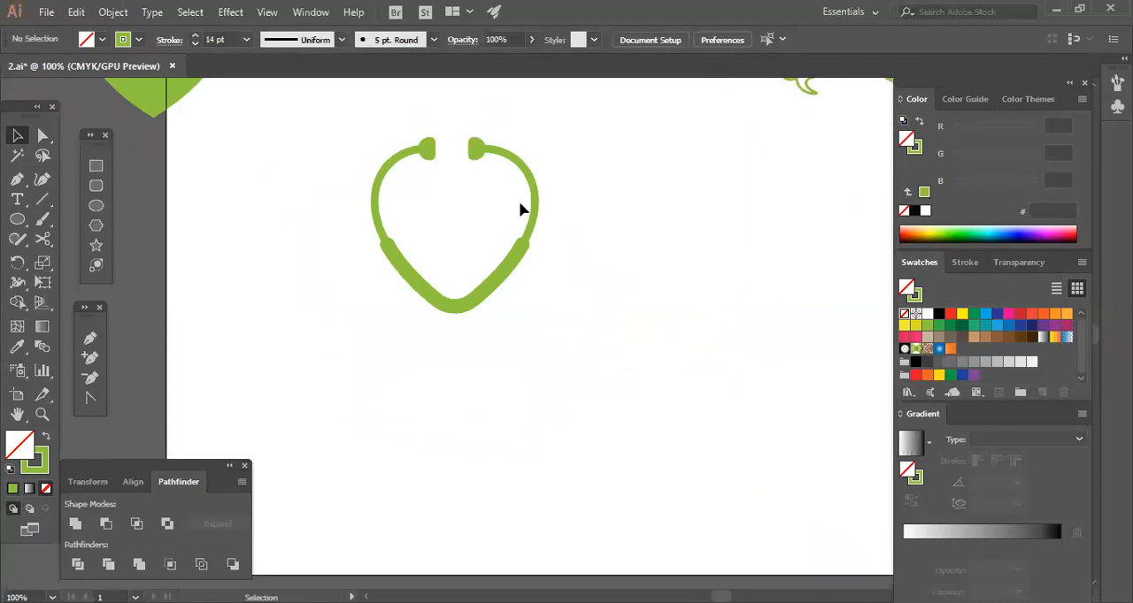
Examine up close whether the two upper arcs and the two ear tips match and line up.
click(503, 156)
click(545, 172)
drag(545, 168, 418, 146)
click(510, 150)
click(516, 159)
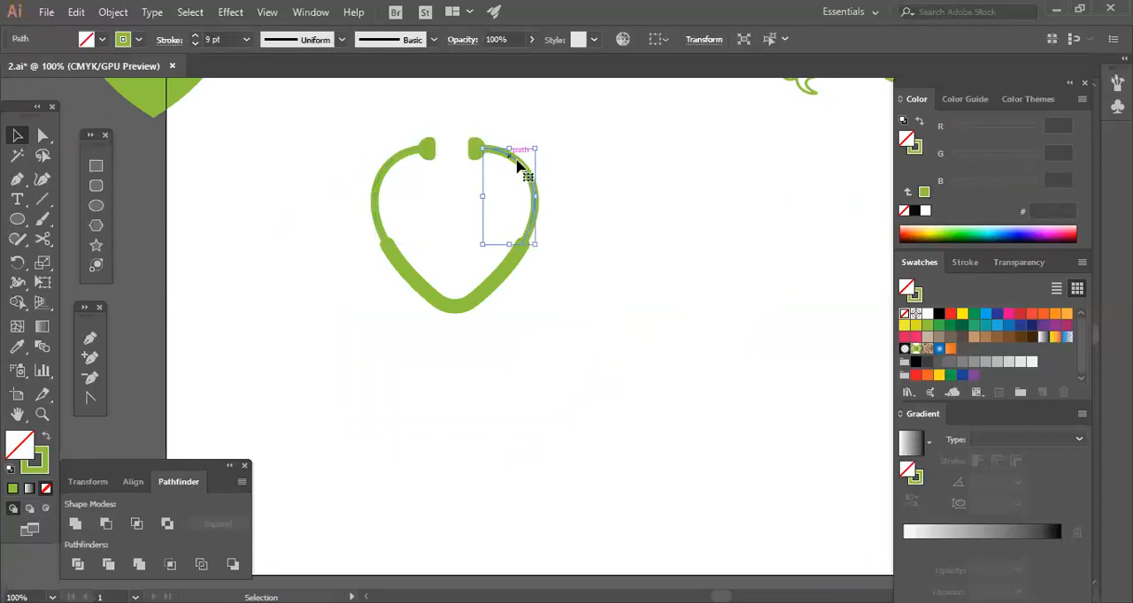
shift+click(408, 159)
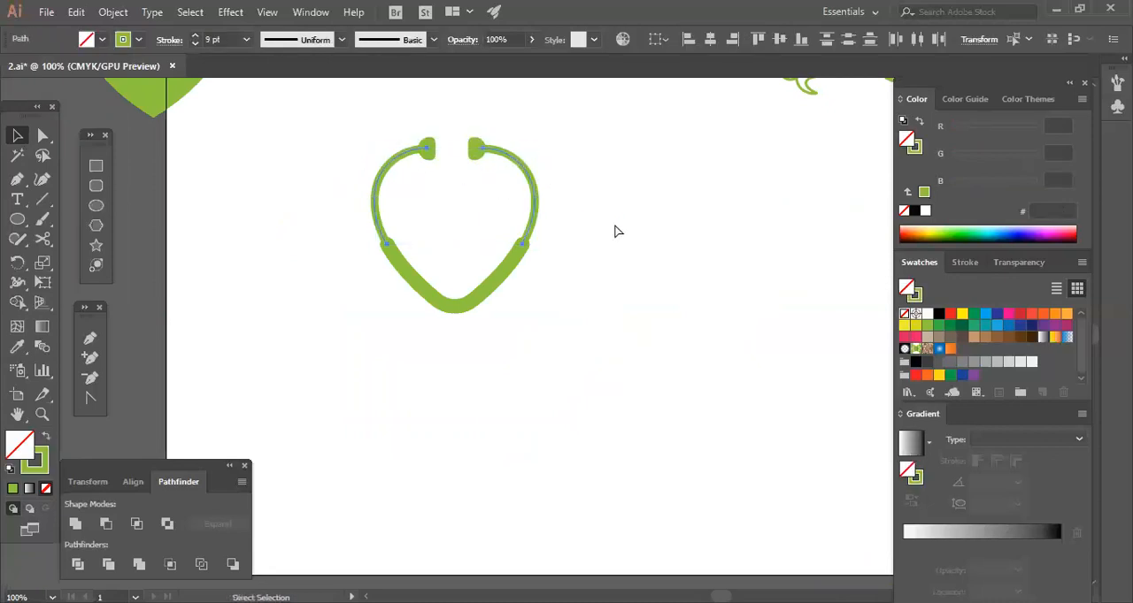
key(ctrl+equal)
key(ctrl+equal)
key(ctrl+equal)
key(ctrl+equal)
key(ctrl+equal)
drag(608, 222, 657, 414)
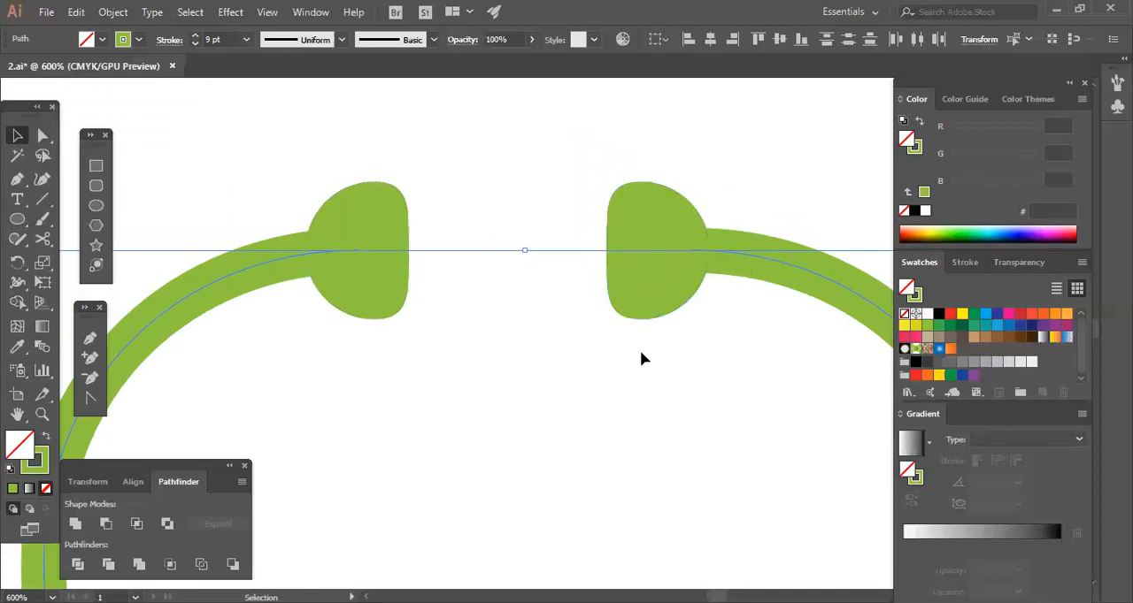
click(637, 296)
click(390, 224)
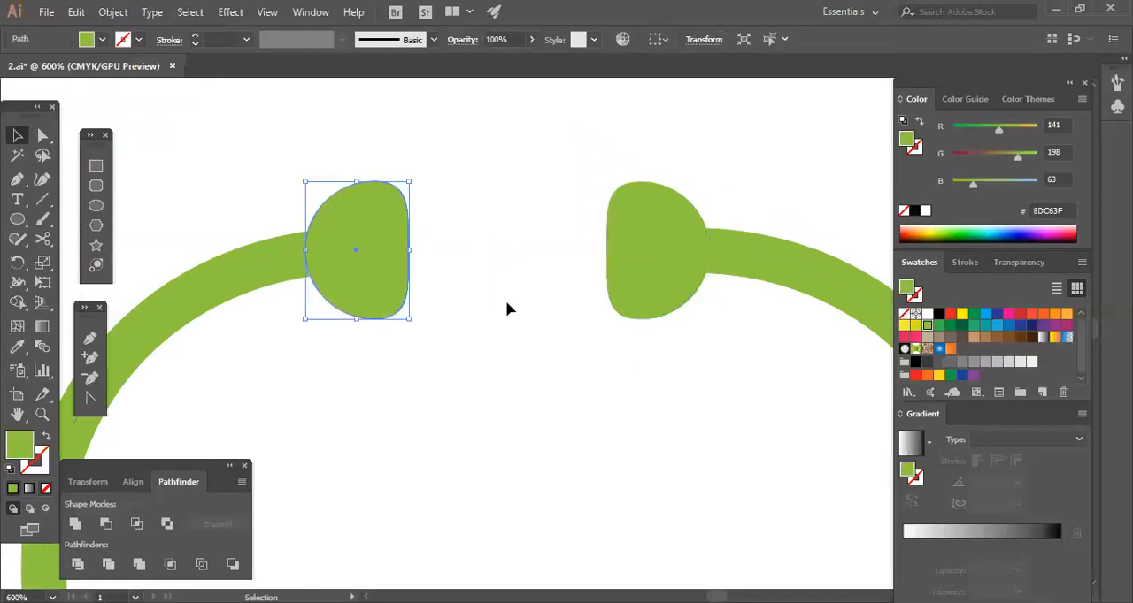
click(505, 305)
drag(674, 200, 682, 306)
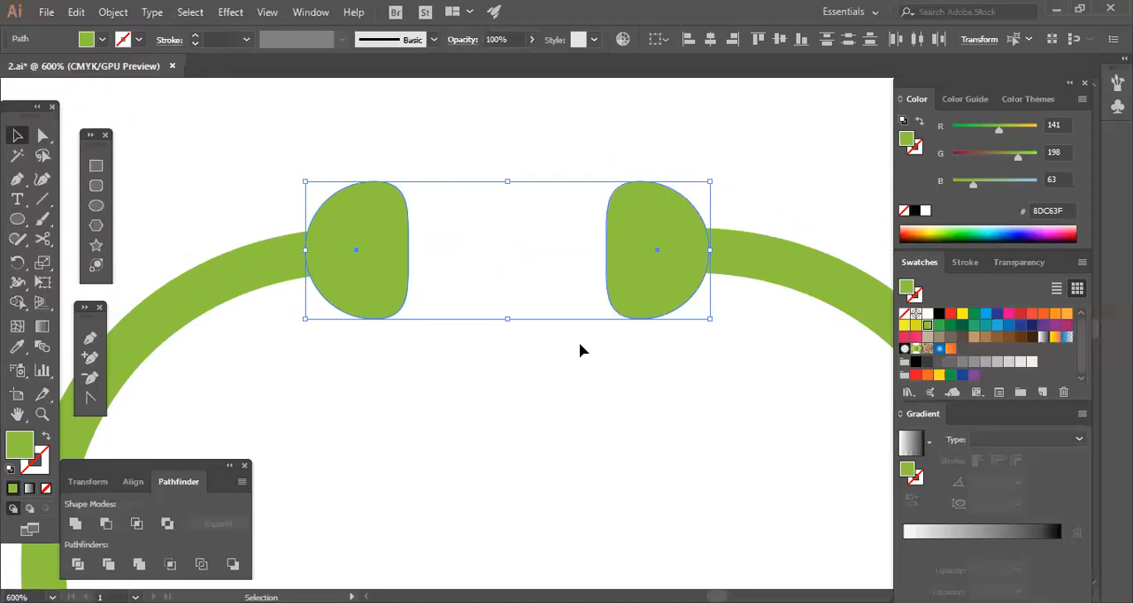
click(647, 380)
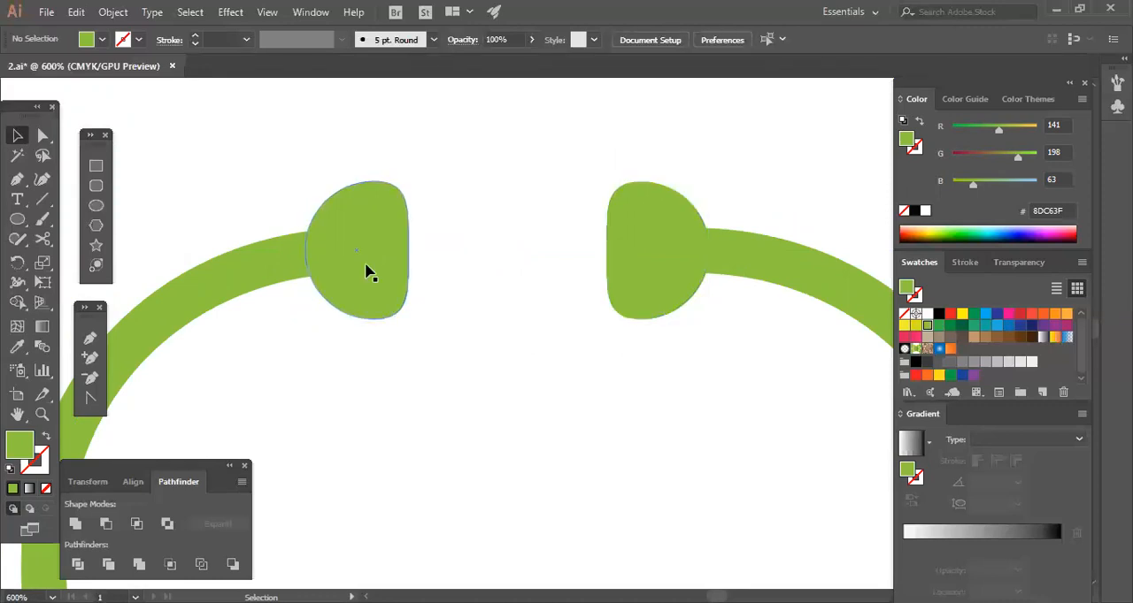
Duplicate the left ear tip and place a mirrored copy exactly at the right ear tip's position.
drag(387, 285, 528, 293)
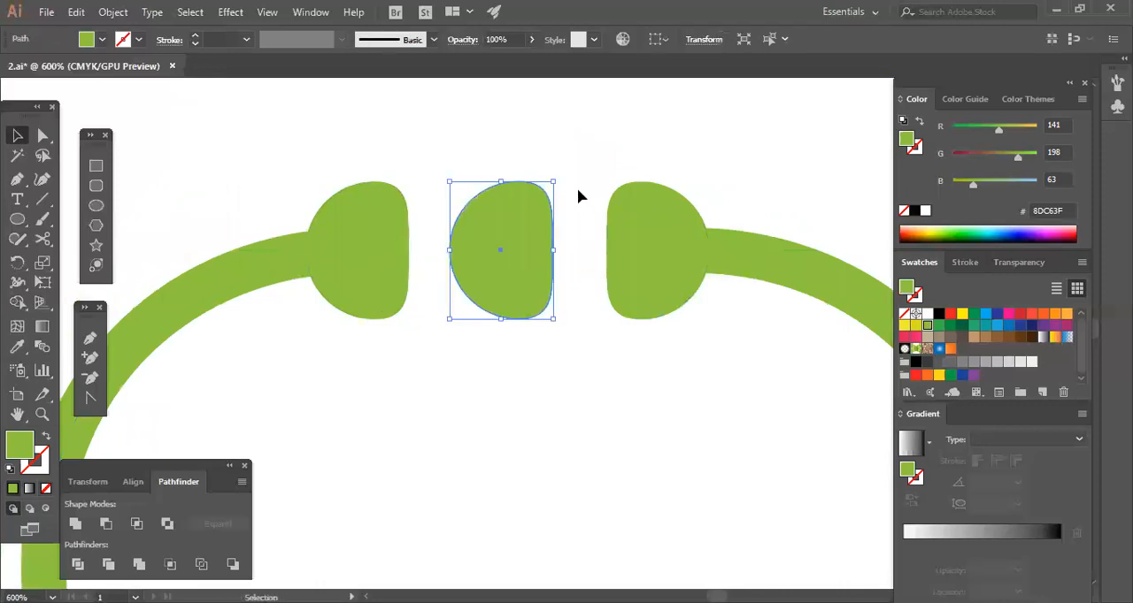
drag(596, 320, 577, 408)
click(577, 408)
drag(508, 291, 666, 291)
click(579, 263)
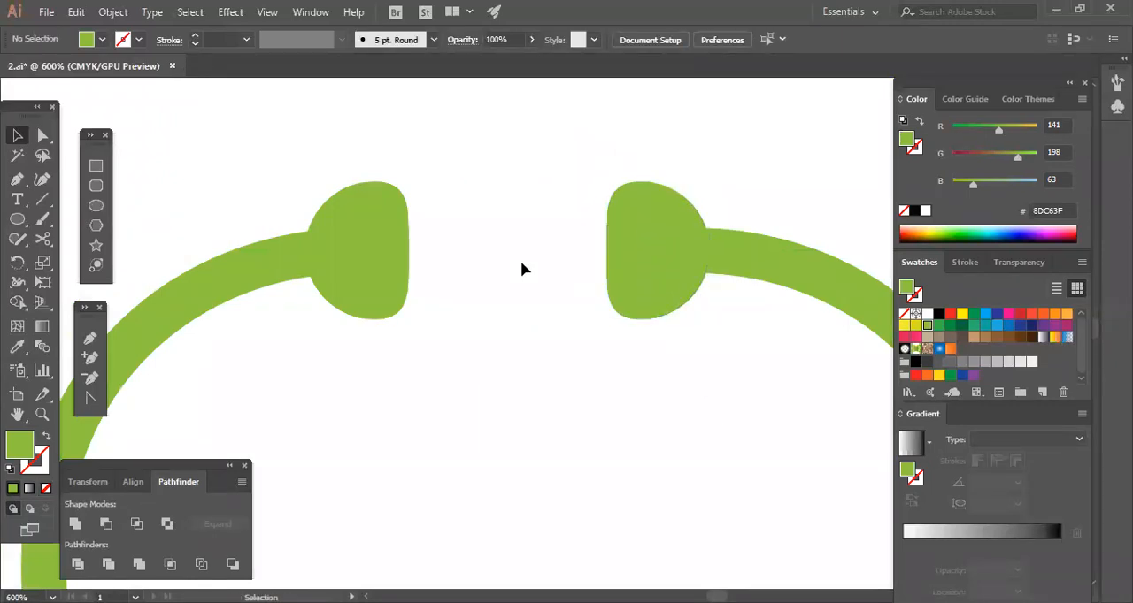
Check how the ends of both upper arcs line up with their ear tips.
click(281, 264)
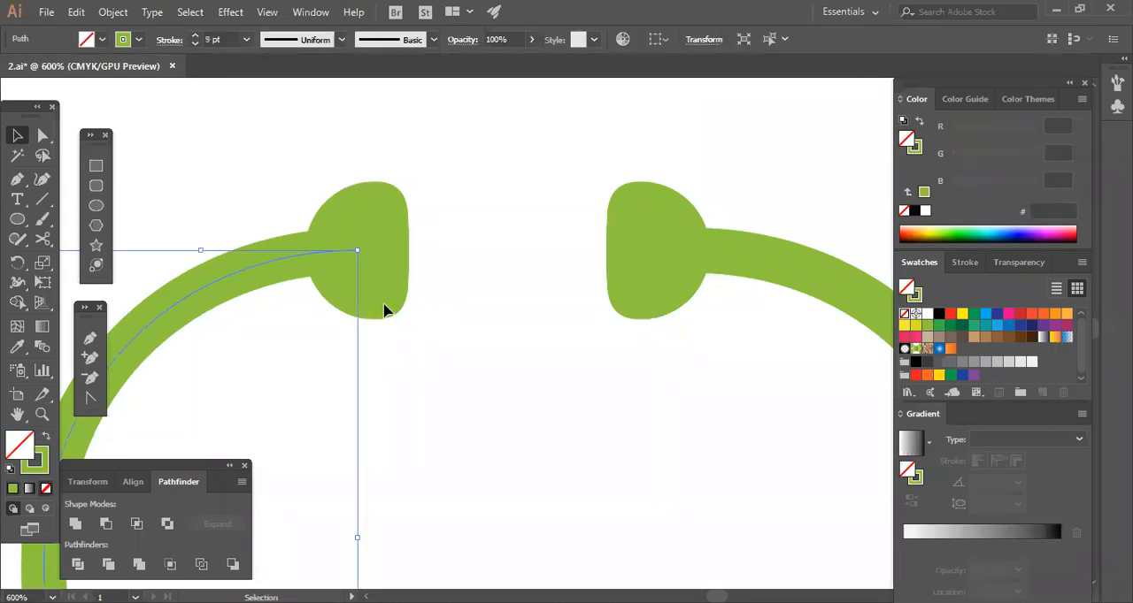
shift+click(731, 253)
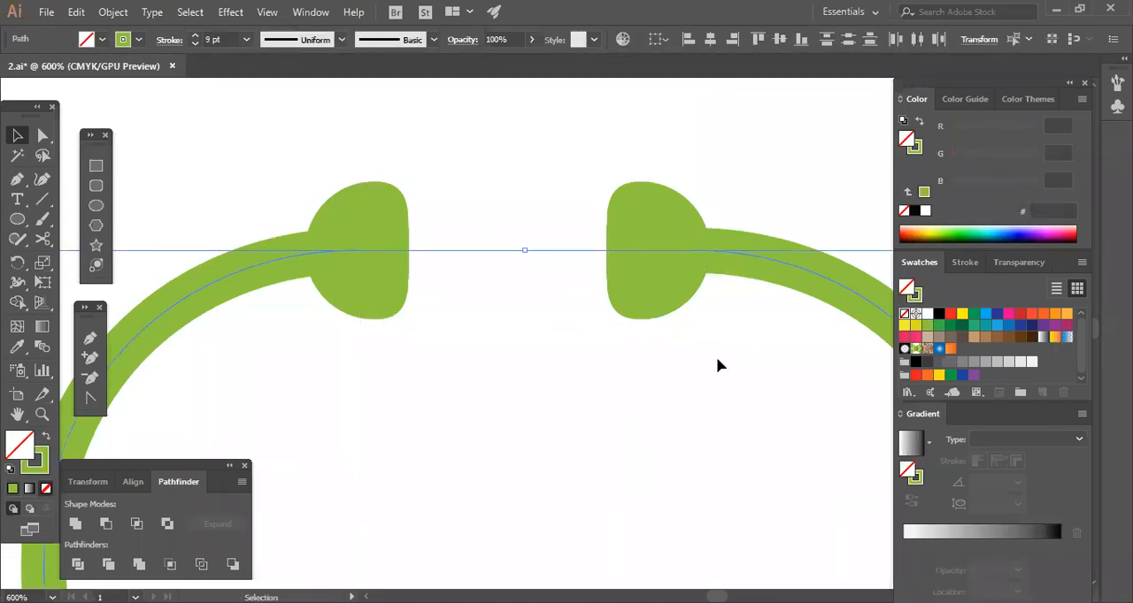
click(733, 290)
click(743, 258)
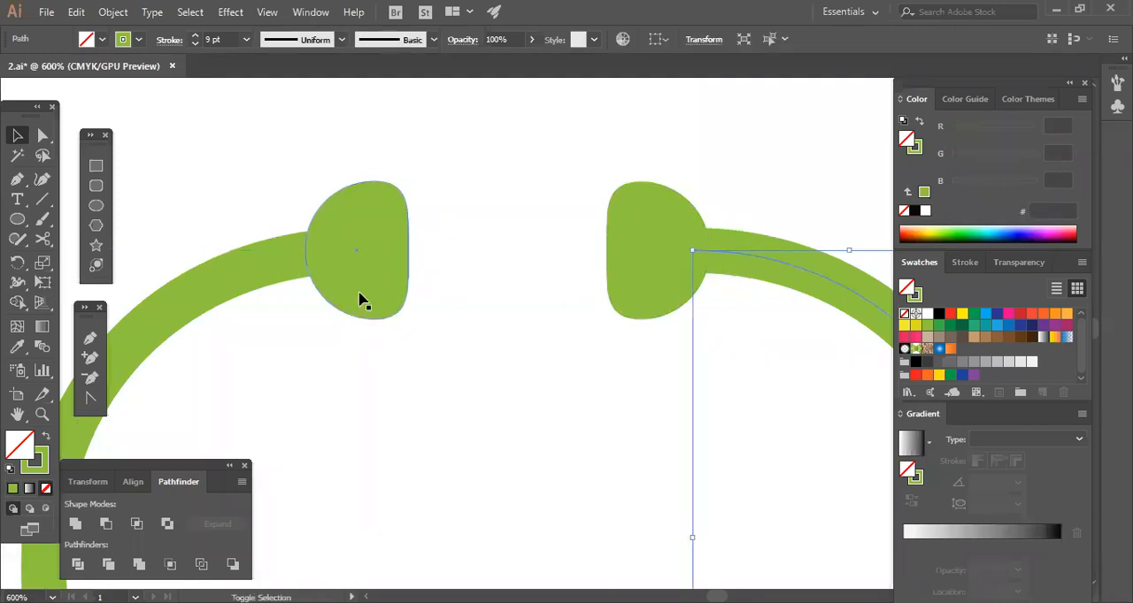
shift+click(279, 262)
click(568, 409)
Try shifting the right ear tip slightly upward and compare its alignment with the left ear tip.
drag(611, 296, 615, 273)
drag(311, 141, 740, 189)
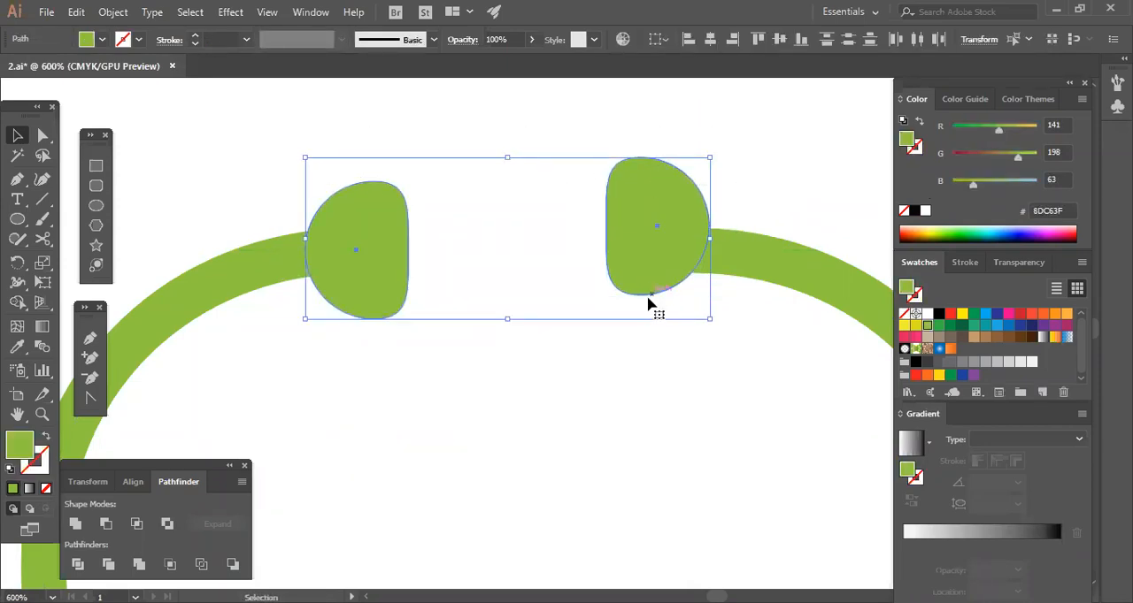
click(610, 422)
drag(231, 128, 790, 409)
click(638, 419)
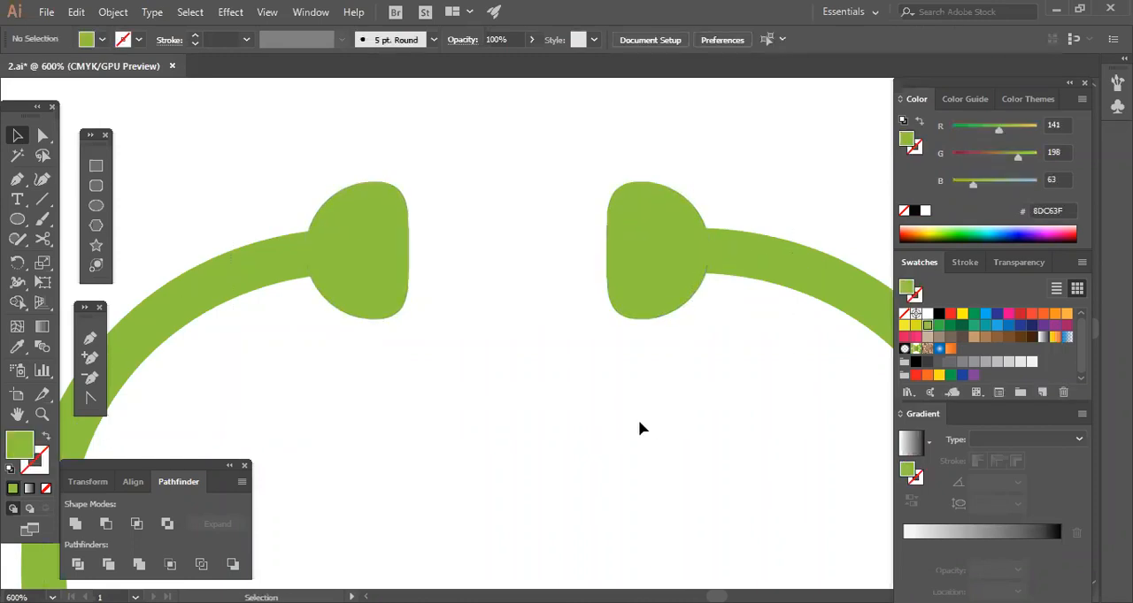
Draw a curved tube with the Pen tool from the heart's bottom tip, looping right, crossing itself and ending at the lower left.
key(ctrl+minus)
key(ctrl+minus)
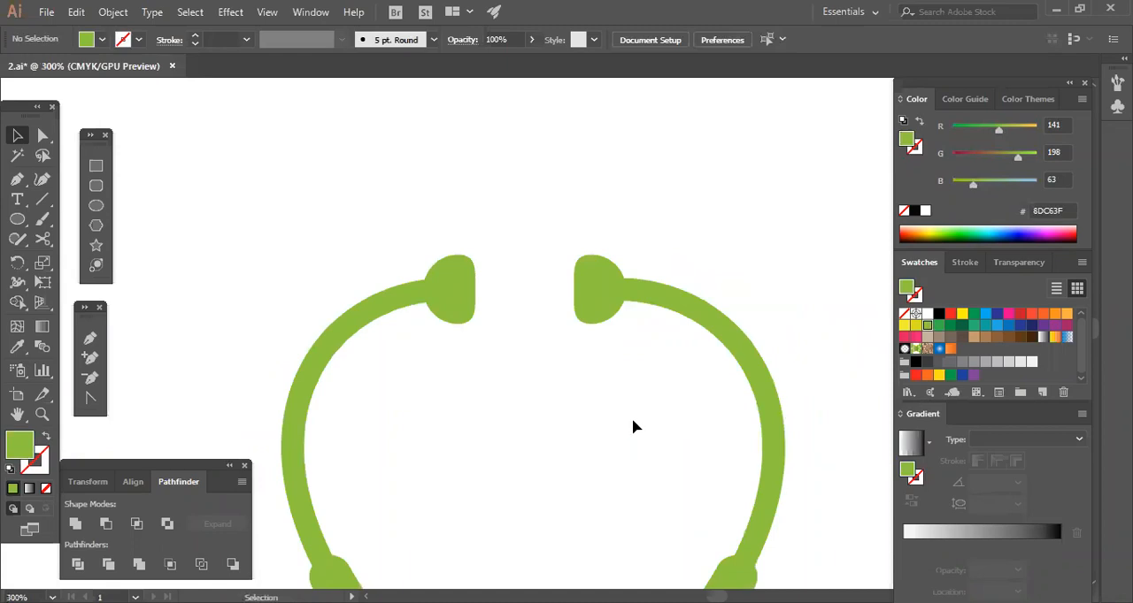
scroll(624, 420, down, 5)
key(ctrl+minus)
key(ctrl+minus)
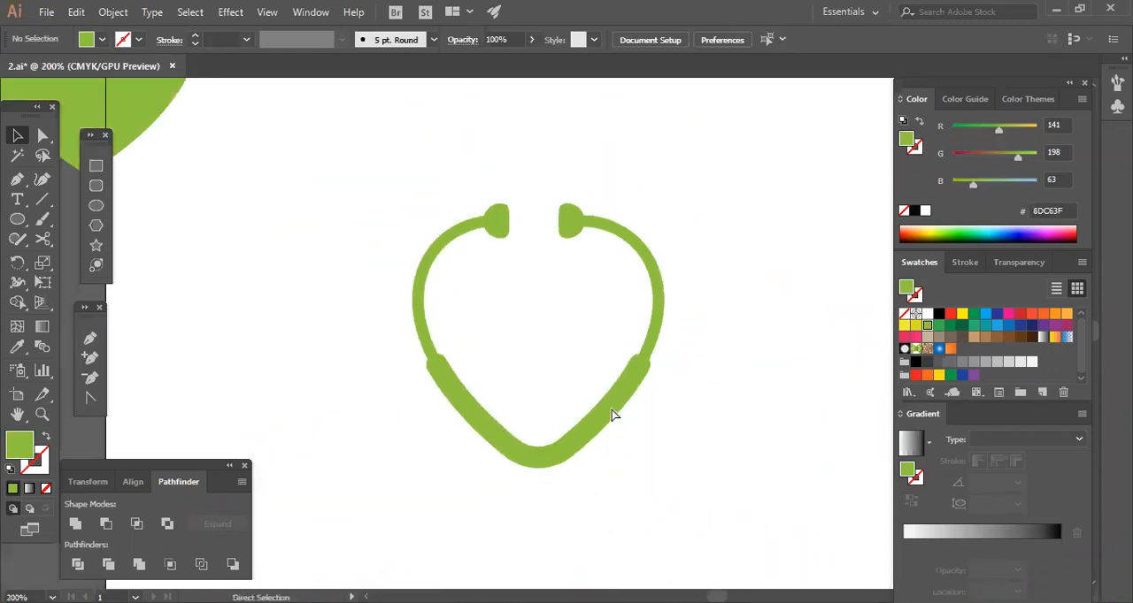
drag(617, 337, 548, 253)
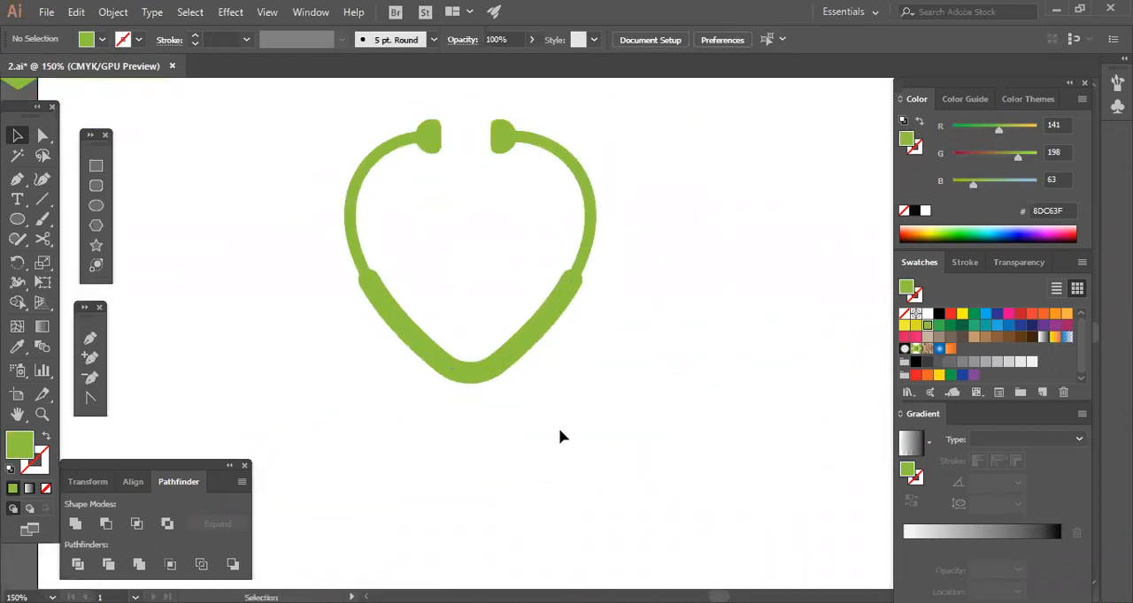
click(90, 338)
drag(468, 372, 437, 426)
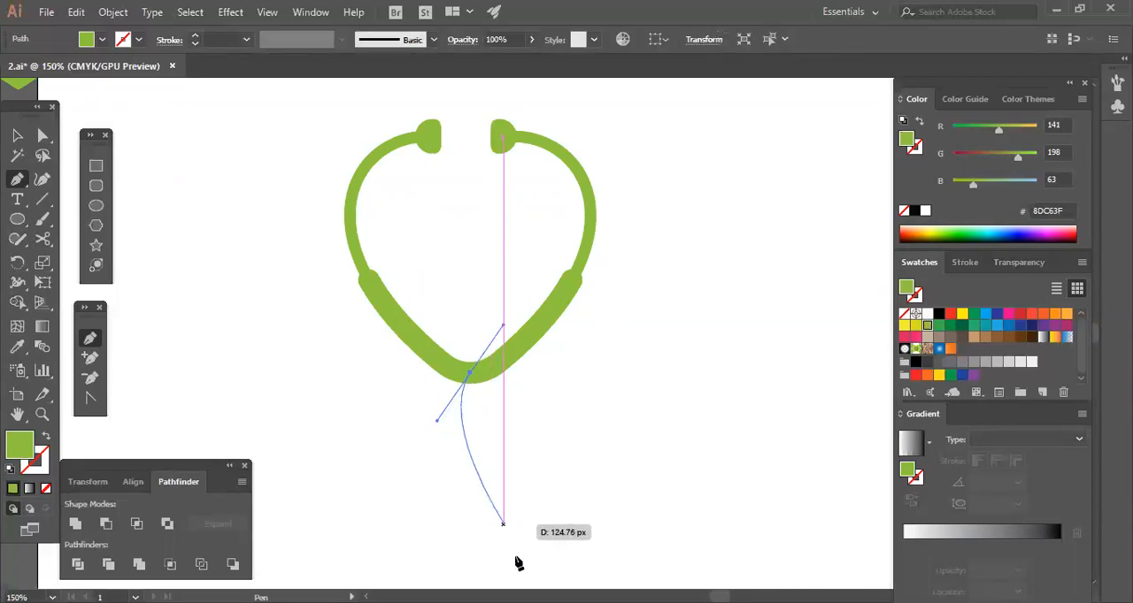
drag(516, 555, 658, 555)
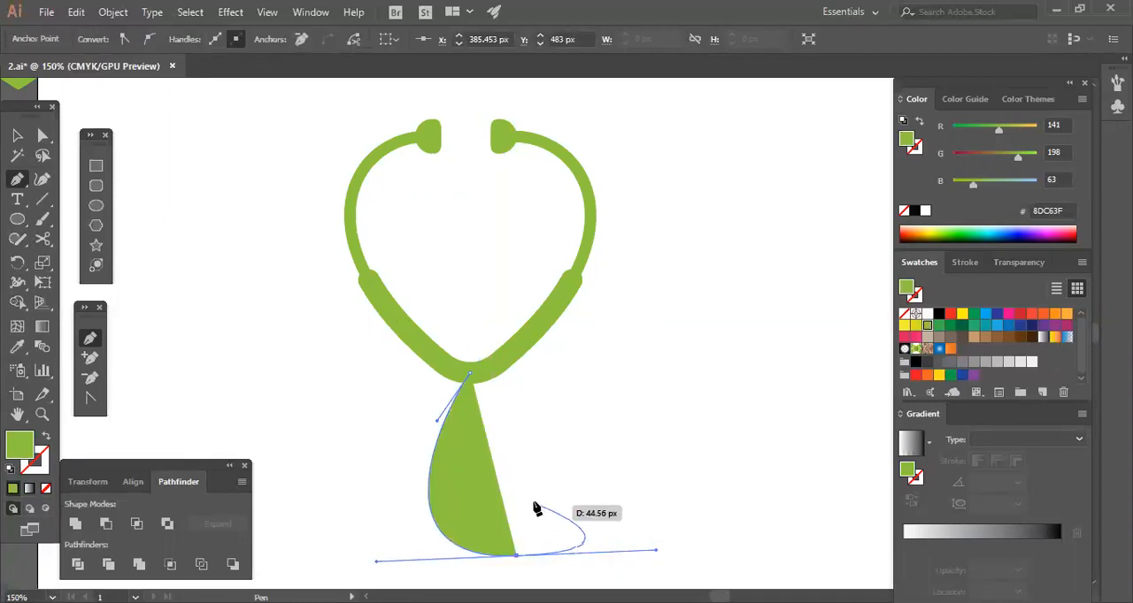
drag(503, 492, 412, 454)
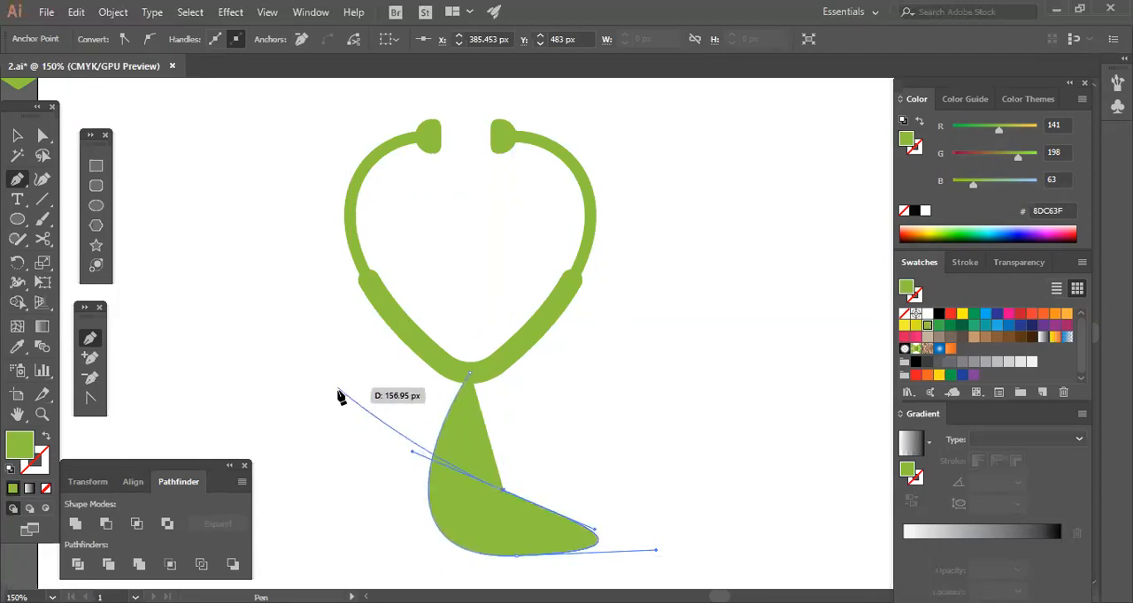
drag(305, 416, 320, 324)
click(18, 136)
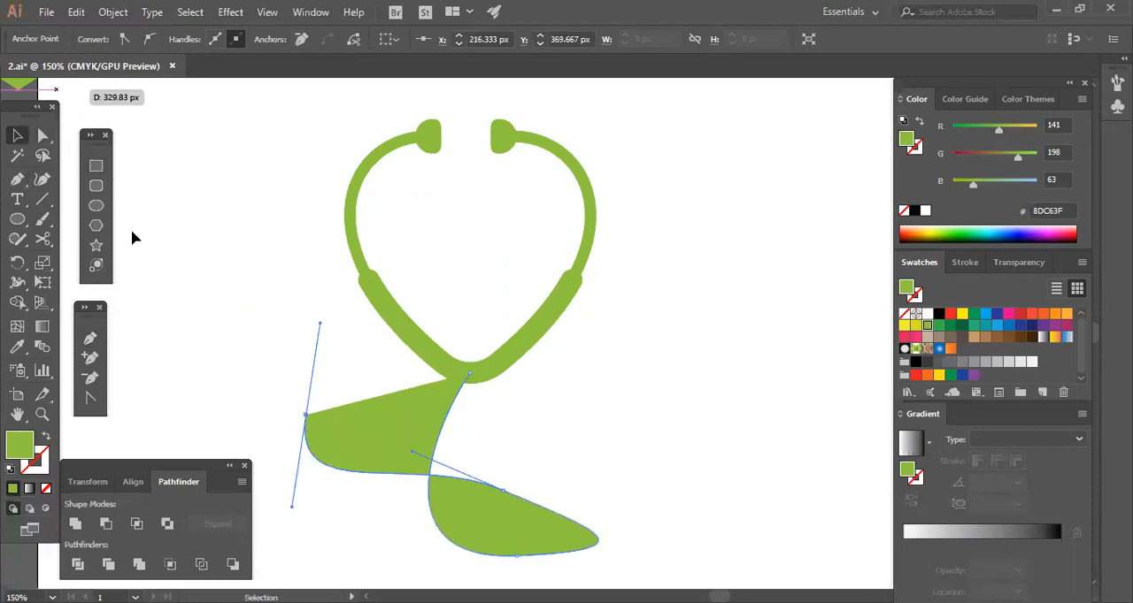
click(131, 229)
Turn the tube path's green fill into a stroke without fill and set its weight to 11 pt.
drag(682, 476, 675, 315)
click(506, 389)
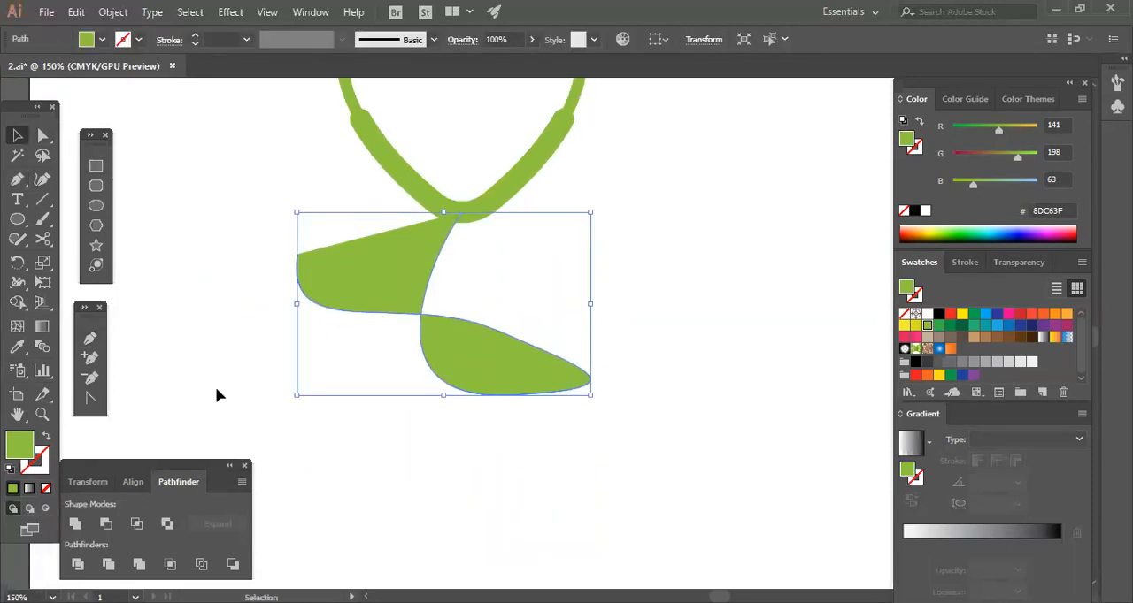
click(46, 438)
click(194, 36)
click(195, 36)
click(194, 35)
click(195, 35)
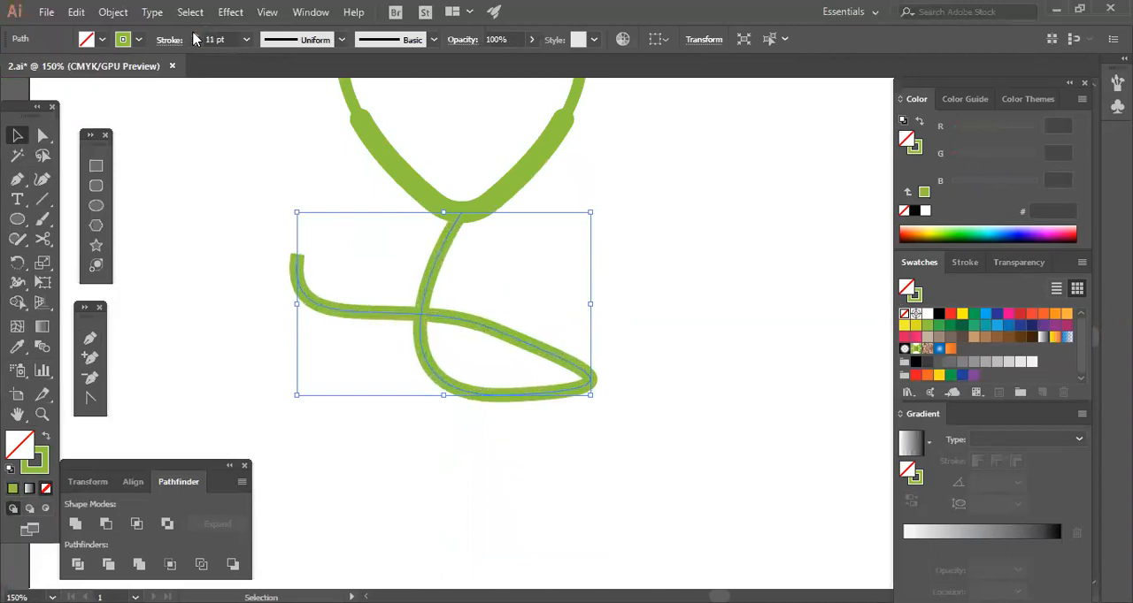
click(741, 273)
Match the looping tube's thickness to the thick lower part by setting its stroke weight to 17 pt.
click(548, 148)
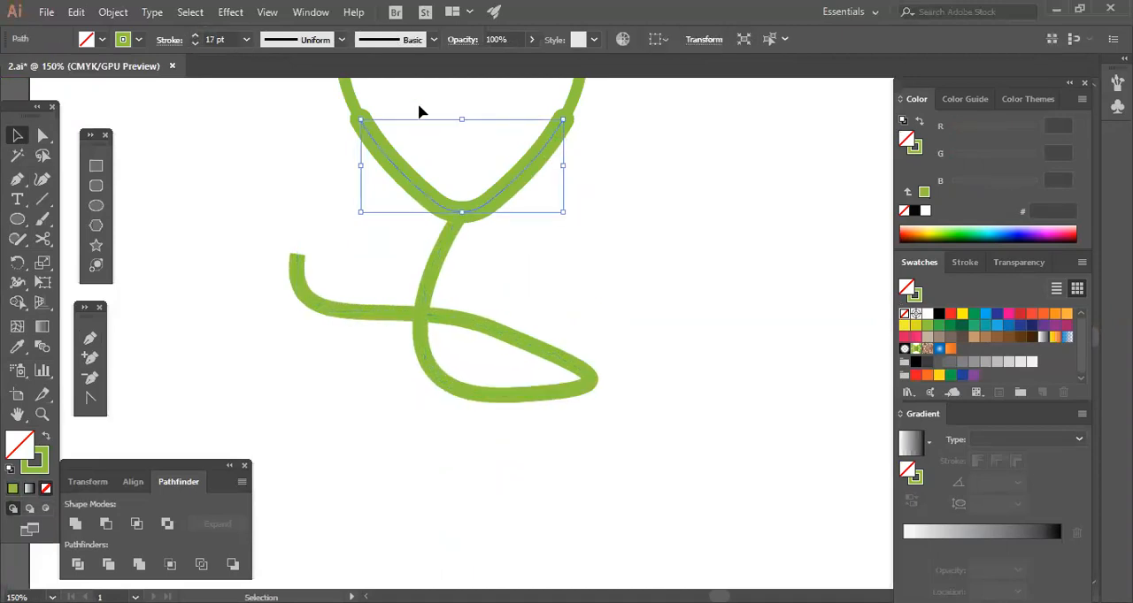
drag(273, 218, 329, 320)
click(196, 36)
click(195, 36)
click(196, 36)
click(196, 36)
click(195, 37)
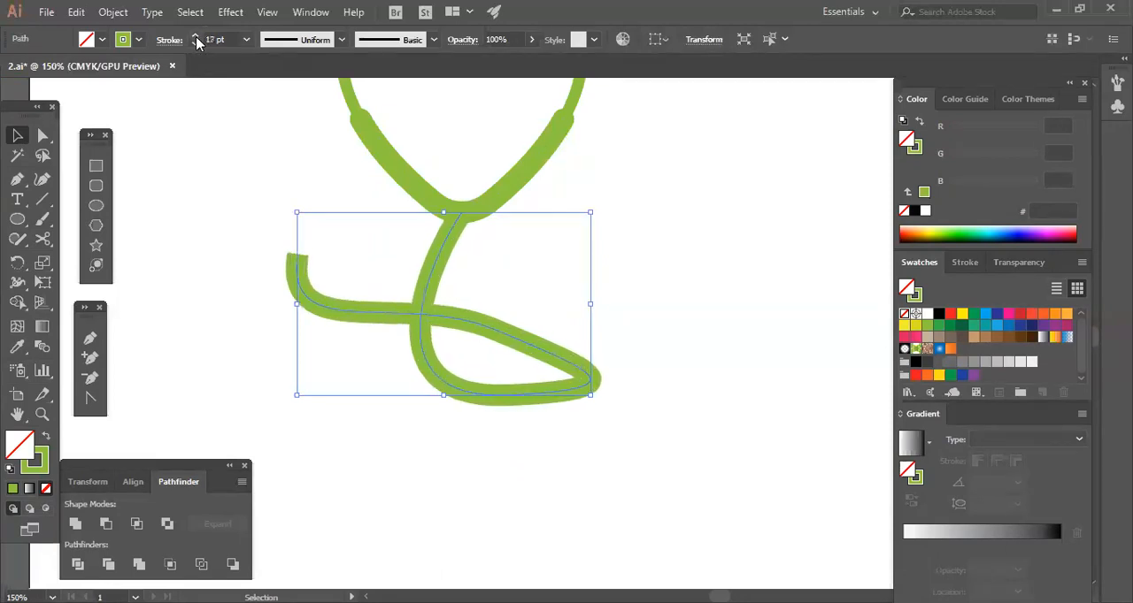
click(746, 369)
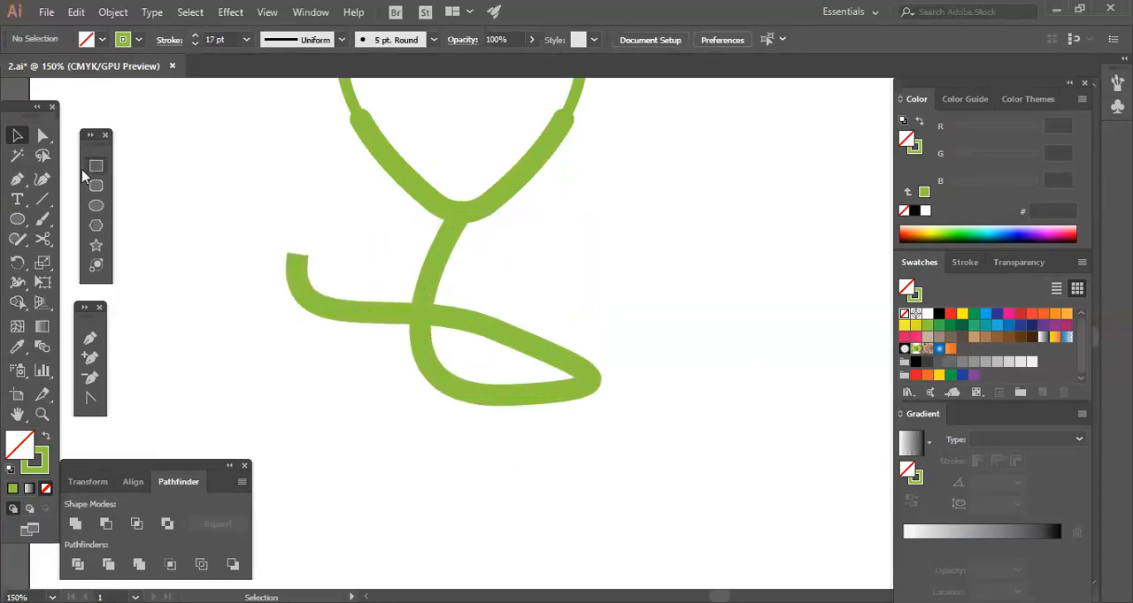
Reshape the tube's loop into a rounder oval by moving its anchor points and direction handles with Direct Selection.
click(42, 135)
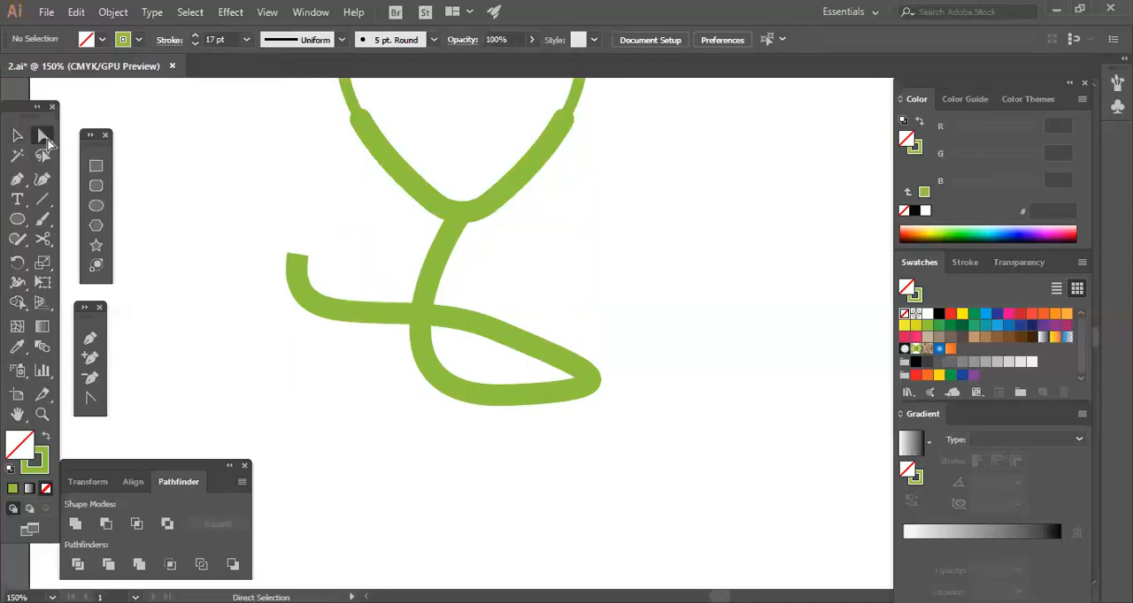
click(501, 396)
drag(511, 399, 471, 417)
click(622, 417)
drag(506, 335, 520, 312)
drag(607, 409, 561, 419)
click(593, 400)
Reposition the tube's free end anchor and adjust its direction handles so the end curves smoothly upward.
drag(301, 255, 325, 232)
drag(311, 324, 283, 332)
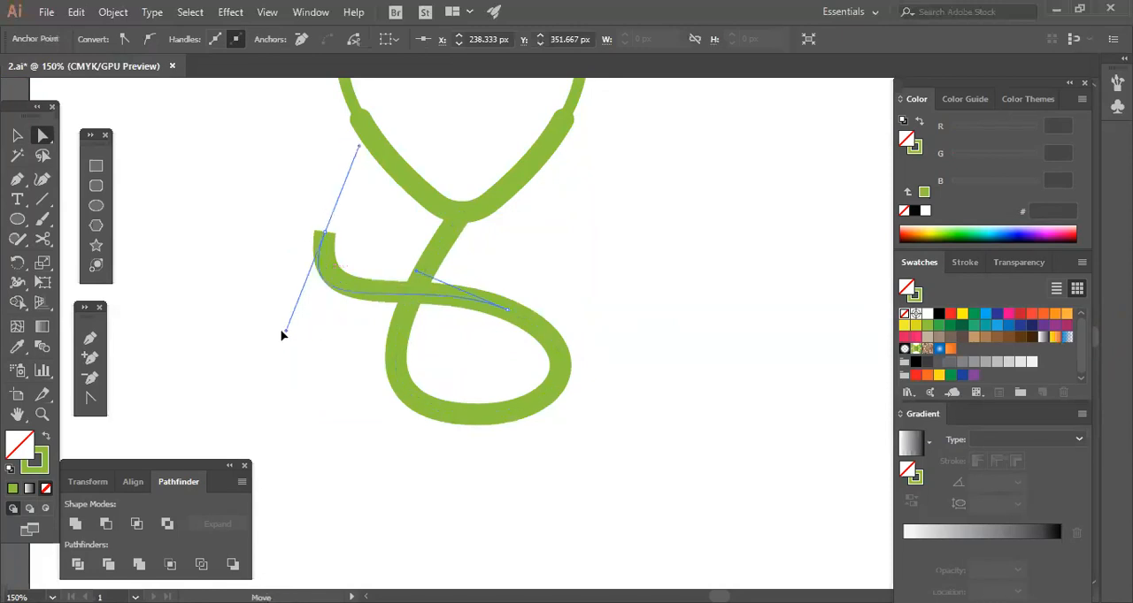
drag(327, 241, 310, 255)
click(250, 284)
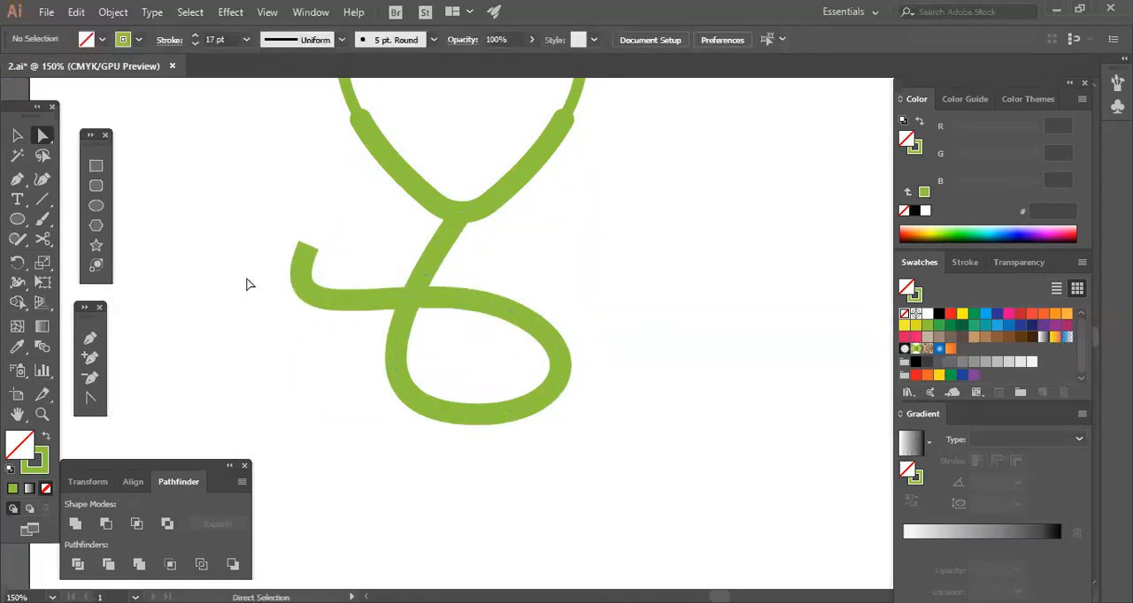
click(306, 250)
drag(347, 162, 321, 151)
click(342, 371)
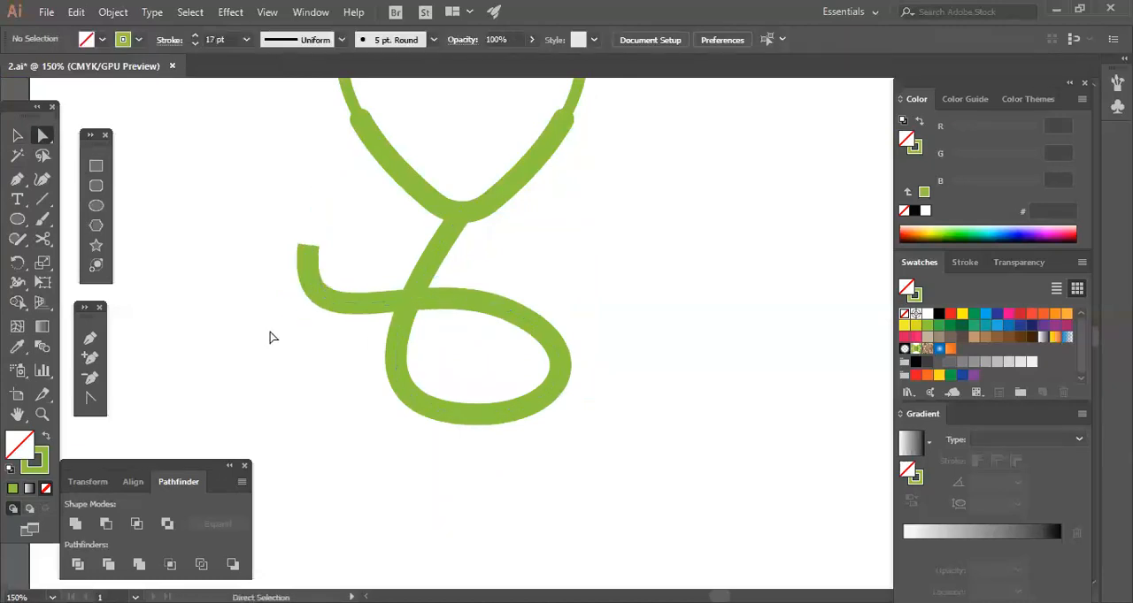
Draw a green circle about 84 px in diameter without stroke and place it on the tube's free end.
key(l)
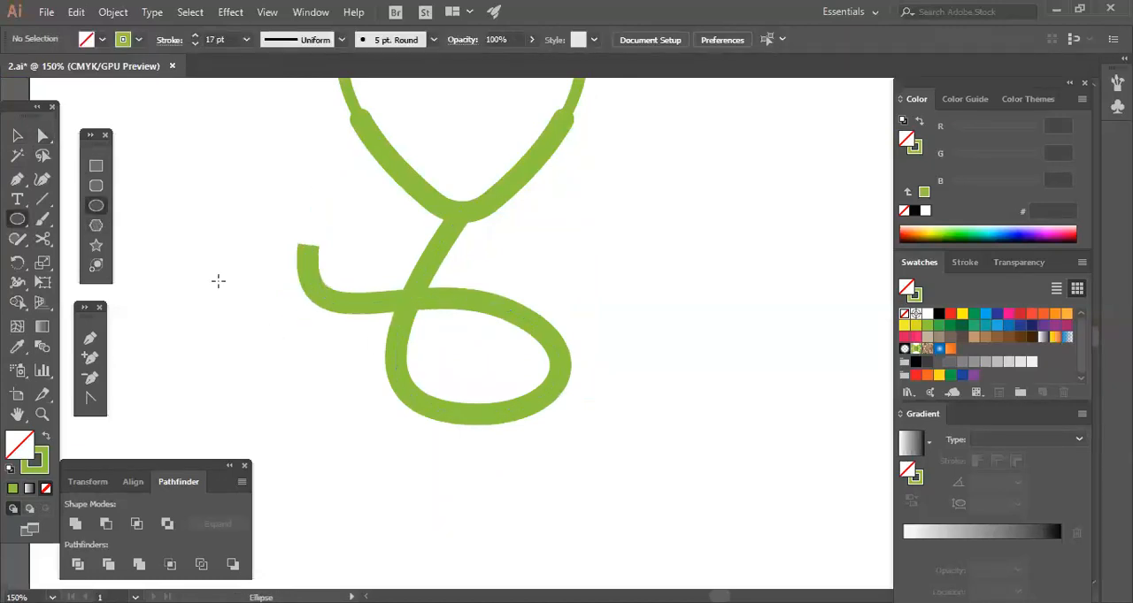
click(45, 436)
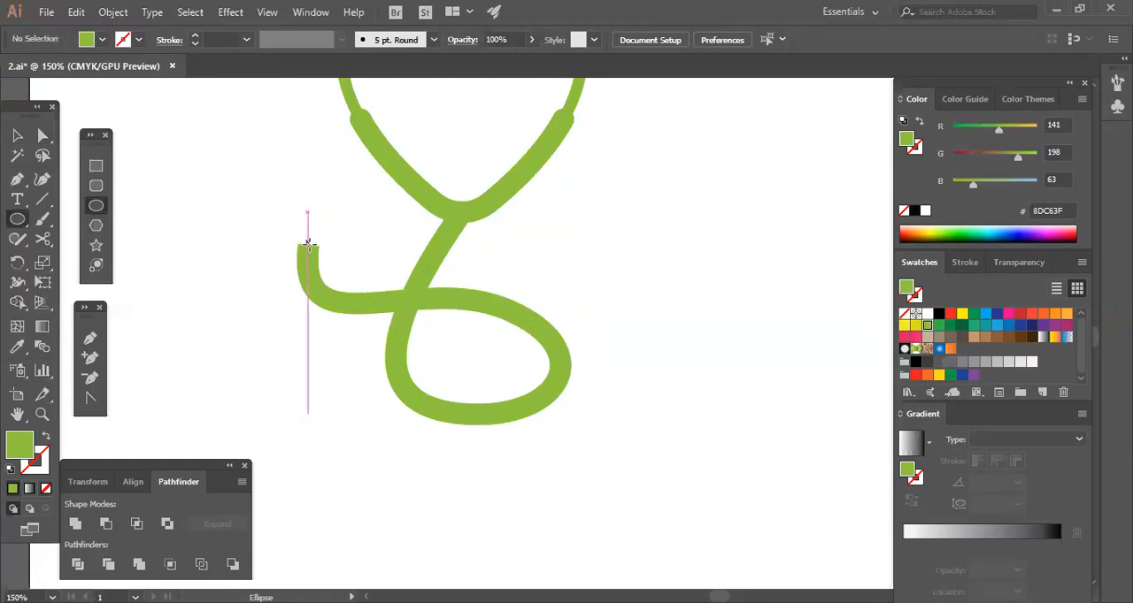
drag(308, 245, 360, 280)
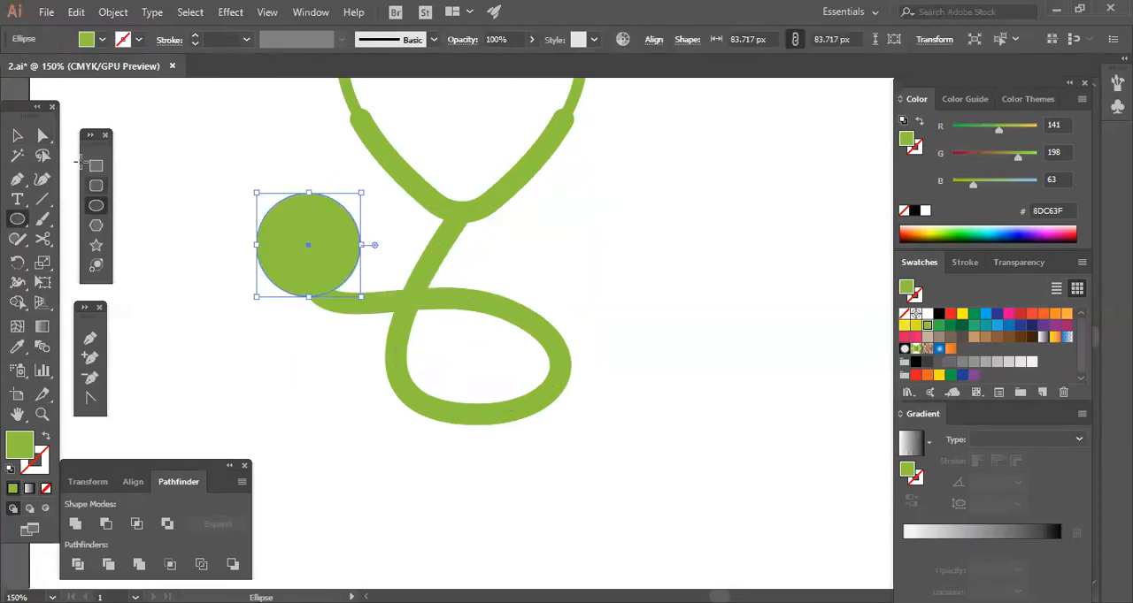
click(18, 137)
click(136, 250)
drag(306, 288, 314, 270)
Add a concentric copy of the chest-piece circle scaled down to about 59 px and fill it white.
key(a)
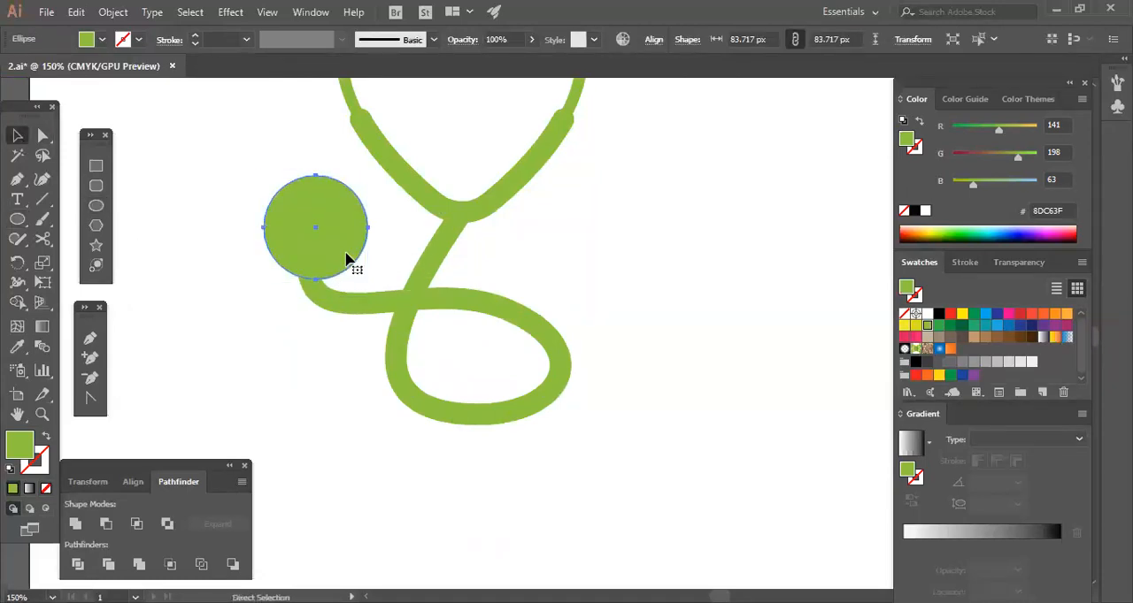
key(ctrl)
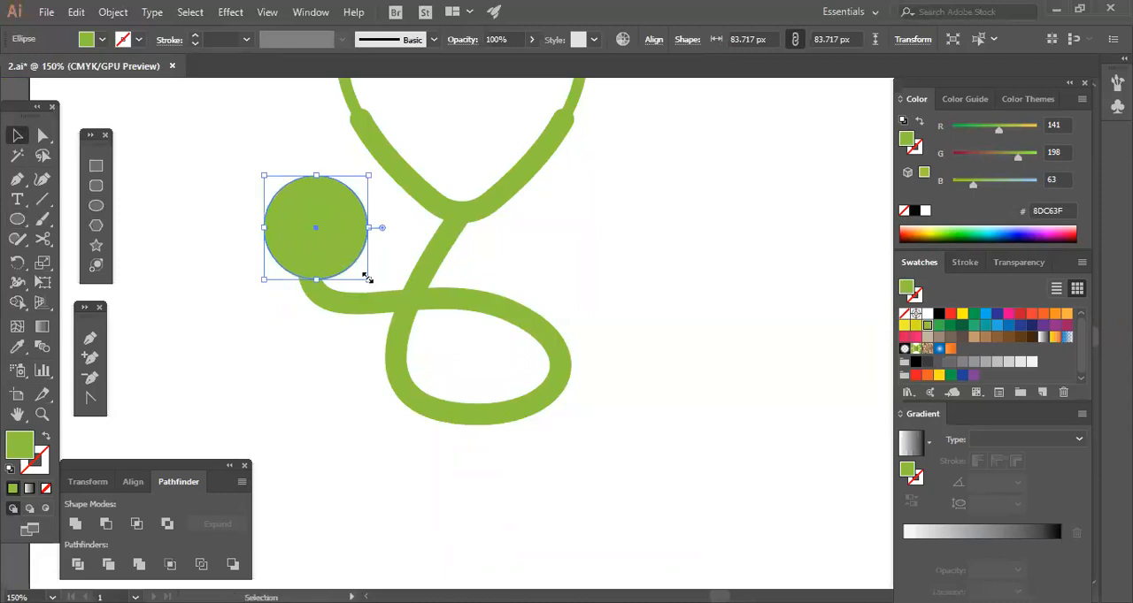
drag(365, 279, 354, 280)
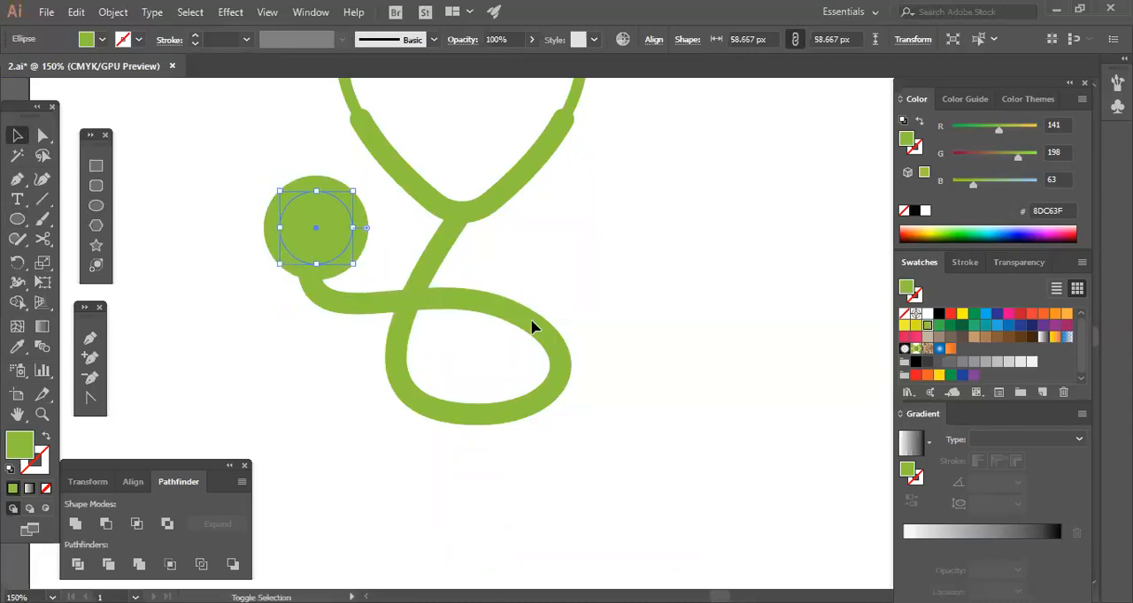
click(926, 314)
click(695, 370)
Duplicate the white circle in place, scale the copy to about 29 px around its centre and fill it green.
click(354, 255)
key(ctrl+c)
key(ctrl+f)
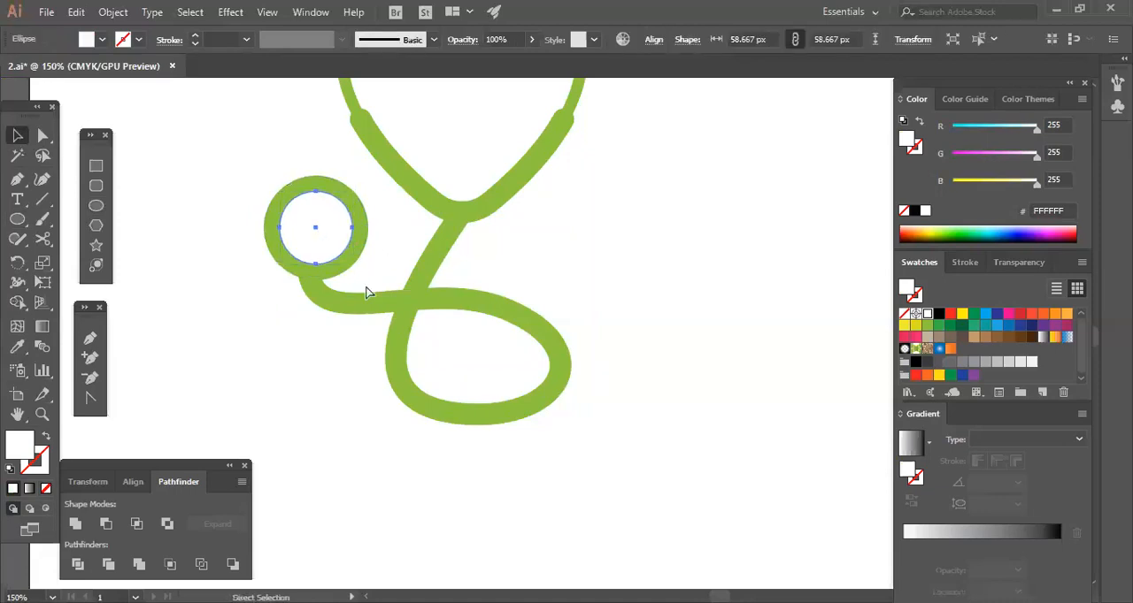
drag(354, 266, 334, 248)
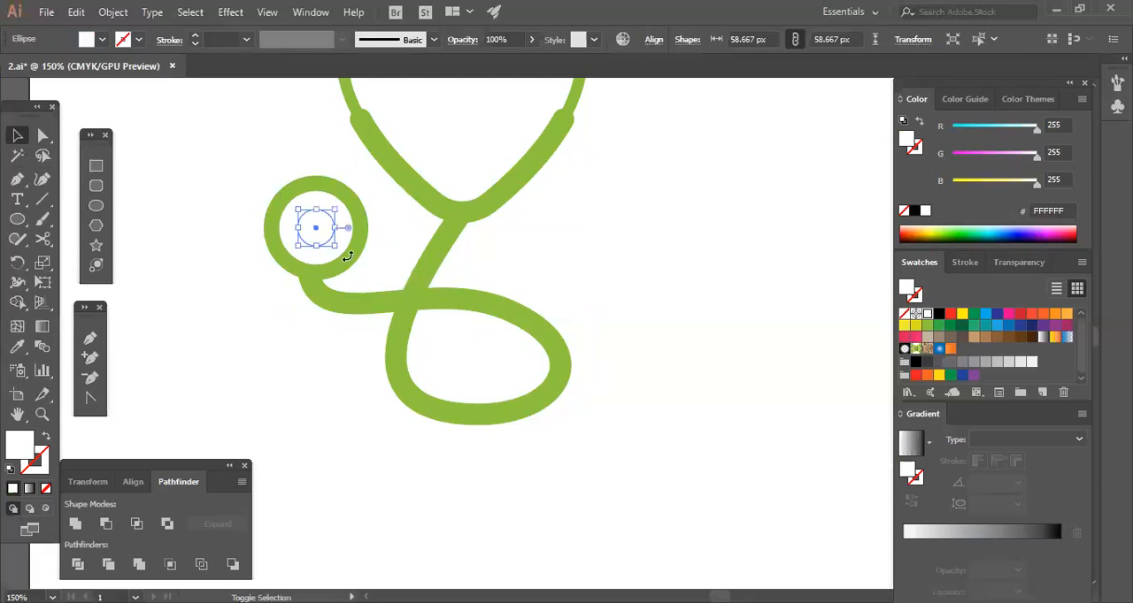
click(927, 325)
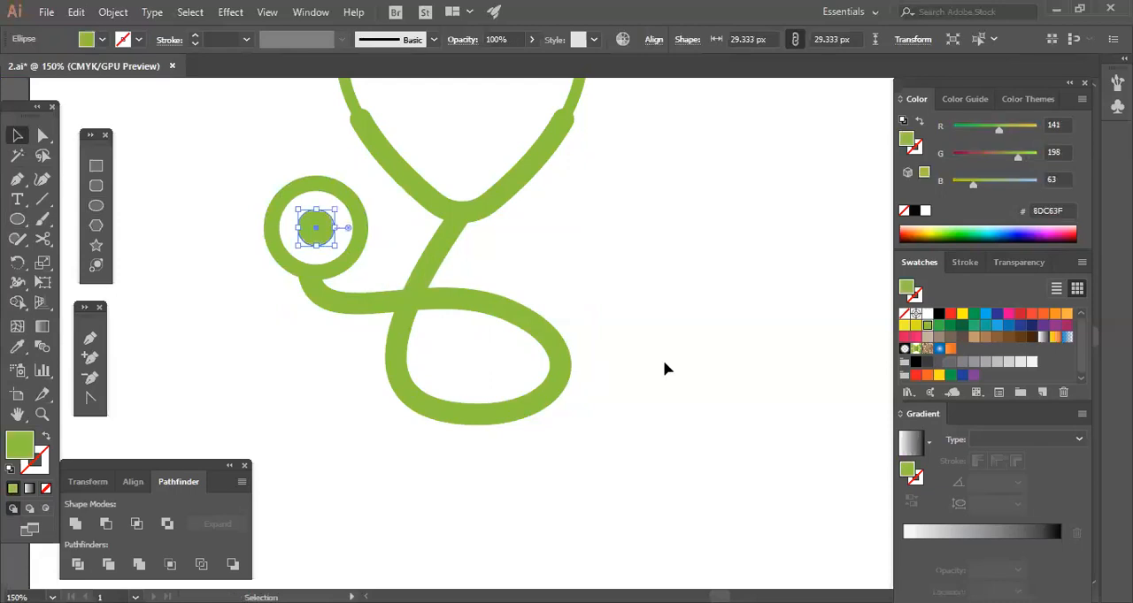
click(664, 368)
Reshape the tube by lowering the loop's upper anchor and bending the curve that leads to the chest piece.
drag(663, 369, 631, 466)
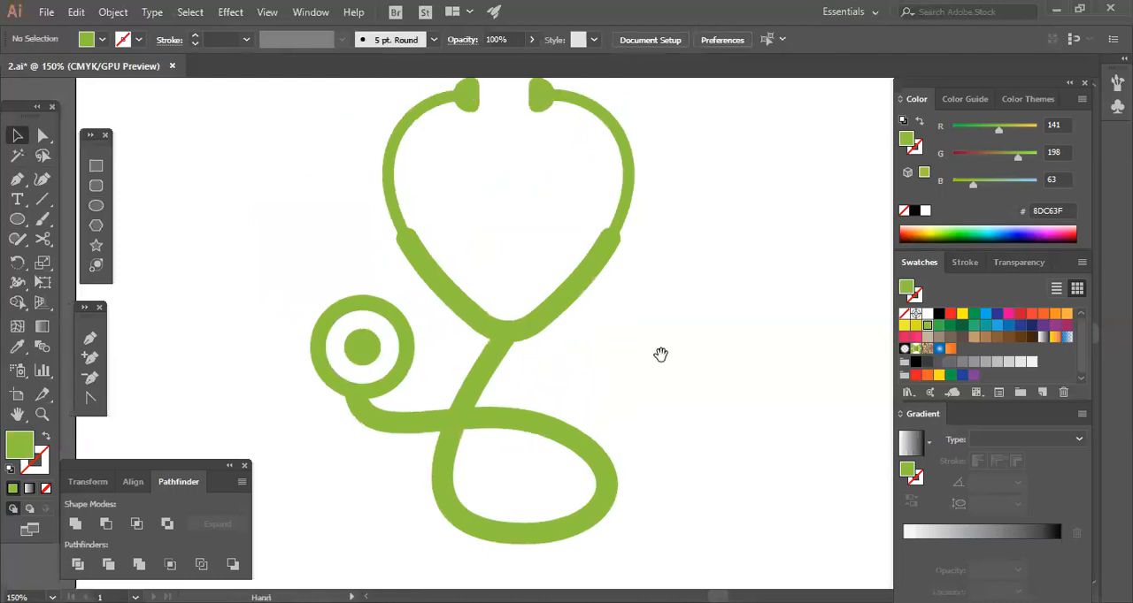
drag(660, 354, 675, 273)
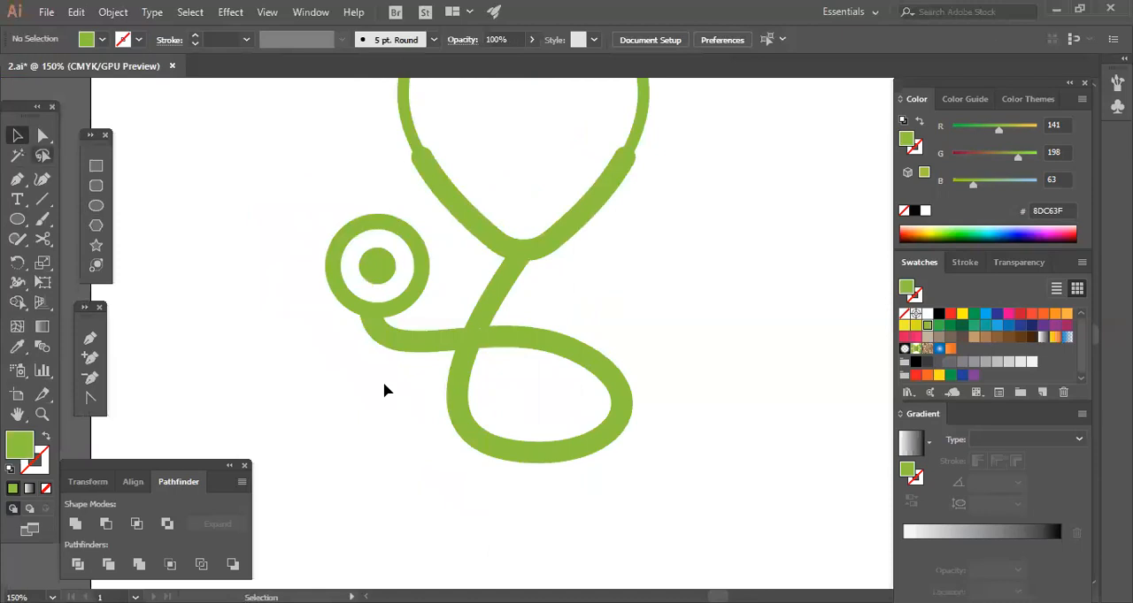
key(a)
click(566, 352)
drag(566, 353, 615, 359)
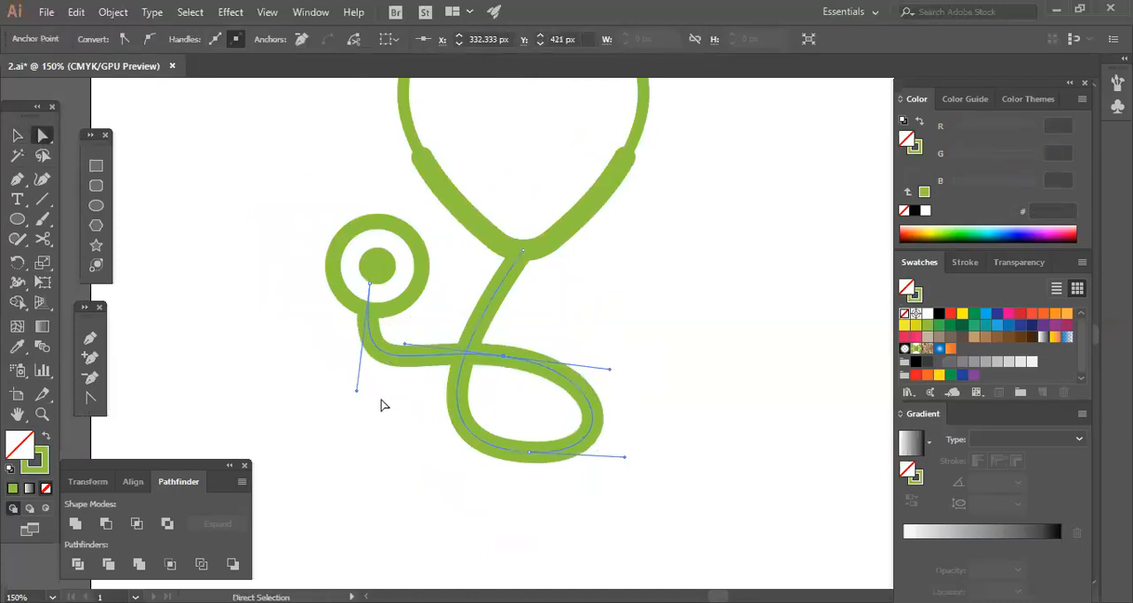
drag(357, 395, 390, 350)
click(423, 407)
Examine the whole stethoscope's shape and its proportions on the artboard at different magnifications.
key(space)
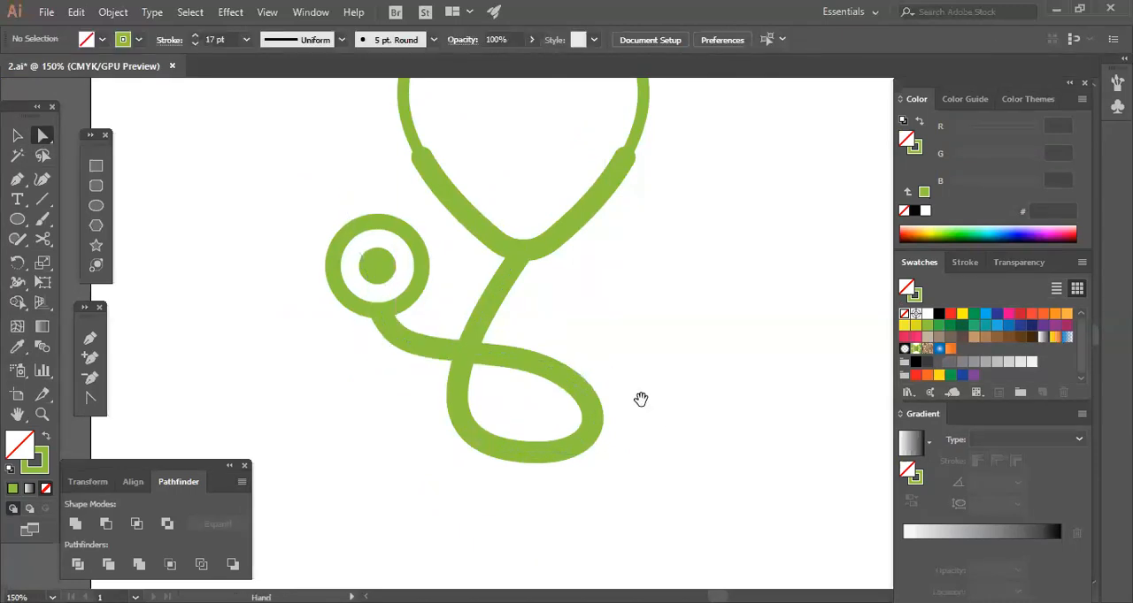
scroll(646, 447, up, 3)
scroll(653, 452, up, 2)
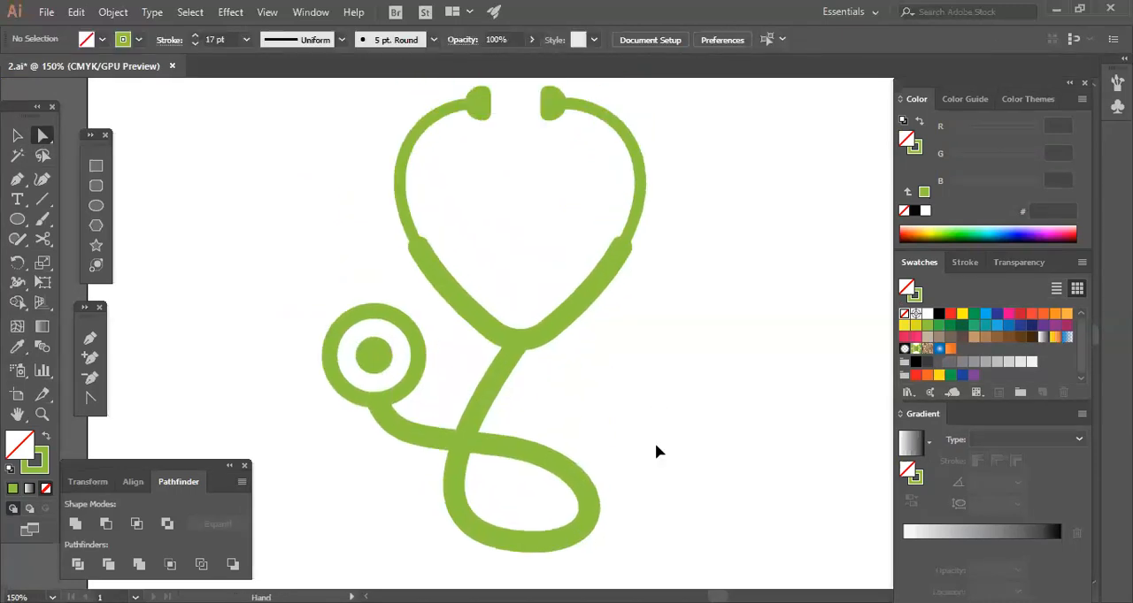
key(ctrl+minus)
key(ctrl+minus)
key(ctrl+minus)
key(space)
drag(634, 407, 599, 444)
key(space)
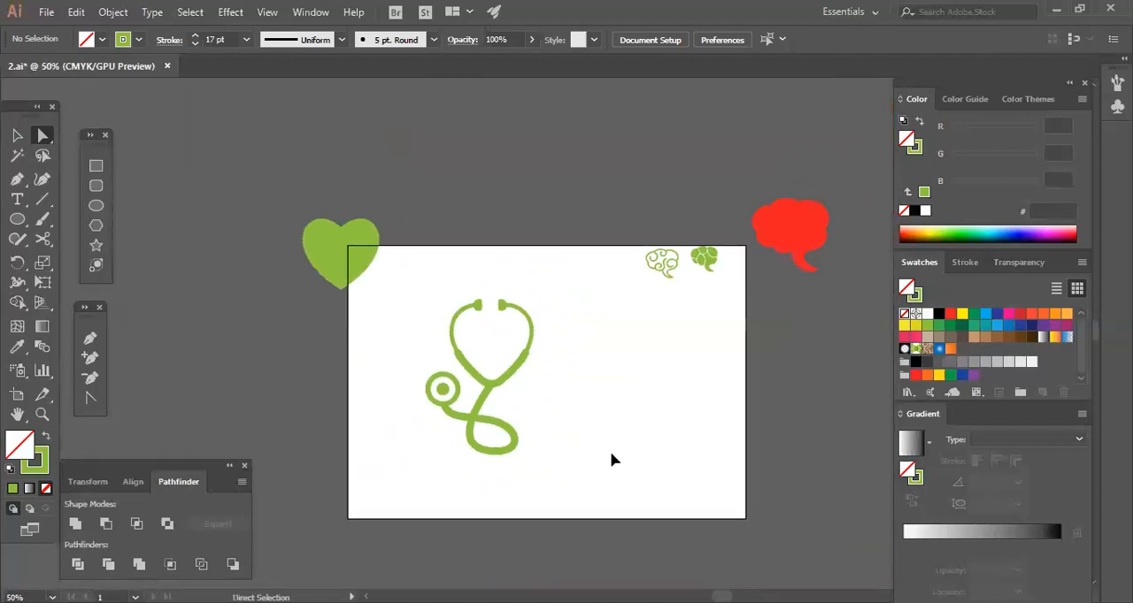
key(ctrl+plus)
key(ctrl+plus)
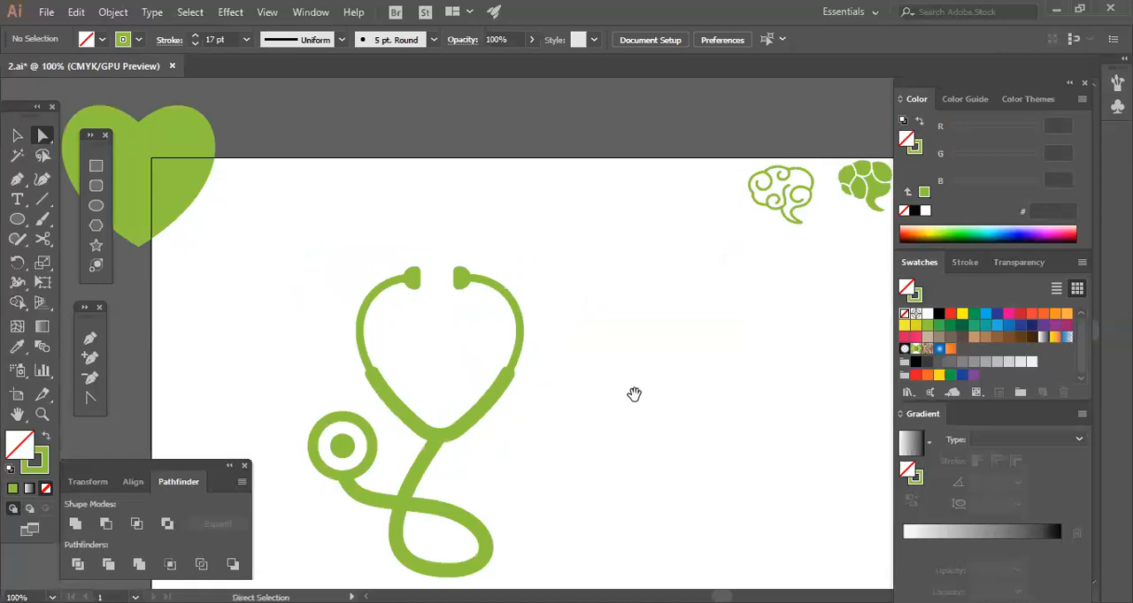
drag(634, 394, 656, 340)
drag(451, 400, 673, 512)
click(623, 460)
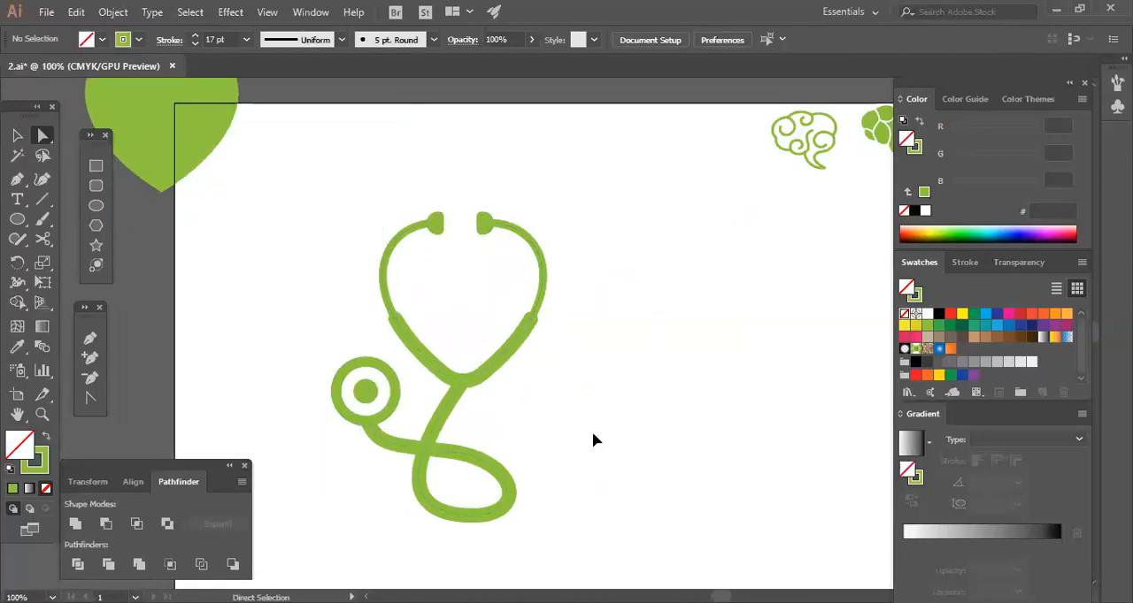
key(ctrl+minus)
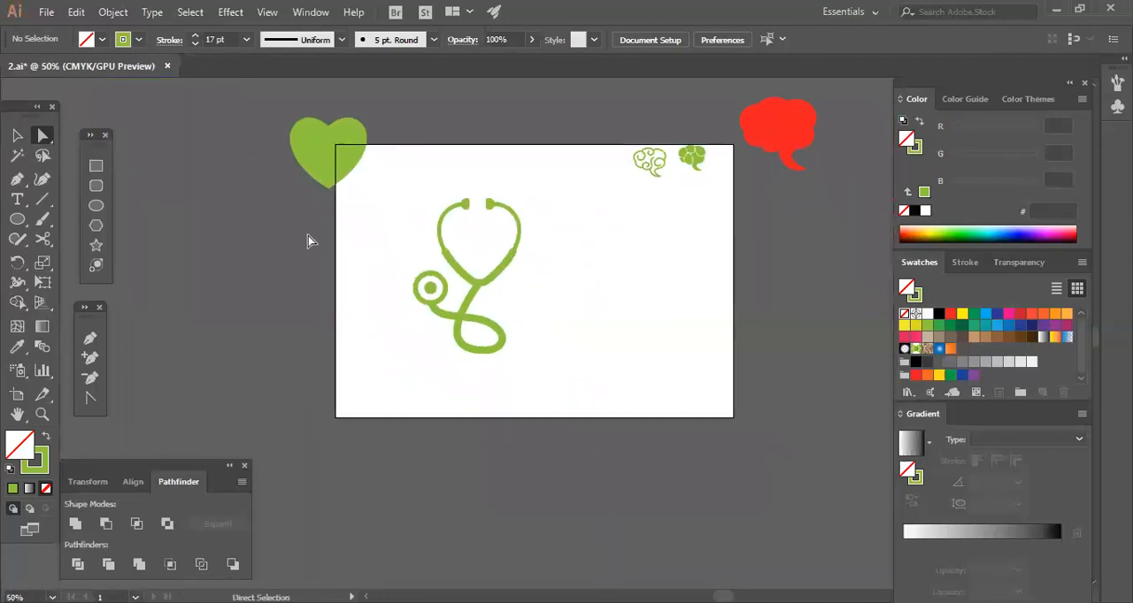
Select all parts of the stethoscope and move them together toward the artboard's upper edge.
click(19, 135)
click(431, 296)
drag(397, 188, 491, 326)
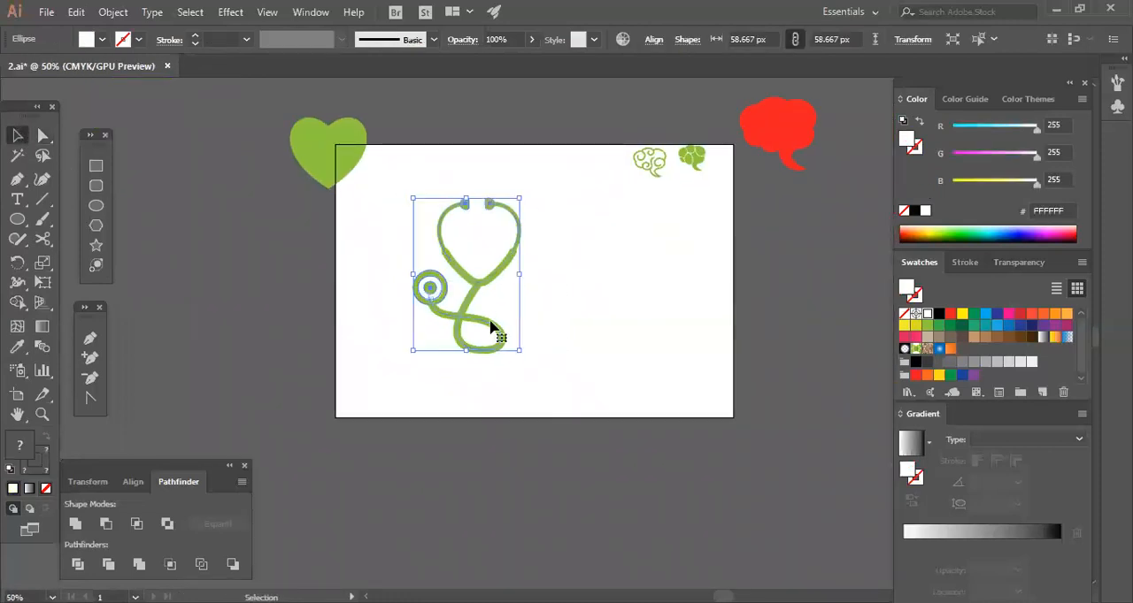
drag(512, 267, 513, 270)
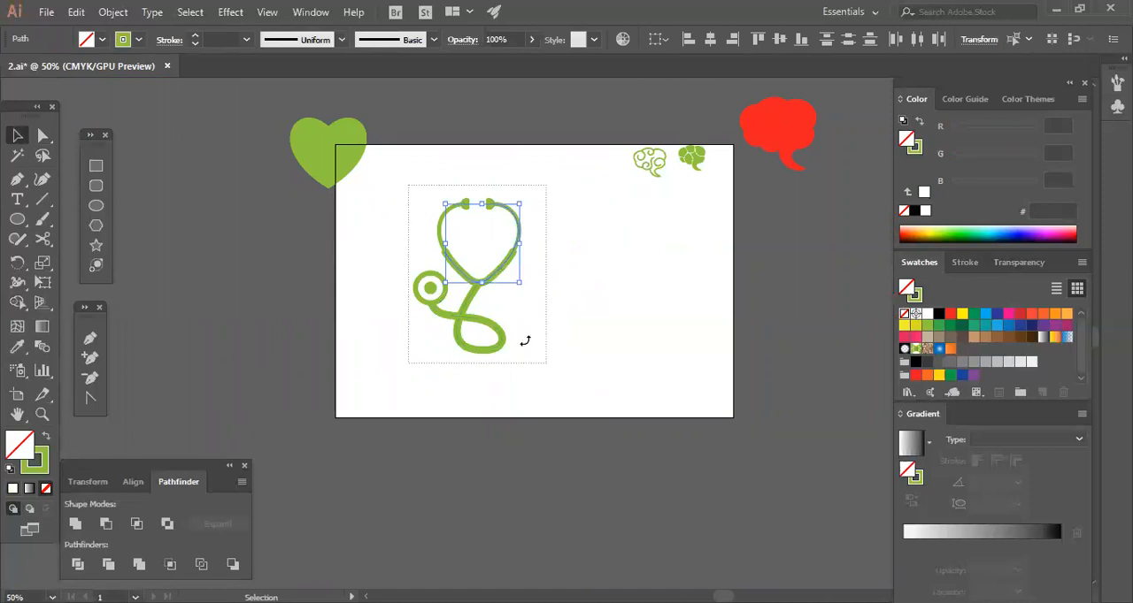
drag(408, 185, 546, 363)
drag(513, 249, 537, 211)
click(588, 345)
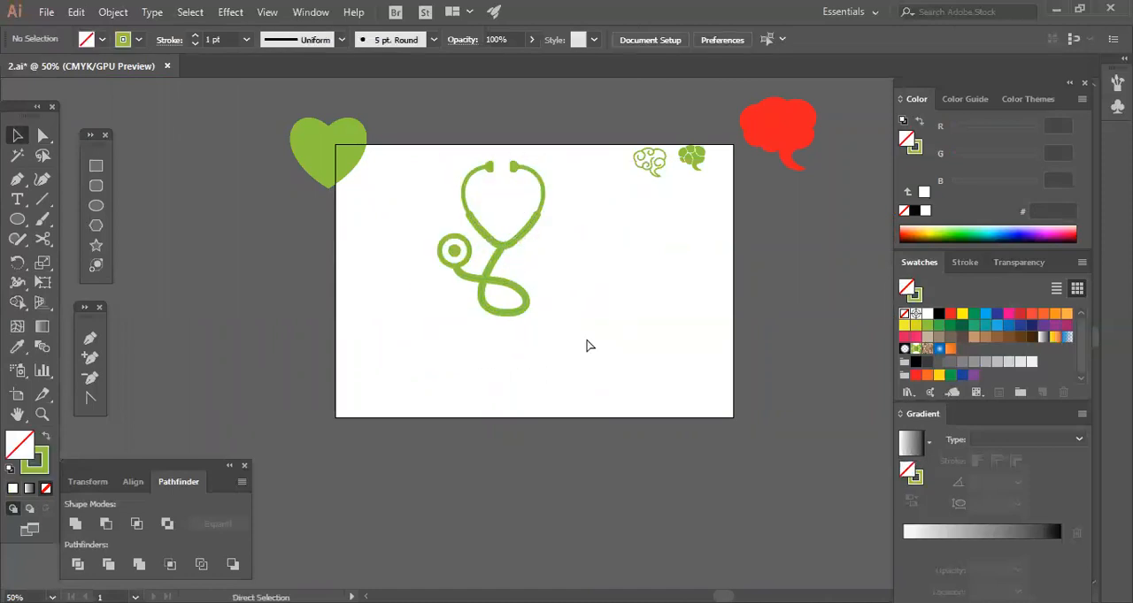
Select the arcs, the thick lower part and the looping tube, and expand their strokes into filled shapes.
key(ctrl+plus)
key(ctrl+plus)
drag(577, 282, 590, 438)
drag(475, 208, 478, 209)
drag(361, 194, 489, 200)
drag(361, 194, 587, 203)
shift+click(507, 301)
shift+click(449, 354)
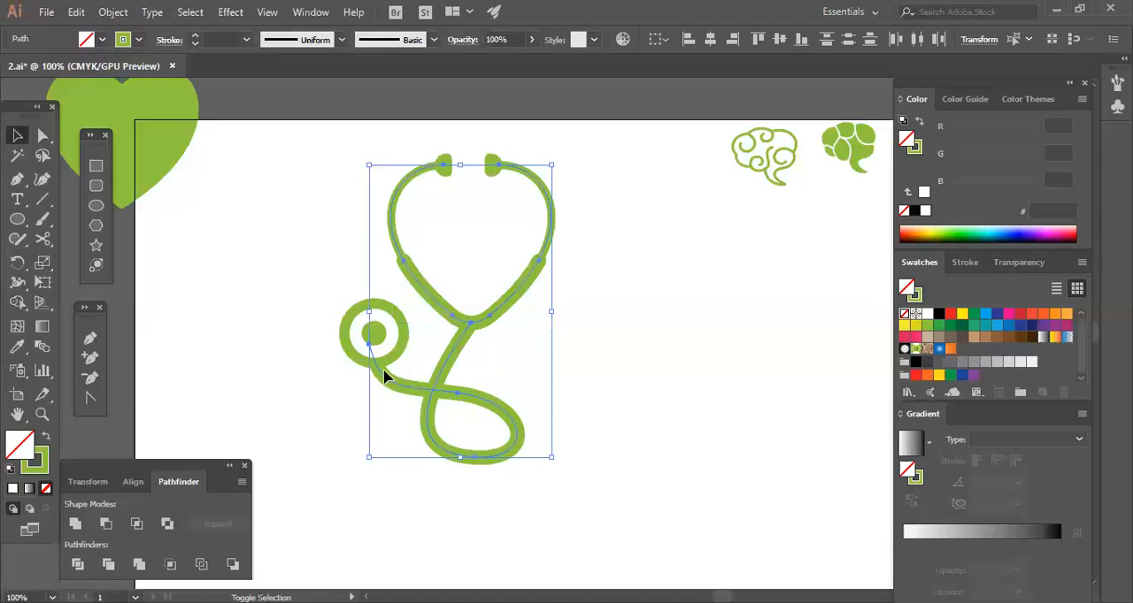
click(112, 11)
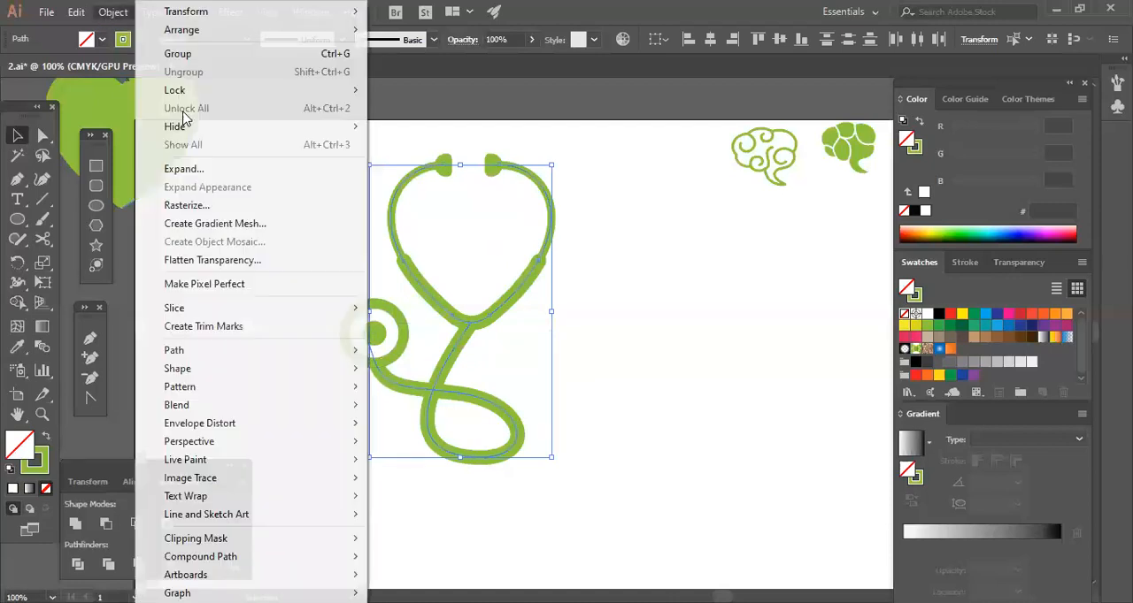
click(181, 169)
click(526, 403)
click(581, 461)
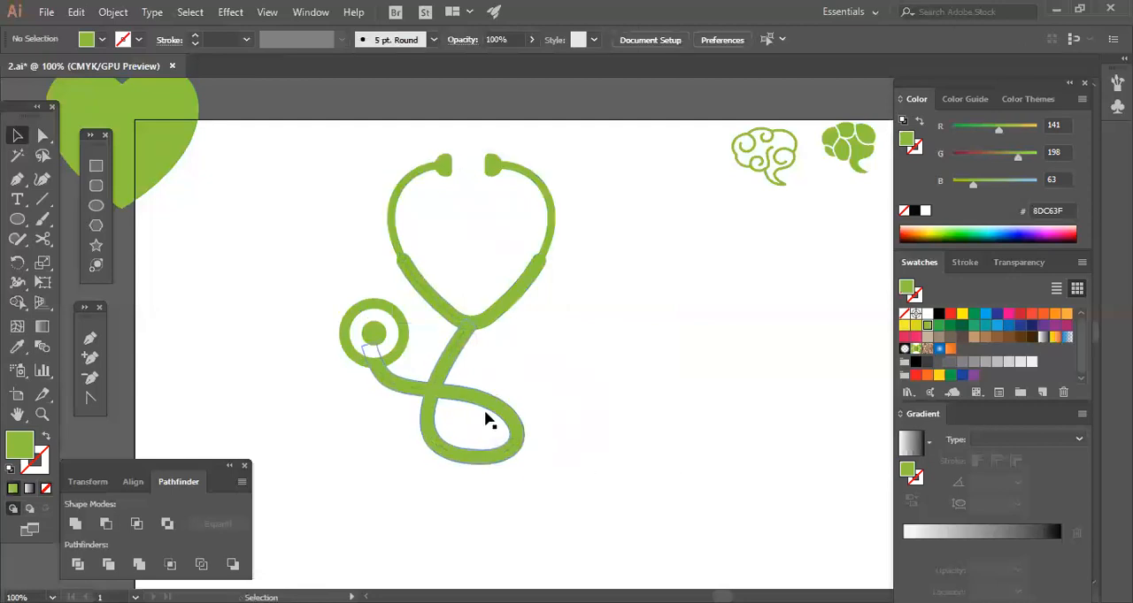
Select the entire stethoscope and scale it down proportionally to roughly a third of its size.
key(a)
key(v)
drag(310, 163, 628, 471)
drag(553, 467, 484, 363)
click(431, 401)
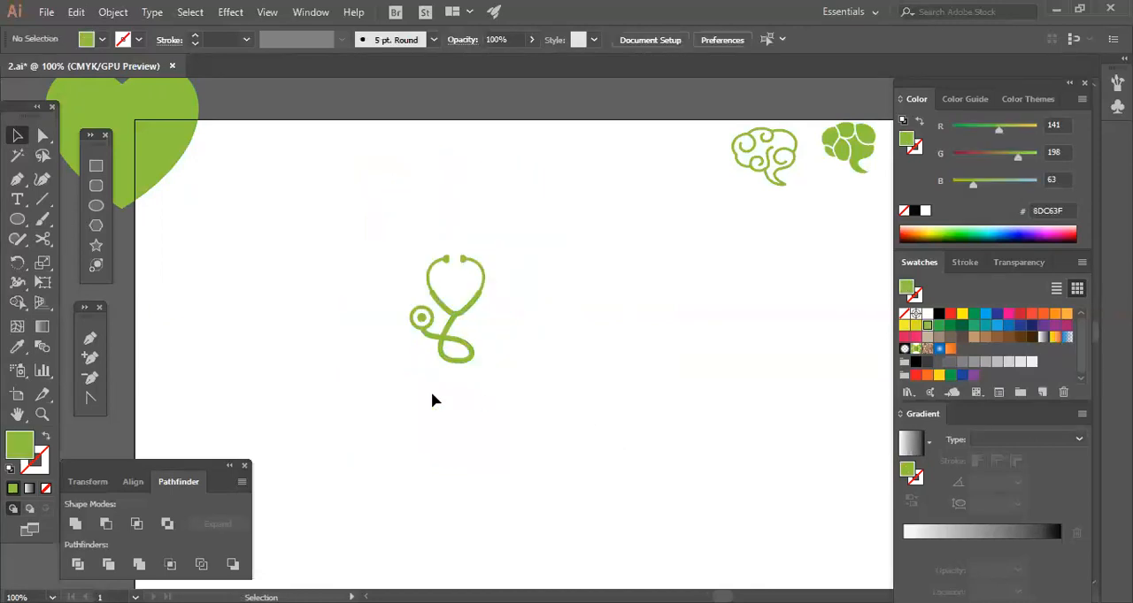
Place a copy of the small stethoscope beside the outlined brain icon at the artboard's upper edge.
click(469, 310)
drag(468, 307, 696, 143)
right_click(697, 143)
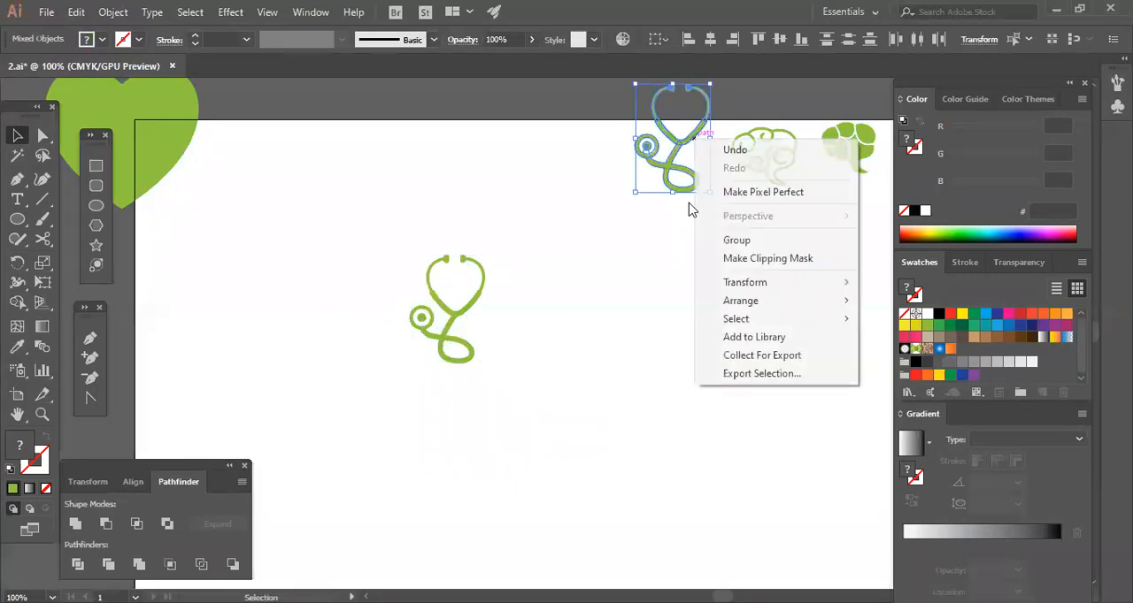
click(598, 332)
Enlarge the original stethoscope around its centre so it spans most of the artboard's height.
click(453, 357)
click(429, 308)
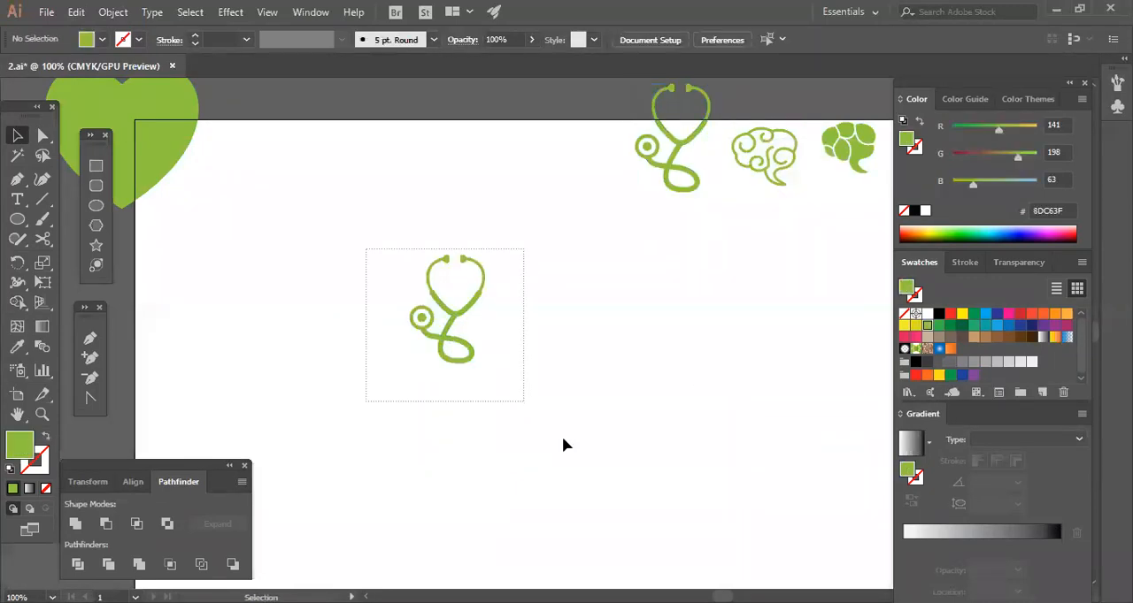
drag(562, 436, 563, 439)
drag(485, 366, 694, 497)
click(661, 411)
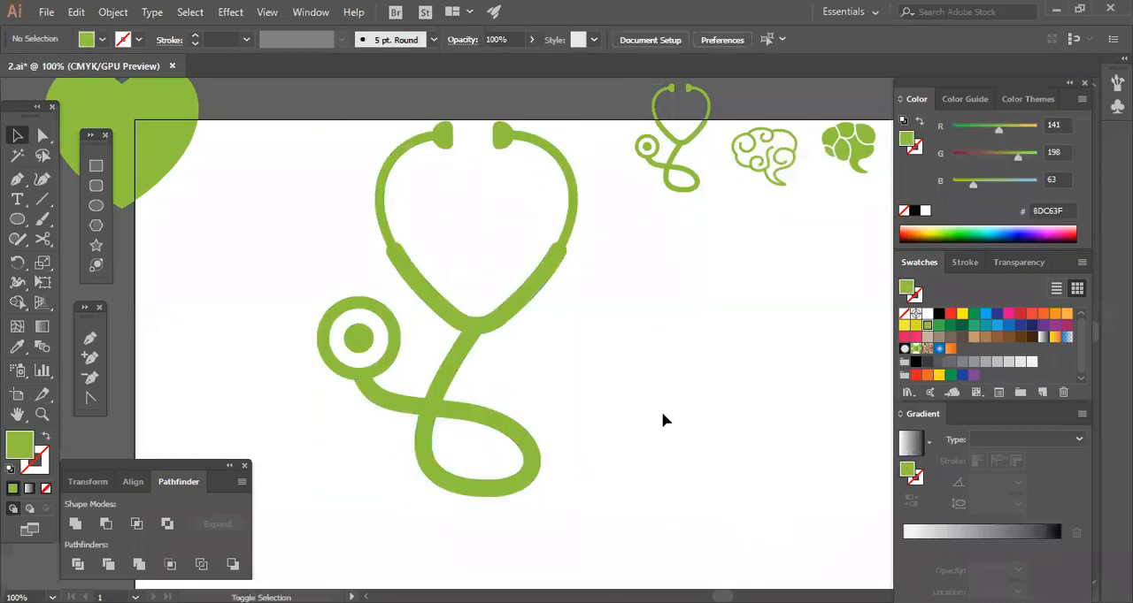
Cut the white inner circle out of the chest piece's green disc so it becomes an open ring.
drag(383, 349, 386, 348)
key(ctrl+plus)
key(ctrl+plus)
key(ctrl+plus)
key(space)
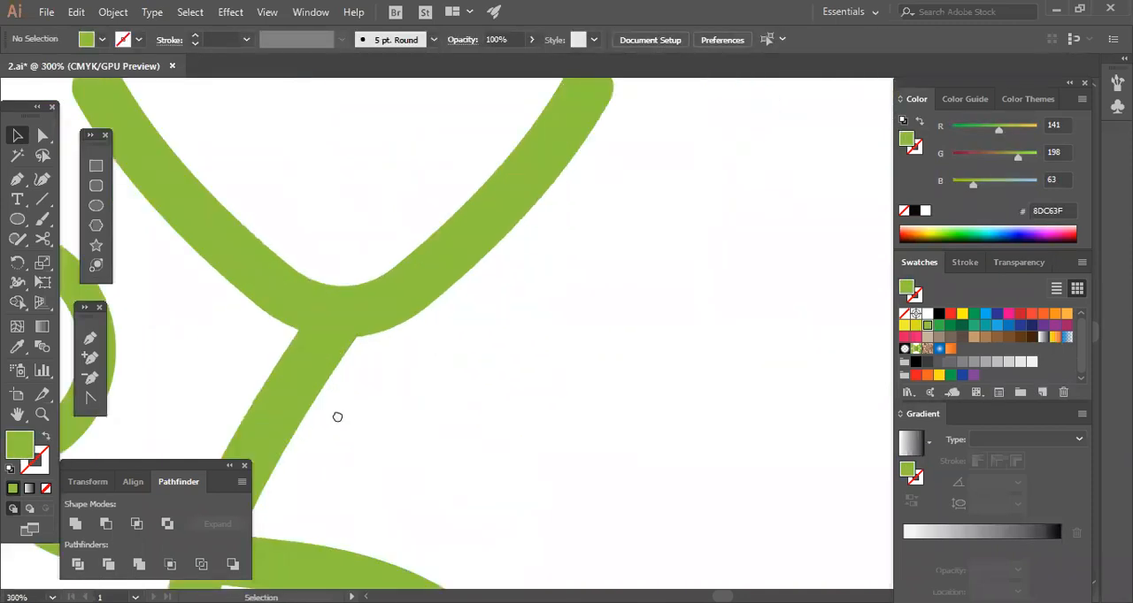
drag(337, 417, 632, 392)
drag(435, 263, 347, 321)
click(97, 524)
click(466, 390)
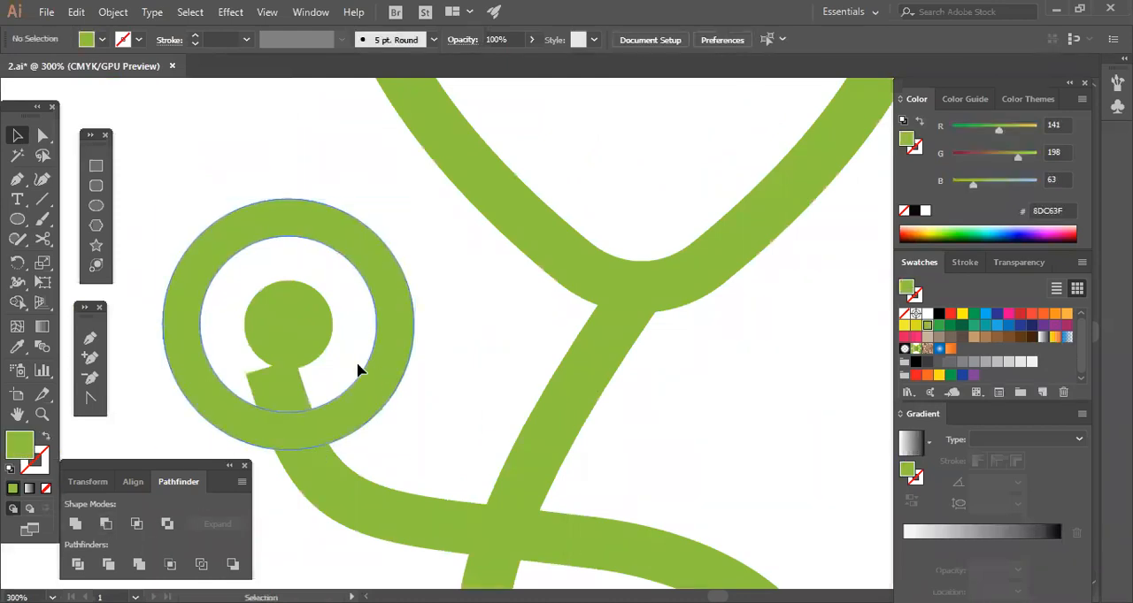
Trim the tube end inside the chest piece ring by drawing a rectangle over it and subtracting it from the tube.
click(280, 392)
click(424, 386)
click(315, 408)
click(389, 423)
click(91, 168)
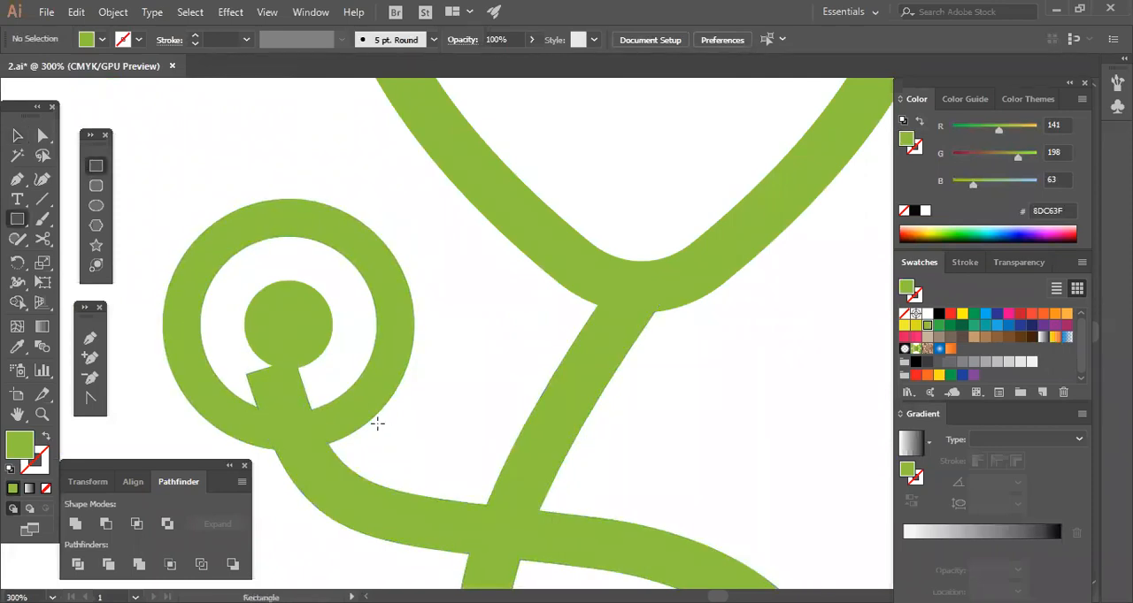
drag(229, 354, 334, 425)
click(18, 137)
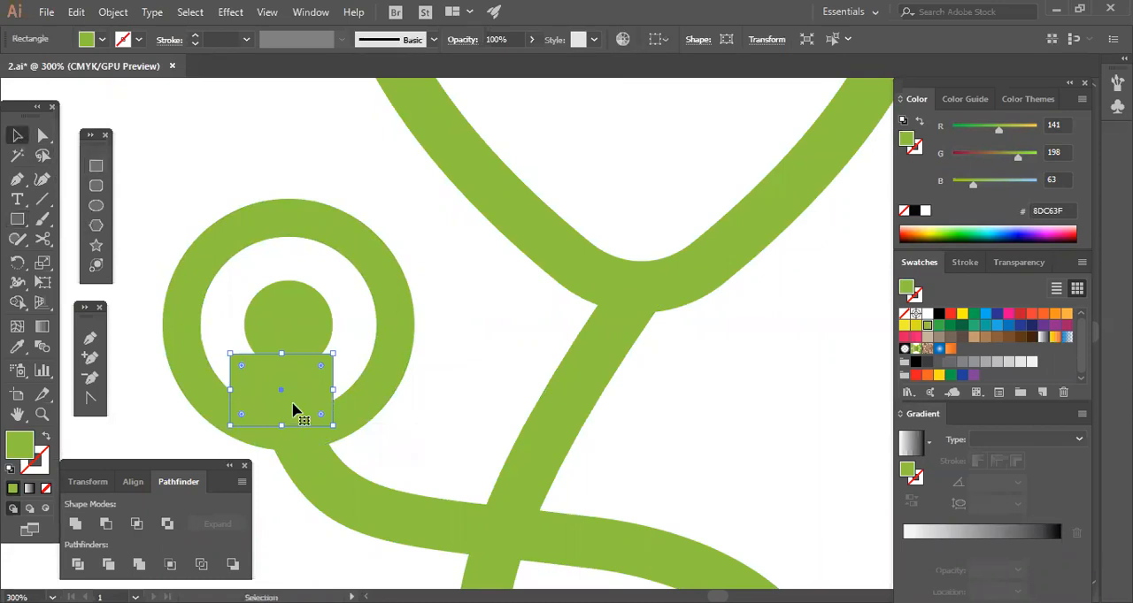
shift+click(321, 481)
click(107, 524)
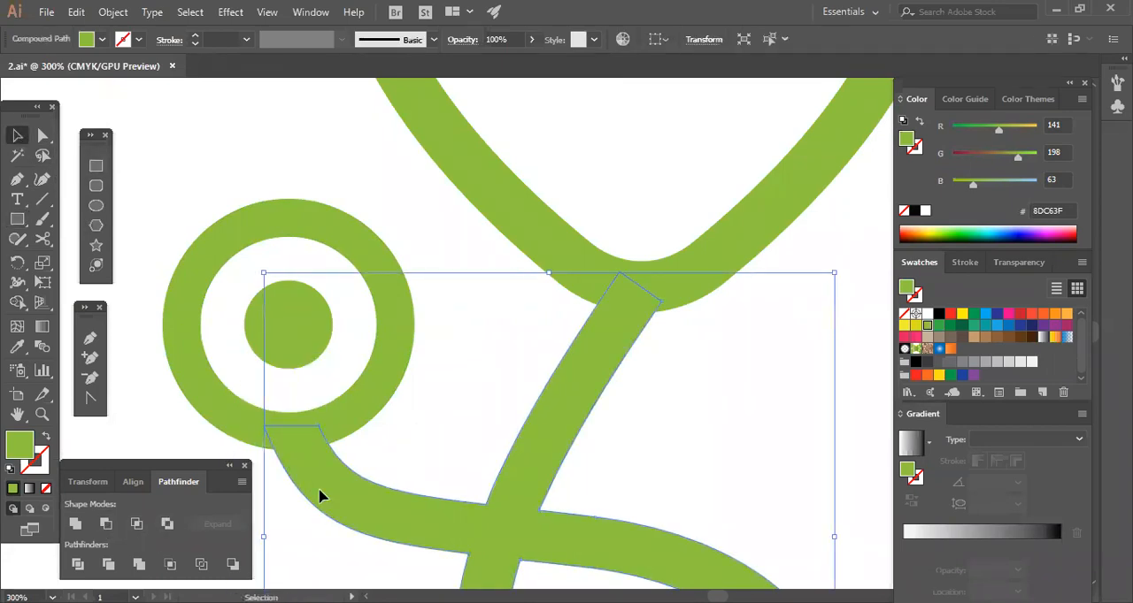
click(435, 432)
Select all parts of the large stethoscope and group them.
drag(200, 209, 379, 485)
click(448, 355)
key(ctrl+1)
drag(623, 561, 623, 563)
right_click(485, 440)
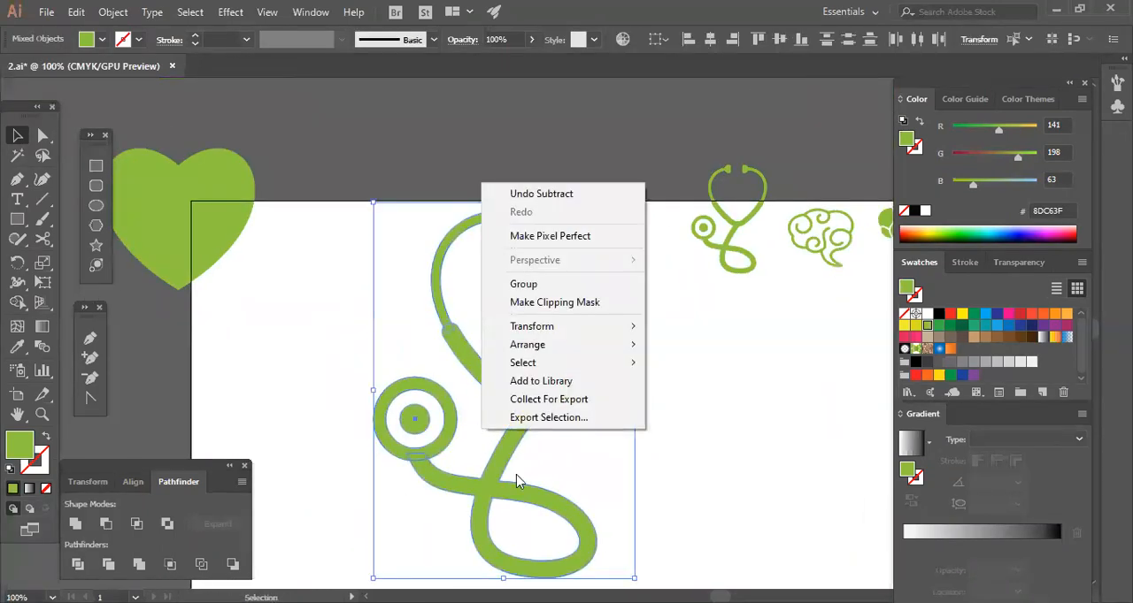
click(506, 283)
click(608, 395)
Scale the grouped stethoscope down proportionally to about two thirds and position it inside the artboard's upper area.
drag(586, 378, 506, 338)
drag(554, 539, 566, 495)
click(548, 462)
click(456, 344)
click(582, 486)
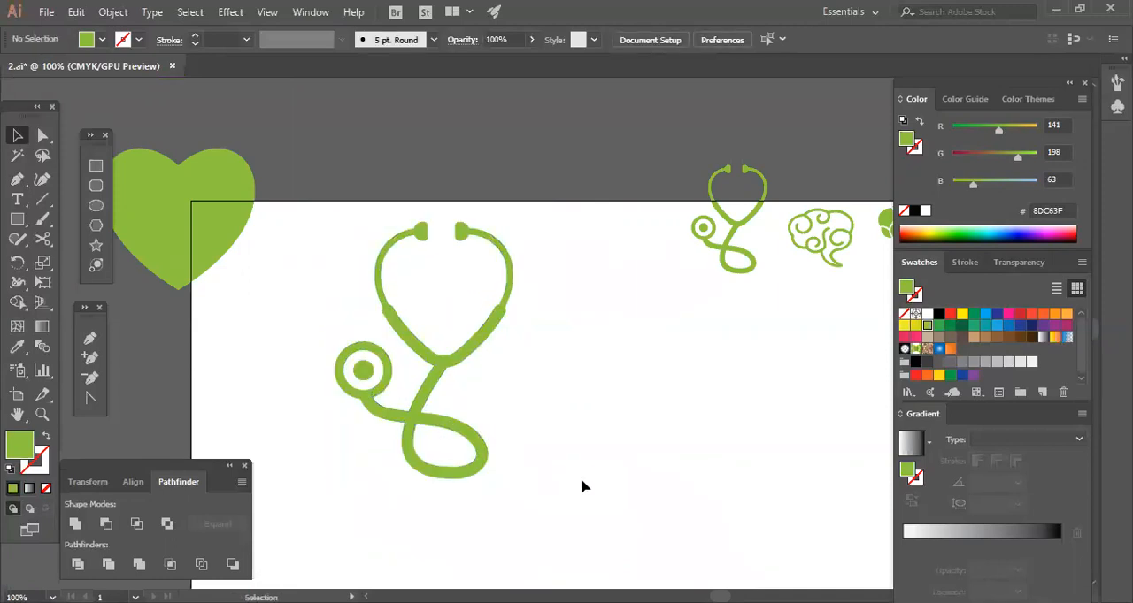
drag(574, 381, 608, 429)
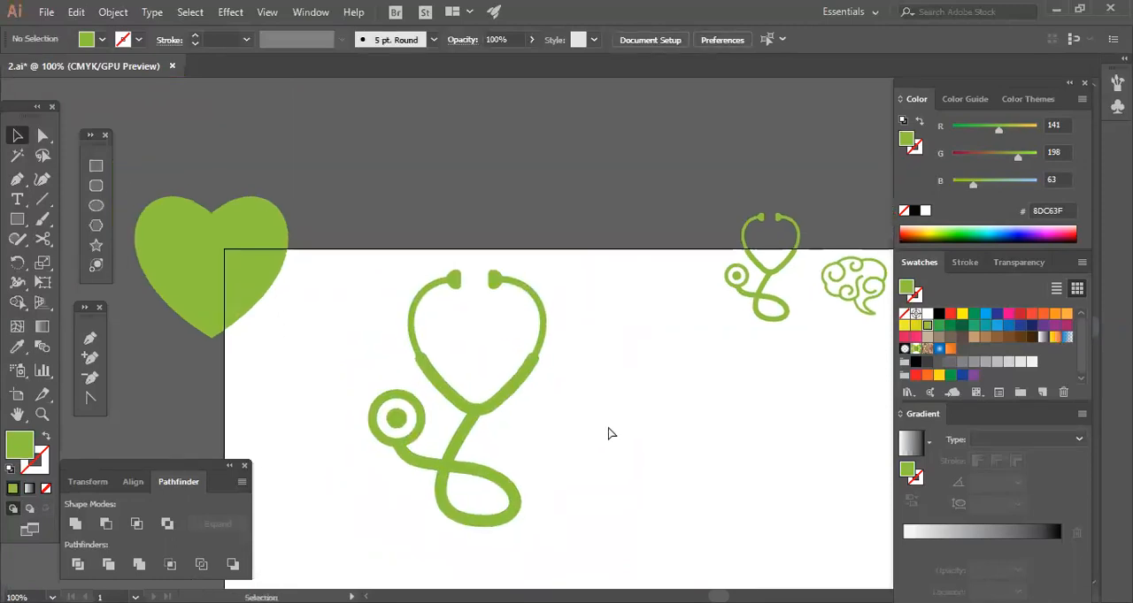
Try to unite the grouped stethoscope's parts into a single shape.
key(ctrl+plus)
drag(364, 323, 469, 253)
drag(344, 224, 638, 435)
click(638, 435)
click(478, 357)
click(76, 527)
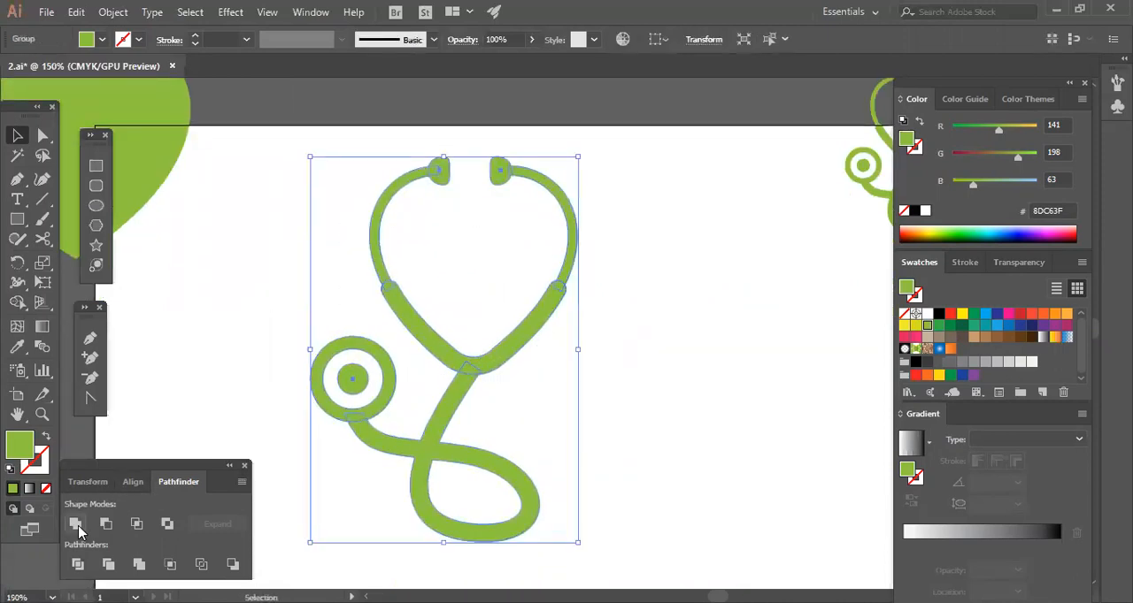
click(645, 451)
Fill the two thin upper arcs and both ear tips with the dark grey K=80 swatch.
drag(327, 230, 639, 221)
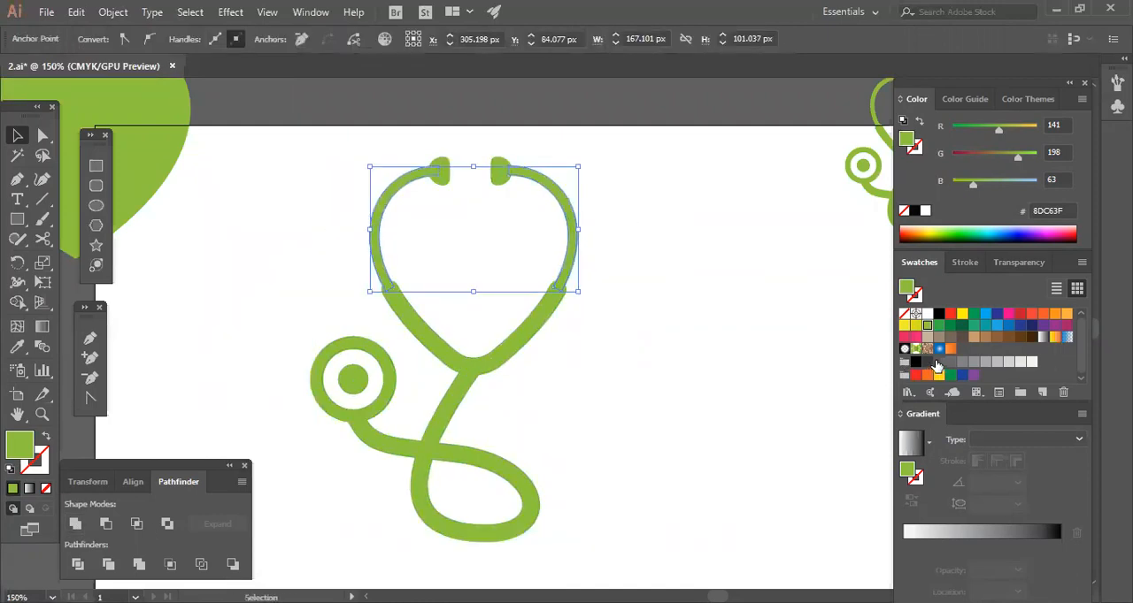
click(936, 363)
click(740, 422)
click(496, 185)
shift+click(444, 181)
click(936, 363)
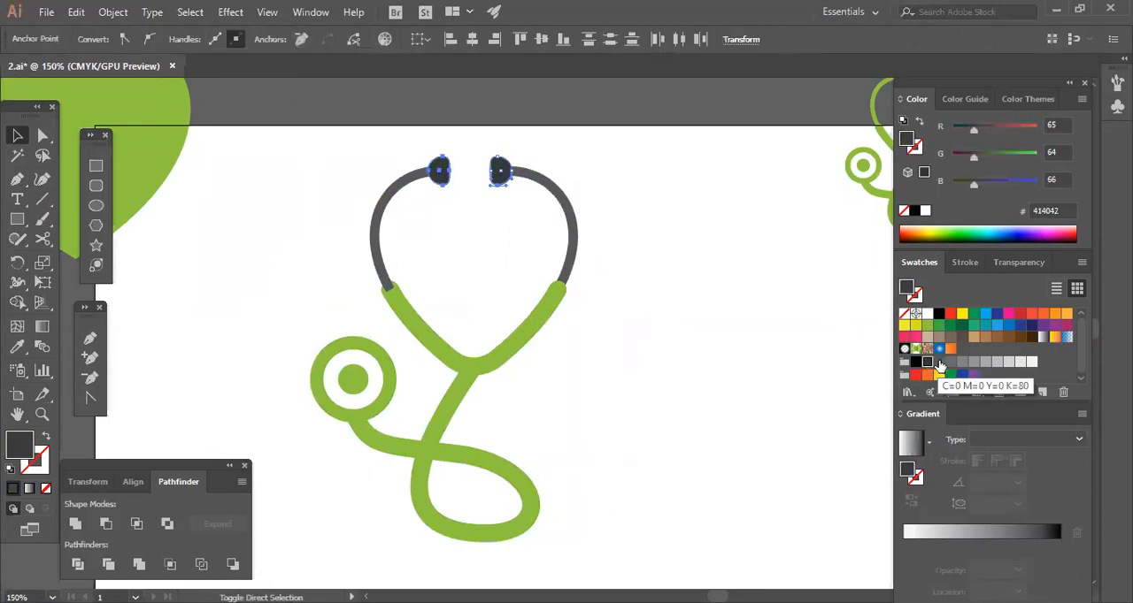
Fill the dot at the centre of the chest piece with the same dark grey swatch.
click(566, 383)
click(352, 383)
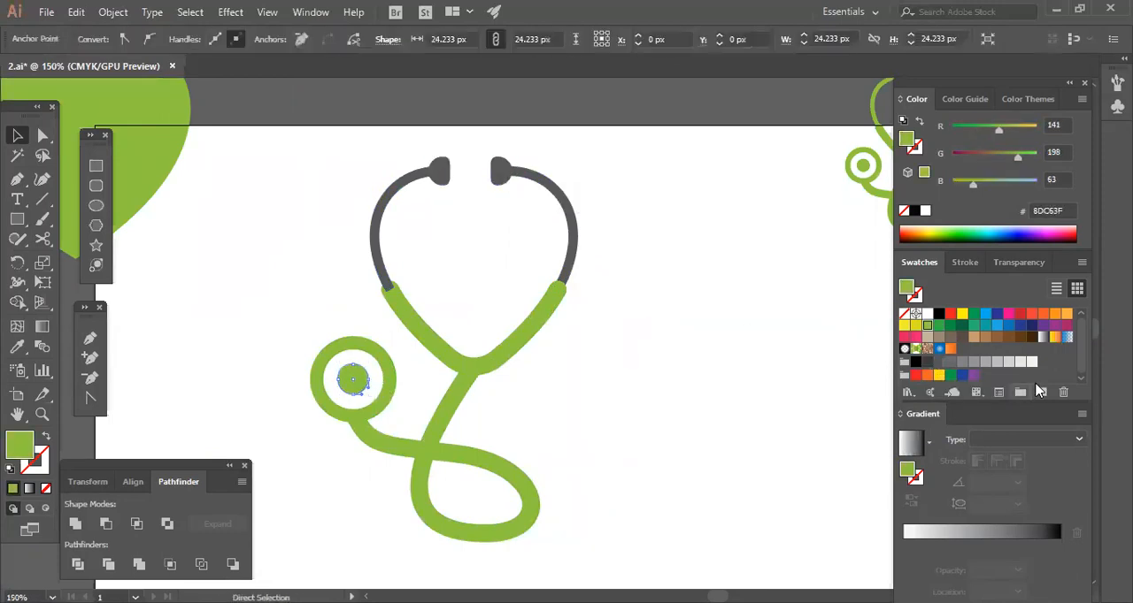
click(935, 362)
click(682, 414)
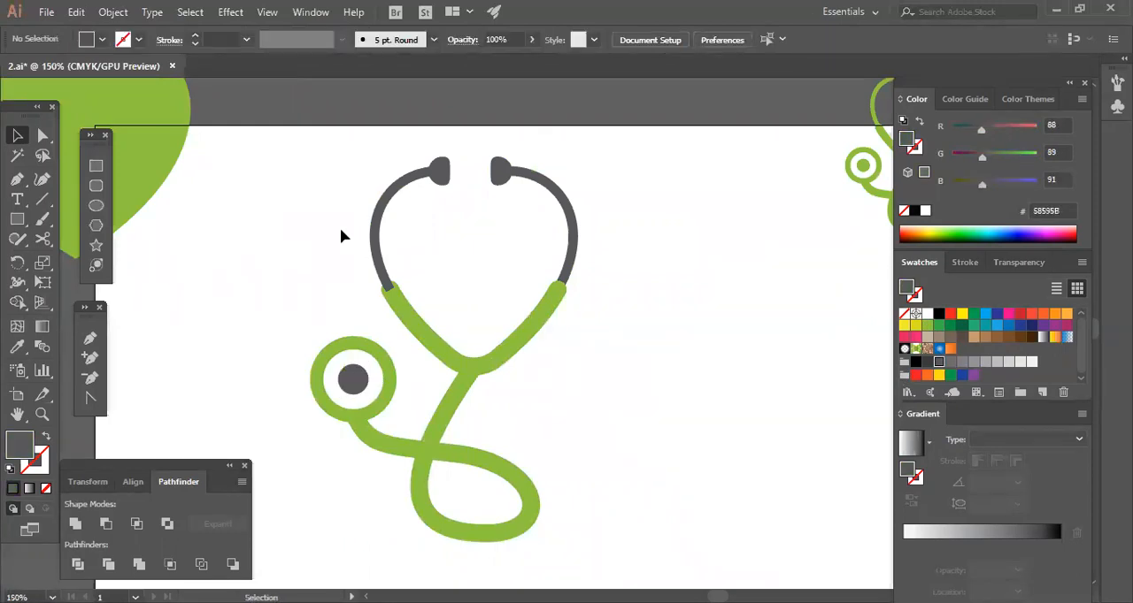
Ungroup the two-coloured stethoscope.
click(378, 224)
click(390, 234)
right_click(378, 244)
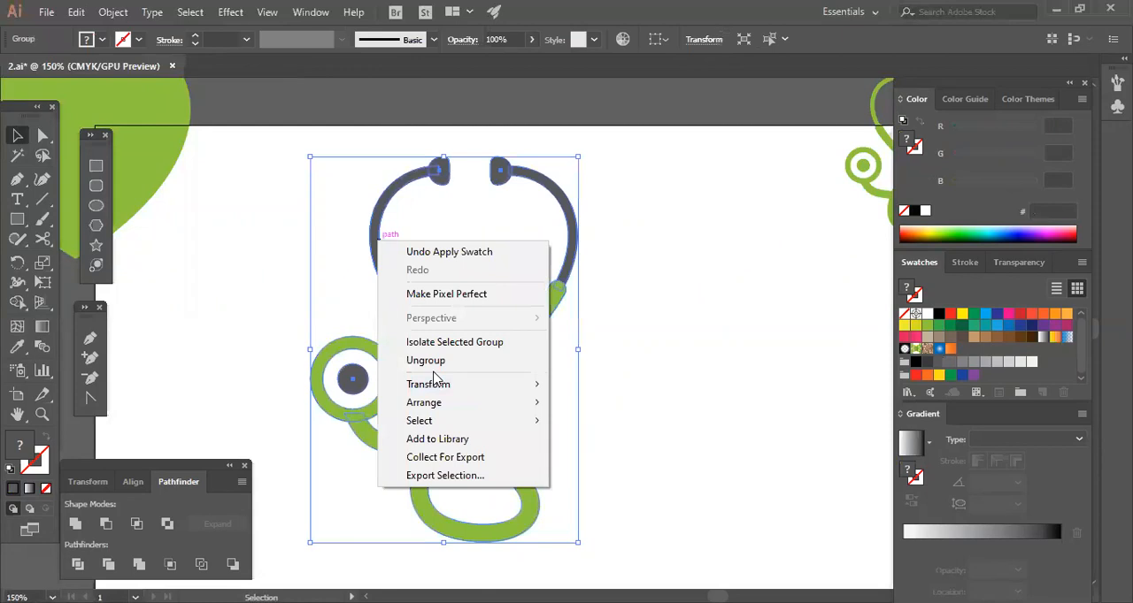
click(432, 361)
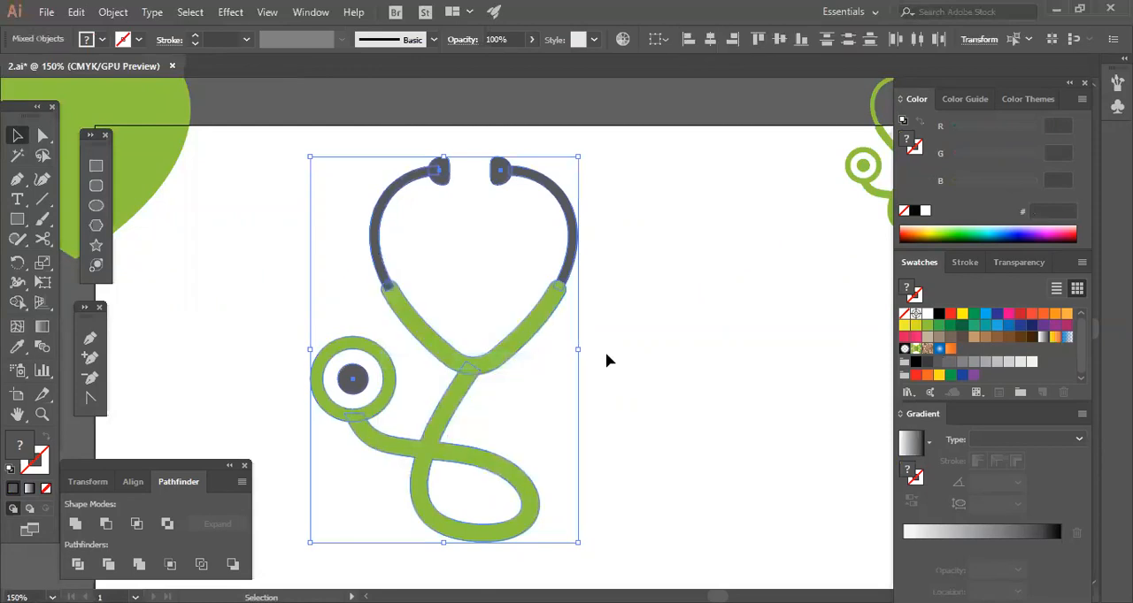
Group the grey arcs with the ear tips and send that group behind the green tube.
click(389, 207)
shift+click(571, 252)
right_click(497, 223)
click(535, 327)
right_click(553, 308)
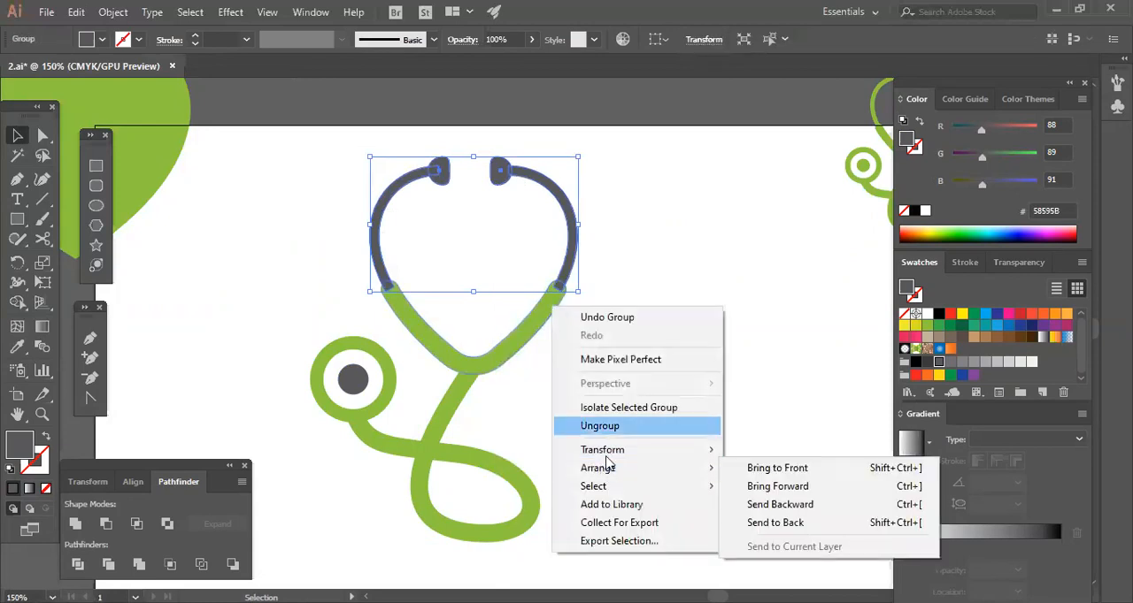
mouse_move(708, 468)
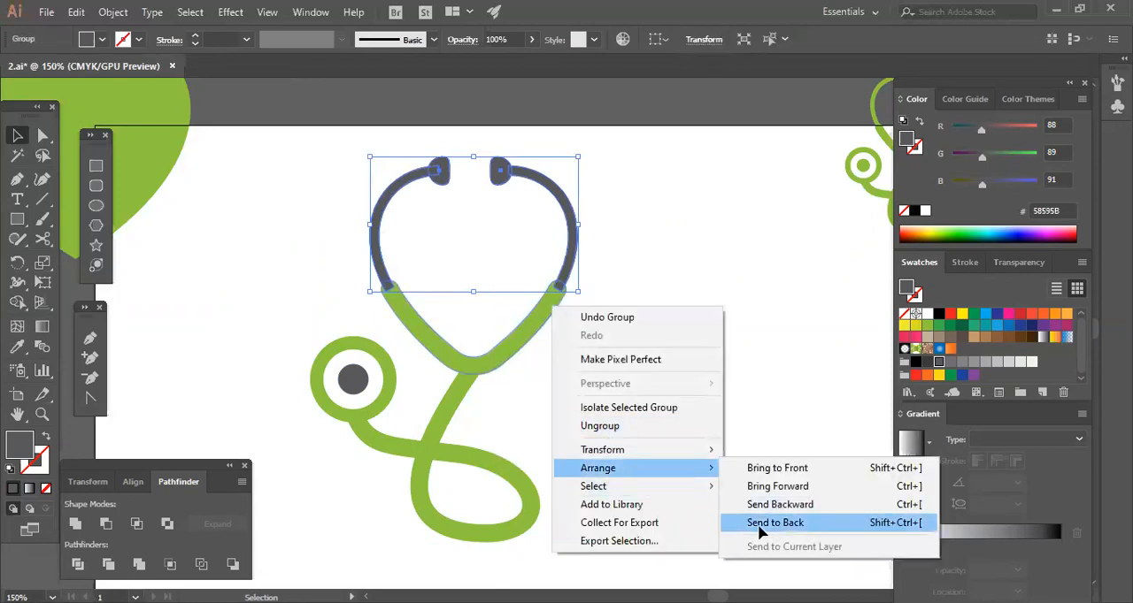
click(774, 523)
Scale the whole two-coloured stethoscope down to about a fifth of its size and group its parts.
click(244, 271)
key(ctrl+a)
drag(576, 538, 489, 314)
right_click(443, 363)
click(522, 215)
click(588, 335)
click(592, 363)
key(space)
drag(584, 400, 648, 399)
drag(499, 404, 600, 296)
click(640, 331)
Add a "Lorem ipsum" text, enlarge it to about 44.71 pt and place it directly below the small stethoscope.
key(space)
drag(672, 305, 551, 463)
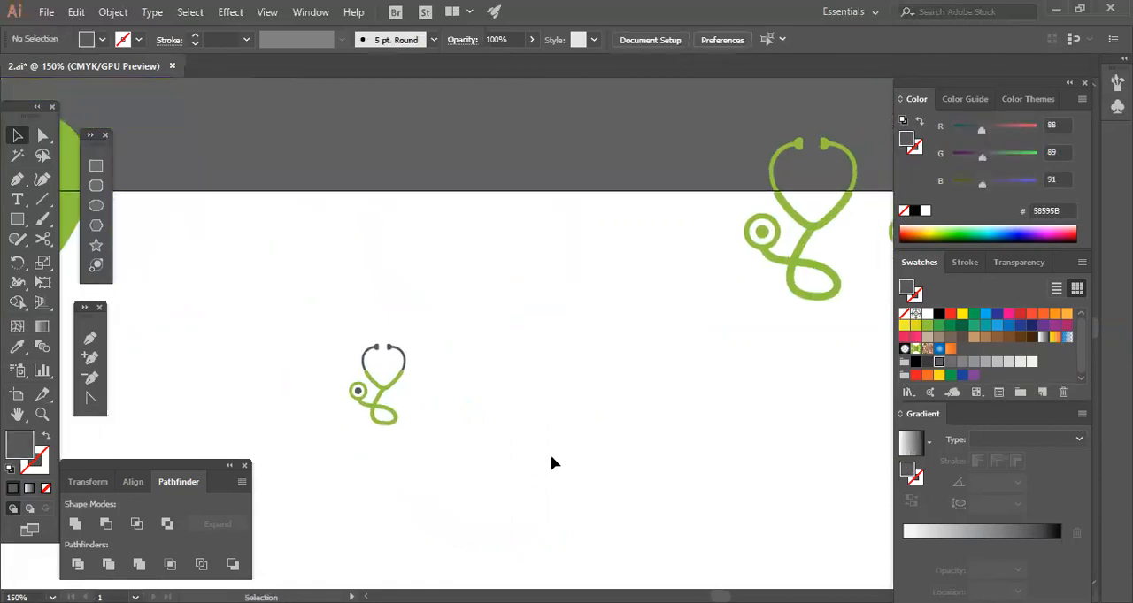
click(770, 287)
click(648, 372)
key(space)
drag(647, 371, 738, 344)
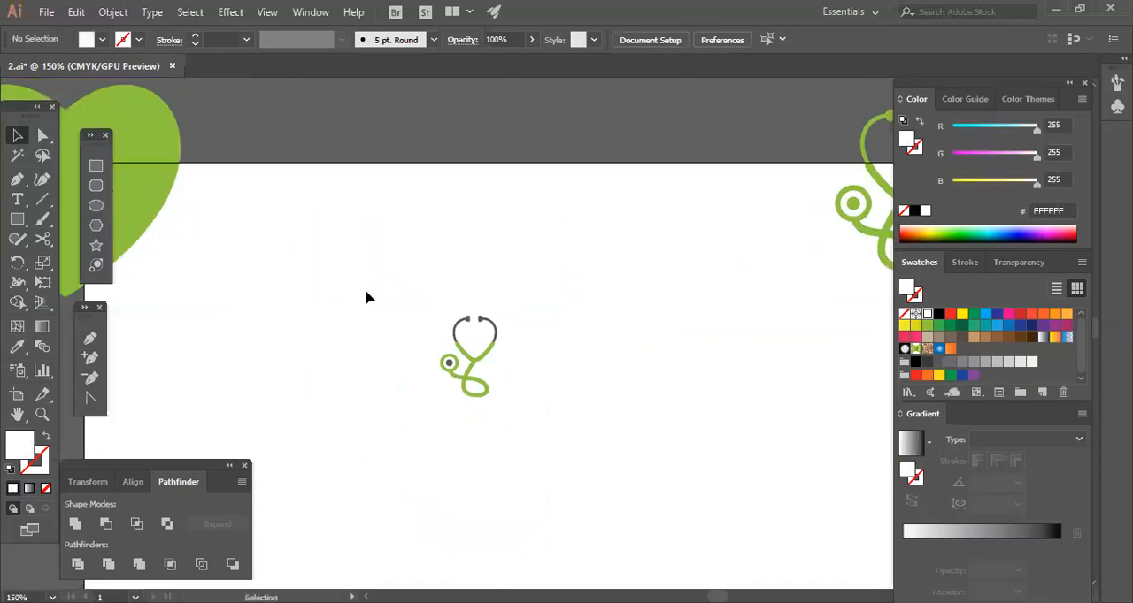
click(17, 199)
click(556, 424)
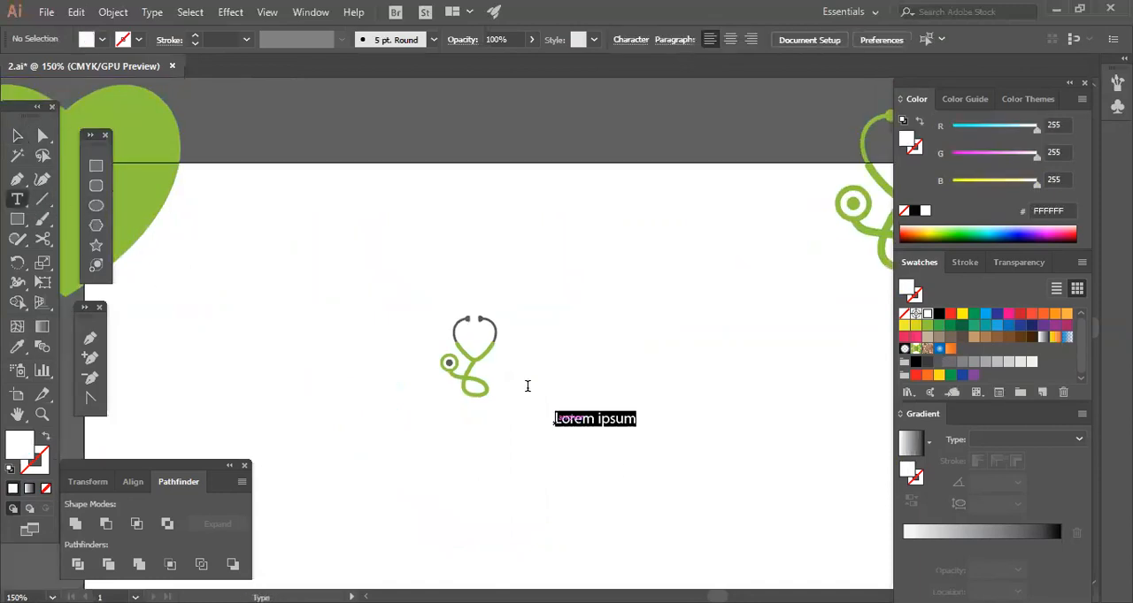
click(14, 136)
drag(639, 429, 749, 472)
drag(665, 413, 528, 424)
Set the text's font to Handel Gothic and change its case to uppercase.
right_click(528, 423)
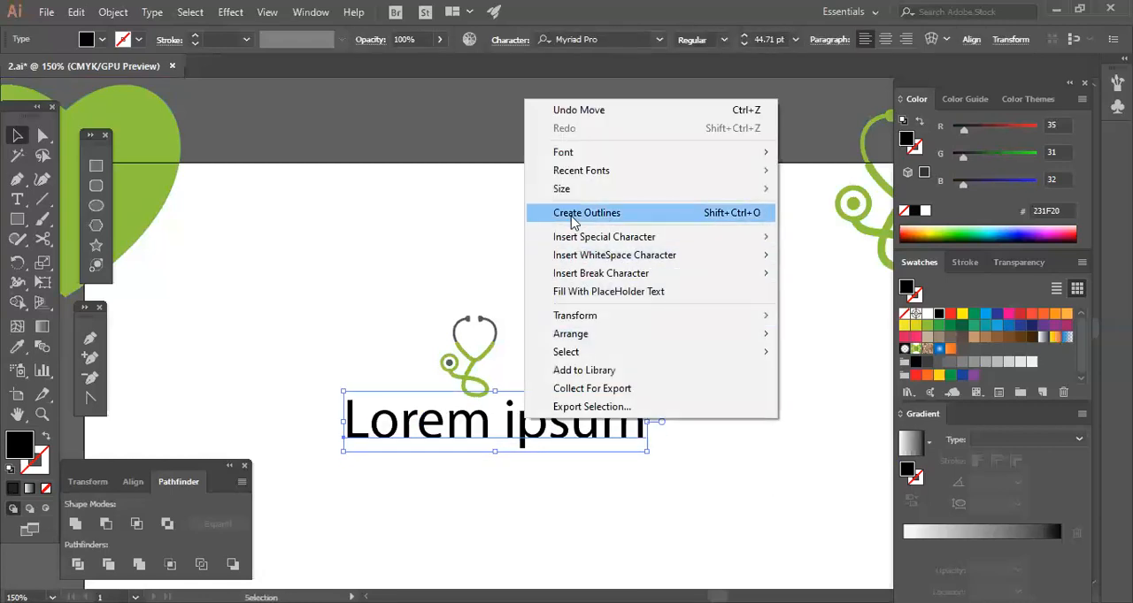
mouse_move(586, 173)
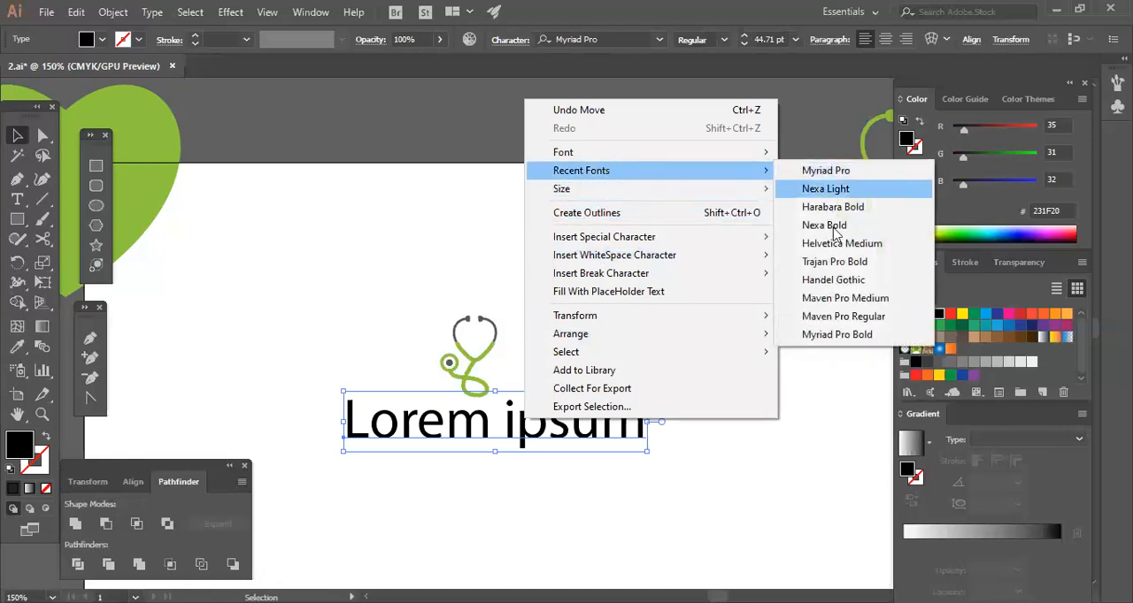
click(832, 280)
click(634, 486)
click(632, 429)
click(148, 11)
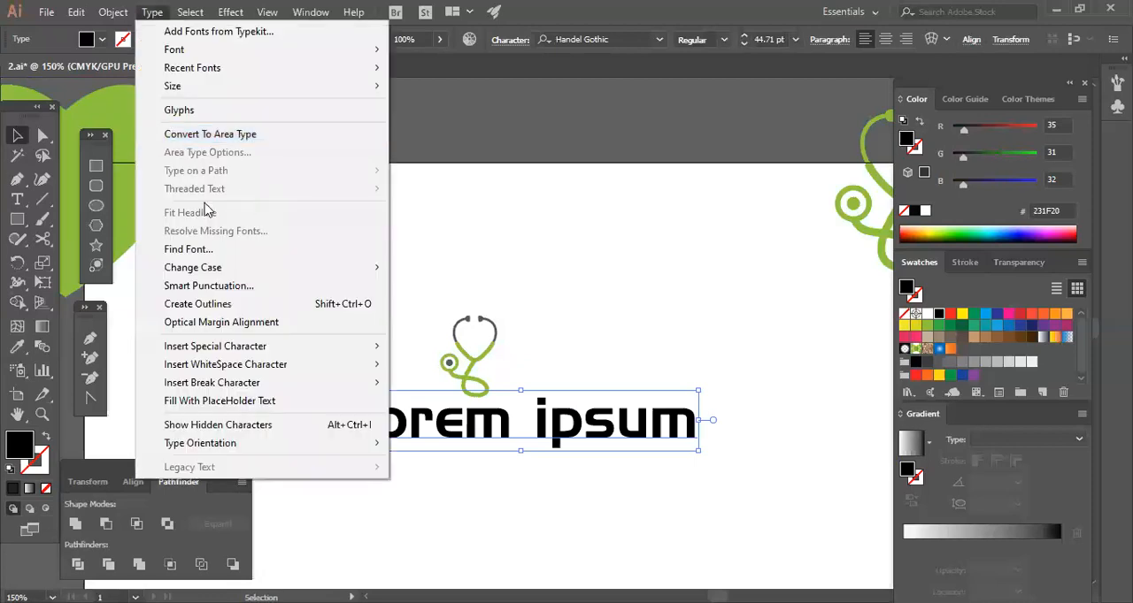
mouse_move(213, 268)
click(462, 267)
Scale the LOREM IPSUM text down proportionally and centre it beneath the stethoscope.
drag(698, 462, 594, 451)
click(501, 481)
drag(504, 436, 495, 426)
click(507, 469)
drag(549, 354, 547, 355)
Draw a narrow black bar above the logo and add a copy rotated 90° across it to form a cross.
key(m)
drag(345, 245, 326, 367)
click(16, 136)
drag(317, 295, 320, 266)
drag(245, 334, 385, 237)
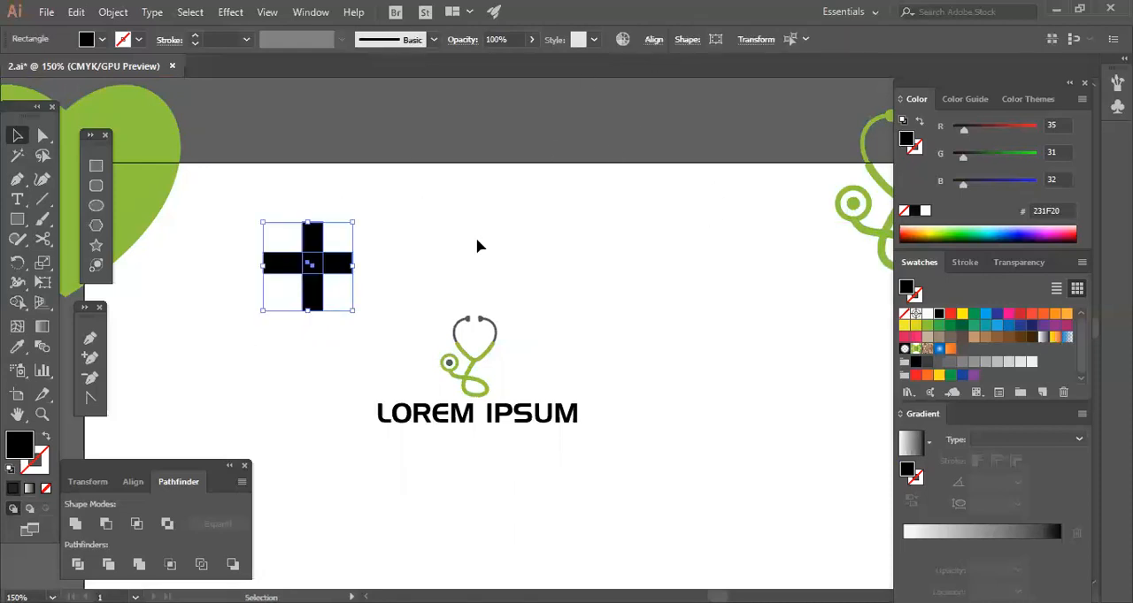
Align the cross's two bars on their horizontal centres.
click(328, 365)
drag(392, 227, 298, 304)
click(133, 482)
click(105, 525)
Resize the black cross proportionally around its centre until it is about 1.7 times as large.
click(329, 358)
drag(220, 215, 326, 281)
click(326, 299)
drag(261, 314, 348, 246)
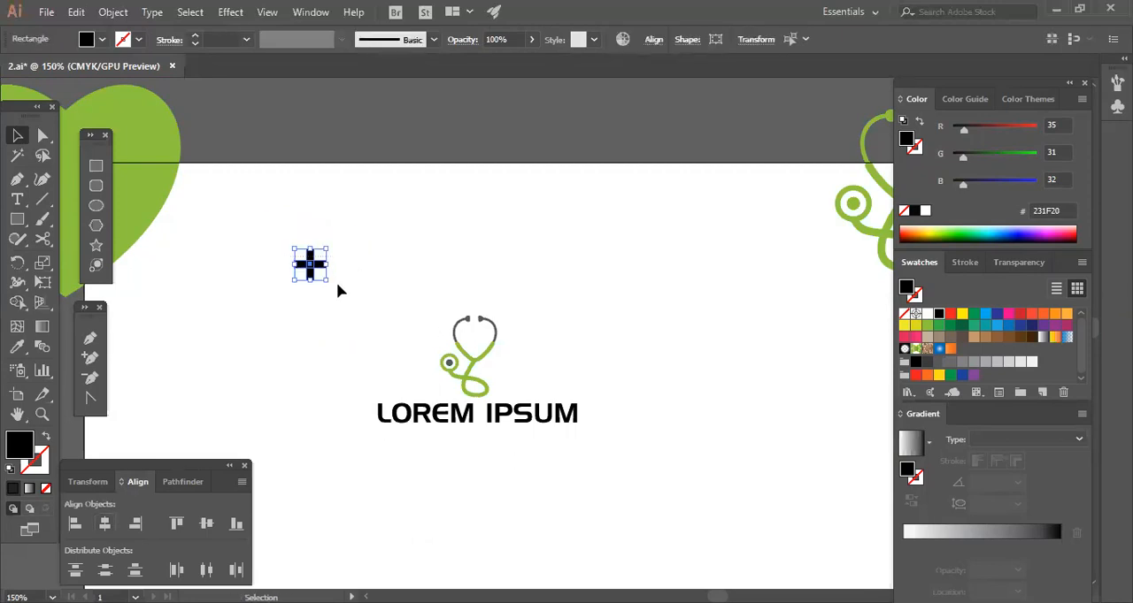
drag(325, 282, 384, 348)
drag(270, 355, 338, 246)
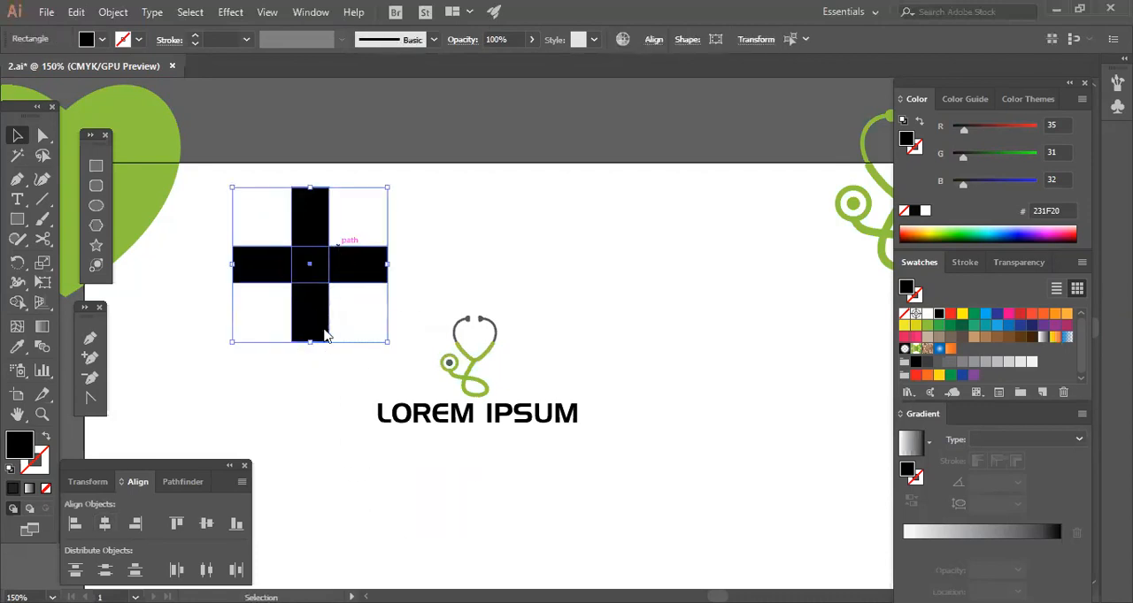
Group the cross's two bars and fill them with red (ED1C24).
right_click(314, 263)
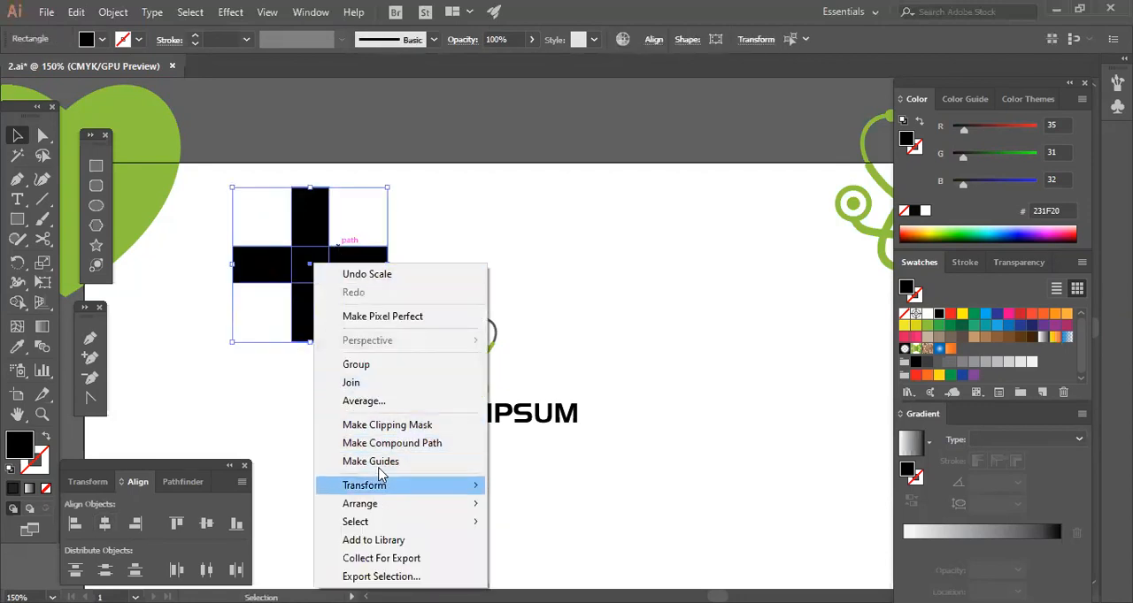
click(372, 364)
click(324, 308)
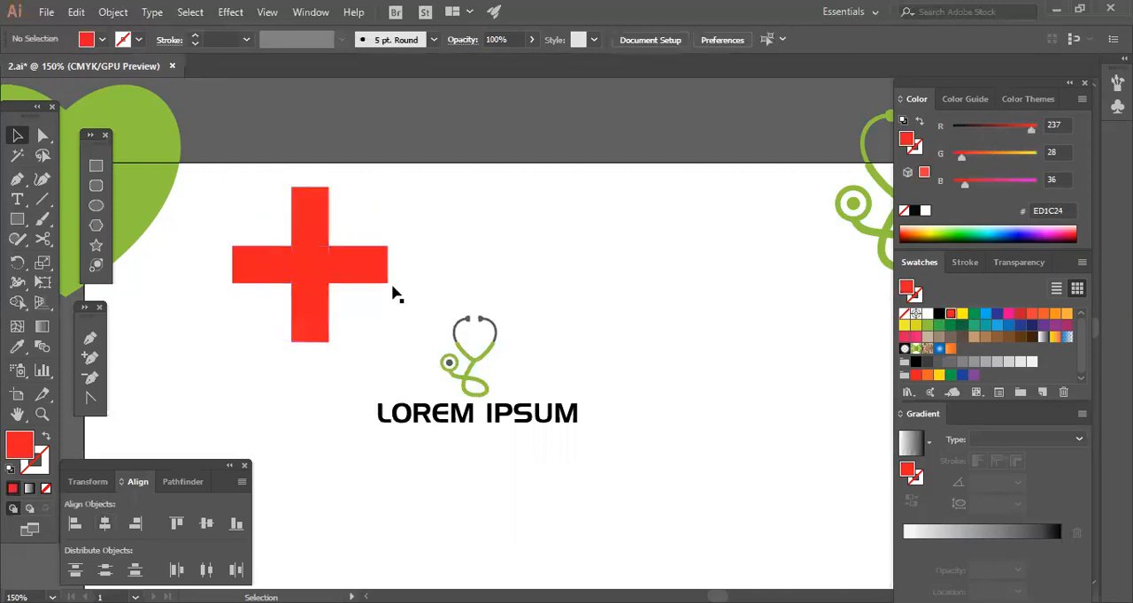
click(391, 331)
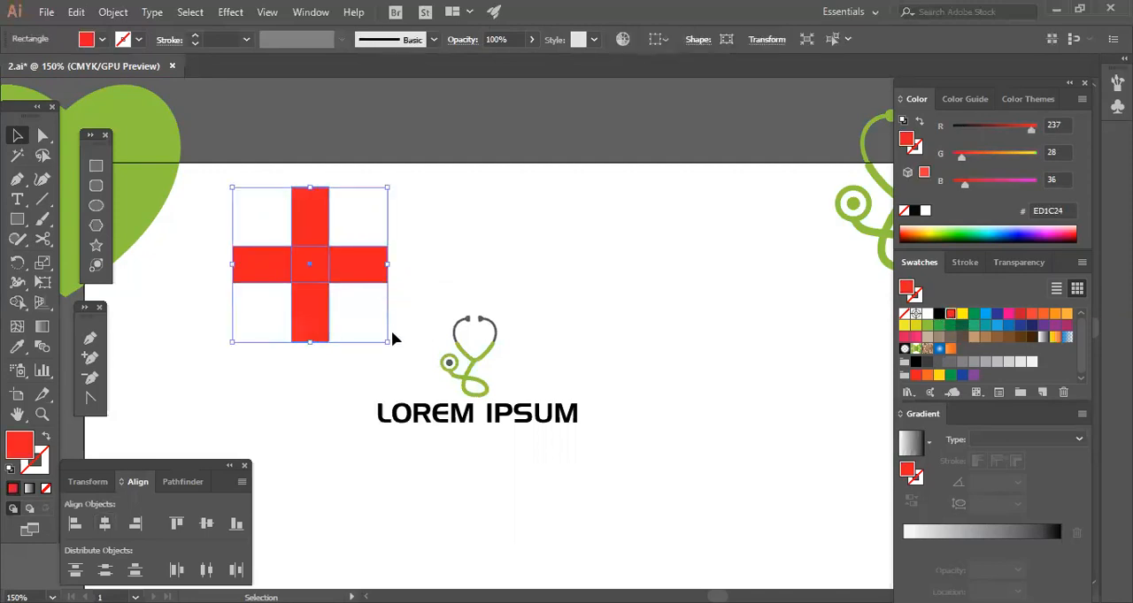
Shrink the red cross, place it inside the stethoscope's heart-shaped opening and nudge it vertically to centre it.
drag(361, 316, 484, 352)
click(327, 290)
drag(548, 372, 548, 370)
click(550, 369)
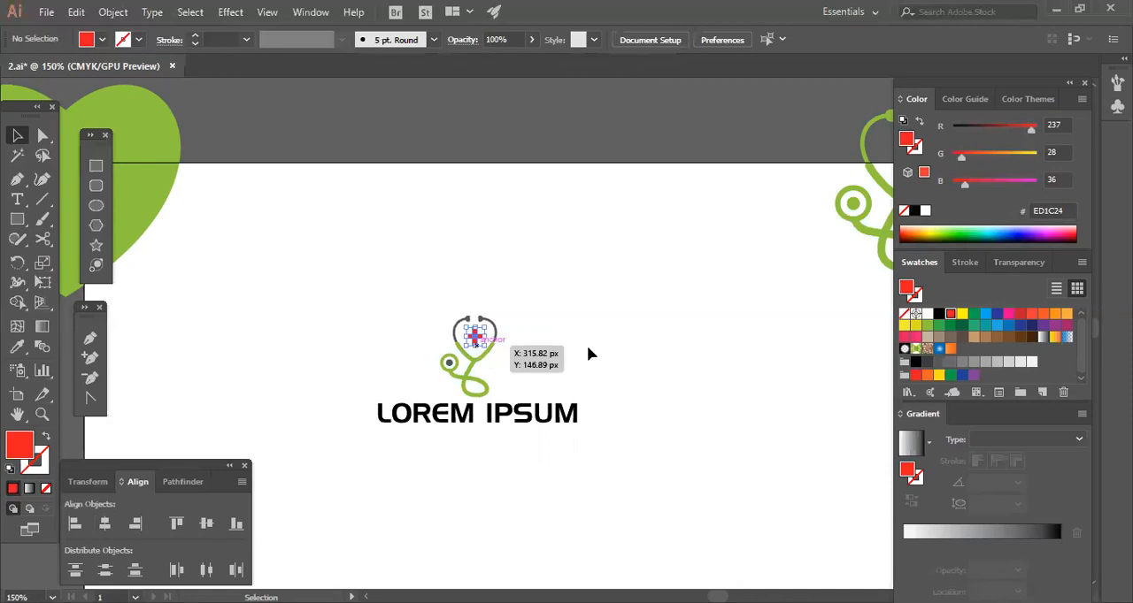
key(Down)
key(Down)
key(Up)
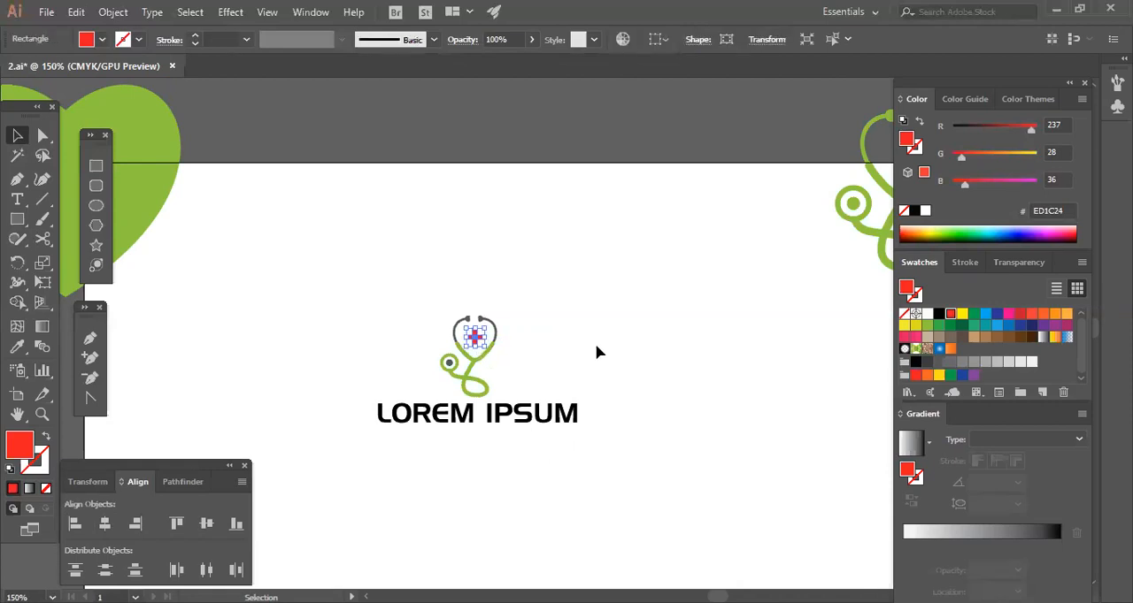
Enlarge the stethoscope, red cross and LOREM IPSUM text together to about one and a half times their size.
click(596, 345)
click(521, 416)
click(589, 463)
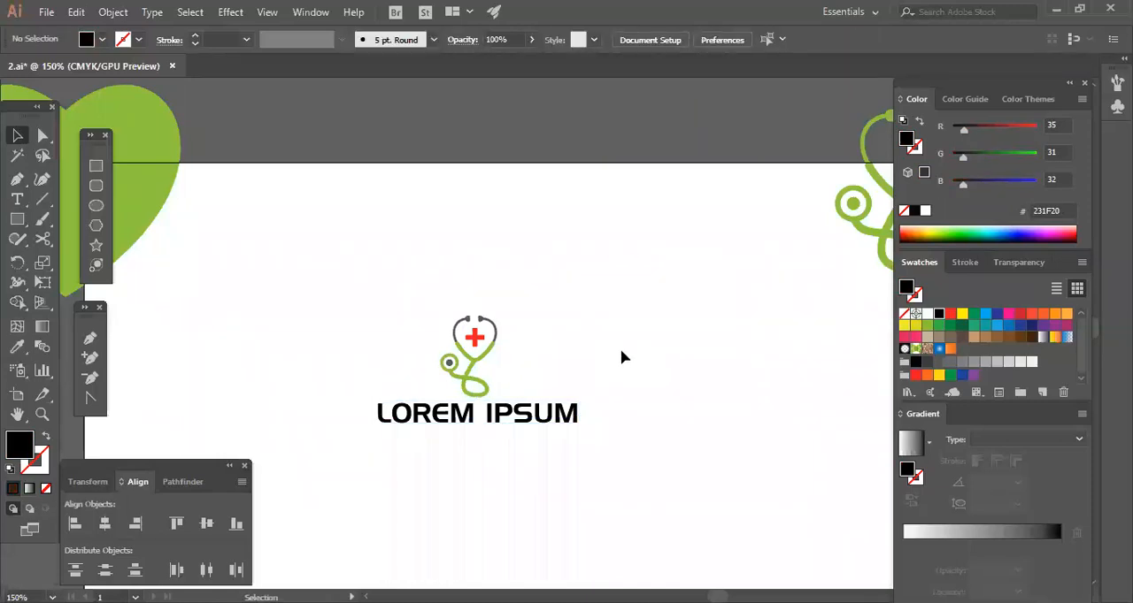
click(573, 416)
drag(586, 442, 643, 469)
click(469, 401)
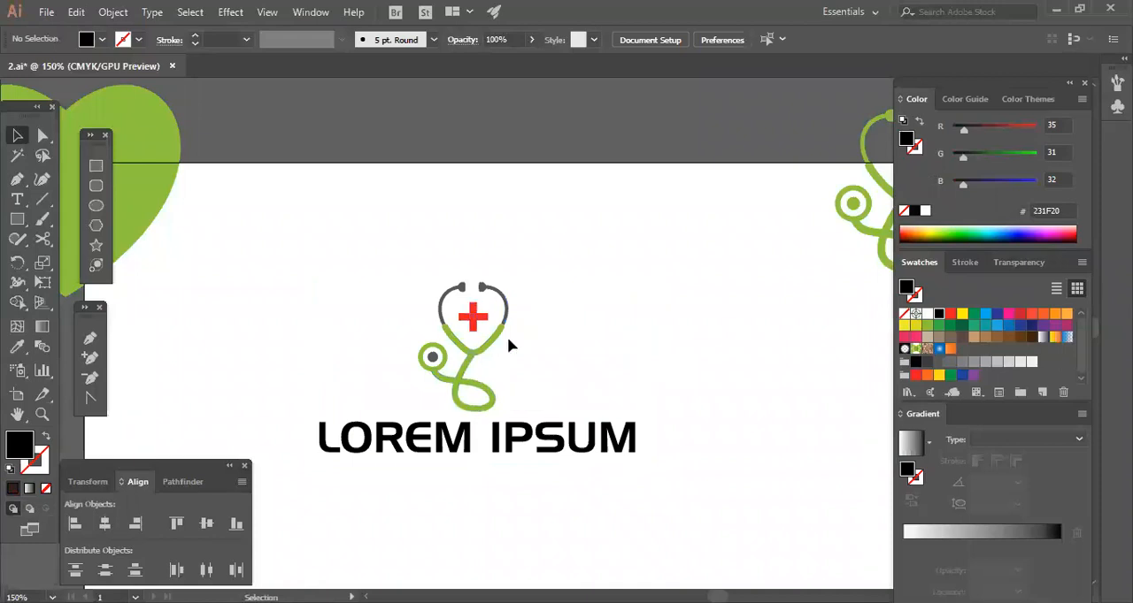
Convert the LOREM IPSUM text below the stethoscope to outlines.
click(464, 392)
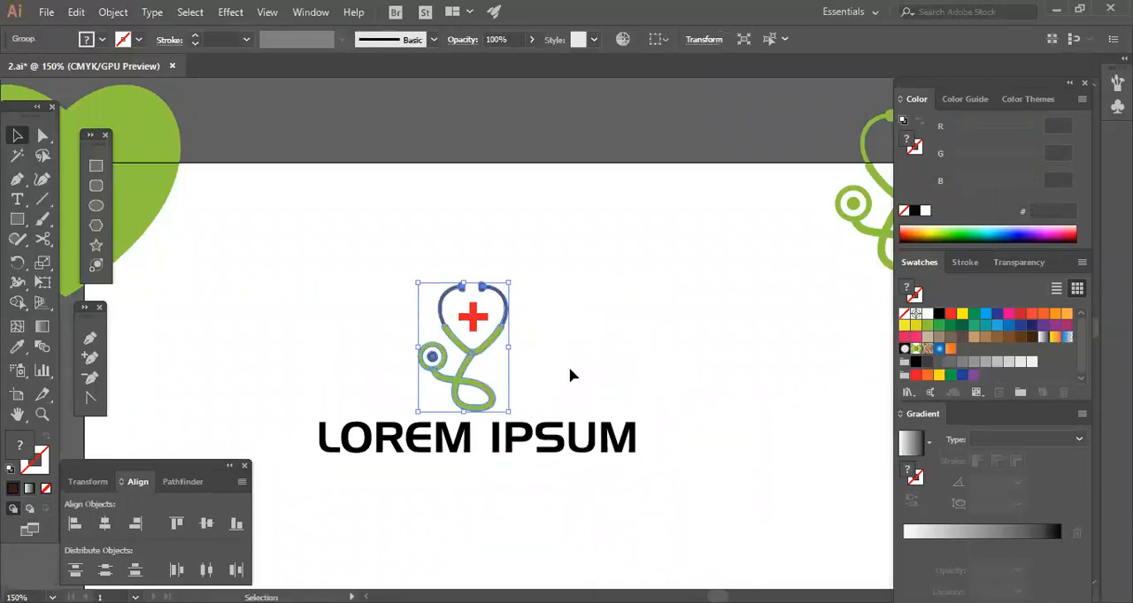
drag(573, 367, 463, 391)
click(565, 377)
key(space)
drag(463, 472, 518, 431)
click(520, 413)
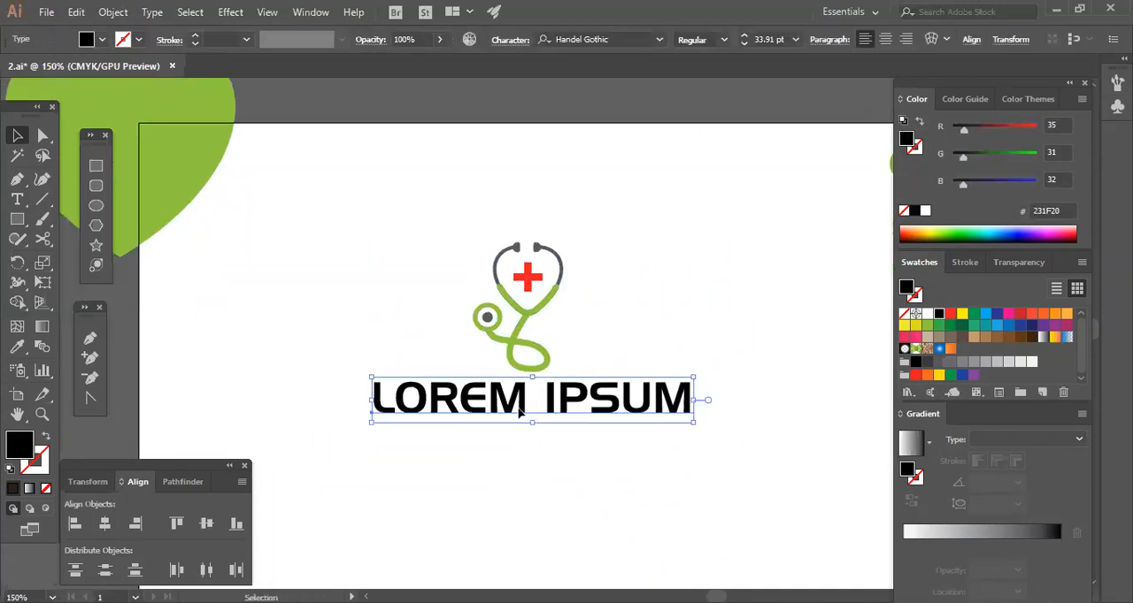
right_click(571, 274)
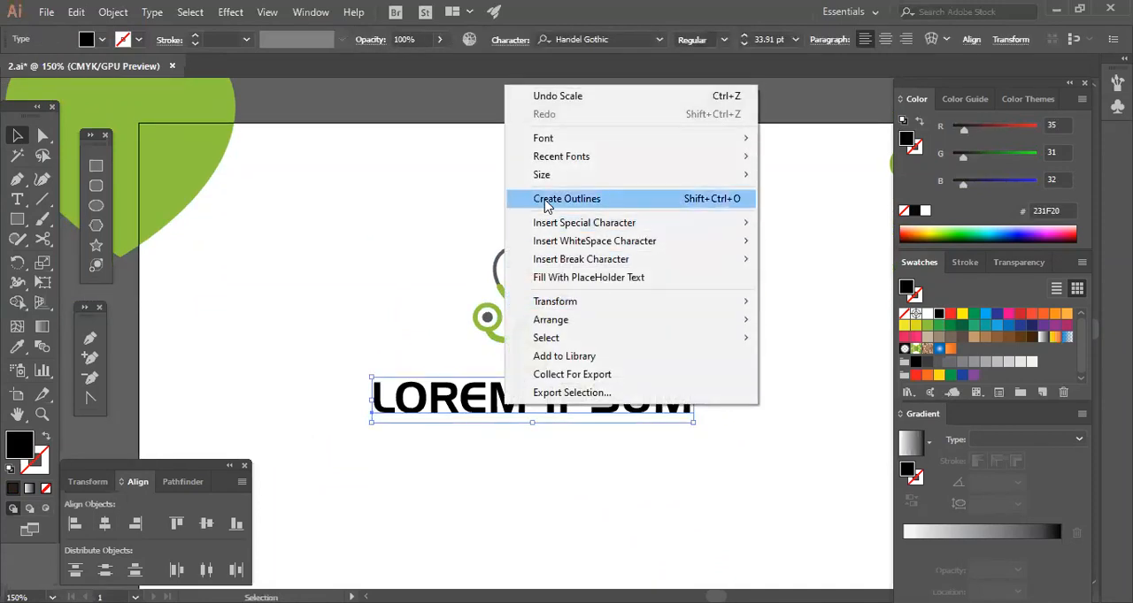
click(550, 200)
key(ctrl+a)
key(ctrl+g)
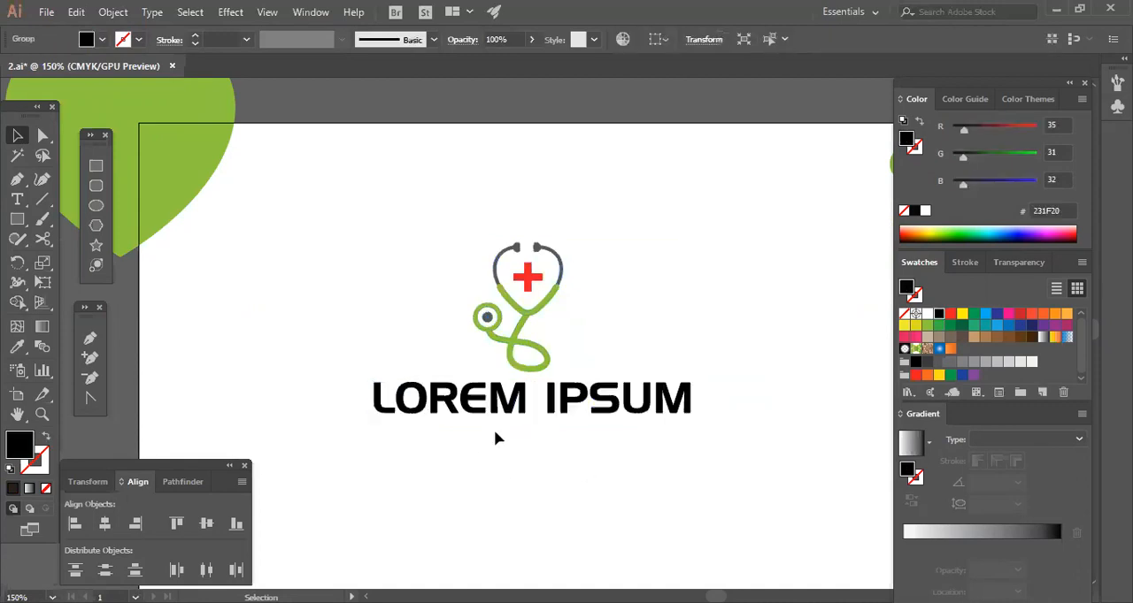
click(614, 355)
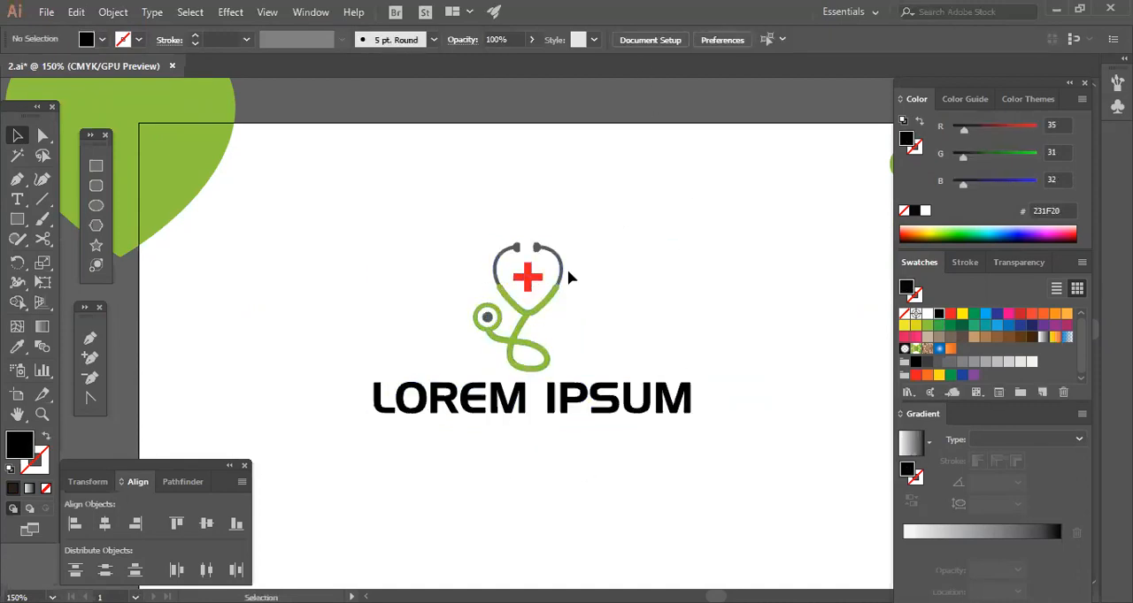
Move the stethoscope together with its red cross upward, leaving more space above the LOREM IPSUM lettering.
click(534, 298)
drag(397, 342, 332, 394)
click(550, 285)
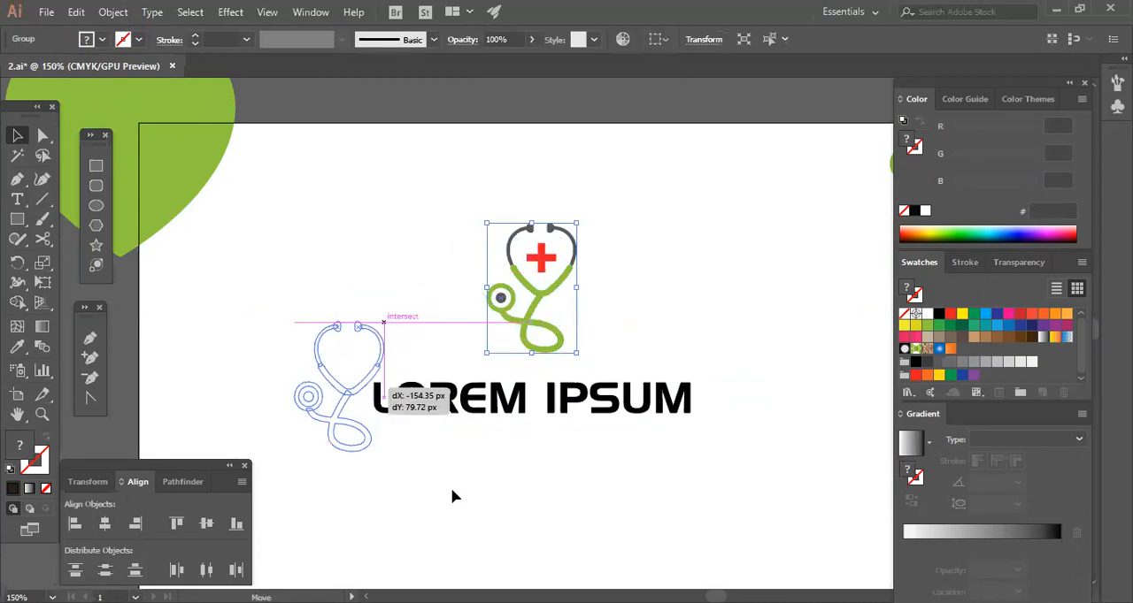
click(450, 487)
click(335, 446)
key(ctrl+z)
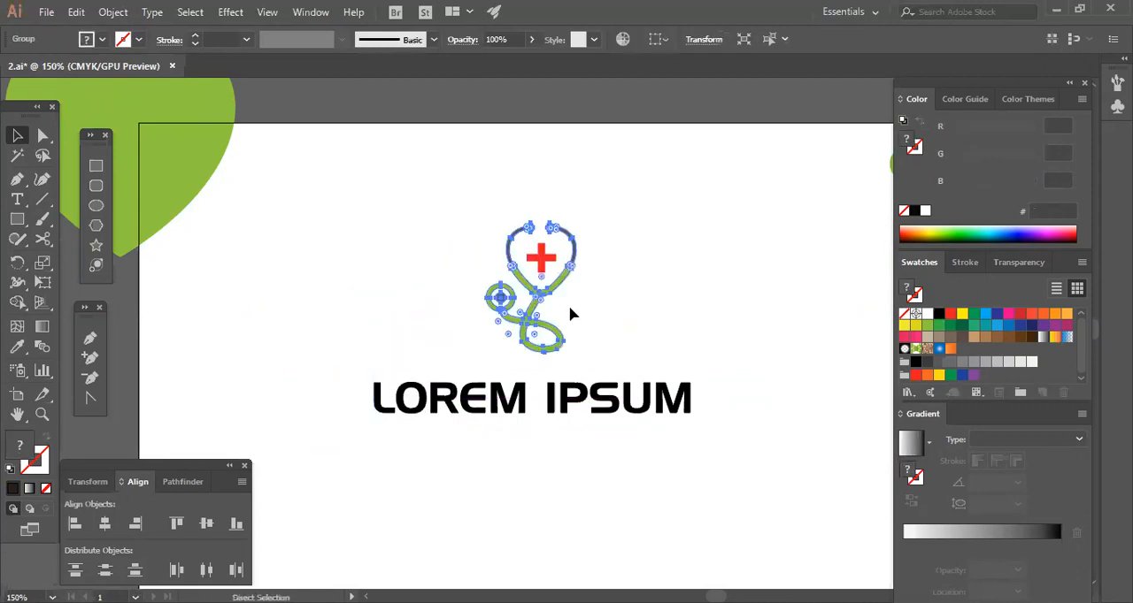
Move the LOREM IPSUM lettering slightly up towards the stethoscope.
click(586, 263)
drag(606, 223, 448, 336)
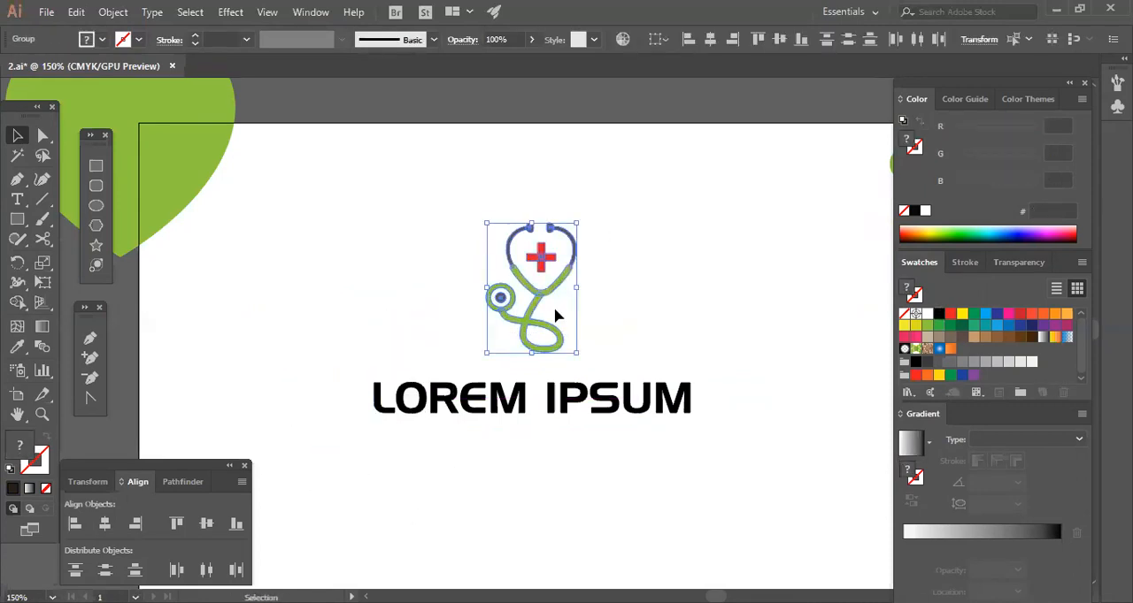
click(609, 302)
drag(608, 302, 472, 334)
click(620, 310)
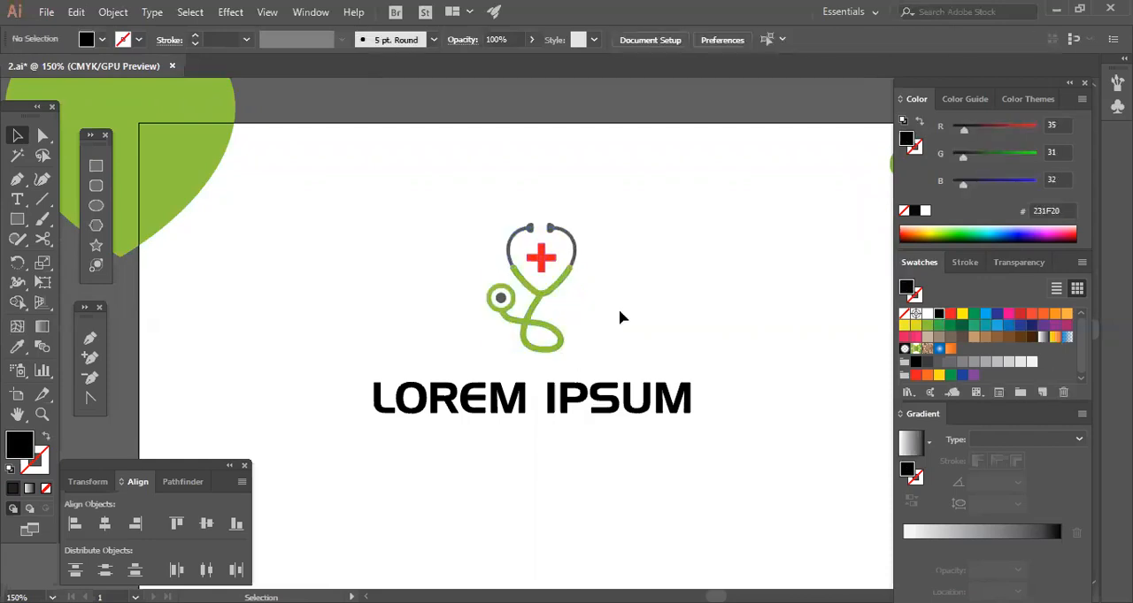
drag(641, 234, 630, 296)
drag(579, 405, 586, 395)
Try to centre the stethoscope, the separate red cross and the lettering horizontally on each other.
drag(604, 365, 480, 440)
drag(546, 308, 498, 443)
click(710, 39)
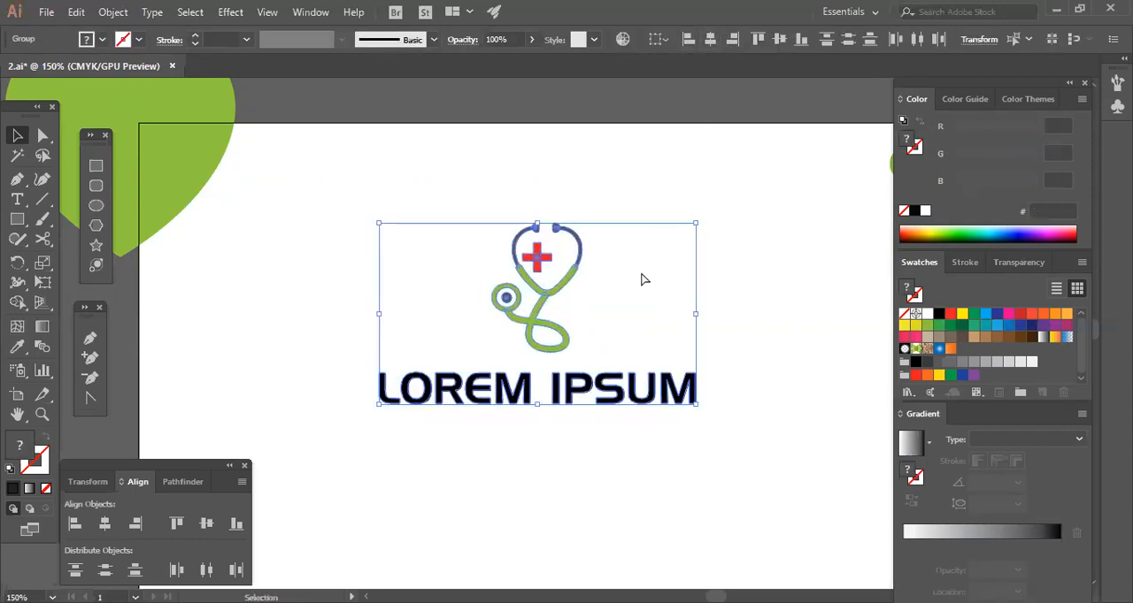
key(ctrl+z)
Group the stethoscope with its red cross and centre the group horizontally over the LOREM IPSUM lettering.
drag(617, 287, 503, 269)
right_click(503, 278)
click(567, 377)
drag(571, 412, 556, 334)
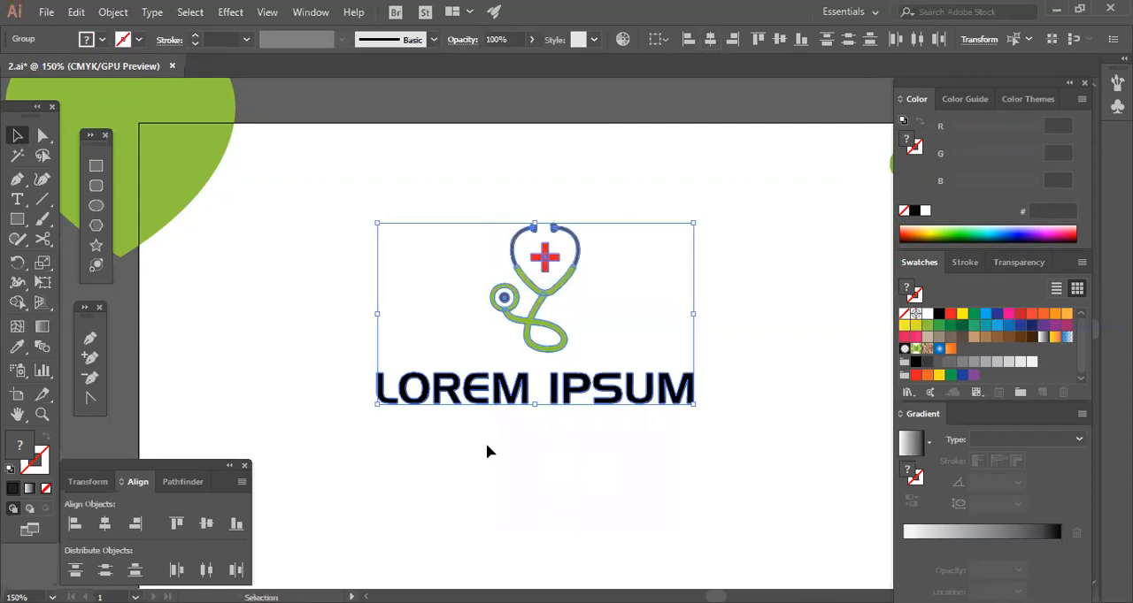
click(412, 416)
Fill the word LOREM with the stethoscope's green and the word IPSUM with grey (58595B).
click(530, 393)
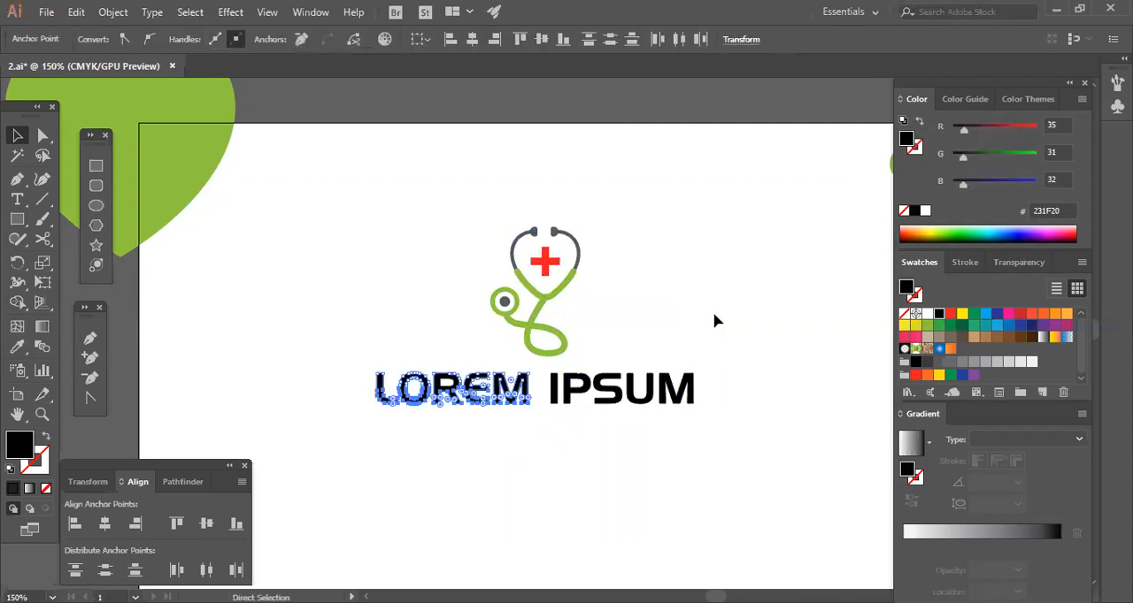
click(792, 423)
click(551, 388)
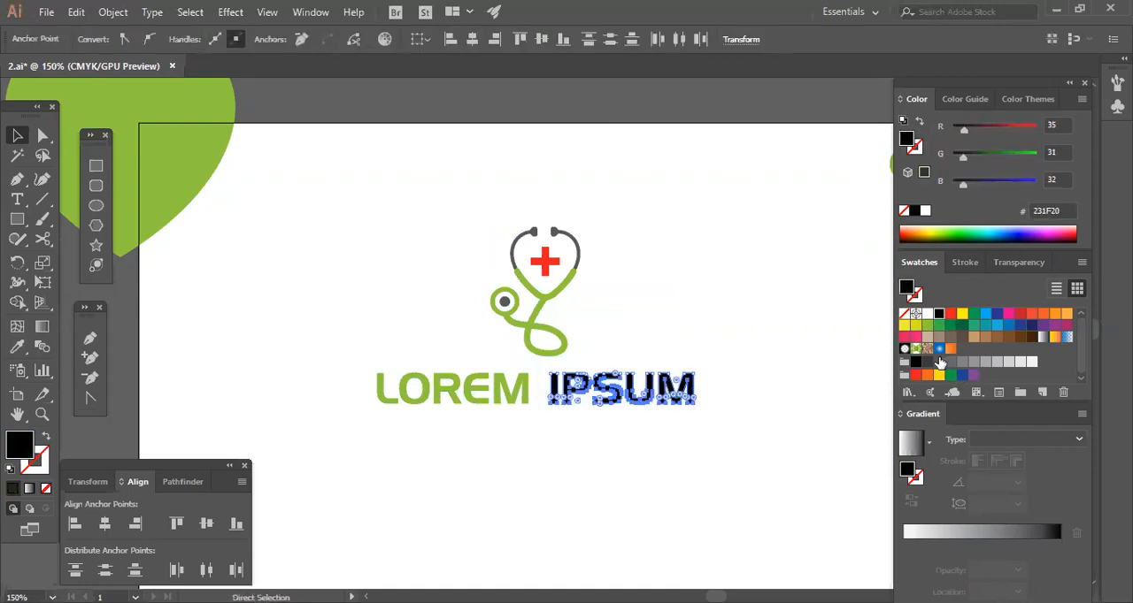
click(939, 363)
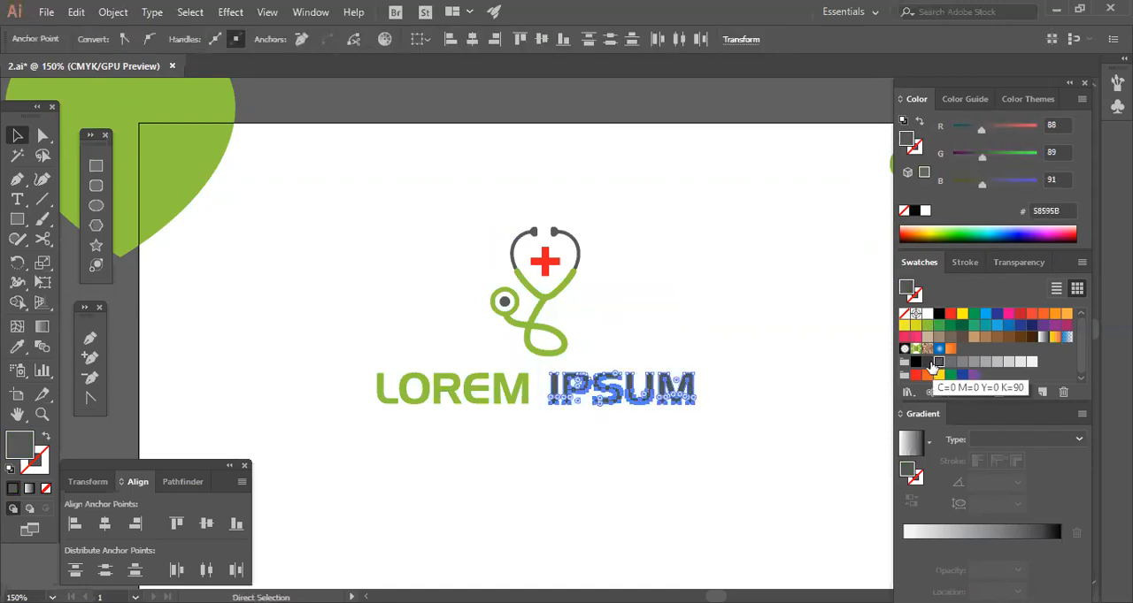
key(v)
click(743, 425)
Refill the word IPSUM with the darker grey swatch (414042).
key(a)
drag(731, 361, 542, 409)
click(929, 362)
key(v)
click(788, 445)
Shrink the whole logo proportionally around its centre to a little over a third of its size.
drag(660, 213, 368, 438)
drag(695, 406, 619, 366)
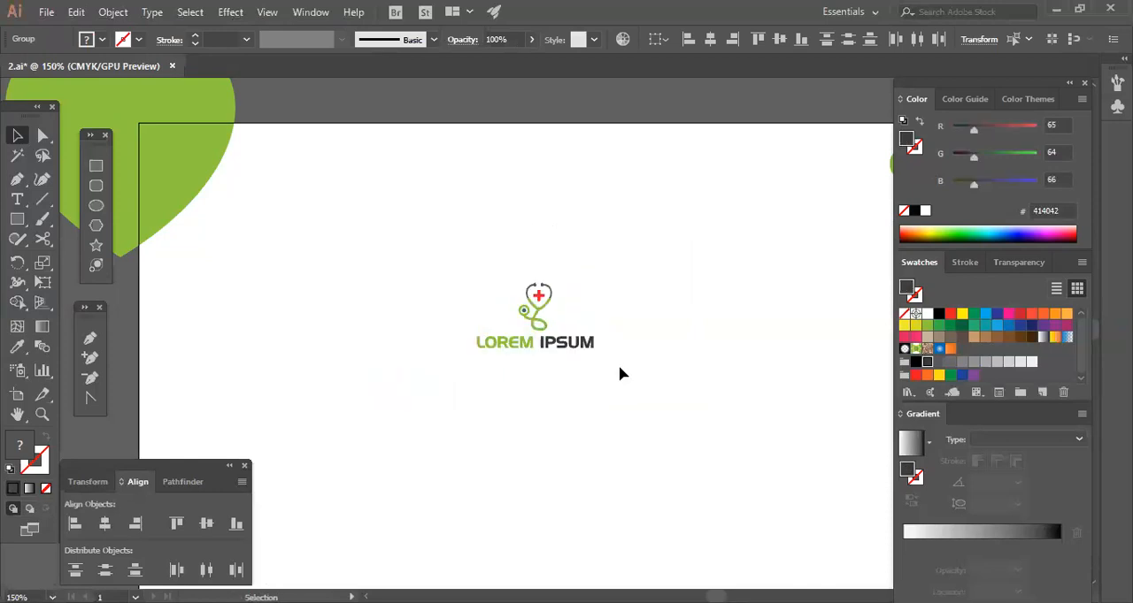
click(619, 374)
click(550, 337)
click(550, 361)
Add a new "Lorem ipsum" text line beside the logo and set its font to Nexa Bold.
click(17, 199)
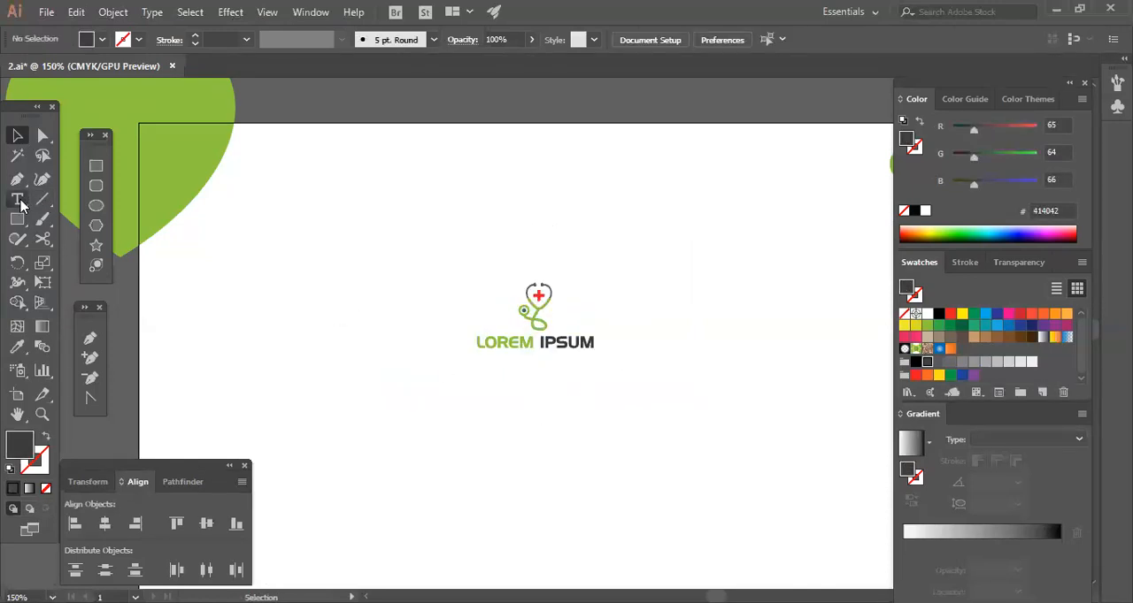
click(337, 325)
right_click(396, 320)
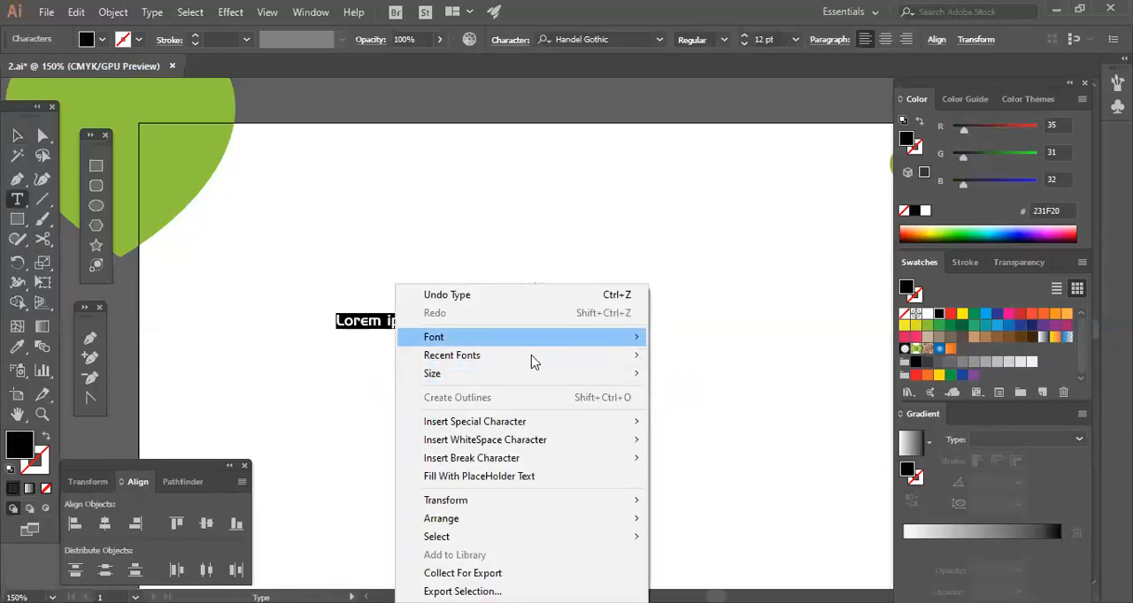
mouse_move(551, 359)
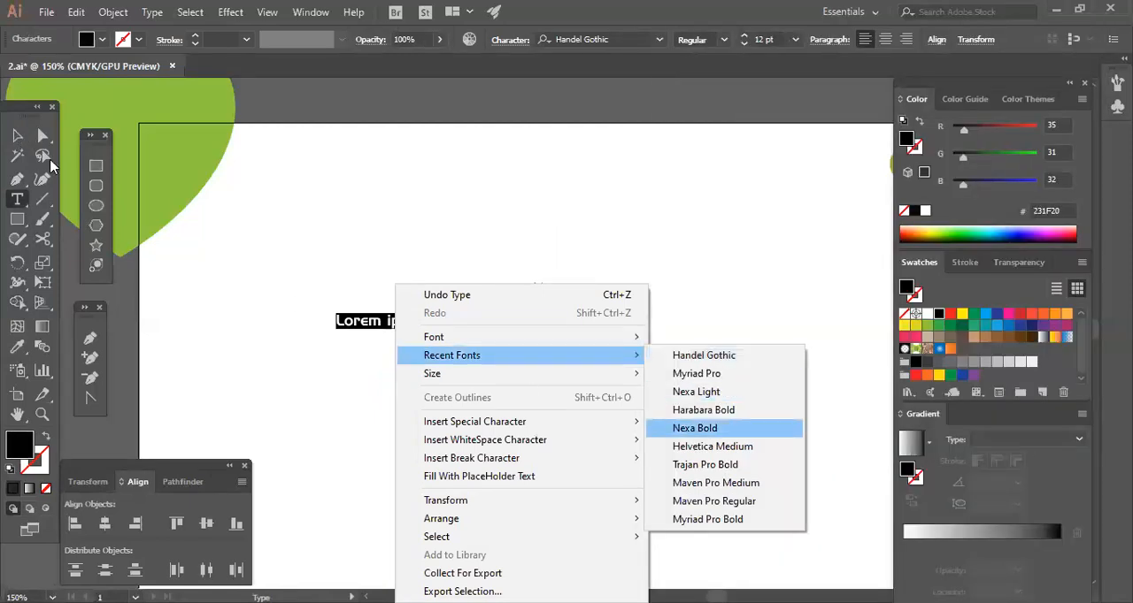
click(694, 428)
click(18, 135)
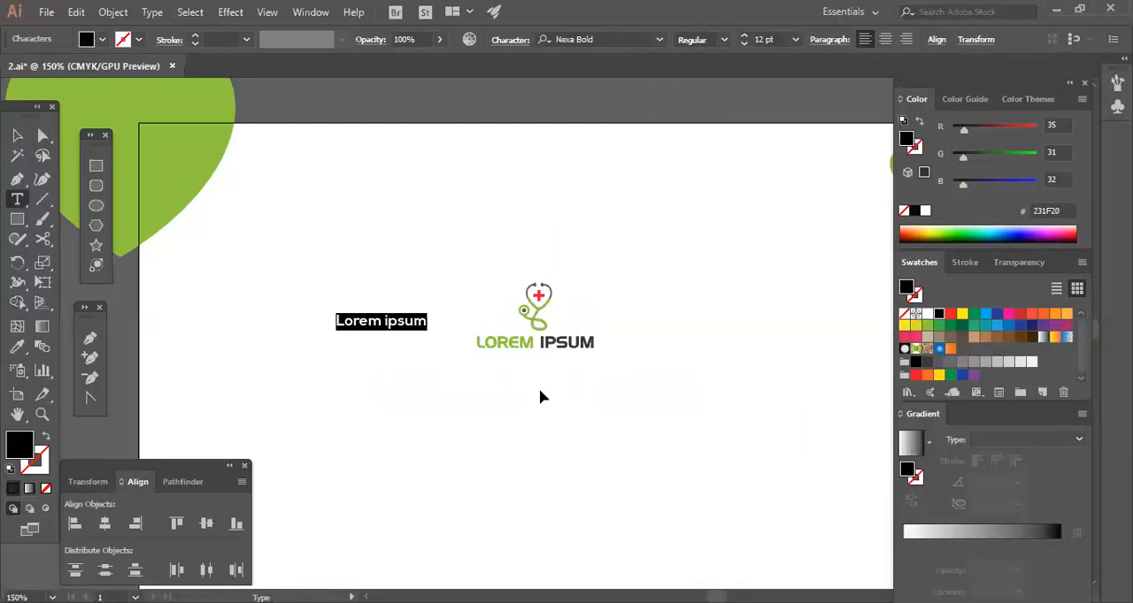
click(539, 390)
Change the case of the new Nexa Bold text to UPPERCASE.
click(423, 324)
click(159, 15)
mouse_move(223, 270)
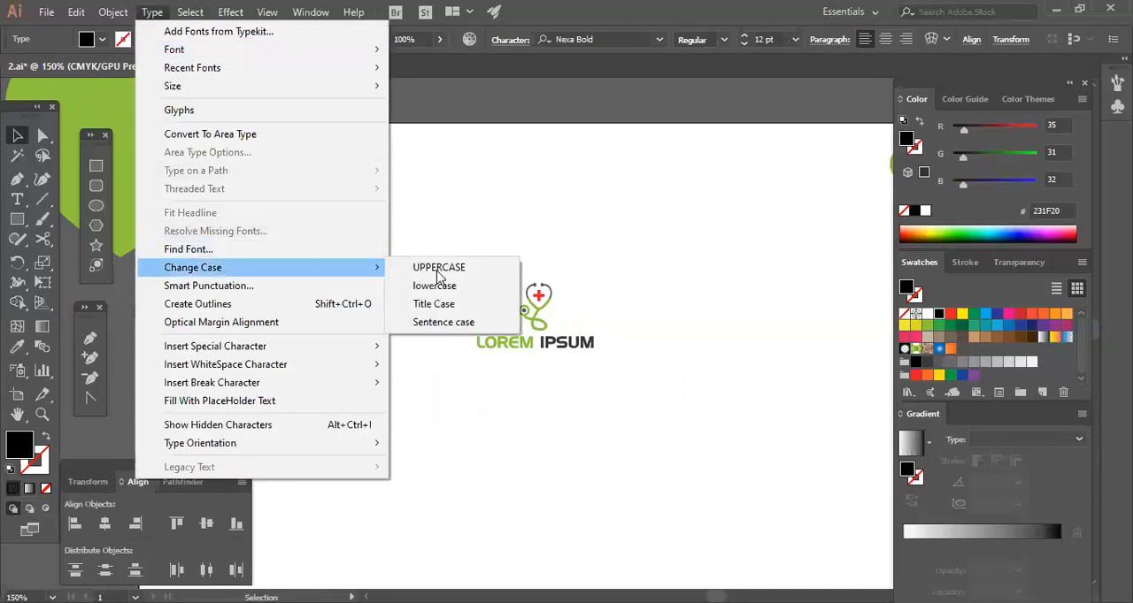
click(473, 269)
click(470, 409)
Place a copy of the stethoscope icon above the Nexa Bold text and convert that text to outlines.
drag(523, 312, 373, 289)
click(423, 322)
right_click(416, 320)
click(438, 396)
Centre the copied stethoscope icon and the Nexa Bold lettering horizontally on each other.
drag(322, 372, 463, 266)
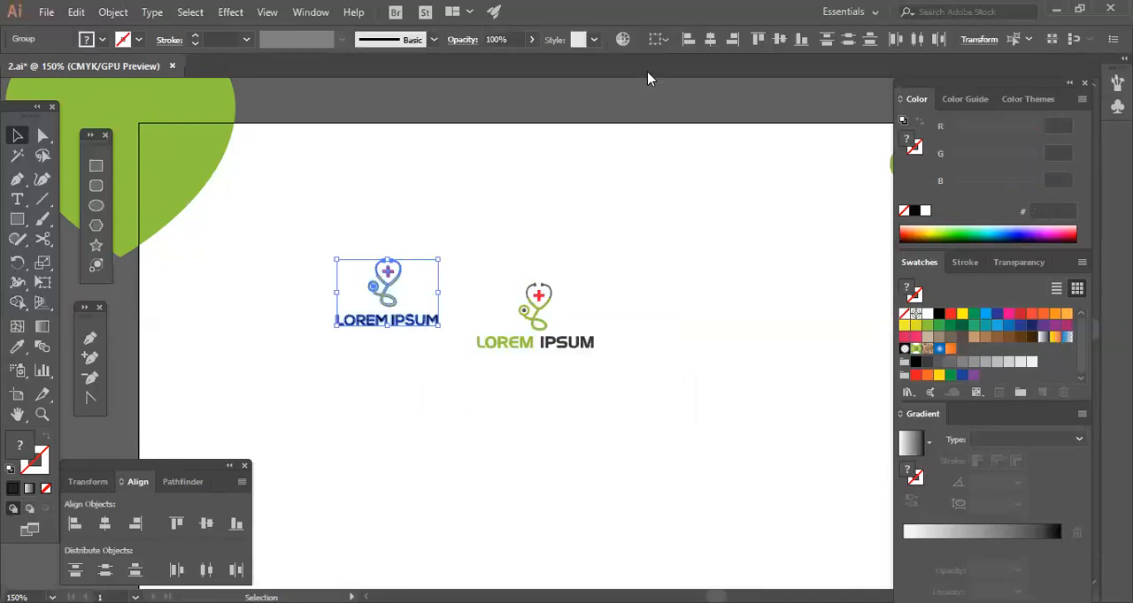
click(710, 41)
click(681, 251)
Try to enlarge the Nexa Bold lettering slightly around its centre.
click(431, 324)
drag(438, 327, 449, 338)
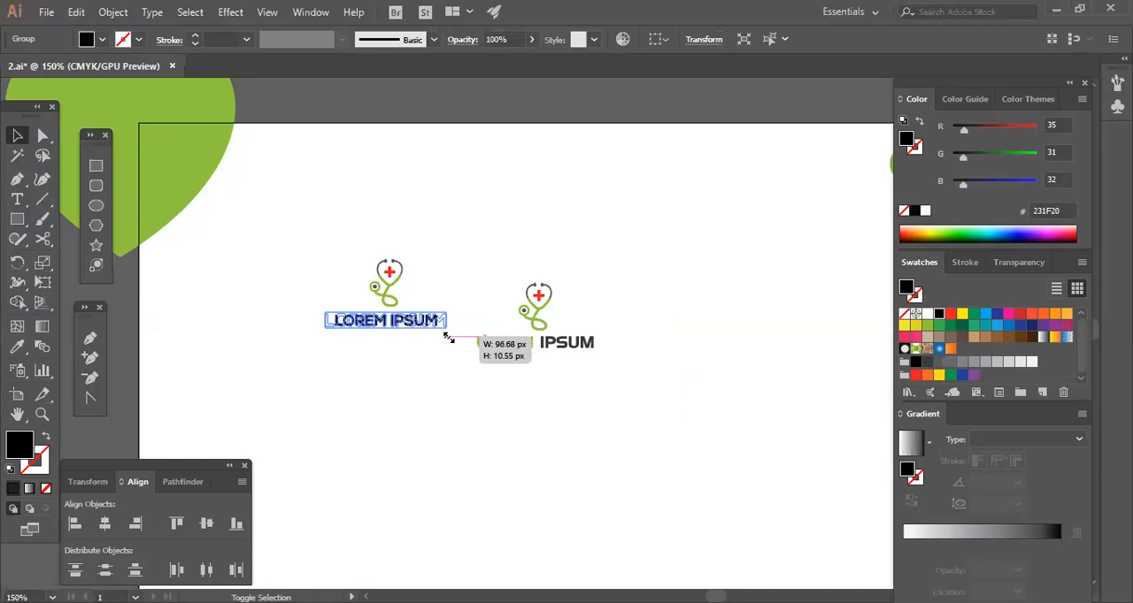
drag(448, 338, 449, 339)
click(436, 359)
key(ctrl+z)
Enlarge the Nexa Bold lettering proportionally around its centre to about 1.1 times its size.
click(419, 335)
click(437, 328)
drag(439, 329, 422, 363)
click(308, 352)
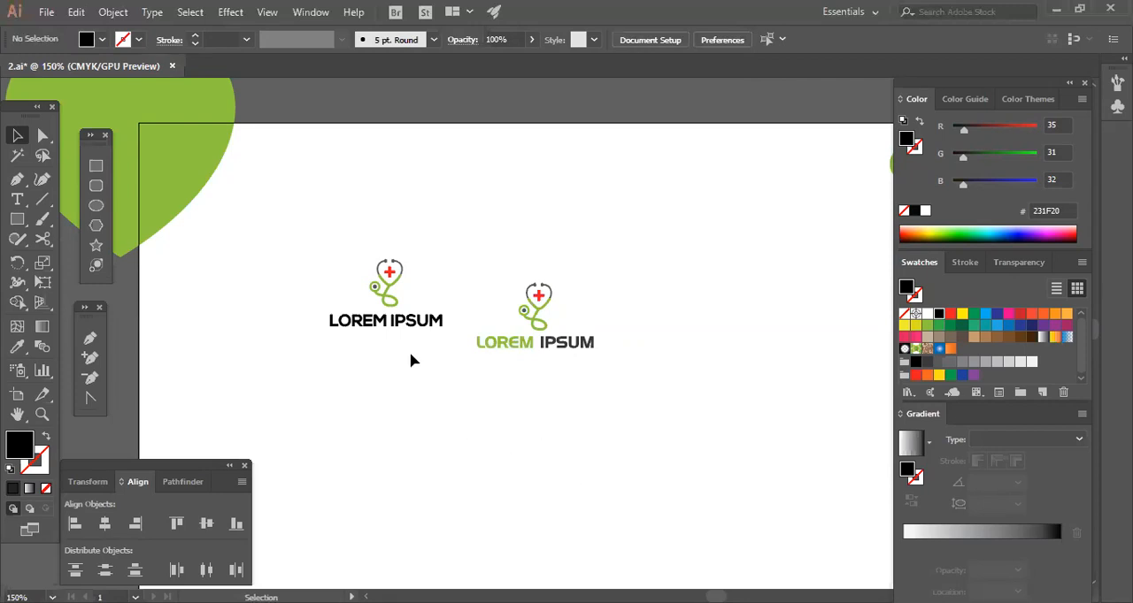
Fill the word LOREM in the Nexa Bold lettering with the stethoscope's green.
click(370, 327)
click(384, 425)
click(397, 322)
drag(301, 352, 377, 316)
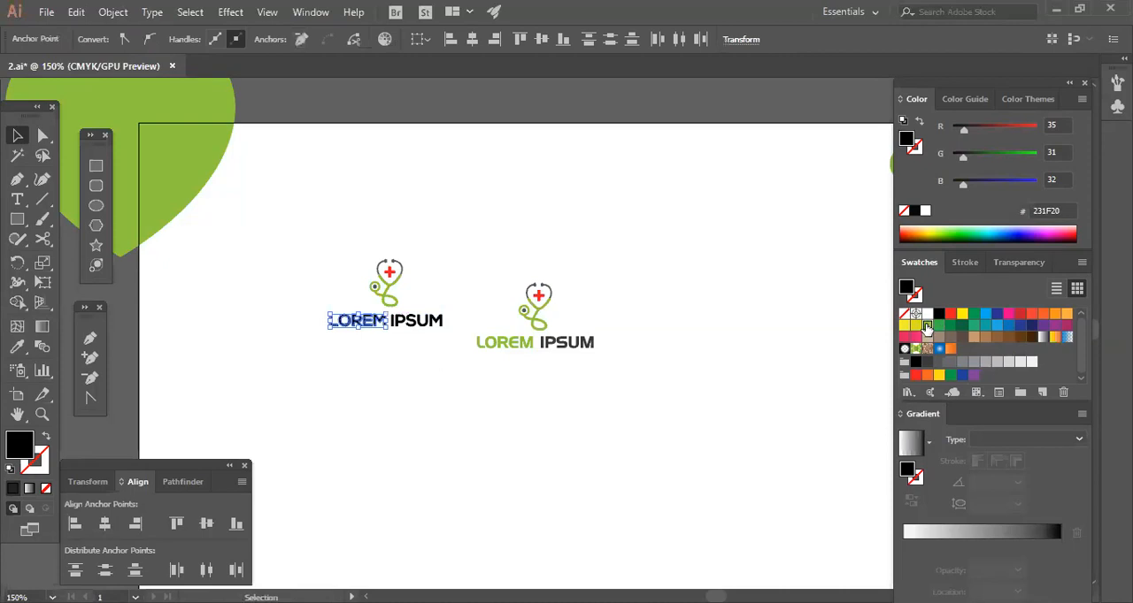
click(926, 325)
click(543, 422)
Fill the word IPSUM in the Nexa Bold lettering with red (ED1C24).
mouse_move(408, 334)
mouse_down()
mouse_move(395, 325)
mouse_move(390, 341)
mouse_up()
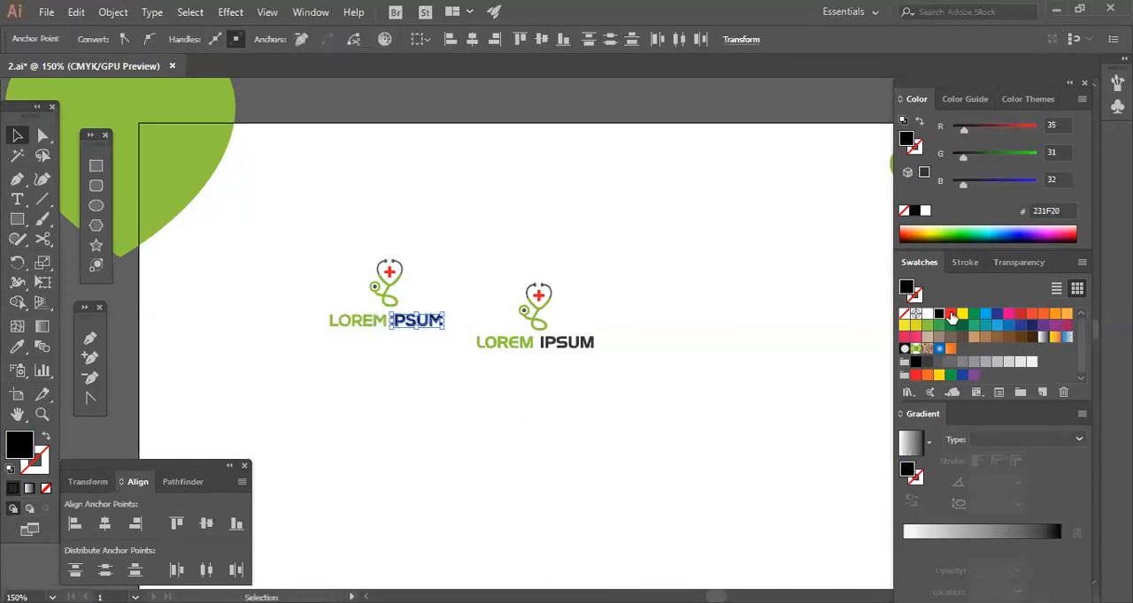
click(951, 313)
click(450, 467)
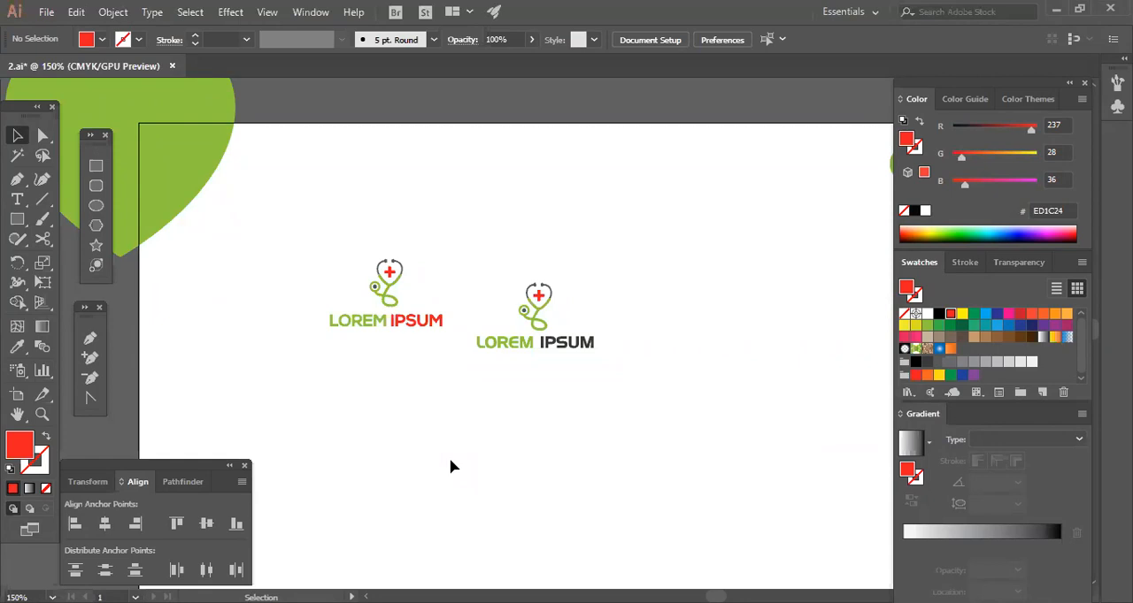
Move the green-and-grey logo up and to the right, and enlarge it to about twice its size.
drag(450, 466, 655, 328)
drag(594, 347, 735, 271)
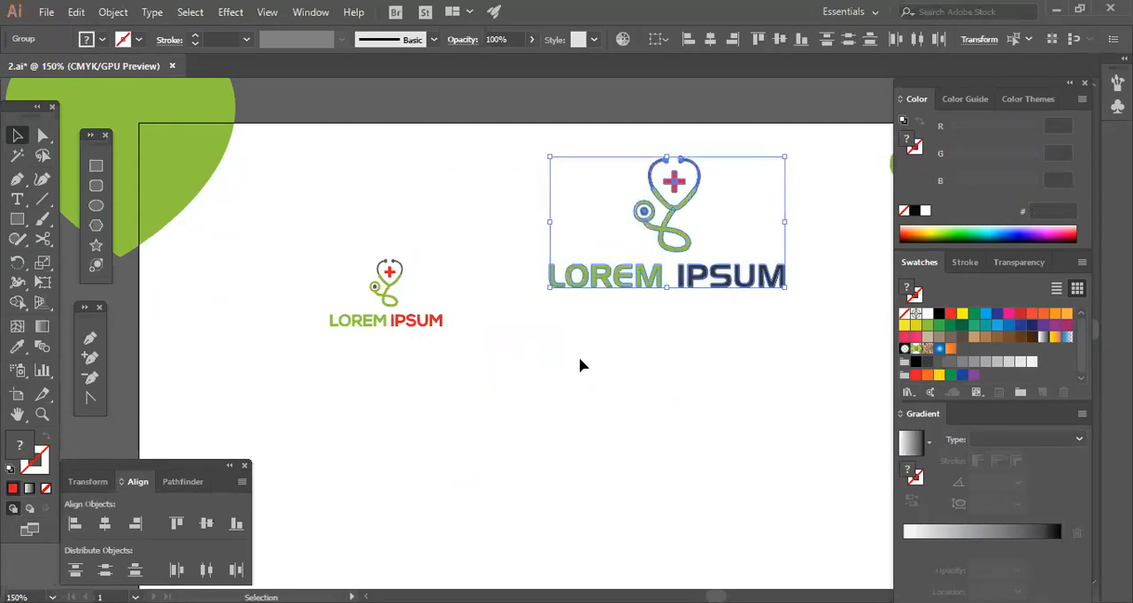
click(579, 359)
Enlarge the green-and-red logo proportionally around its centre to about 1.9 times its size.
drag(468, 293, 553, 328)
drag(545, 290, 405, 379)
drag(534, 359, 583, 428)
click(622, 425)
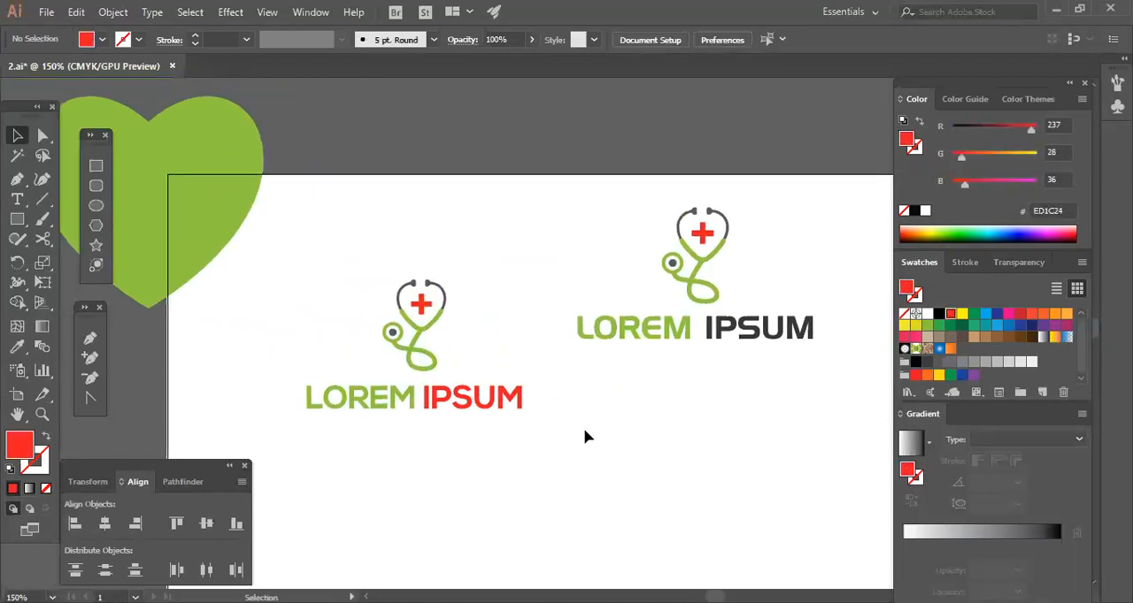
Group the stethoscope icon and the lettering of the green-and-red logo.
drag(310, 451, 478, 273)
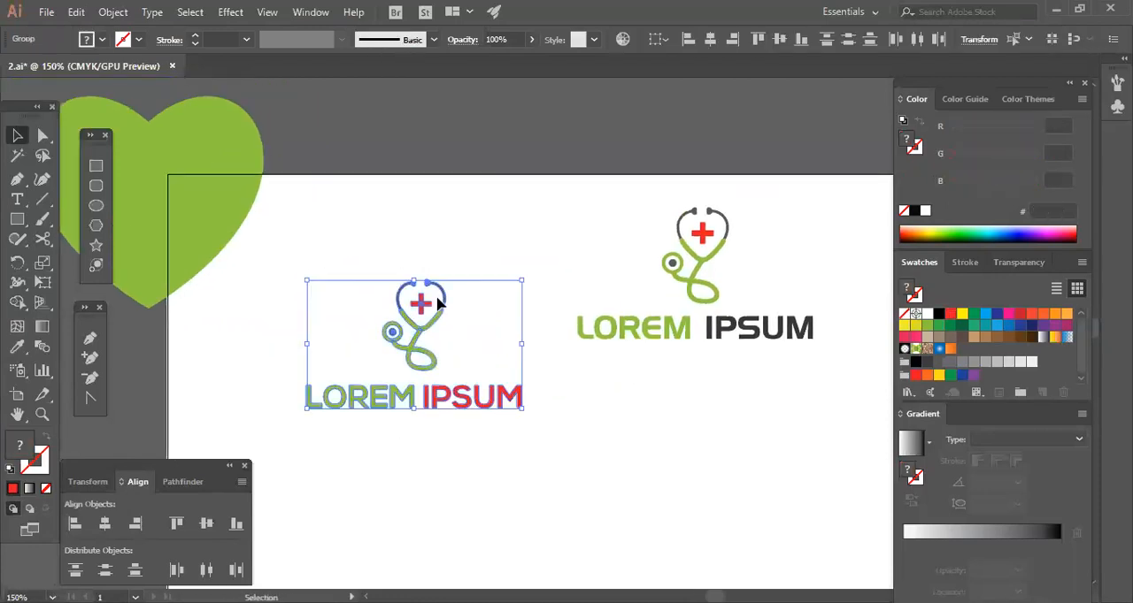
right_click(436, 302)
click(460, 399)
click(494, 405)
click(494, 405)
Delete the logo version with the dark grey IPSUM.
click(644, 387)
drag(644, 386, 728, 346)
key(Delete)
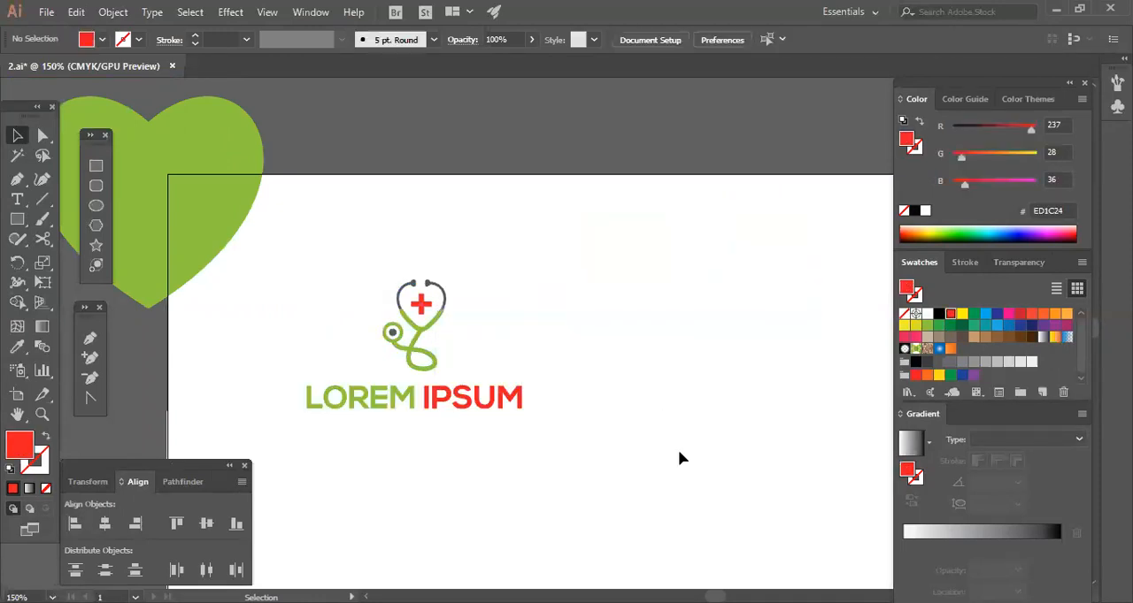
Move the grouped green-and-red logo across the artboard's upper edge, beside the other finished shapes.
drag(462, 387, 824, 214)
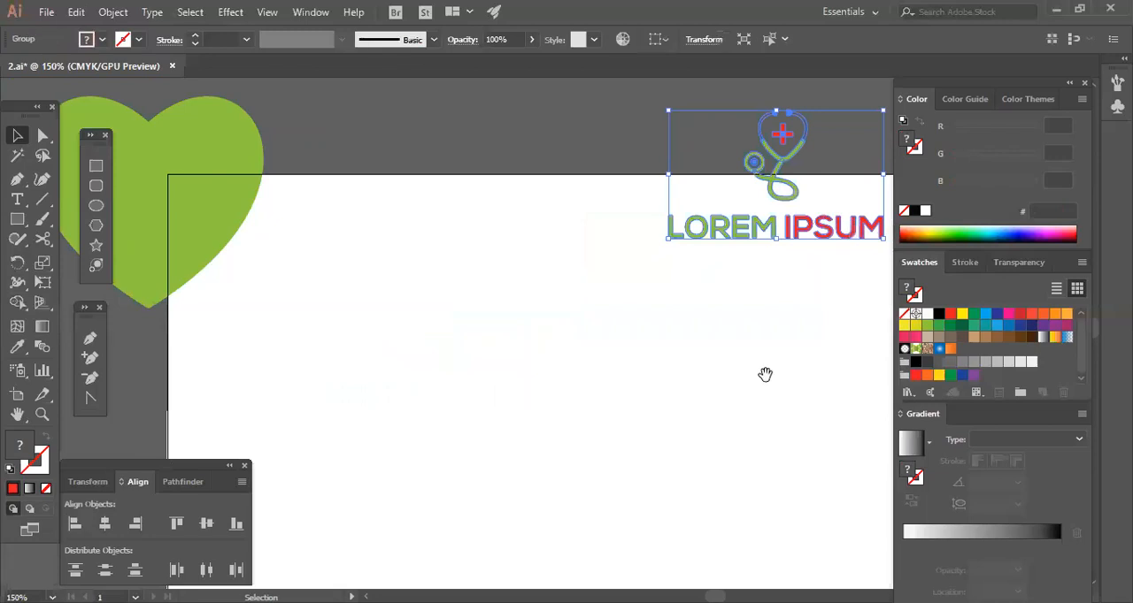
drag(766, 374, 621, 437)
drag(793, 321, 624, 440)
mouse_move(758, 321)
mouse_down()
mouse_move(749, 324)
mouse_move(774, 316)
mouse_up()
click(643, 434)
drag(535, 339, 664, 299)
drag(496, 468, 640, 273)
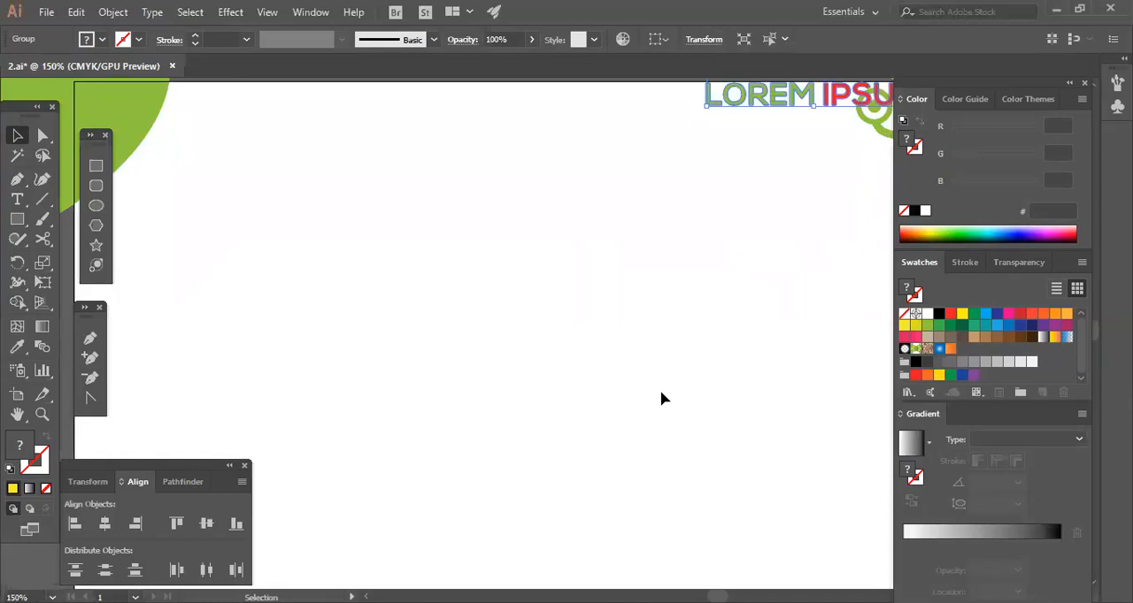
Draw a yellow (FFF200) circle about a third of the artboard's height across and place it left of the artboard's centre.
click(483, 371)
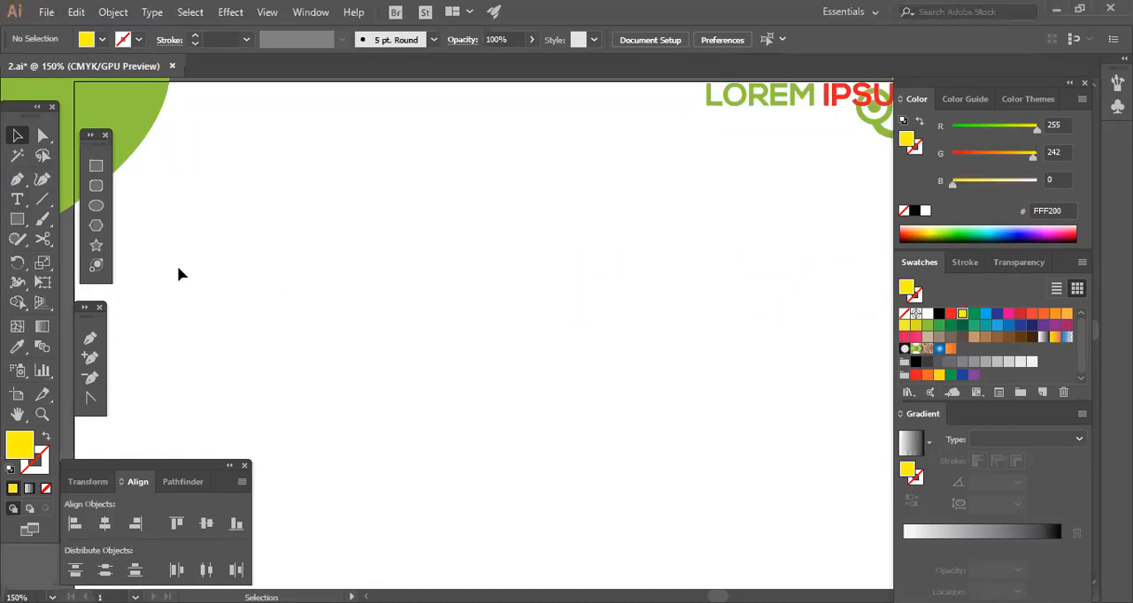
click(96, 207)
drag(434, 296, 566, 426)
key(v)
drag(529, 365, 550, 418)
click(681, 352)
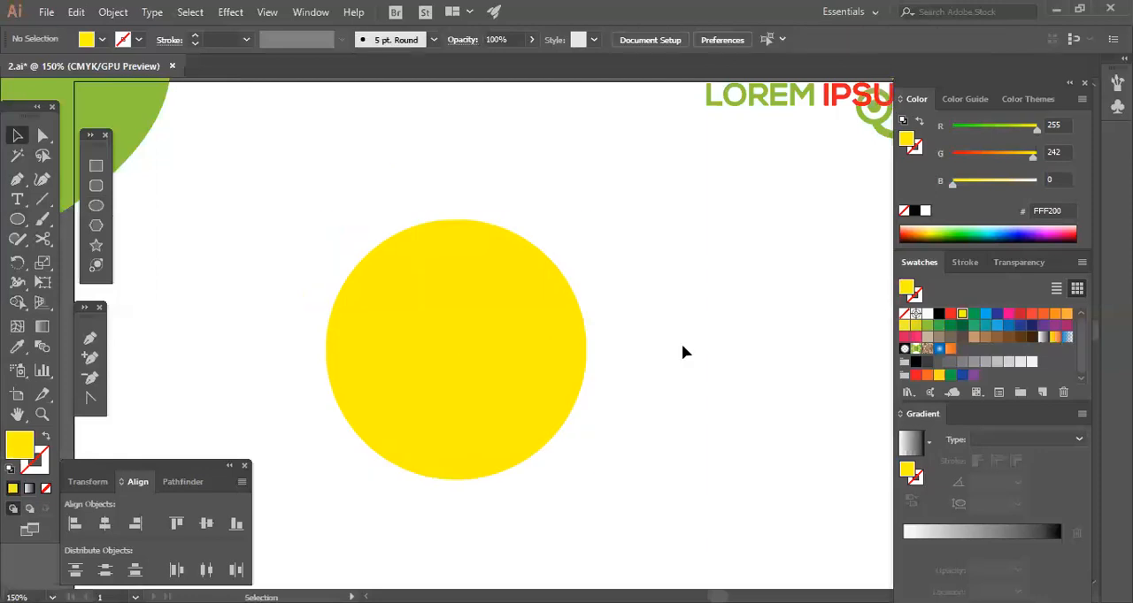
Enlarge the yellow circle to about 334 px across and place it left of the artboard's centre.
key(ctrl+minus)
key(ctrl+minus)
key(space)
drag(723, 384, 630, 280)
key(space)
click(449, 291)
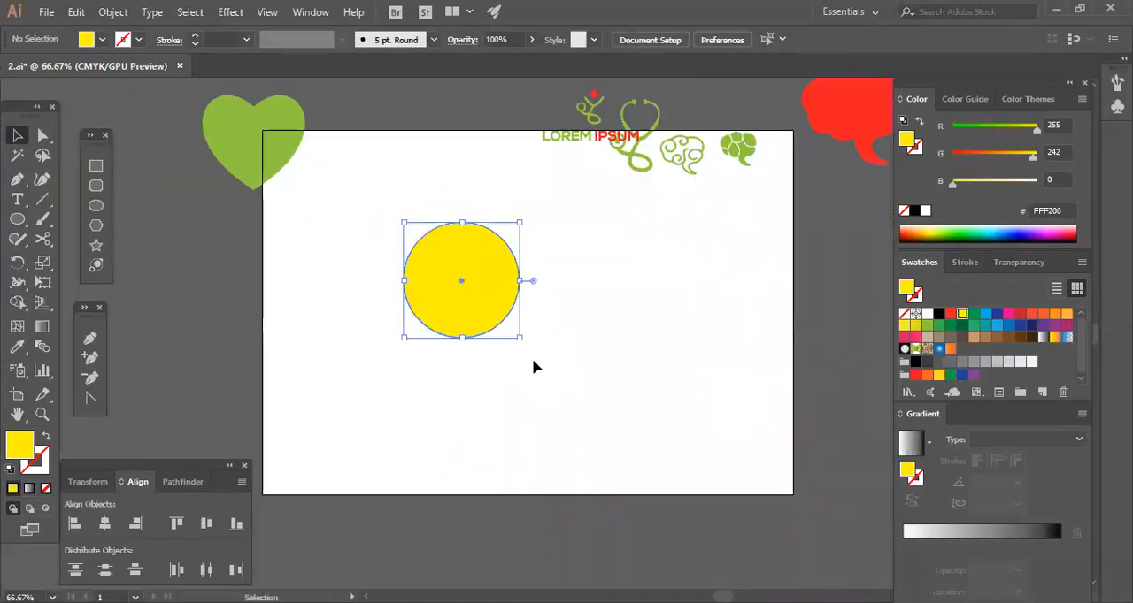
drag(531, 348, 576, 378)
drag(506, 307, 496, 340)
click(587, 422)
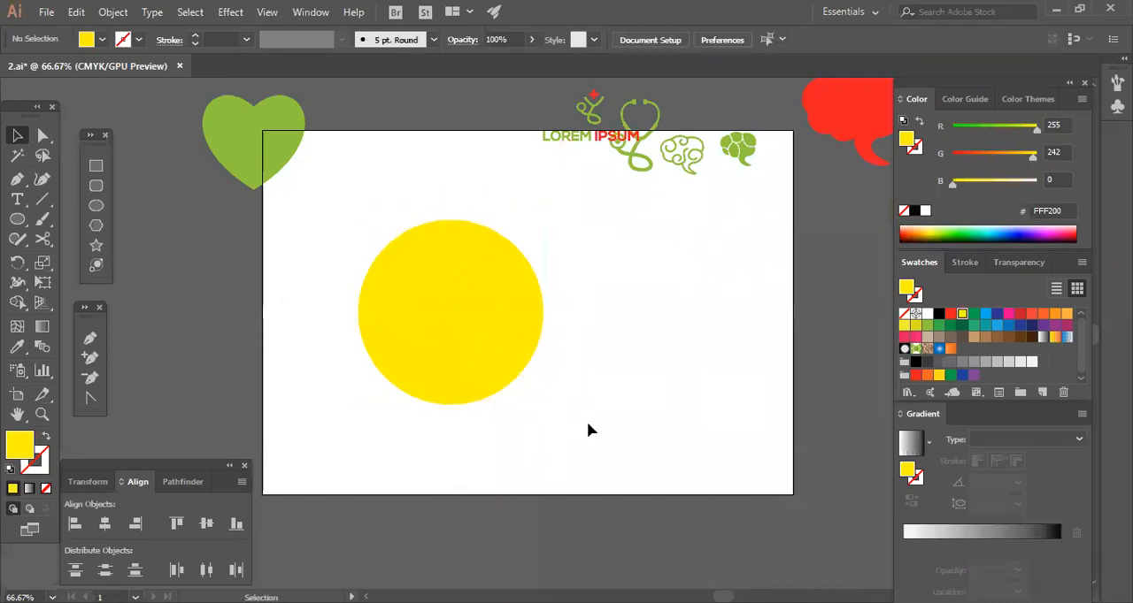
Recolour the circle dark grey and swap fill and stroke so that only its outline is coloured.
click(486, 354)
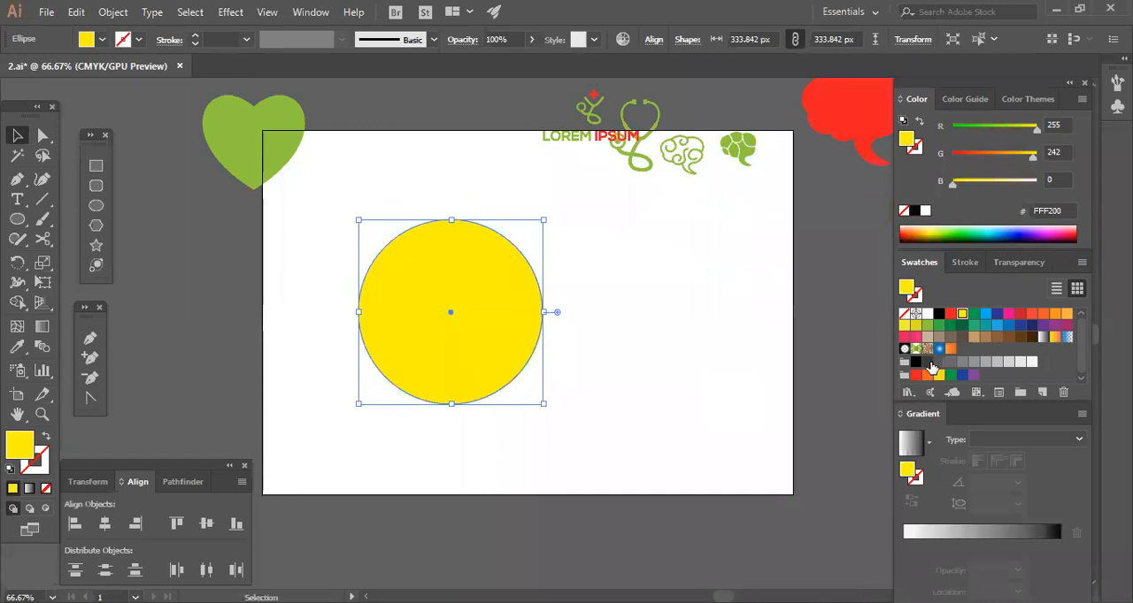
click(927, 362)
click(47, 437)
click(640, 290)
drag(545, 429, 400, 336)
Set the circle's stroke weight to 14 pt and move it slightly toward the artboard's centre.
click(196, 36)
click(196, 35)
click(197, 36)
click(197, 35)
click(197, 35)
click(196, 36)
click(196, 36)
click(196, 36)
drag(522, 375, 620, 425)
click(612, 459)
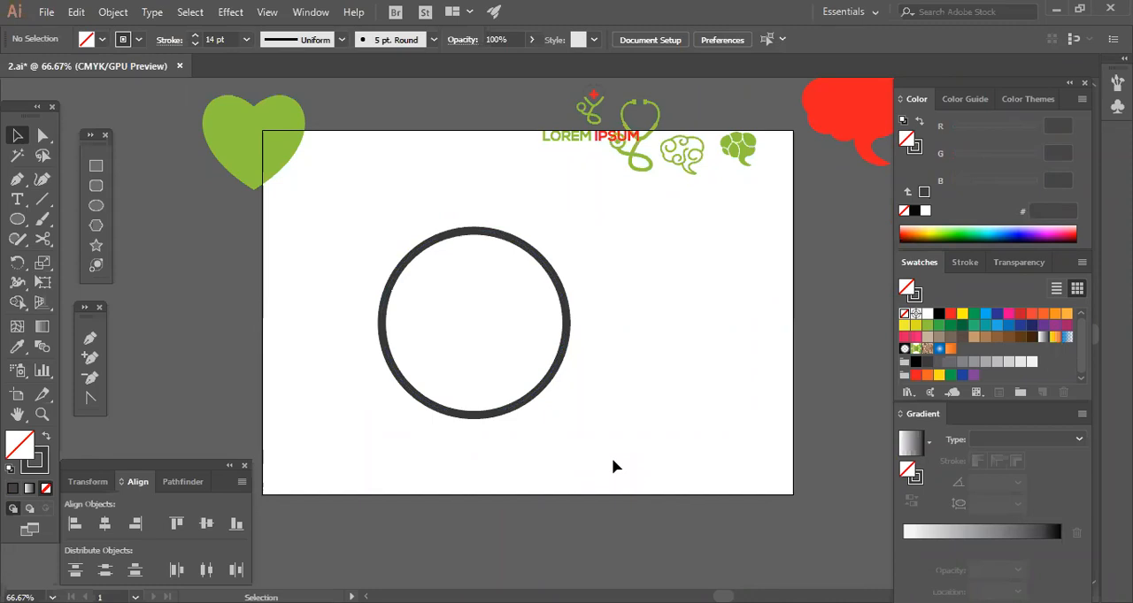
Try adding an anchor point on the lower-left arc of the circle.
click(533, 397)
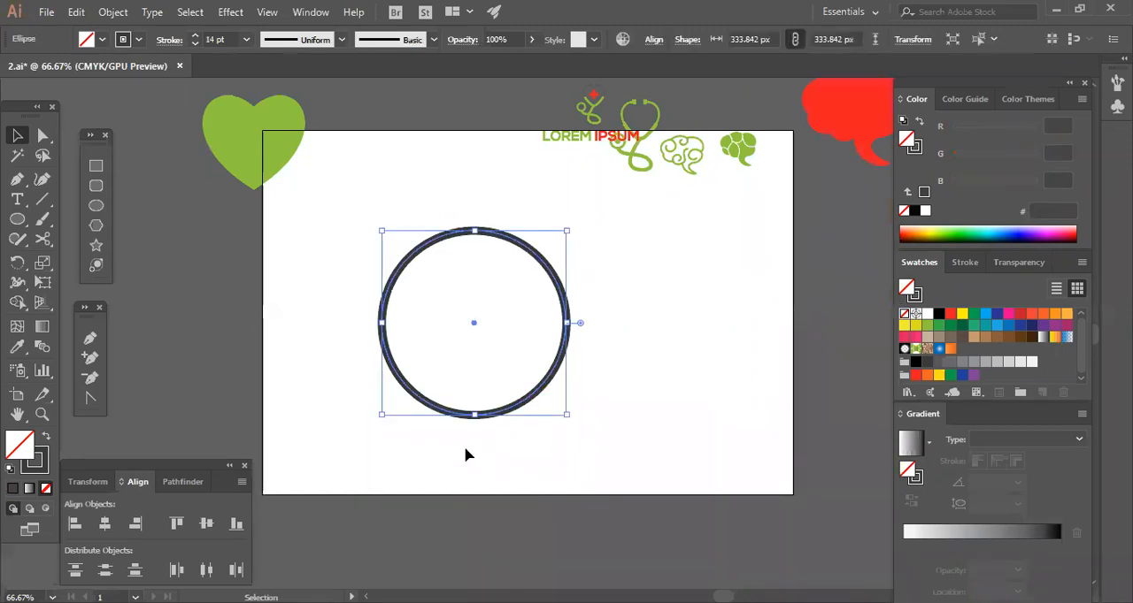
click(572, 444)
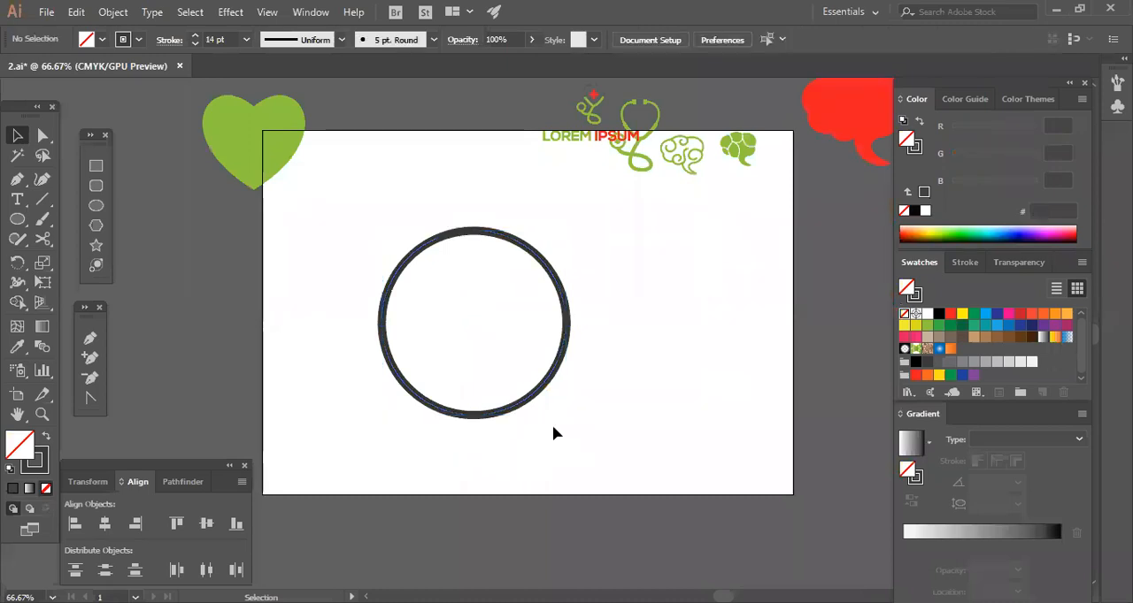
click(527, 407)
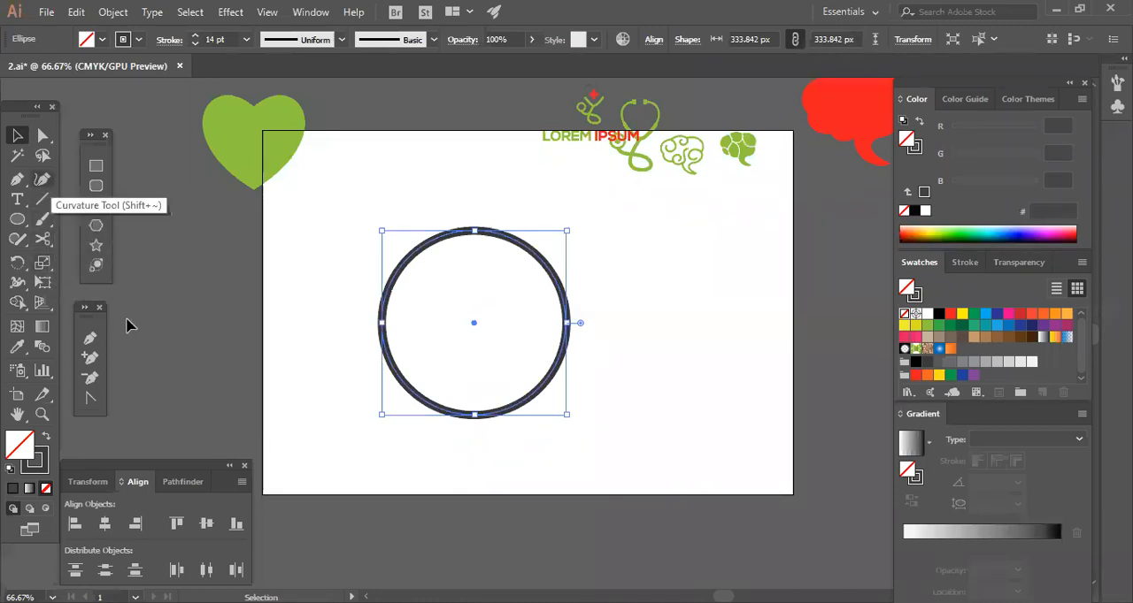
click(90, 359)
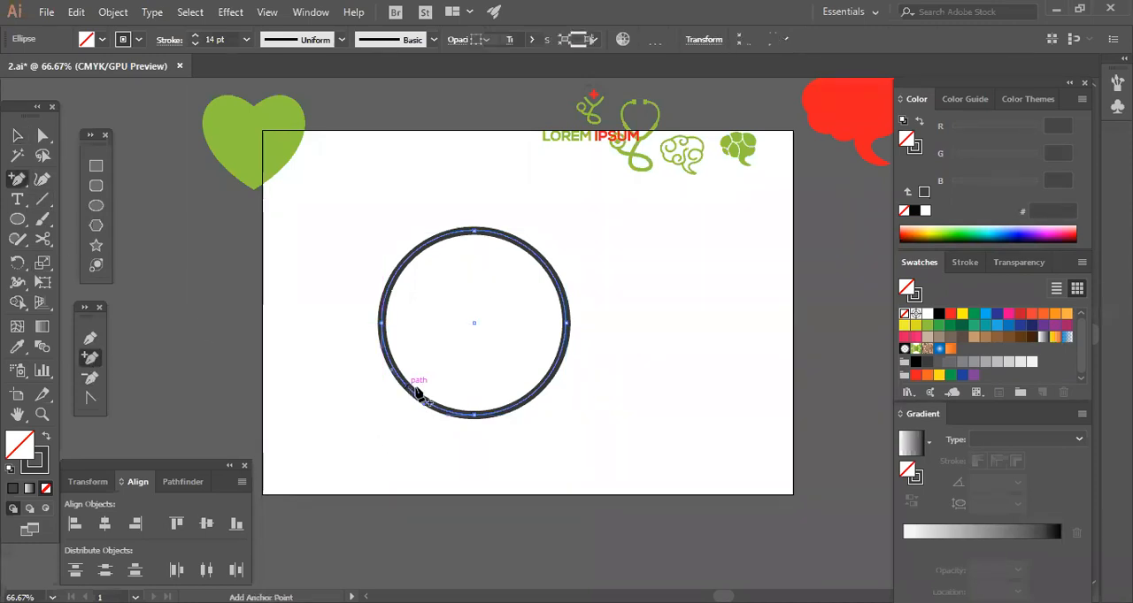
click(411, 392)
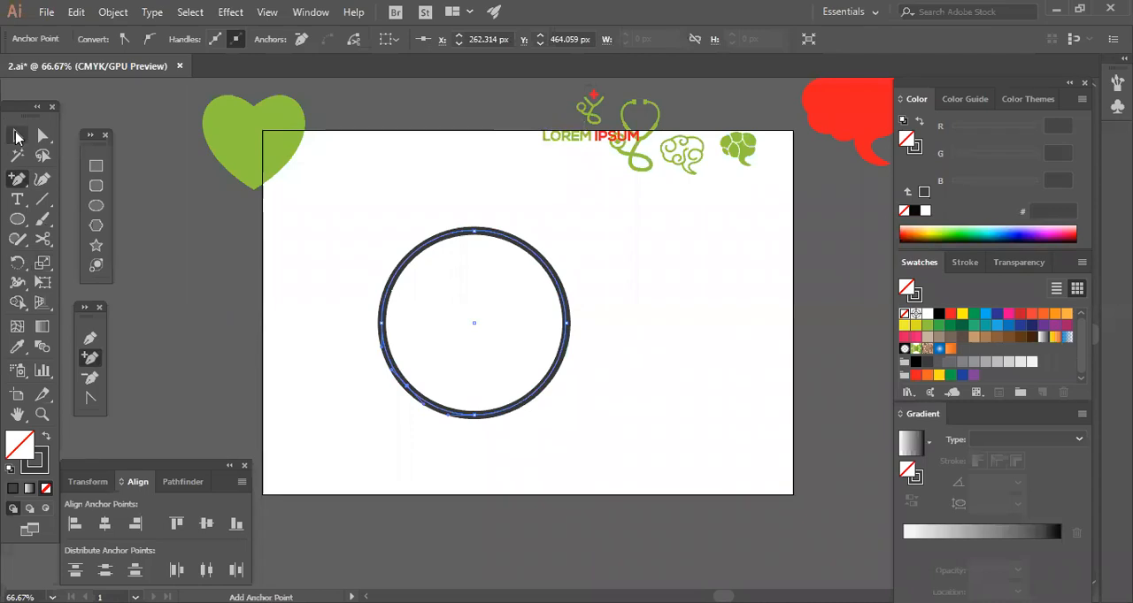
key(a)
key(v)
click(132, 280)
Draw a straight horizontal line across the lower part of the circle, extending past both sides.
key(backslash)
drag(350, 373, 622, 374)
key(v)
click(67, 230)
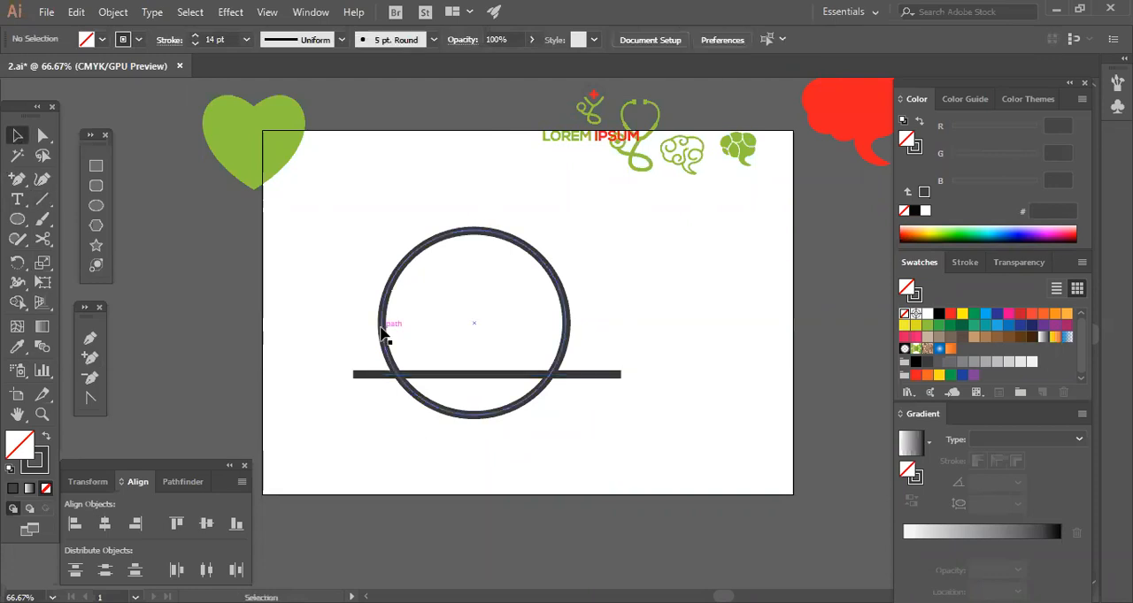
Bring the circle to the front, above the horizontal line.
right_click(382, 324)
mouse_move(434, 523)
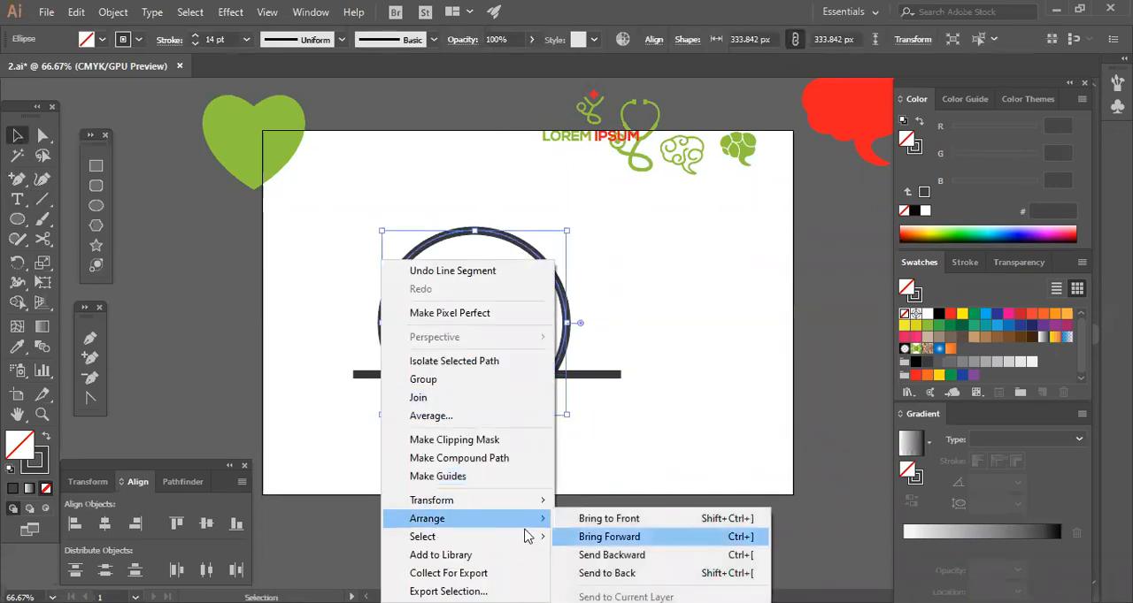
click(599, 519)
click(566, 403)
click(576, 374)
Add anchor points to the circle at both of its intersections with the horizontal line.
click(569, 343)
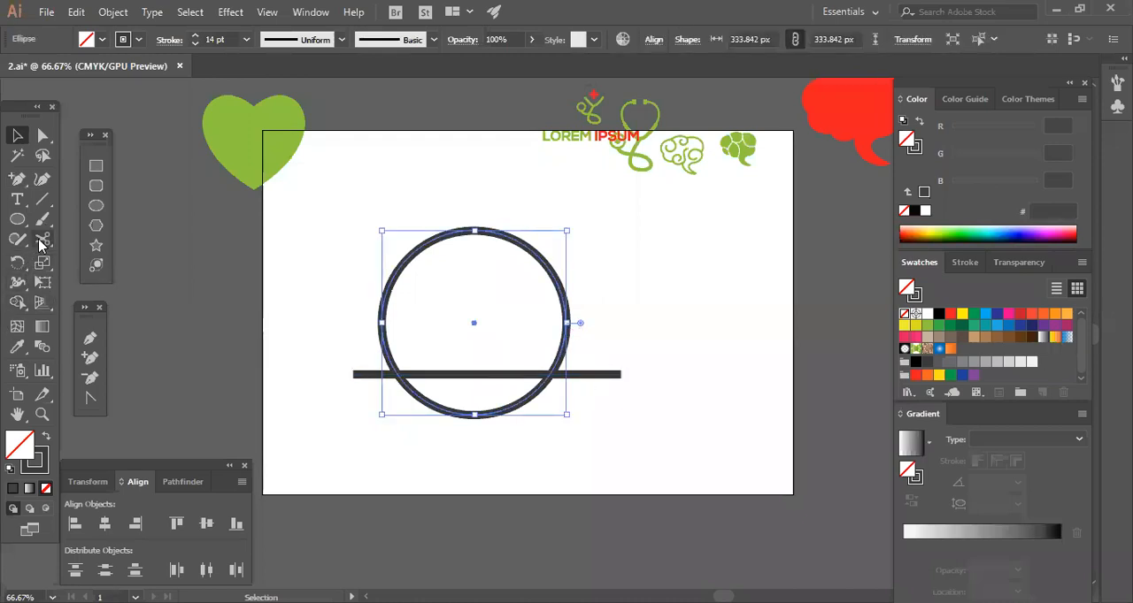
click(91, 358)
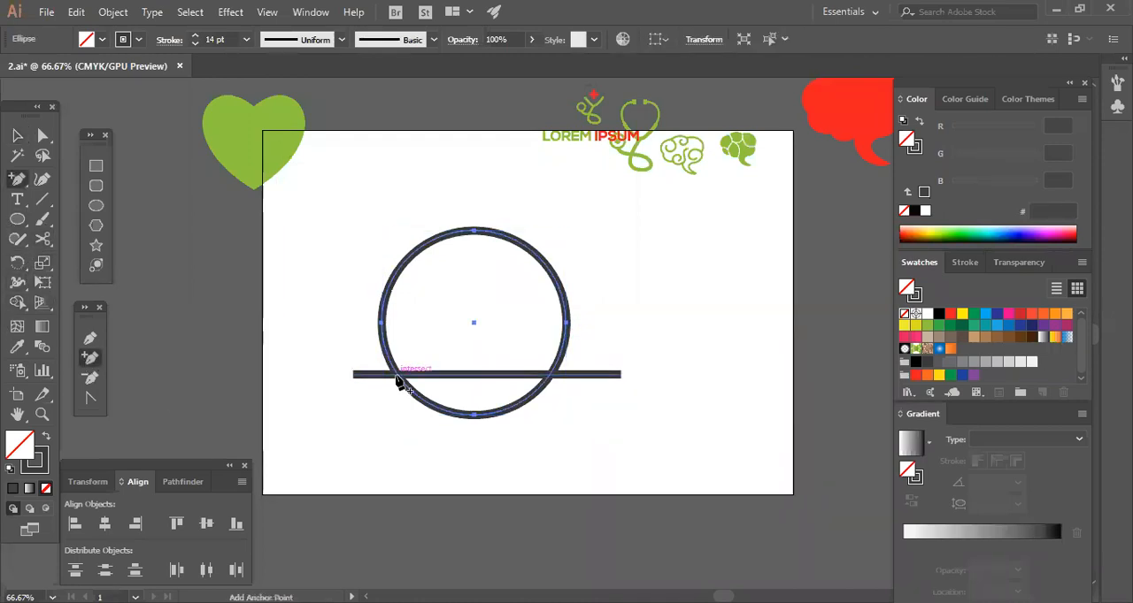
click(397, 376)
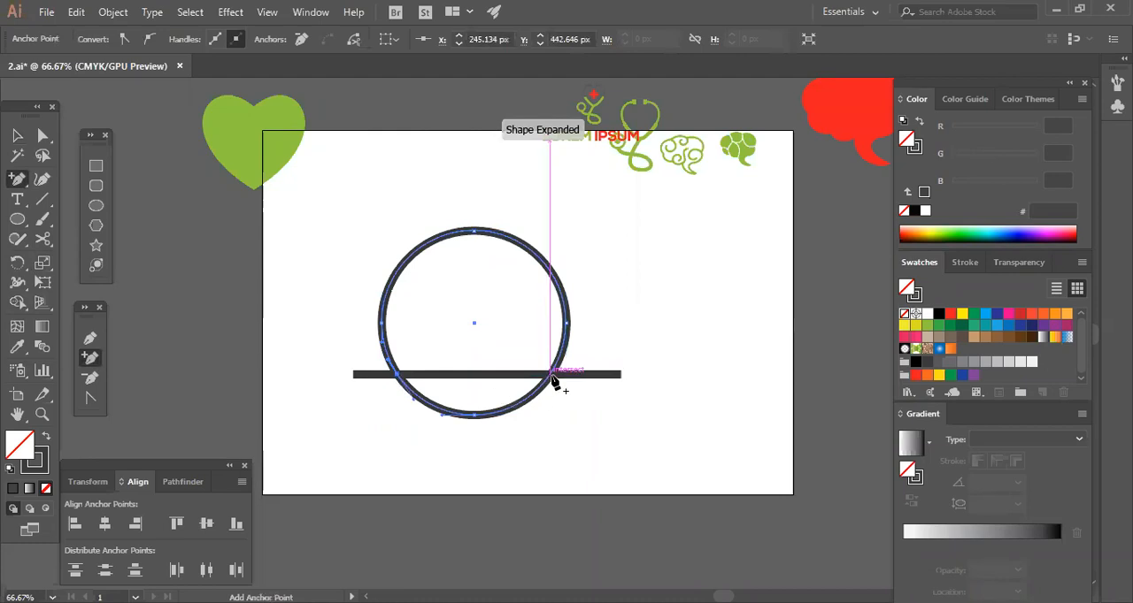
click(550, 381)
ctrl+click(392, 364)
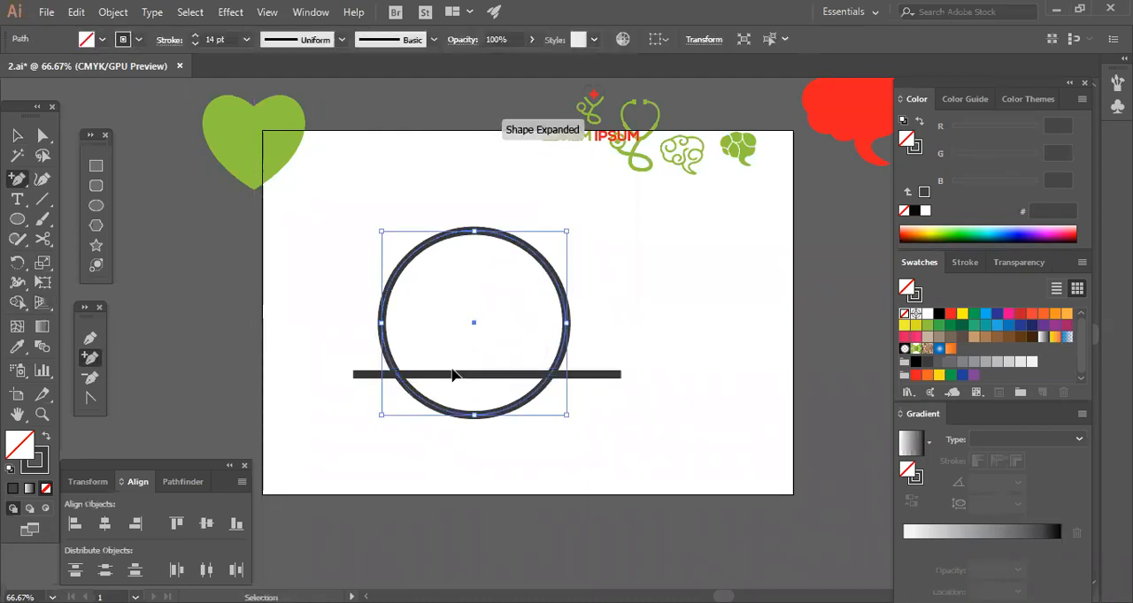
key(ctrl+plus)
key(ctrl+plus)
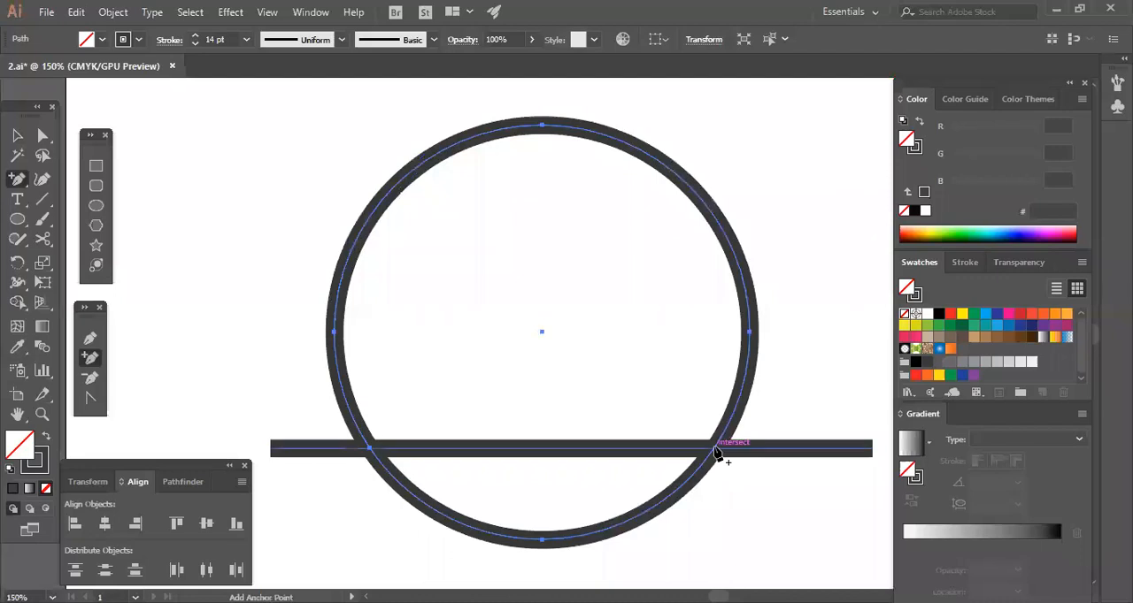
click(715, 456)
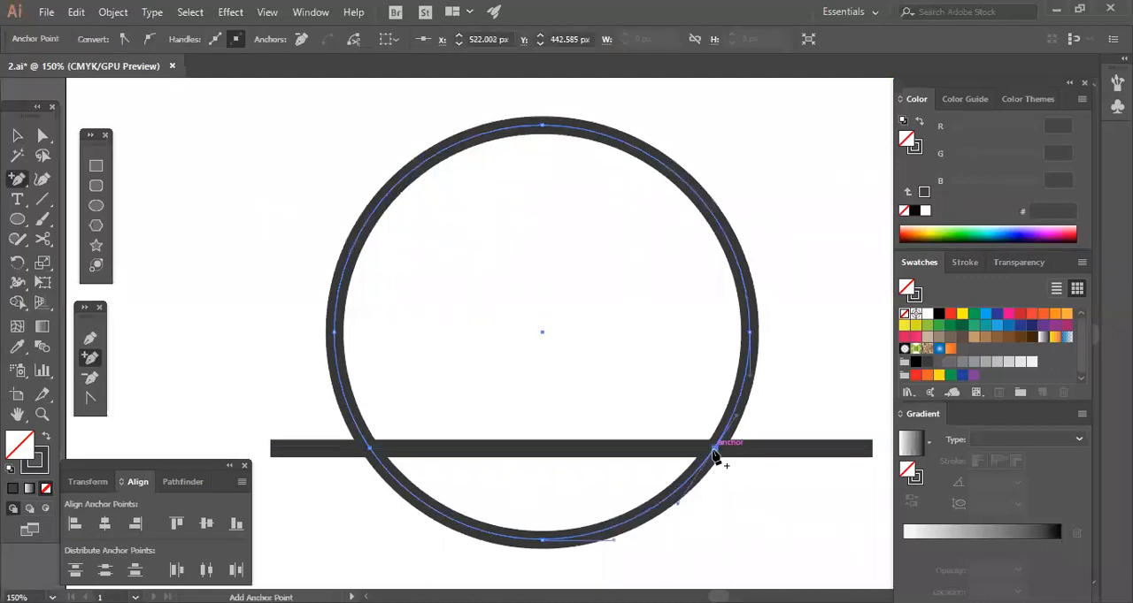
Delete the horizontal line crossing the circle.
key(v)
click(577, 449)
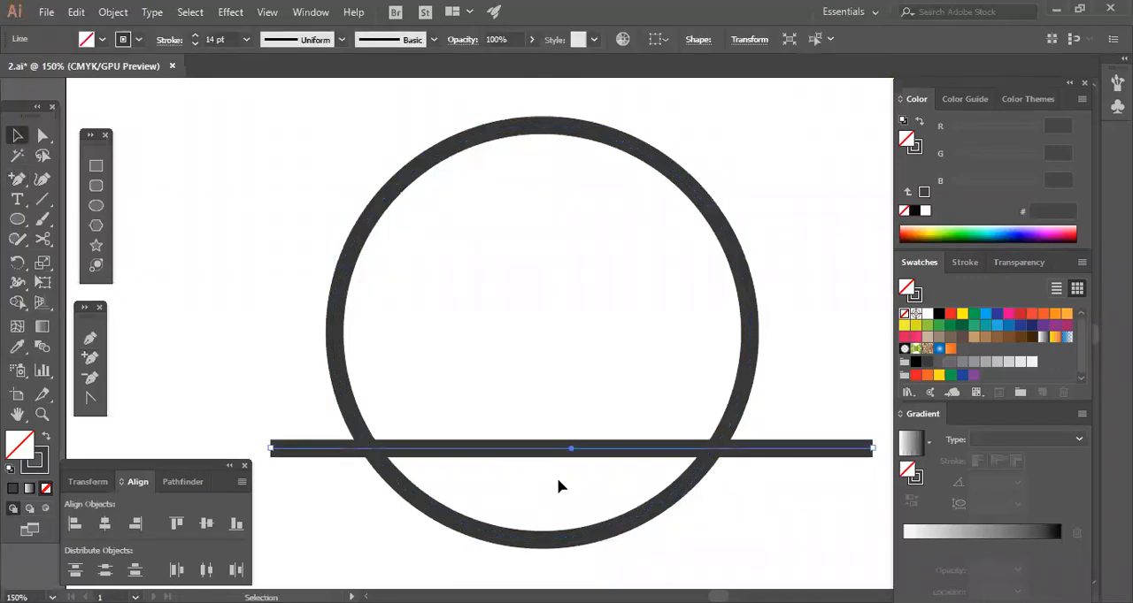
key(Delete)
Try raising the circle's bottom anchor point straight up to Y 451 px.
key(space)
drag(679, 547, 603, 467)
key(a)
click(467, 461)
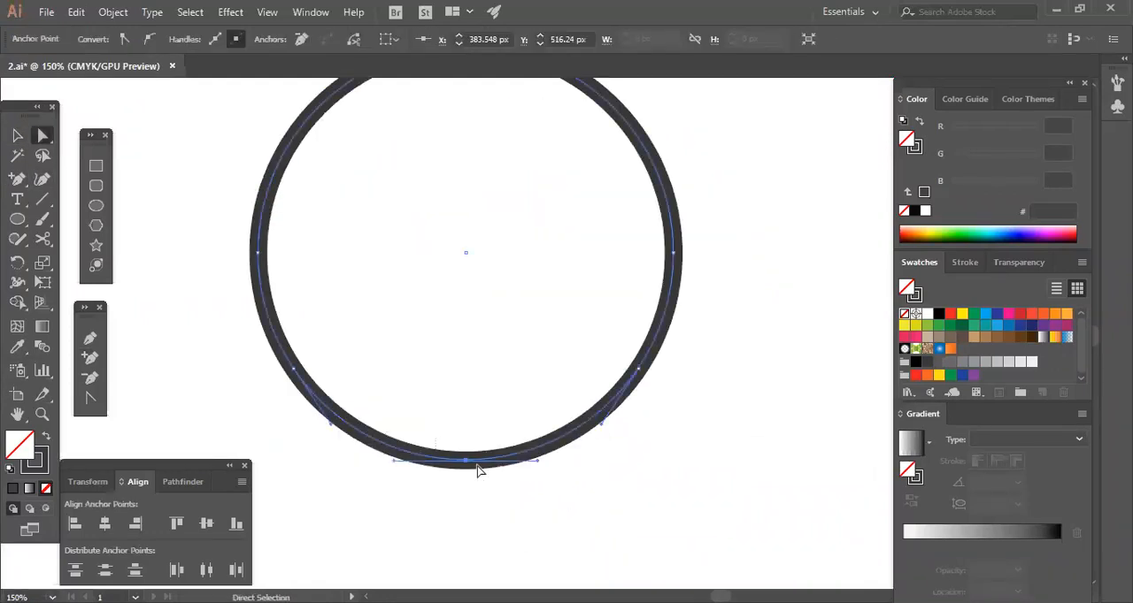
drag(467, 461, 457, 385)
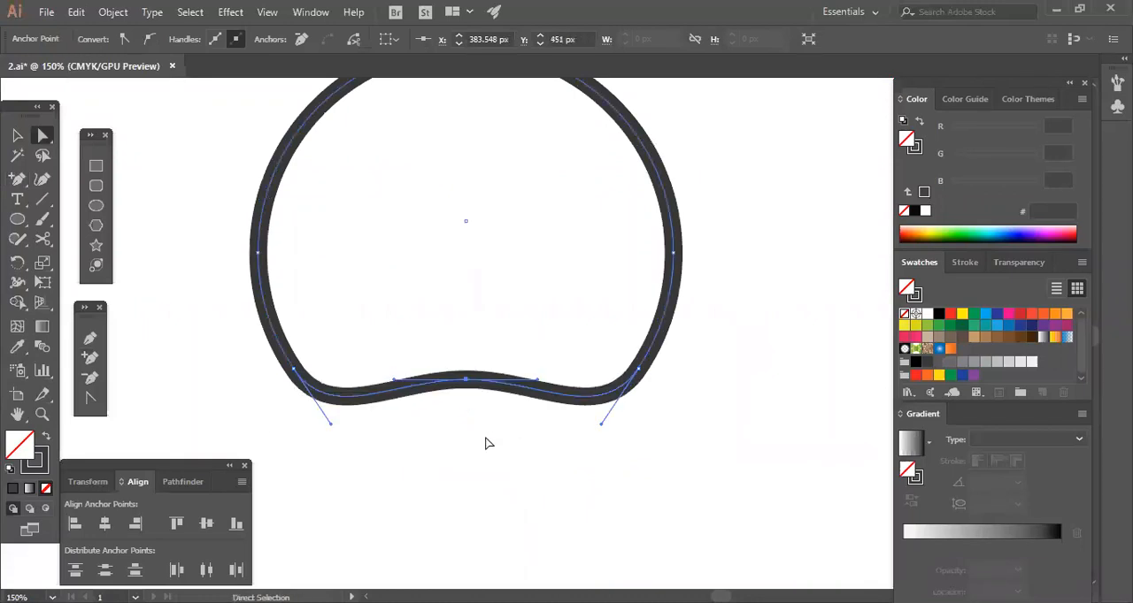
Undo the bottom anchor's move and the deletion of the horizontal line.
click(485, 442)
key(ctrl+z)
key(ctrl+z)
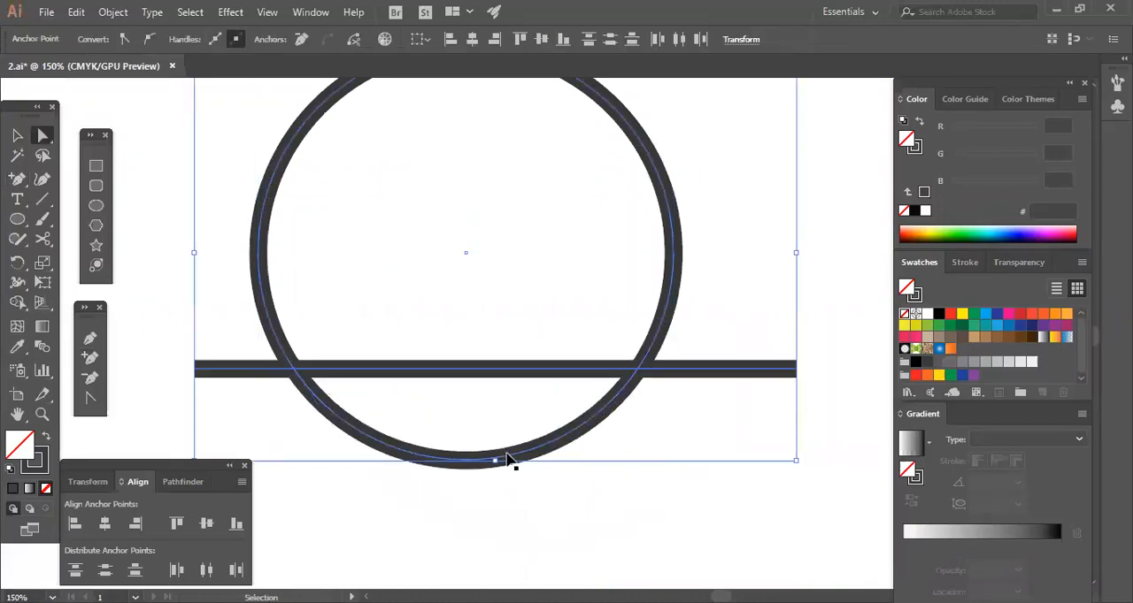
Raise the circle's bottom anchor point straight up onto the horizontal line, at Y 442.585 px.
click(496, 492)
drag(466, 461, 469, 366)
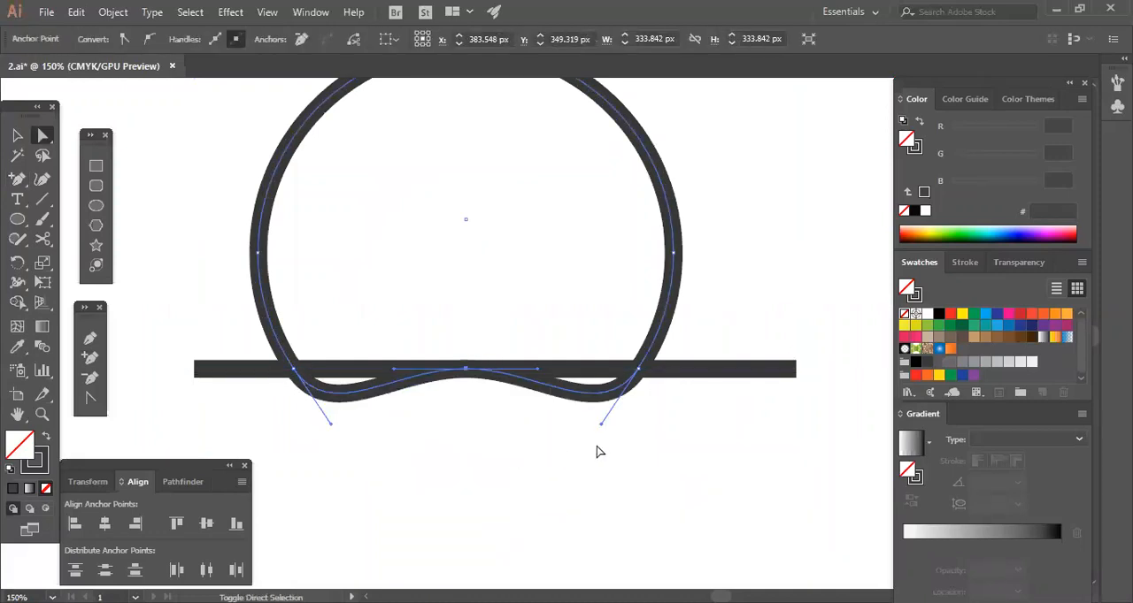
Try collapsing the lower-right anchor's handle onto its anchor point, and undo it.
drag(599, 428, 640, 373)
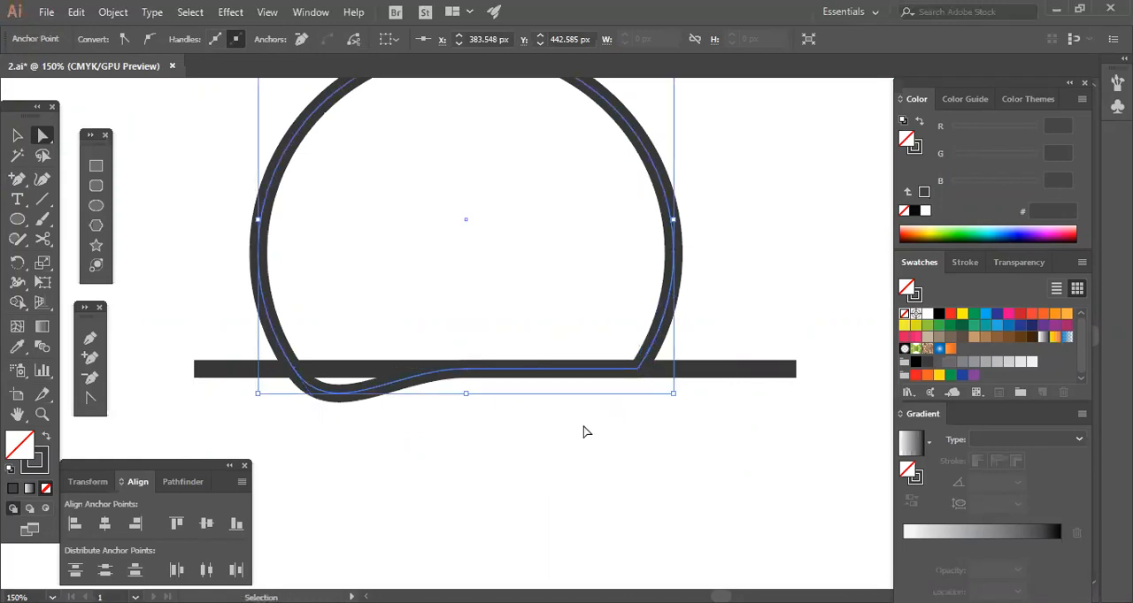
key(ctrl+z)
click(599, 447)
Convert the anchor point at the line's right intersection with the circle to a corner point.
key(ctrl+plus)
key(ctrl+plus)
key(ctrl+plus)
key(ctrl+plus)
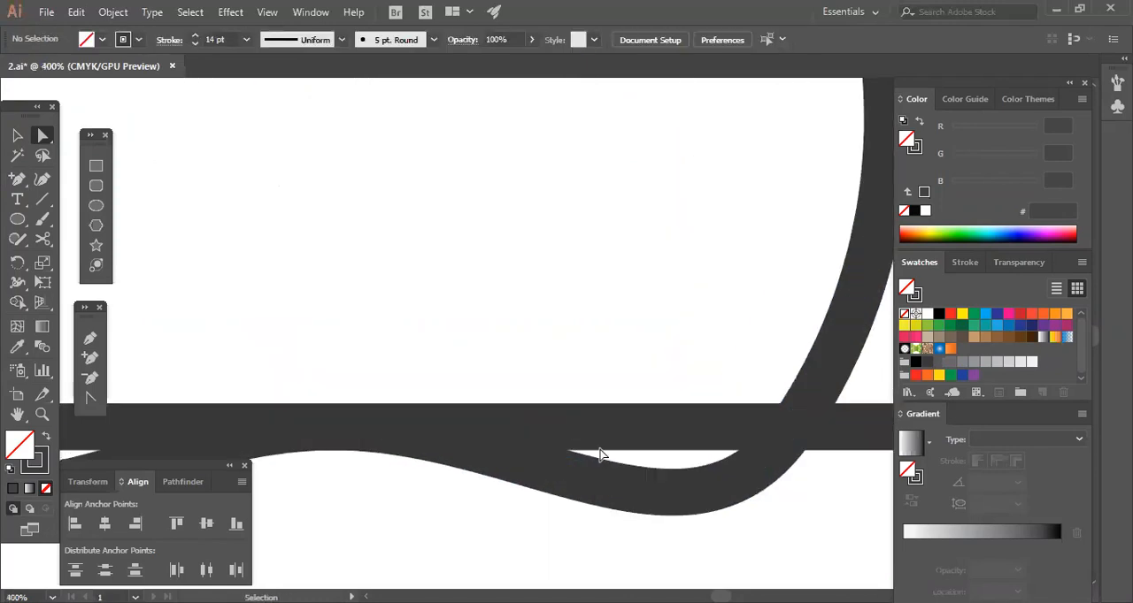
click(560, 449)
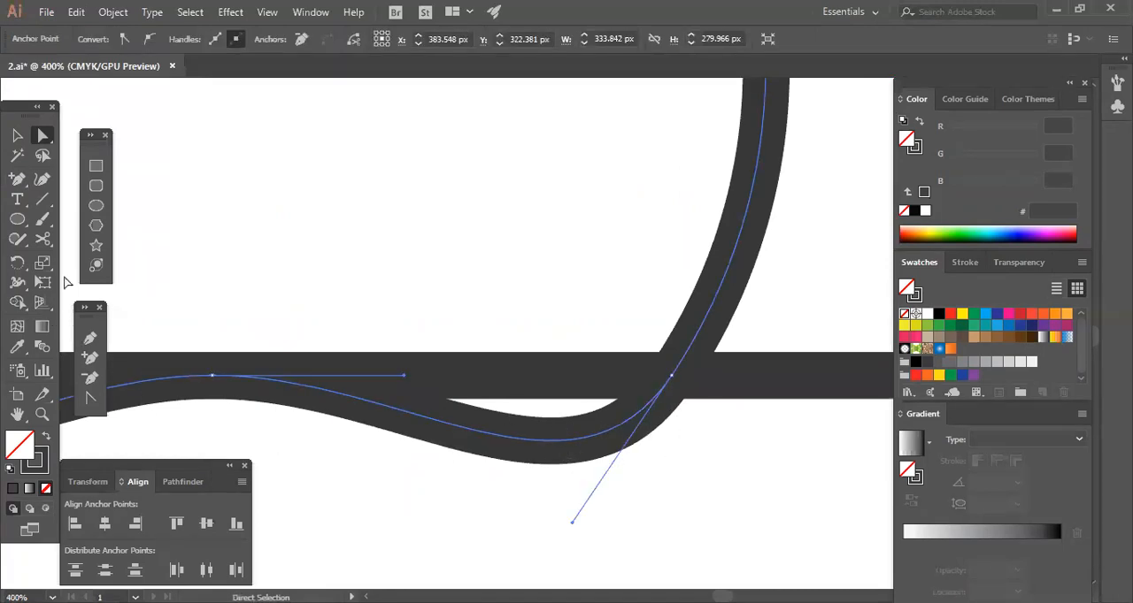
click(89, 399)
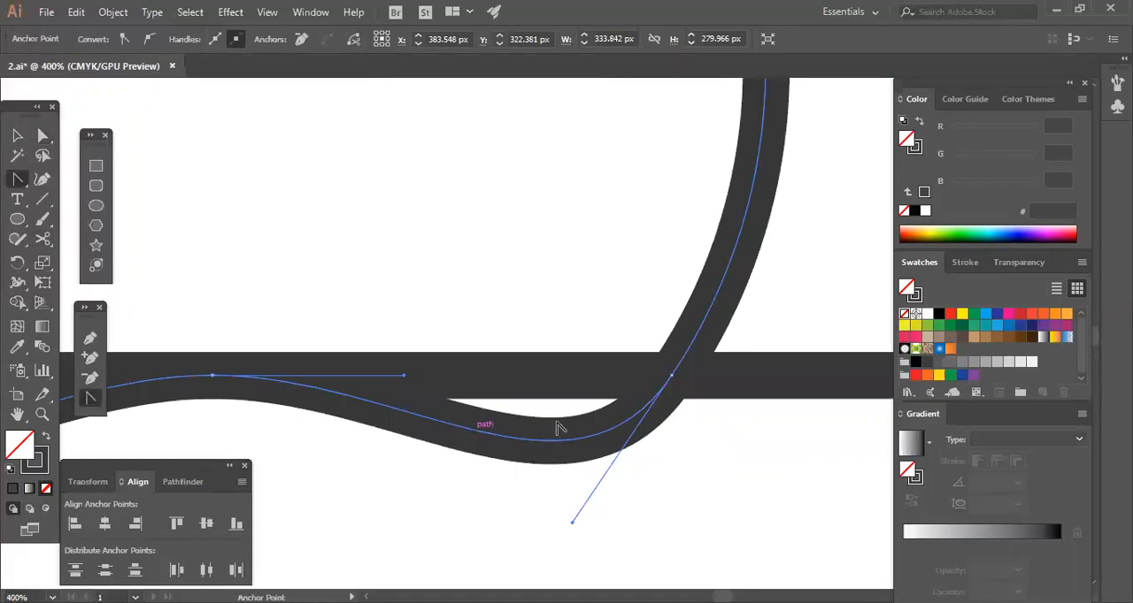
click(671, 376)
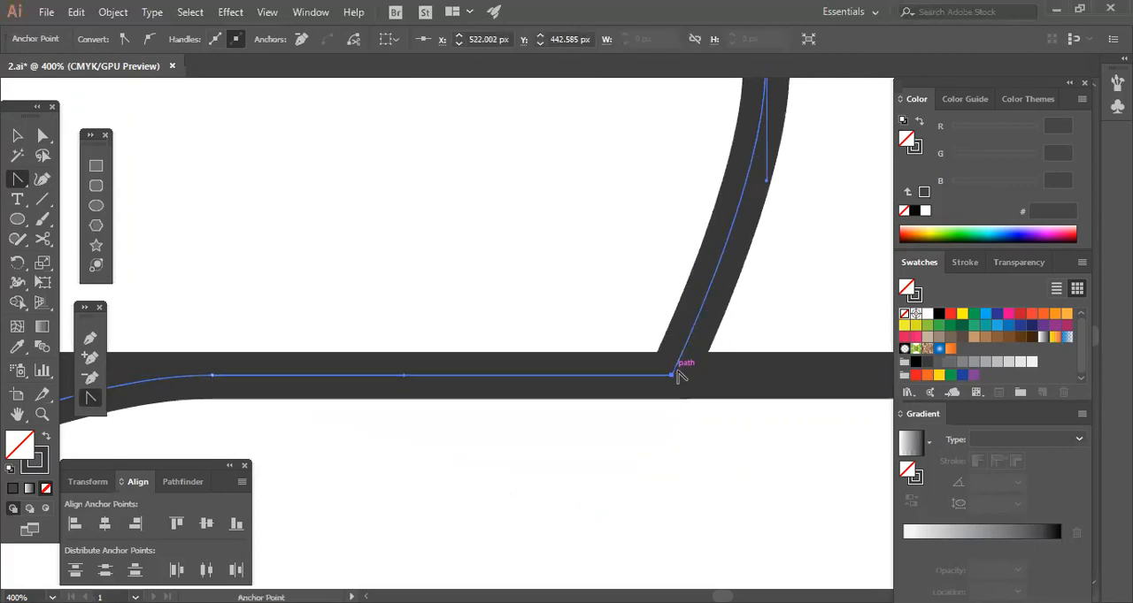
click(43, 137)
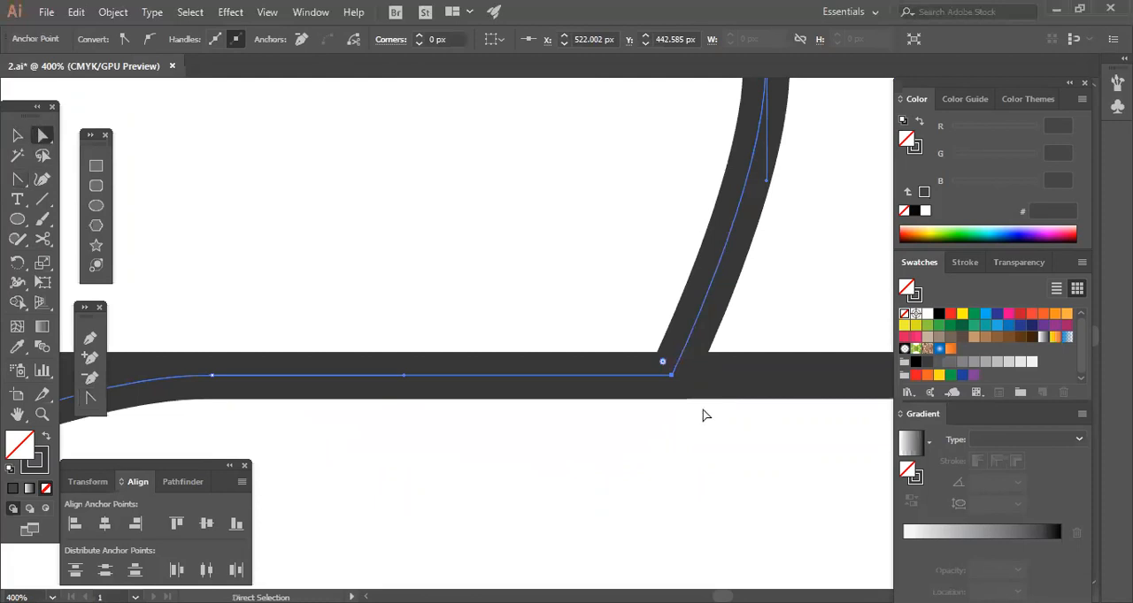
Undo the corner conversion of the right intersection's anchor point.
key(v)
key(ctrl+minus)
key(ctrl+minus)
key(ctrl+minus)
key(ctrl+minus)
key(a)
click(593, 419)
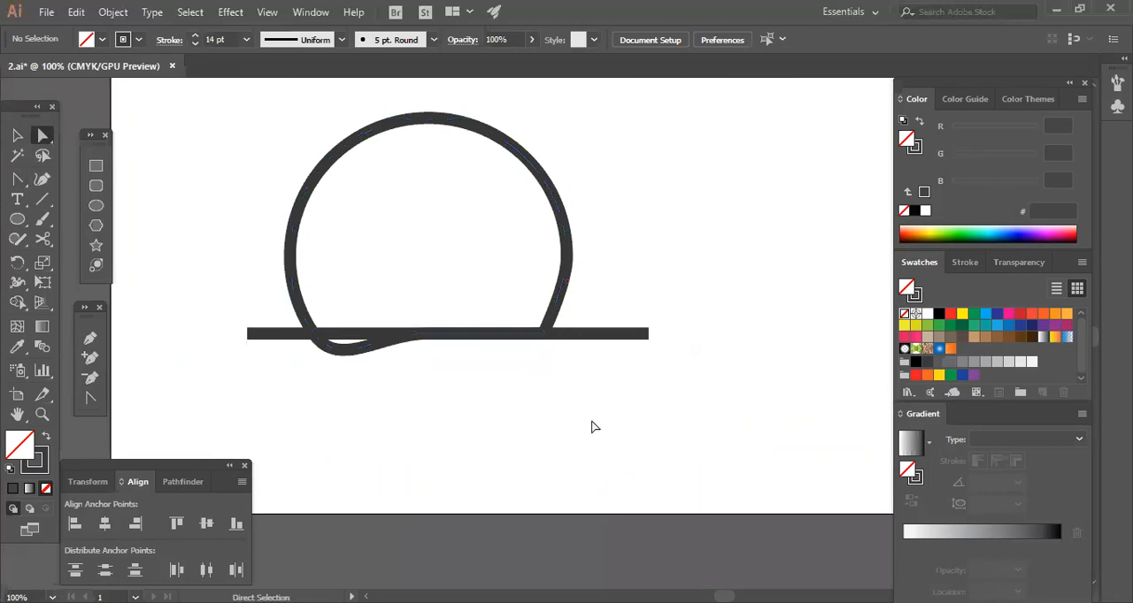
key(ctrl+z)
click(564, 443)
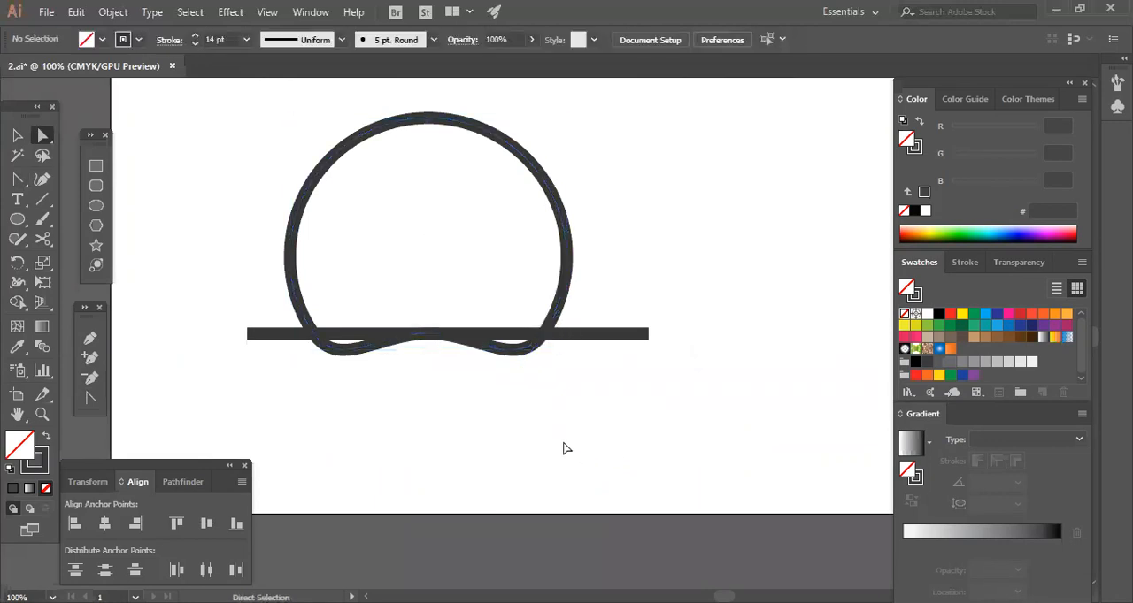
Try pulling the lower handle of the right intersection's anchor point into that anchor, and undo the change.
key(ctrl+plus)
key(ctrl+plus)
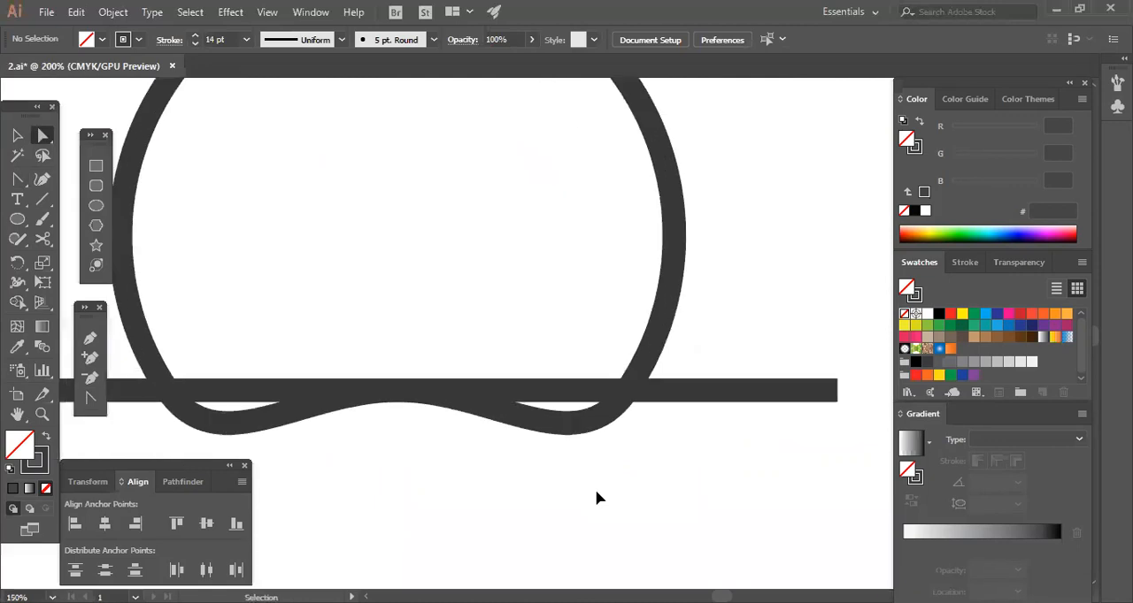
drag(356, 490, 387, 501)
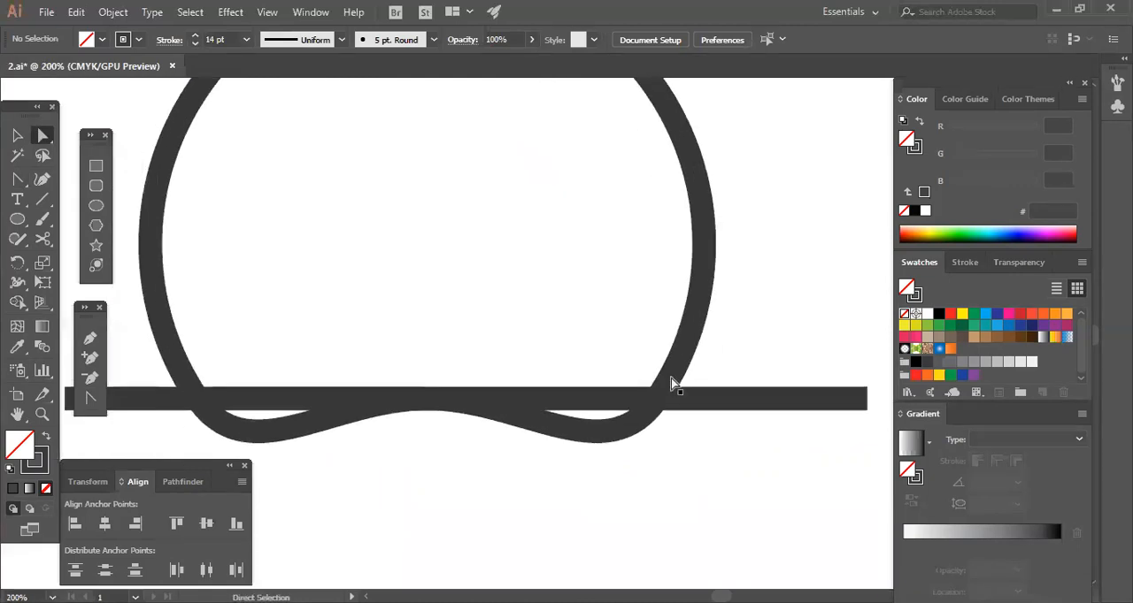
click(609, 436)
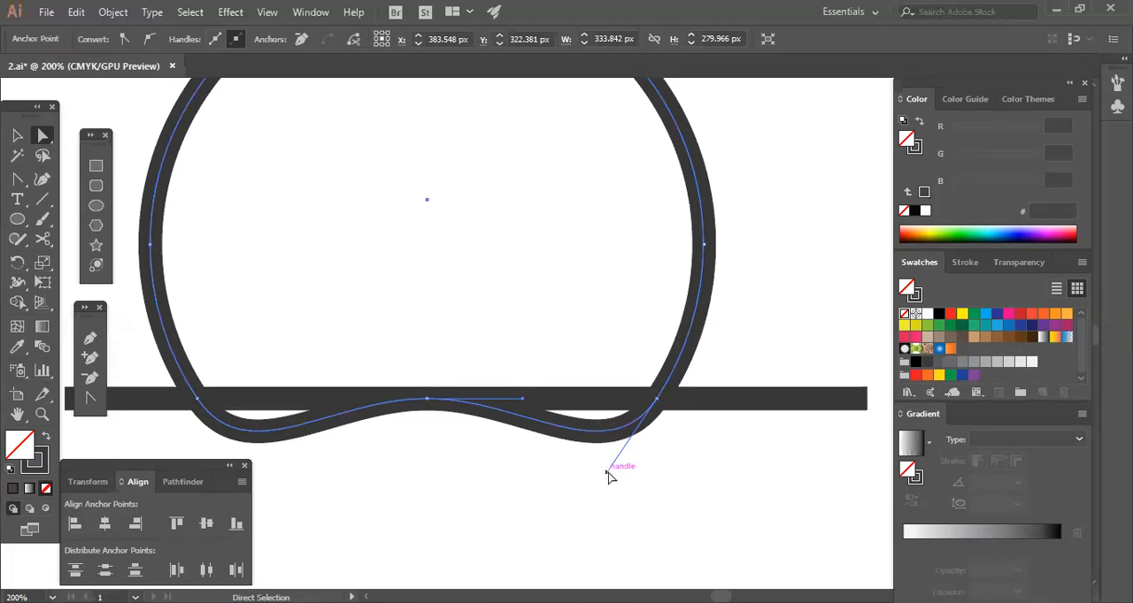
click(657, 401)
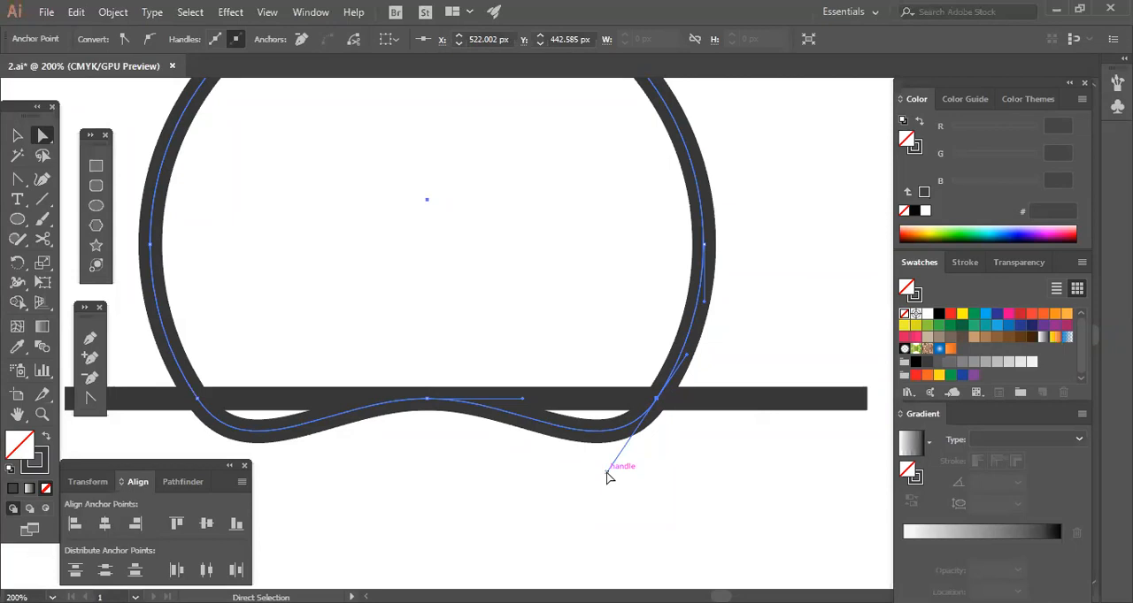
drag(609, 474, 658, 400)
click(670, 442)
key(ctrl+z)
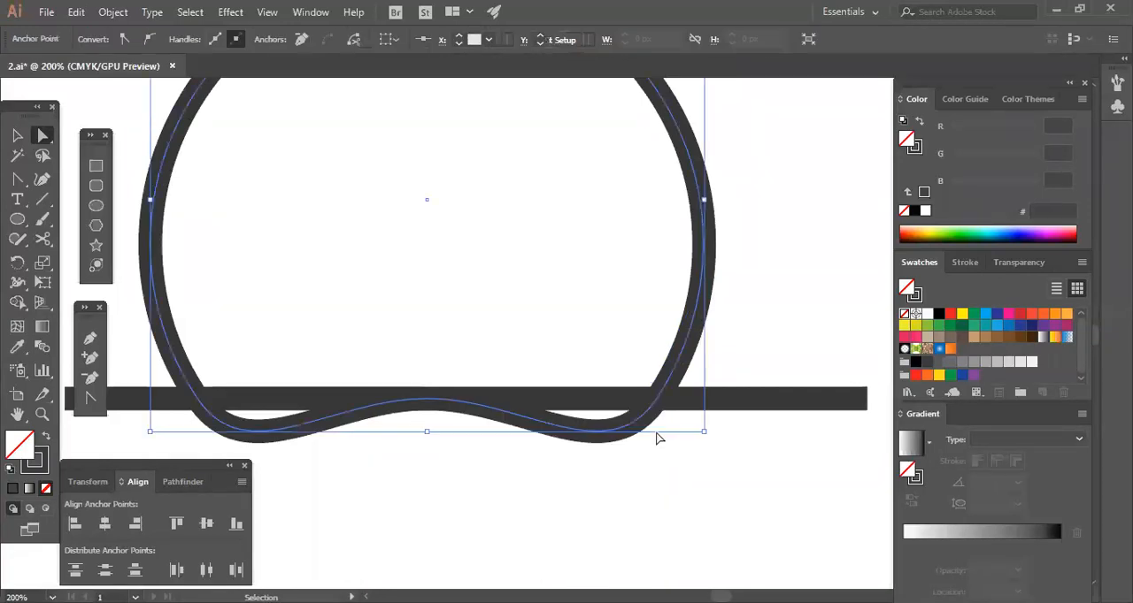
Retract the lower handle of the right intersection's anchor into its point and remove the circle's bottom middle anchor.
mouse_move(608, 472)
mouse_down()
mouse_move(665, 458)
mouse_move(675, 428)
mouse_move(655, 399)
mouse_up()
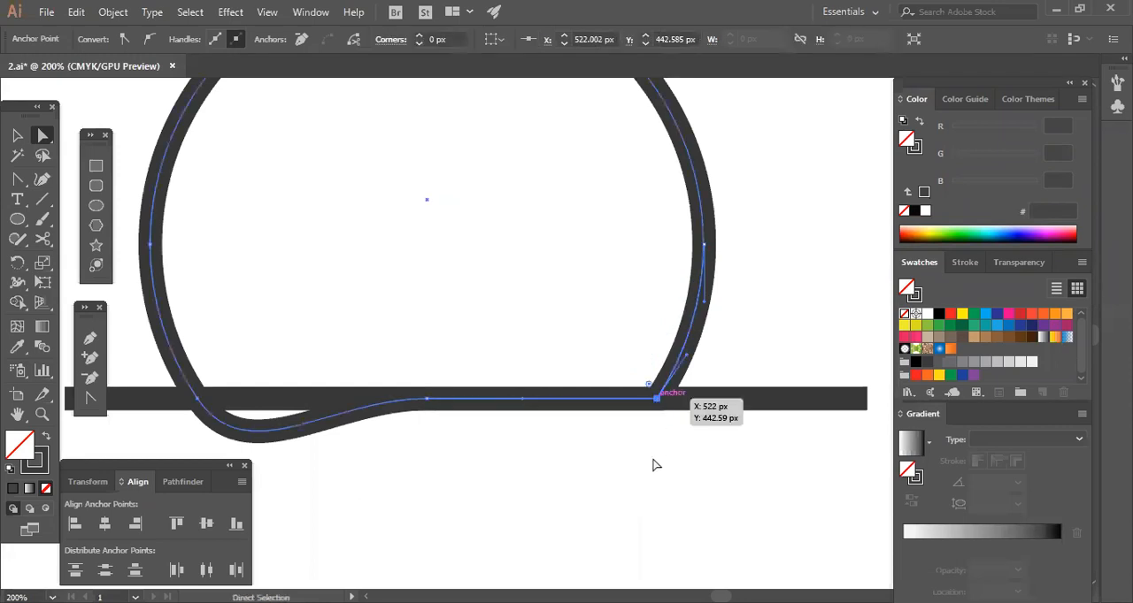
click(501, 442)
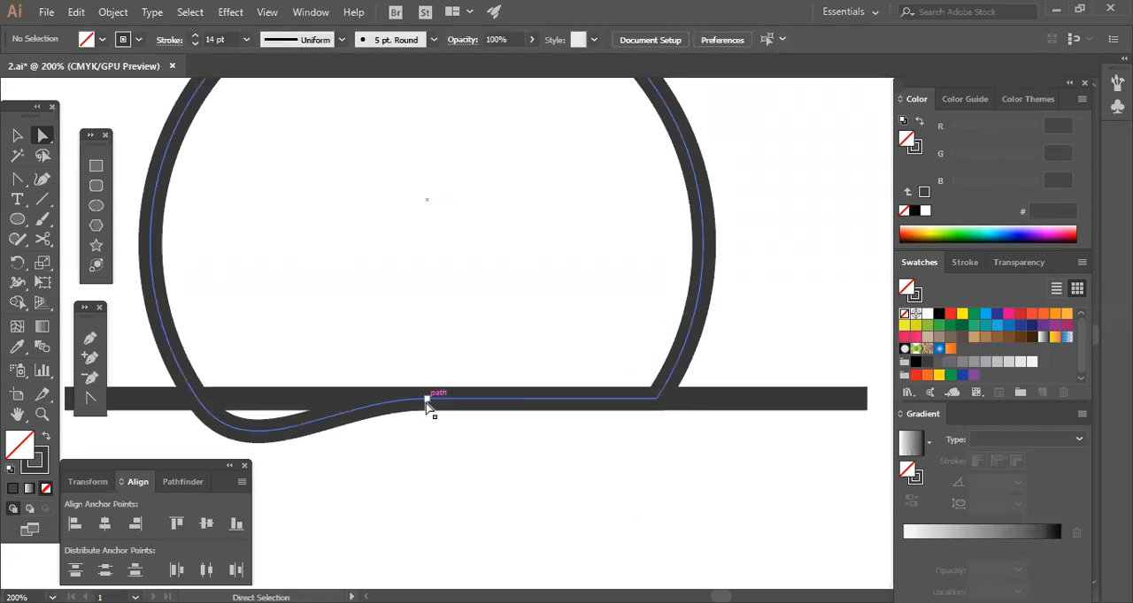
click(429, 402)
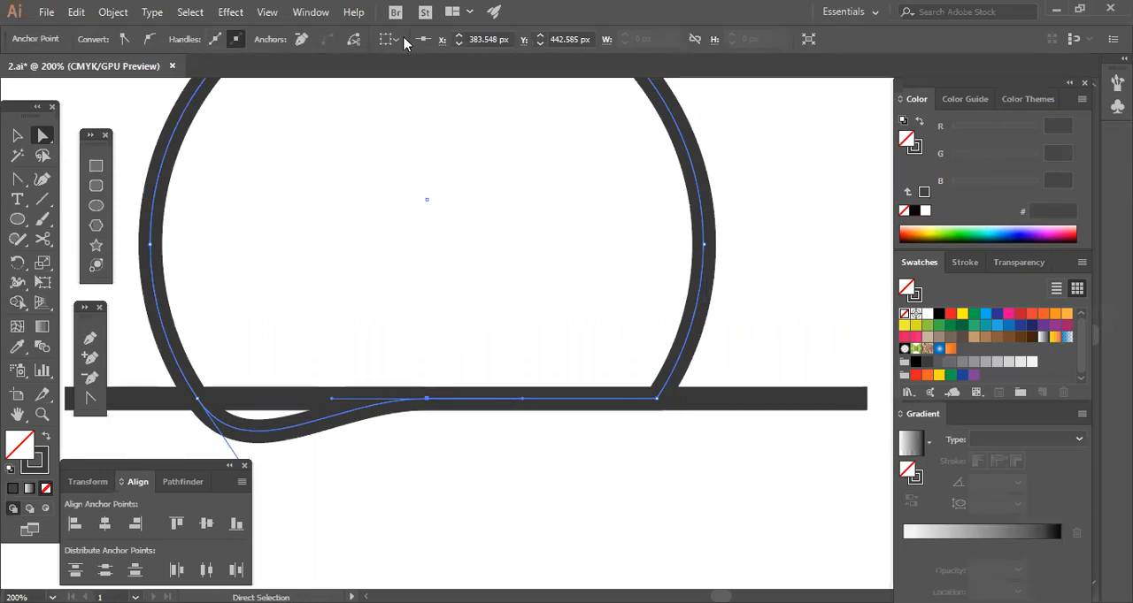
click(300, 39)
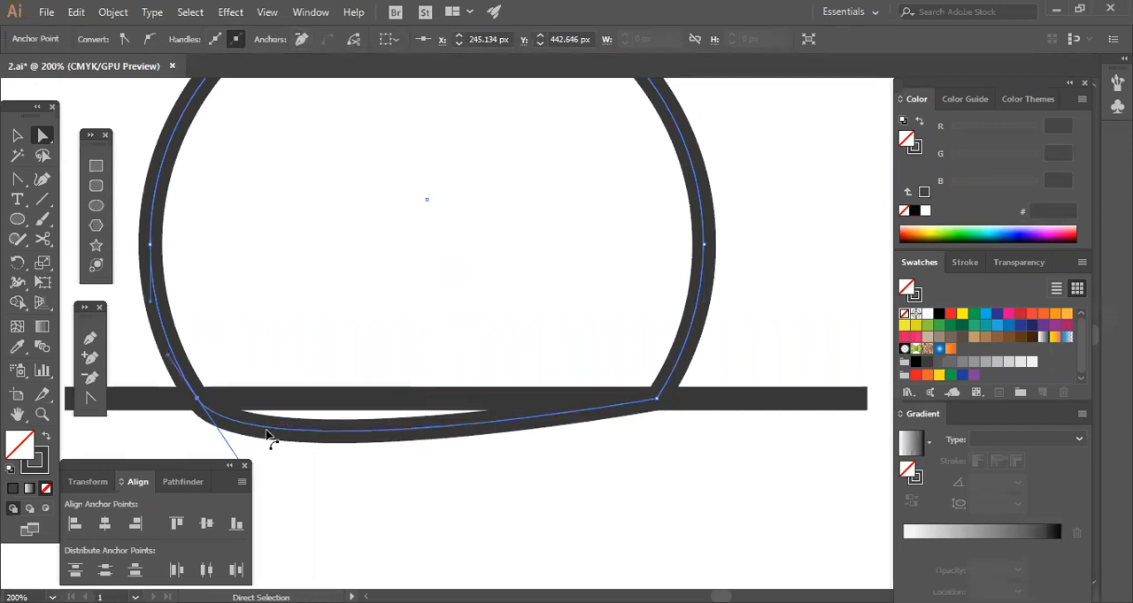
Retract the lower handle of the left intersection's anchor into its point to flatten the circle's bottom along the line.
scroll(326, 384, down, 2)
drag(248, 418, 237, 367)
click(447, 460)
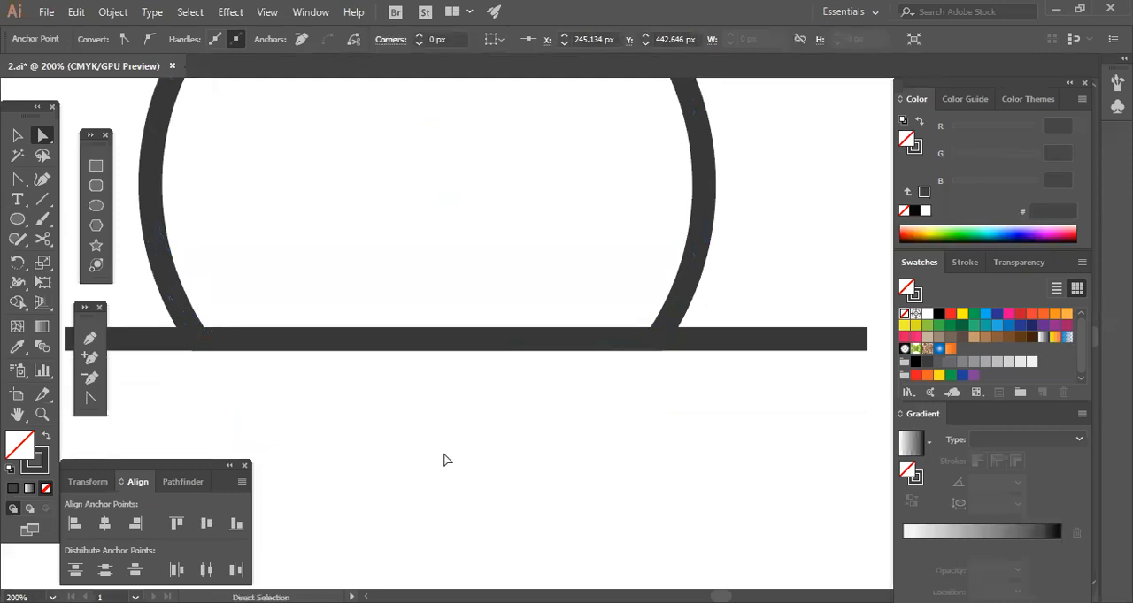
Delete the horizontal guide line, leaving only the flat-bottomed circle outline.
click(741, 333)
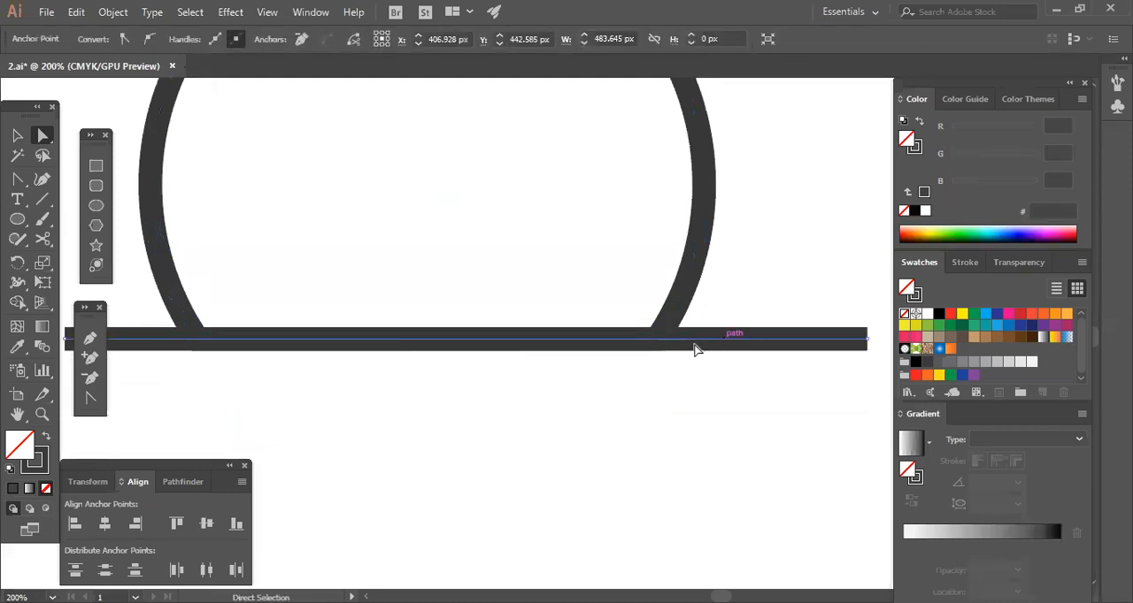
key(Delete)
key(ctrl+minus)
key(ctrl+minus)
key(ctrl+minus)
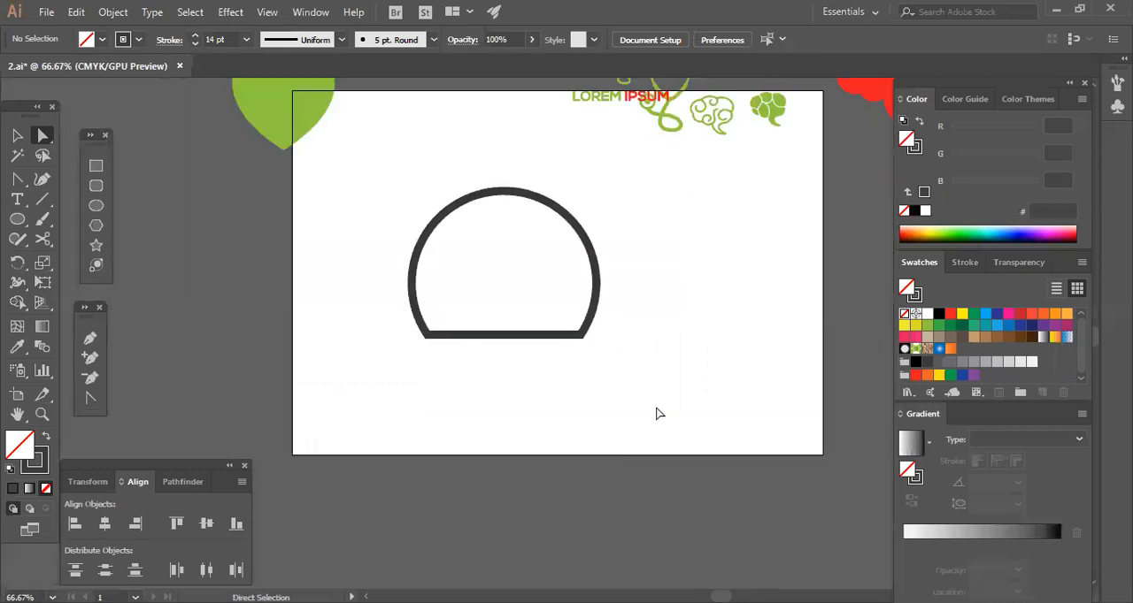
Undo the line deletion and the bottom anchor edits back to the full circle crossed by the line.
drag(345, 182, 678, 291)
key(ctrl+z)
key(ctrl+z)
key(ctrl+z)
key(ctrl+z)
key(ctrl+z)
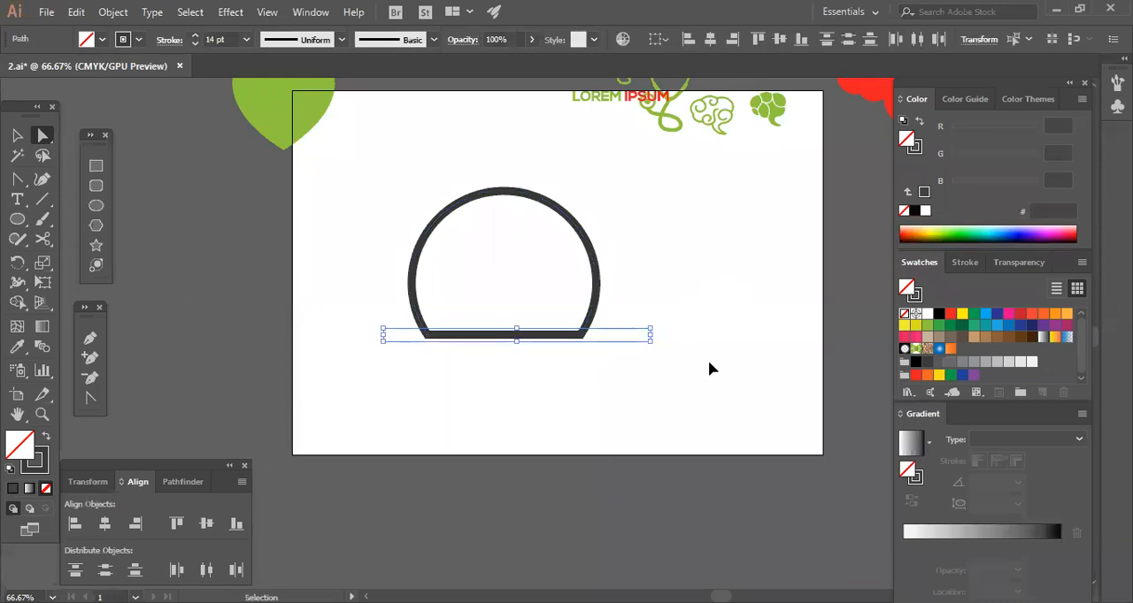
key(ctrl+z)
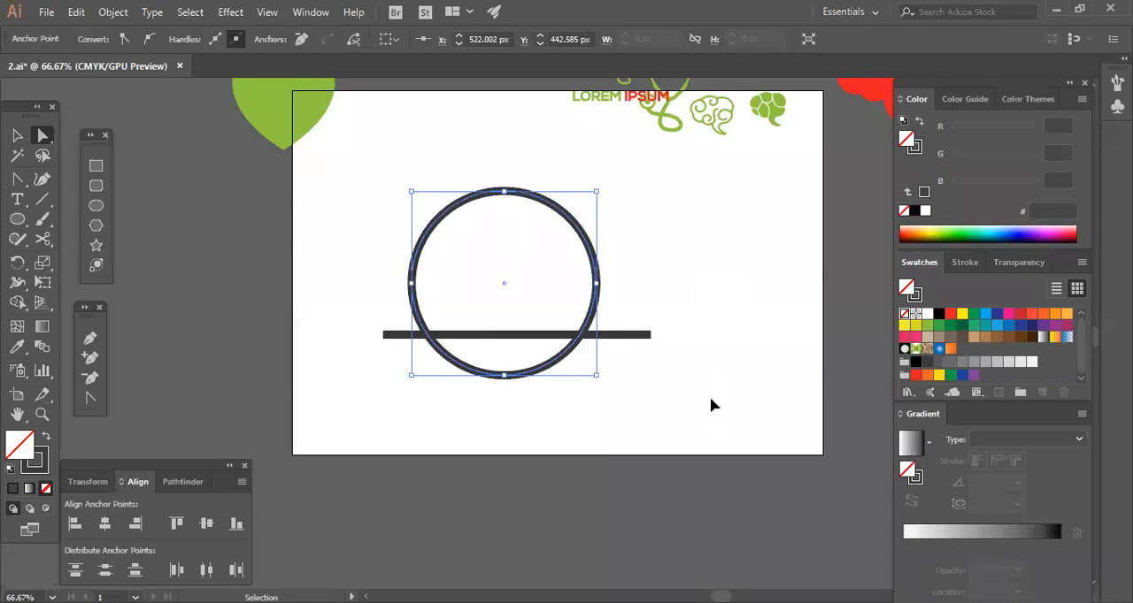
Move the horizontal line lower and further left across the bottom part of the circle.
click(705, 380)
click(650, 335)
click(18, 136)
click(591, 460)
drag(611, 334, 596, 366)
key(ctrl+equal)
key(ctrl+equal)
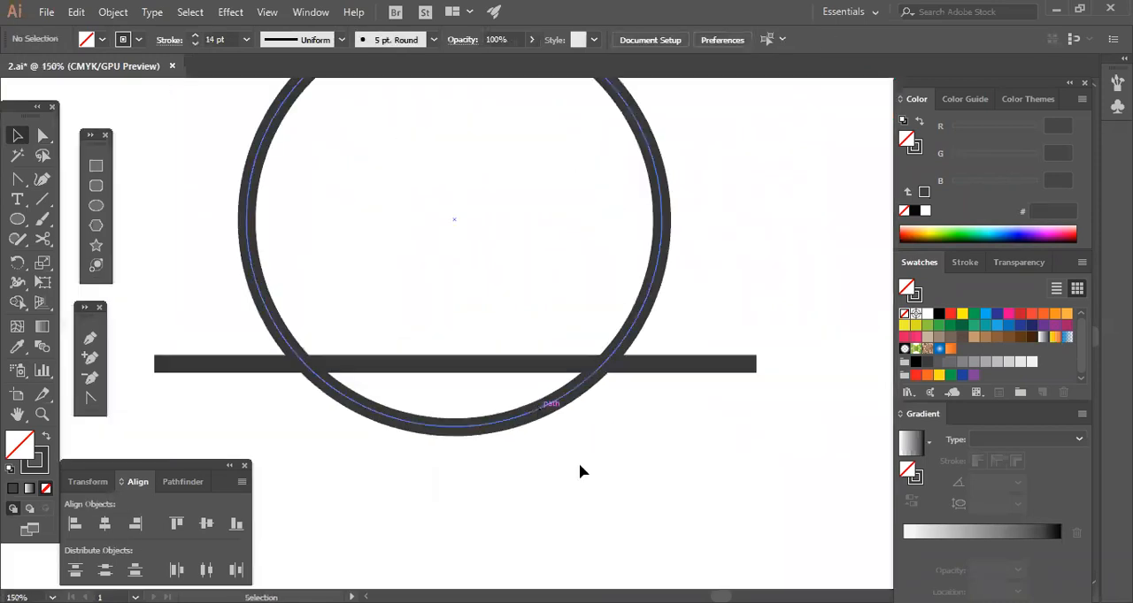
drag(657, 365, 640, 371)
click(608, 320)
drag(384, 468, 608, 319)
click(557, 482)
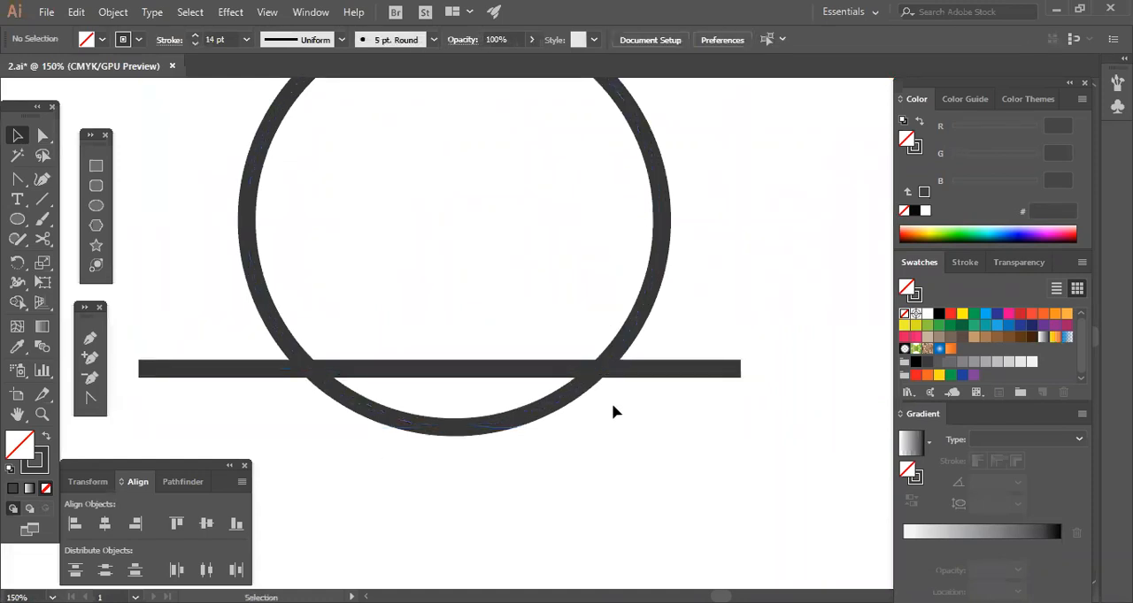
click(623, 351)
click(598, 293)
drag(726, 317, 730, 320)
click(686, 383)
click(679, 369)
click(611, 341)
click(710, 320)
click(686, 375)
click(648, 427)
Select the circle and look at the Scissors tool and its related cutting tools, then clear the selection.
click(261, 307)
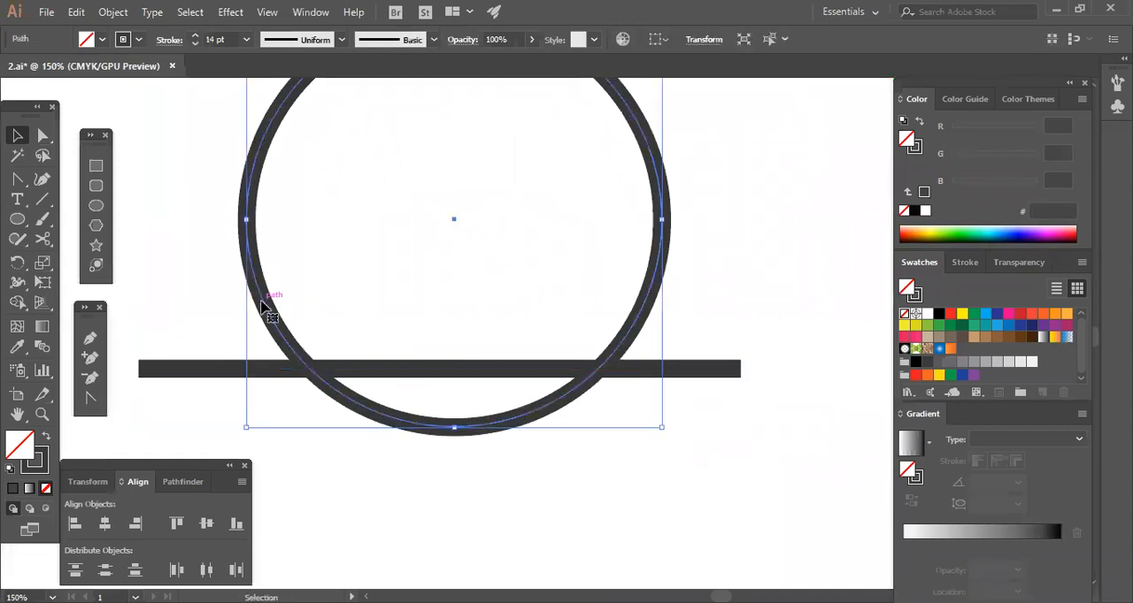
click(42, 239)
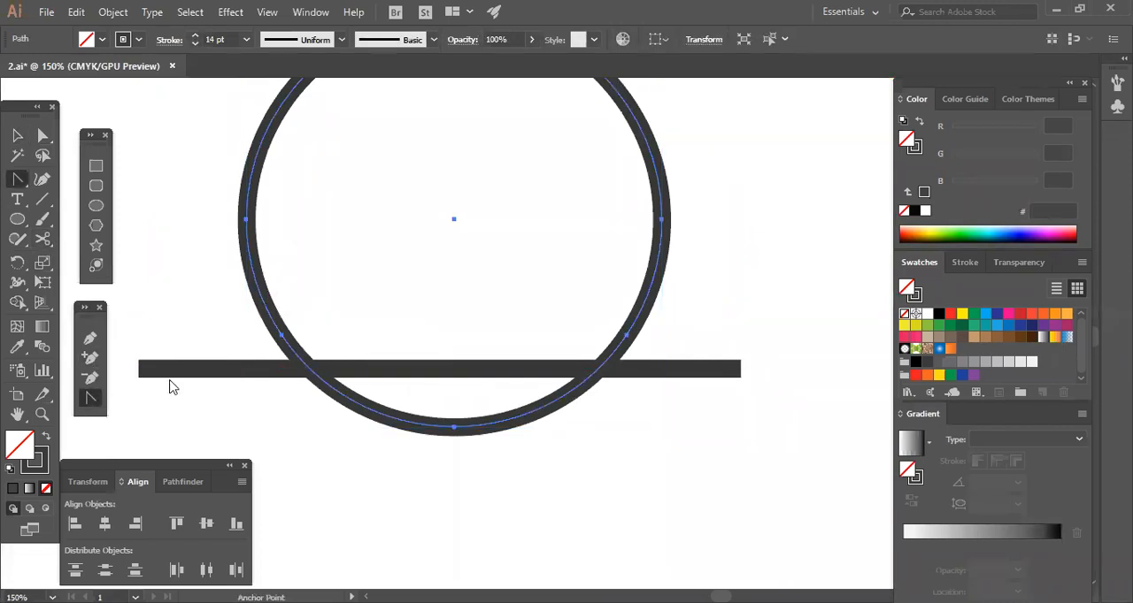
click(45, 246)
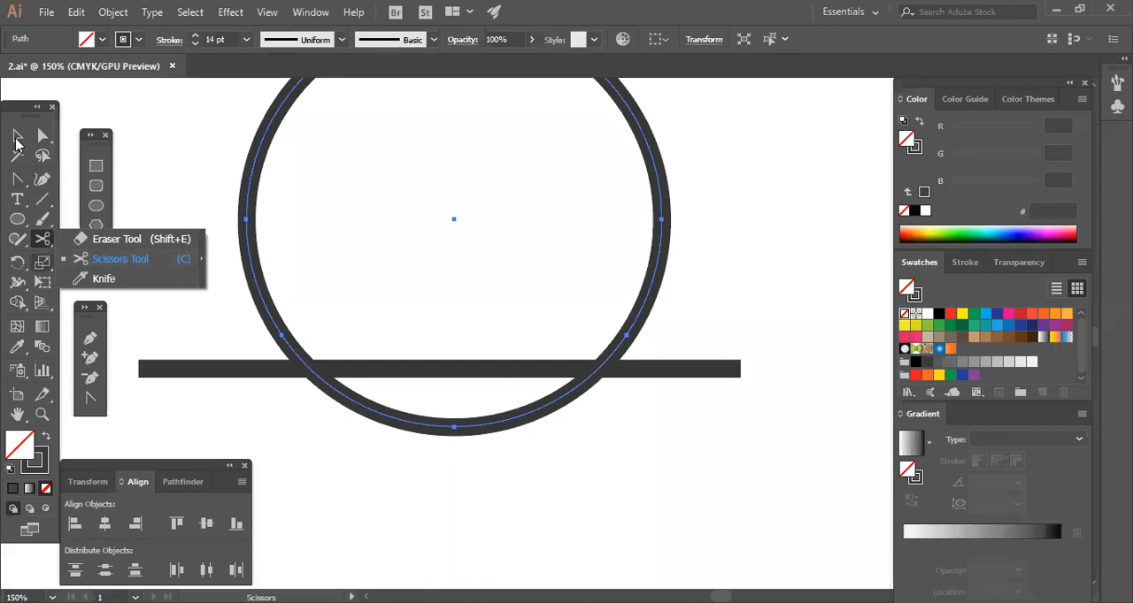
click(17, 135)
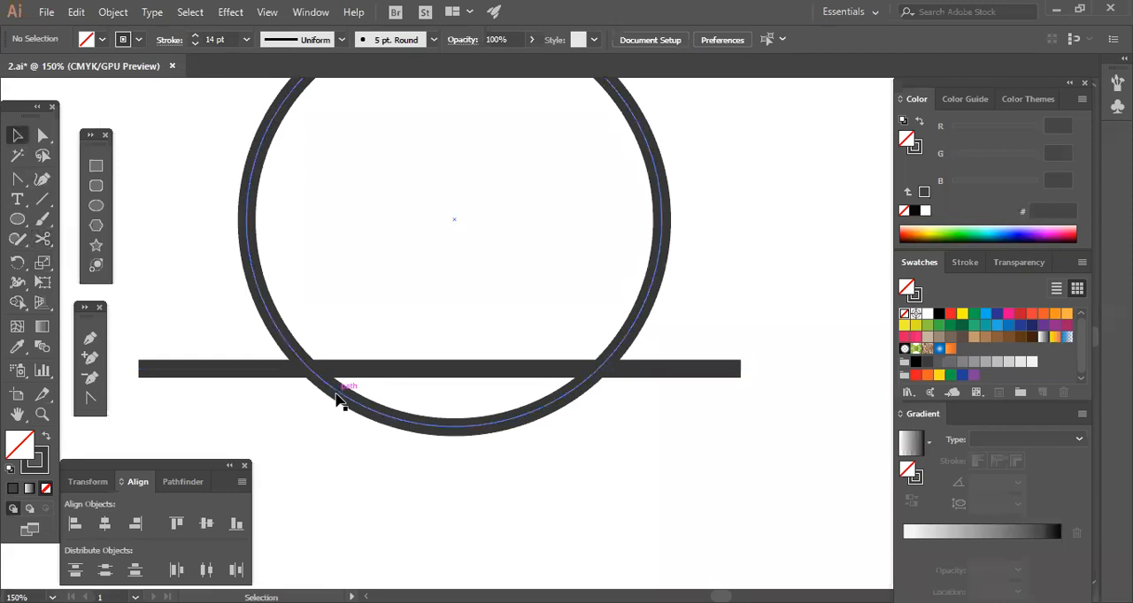
Reshape the circle's bottom flat along the horizontal line using added anchor points at the crossings, and delete the line.
click(472, 425)
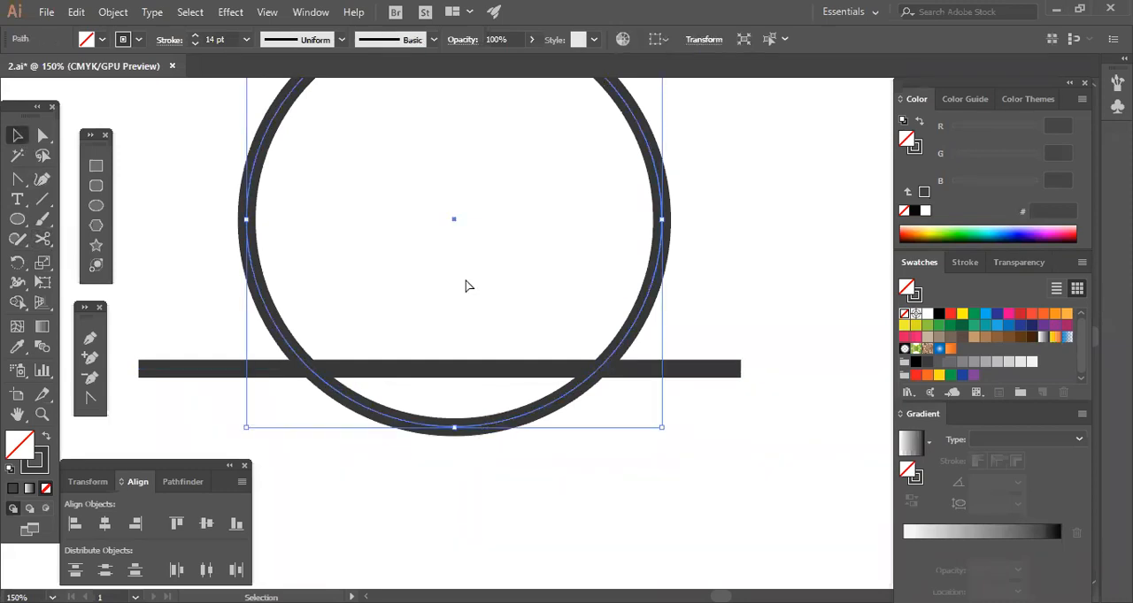
key(plus)
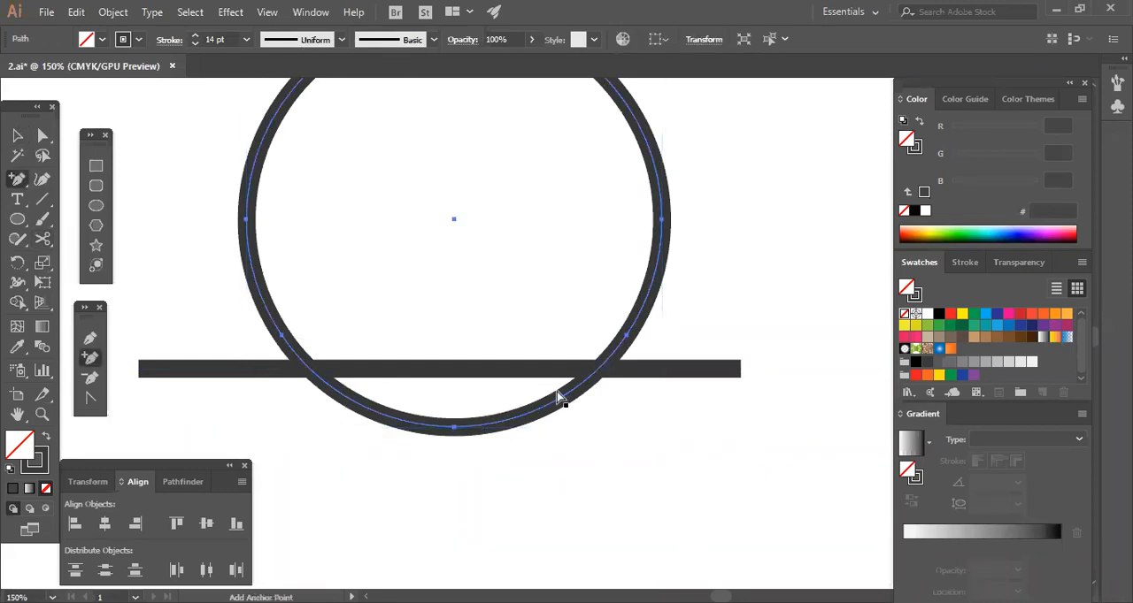
click(309, 369)
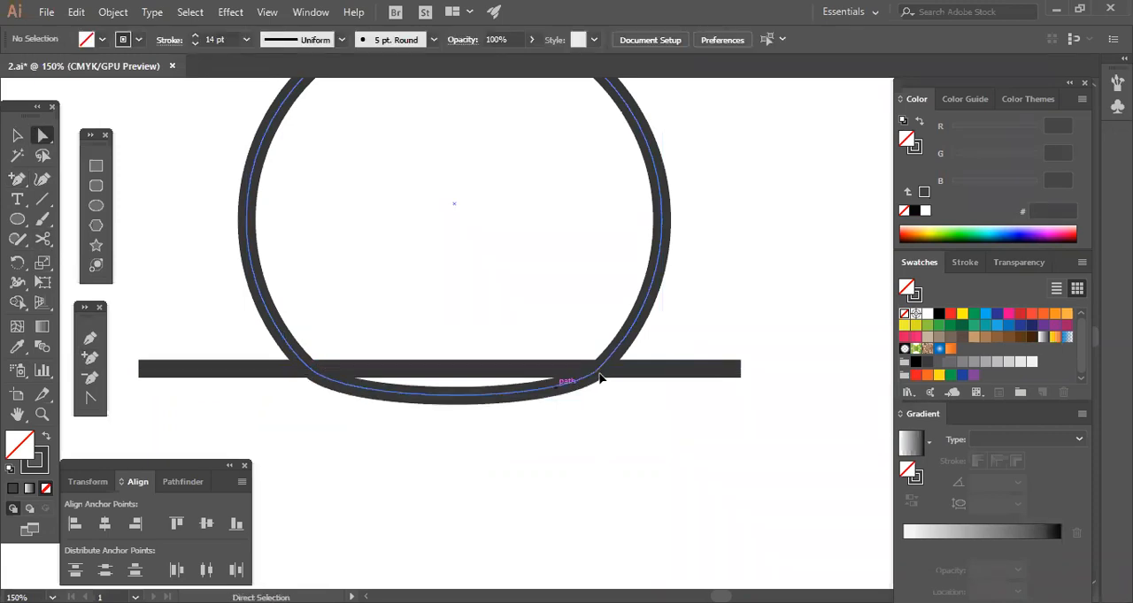
click(599, 369)
drag(562, 406, 599, 369)
drag(348, 407, 309, 370)
click(463, 413)
click(253, 371)
key(Delete)
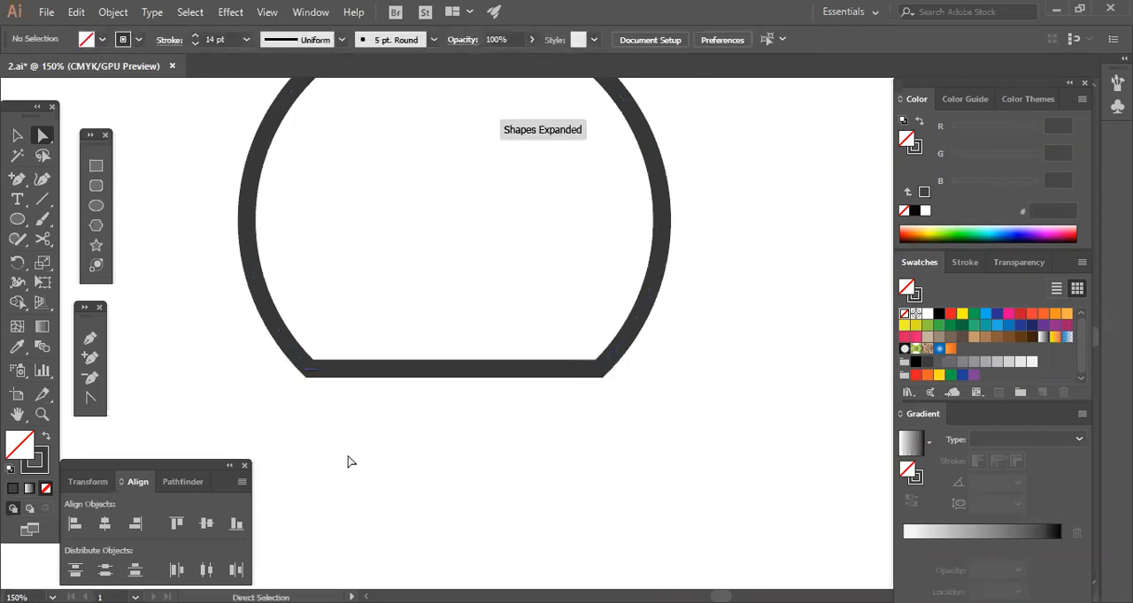
Draw a wide rectangle across the circle's upper part and give it a white fill with no stroke.
key(space)
drag(444, 196, 464, 314)
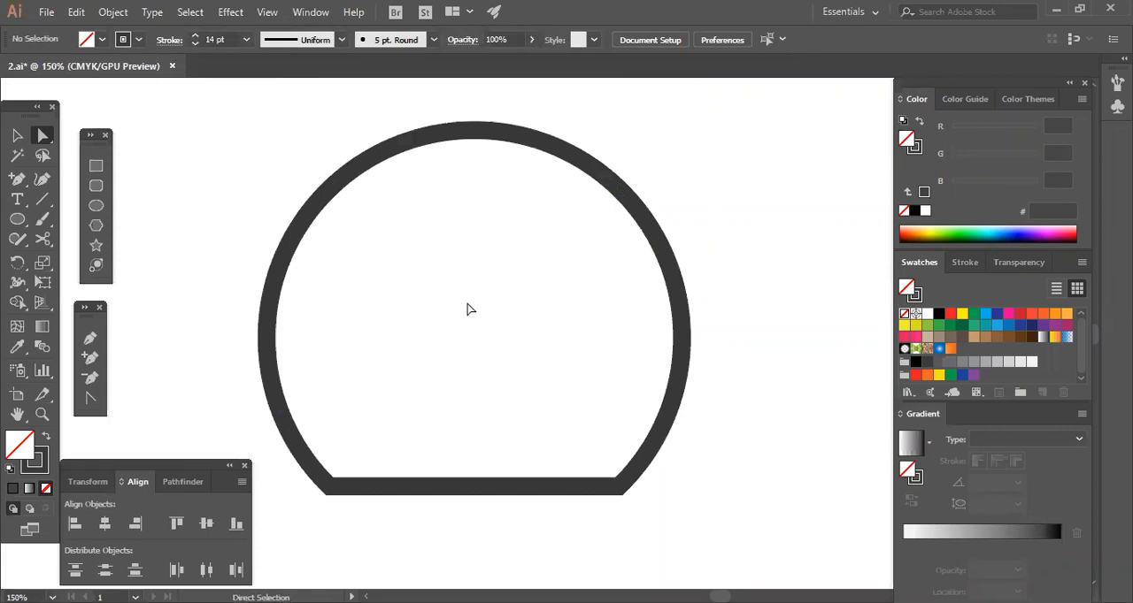
drag(277, 137, 618, 232)
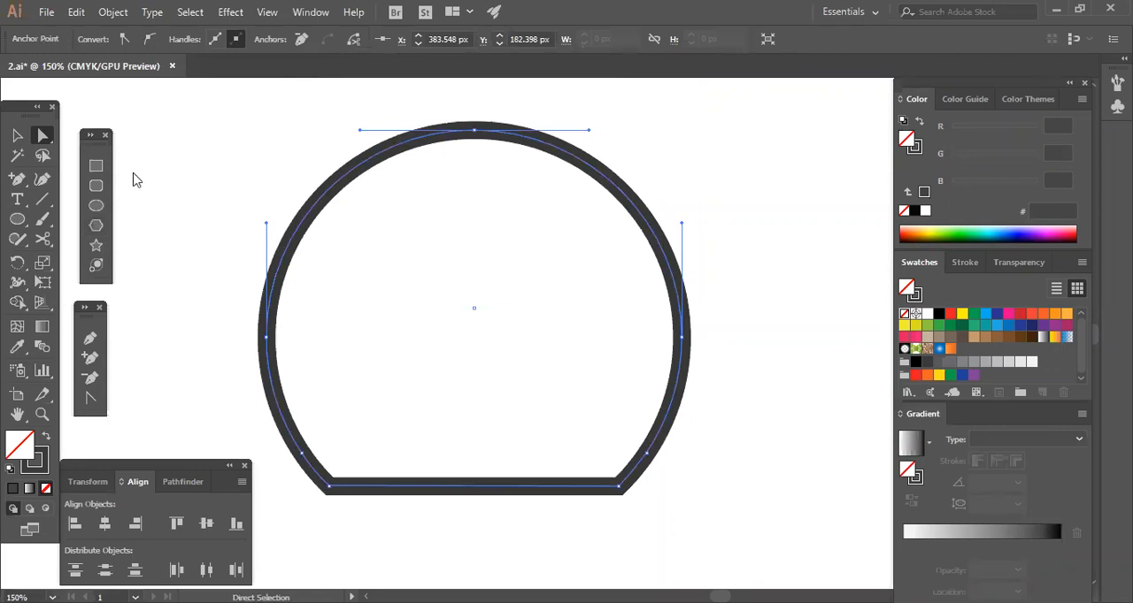
click(95, 165)
mouse_move(227, 100)
mouse_down()
mouse_move(637, 248)
mouse_move(753, 244)
mouse_up()
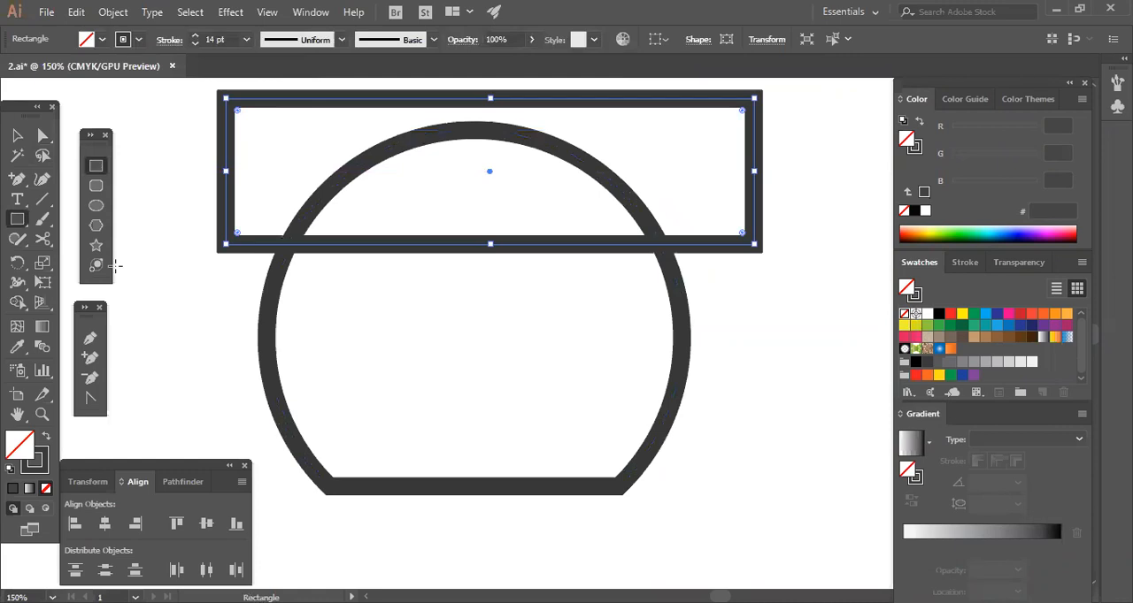
click(46, 436)
click(926, 314)
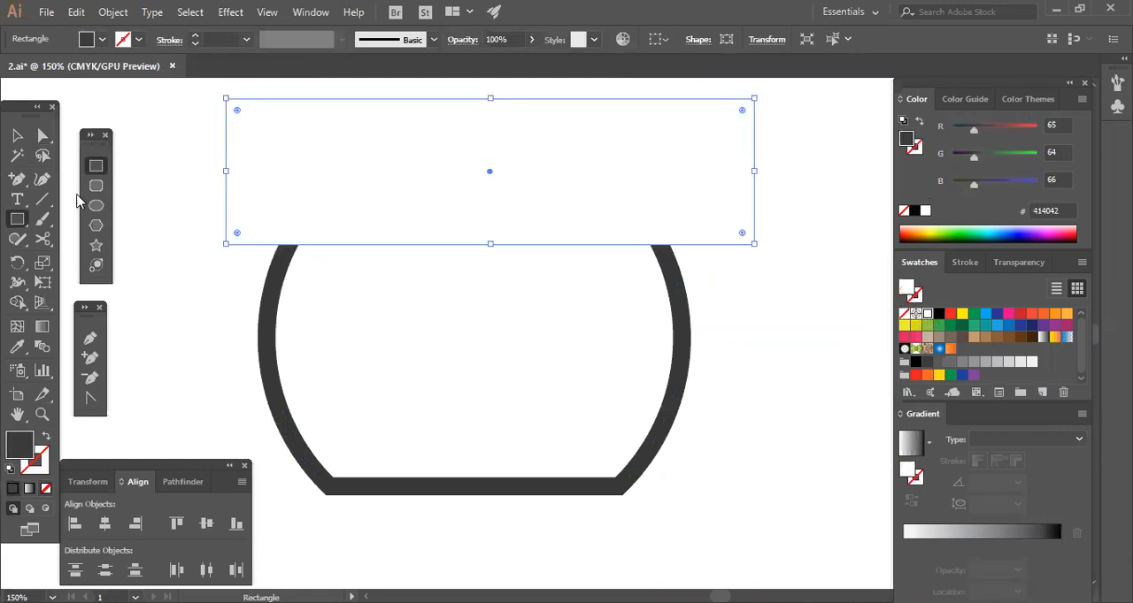
Move the white rectangle slightly lower and to the left so it still covers the top arc of the circle.
key(v)
click(492, 332)
drag(506, 244, 461, 241)
click(539, 315)
drag(535, 230, 533, 250)
click(531, 315)
click(543, 344)
click(95, 185)
scroll(566, 403, down, 3)
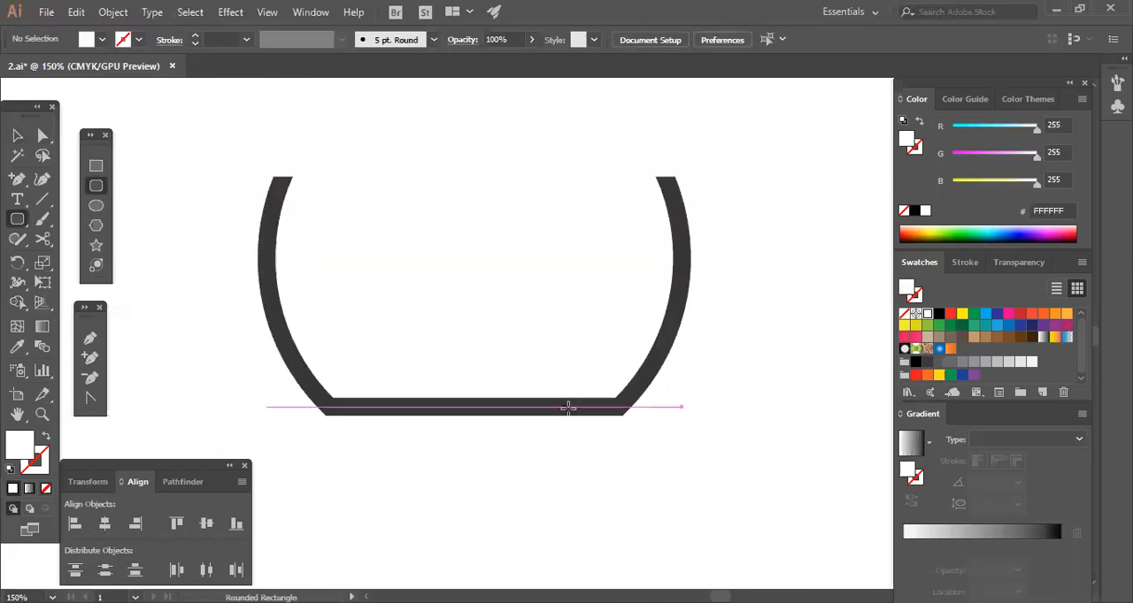
drag(330, 387, 623, 467)
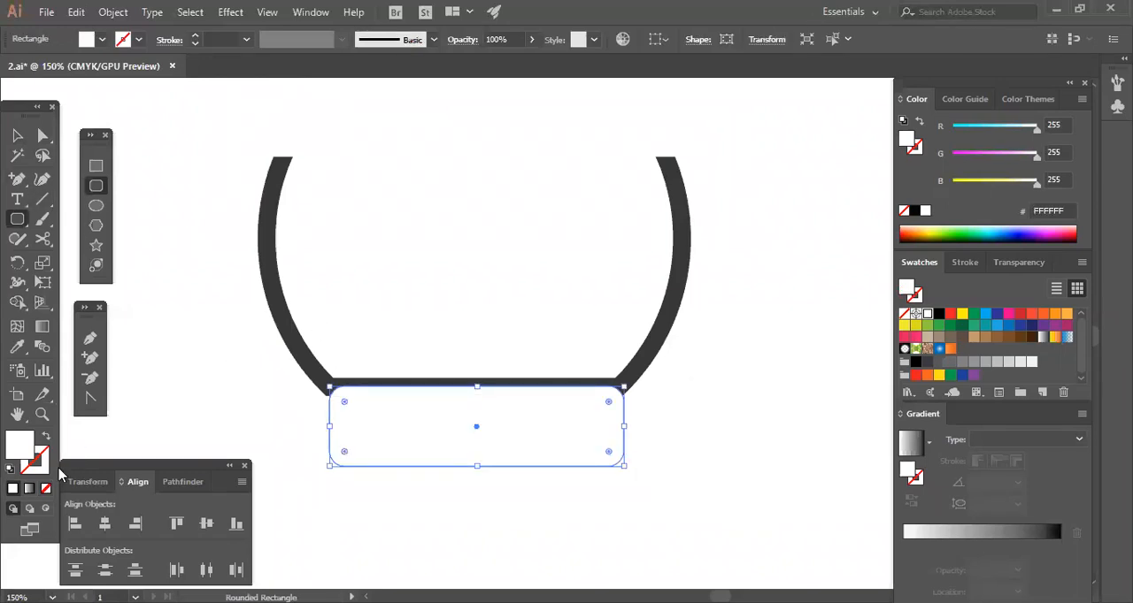
click(18, 136)
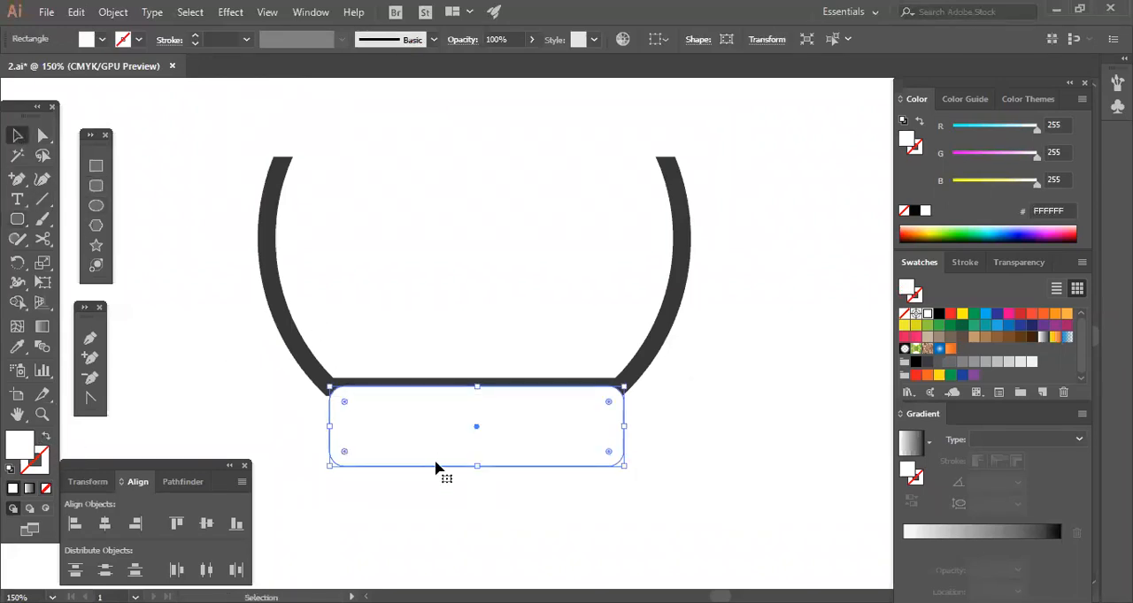
key(Delete)
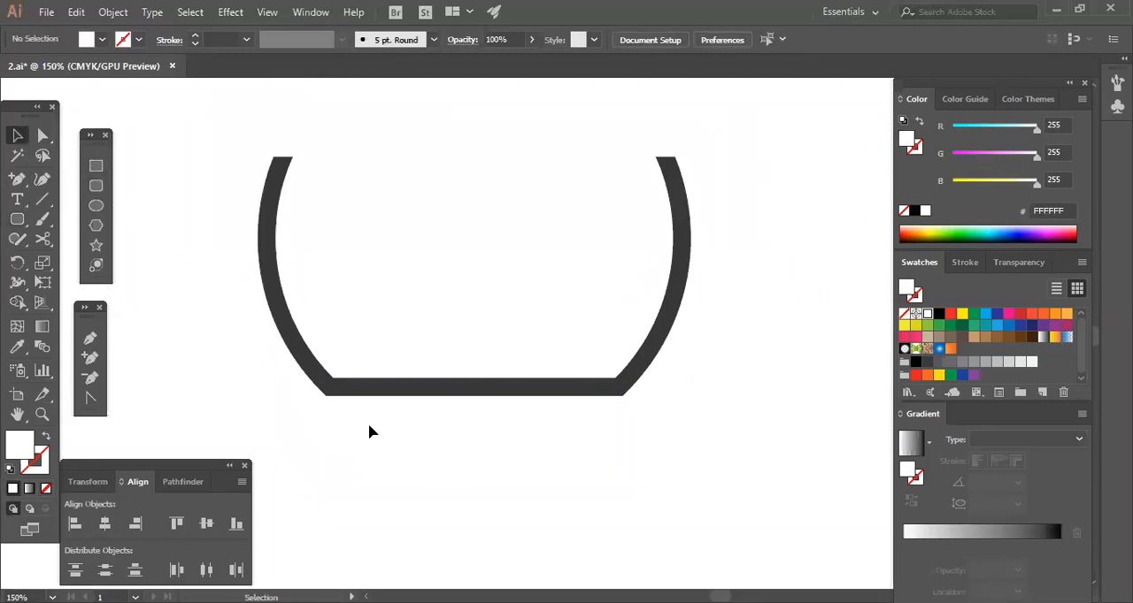
Draw a shallow rectangle directly under the circle's flat bottom, spanning its width, with the circle's dark grey 14 pt outline and no fill.
click(437, 395)
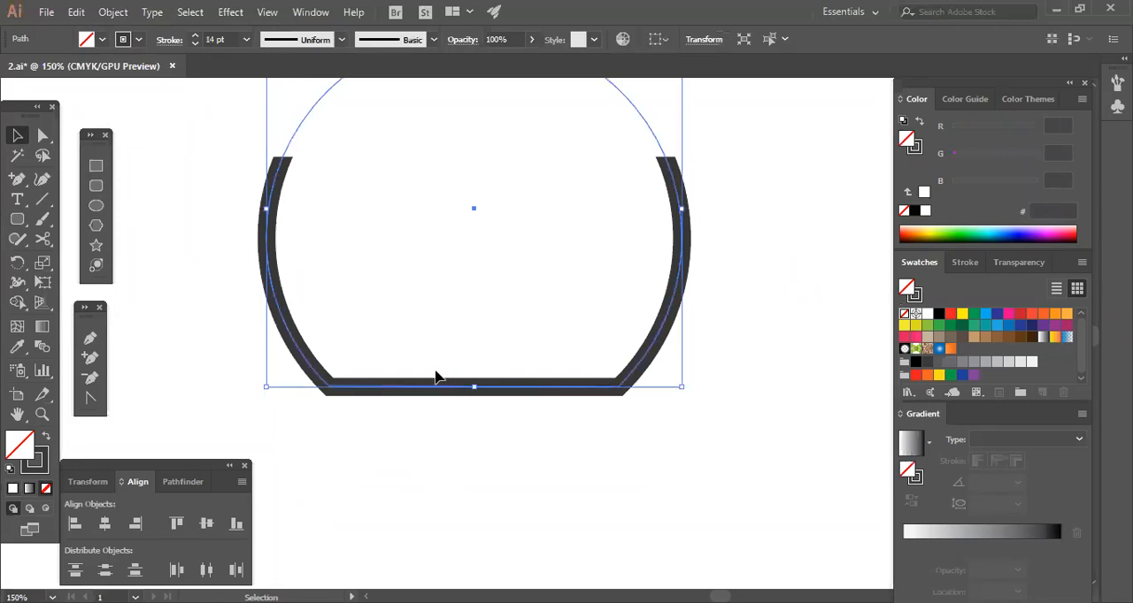
click(399, 400)
click(397, 395)
click(95, 165)
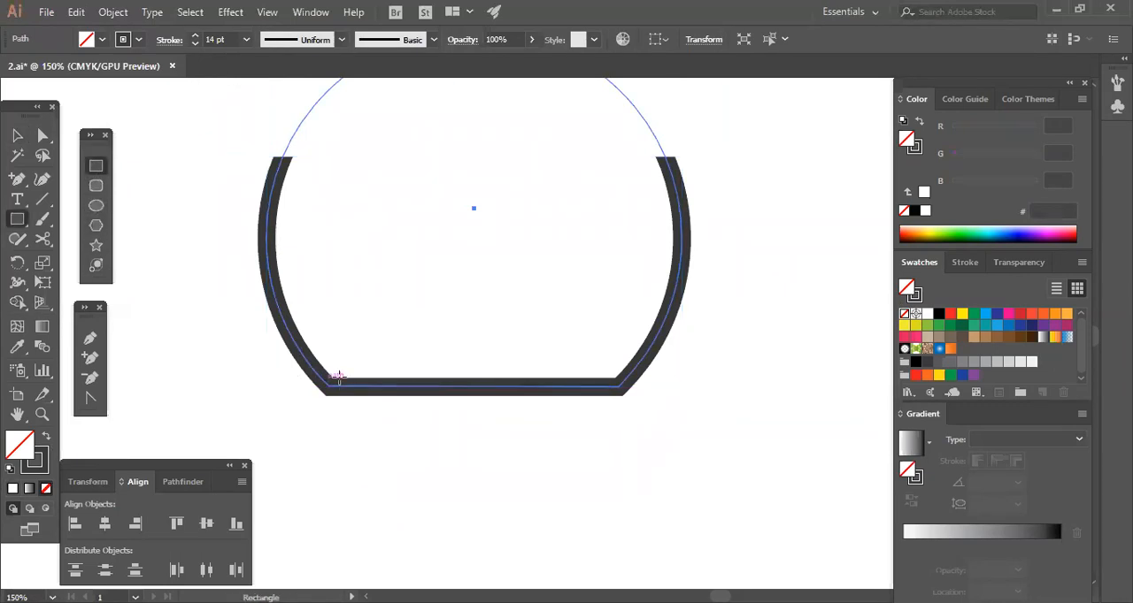
drag(324, 387, 620, 441)
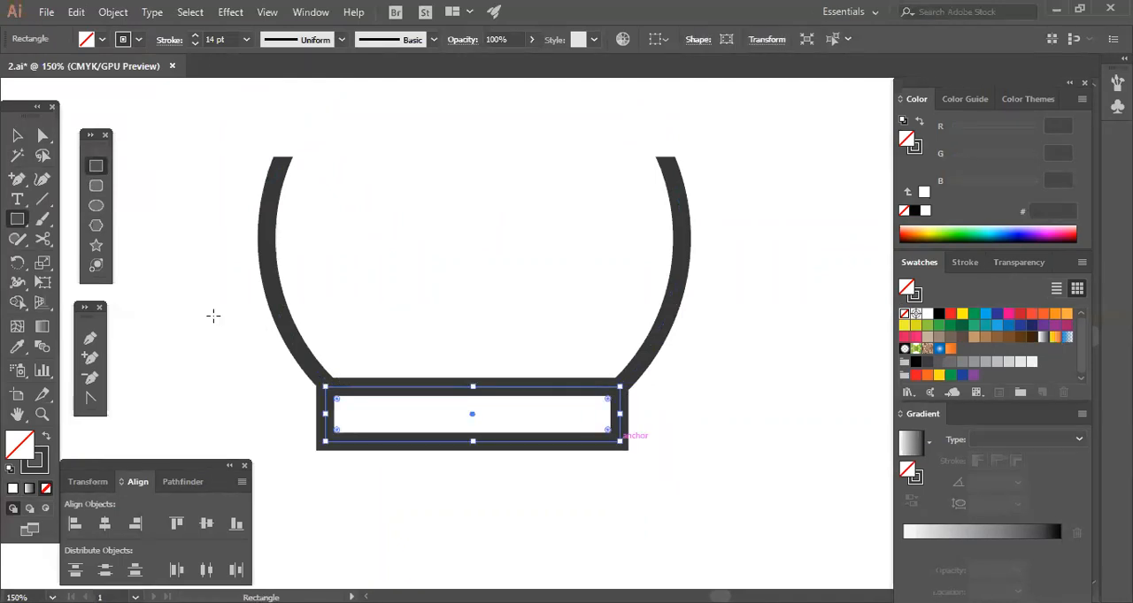
key(v)
click(170, 308)
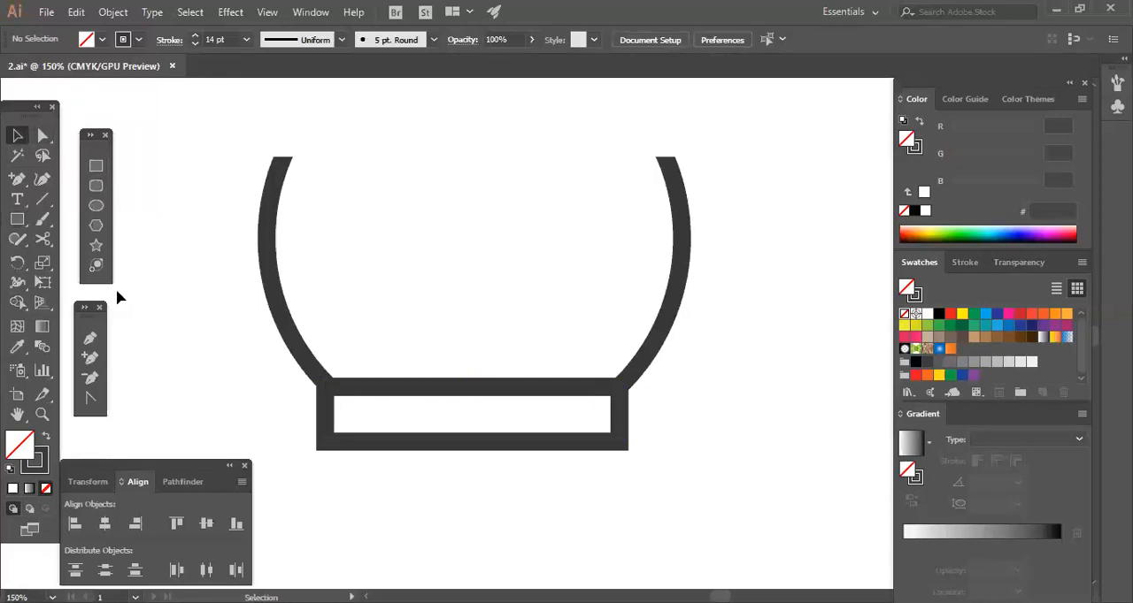
Round all corners of the base rectangle to a 20.33 px radius.
click(43, 138)
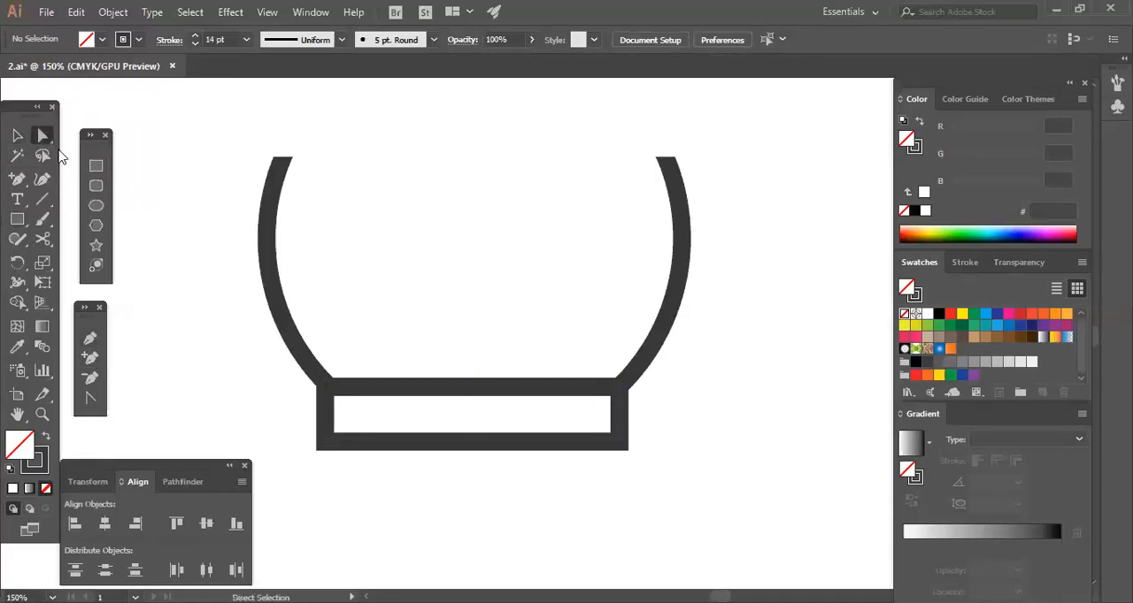
click(387, 444)
key(v)
click(339, 435)
key(a)
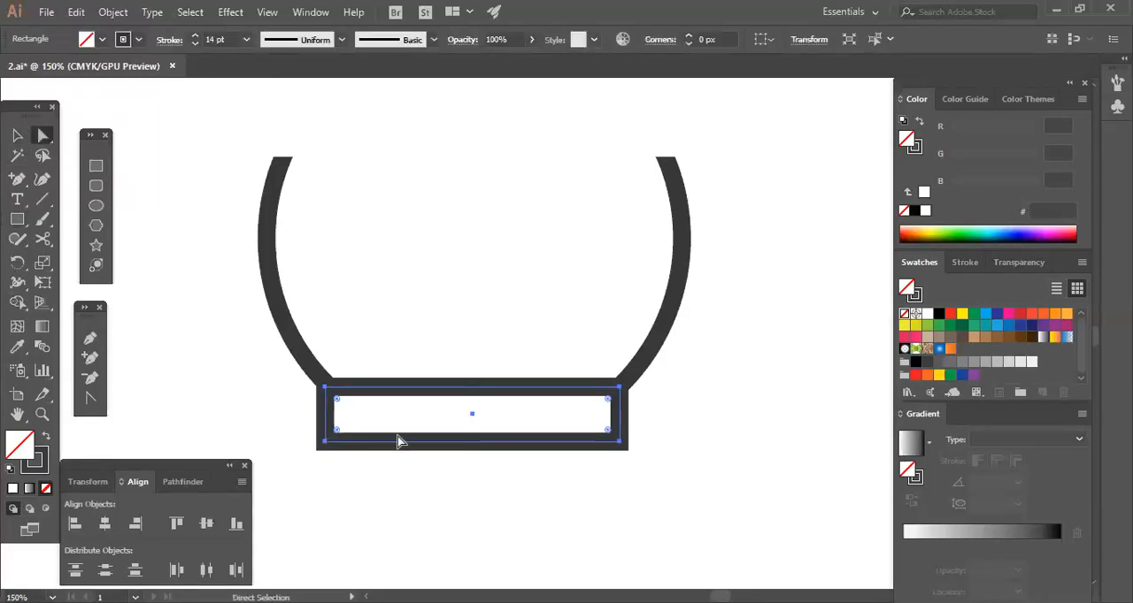
drag(349, 411, 354, 415)
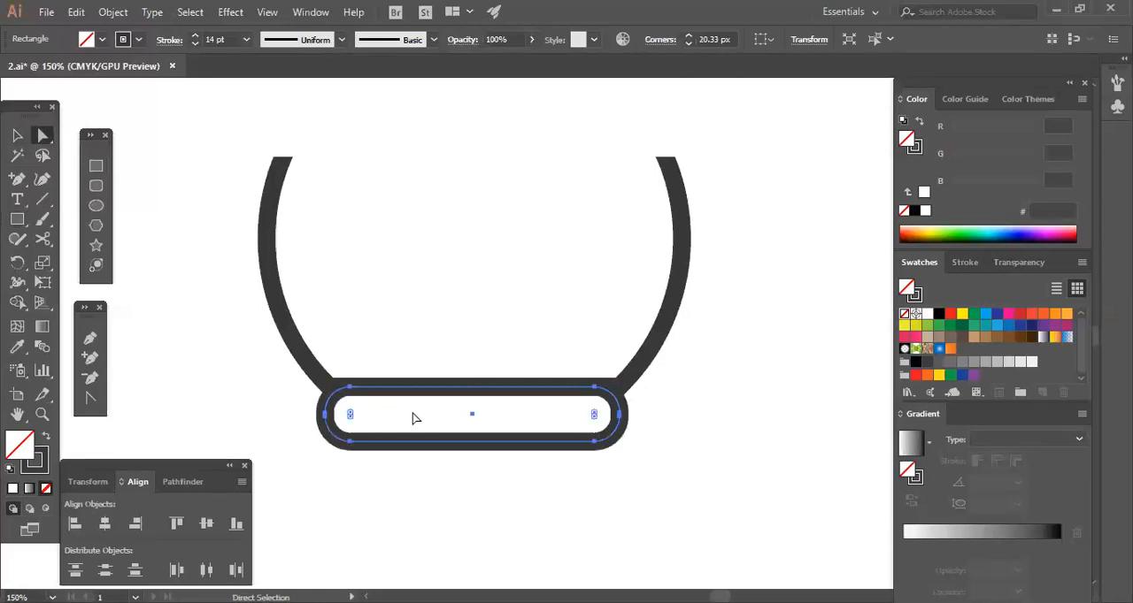
click(17, 135)
click(213, 352)
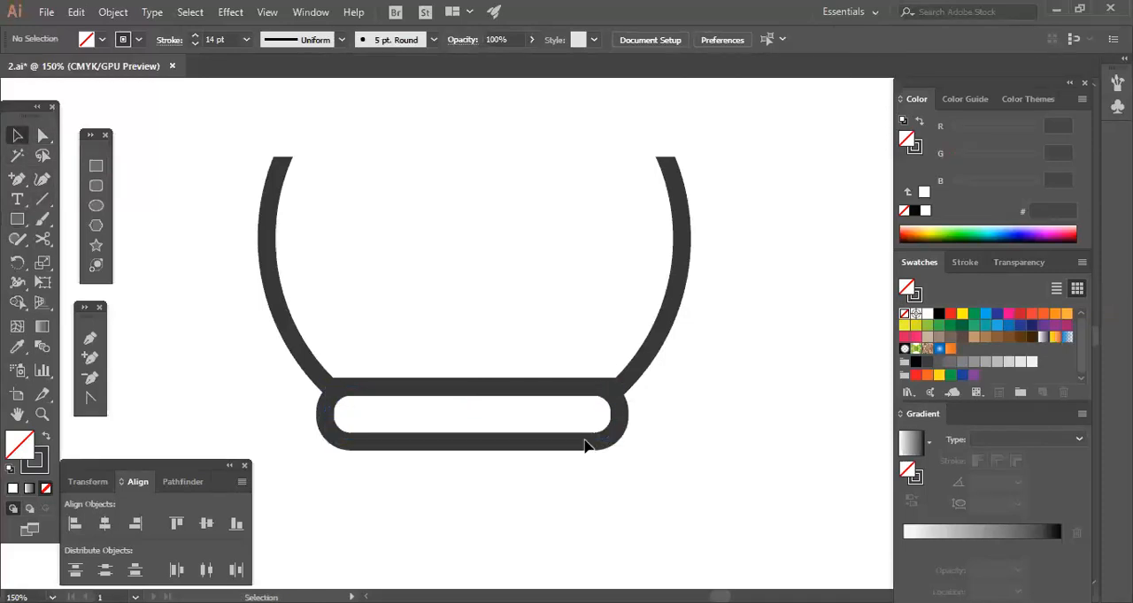
Narrow the rounded base slightly and align it with the circle on their horizontal centres.
click(622, 432)
drag(620, 440, 604, 304)
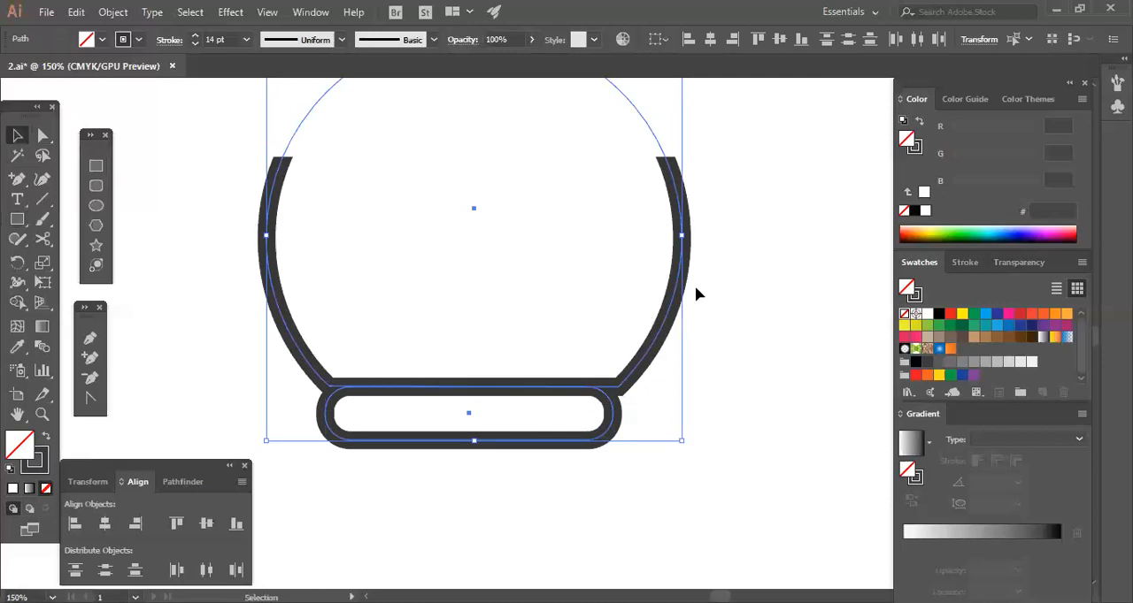
click(713, 40)
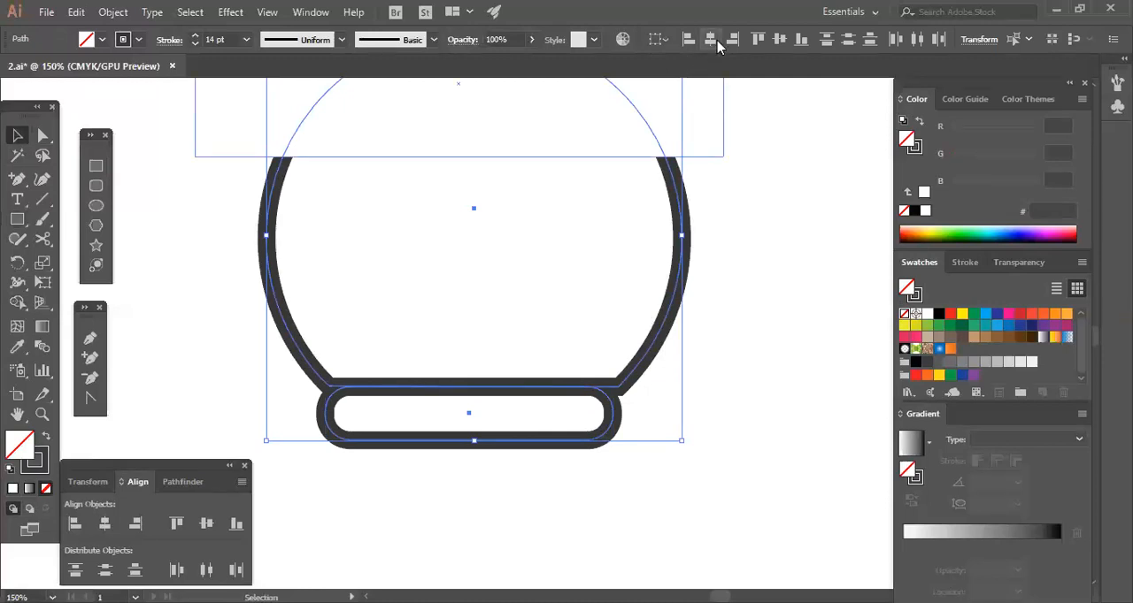
click(741, 358)
click(469, 392)
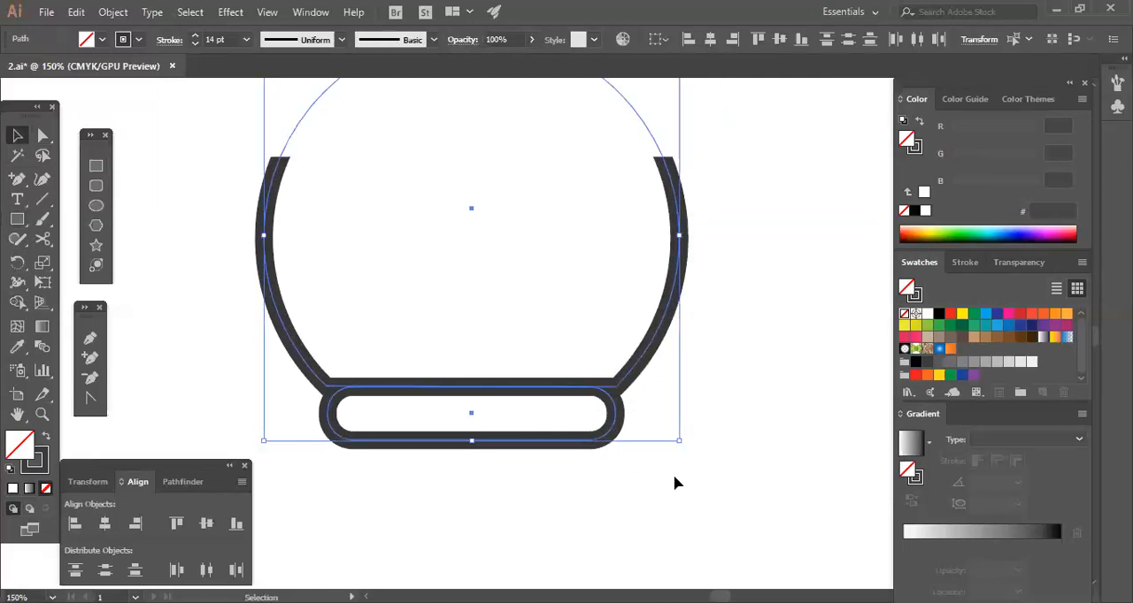
click(674, 483)
Draw a straight horizontal Pen path about 307 px long between the two open upper ends of the bowl.
key(ctrl+minus)
key(ctrl+minus)
key(ctrl+minus)
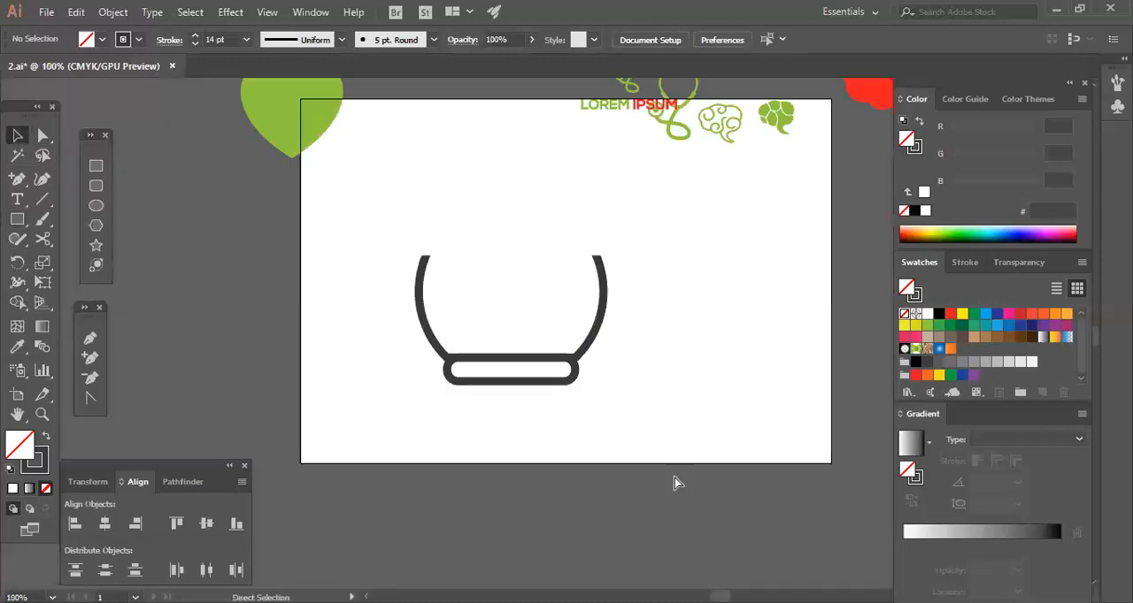
drag(667, 399, 678, 477)
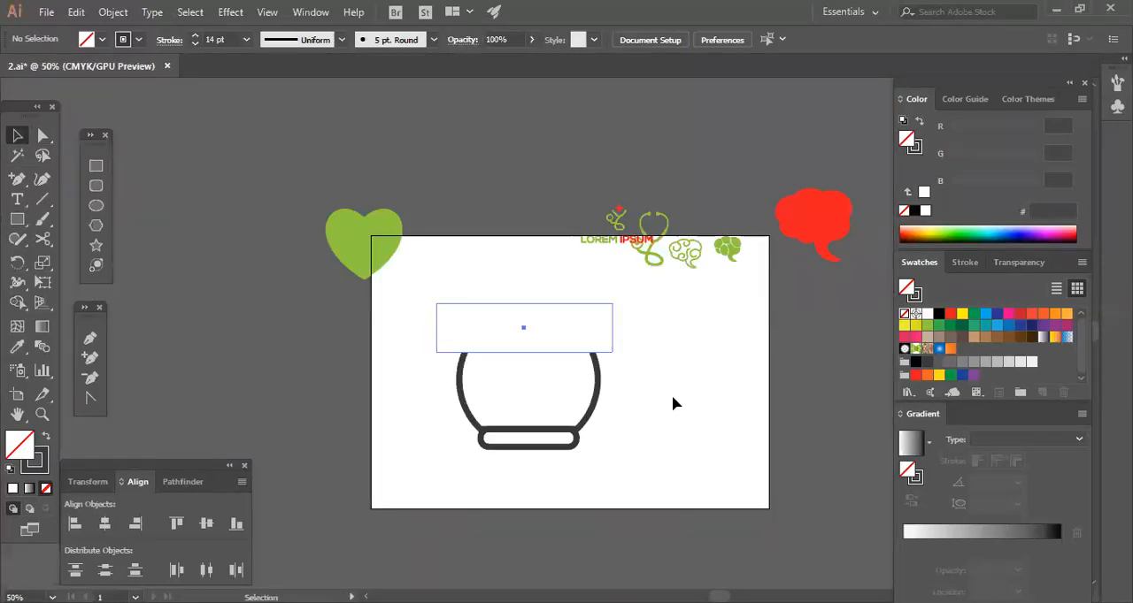
key(ctrl+plus)
key(ctrl+plus)
key(ctrl+plus)
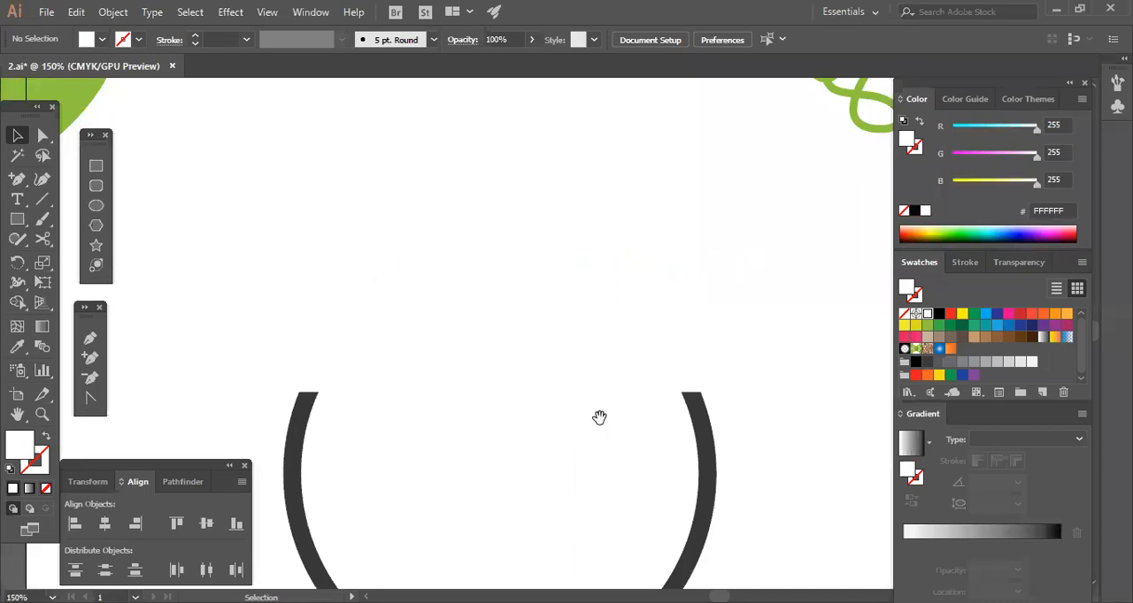
drag(554, 501, 558, 415)
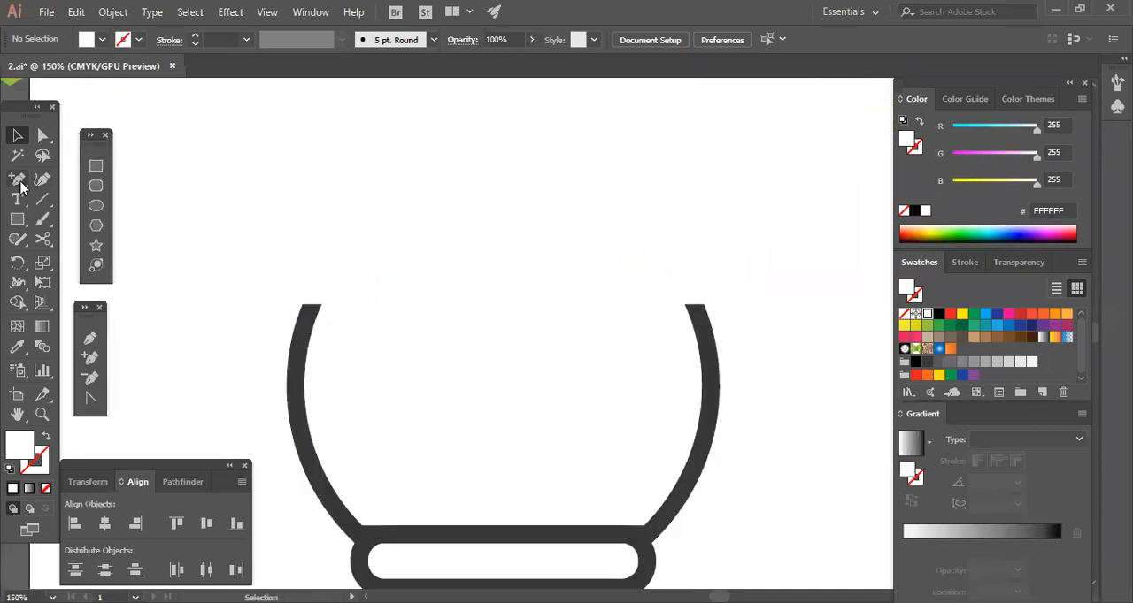
click(90, 339)
click(312, 307)
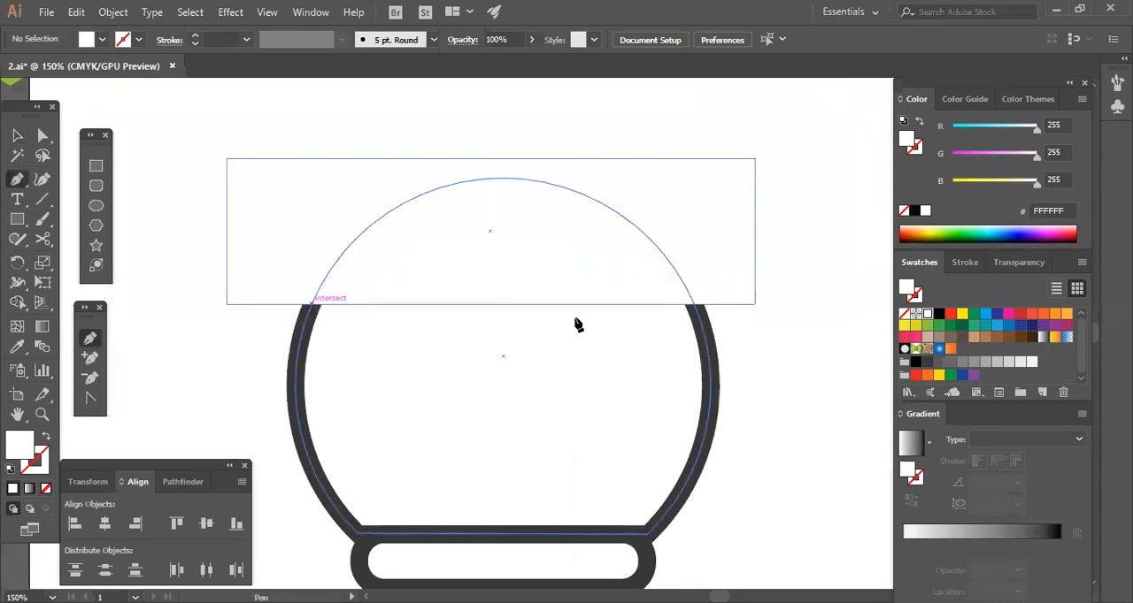
click(696, 308)
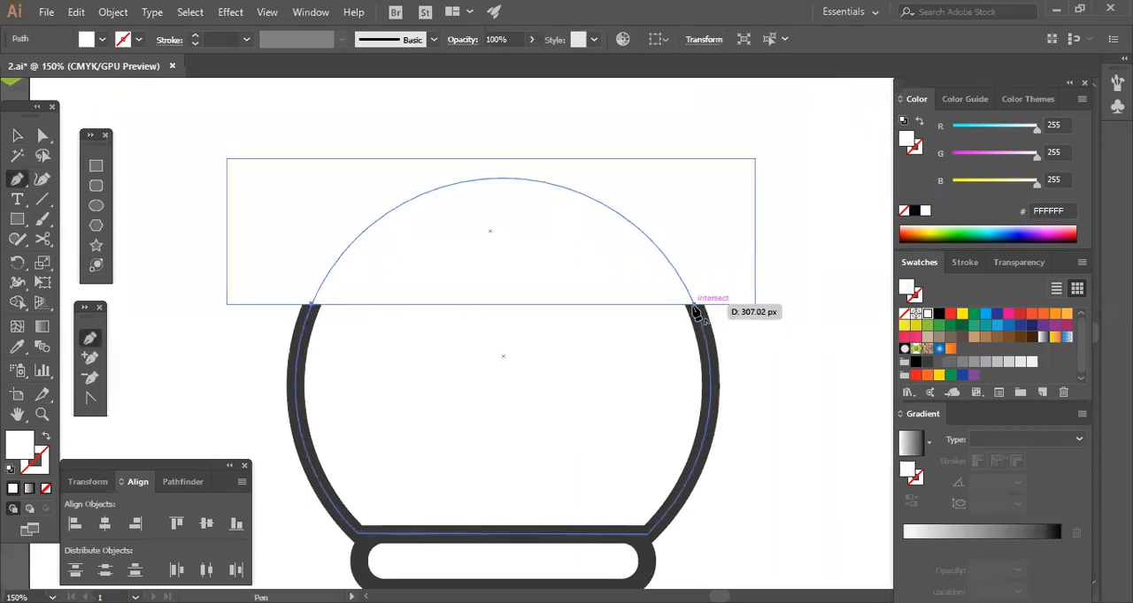
click(17, 135)
Give the path across the bowl's top a dark grey stroke matching the thickness of the circle's 14 pt outline.
click(331, 372)
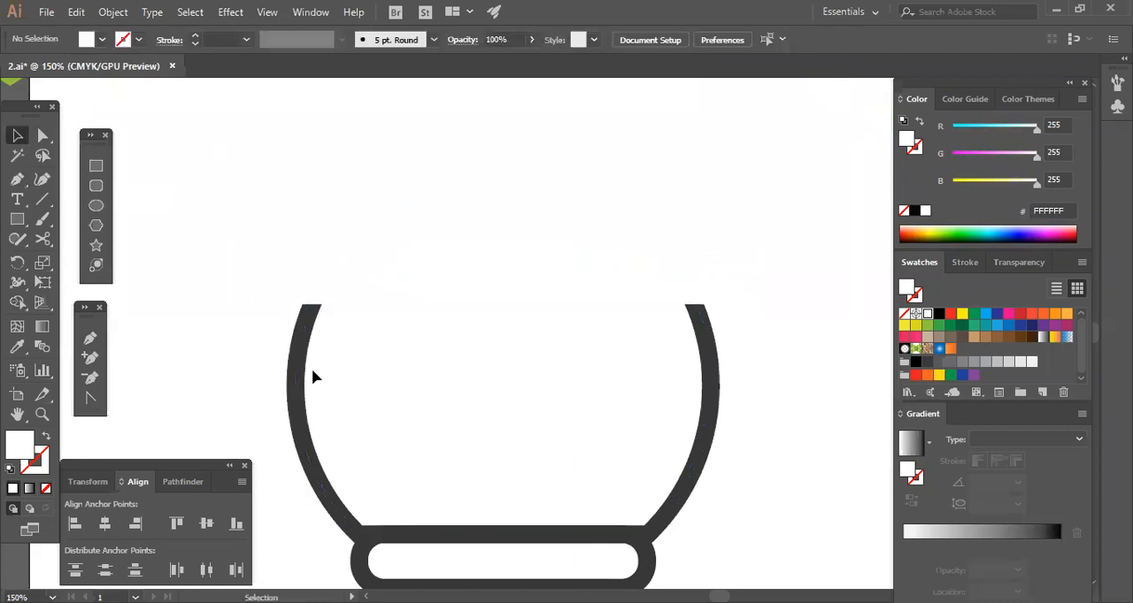
click(332, 371)
click(545, 331)
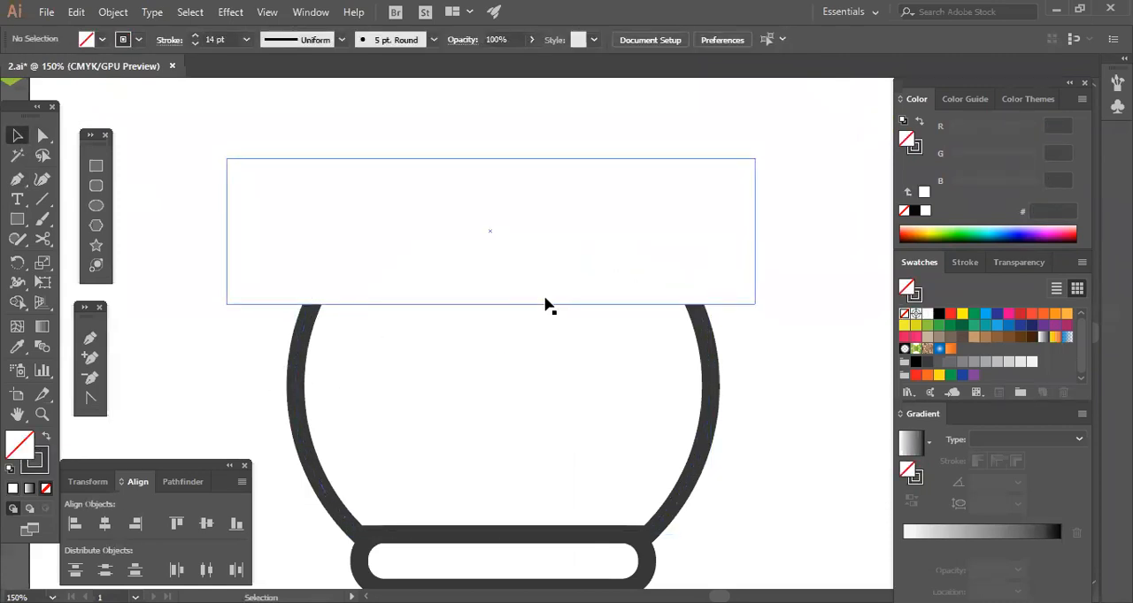
click(546, 309)
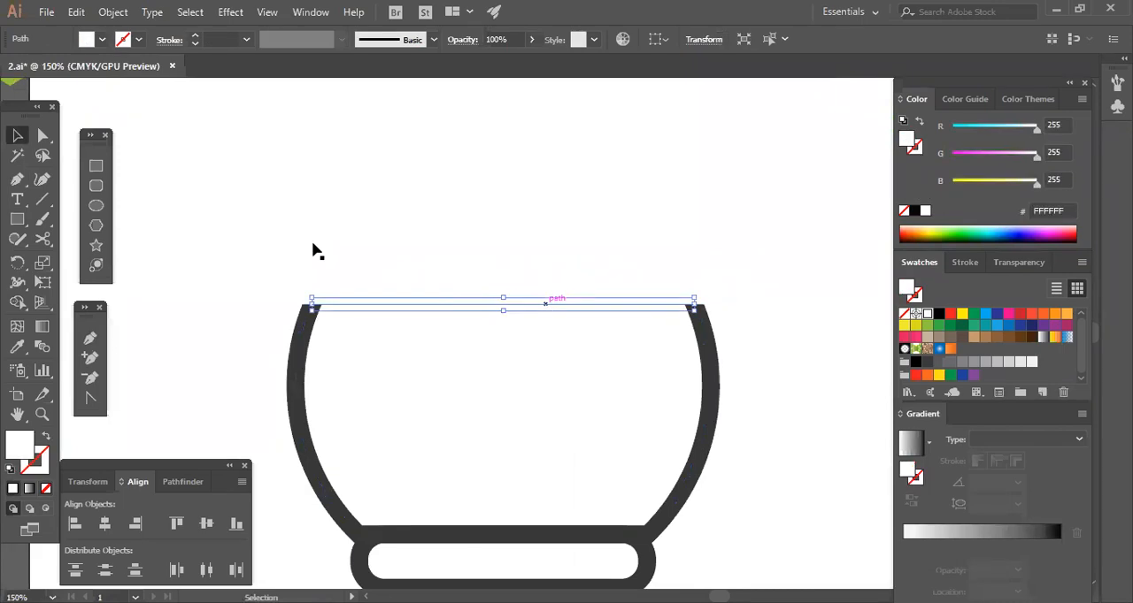
click(194, 36)
click(194, 36)
click(194, 37)
click(194, 36)
click(195, 36)
click(195, 36)
click(195, 36)
click(195, 36)
click(194, 36)
click(195, 37)
click(195, 36)
click(195, 36)
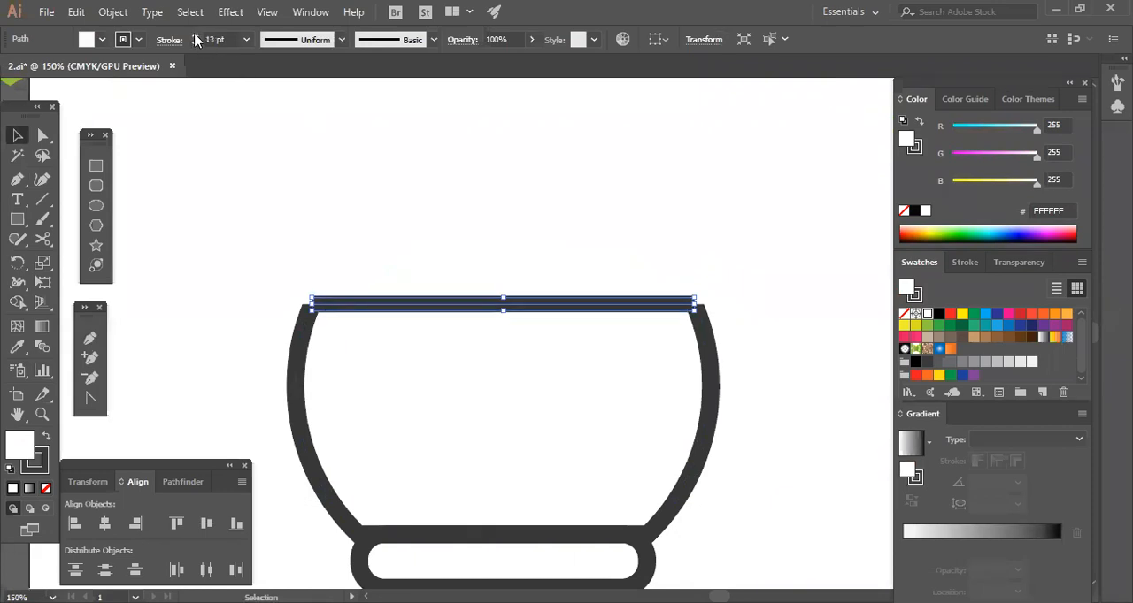
Nudge the white covering rectangle up until its lower edge meets the upper edge of the bowl's top line.
click(465, 352)
click(480, 280)
key(Up)
key(Up)
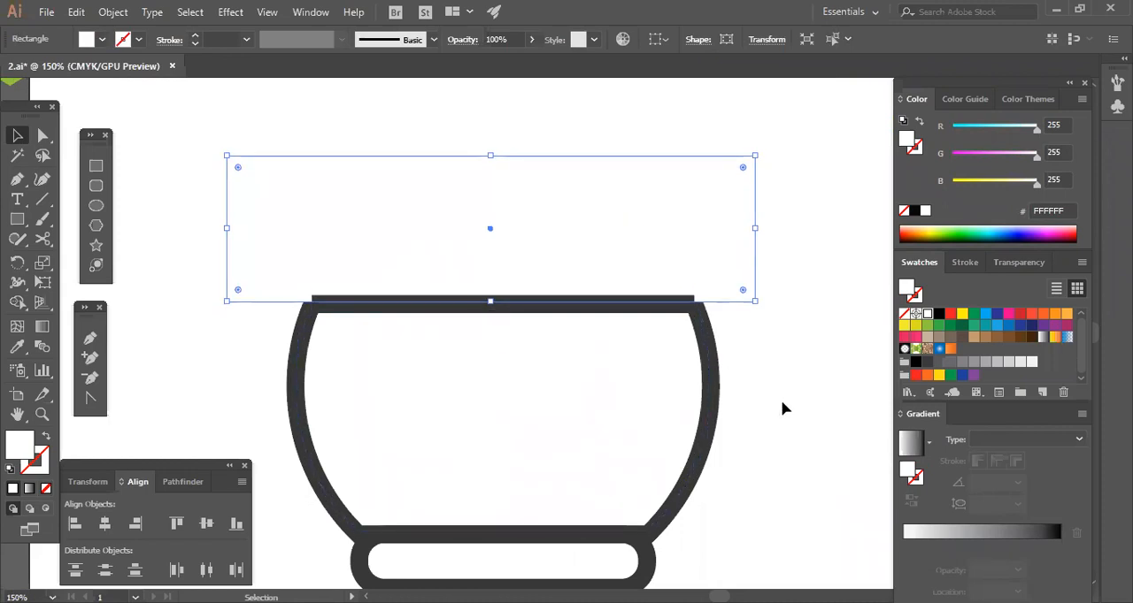
key(Up)
key(Up)
key(Up)
click(787, 407)
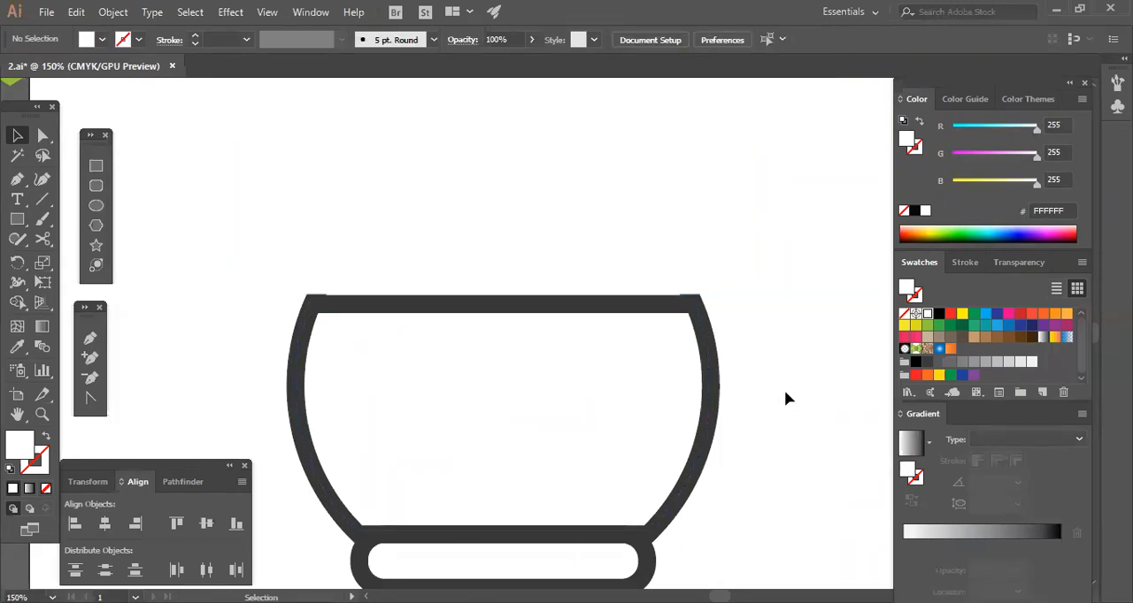
click(614, 273)
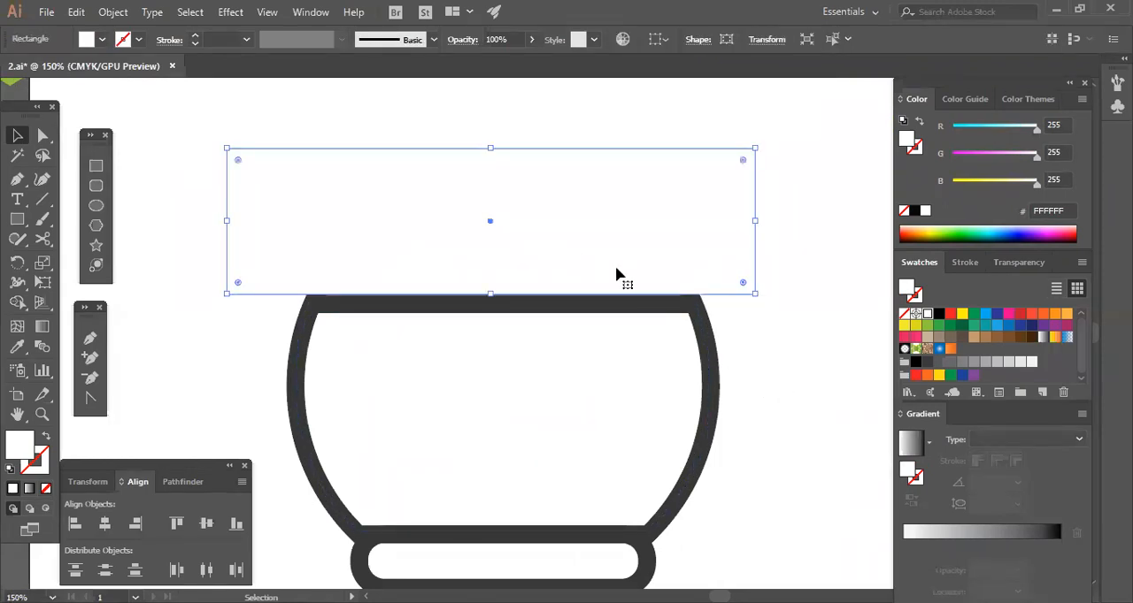
Cut the large circle's outline with the Scissors tool at both ends of the bowl's top line.
click(791, 403)
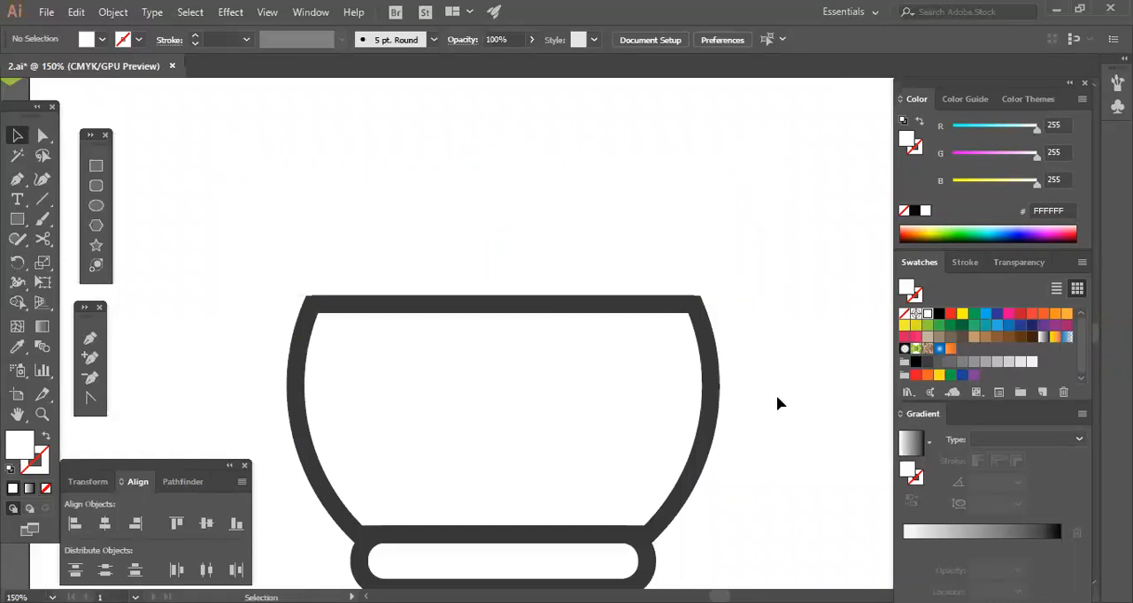
click(713, 359)
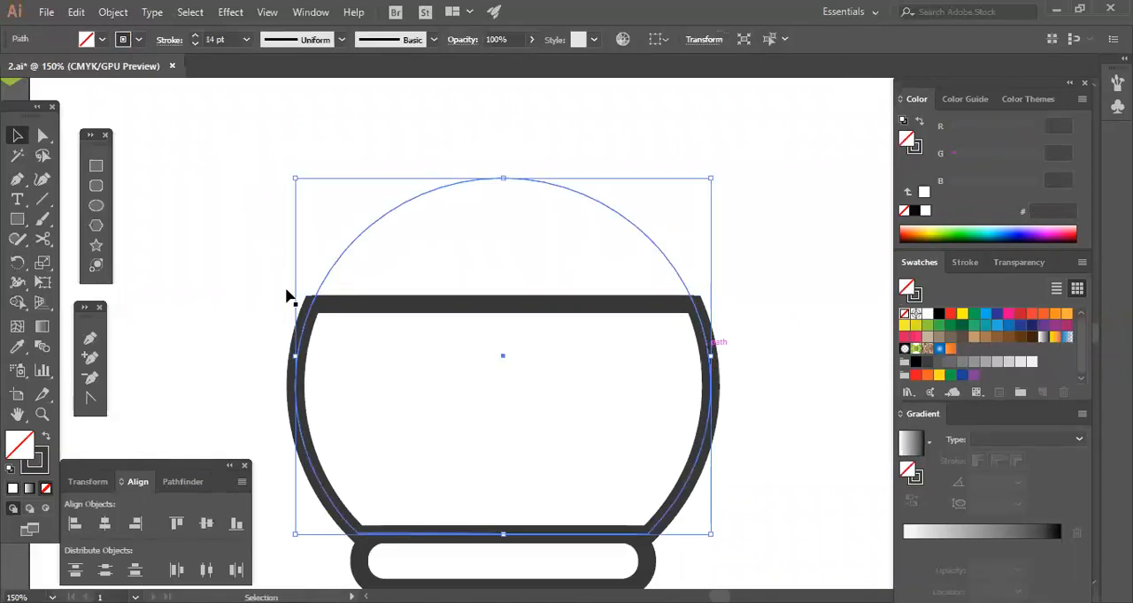
click(371, 315)
click(368, 311)
click(306, 335)
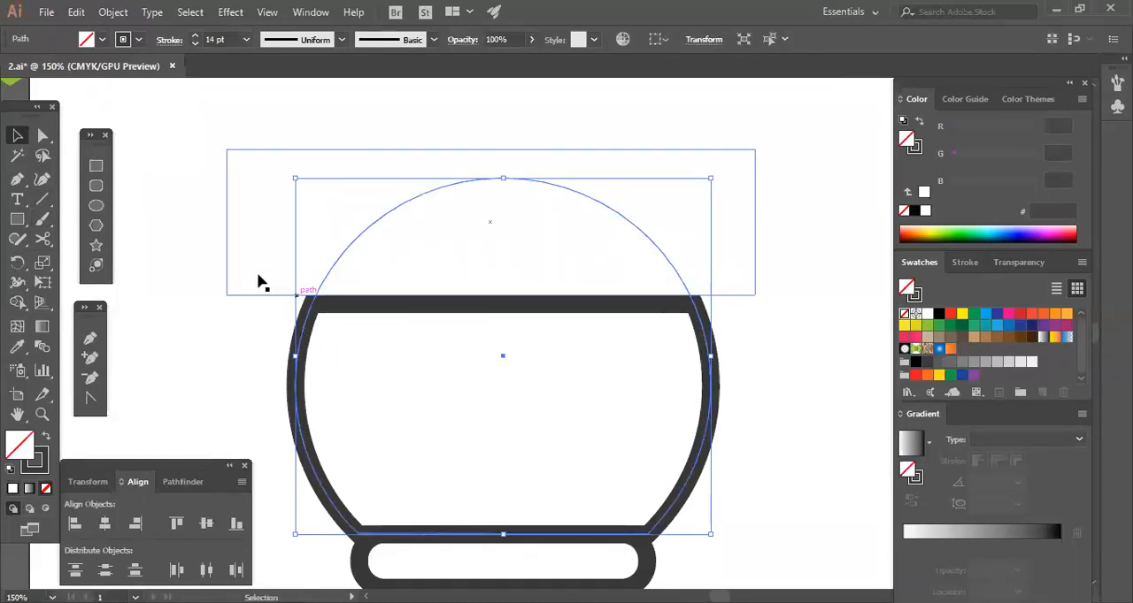
click(43, 240)
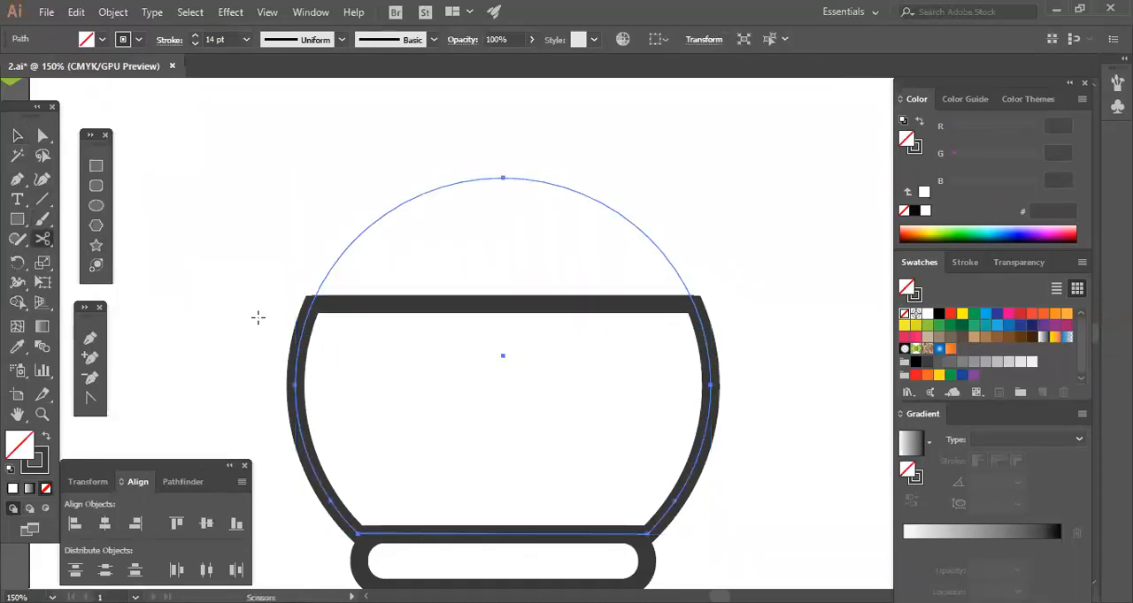
click(311, 302)
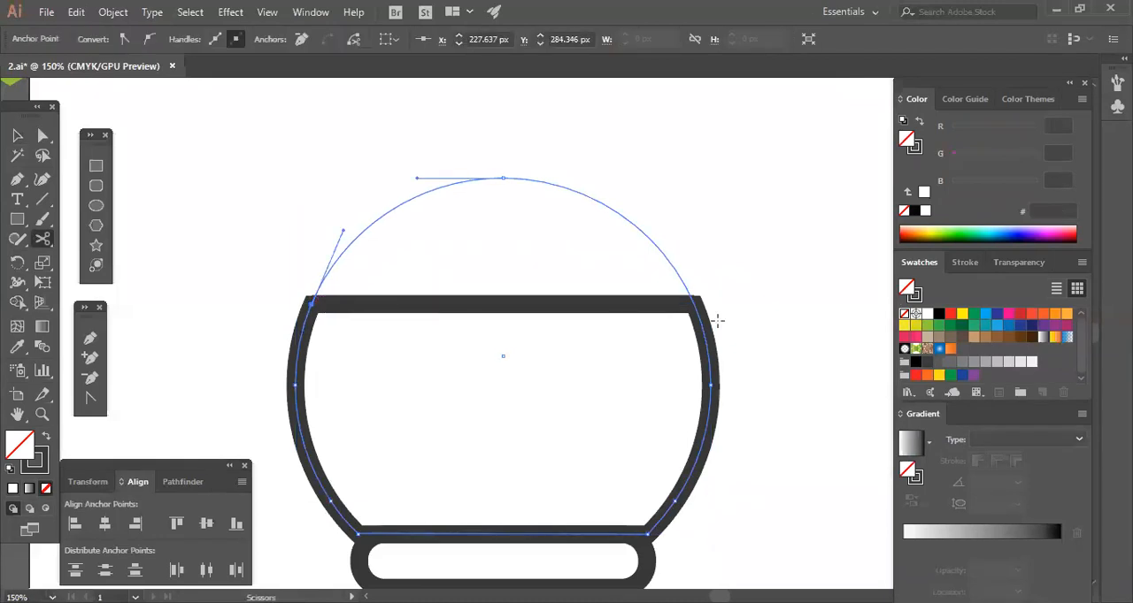
click(693, 303)
Delete the circle's upper arc and the white covering rectangle above the bowl's top line.
key(Delete)
click(17, 136)
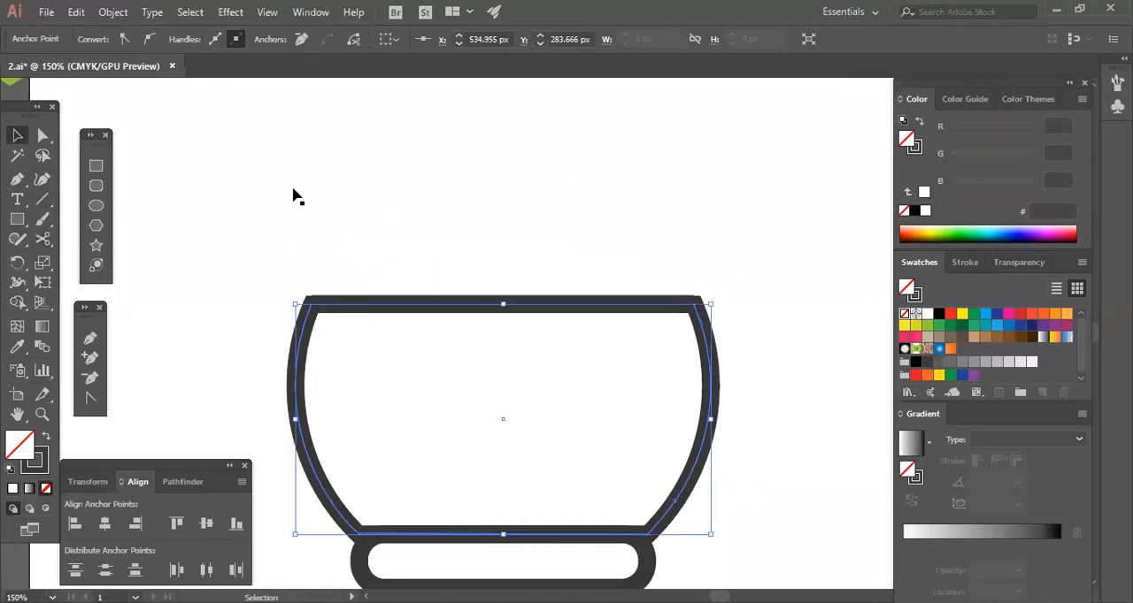
key(ctrl+z)
click(508, 255)
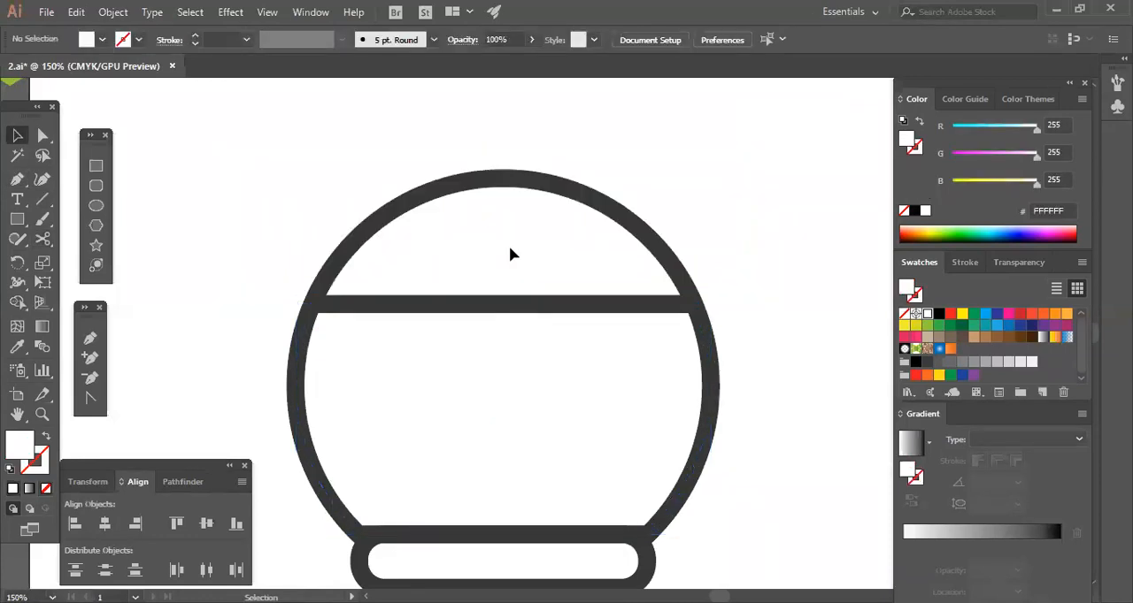
click(492, 177)
key(Delete)
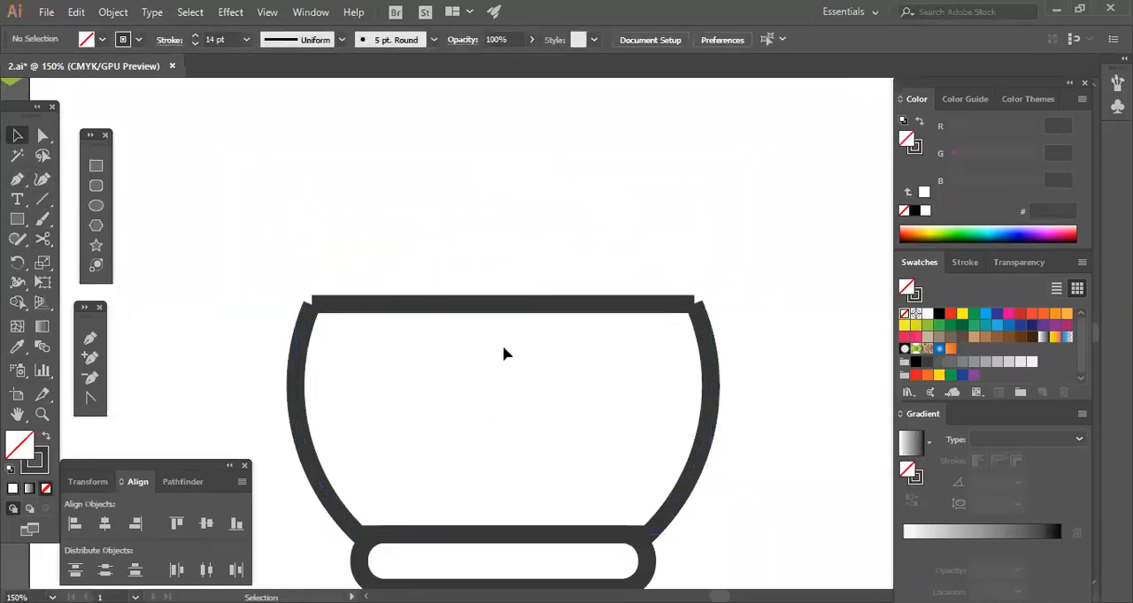
Give the bowl's outline and its top line round stroke caps so the upper corners join smoothly.
click(416, 306)
click(169, 40)
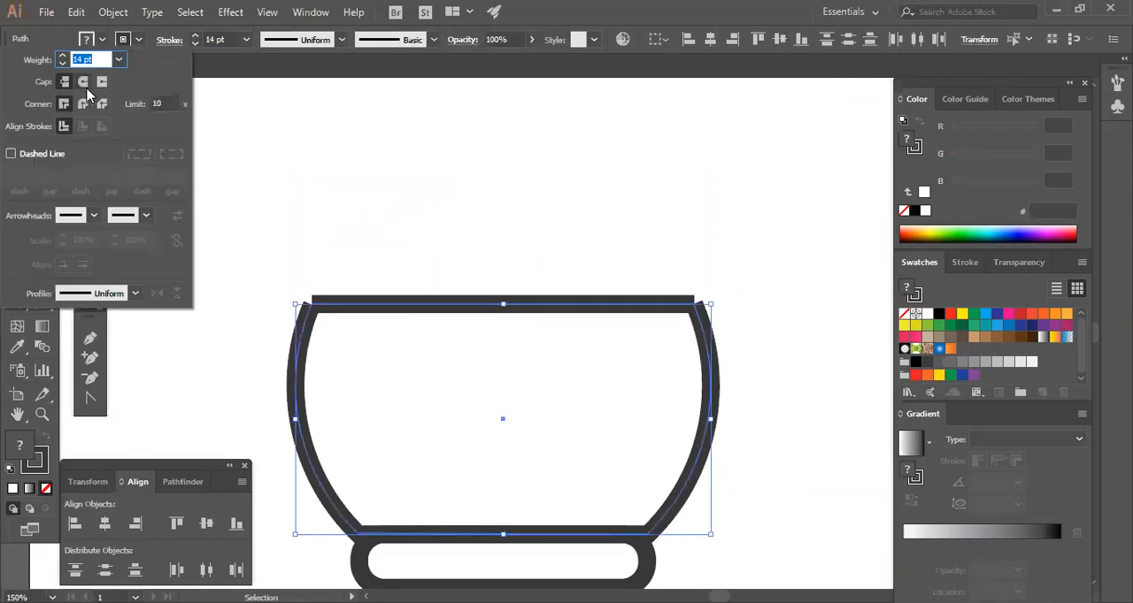
click(83, 82)
click(635, 404)
mouse_move(592, 427)
mouse_down()
mouse_move(629, 310)
mouse_move(635, 342)
mouse_move(606, 360)
mouse_up()
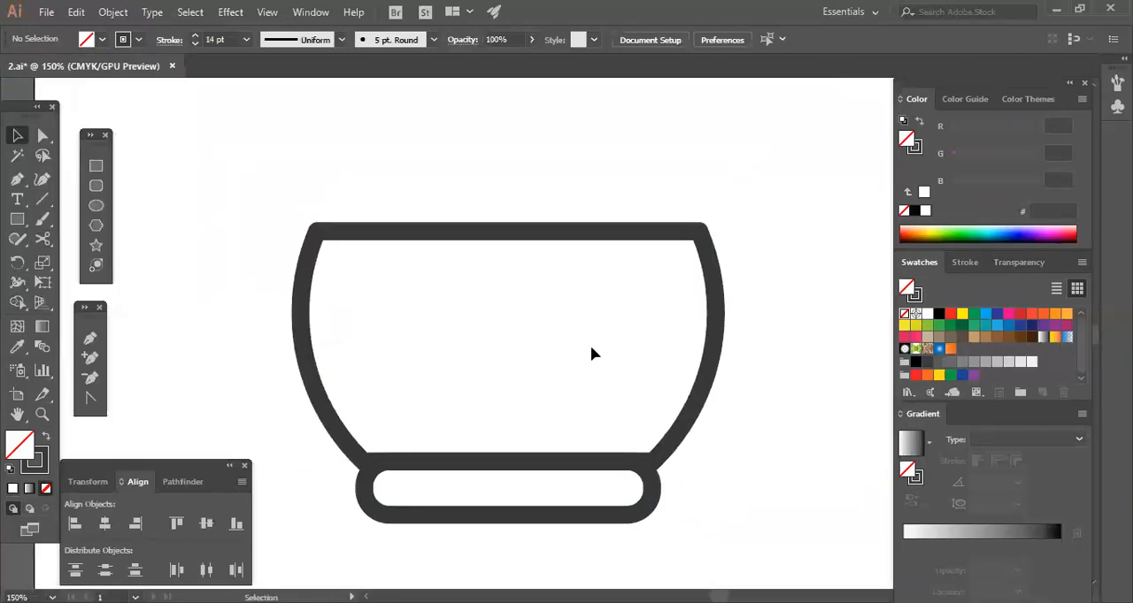
drag(352, 153, 539, 279)
drag(278, 182, 741, 483)
click(740, 483)
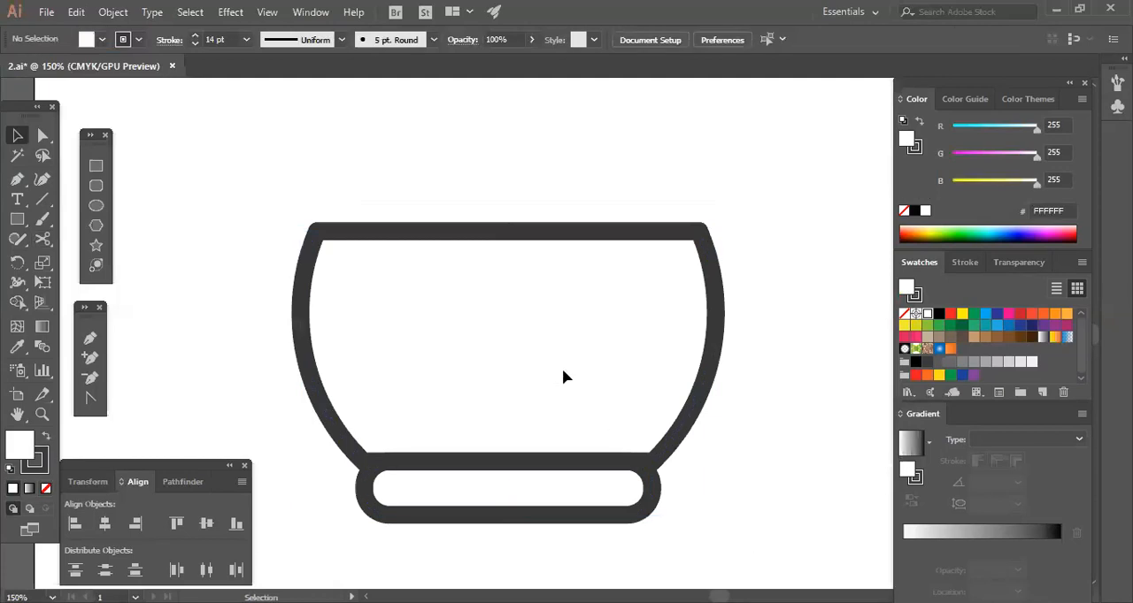
drag(268, 191, 746, 496)
click(746, 496)
key(ctrl+minus)
key(ctrl+minus)
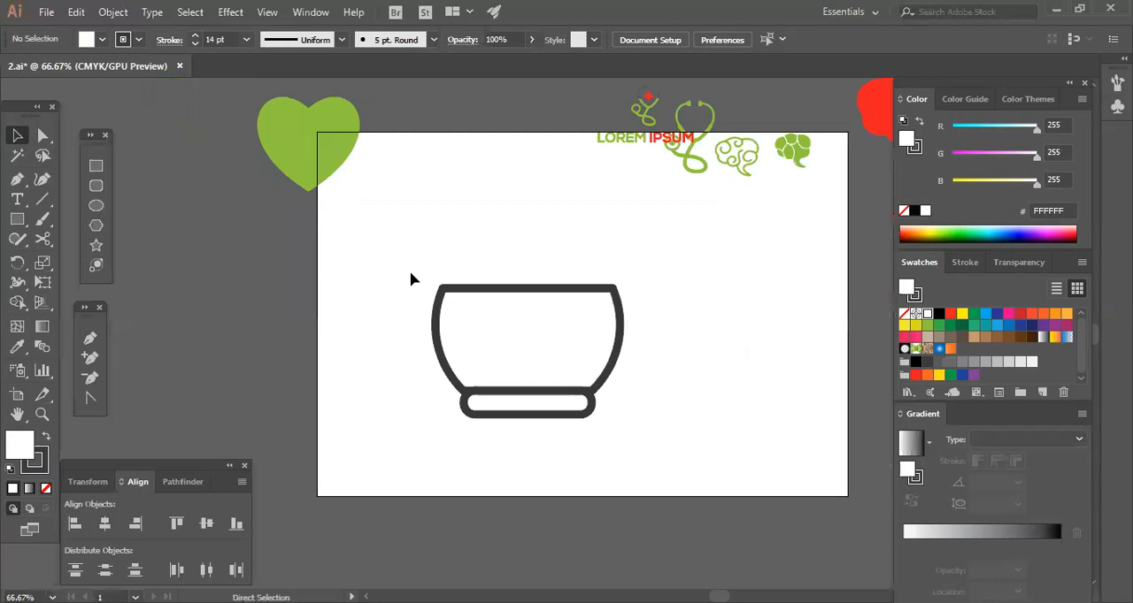
click(46, 435)
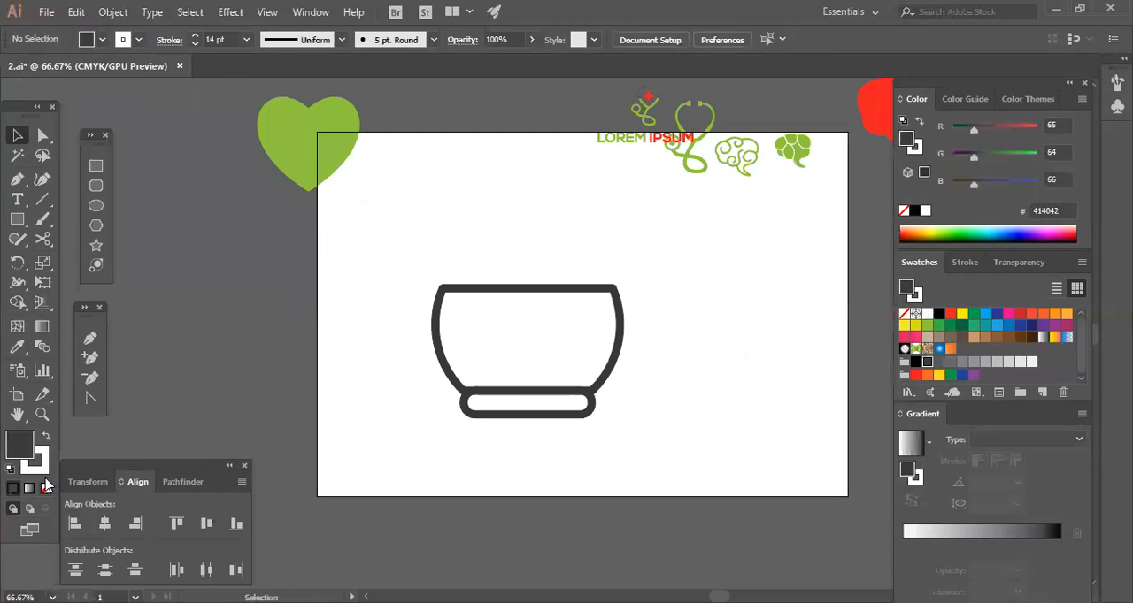
drag(377, 242, 672, 454)
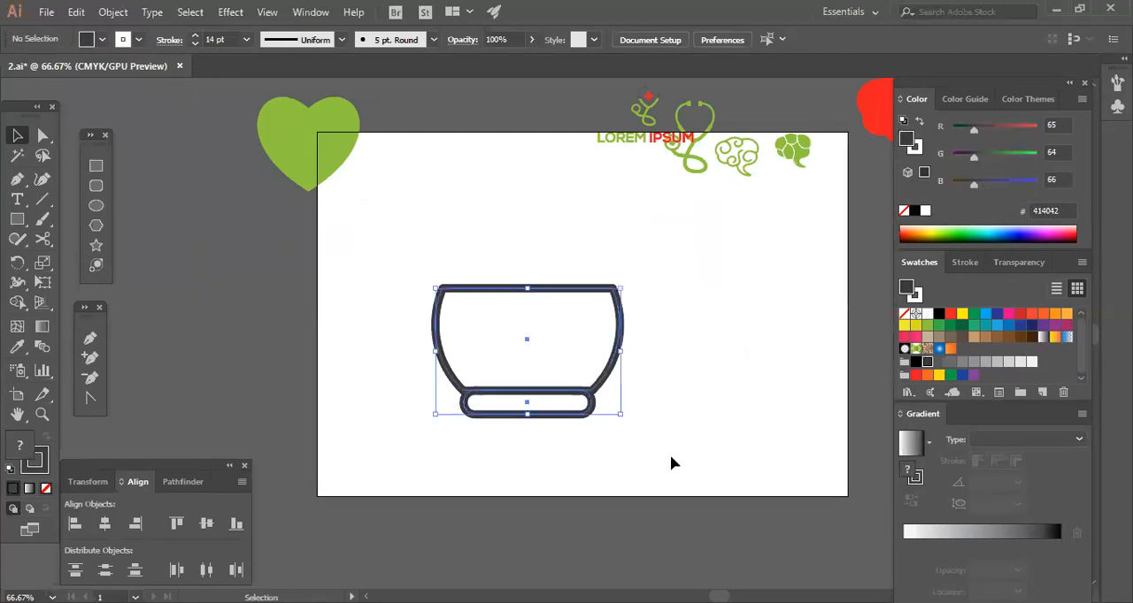
click(412, 404)
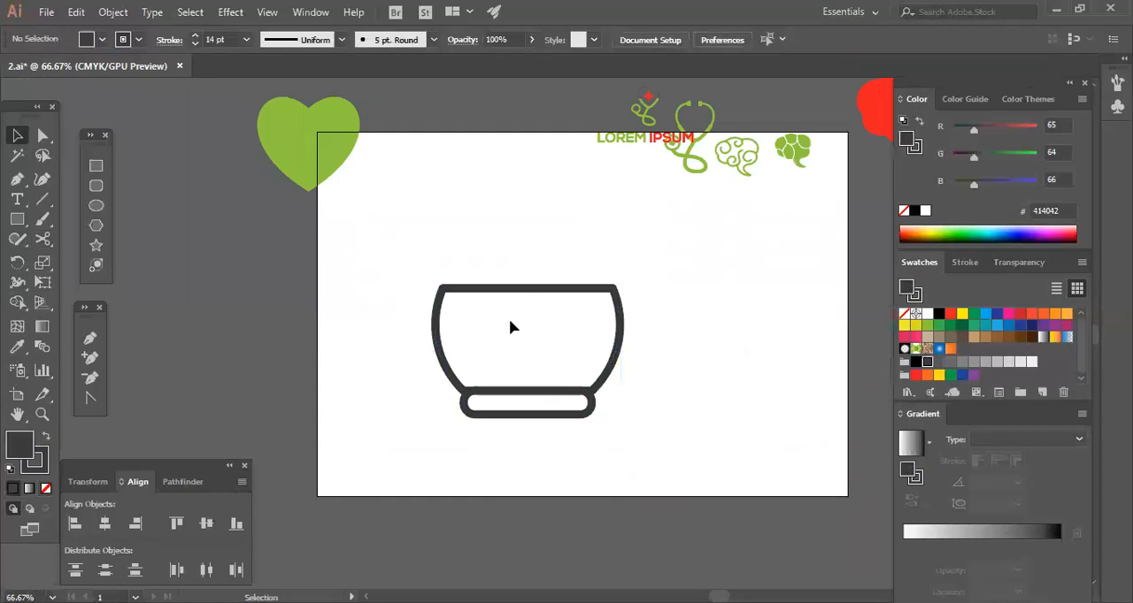
drag(650, 407, 711, 431)
click(503, 257)
Start a Pen shape with a slanted edge from above the bowl's upper right corner into the bowl, using a dark grey fill and no stroke.
key(ctrl+plus)
key(ctrl+plus)
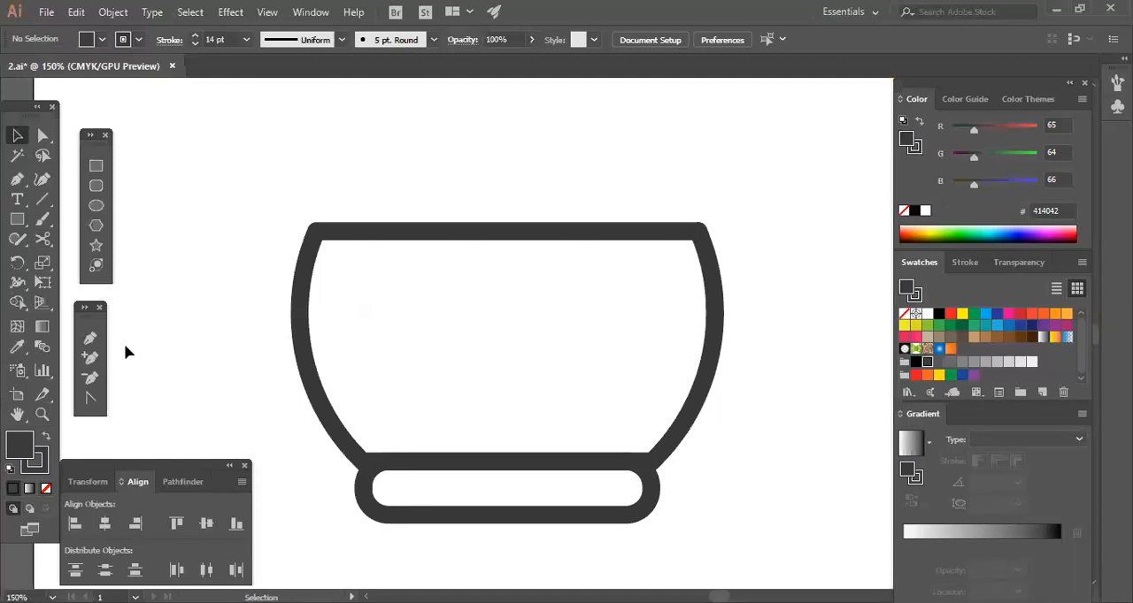
click(89, 338)
scroll(670, 202, up, 1)
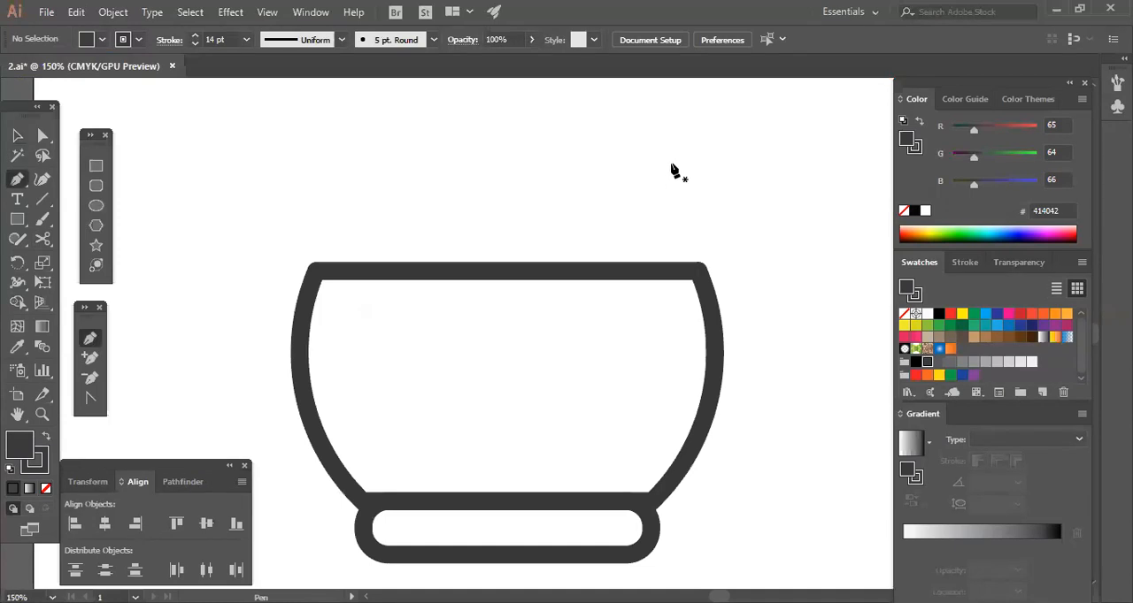
scroll(602, 301, up, 2)
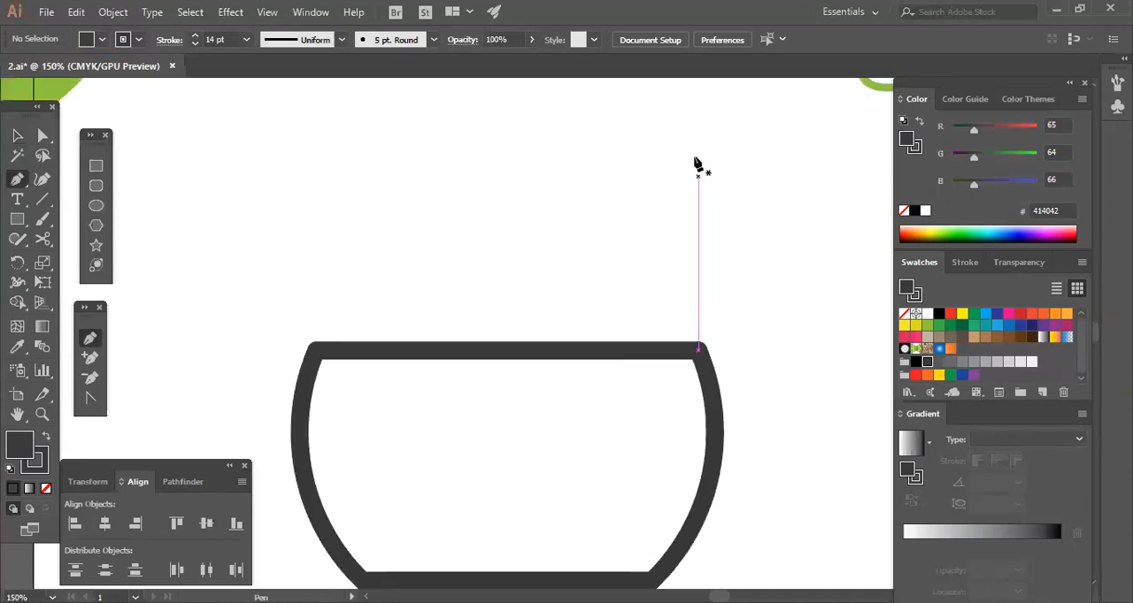
click(697, 139)
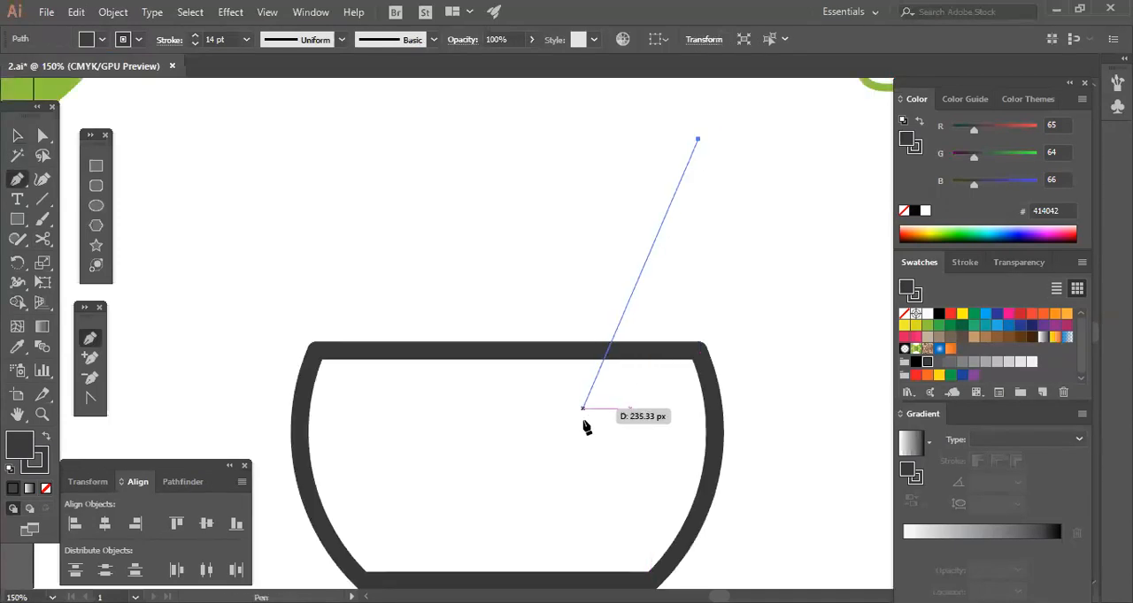
click(584, 421)
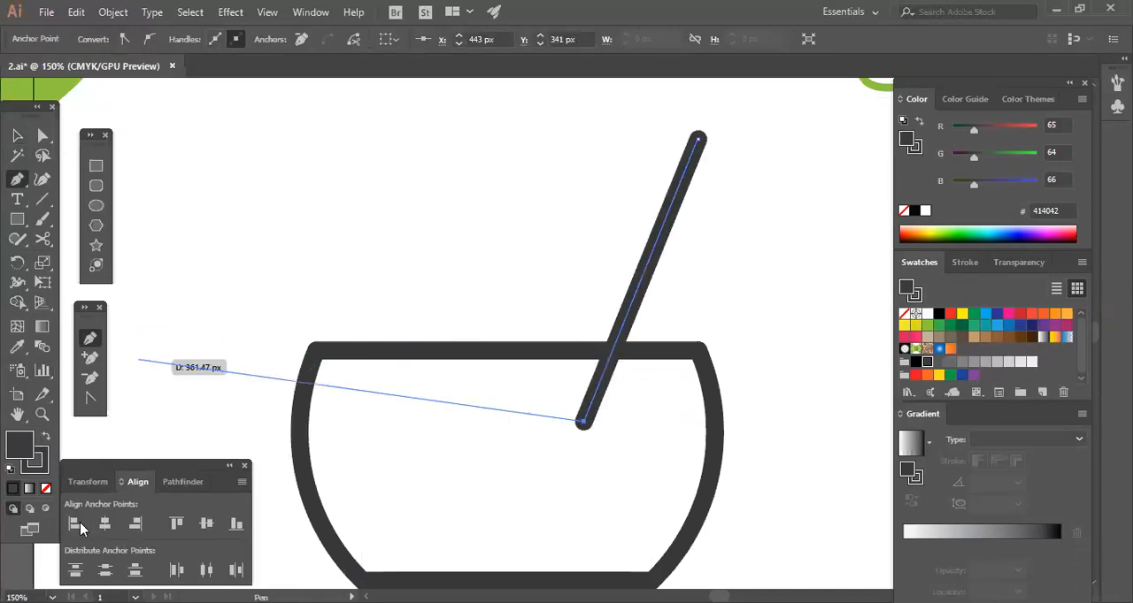
click(46, 488)
key(x)
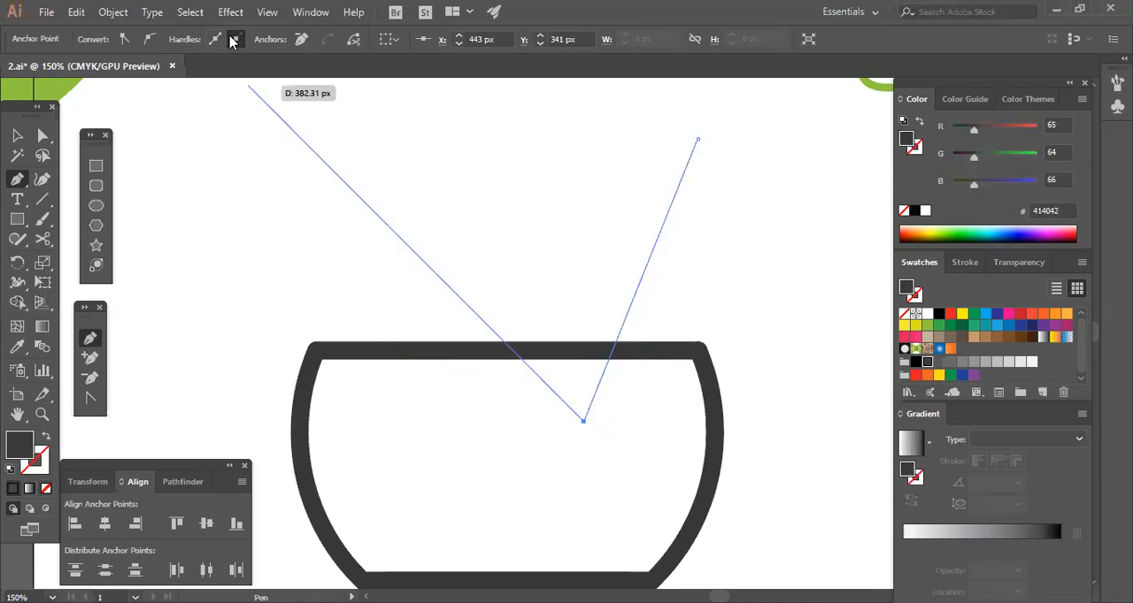
click(556, 424)
scroll(619, 298, up, 3)
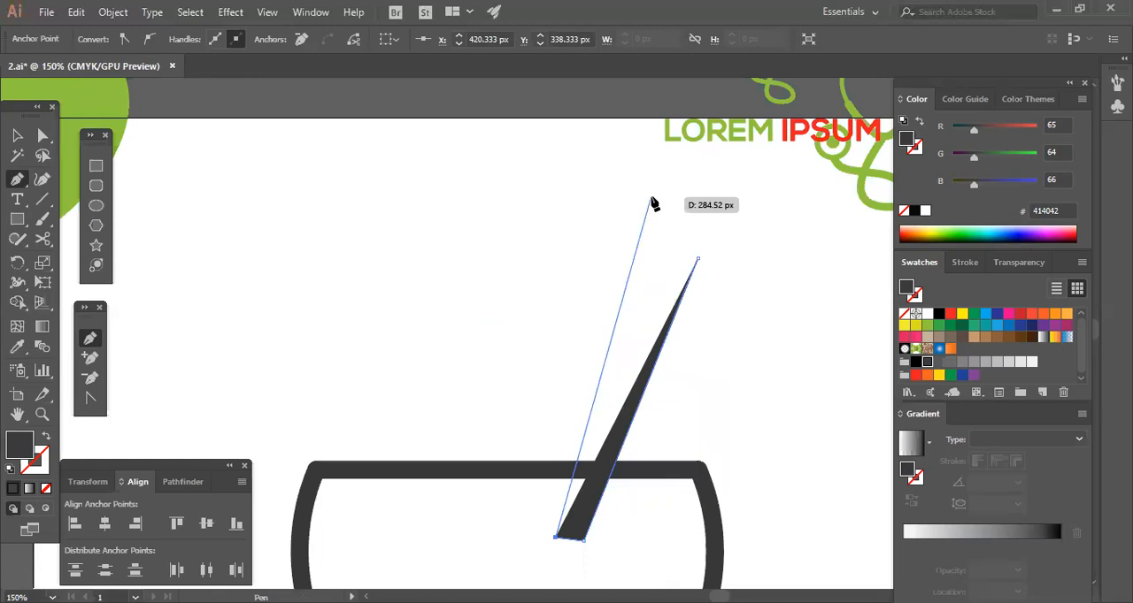
key(ctrl)
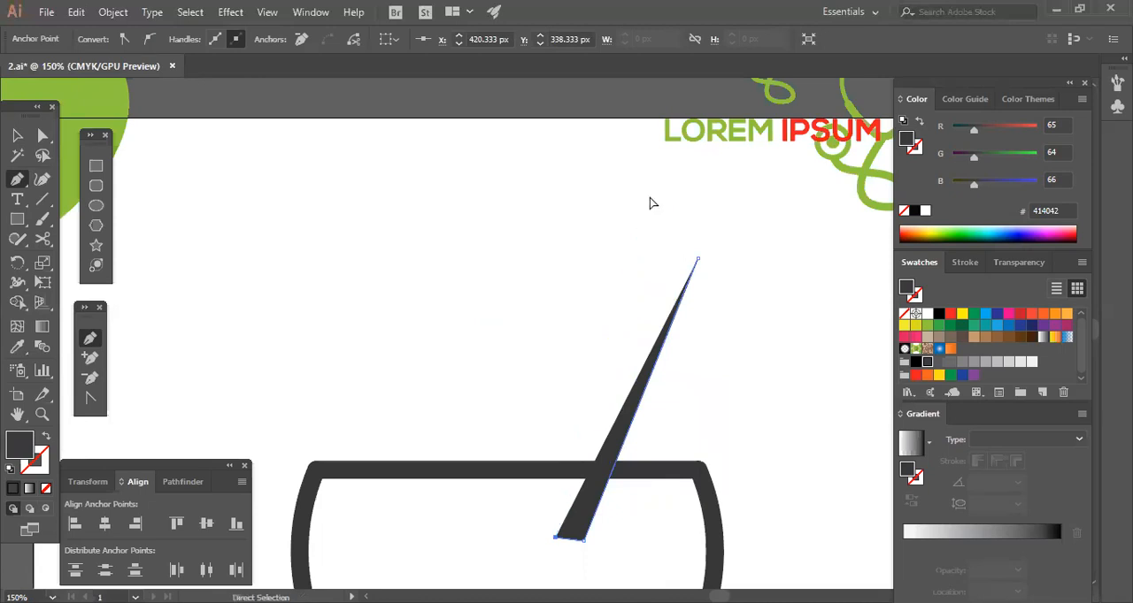
key(ctrl+z)
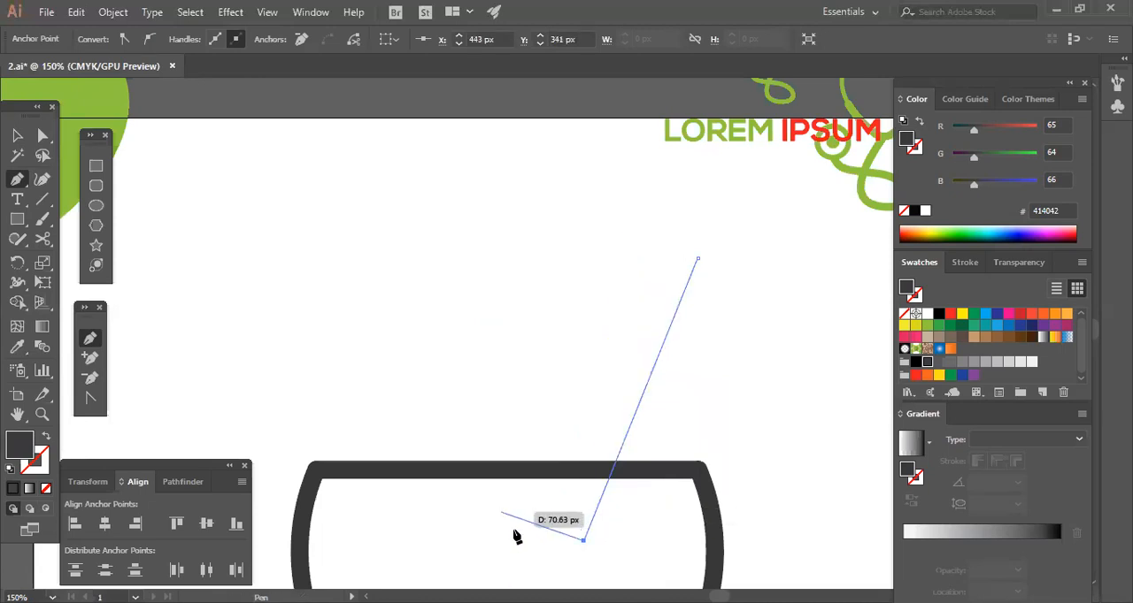
Complete the slanted shape as a closed four-sided pestle with a wide lower end and a narrow upper end.
click(516, 526)
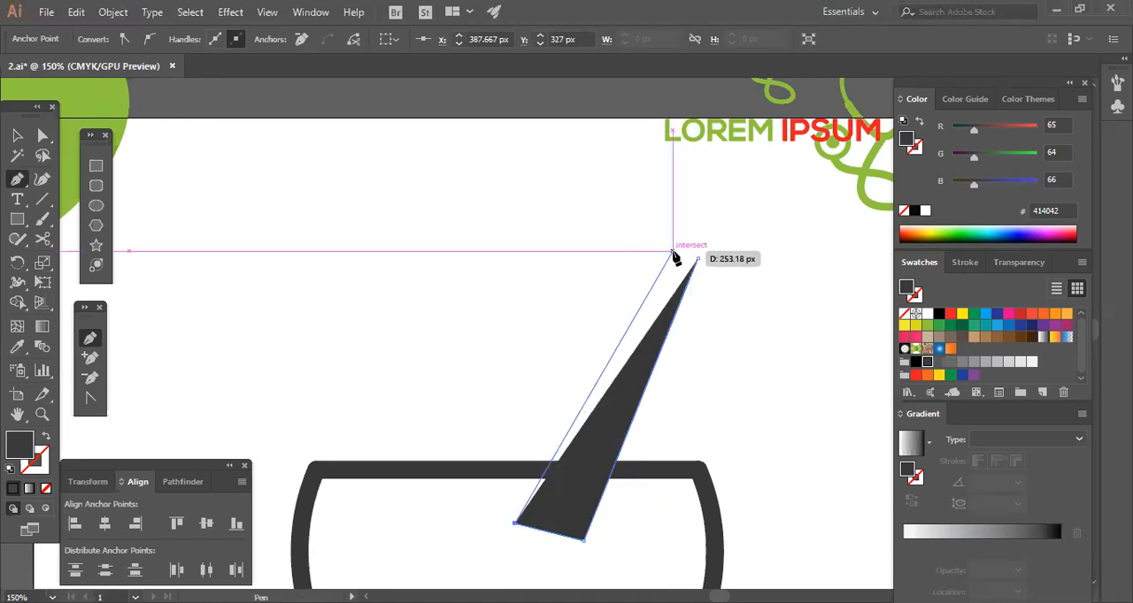
click(673, 252)
click(698, 258)
click(17, 134)
click(664, 357)
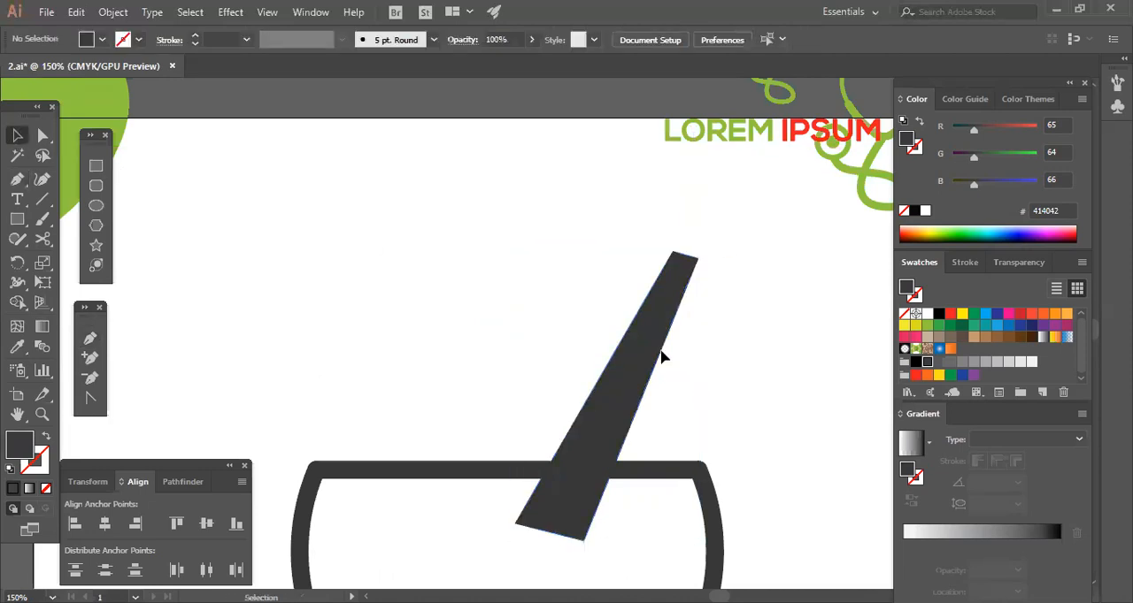
Draw a narrow Pen triangle inside the pestle, pointing to its upper end, and fill it white.
drag(421, 263, 393, 213)
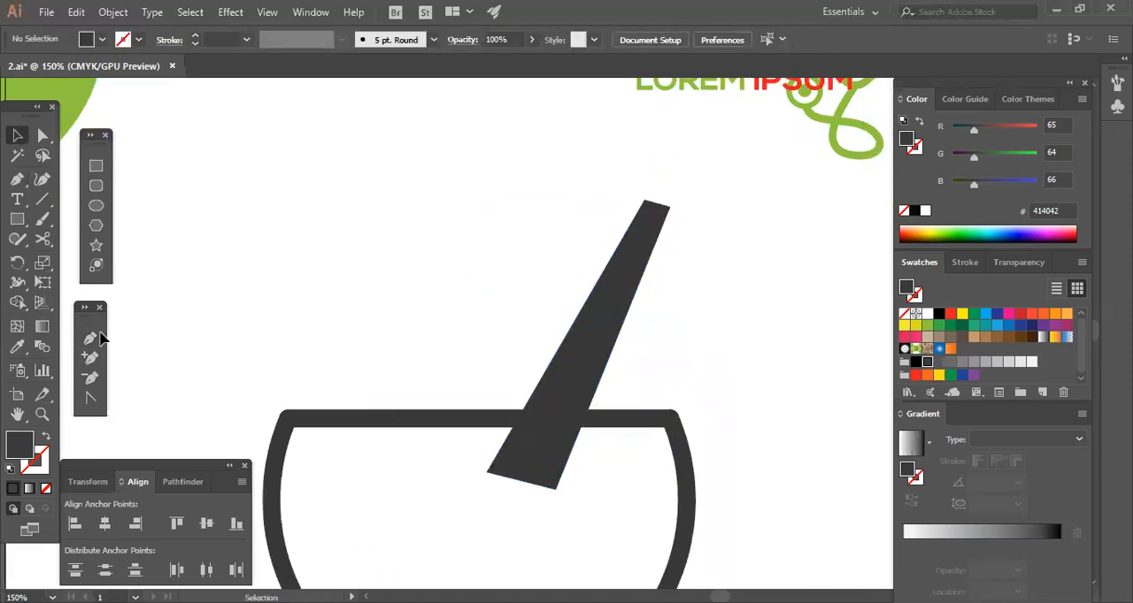
key(p)
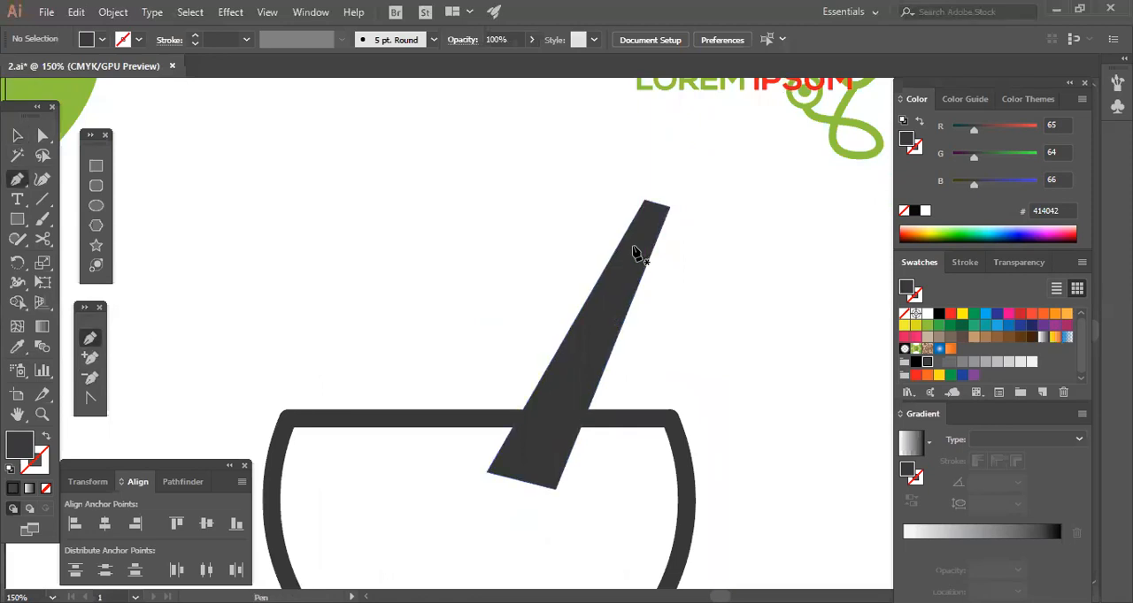
click(635, 246)
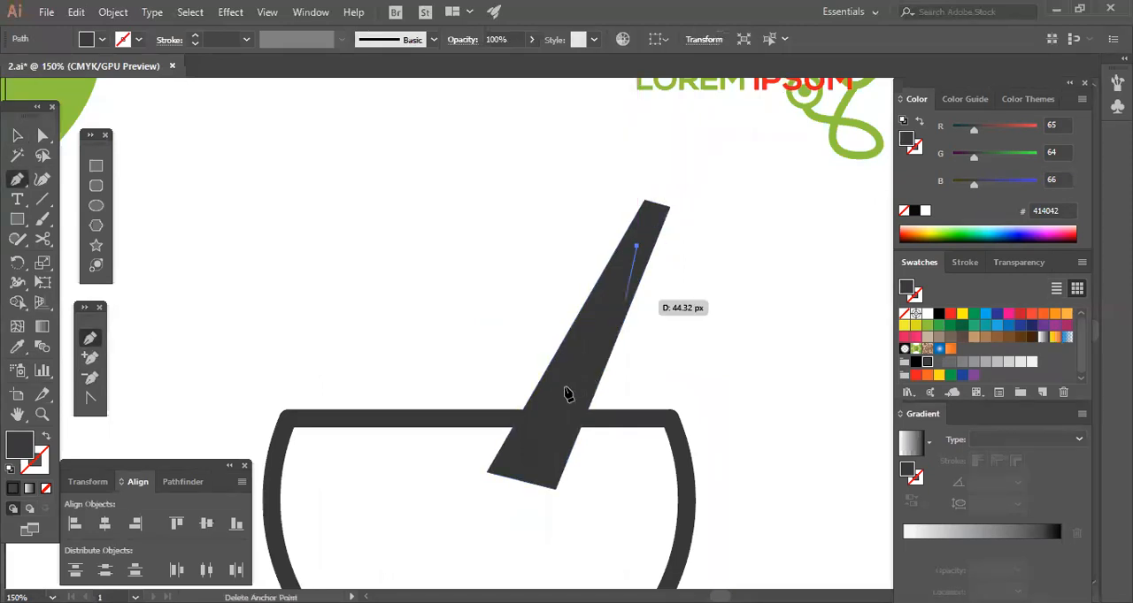
click(540, 455)
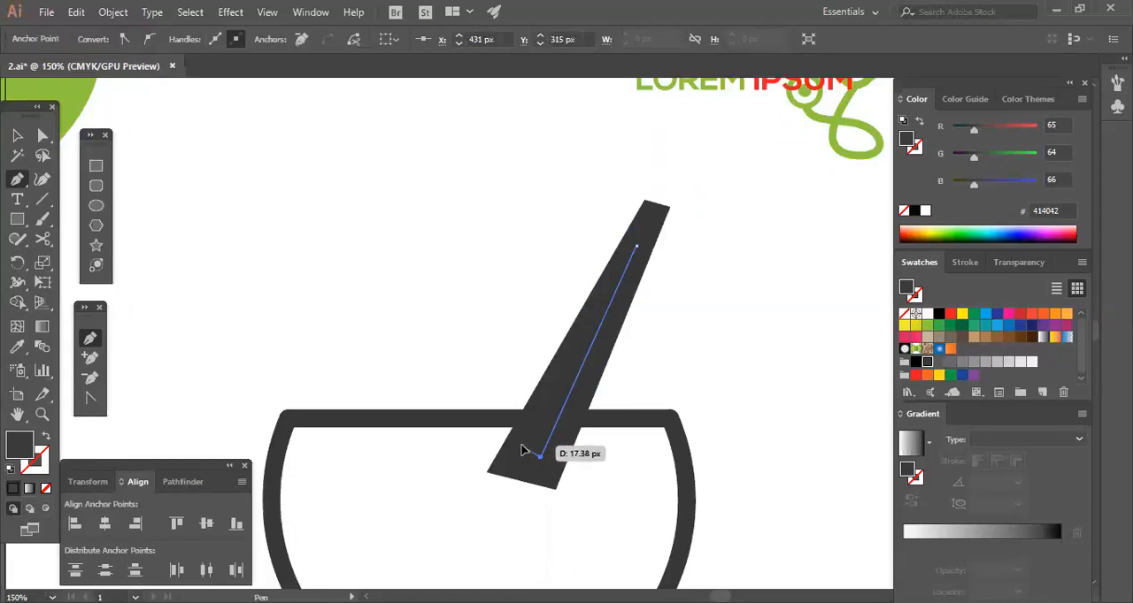
click(522, 453)
click(636, 246)
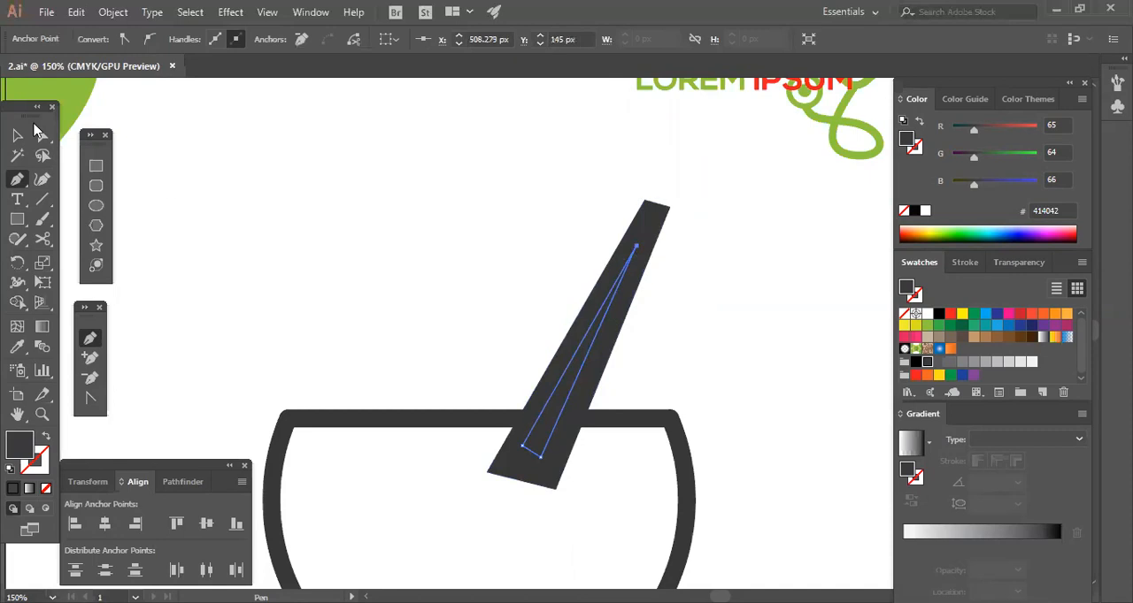
click(17, 134)
click(927, 314)
click(727, 344)
drag(693, 344, 721, 344)
Draw a dark grey circle of about 56 px without a stroke, centred on the pestle's narrow upper end.
click(43, 136)
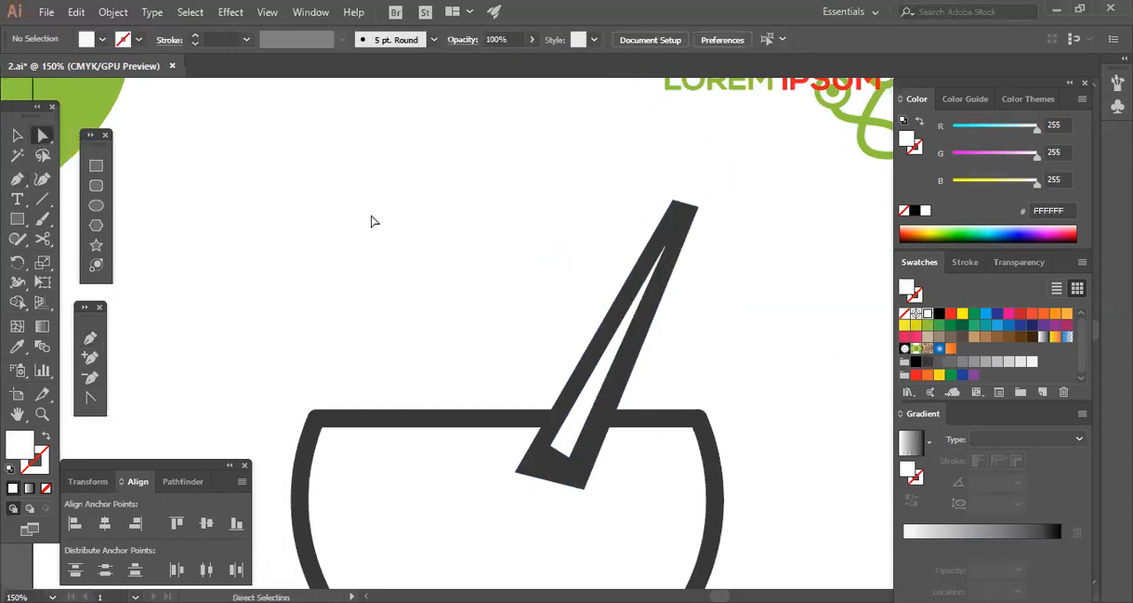
click(96, 206)
drag(687, 203, 722, 212)
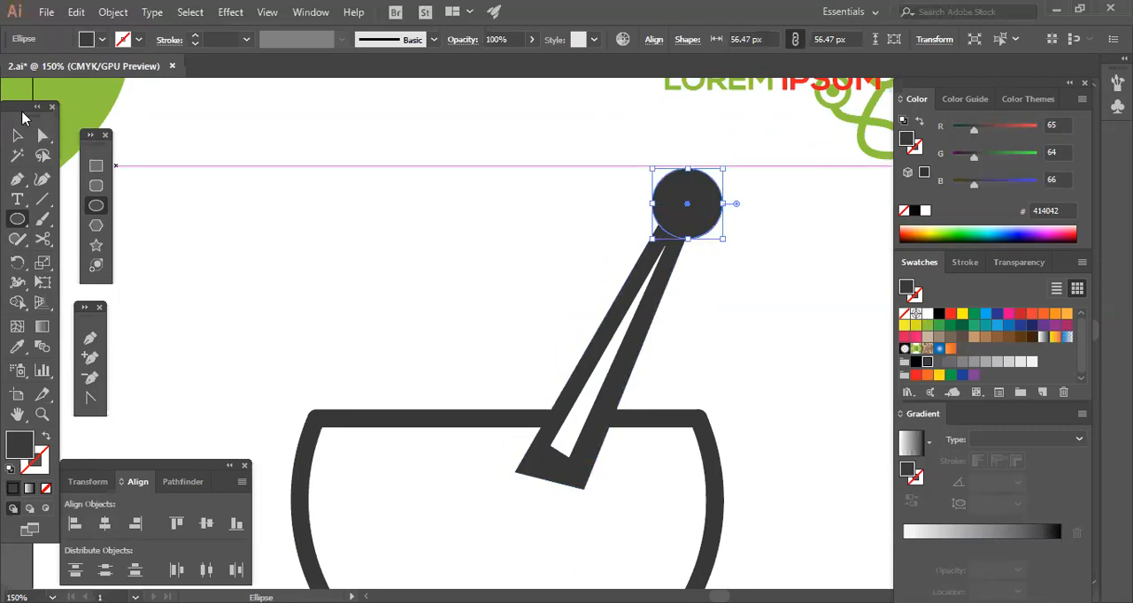
click(18, 135)
click(753, 317)
scroll(757, 322, right, 2)
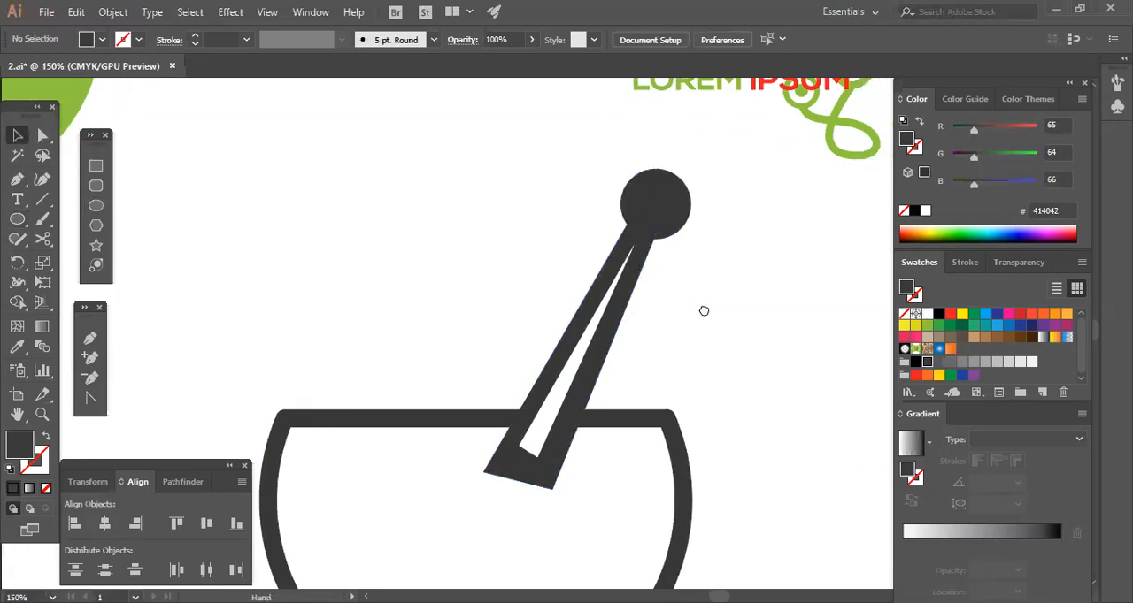
click(42, 135)
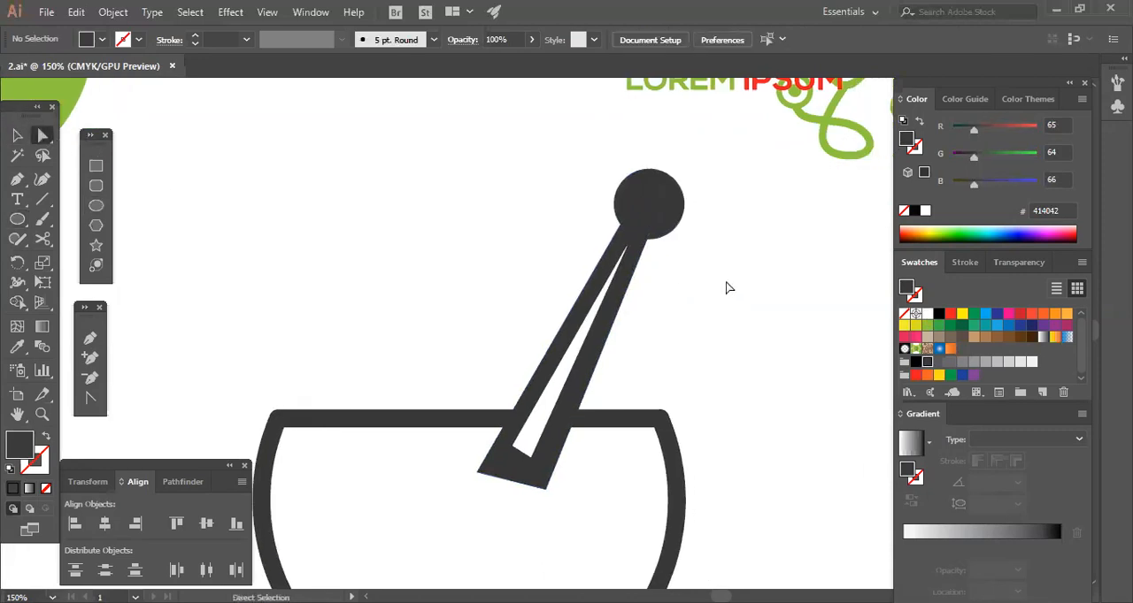
Move the white triangle's upper point up by about 9 px to meet the lower edge of the pestle's round knob.
drag(630, 249, 631, 239)
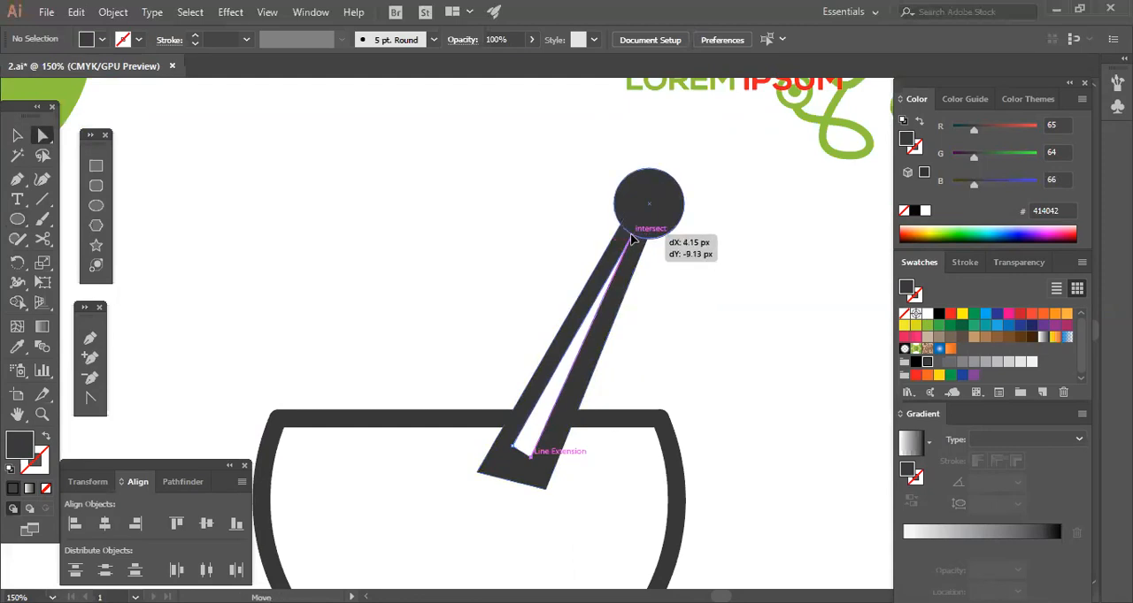
click(761, 310)
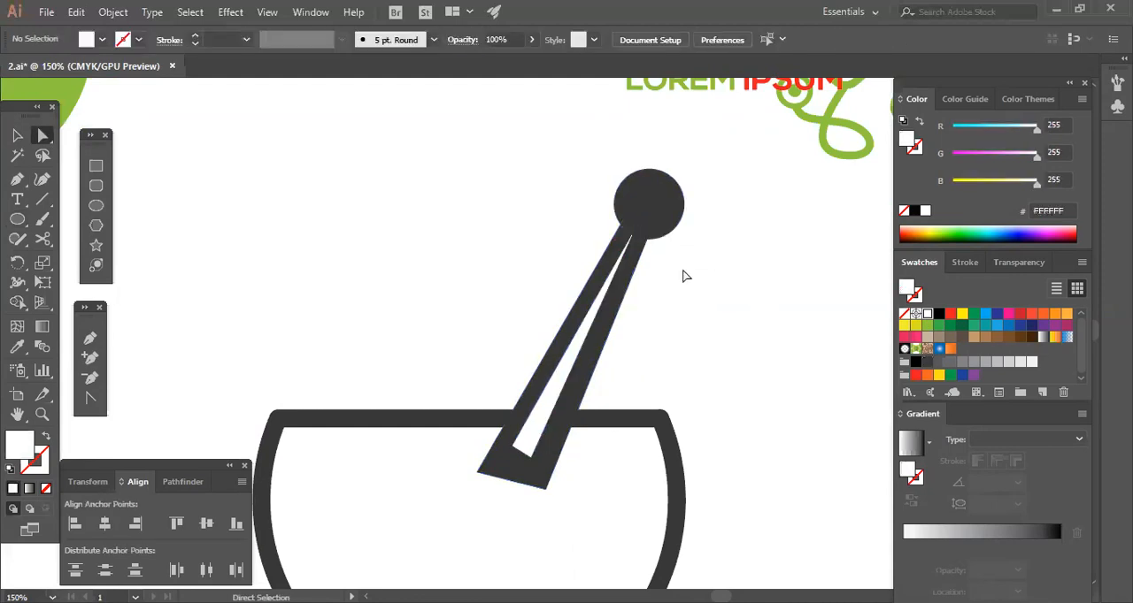
click(631, 238)
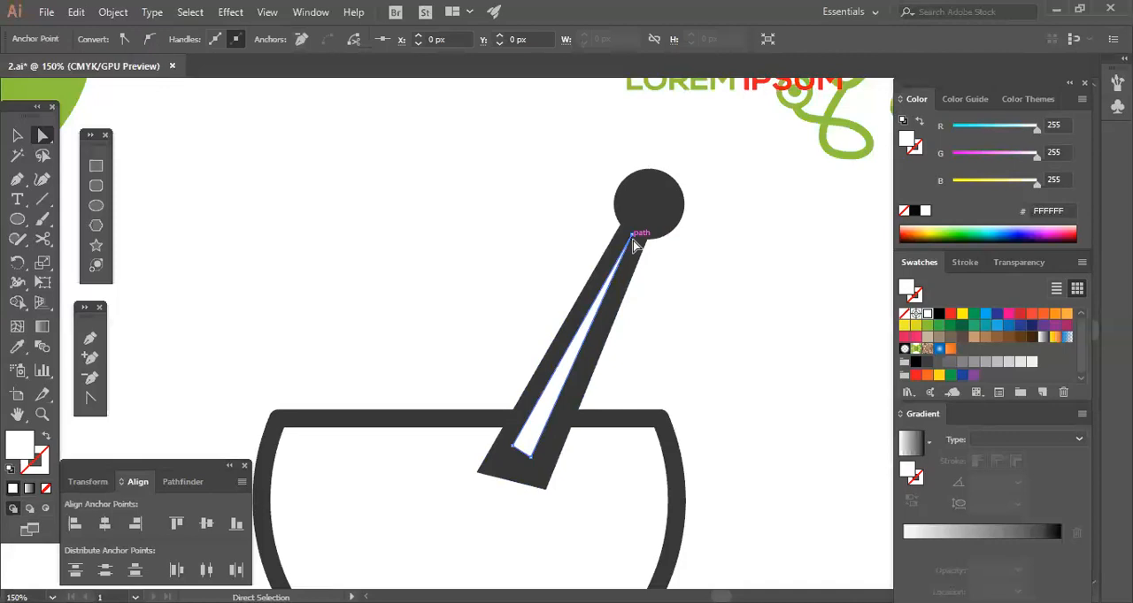
click(631, 237)
click(703, 257)
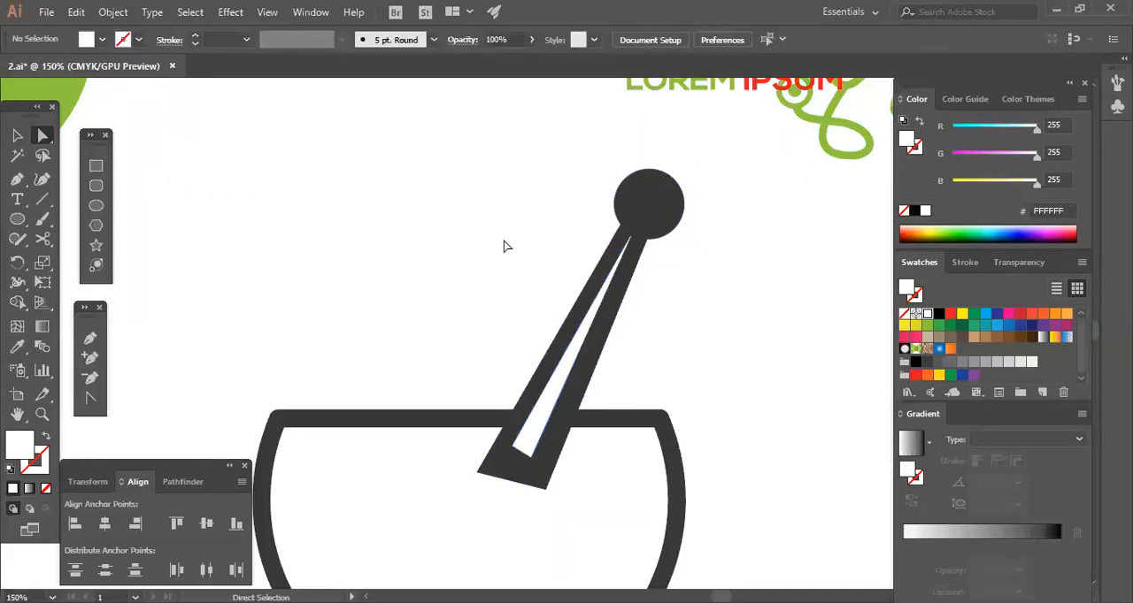
Flatten the circle on the pestle's upper end into an ellipse about 50 px high.
click(669, 206)
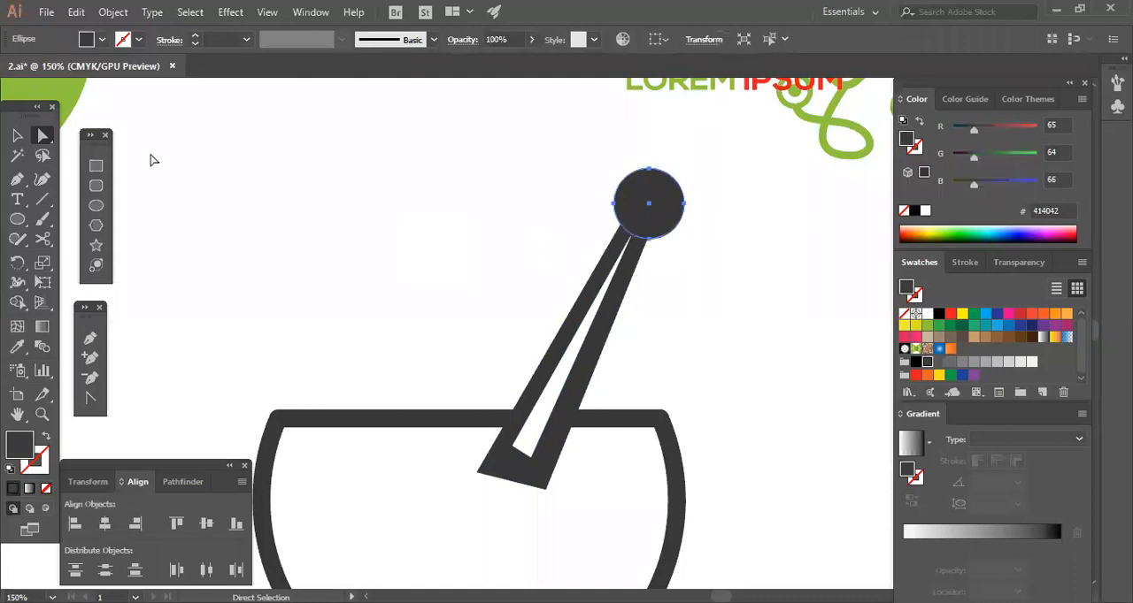
click(17, 134)
click(715, 213)
click(652, 188)
drag(649, 168, 698, 176)
click(753, 239)
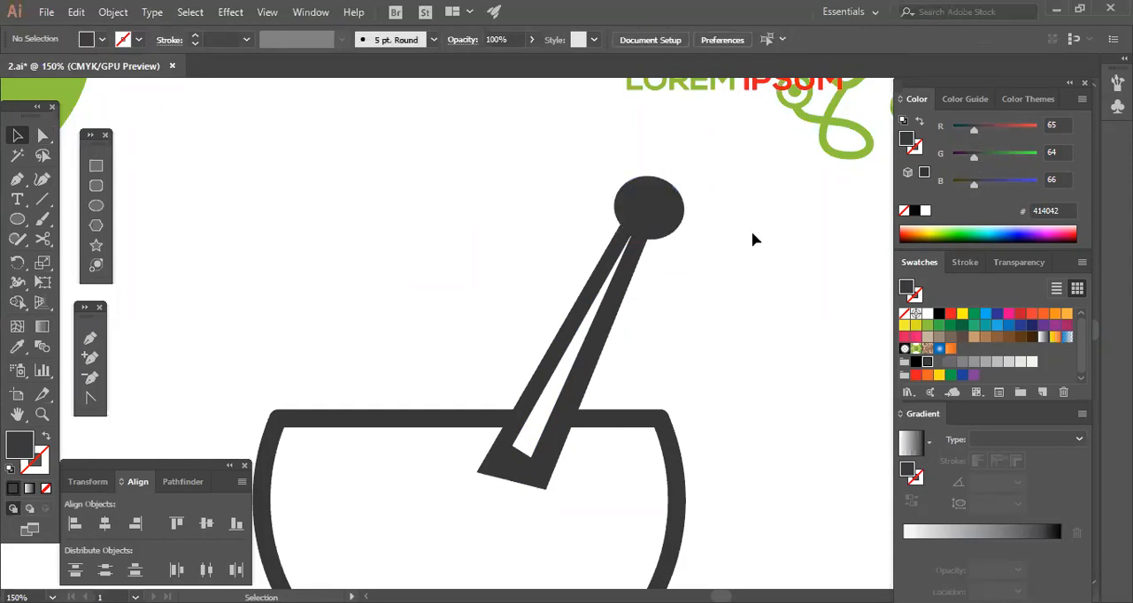
Rotate the flattened knob to follow the pestle's slant and re-centre it on the pestle's upper end.
click(641, 205)
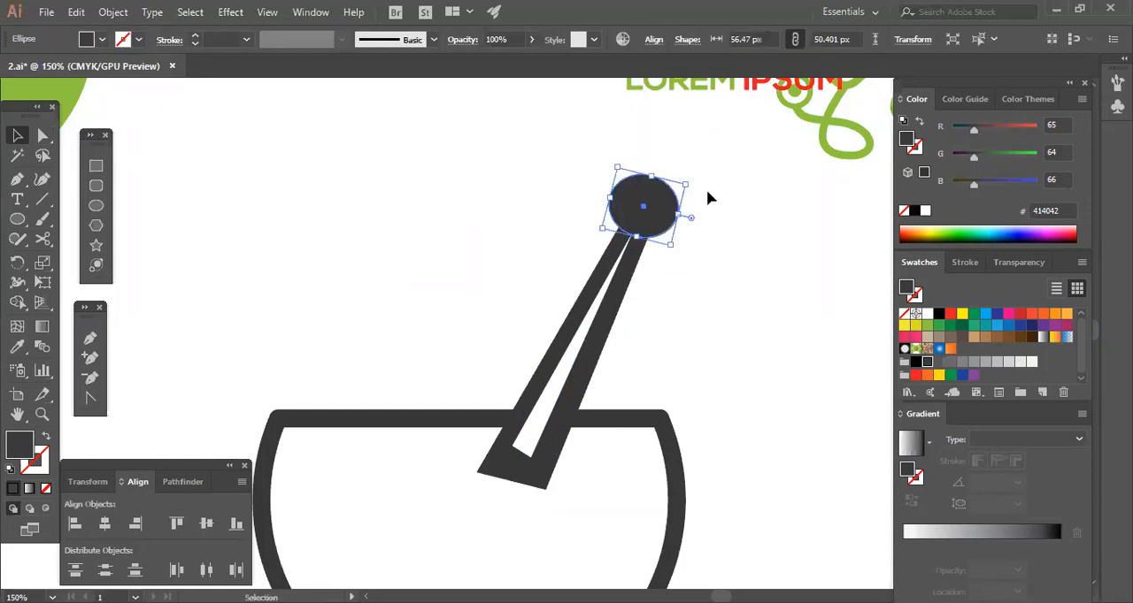
drag(699, 191, 738, 222)
click(682, 227)
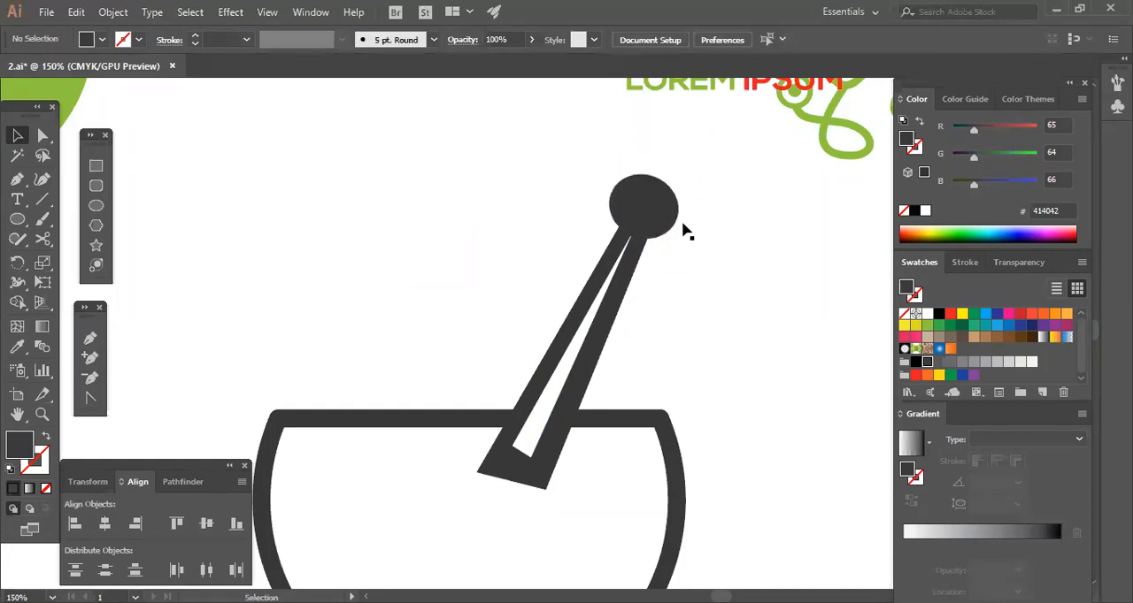
drag(655, 221, 661, 221)
click(746, 266)
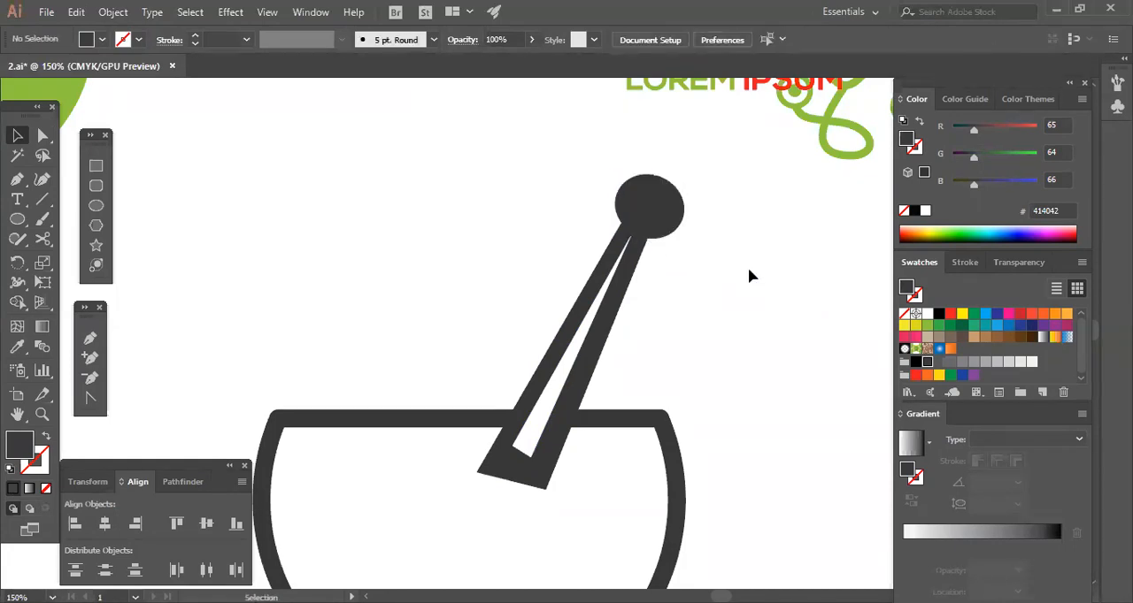
click(676, 225)
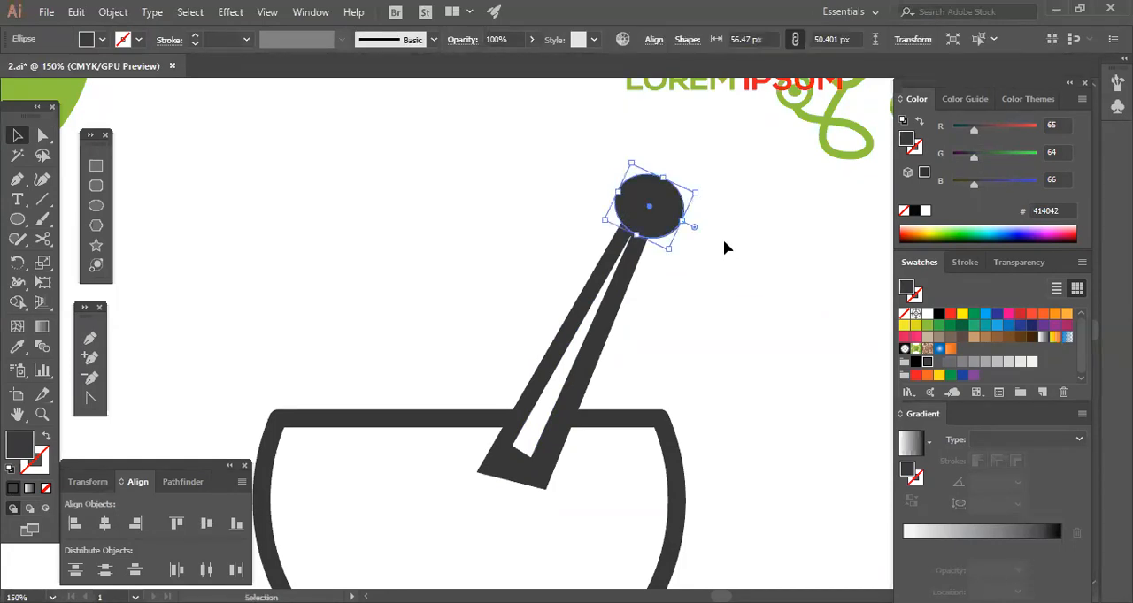
click(724, 241)
Send the whole pestle, including its knob and white triangle, to the back behind the bowl.
key(ctrl+minus)
key(ctrl+minus)
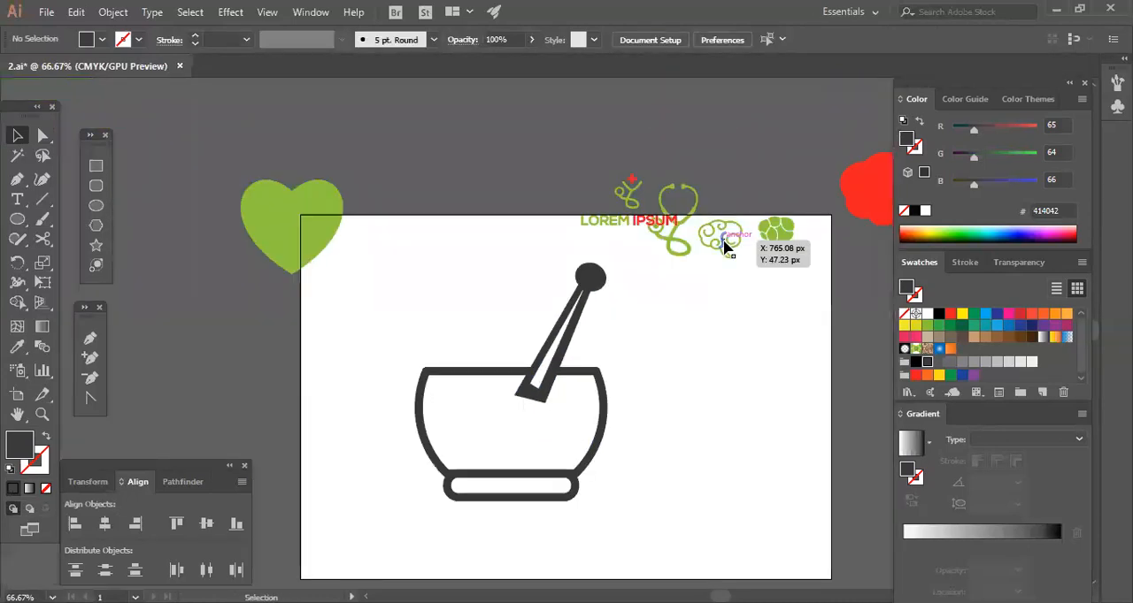
drag(607, 293, 640, 335)
click(640, 335)
drag(522, 258, 576, 312)
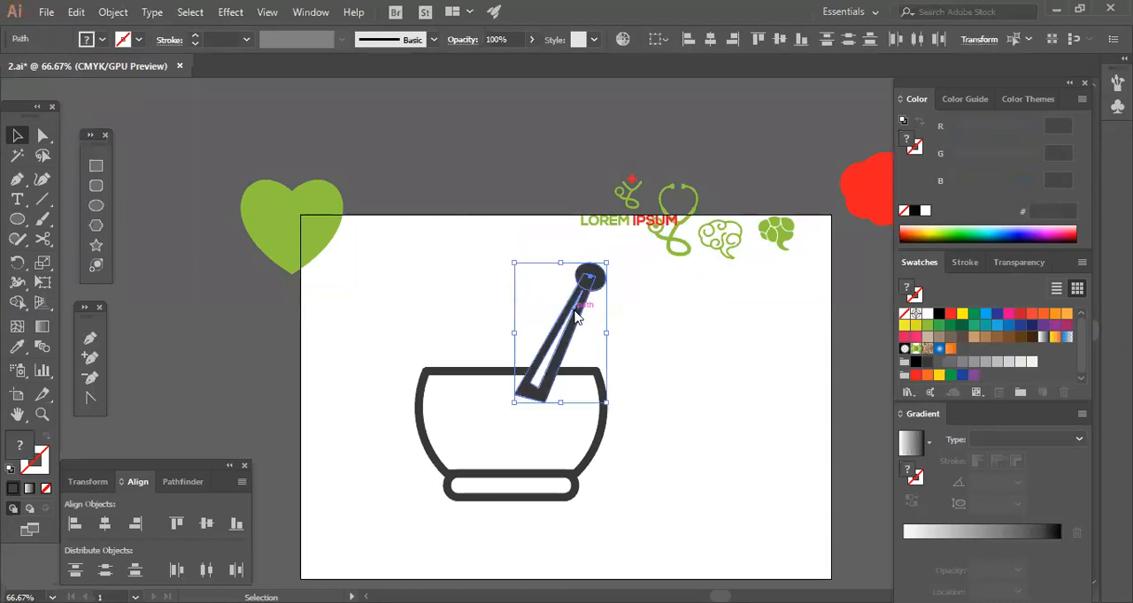
right_click(576, 313)
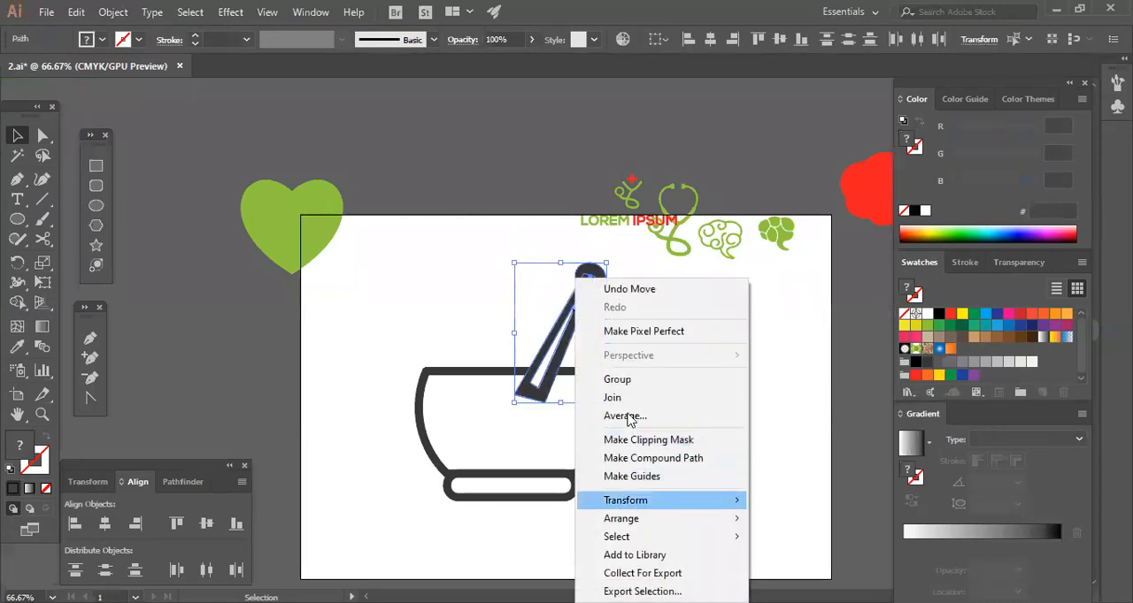
mouse_move(623, 529)
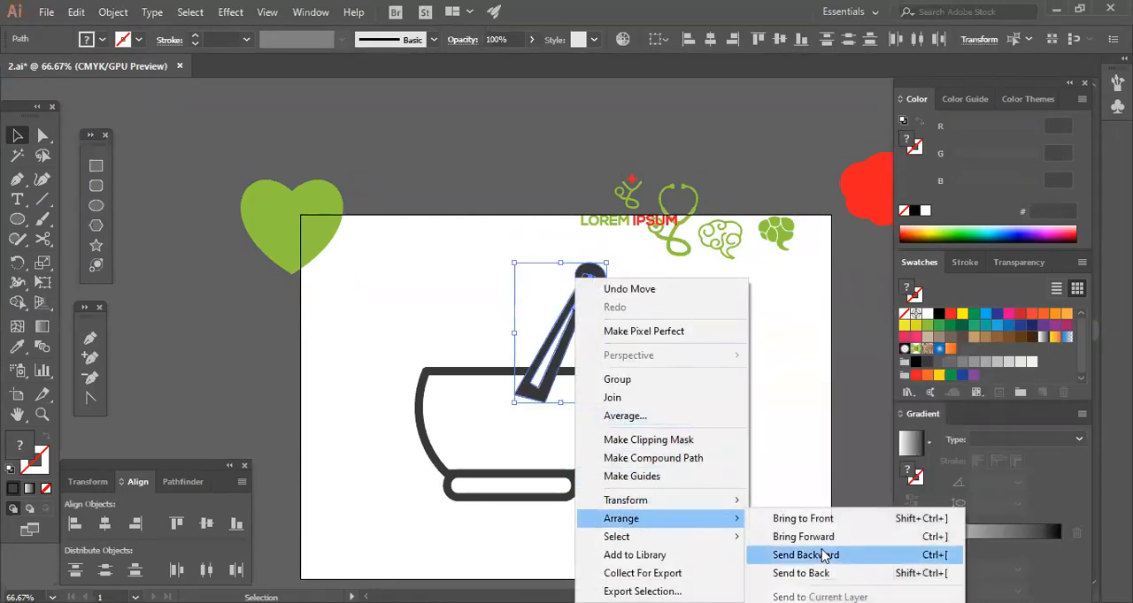
click(801, 573)
click(767, 451)
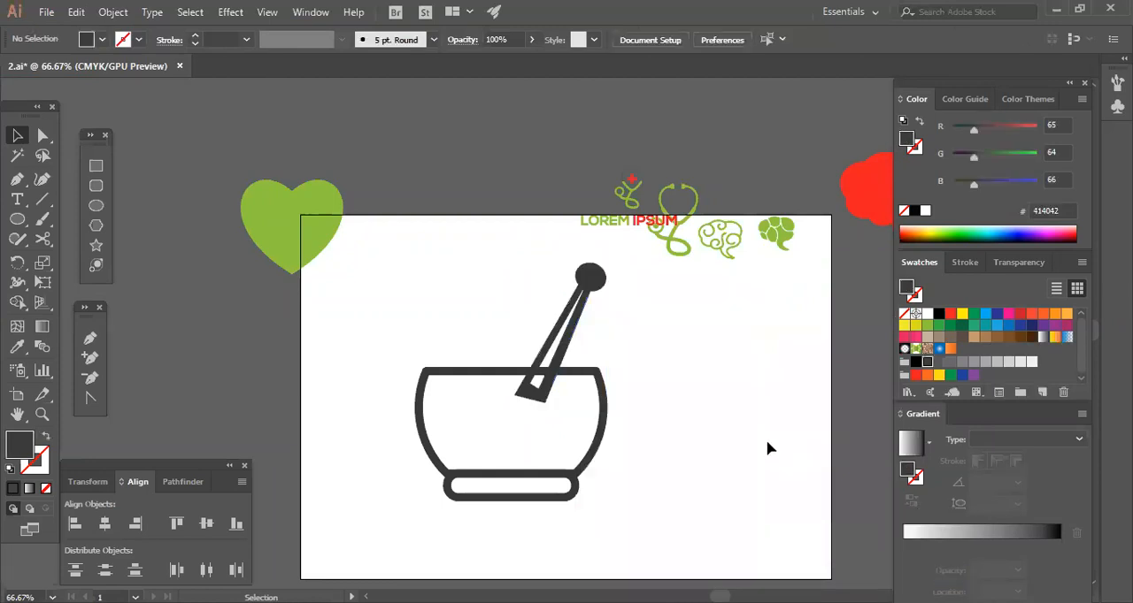
Draw a white rectangle without a stroke across the bowl's upper rim, covering the pestle's lower end.
key(ctrl+plus)
key(ctrl+plus)
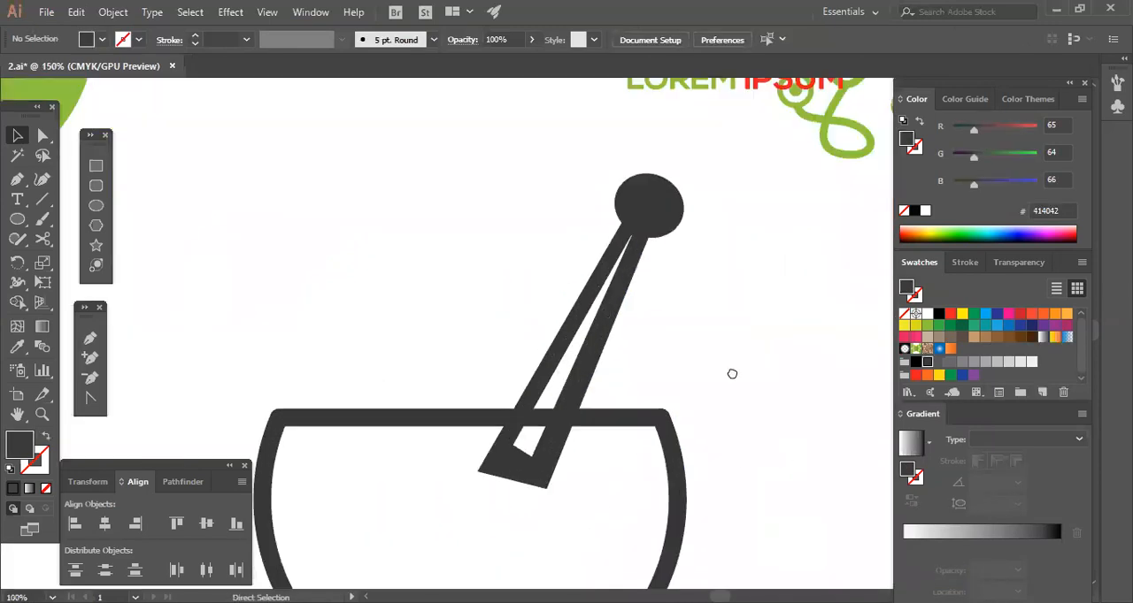
scroll(619, 350, down, 3)
key(m)
drag(452, 290, 635, 385)
click(17, 135)
click(624, 357)
click(916, 315)
click(927, 315)
click(821, 394)
click(621, 368)
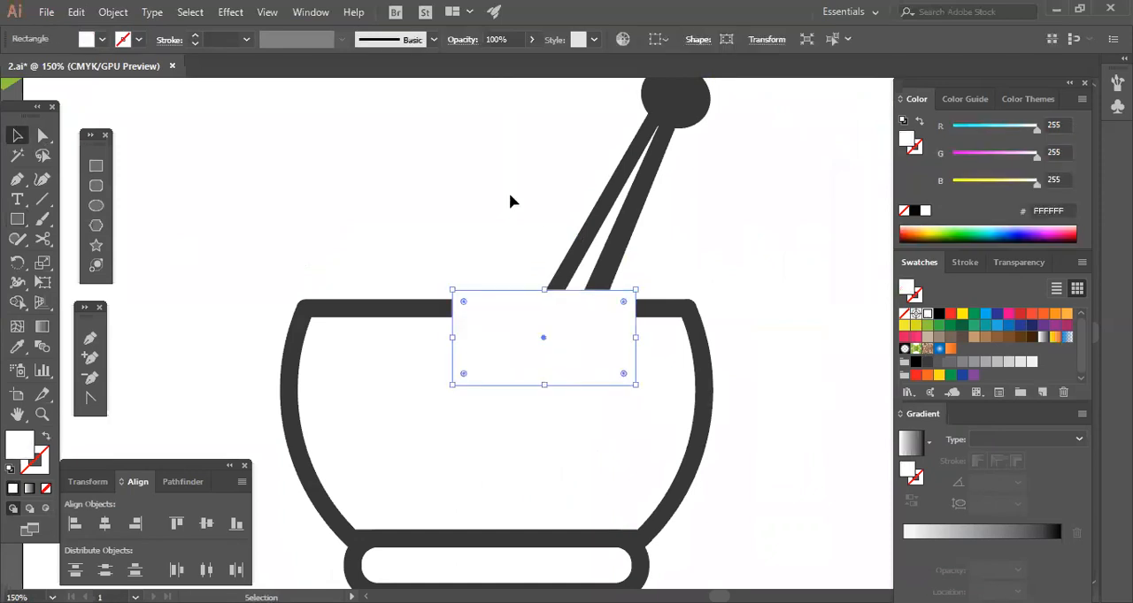
Send the white rectangle and the pestle to the back so the bowl's rim lies in front of them.
drag(613, 287, 631, 292)
click(672, 160)
drag(501, 215, 600, 295)
right_click(600, 281)
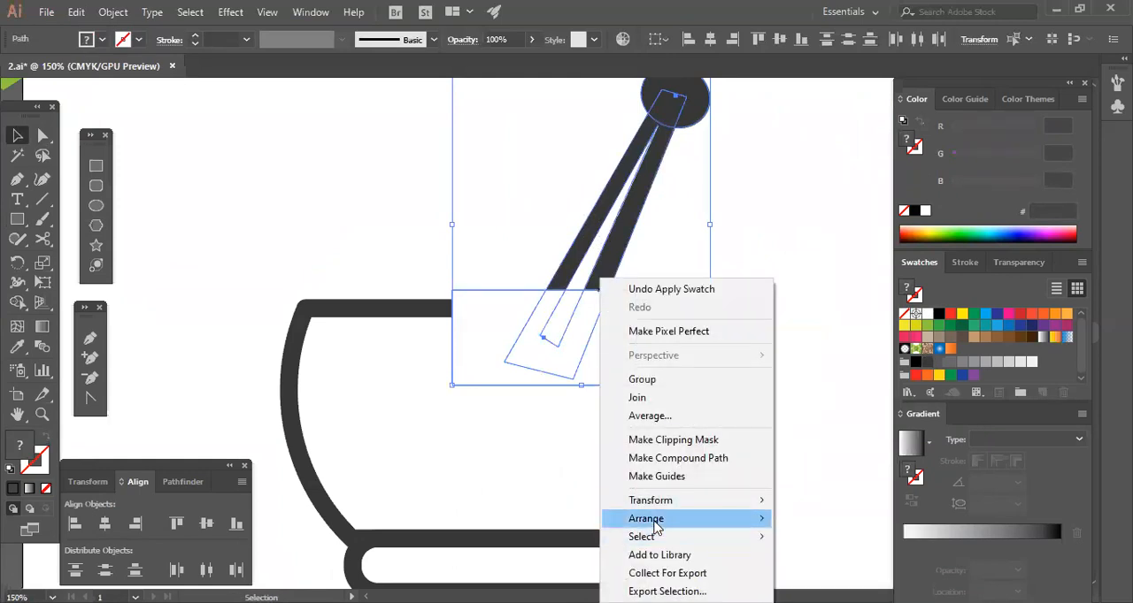
mouse_move(767, 522)
click(832, 575)
click(779, 437)
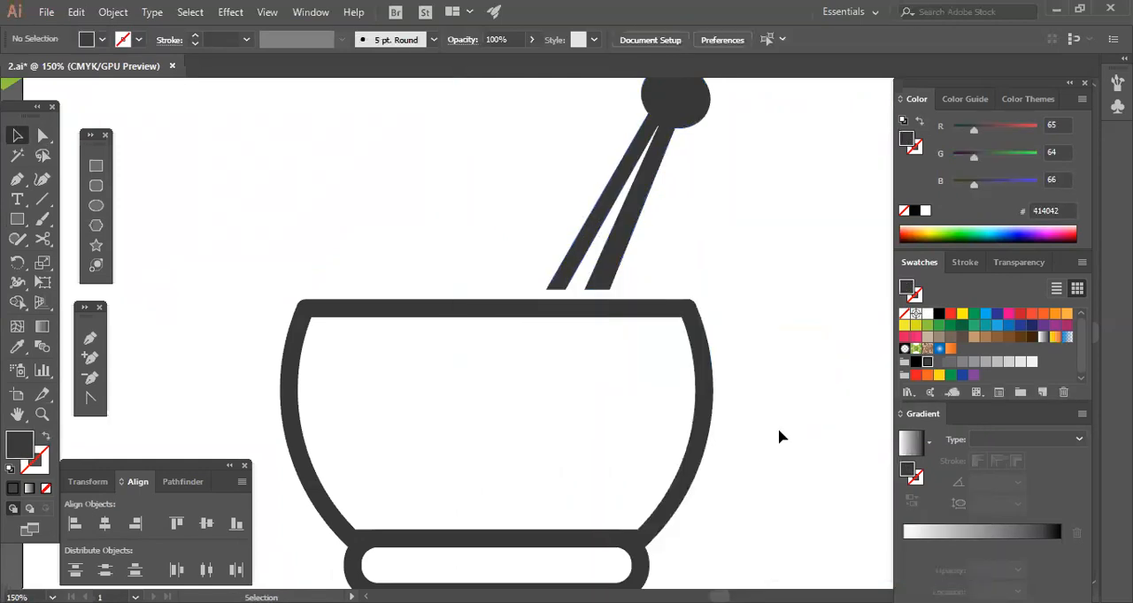
key(ctrl+minus)
key(ctrl+minus)
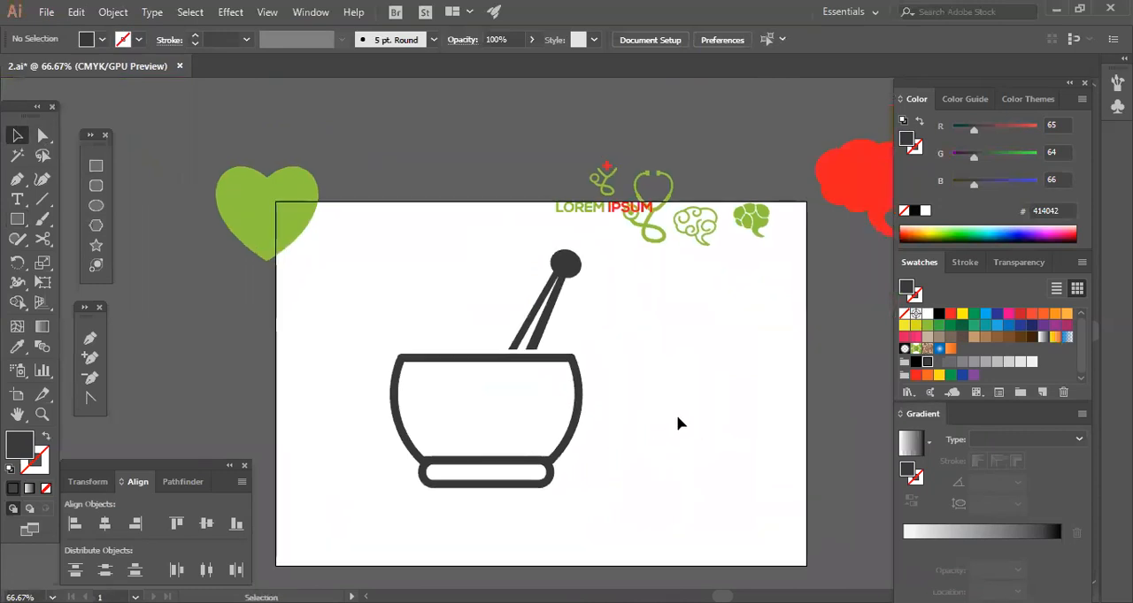
Widen the pestle by moving its lower left anchor point about 16 px left and 3 px down.
click(42, 136)
click(489, 381)
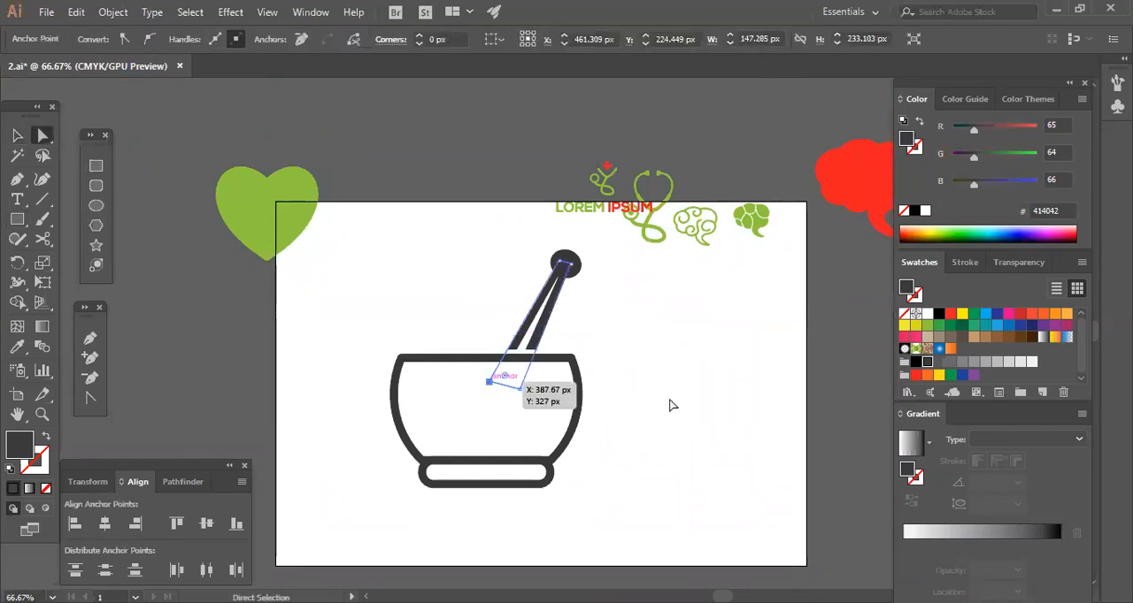
click(667, 400)
click(493, 394)
drag(490, 388, 481, 387)
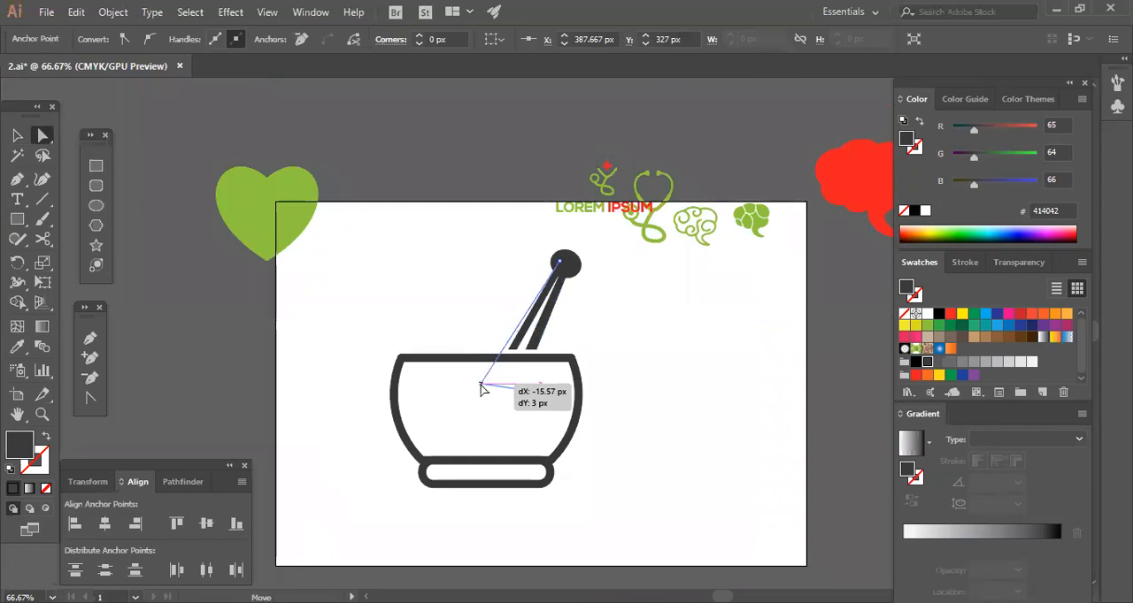
click(705, 450)
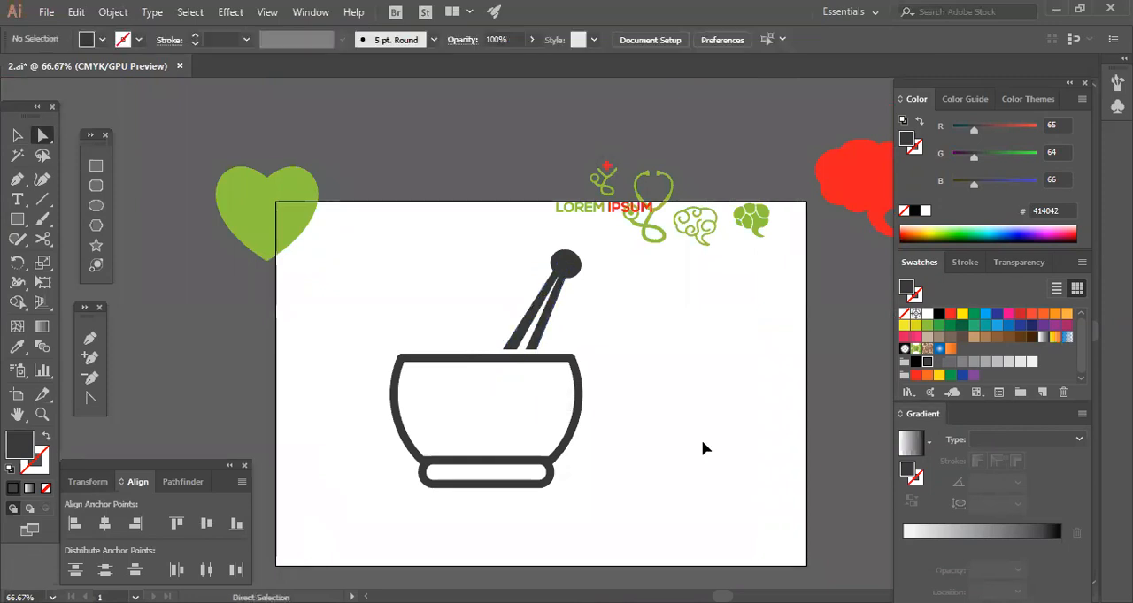
Nudge the white triangle's upper point slightly down and left, just below the pestle's knob.
key(ctrl+equal)
key(ctrl+equal)
key(ctrl+equal)
drag(710, 379, 725, 427)
drag(602, 220, 602, 220)
click(696, 328)
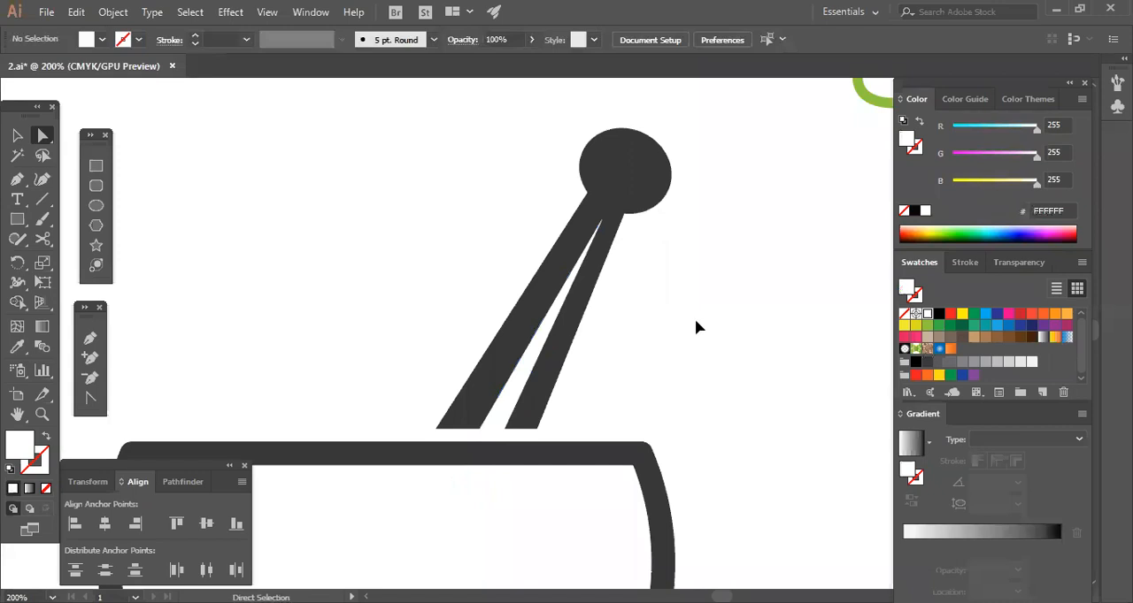
key(ctrl+minus)
key(ctrl+minus)
key(ctrl+minus)
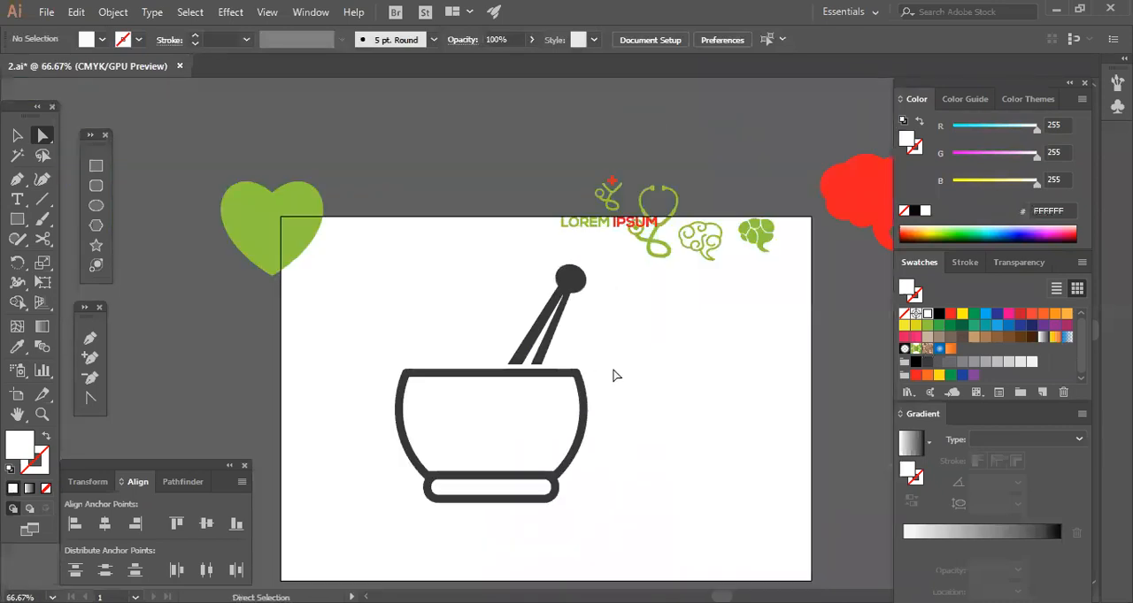
Try to scale the mortar and pestle down about their centre.
click(515, 400)
click(584, 421)
click(416, 300)
key(v)
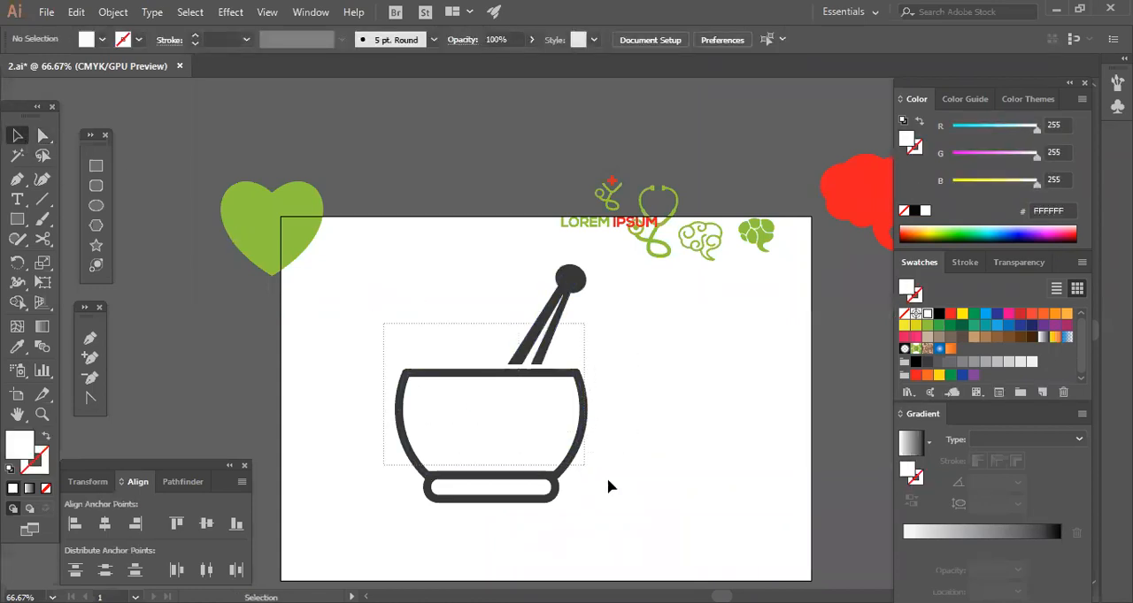
key(ctrl+a)
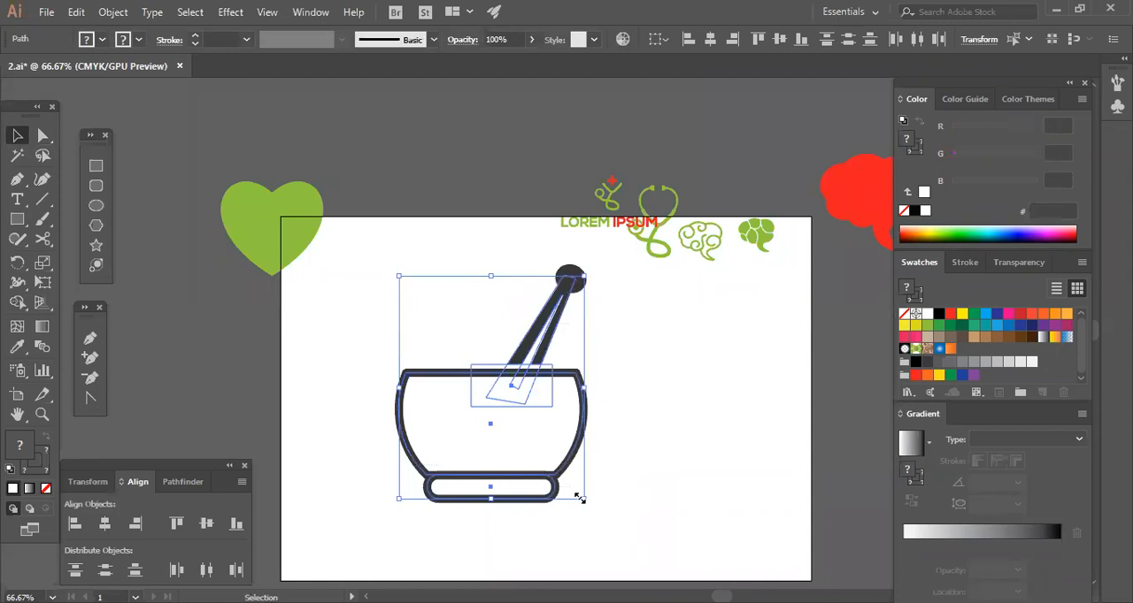
drag(582, 501, 613, 485)
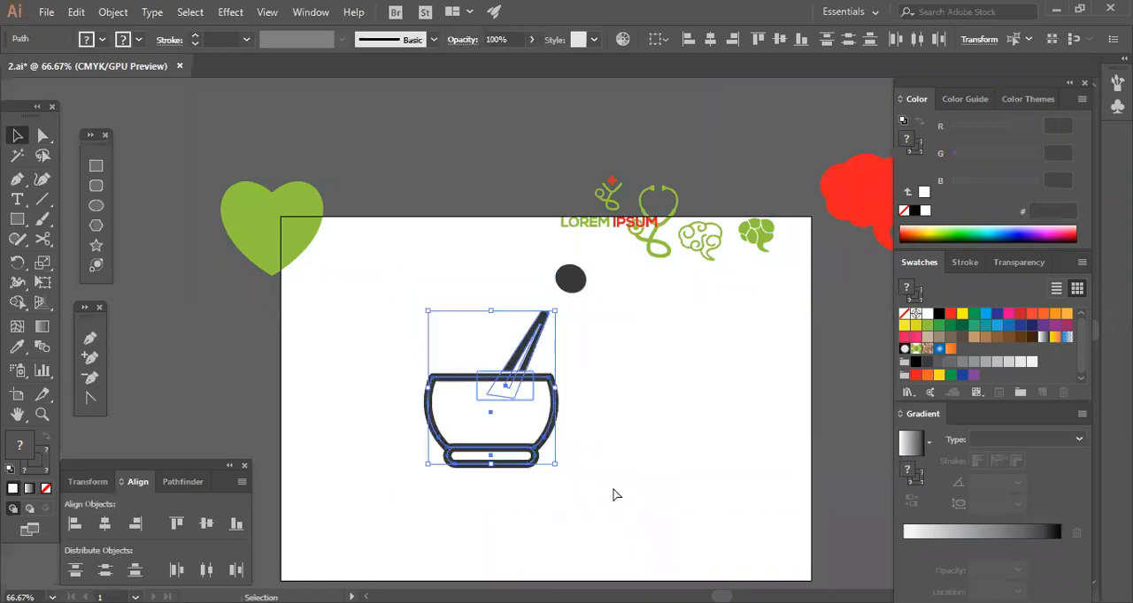
key(ctrl+z)
Try to move the bowl, pestle and white cover shapes off the artboard to its left.
click(350, 330)
drag(672, 508, 707, 475)
click(707, 473)
drag(528, 395, 593, 386)
drag(424, 287, 704, 491)
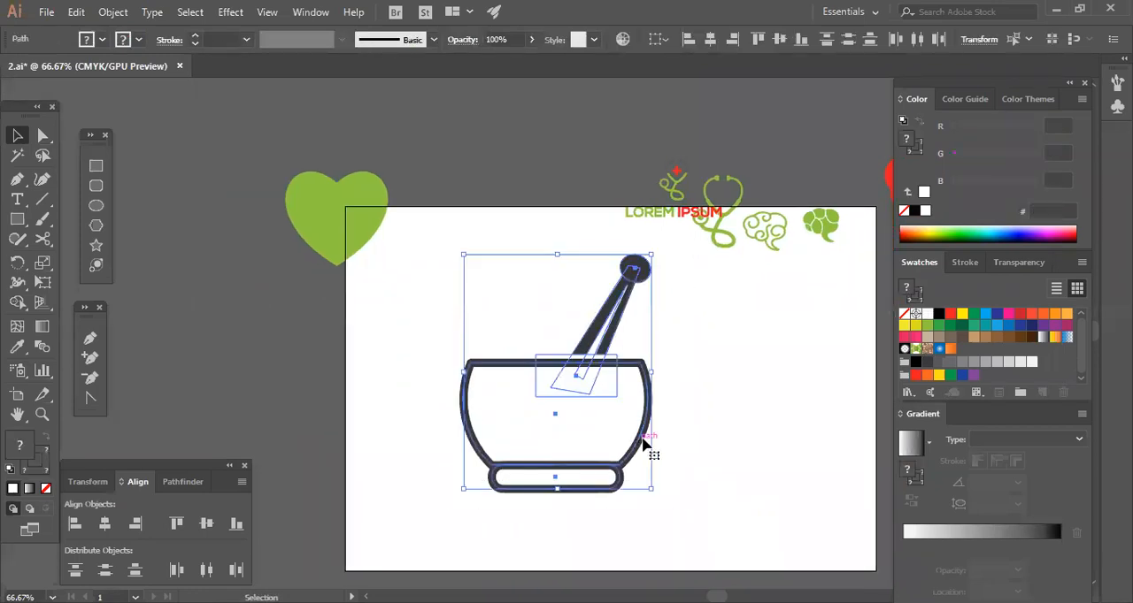
click(691, 413)
drag(461, 292, 643, 489)
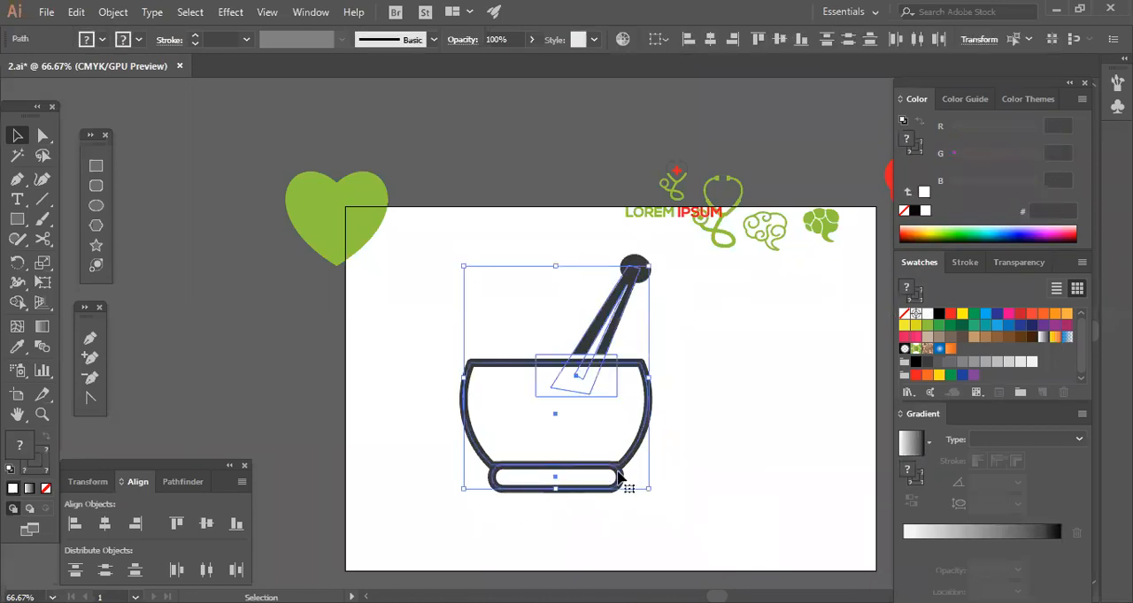
click(626, 473)
click(622, 460)
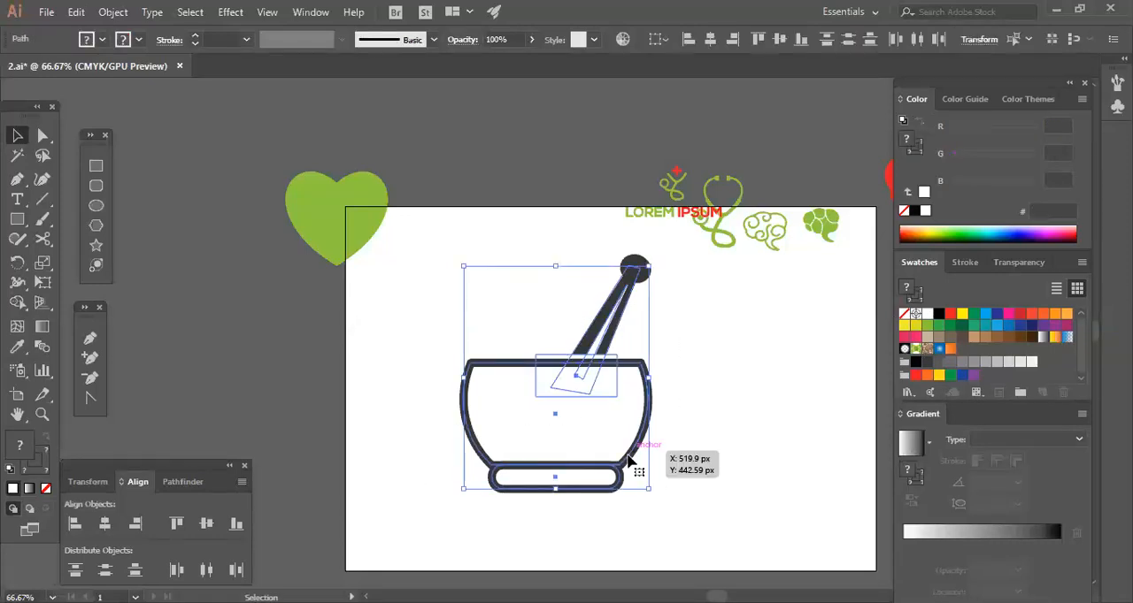
drag(622, 460, 321, 436)
click(537, 450)
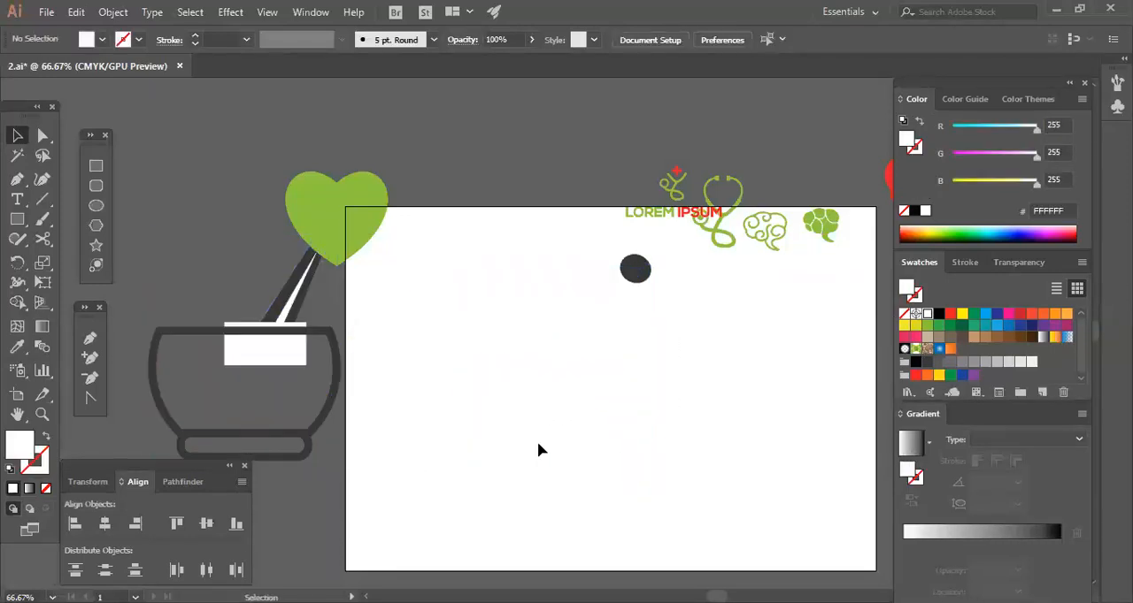
Try to move the green heart above the artboard, and undo the moves of the heart and the logo parts.
drag(369, 220, 439, 138)
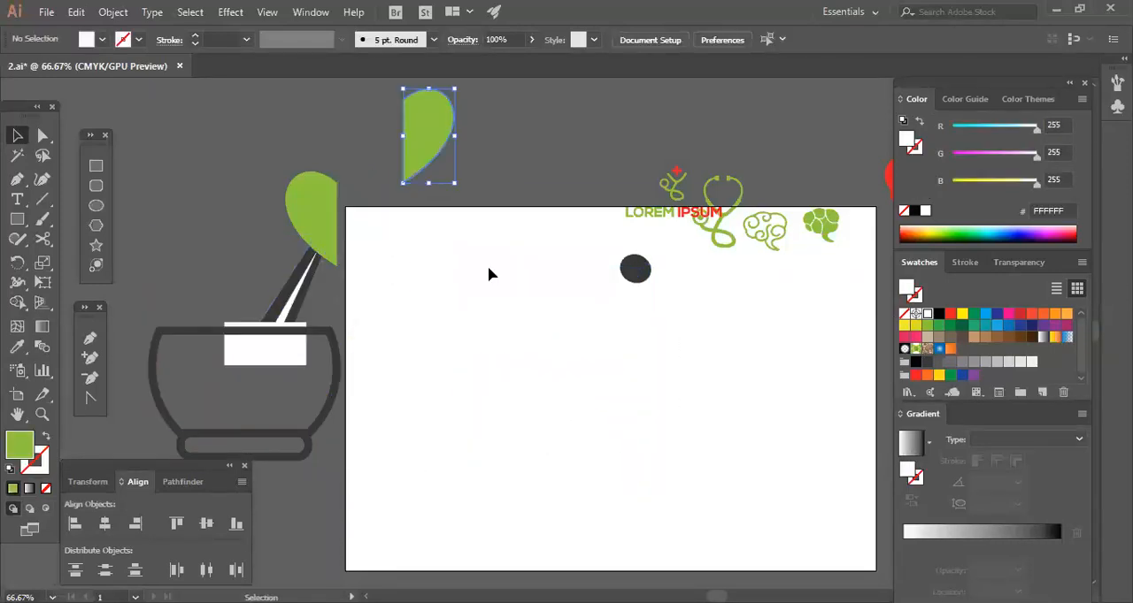
click(491, 272)
key(ctrl+z)
click(551, 326)
drag(350, 209, 386, 128)
click(507, 358)
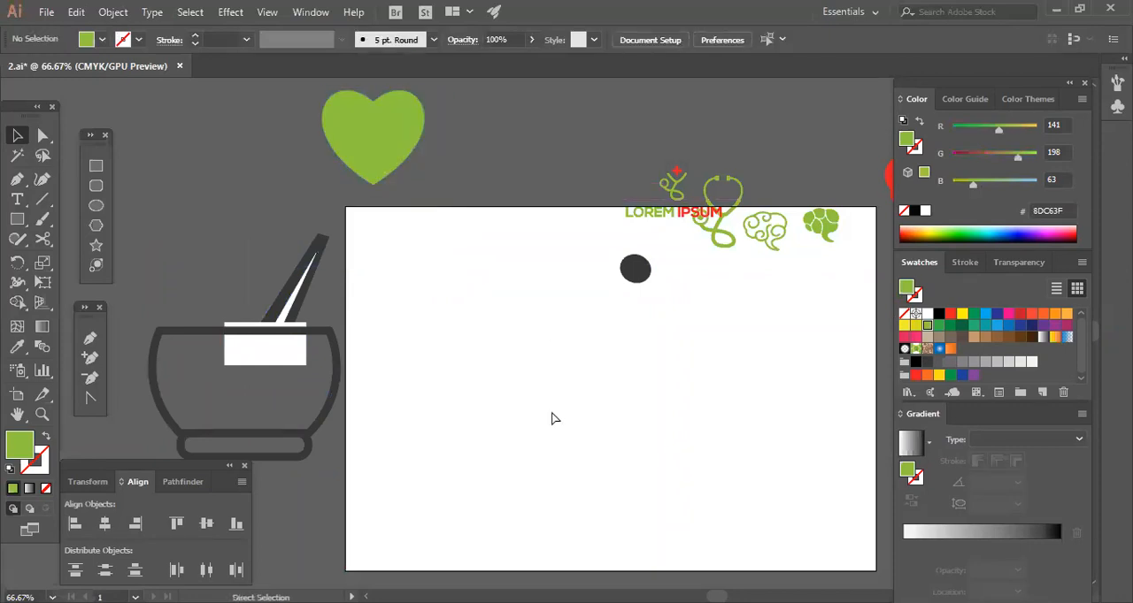
key(ctrl+z)
key(ctrl+z)
click(754, 451)
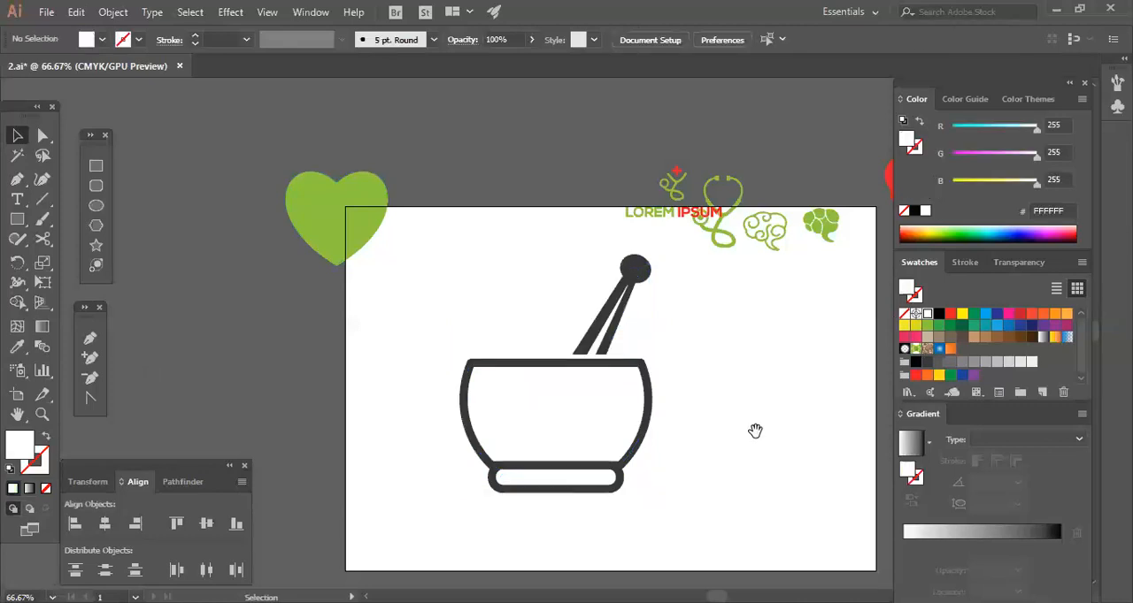
Narrow the bowl's rounded base by shifting its left-end and right-end anchor points slightly inward.
drag(753, 431, 667, 417)
key(ctrl+plus)
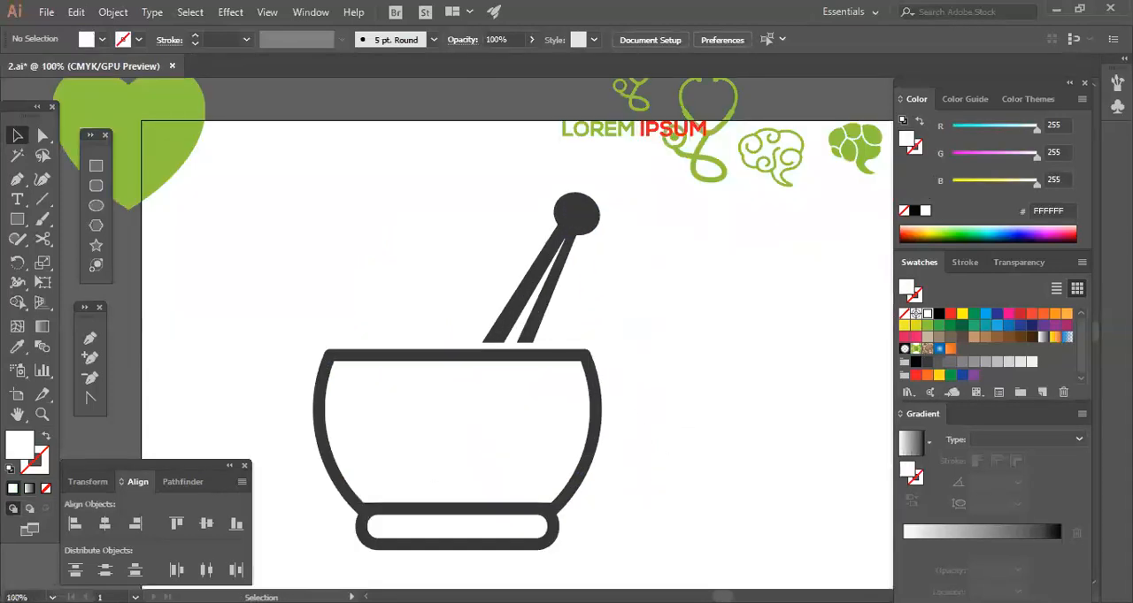
drag(692, 539, 719, 483)
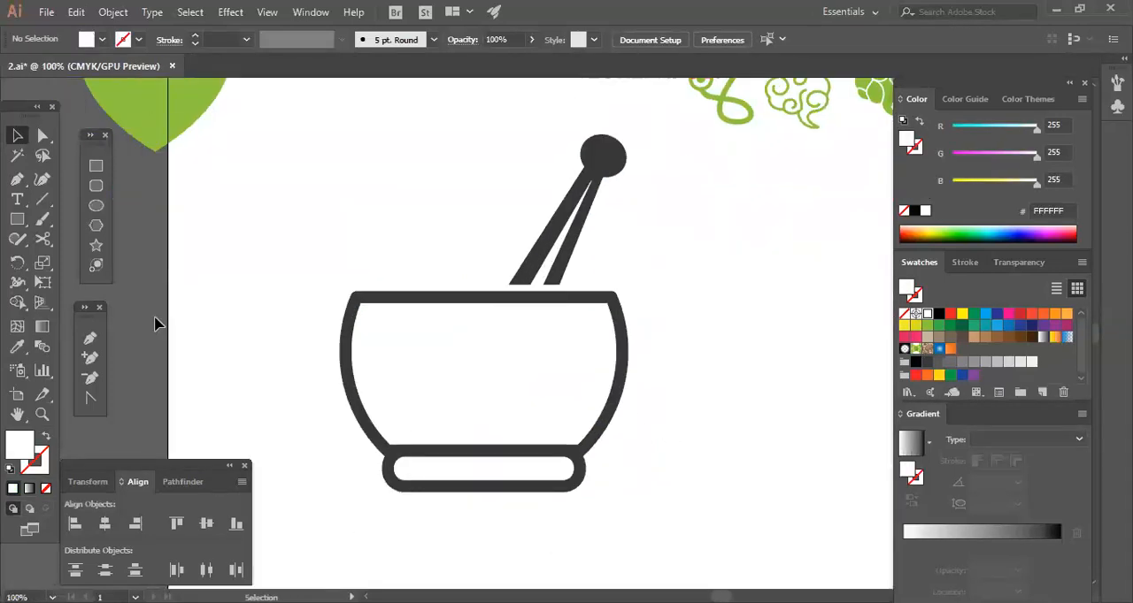
click(42, 136)
drag(432, 485, 425, 525)
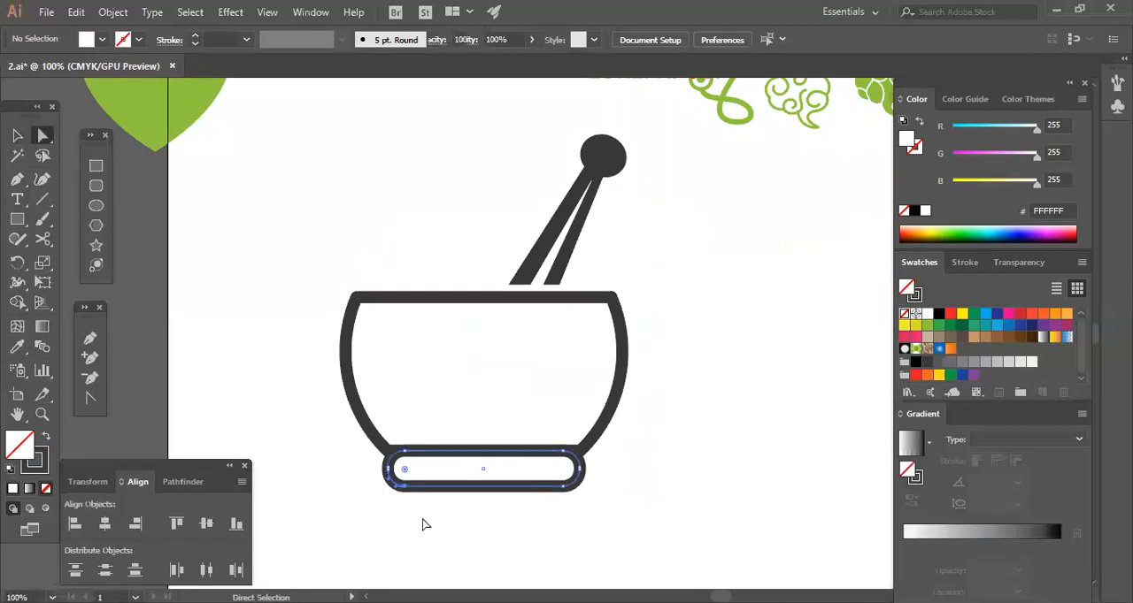
drag(423, 482, 437, 507)
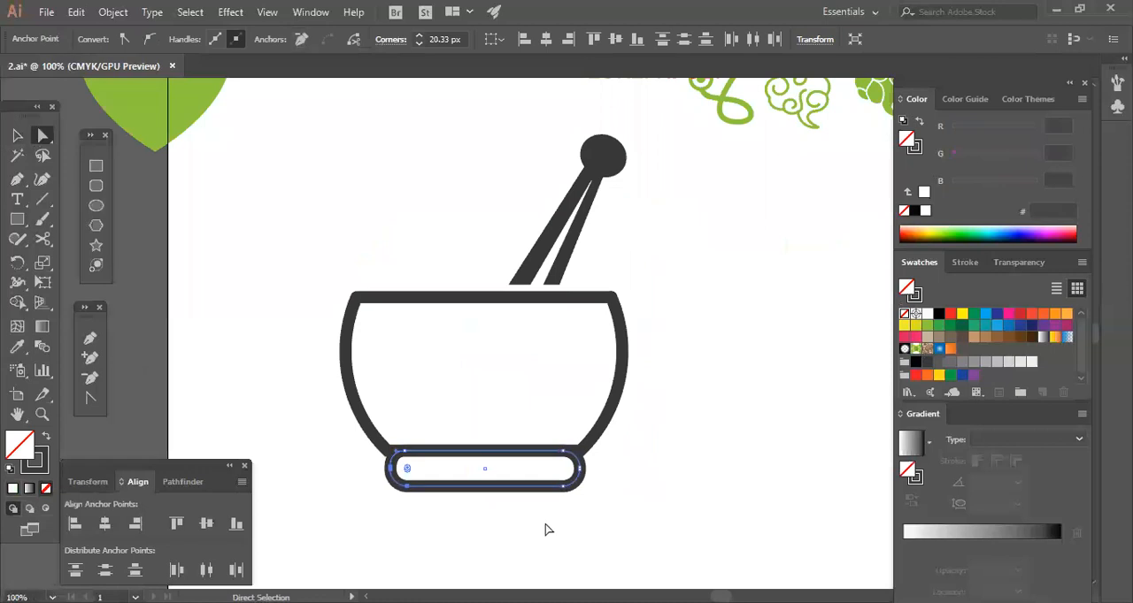
drag(543, 523, 602, 475)
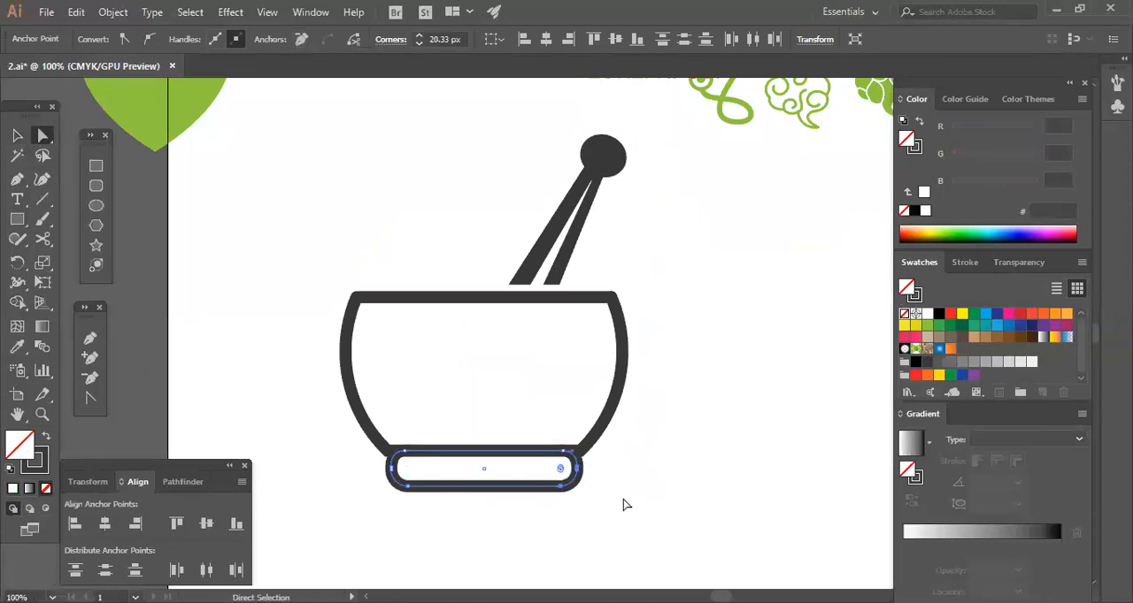
click(221, 425)
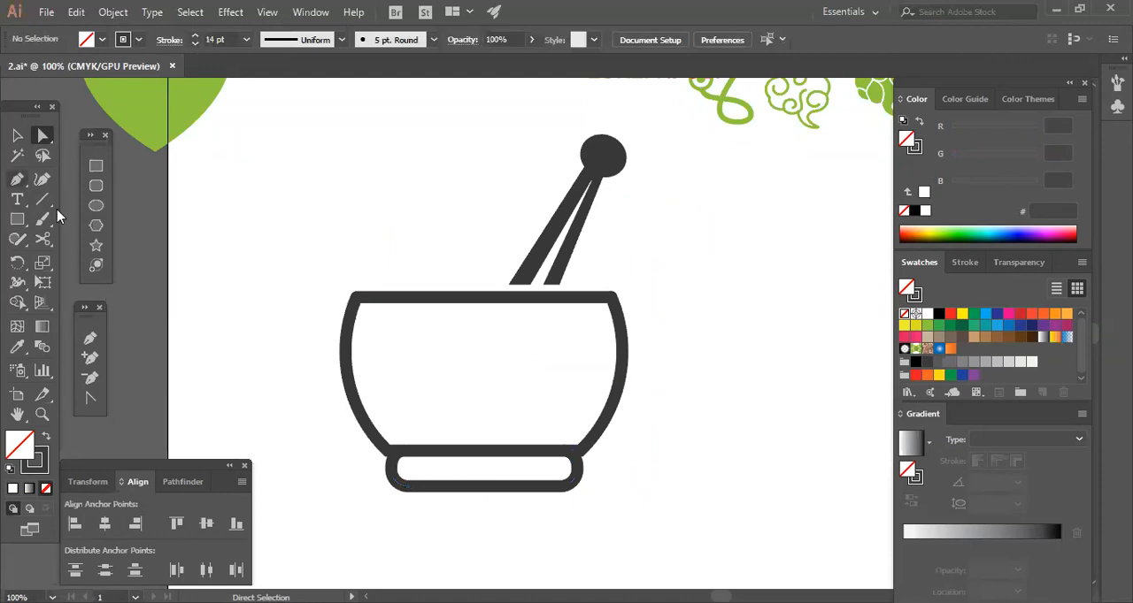
Scale the bowl's rounded base down very slightly about its centre.
click(17, 135)
key(ctrl+plus)
key(ctrl+plus)
key(space)
drag(604, 483, 634, 281)
drag(644, 426, 653, 444)
key(a)
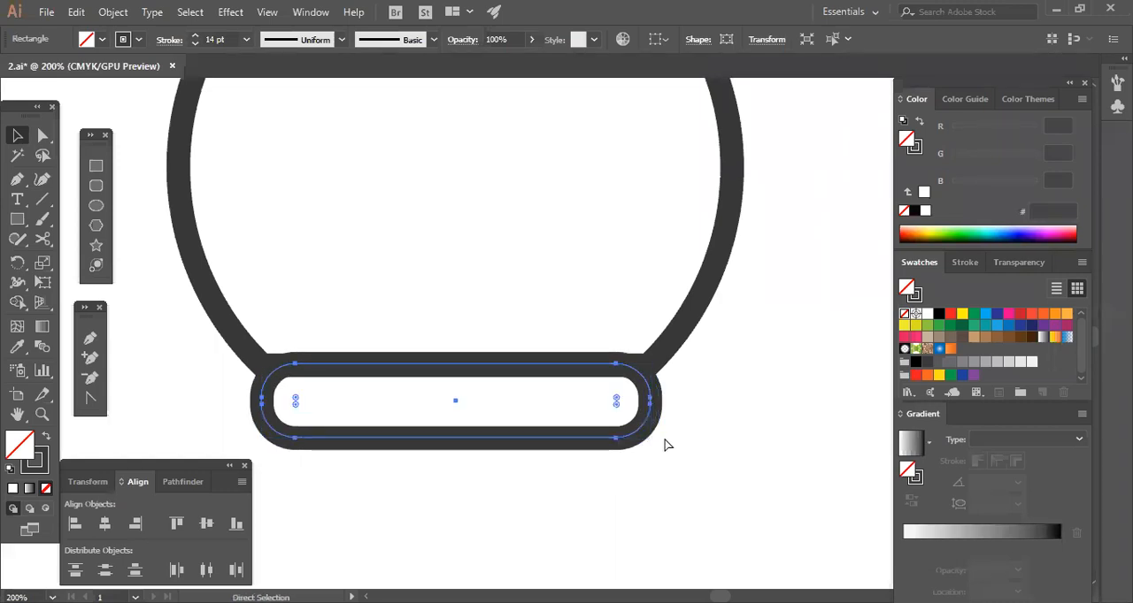
key(v)
drag(651, 401, 649, 400)
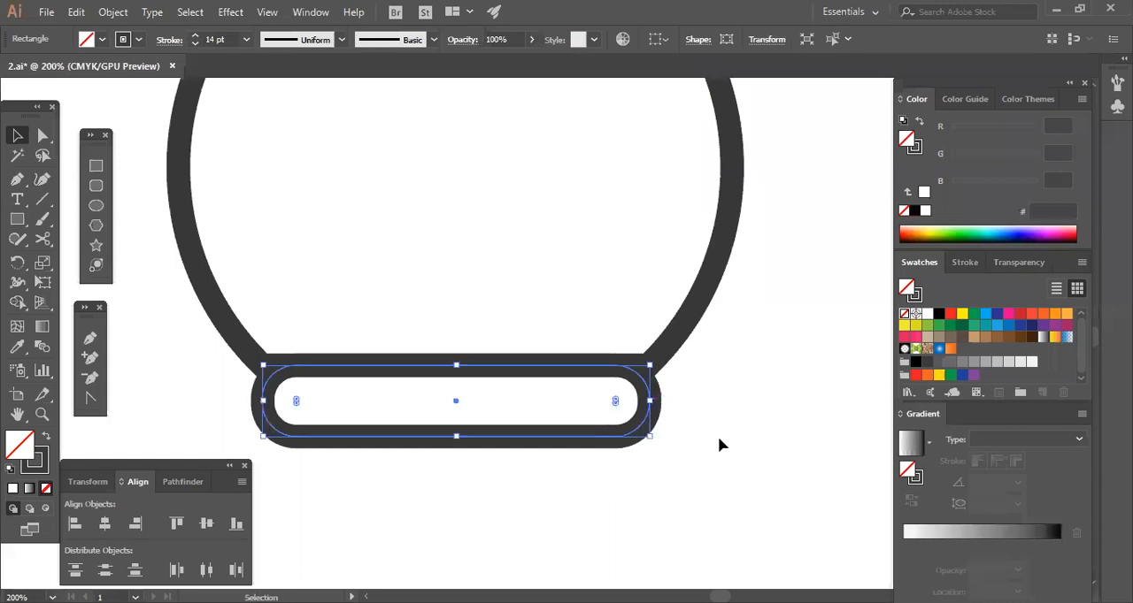
click(718, 445)
Draw a short curved line with the Pen tool inside the right side of the pestle's round knob.
key(ctrl+0)
drag(688, 363, 630, 438)
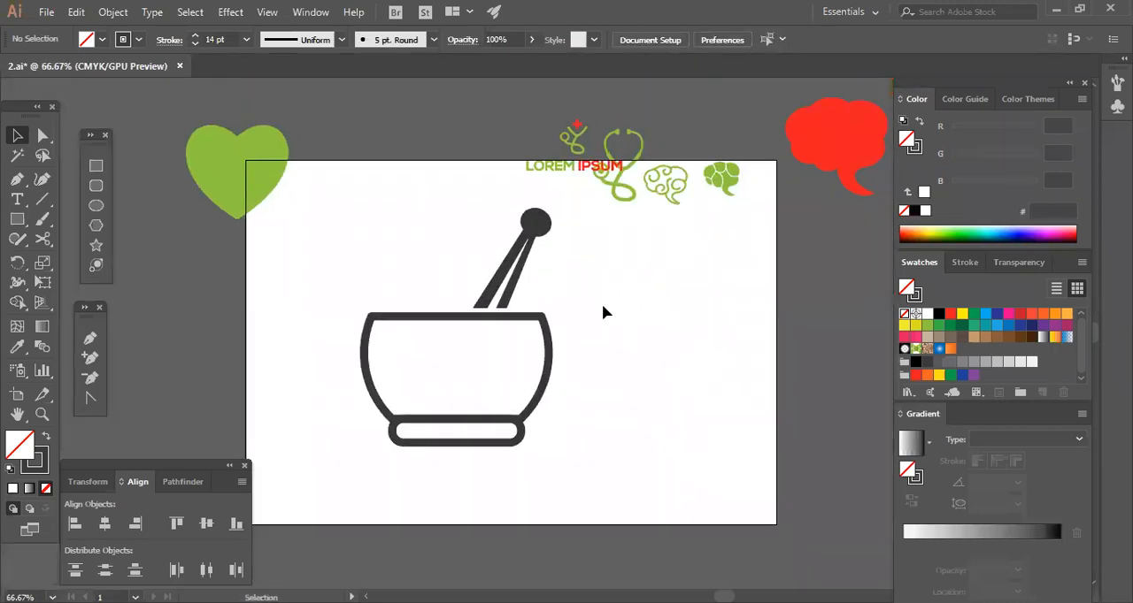
drag(407, 227, 436, 284)
key(ctrl+plus)
key(ctrl+plus)
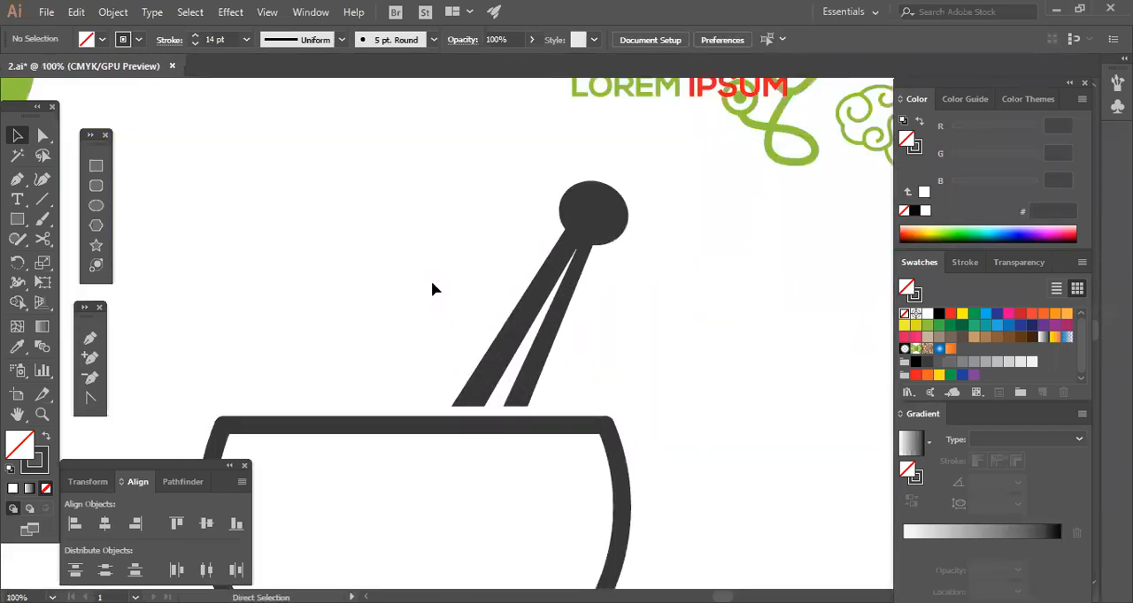
scroll(411, 310, up, 3)
click(90, 338)
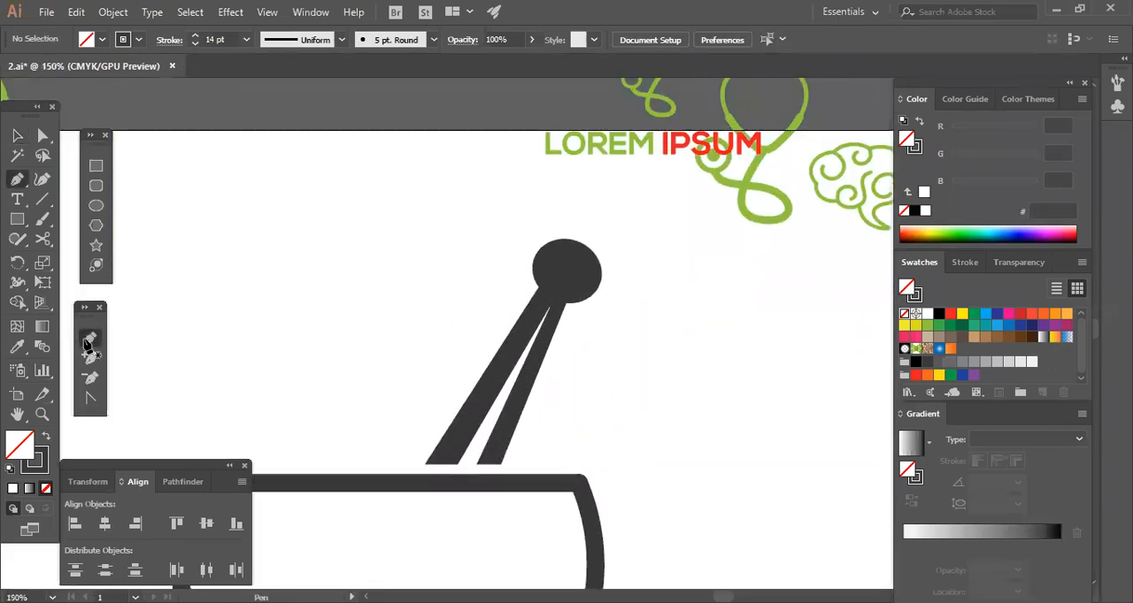
click(579, 258)
drag(579, 286, 570, 305)
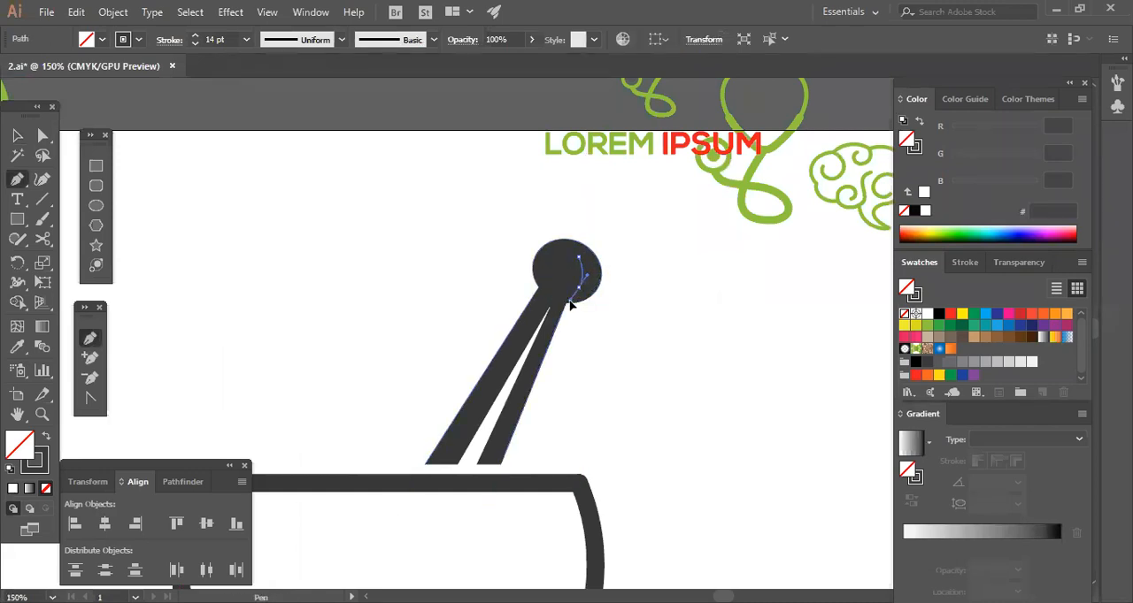
click(576, 307)
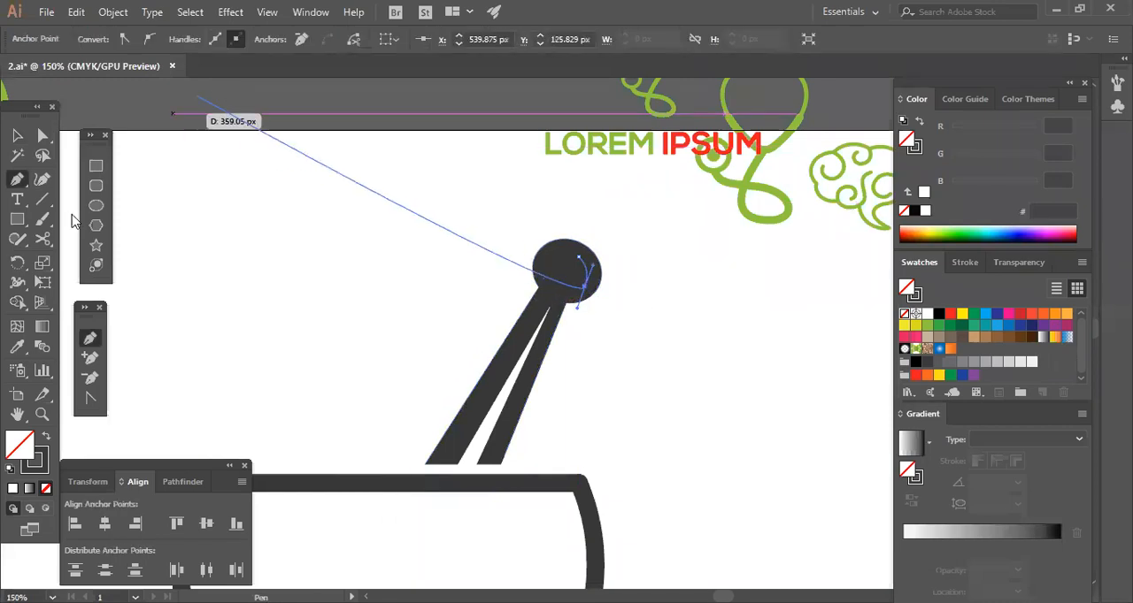
Give the knob's curved line a 9 pt white stroke with the lens-shaped width profile, tapered at both ends, and no fill.
click(18, 137)
click(557, 310)
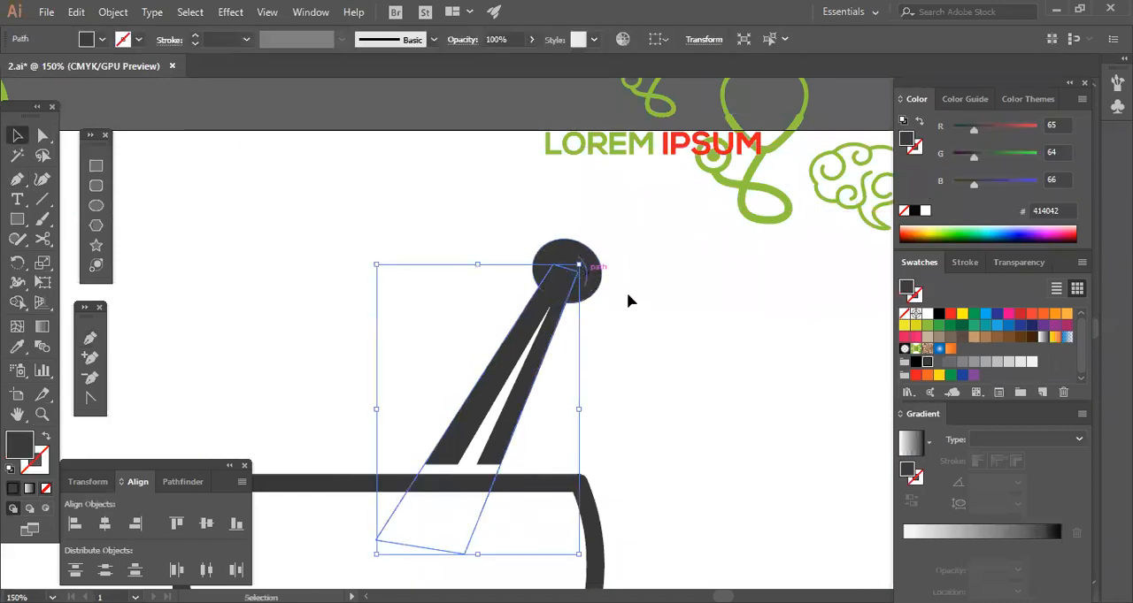
click(600, 286)
click(588, 276)
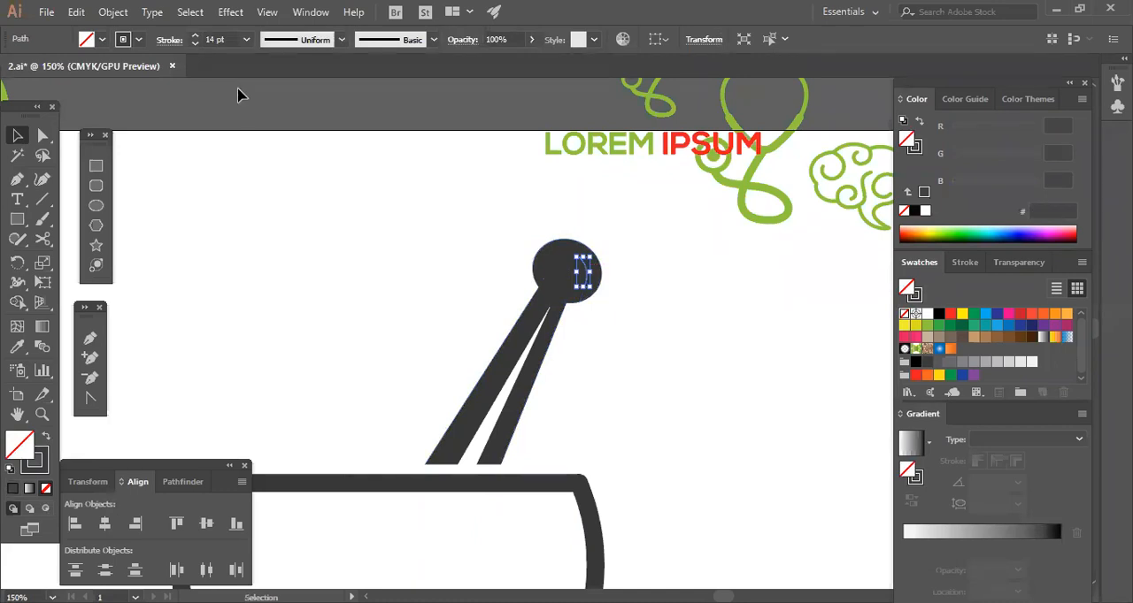
click(196, 43)
click(195, 43)
click(341, 40)
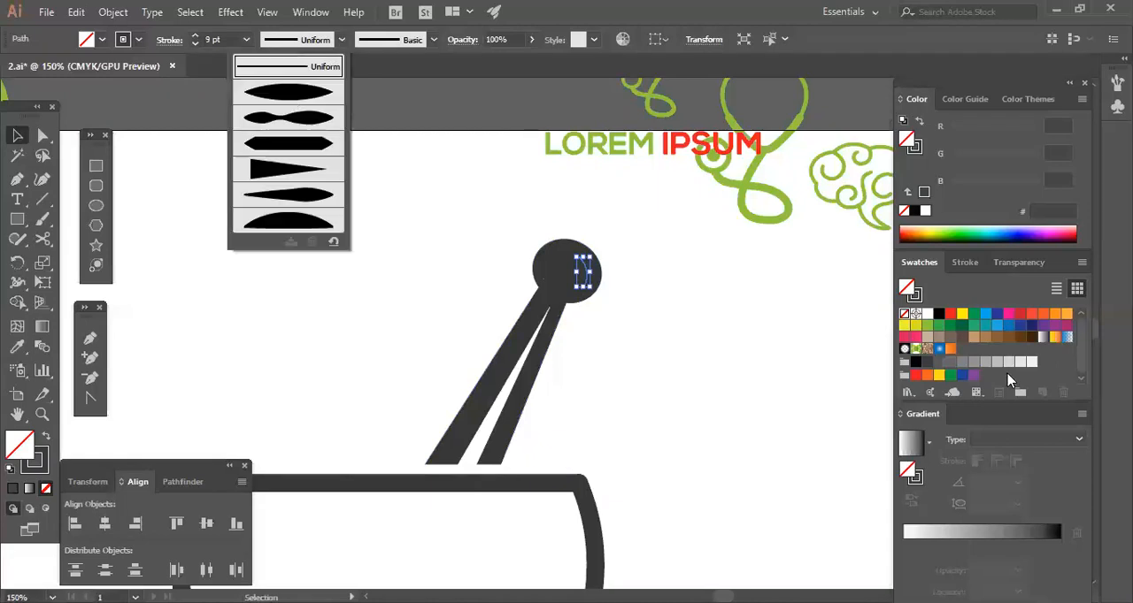
click(925, 316)
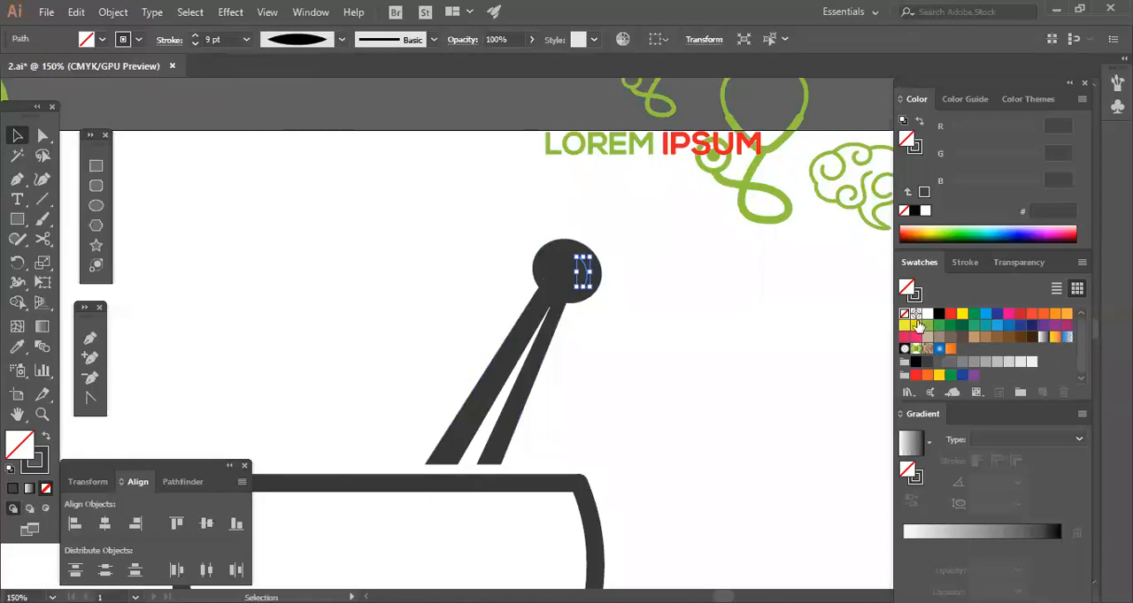
click(47, 439)
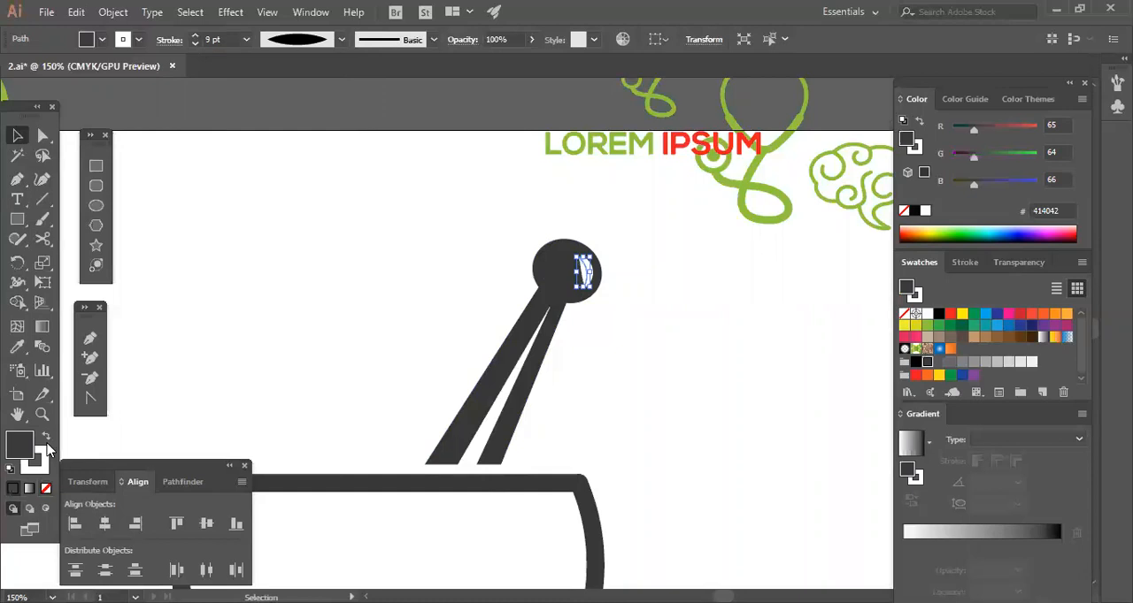
click(45, 492)
click(656, 407)
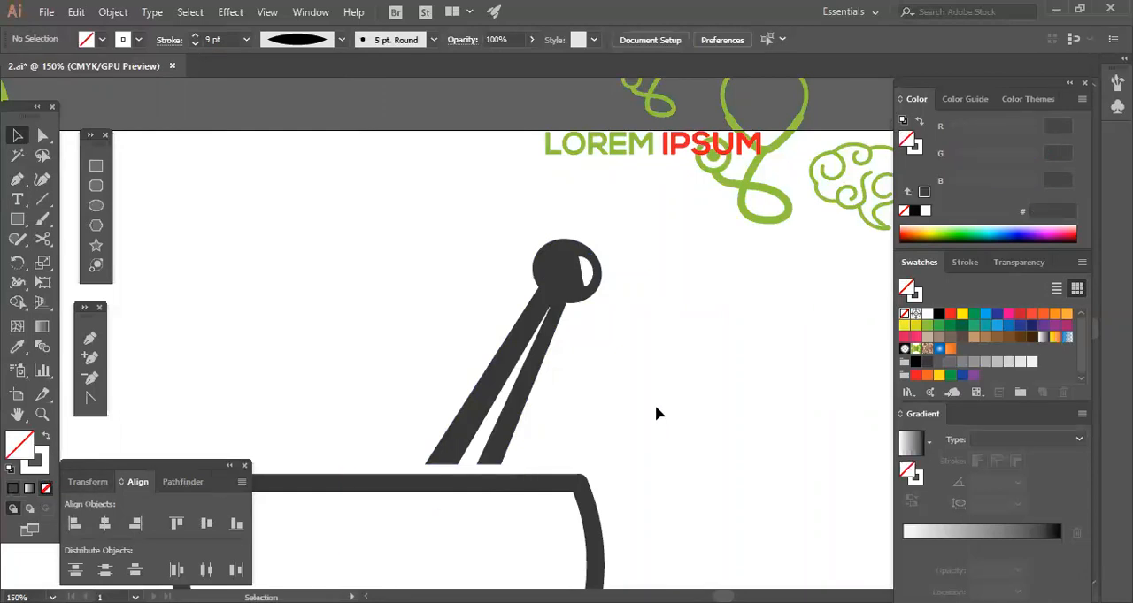
Set the knob highlight's stroke to 4 pt and shift it slightly right and down toward the knob's edge.
click(584, 274)
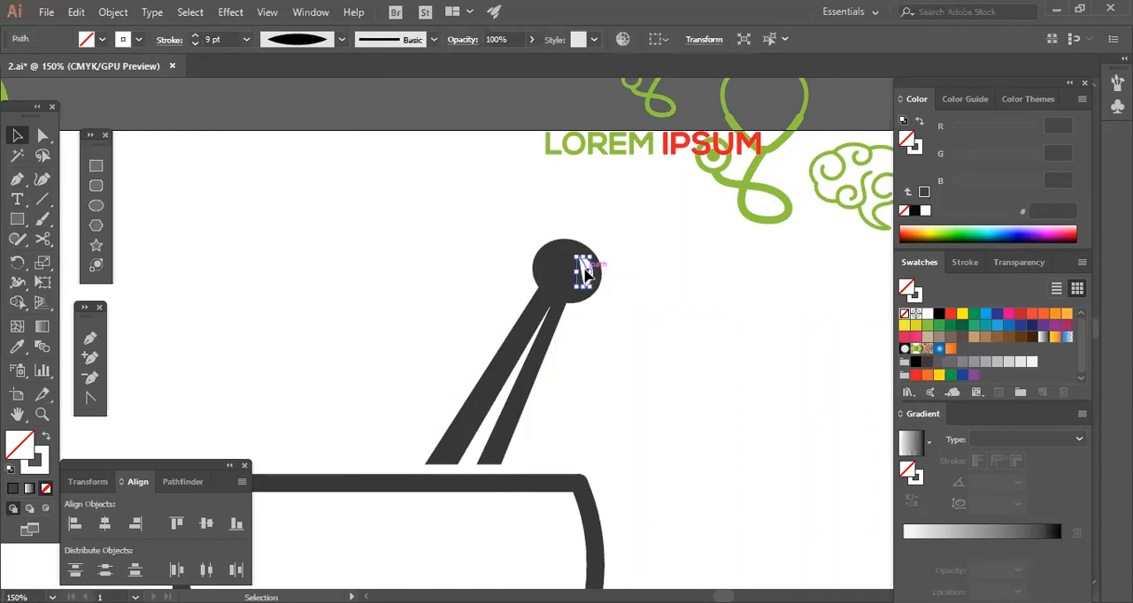
click(192, 43)
click(192, 43)
click(193, 44)
click(193, 43)
click(626, 340)
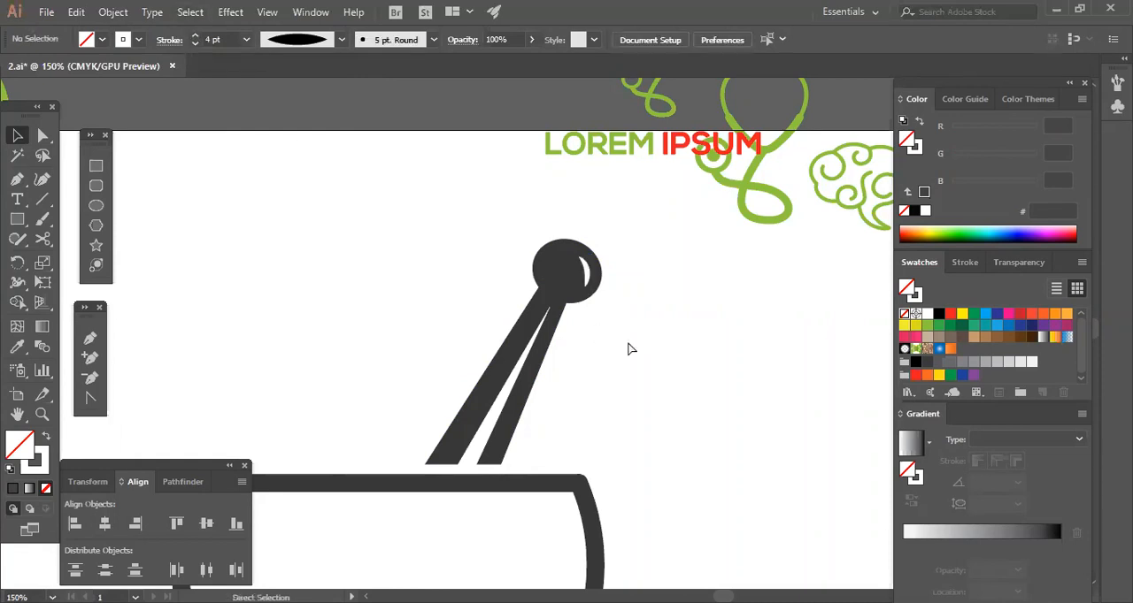
key(ctrl+plus)
key(ctrl+plus)
drag(663, 306, 621, 369)
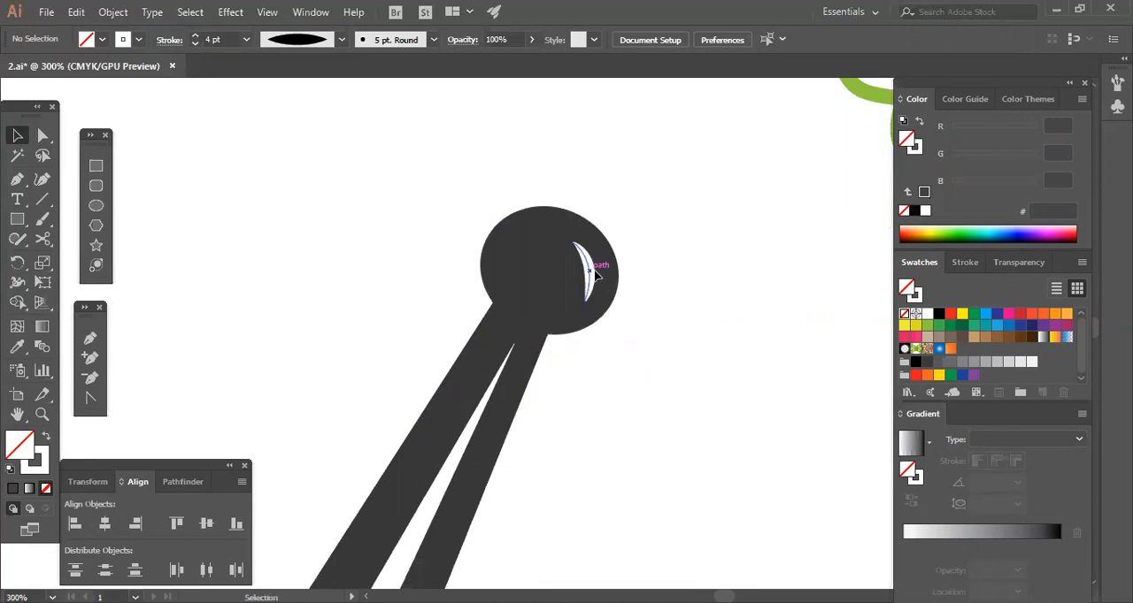
drag(595, 276, 608, 284)
drag(682, 319, 681, 319)
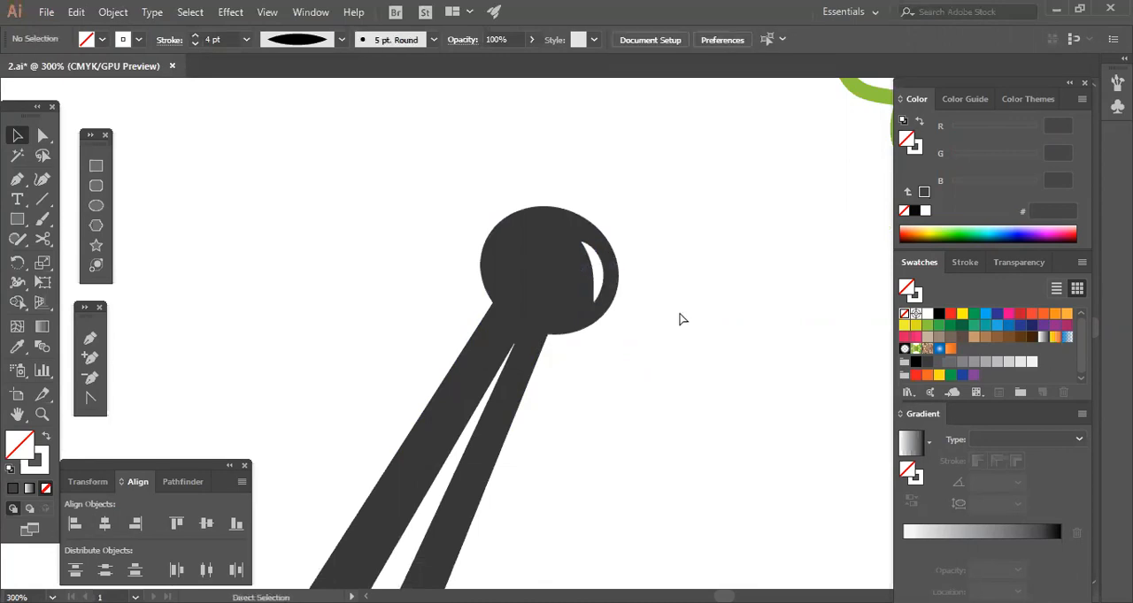
Expand the appearance of the white highlight on the knob into a filled shape.
key(ctrl+minus)
key(ctrl+minus)
key(ctrl+minus)
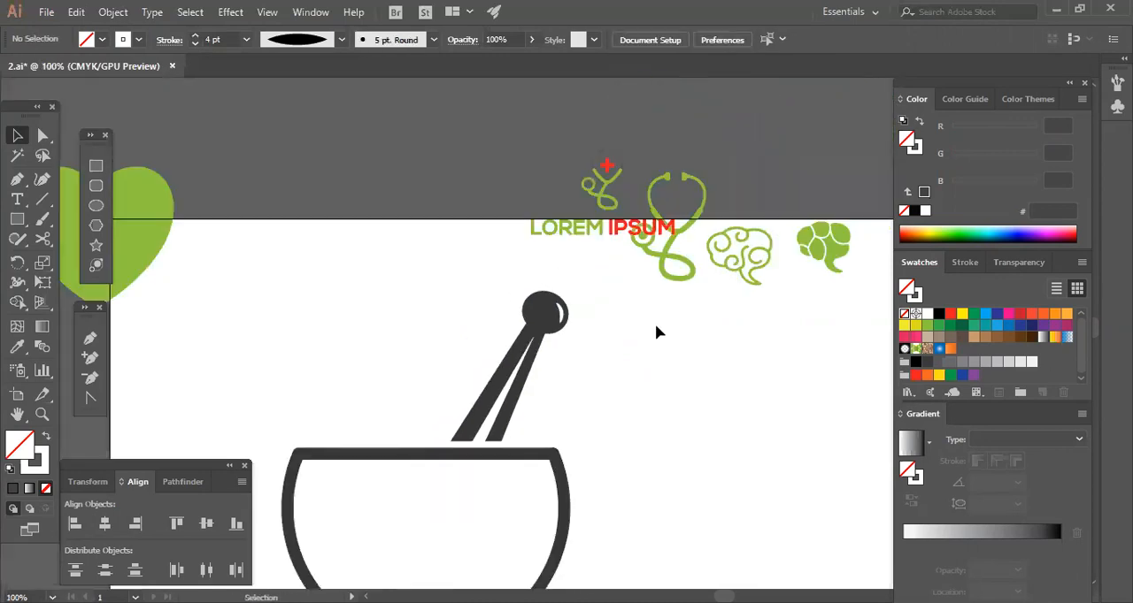
click(558, 313)
click(112, 12)
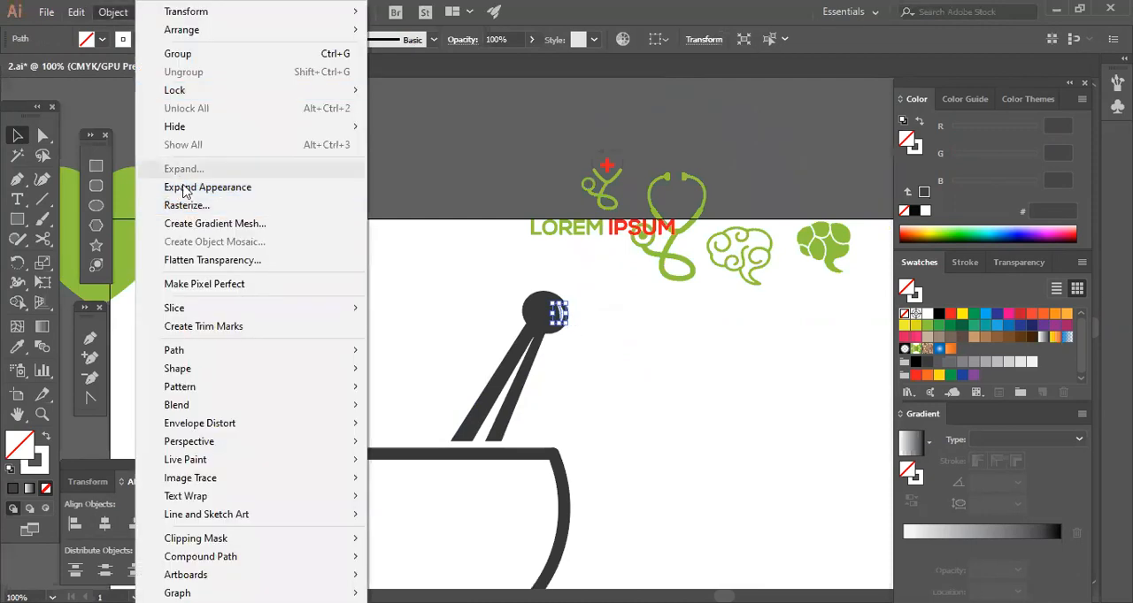
click(182, 186)
click(609, 406)
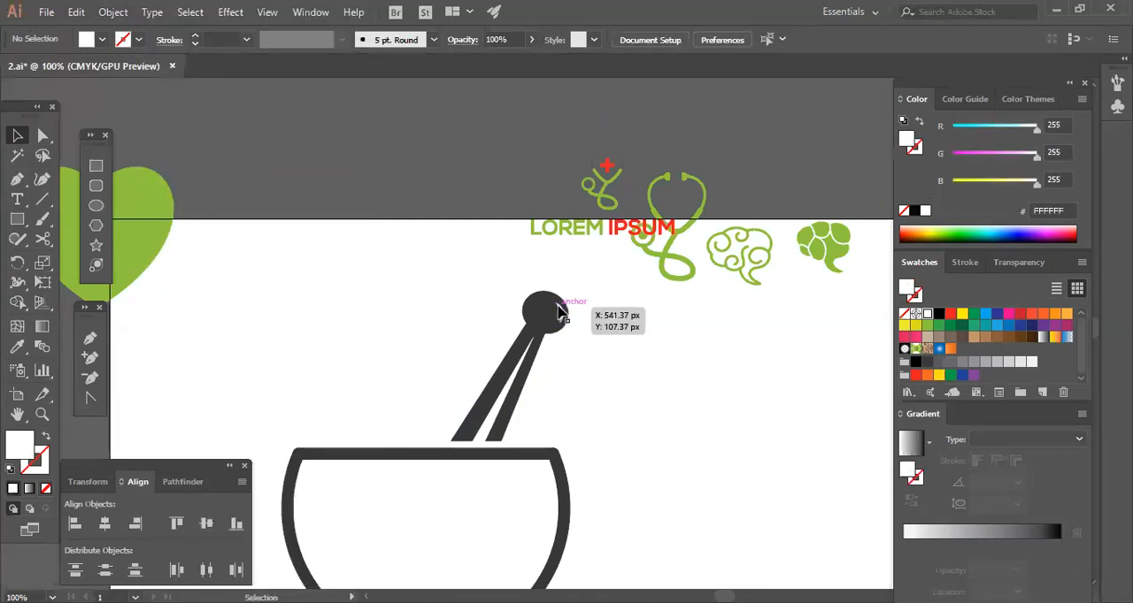
click(555, 314)
click(112, 12)
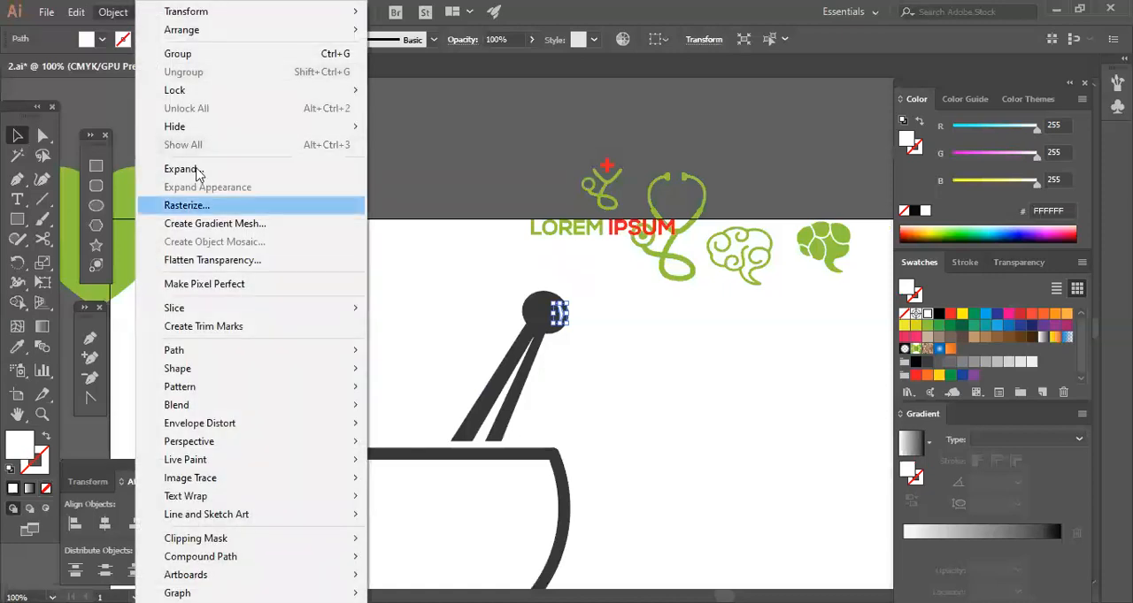
click(681, 416)
click(672, 421)
Start a leaf outline with the Pen tool above the bowl's left rim, curving its left edge up to a pointed tip.
key(space)
drag(679, 463, 784, 397)
drag(389, 256, 773, 461)
key(space)
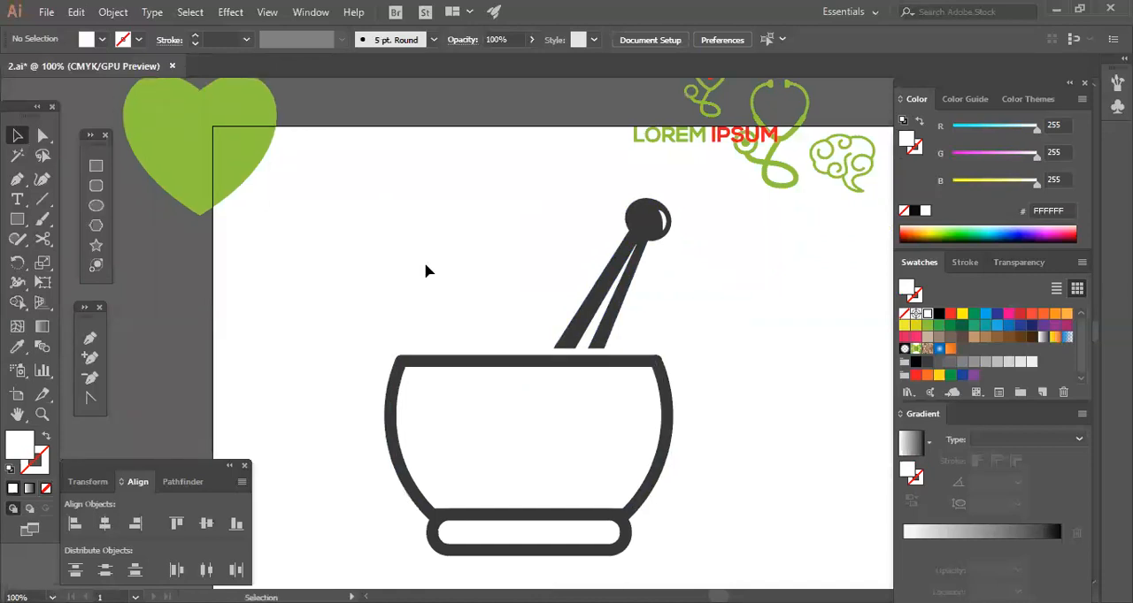
click(89, 338)
drag(377, 244, 396, 259)
key(ctrl+z)
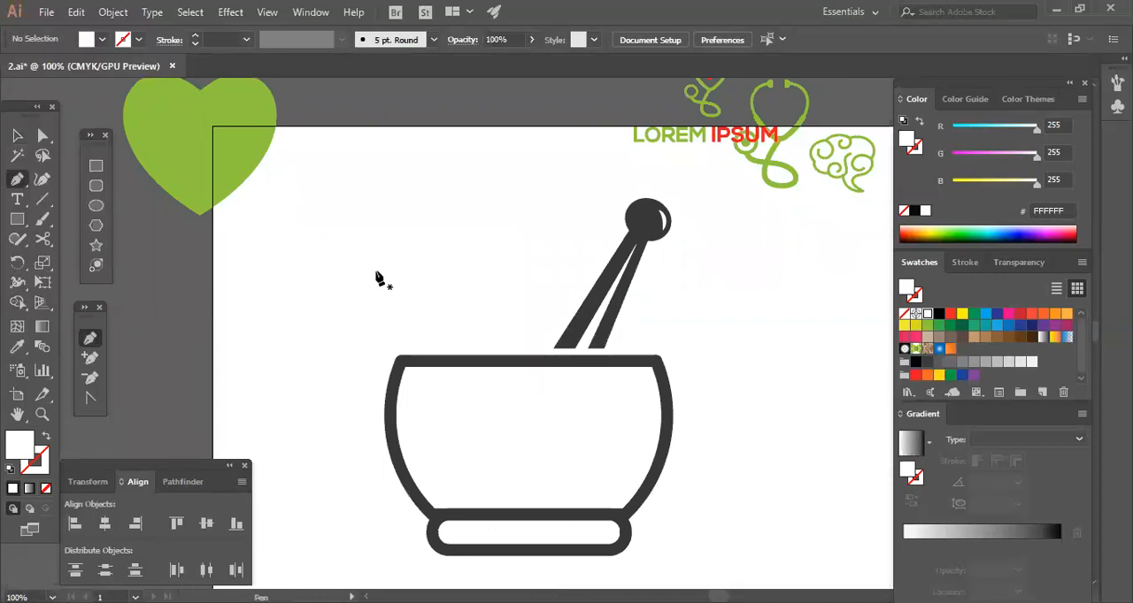
drag(358, 329, 294, 316)
click(367, 230)
drag(377, 213, 388, 135)
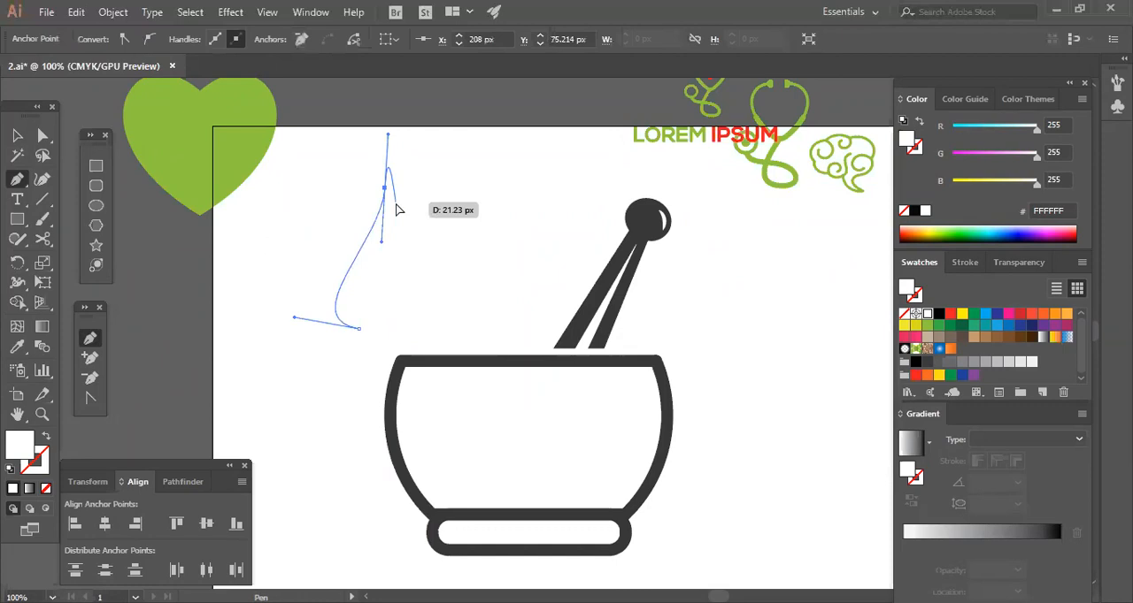
key(ctrl+z)
drag(336, 180, 302, 147)
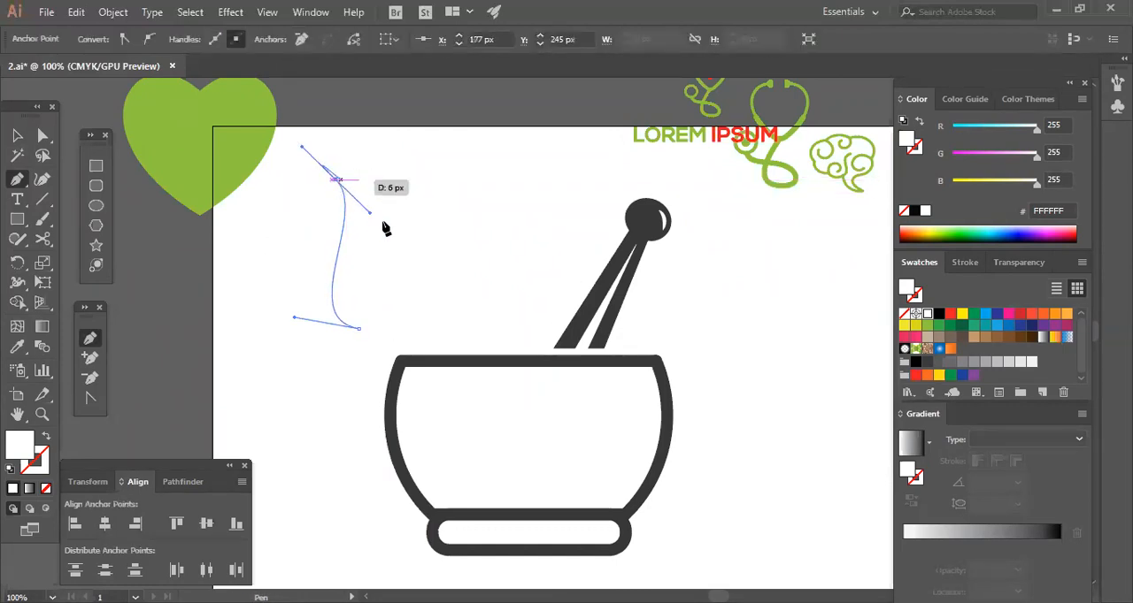
click(336, 180)
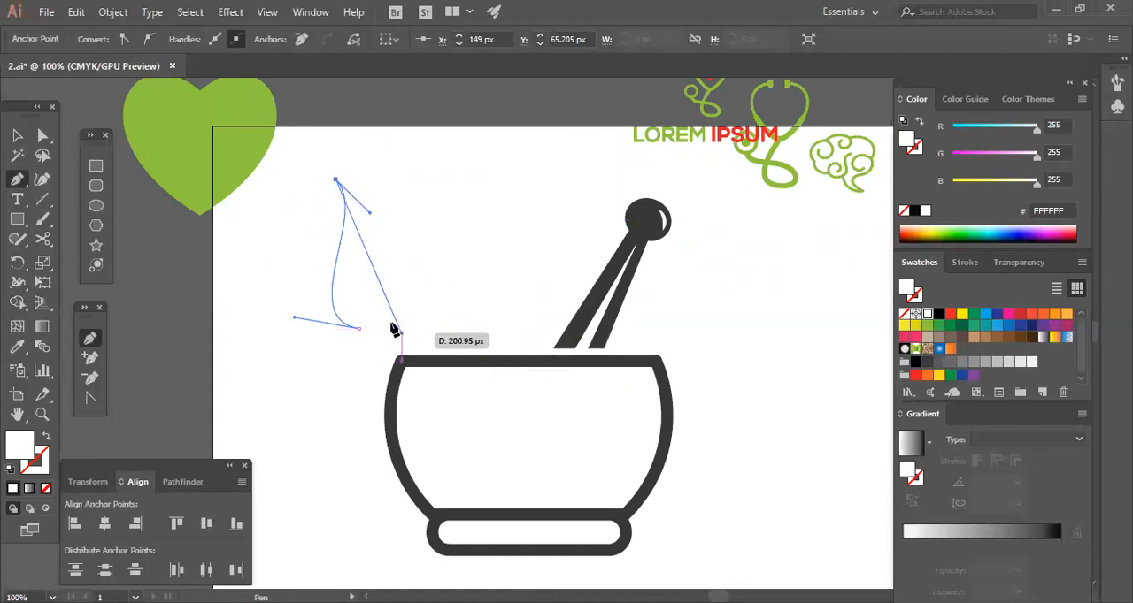
Draw the leaf's bulging right edge and a narrow pointed slit rising from its base, and close the outline at its starting point.
drag(382, 328, 271, 399)
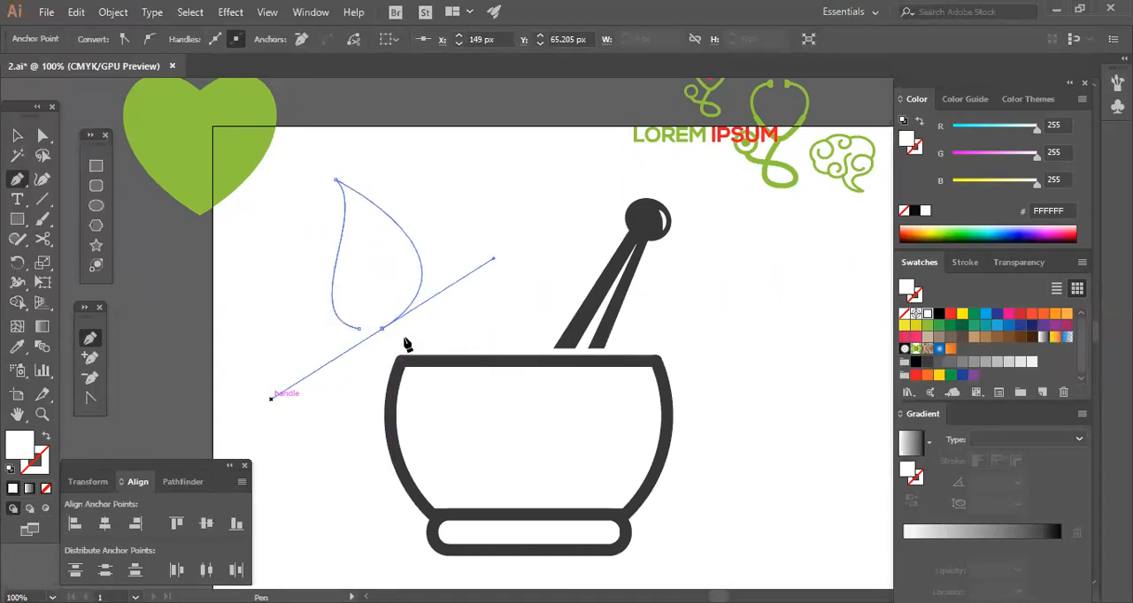
click(382, 329)
drag(377, 239, 345, 200)
click(377, 241)
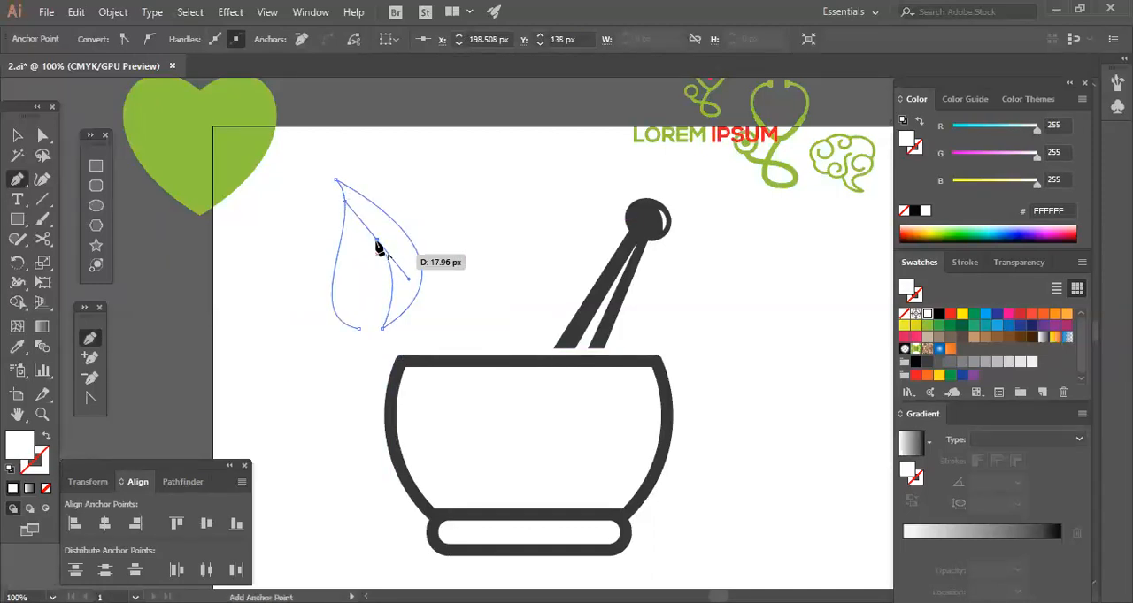
drag(359, 331, 294, 317)
key(ctrl+z)
click(370, 330)
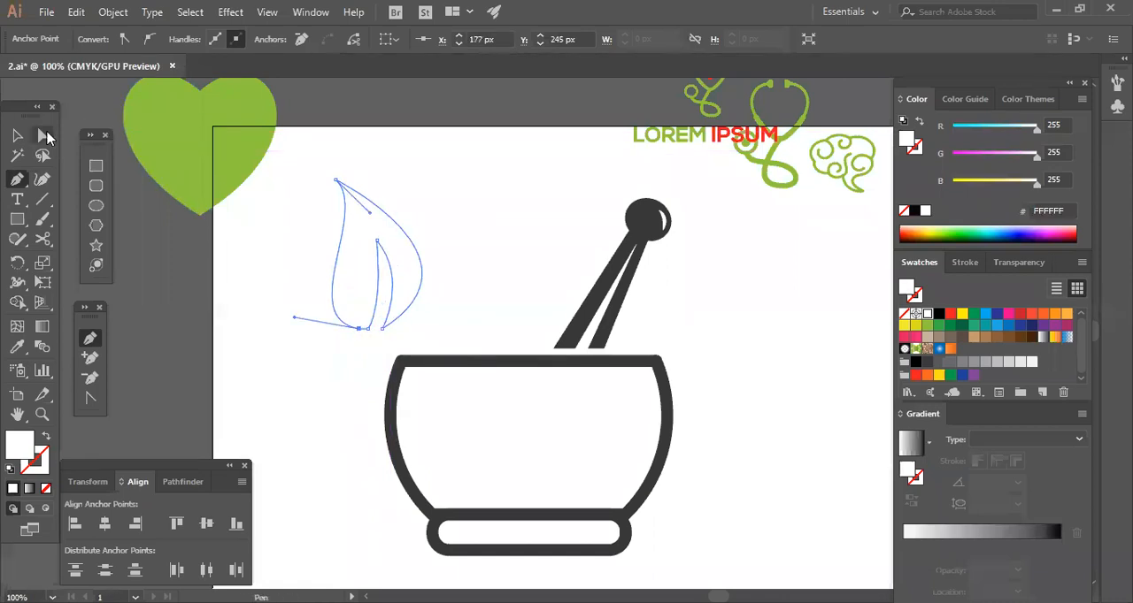
Move the slit's left base point onto the neighbouring outline anchor and fill the leaf with green 8DC63F.
click(43, 136)
click(369, 330)
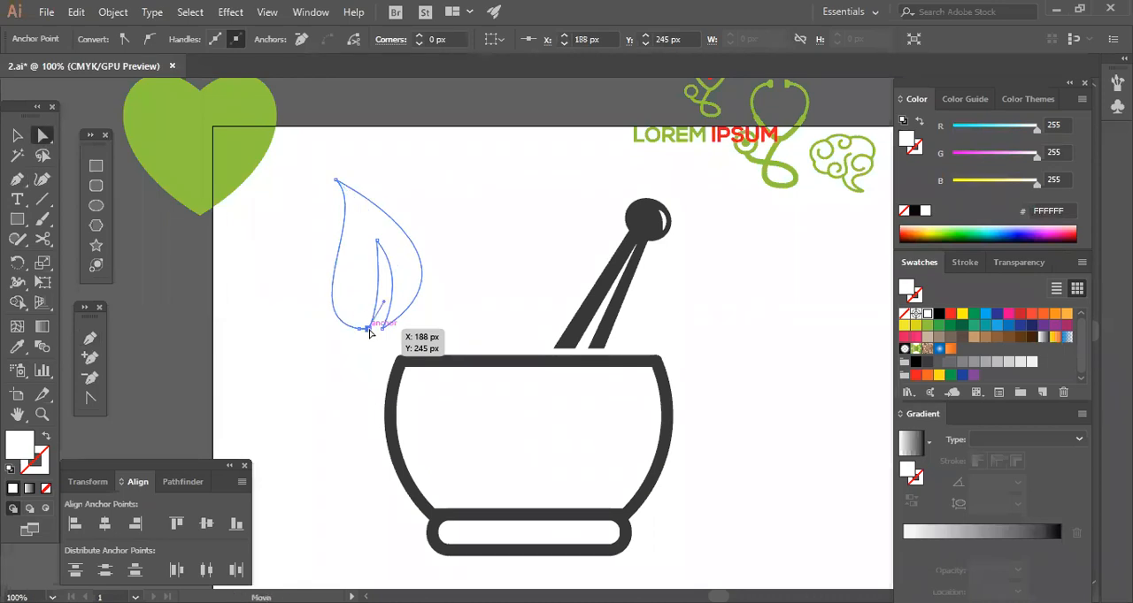
drag(369, 330, 359, 330)
click(356, 359)
click(370, 303)
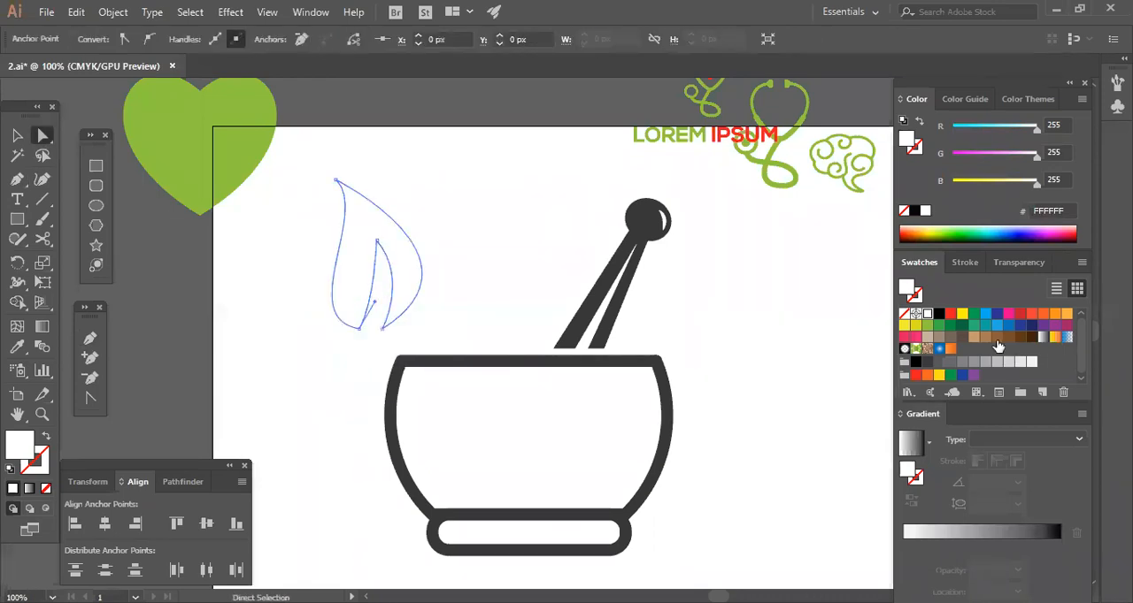
click(927, 325)
click(807, 431)
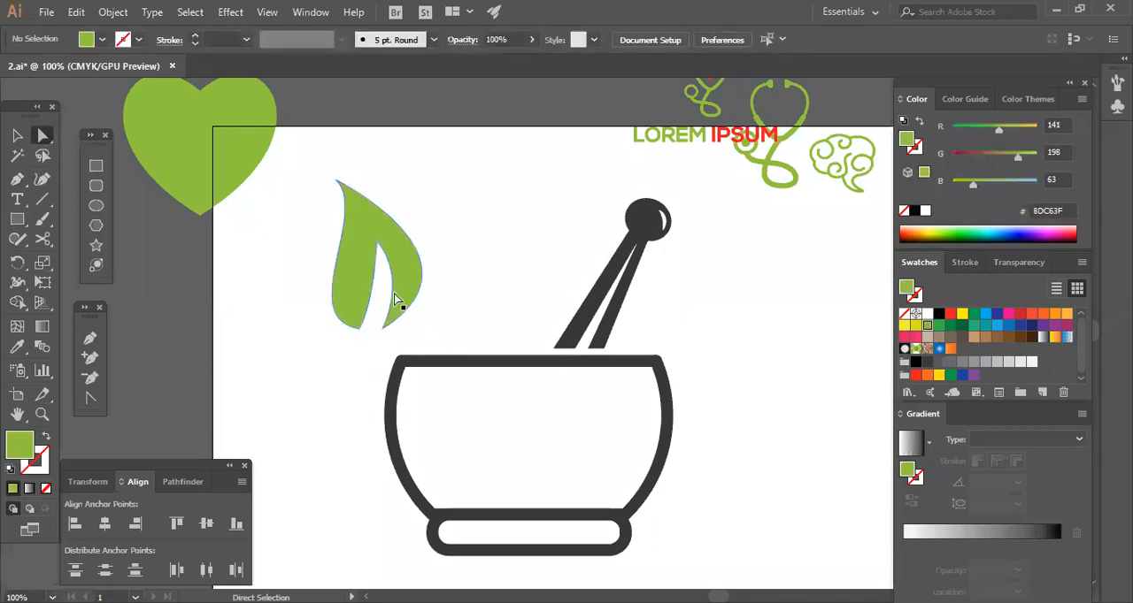
Shift the base point of the leaf's left half slightly right to narrow the slit's opening.
click(366, 329)
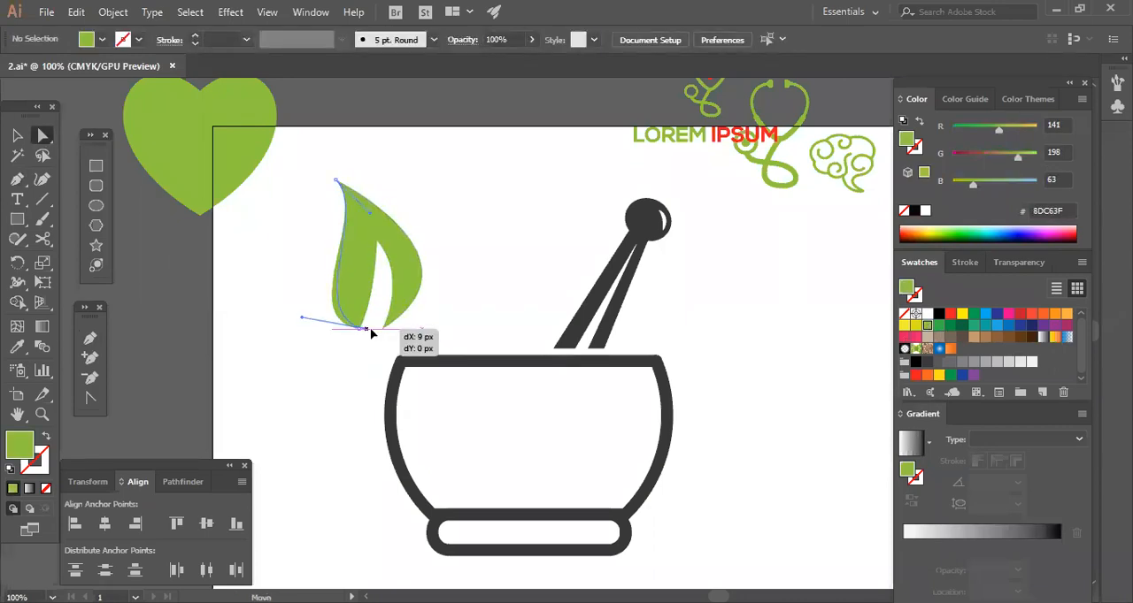
drag(360, 333, 367, 332)
click(384, 358)
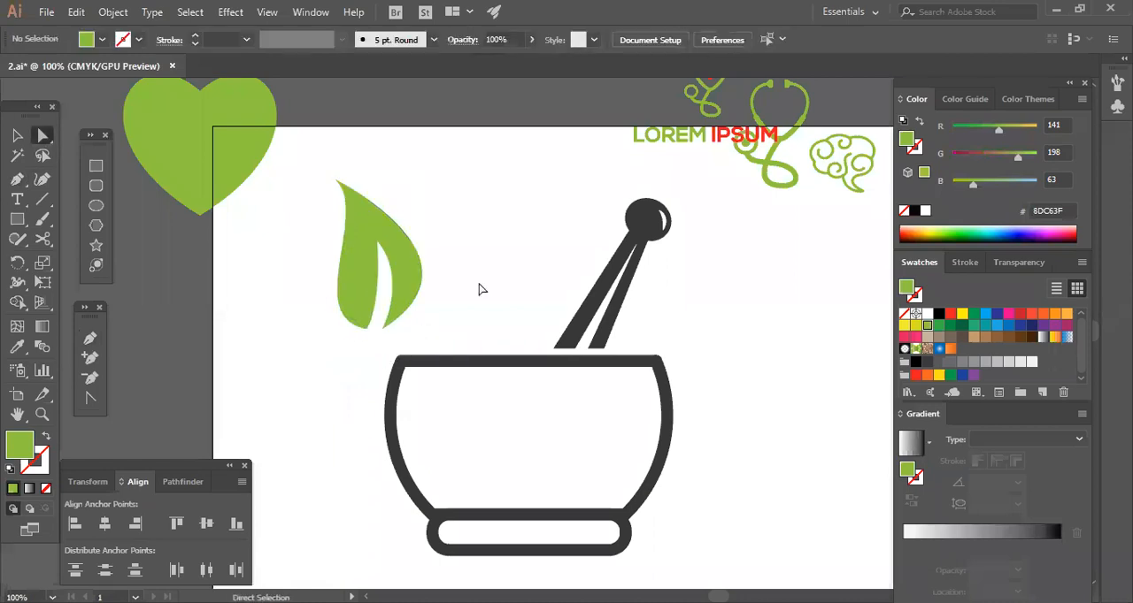
Move the slit's tip up and left, and adjust its curve handle to reshape the slit's right edge.
key(ctrl+plus)
key(ctrl+plus)
key(space)
drag(399, 255, 597, 323)
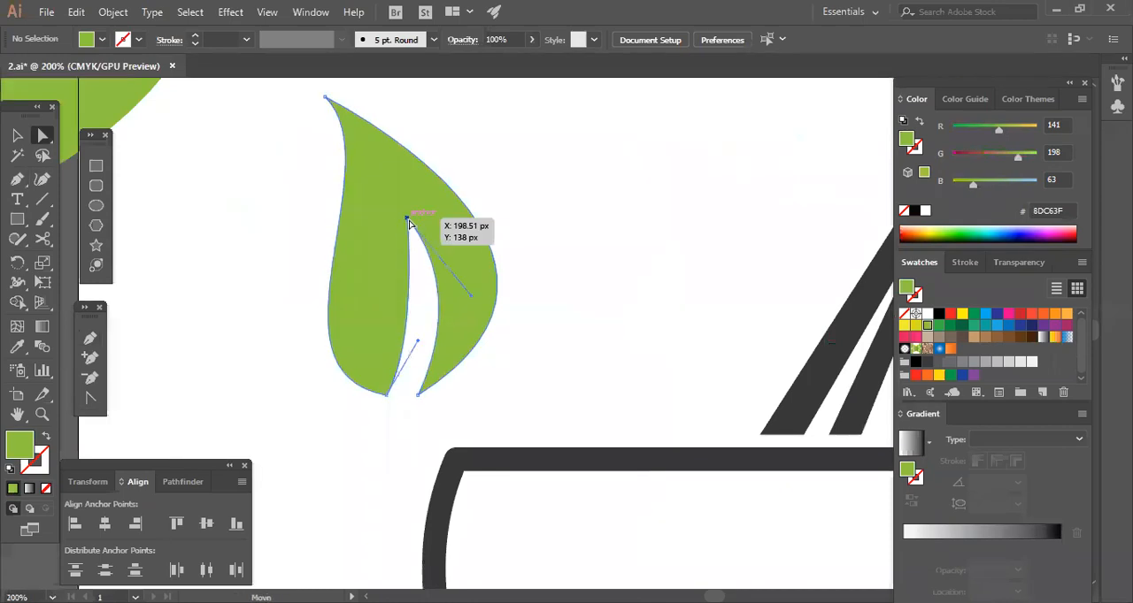
drag(409, 222, 395, 202)
drag(456, 277, 449, 304)
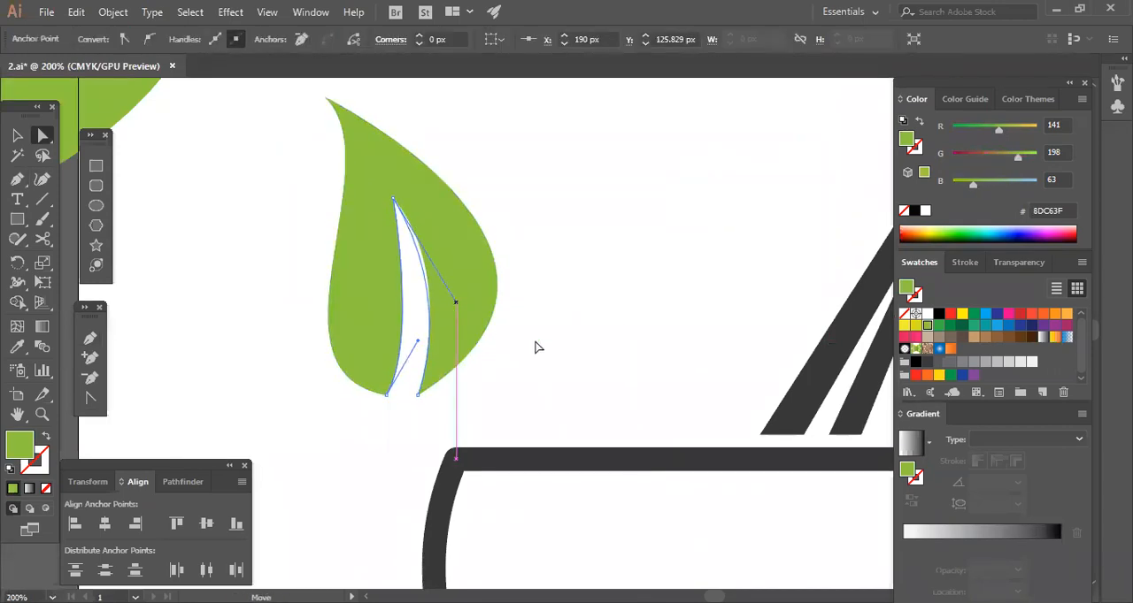
click(439, 406)
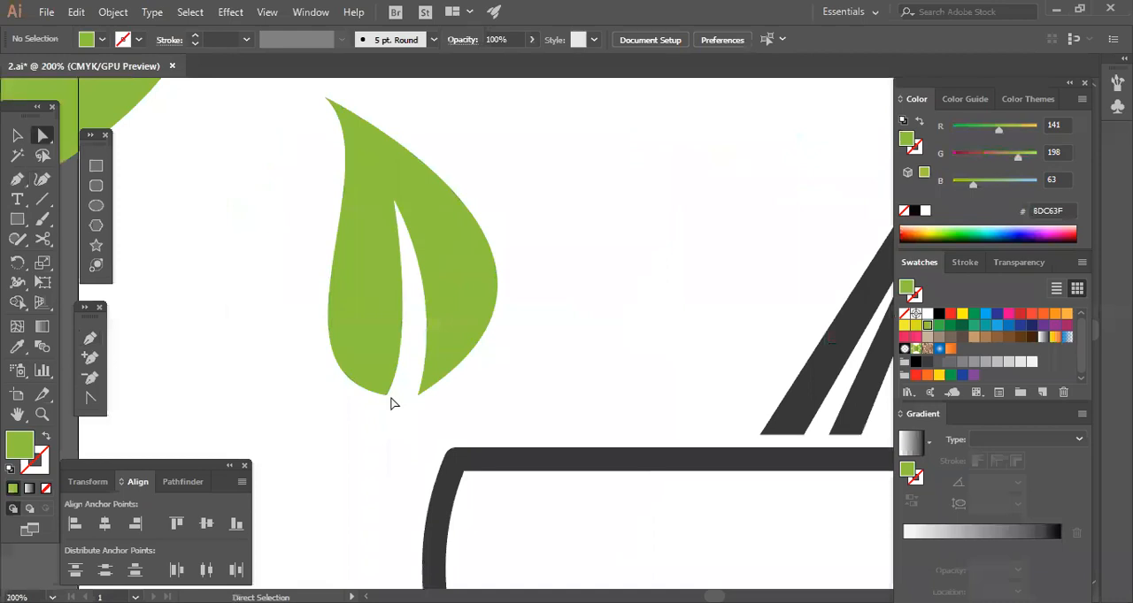
Refine the leaf's outer contour by adjusting the curve handle of its right base point.
drag(391, 395, 401, 410)
click(322, 341)
click(335, 277)
click(547, 200)
click(489, 233)
drag(546, 225, 522, 310)
drag(611, 342, 573, 330)
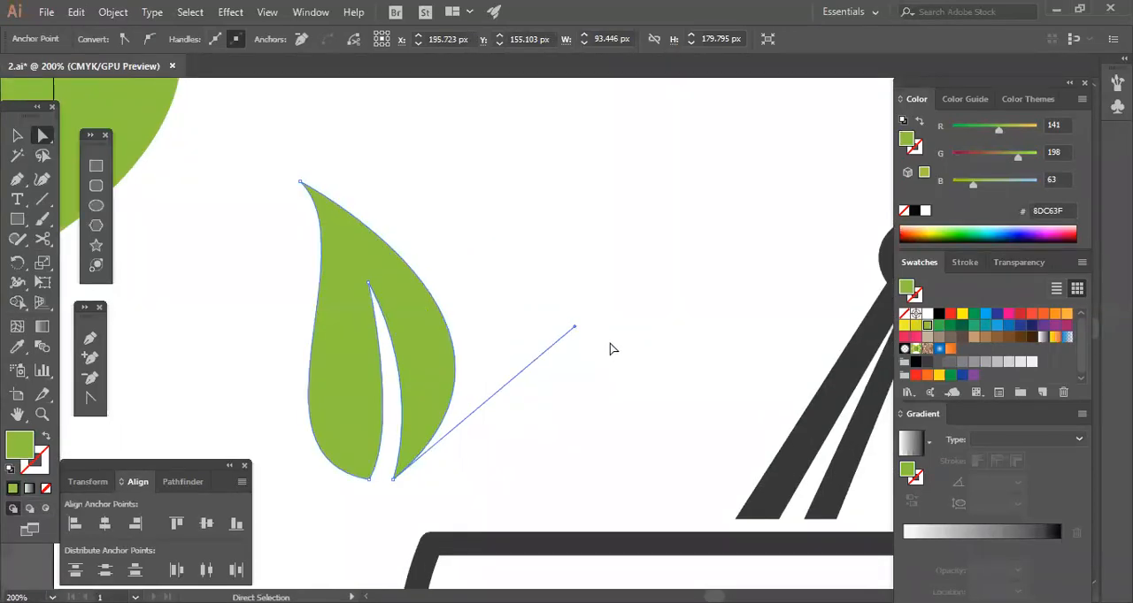
click(564, 339)
drag(561, 295, 550, 213)
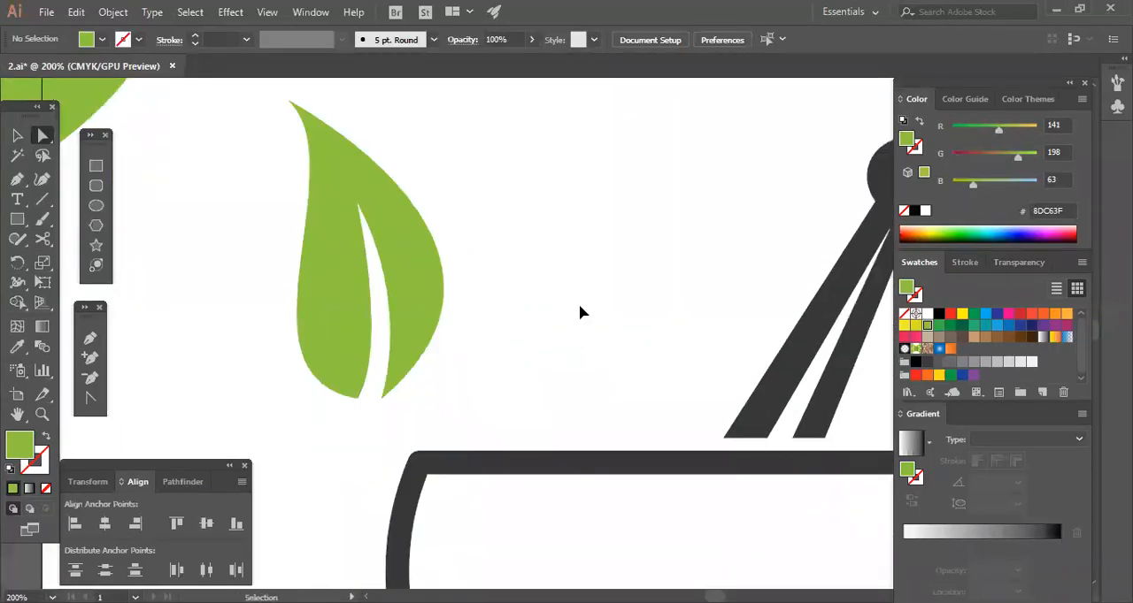
Duplicate the leaf and make one copy smaller and tilted left, placed beside the base of the upright leaf.
key(ctrl+minus)
key(ctrl+minus)
key(ctrl+minus)
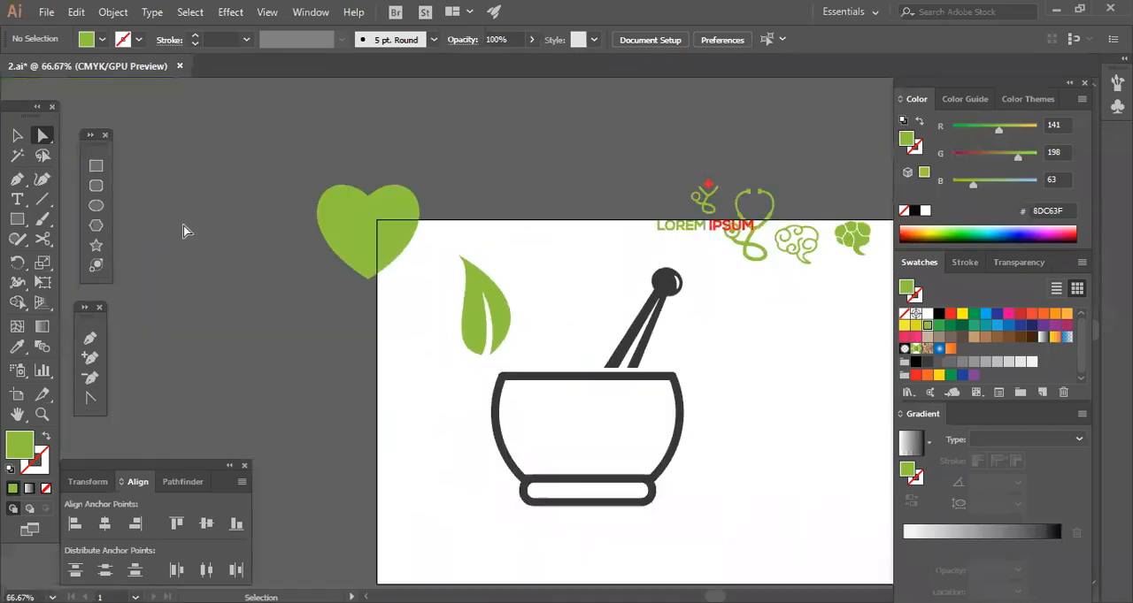
key(v)
click(479, 330)
click(574, 335)
drag(480, 329, 514, 337)
drag(475, 249, 470, 247)
alt+shift+drag(528, 365, 495, 343)
click(582, 349)
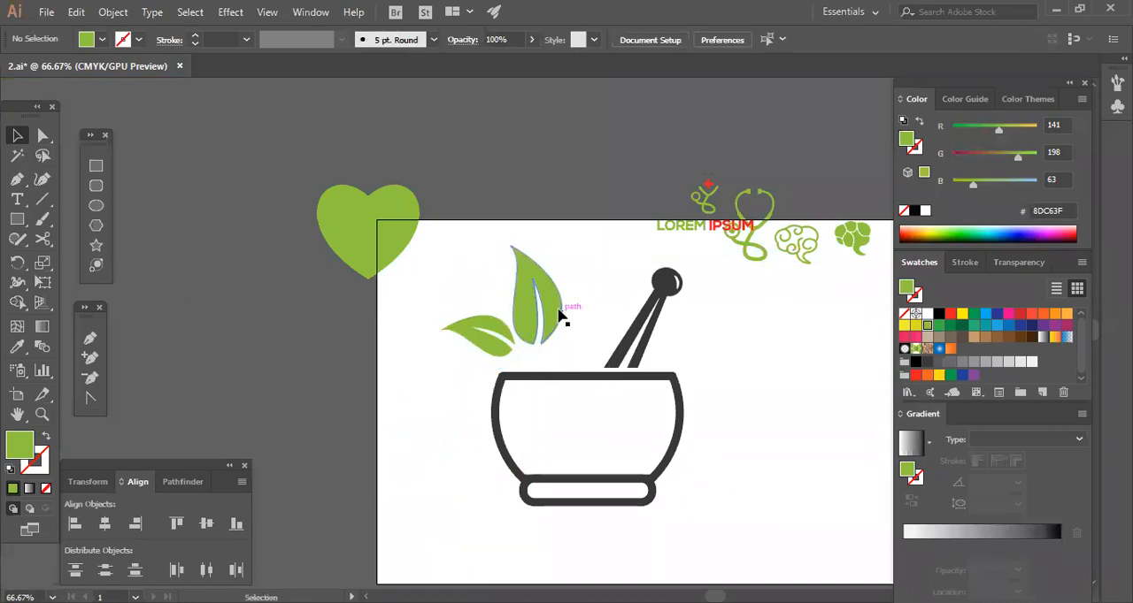
Adjust the upright leaf and scale both leaves down into a small sprig just above the bowl's left rim.
click(558, 309)
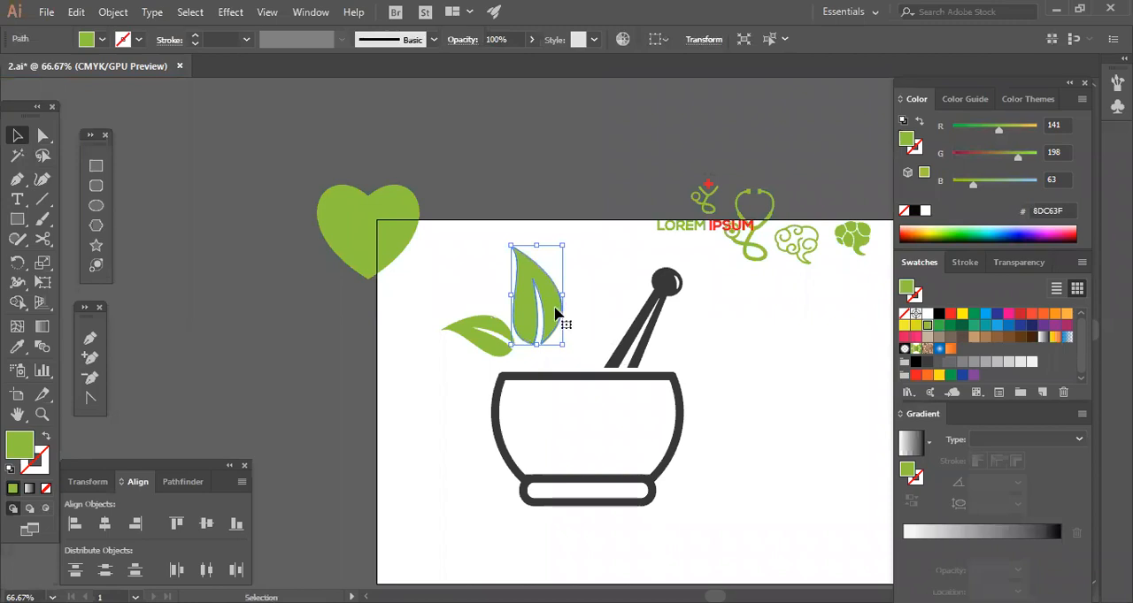
right_click(556, 309)
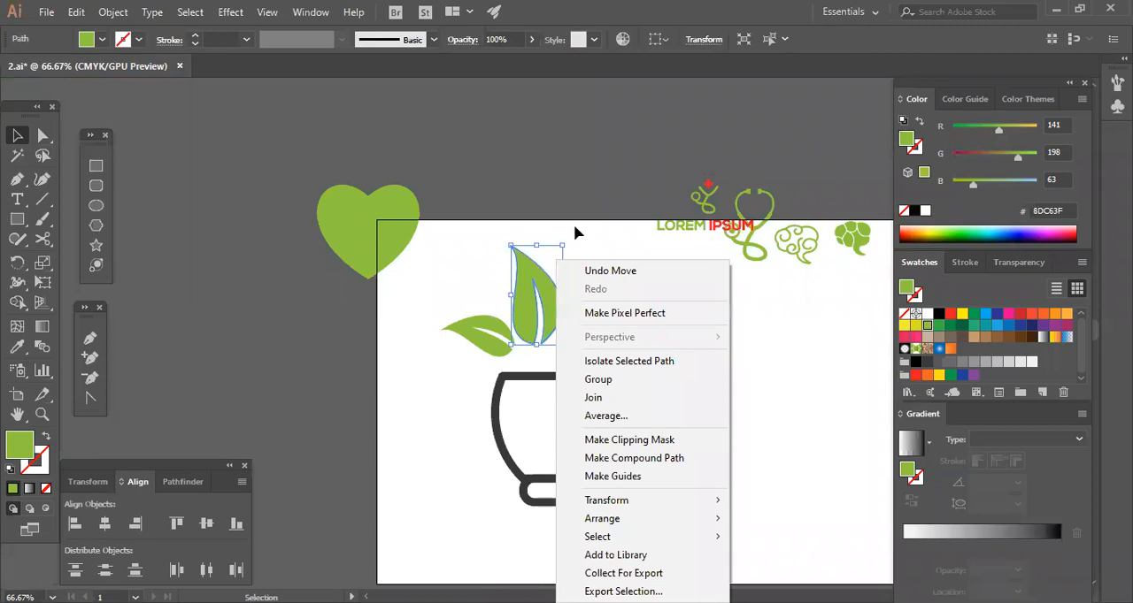
click(575, 226)
click(555, 290)
drag(568, 246, 580, 254)
click(580, 292)
drag(551, 308, 516, 354)
click(559, 293)
click(560, 337)
drag(659, 400, 604, 356)
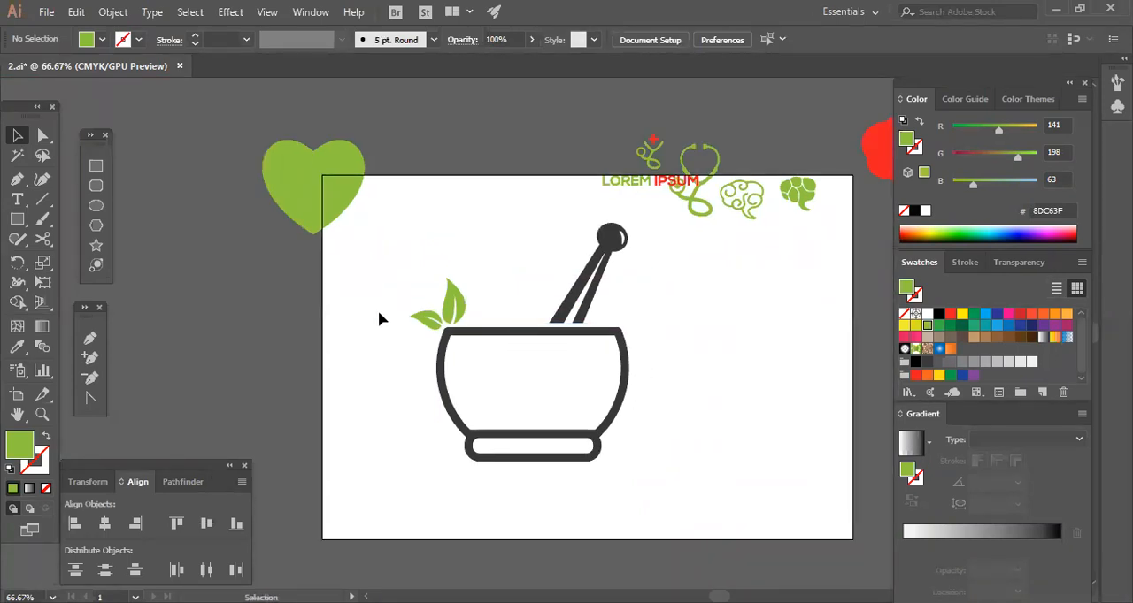
Move the pair of leaves beside the pestle's lower end and rotate it about 28° counterclockwise.
drag(428, 323, 591, 281)
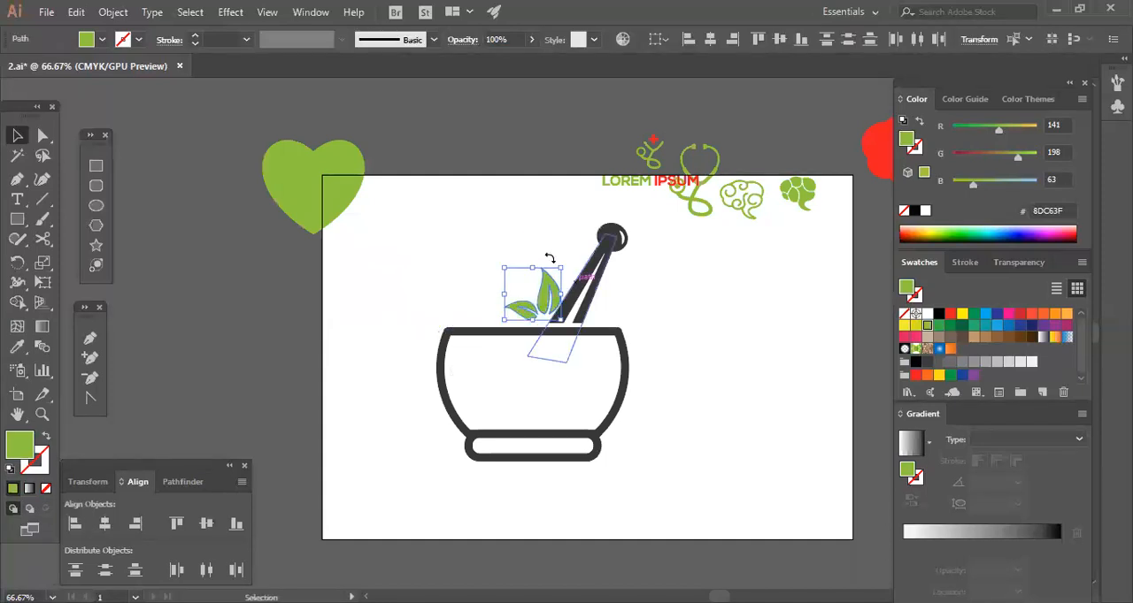
click(650, 375)
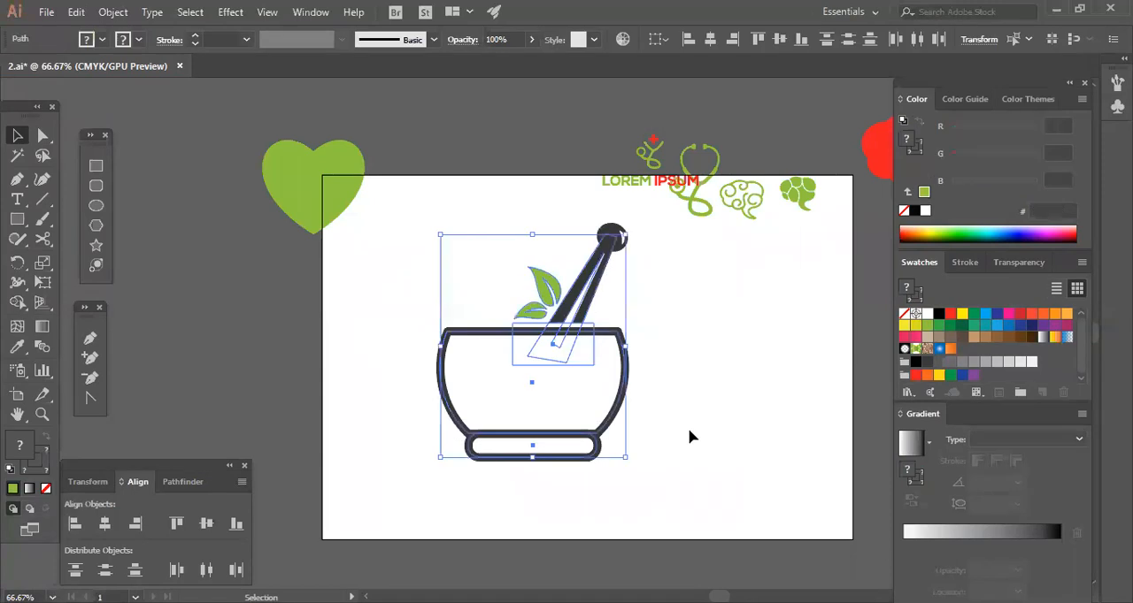
click(545, 285)
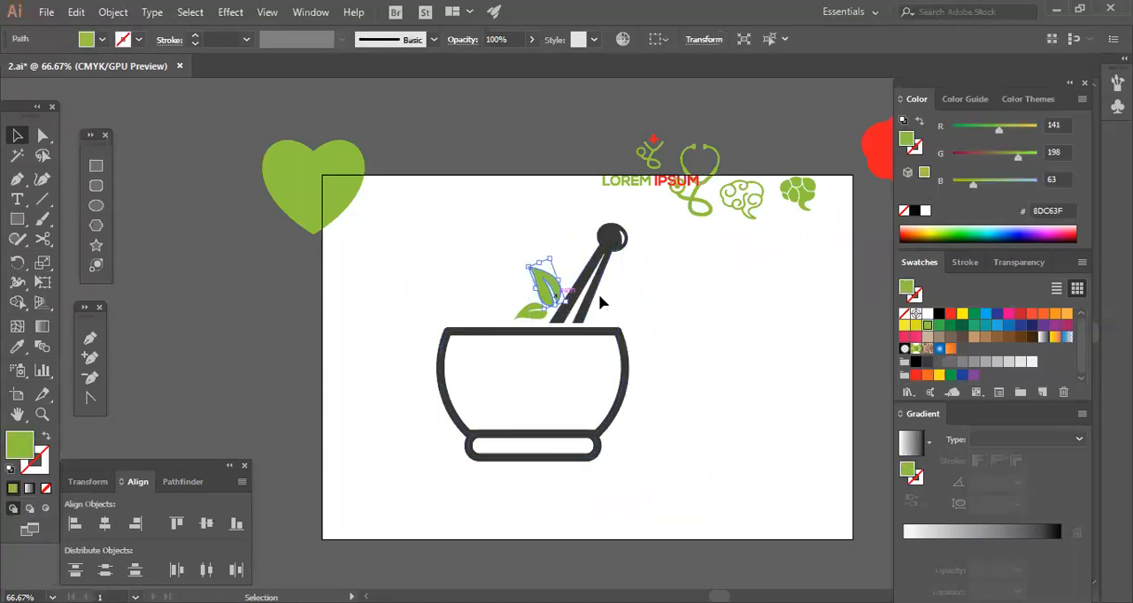
click(705, 406)
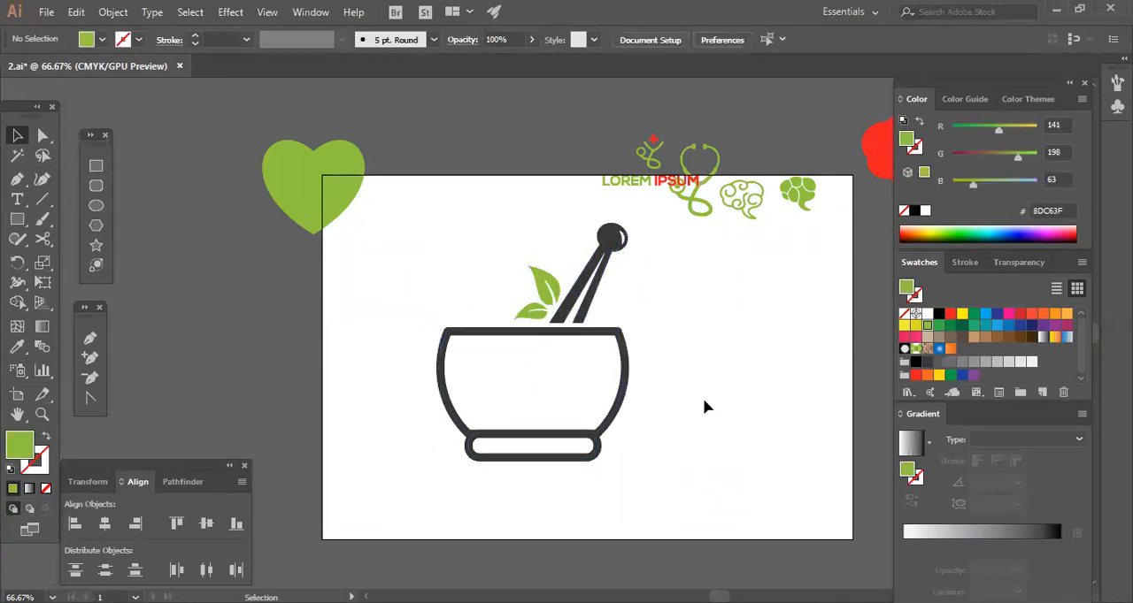
click(536, 312)
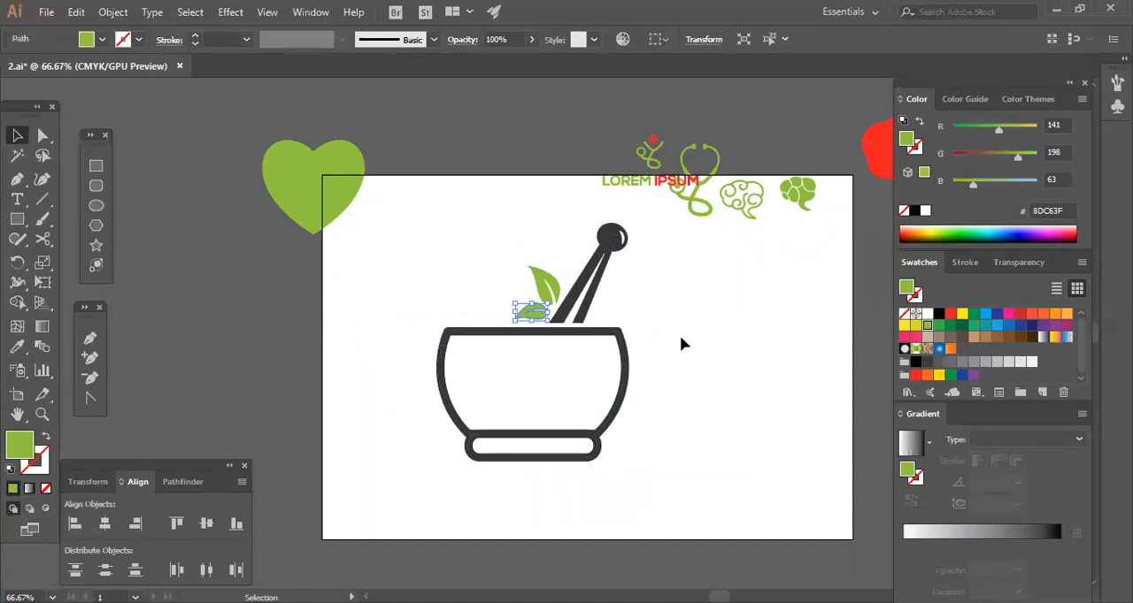
click(680, 335)
Expand the strokes of the bowl and its rounded base into filled shapes.
drag(401, 257, 701, 448)
click(607, 379)
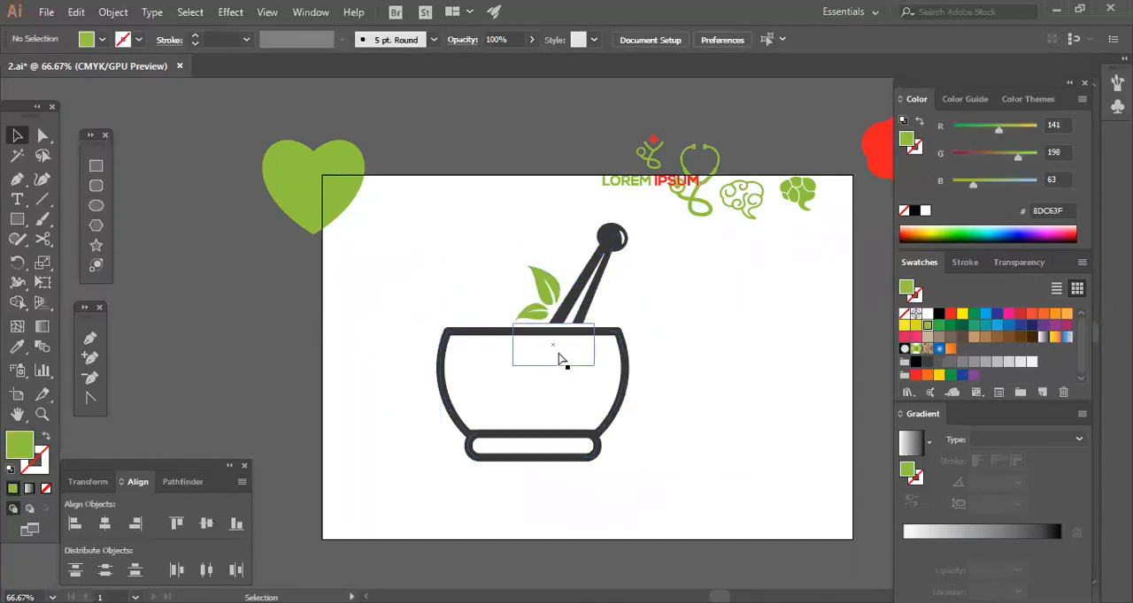
scroll(558, 358, up, 2)
scroll(559, 358, down, 4)
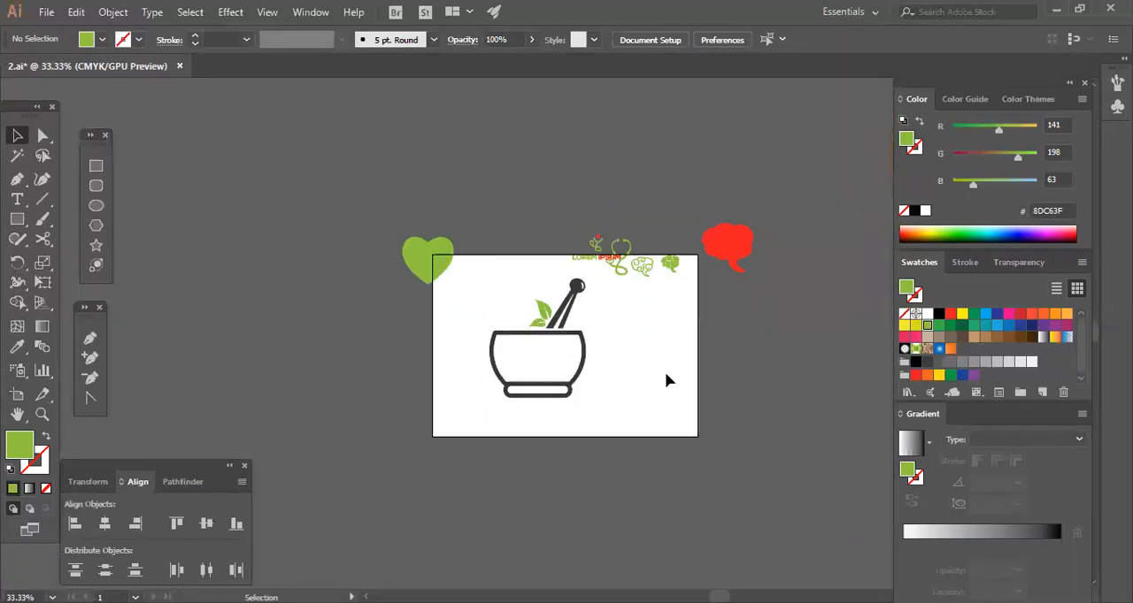
click(550, 387)
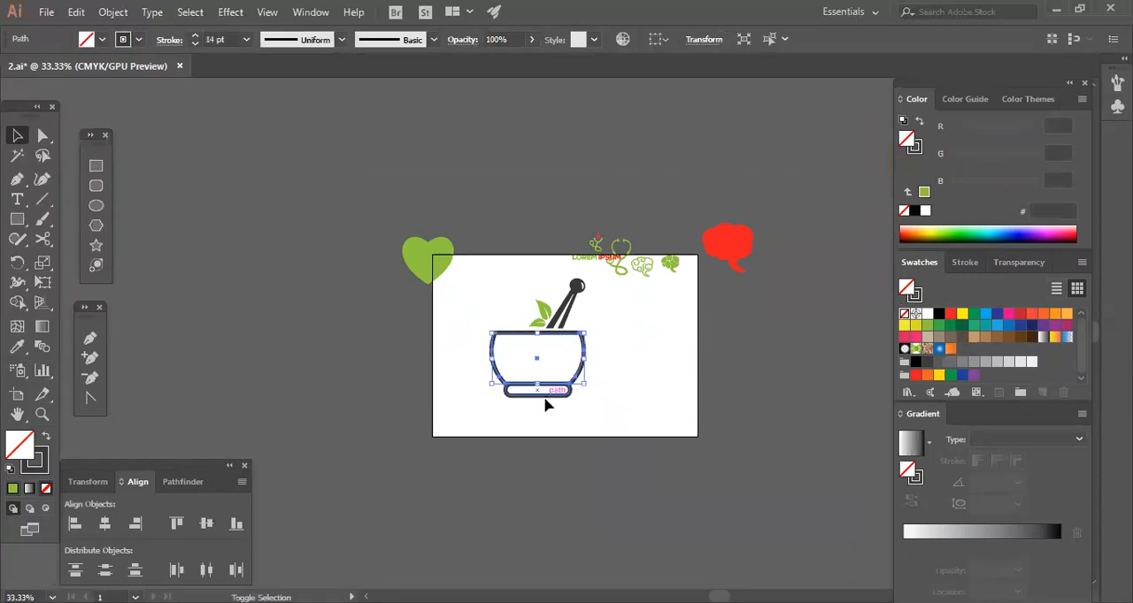
key(a)
scroll(546, 405, up, 1)
scroll(546, 404, up, 2)
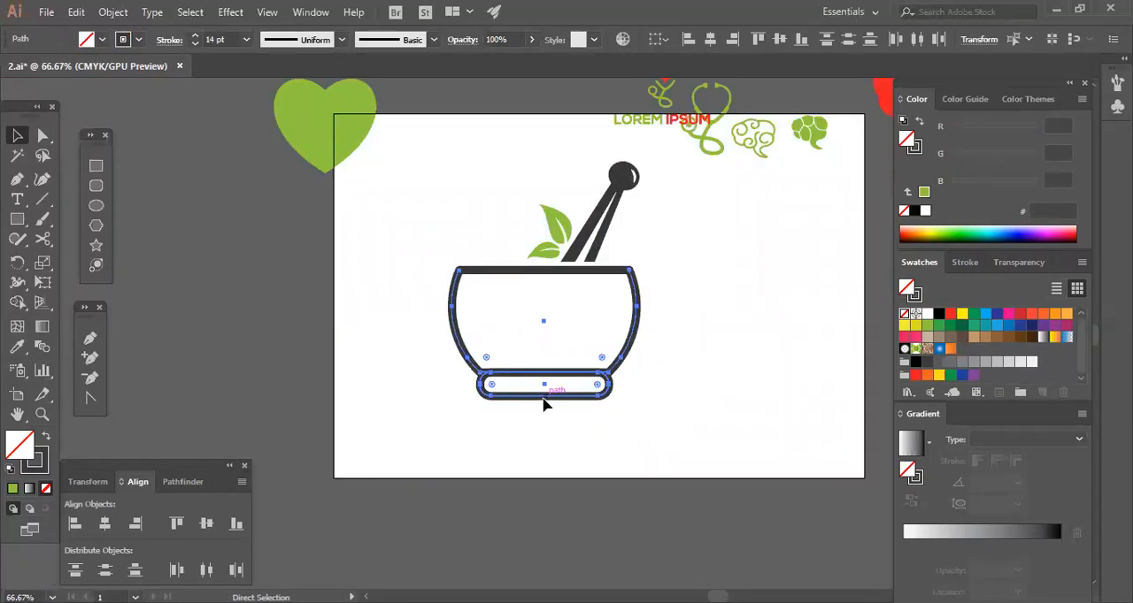
key(v)
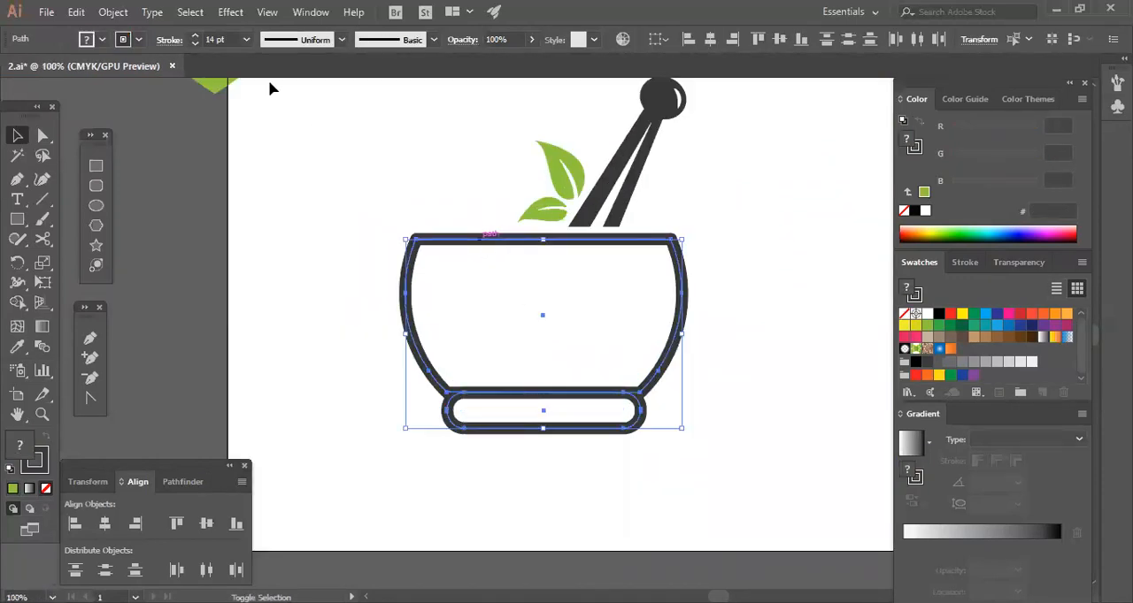
click(113, 11)
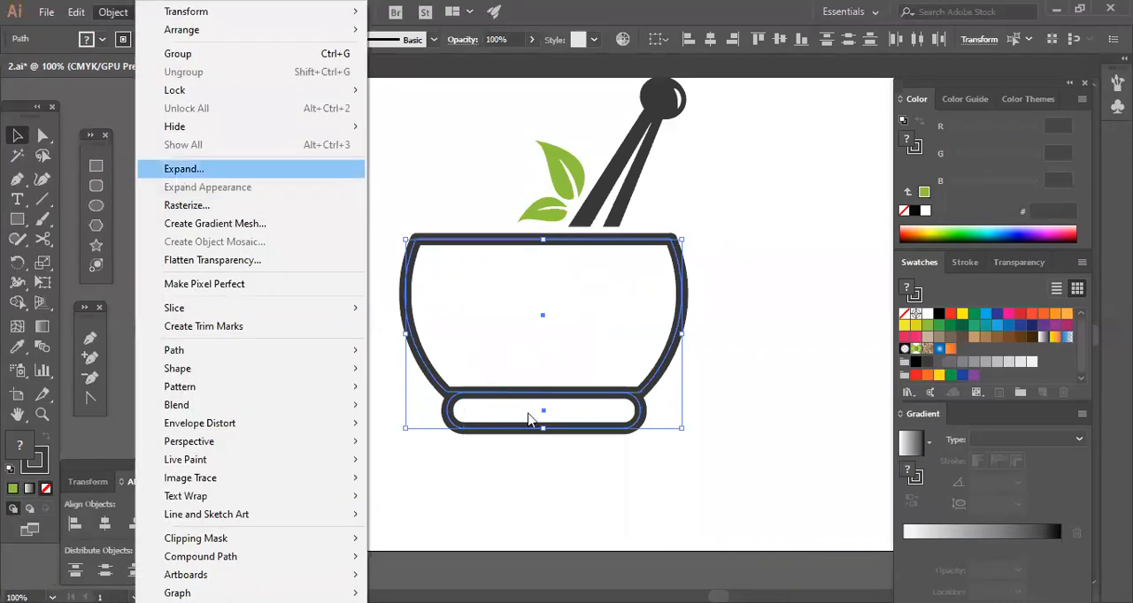
click(180, 169)
click(526, 401)
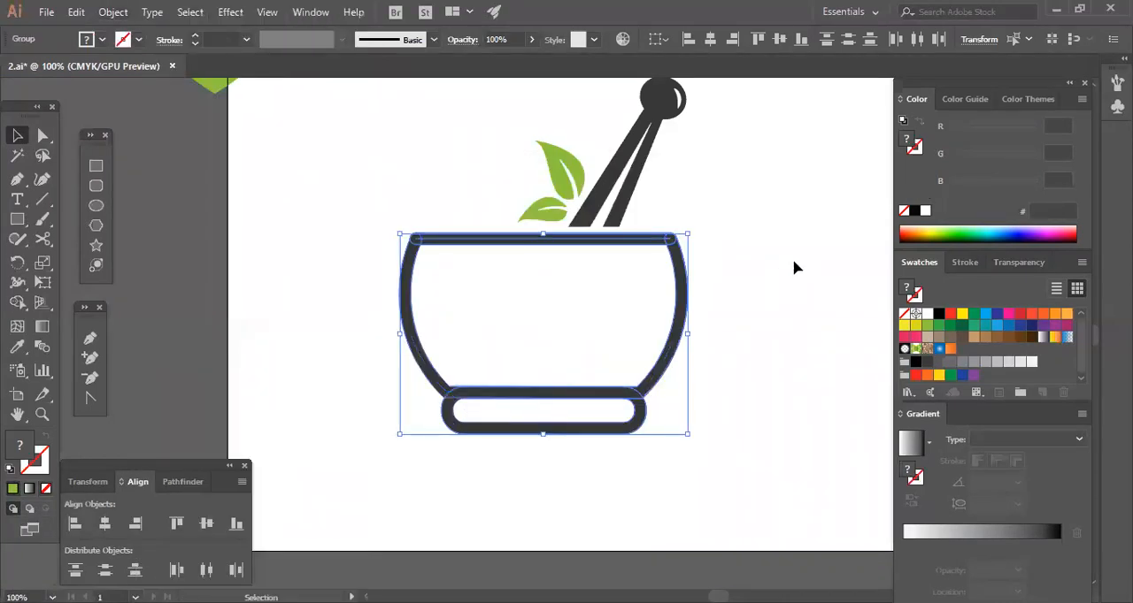
Examine which pieces of the pestle, bowl and white masking rectangle are still separate shapes.
click(640, 186)
click(630, 162)
click(672, 137)
click(647, 112)
click(616, 163)
click(691, 218)
drag(357, 235, 767, 464)
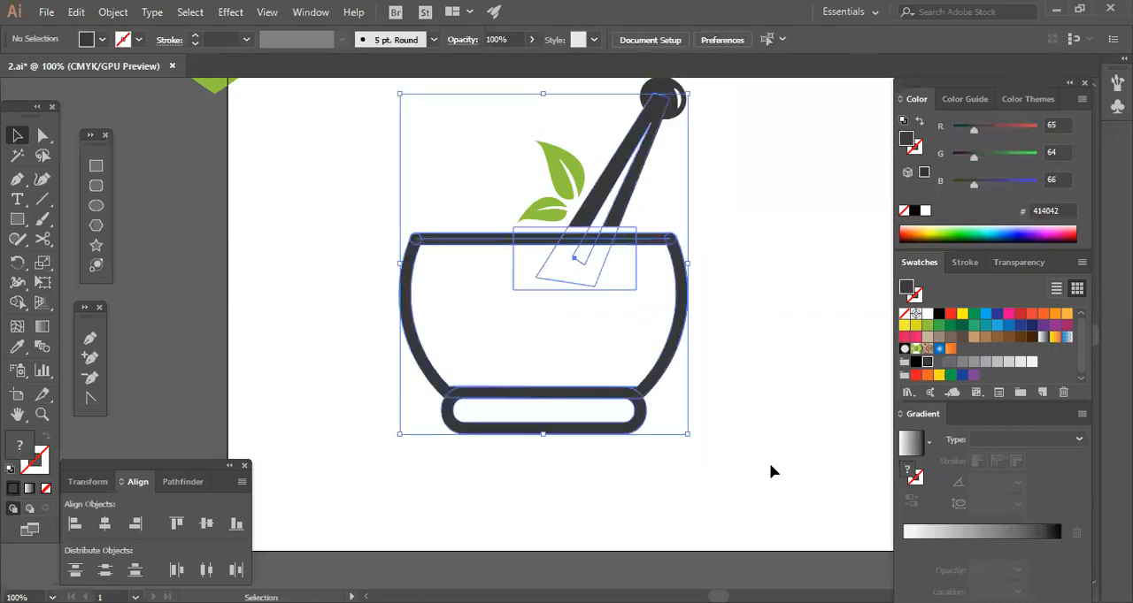
click(598, 326)
Subtract the narrow white slit from the pestle handle with Minus Front.
click(587, 273)
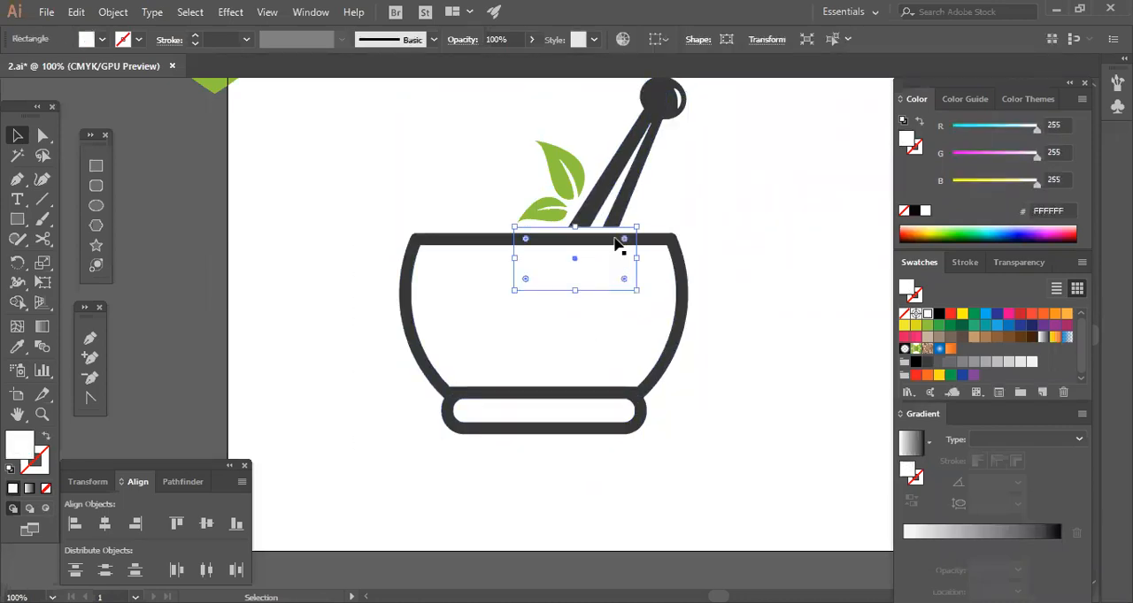
click(618, 191)
drag(674, 177, 621, 179)
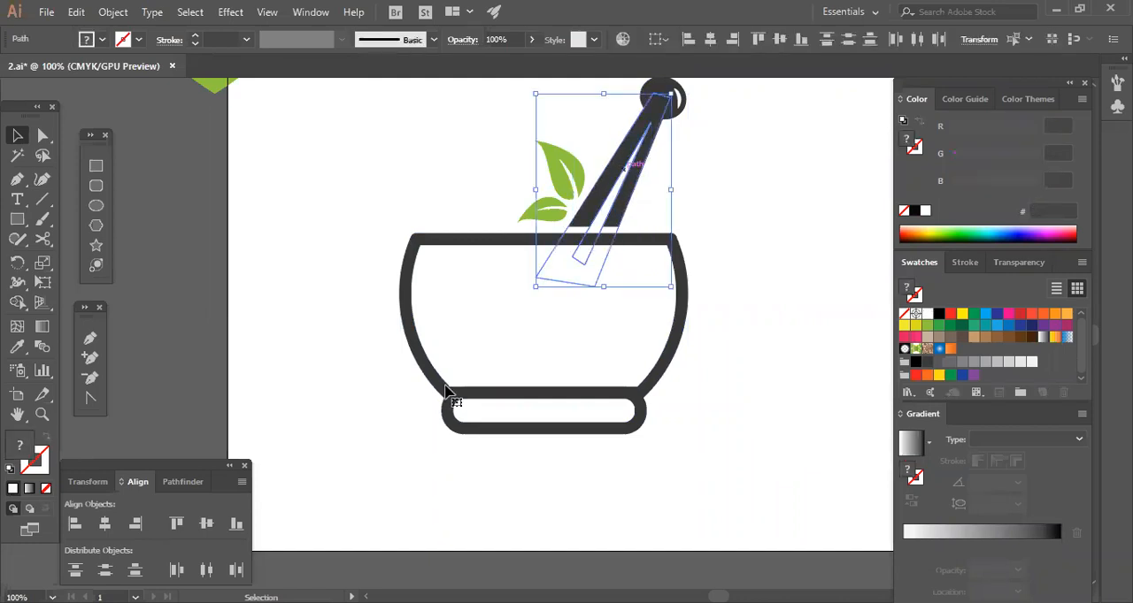
click(180, 482)
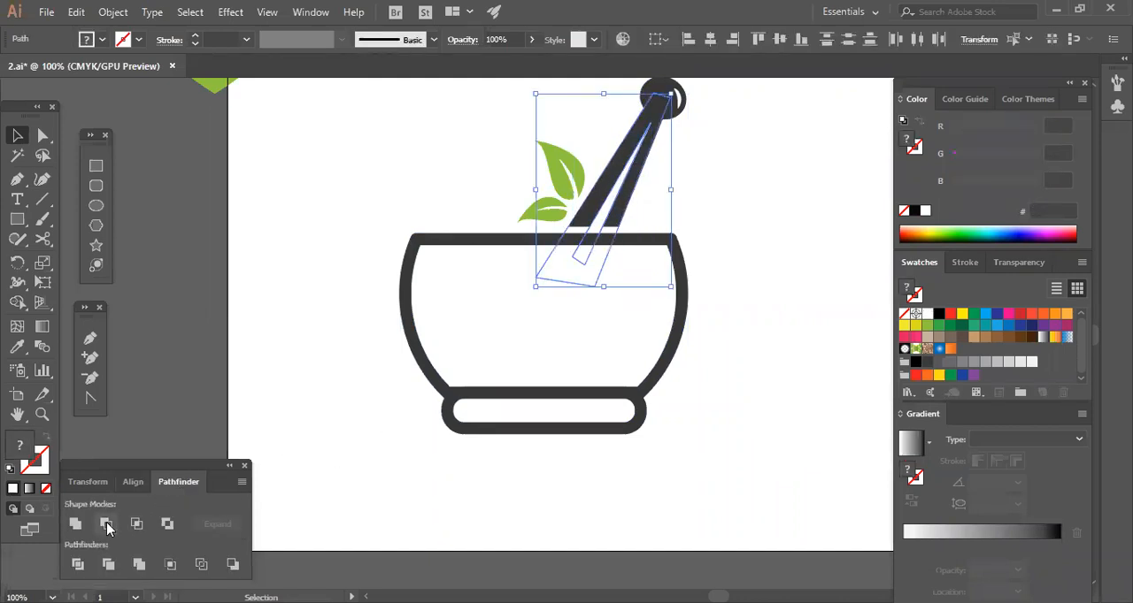
click(106, 525)
click(784, 323)
Cut off the pestle's lower end by subtracting the white masking rectangle from the handle with Minus Front.
drag(520, 329, 575, 270)
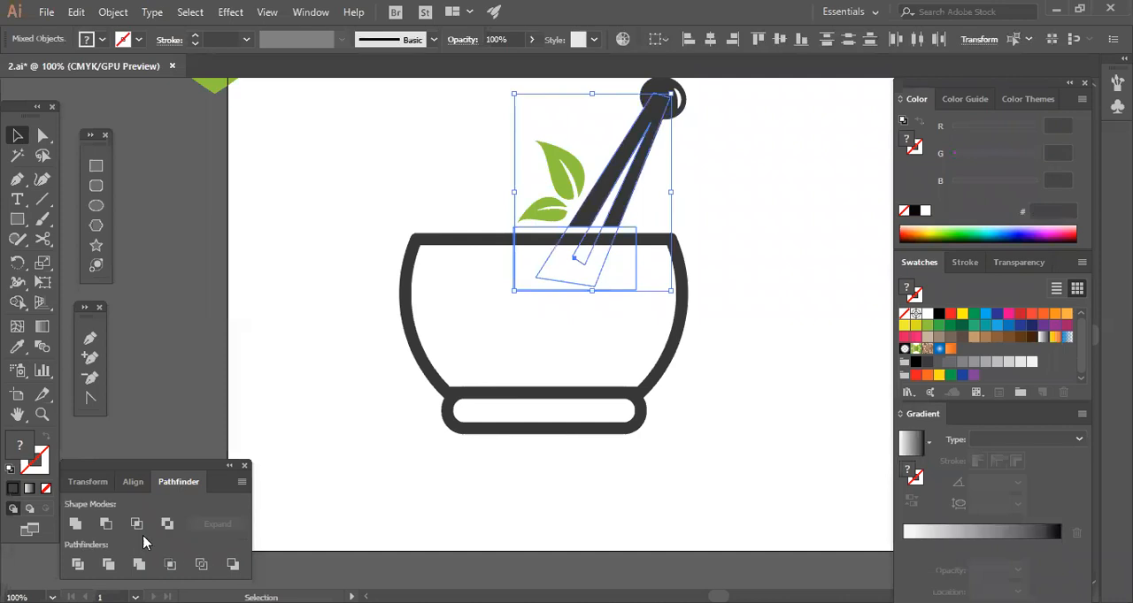
click(112, 527)
click(733, 394)
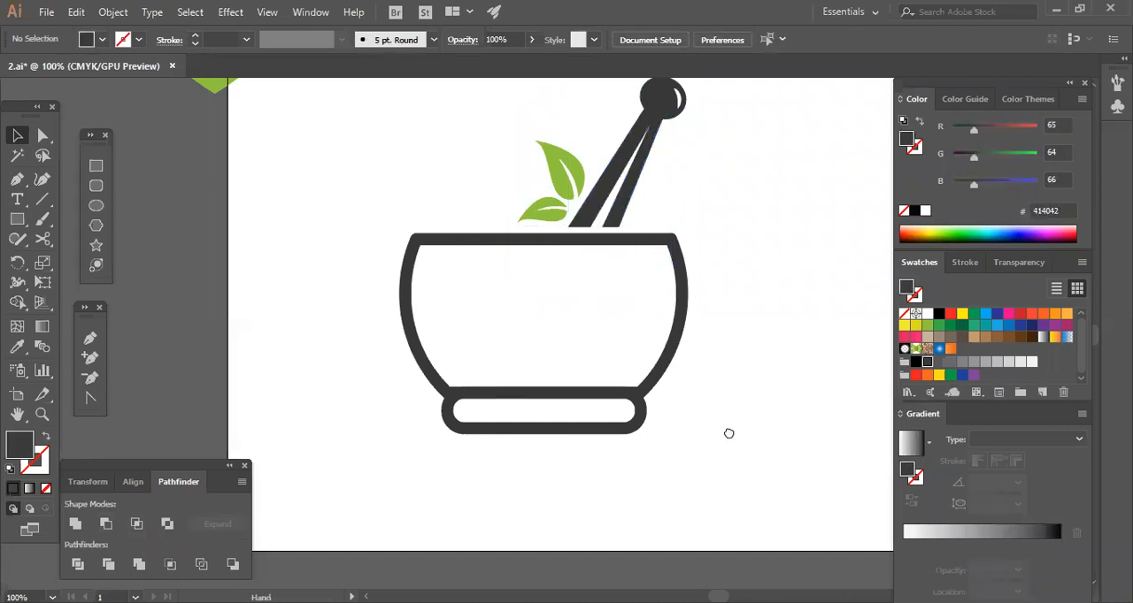
Subtract the white highlight from the pestle's round knob with Minus Front.
scroll(728, 433, up, 2)
click(689, 175)
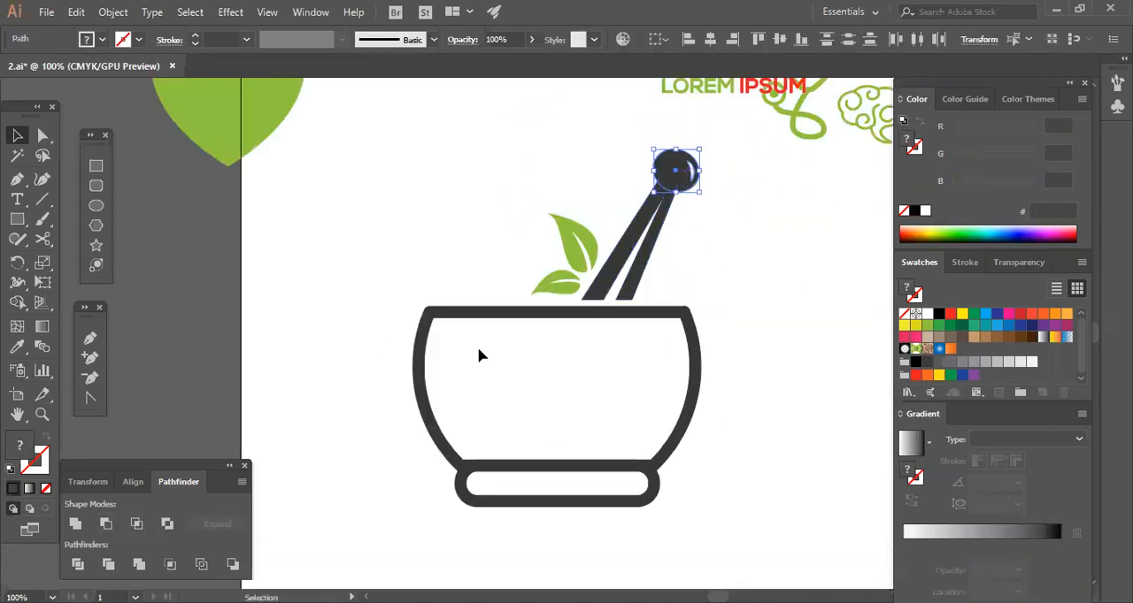
click(108, 525)
click(715, 343)
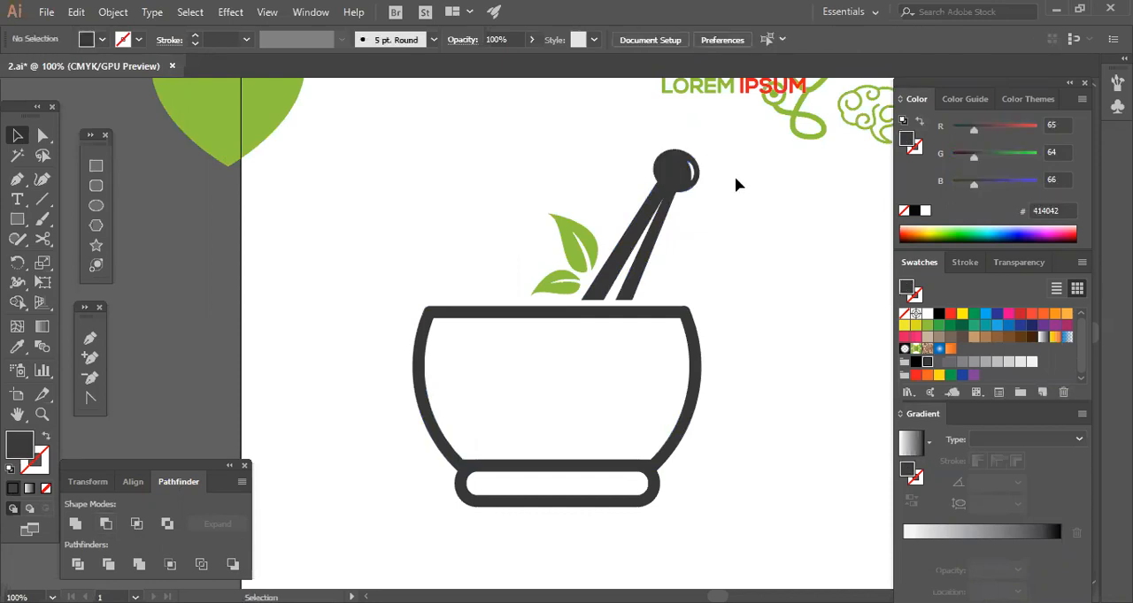
Group the pestle's handle and round knob so they behave as one object.
drag(742, 210, 660, 212)
right_click(656, 208)
click(735, 311)
click(774, 323)
Ungroup the bowl so that its rim, body and base can be selected separately.
click(591, 408)
right_click(589, 405)
drag(376, 276, 467, 413)
drag(492, 525, 492, 526)
right_click(474, 131)
click(522, 251)
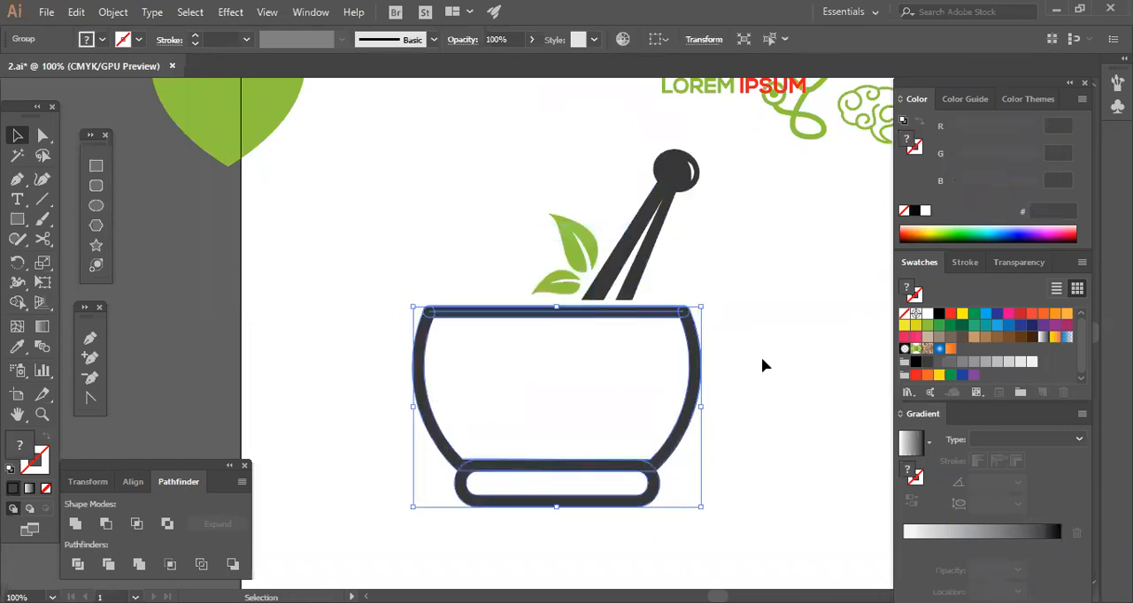
click(542, 220)
drag(747, 358, 742, 360)
right_click(634, 278)
click(542, 369)
Try moving the bowl's rim away from the body, and undo the change.
click(522, 314)
right_click(522, 316)
click(557, 431)
click(557, 434)
click(517, 316)
drag(517, 315, 543, 385)
key(a)
key(ctrl+z)
key(v)
Try to expand the bowl's grouped rim into plain shapes.
click(115, 13)
click(175, 170)
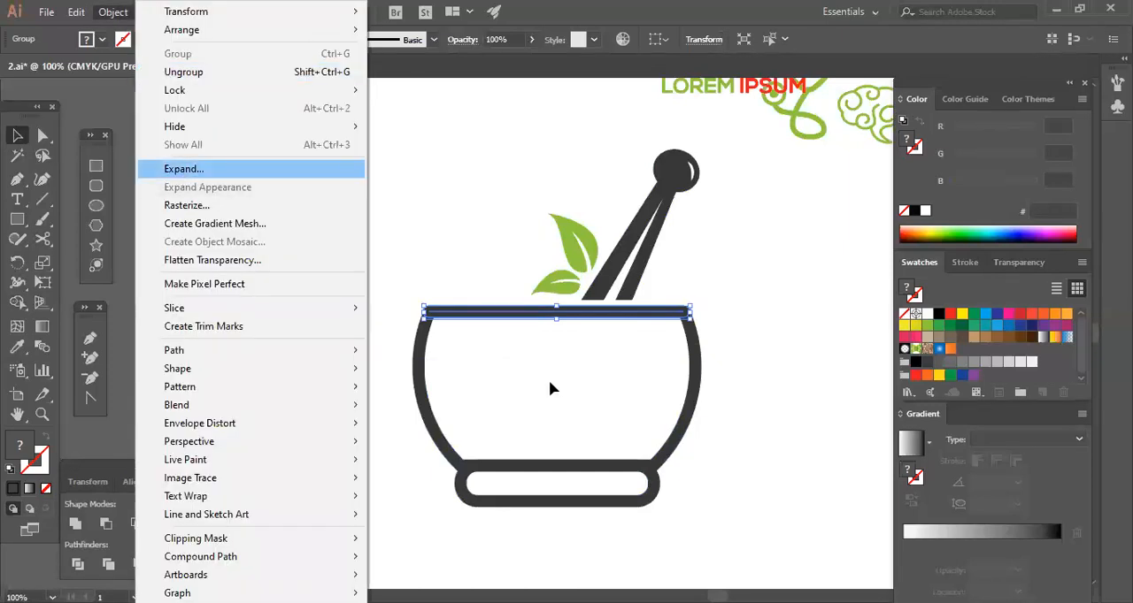
click(480, 290)
click(481, 315)
right_click(483, 316)
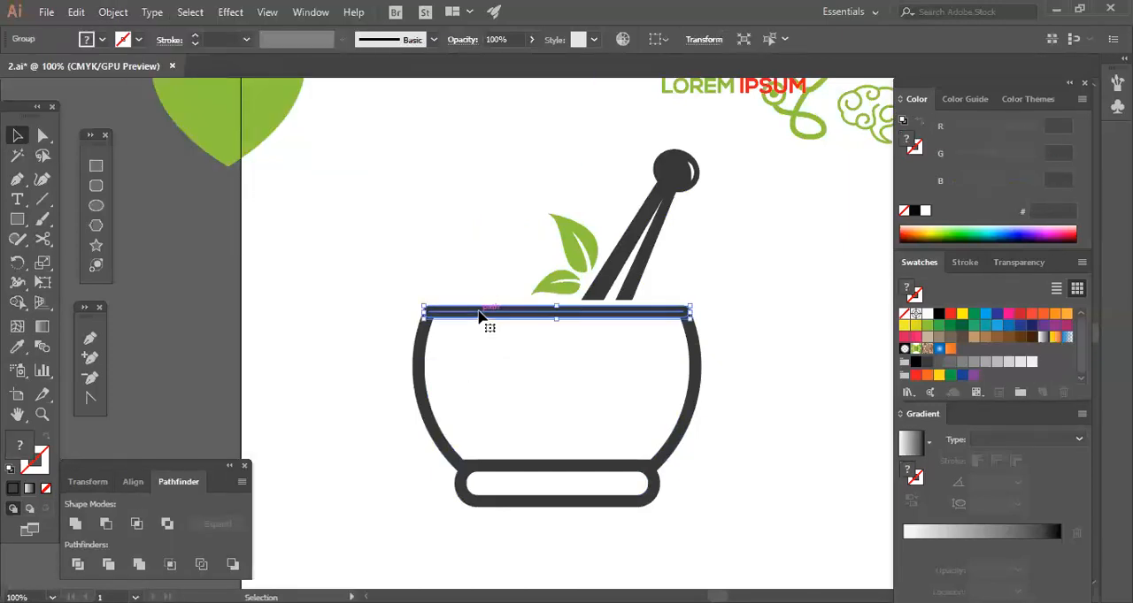
click(527, 434)
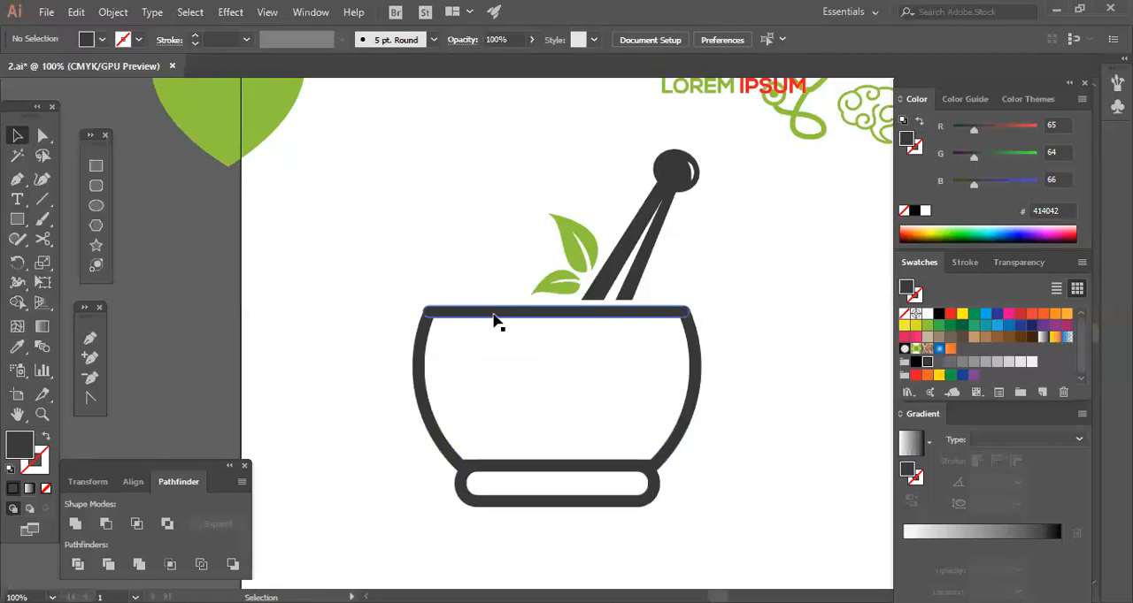
Check whether the bowl's body and base separate from the rim, and undo the trial change.
click(410, 350)
drag(374, 356, 601, 495)
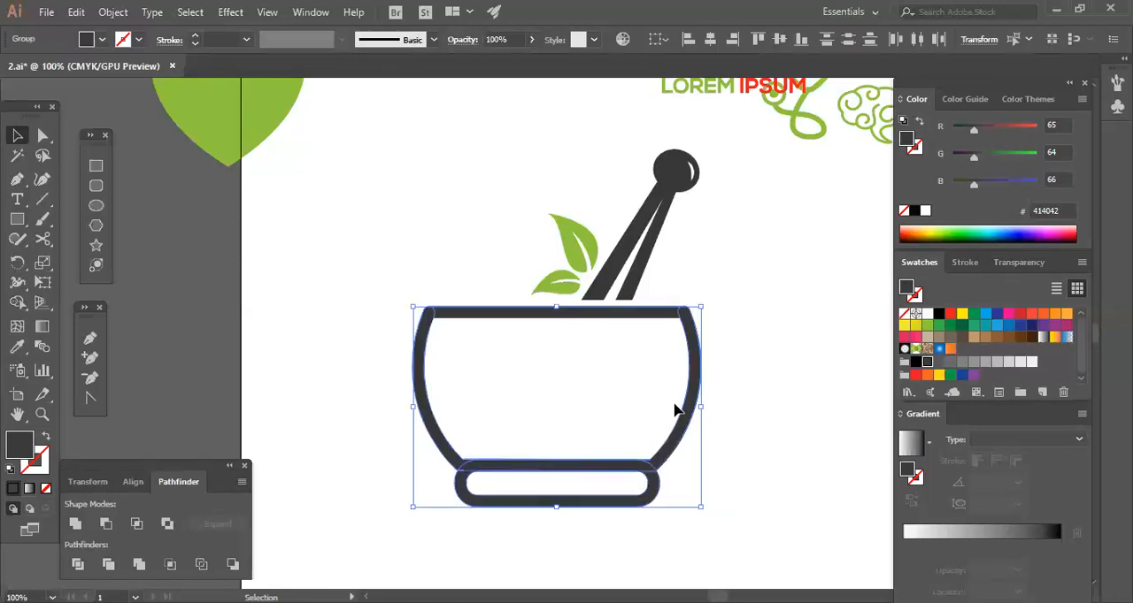
shift+click(636, 269)
drag(635, 269, 443, 291)
click(616, 313)
key(a)
key(ctrl+z)
click(735, 429)
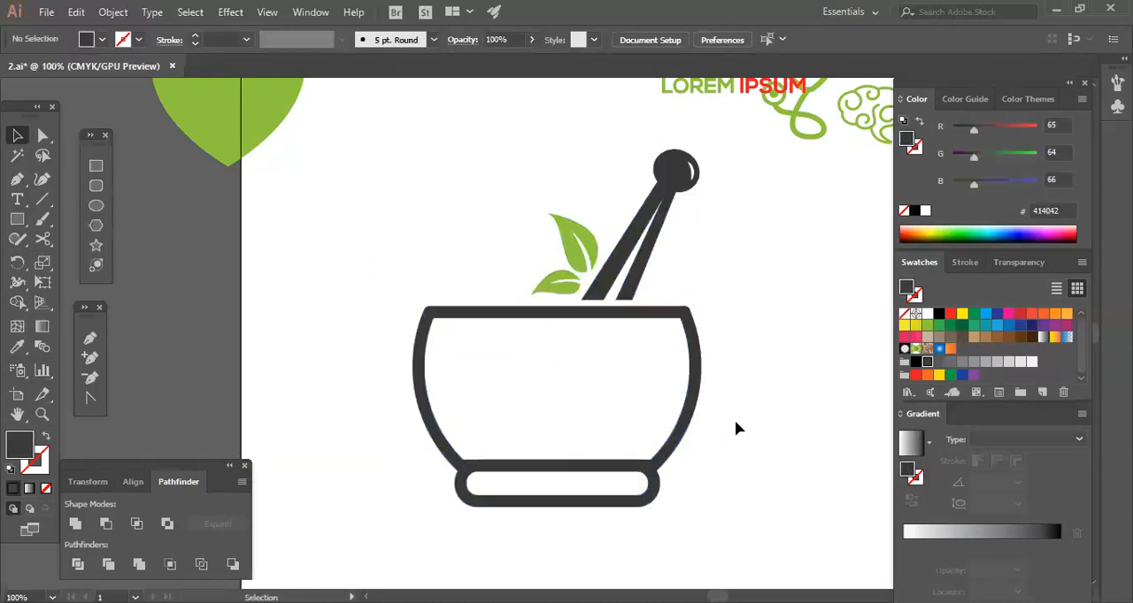
Ungroup the rim and try moving one of its pieces, undoing the move.
key(ctrl+plus)
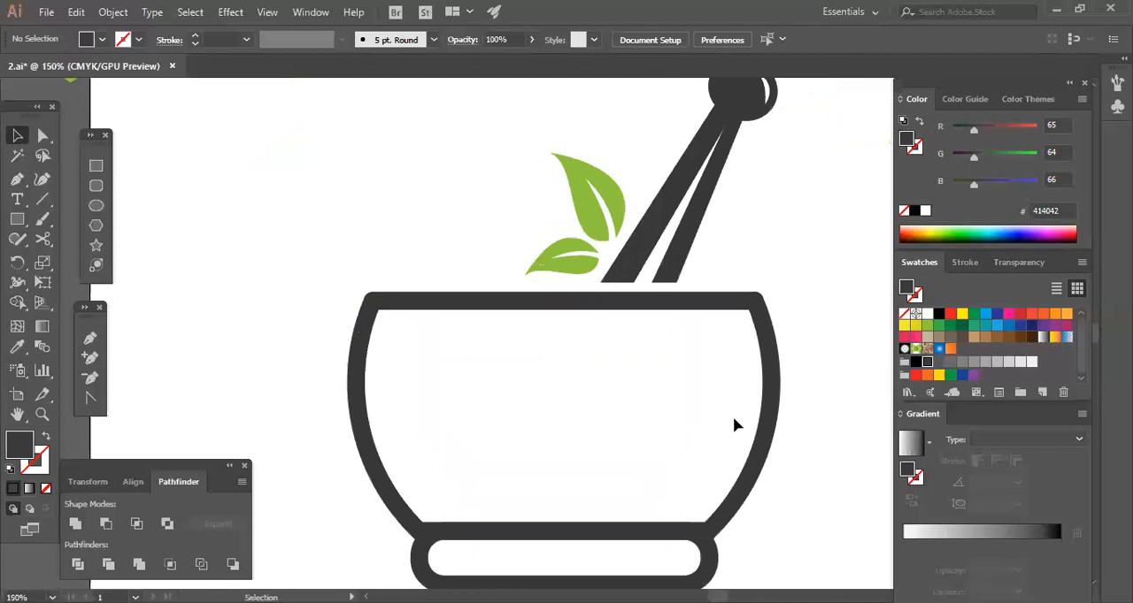
click(509, 306)
click(531, 367)
click(515, 307)
click(510, 367)
drag(301, 245, 487, 386)
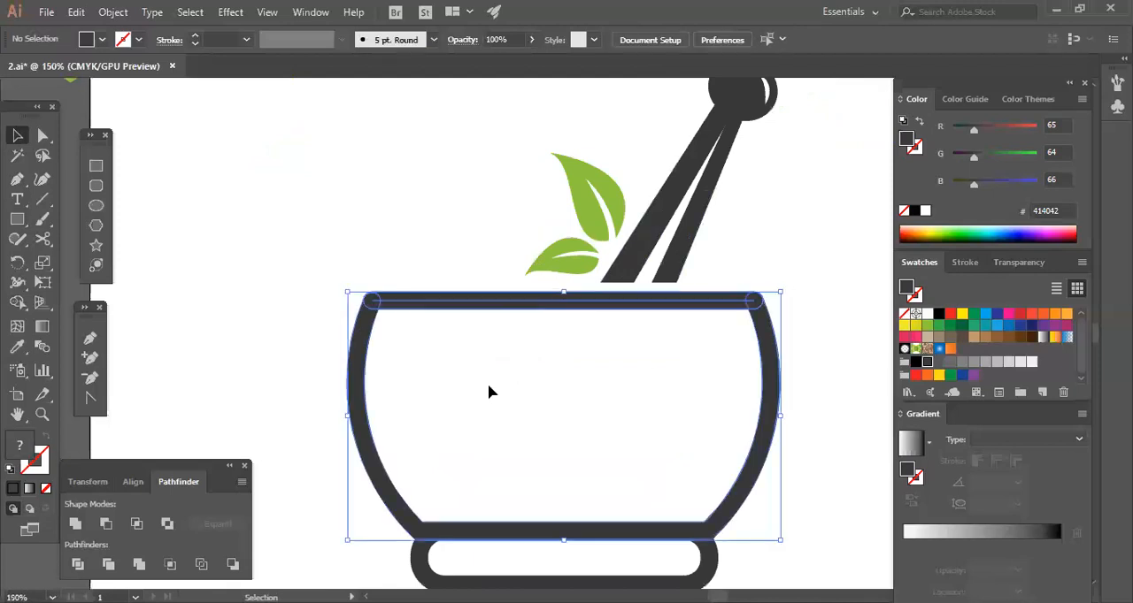
click(503, 397)
drag(440, 310, 421, 358)
click(471, 394)
click(496, 354)
click(518, 456)
key(ctrl+z)
Examine which overlapping pieces make up the bowl's rim.
drag(479, 352, 418, 257)
drag(504, 392, 514, 397)
drag(491, 268, 517, 351)
drag(451, 257, 491, 381)
right_click(471, 402)
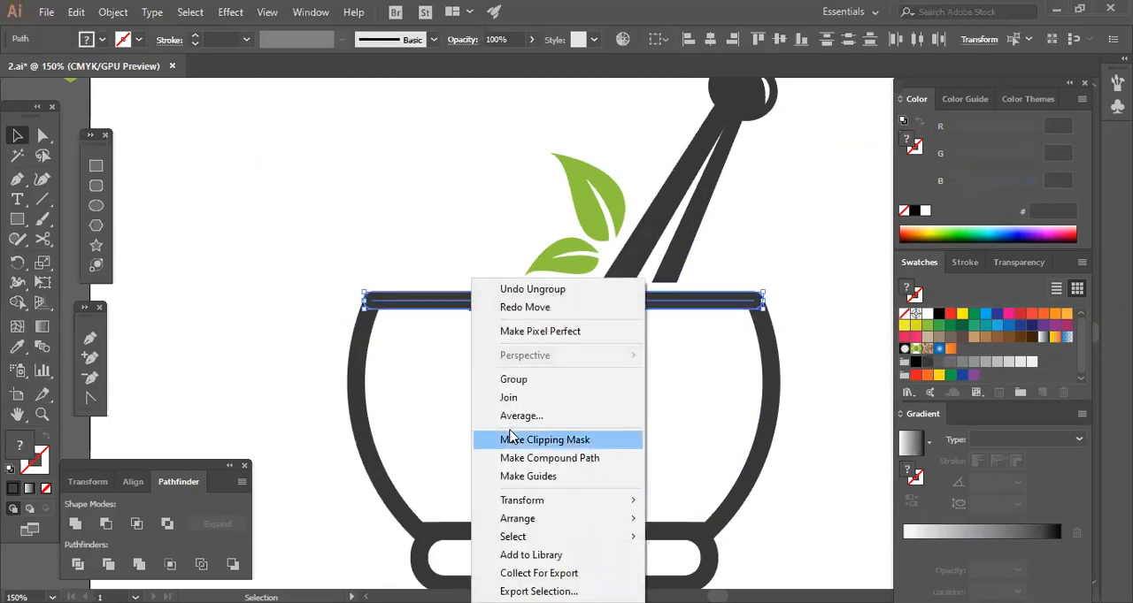
click(513, 440)
click(548, 396)
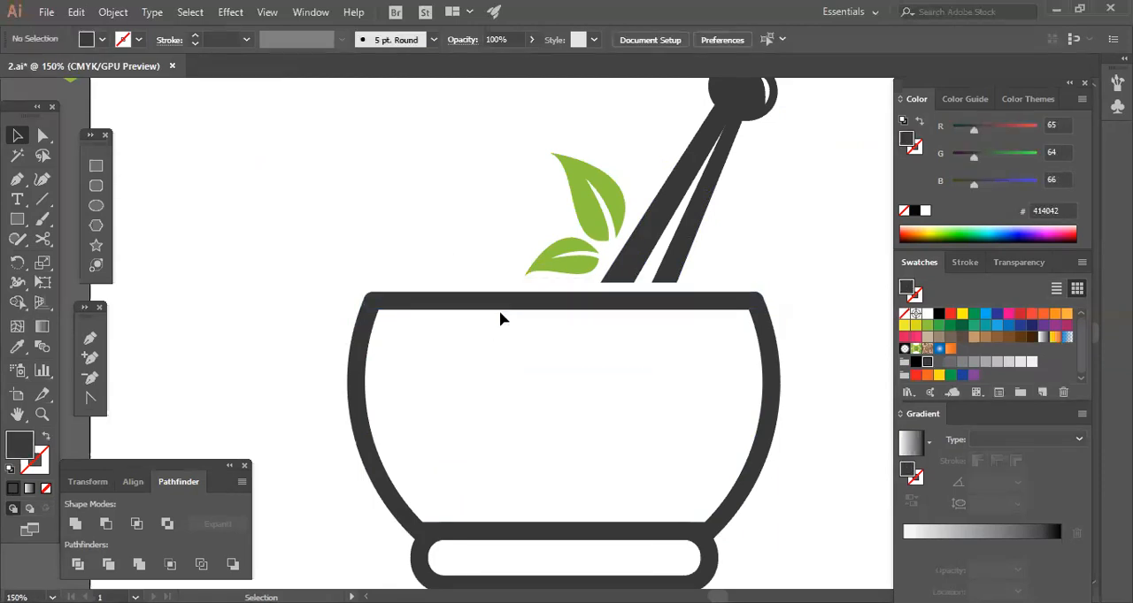
click(510, 324)
click(518, 358)
click(513, 308)
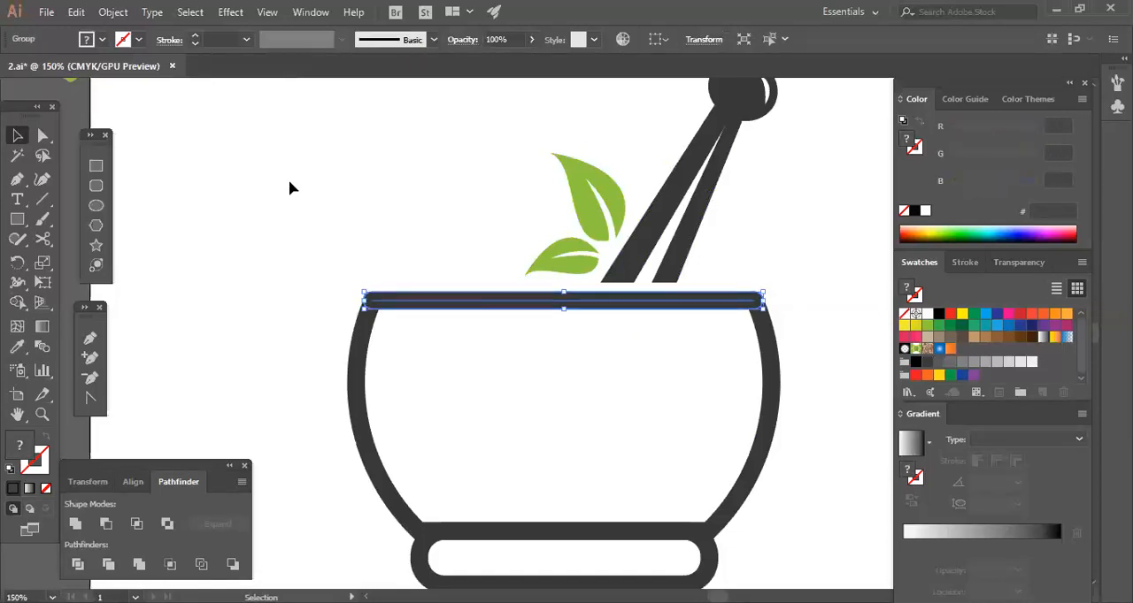
click(191, 12)
click(112, 19)
click(601, 440)
click(601, 439)
Ungroup the bowl's rim into its separate paths.
click(517, 301)
click(519, 338)
click(521, 301)
click(531, 352)
click(521, 301)
click(531, 351)
click(517, 300)
right_click(517, 296)
click(561, 411)
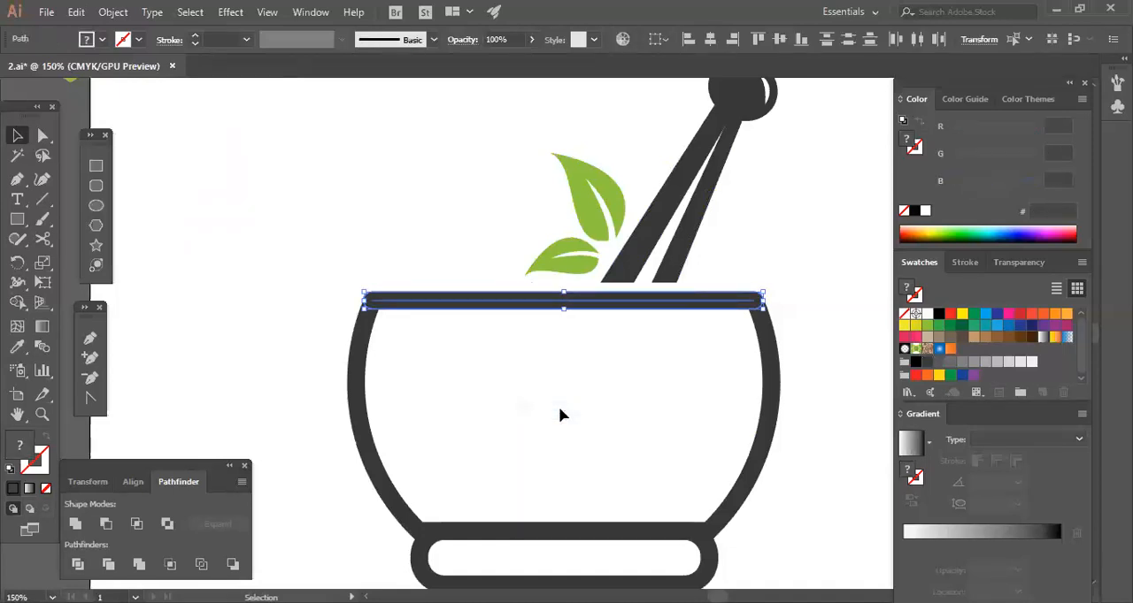
click(531, 351)
click(520, 301)
click(564, 376)
click(465, 303)
Move the mortar, pestle and leaves off the thin white strip left over from the rim, and remove the strip.
drag(308, 375, 856, 544)
drag(543, 144, 699, 223)
key(ctrl+g)
drag(724, 149, 494, 192)
drag(636, 411, 634, 413)
drag(756, 220, 630, 402)
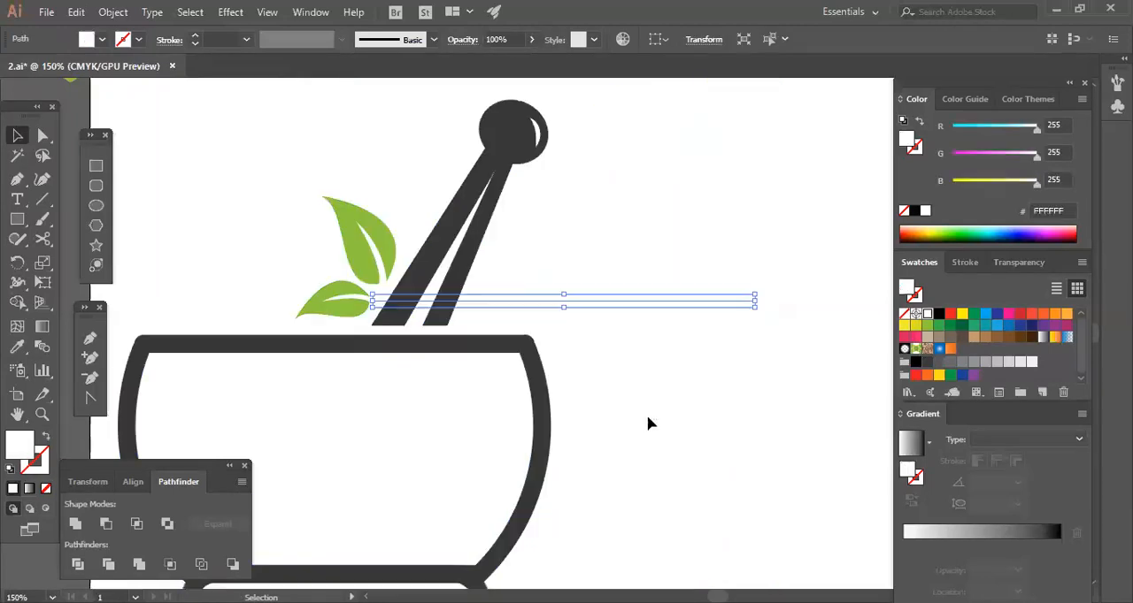
click(706, 417)
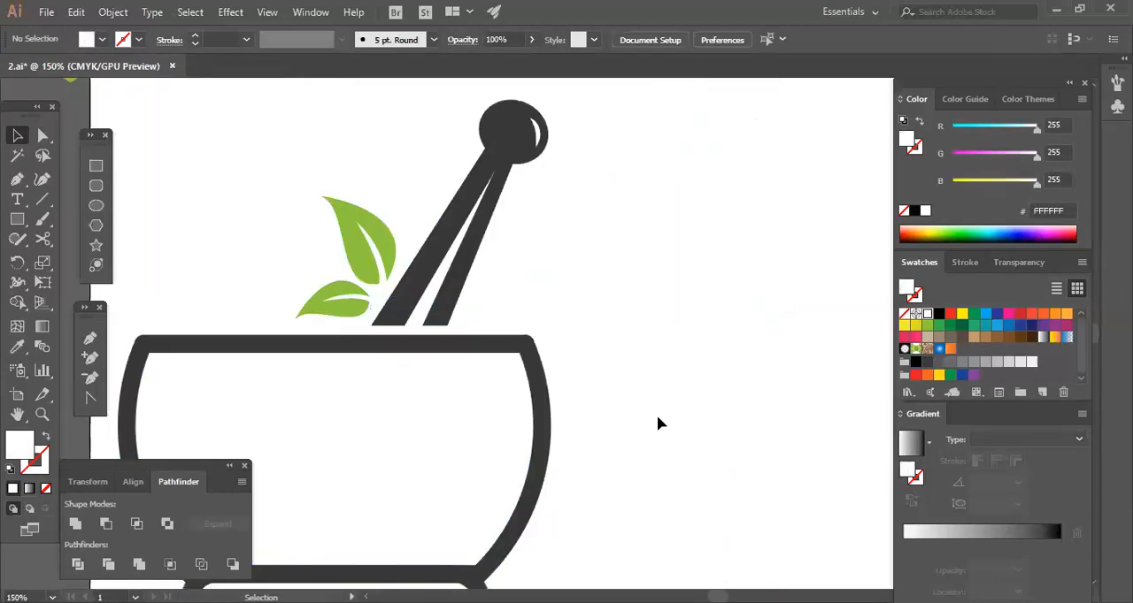
Shrink the whole logo to icon size to judge its legibility, and enlarge it again.
drag(607, 450, 680, 359)
key(ctrl+minus)
key(ctrl+minus)
key(ctrl+minus)
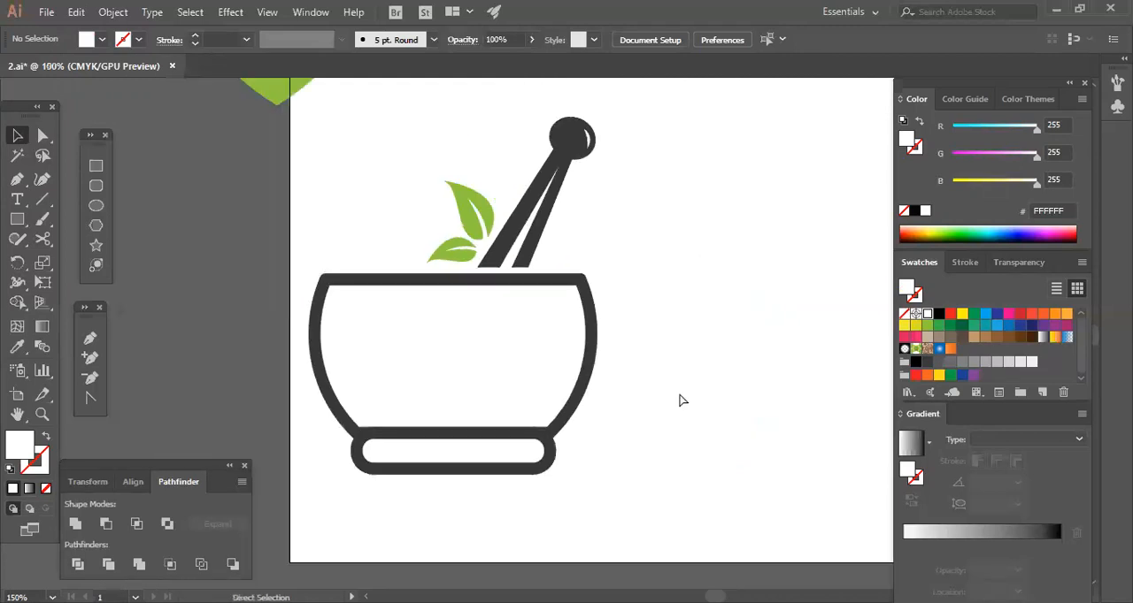
drag(407, 232, 517, 340)
click(577, 387)
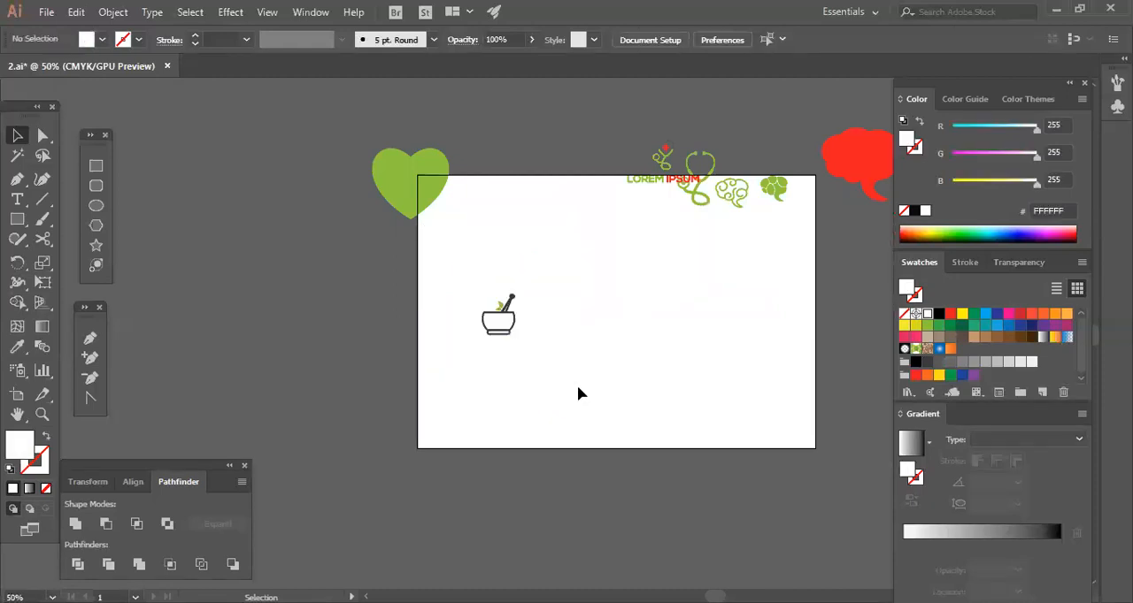
drag(458, 277, 591, 388)
click(670, 386)
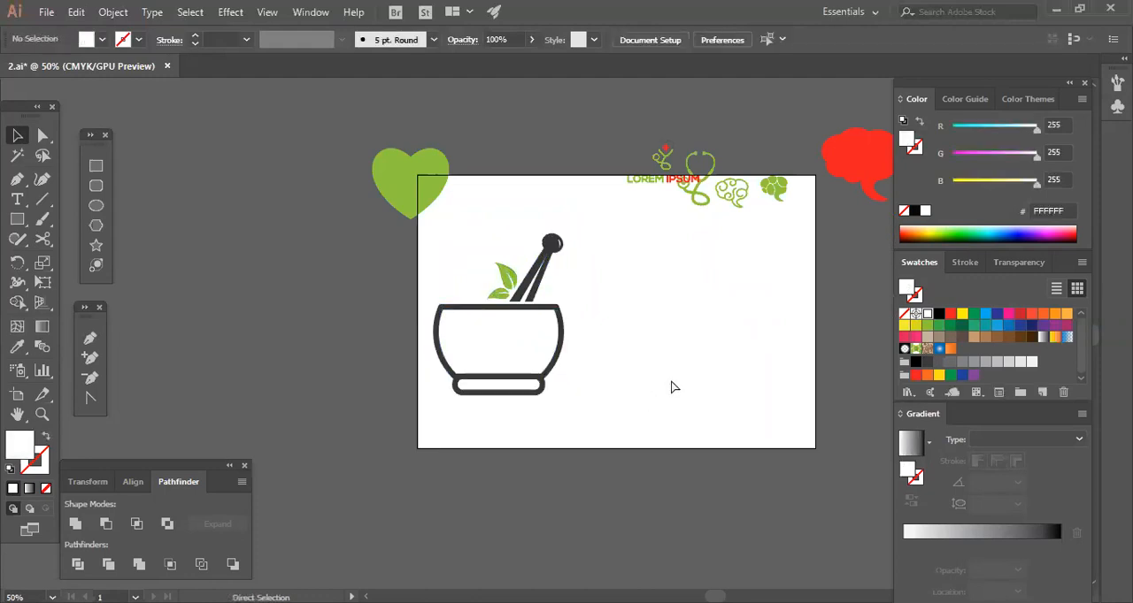
Enlarge the two green leaves to about 86 by 106 px and reposition them beside the pestle.
key(ctrl+plus)
key(ctrl+plus)
key(ctrl+plus)
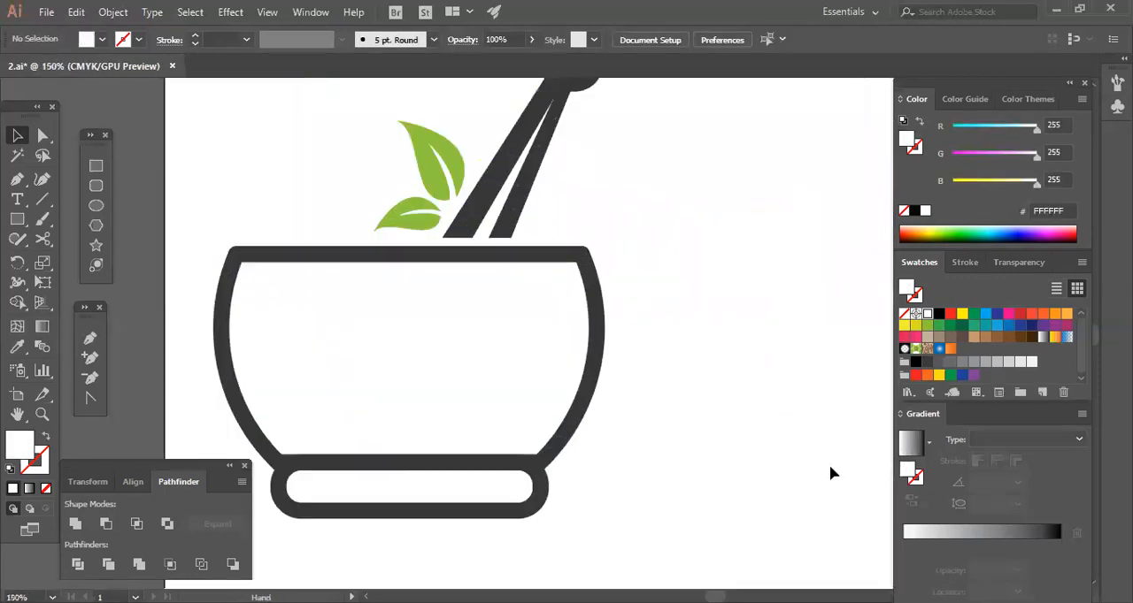
drag(647, 251, 719, 345)
drag(493, 291, 550, 336)
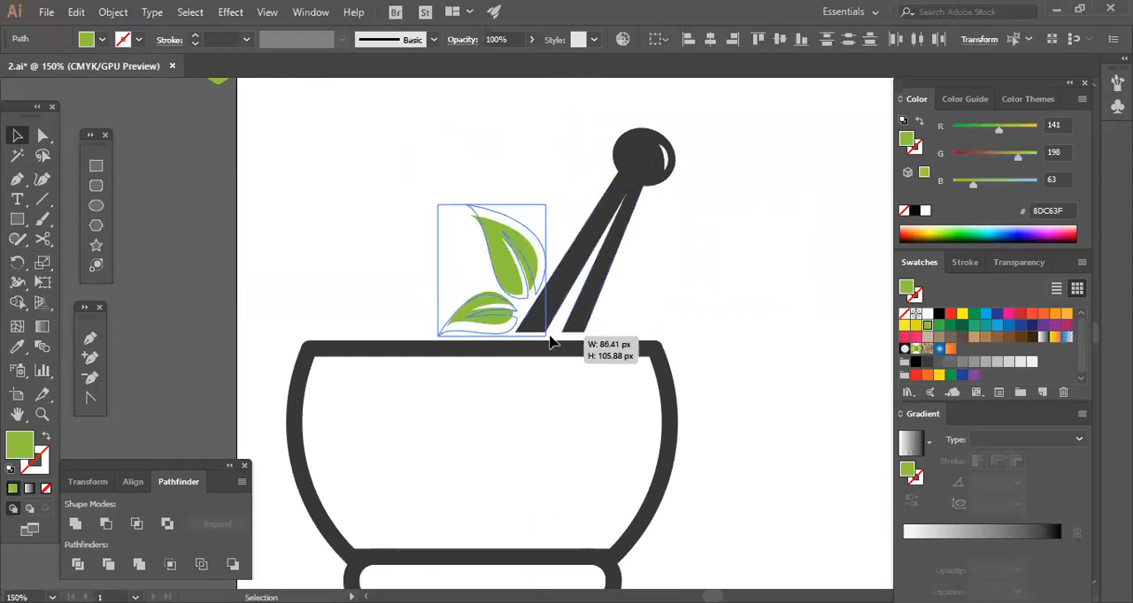
drag(546, 327, 483, 295)
key(ctrl+z)
key(ctrl+shift+z)
click(726, 325)
Move the pestle closer to the leaves and down onto the rim, and draw a rectangle across its lower end.
drag(624, 210, 613, 228)
drag(728, 297, 708, 312)
click(95, 166)
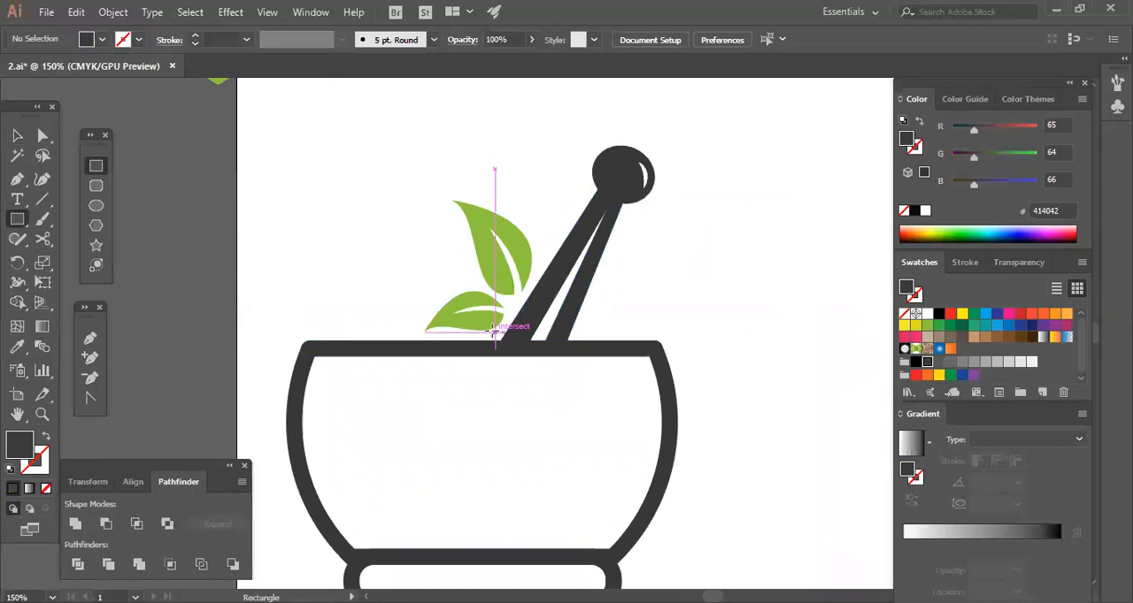
drag(482, 331, 593, 363)
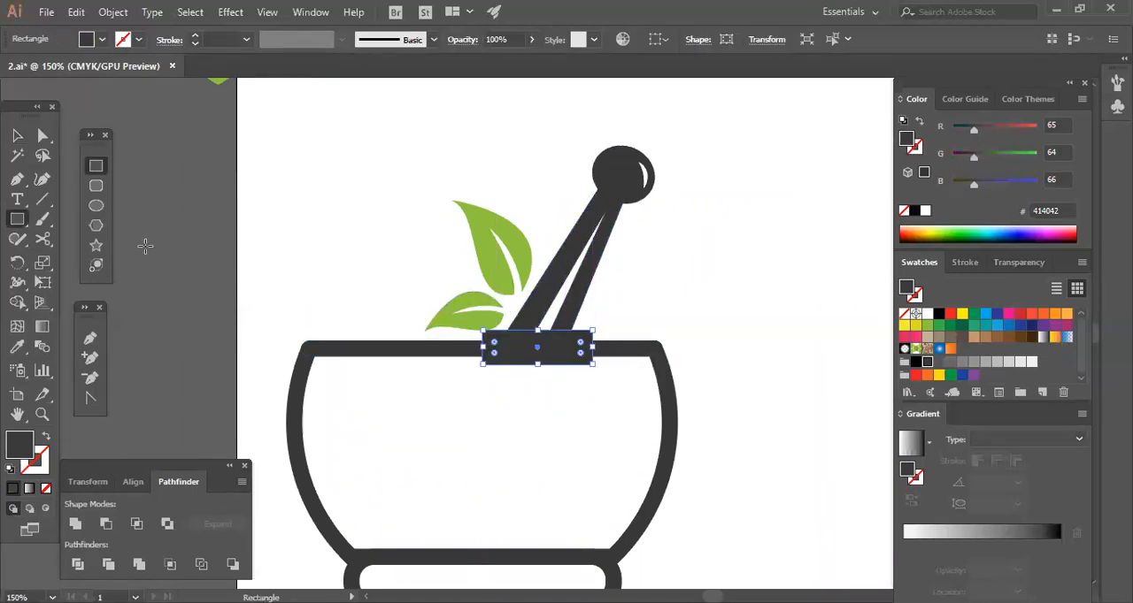
click(16, 135)
Cut off the pestle's lower end above the rim by subtracting the rectangle with Minus Front.
click(354, 256)
click(575, 352)
shift+click(572, 306)
click(601, 285)
ctrl+click(571, 310)
shift+click(582, 354)
click(105, 524)
click(573, 445)
Scale the complete mortar-and-pestle logo down to preview it as a small icon.
key(ctrl+minus)
key(ctrl+minus)
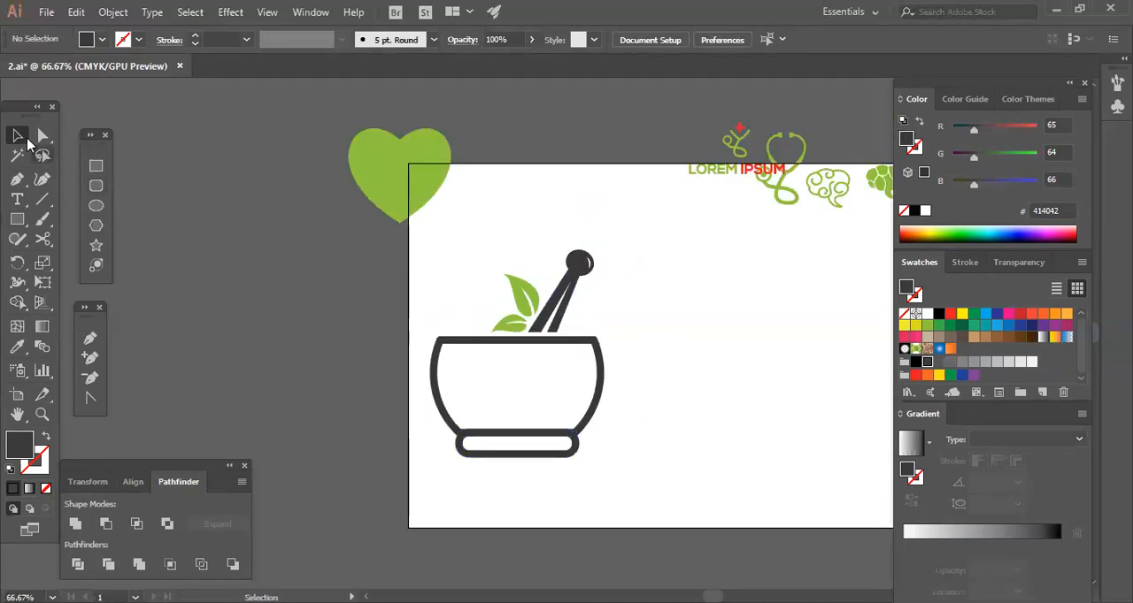
drag(429, 282, 754, 546)
drag(604, 458, 572, 428)
click(572, 419)
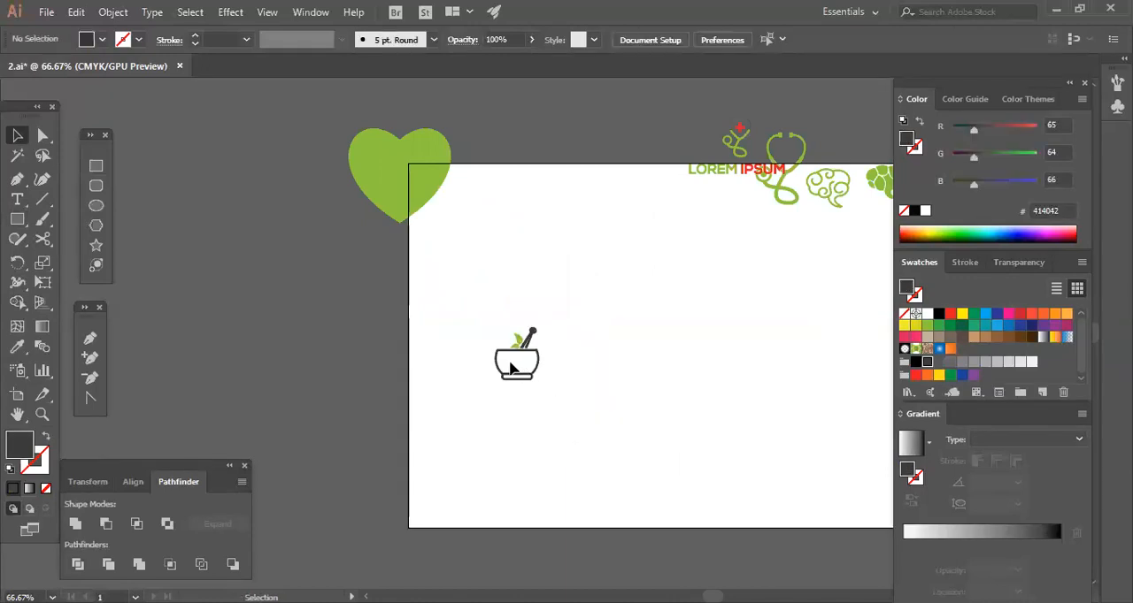
Enlarge the small logo again and move it toward the middle of the artboard.
drag(460, 309, 639, 446)
drag(540, 382, 636, 456)
drag(604, 392, 671, 391)
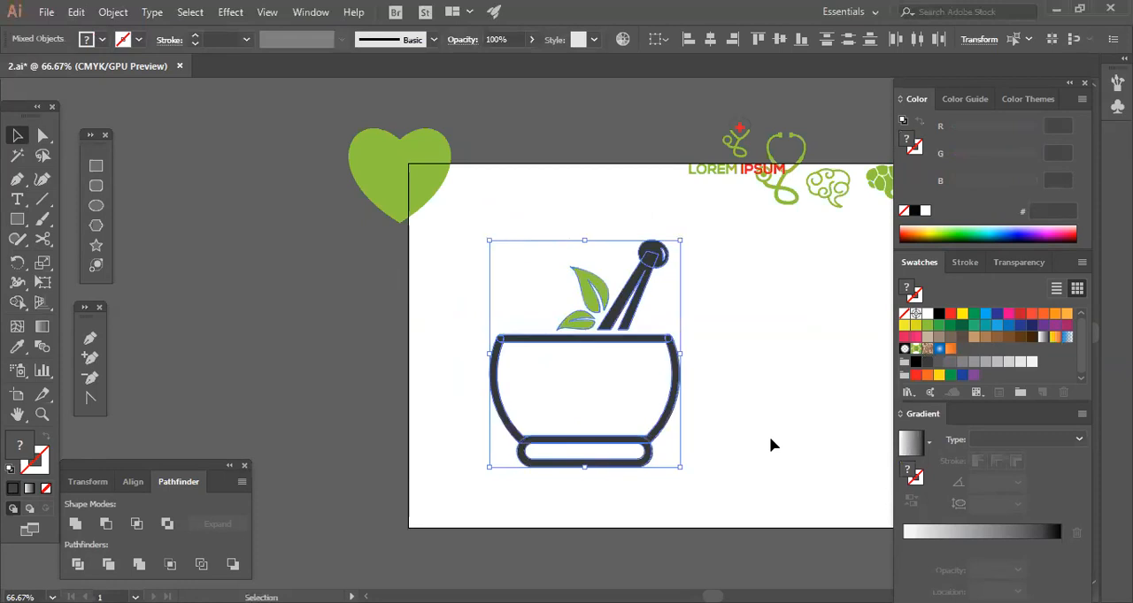
click(715, 429)
Start a dark-filled Pen path along the bowl's rim and curve it down the right wall.
key(ctrl+plus)
key(ctrl+plus)
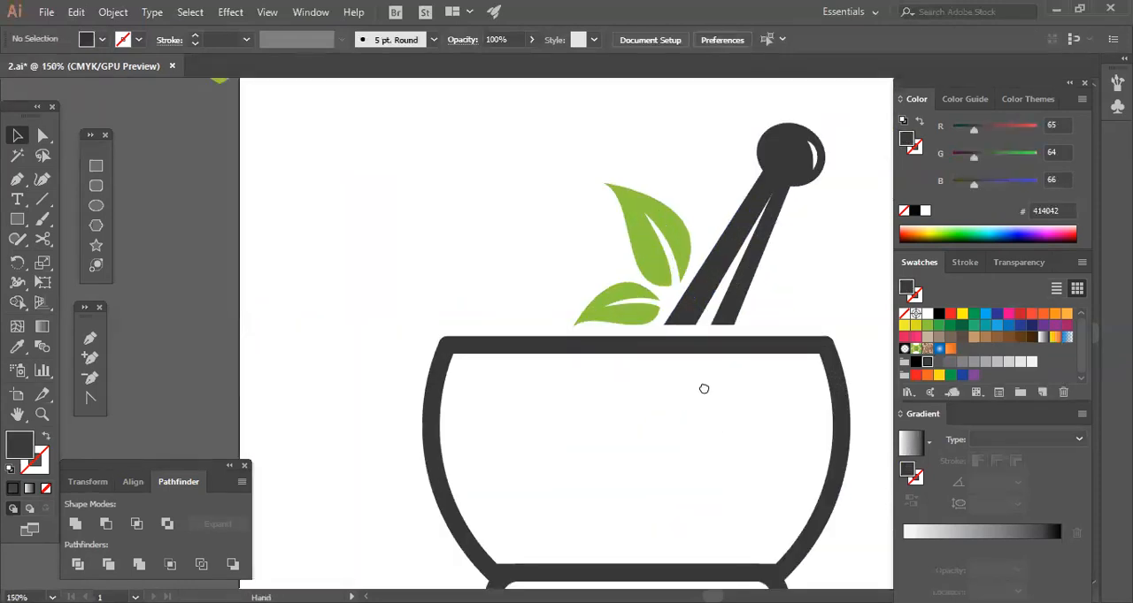
drag(742, 422, 642, 342)
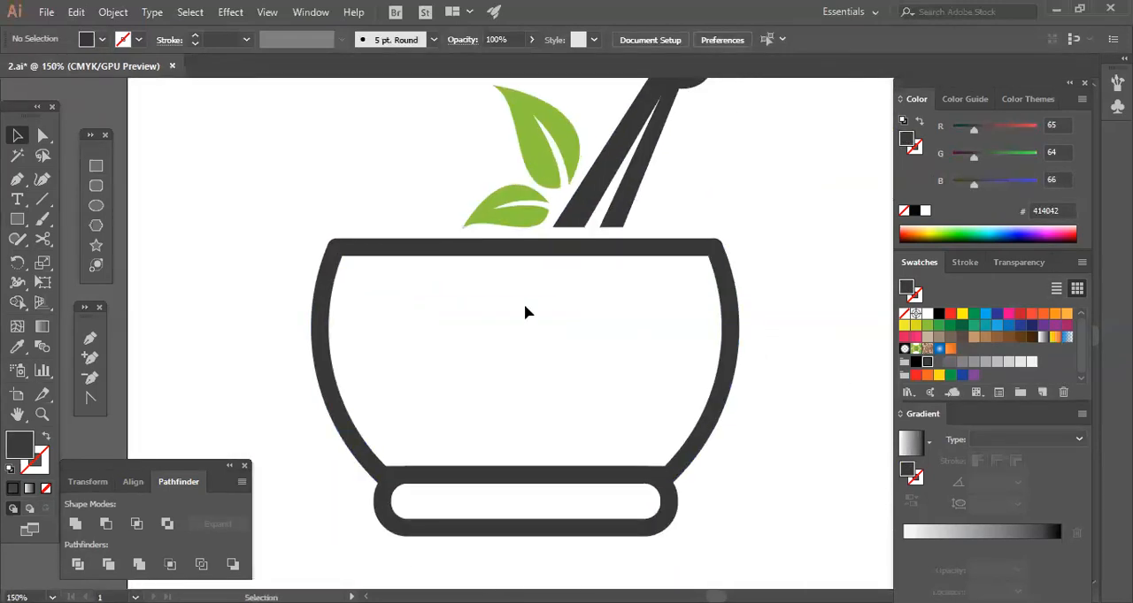
click(434, 254)
click(411, 297)
click(90, 338)
click(342, 246)
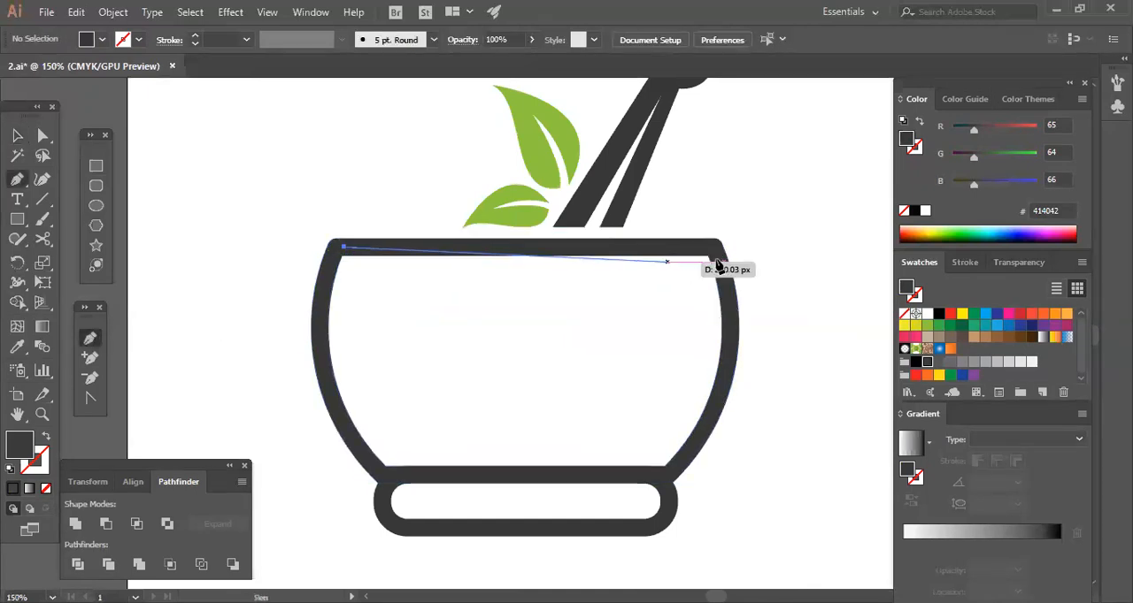
click(709, 247)
drag(722, 281, 729, 343)
key(ctrl+z)
drag(722, 381, 701, 443)
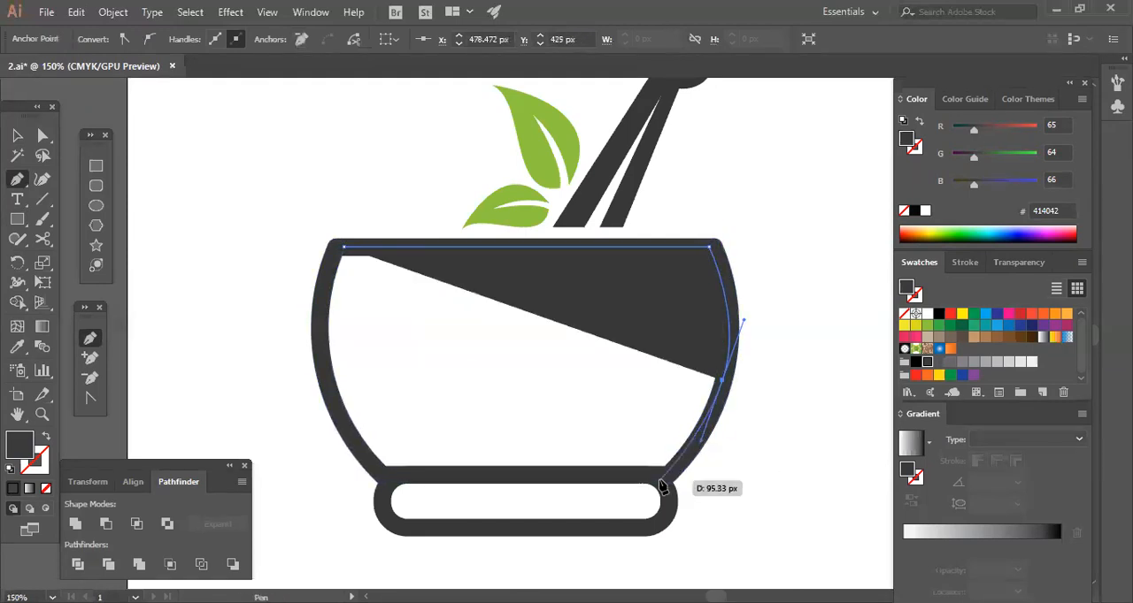
Continue the path along the bowl's bottom and up the left wall, closing it to fill the hollow body.
click(658, 482)
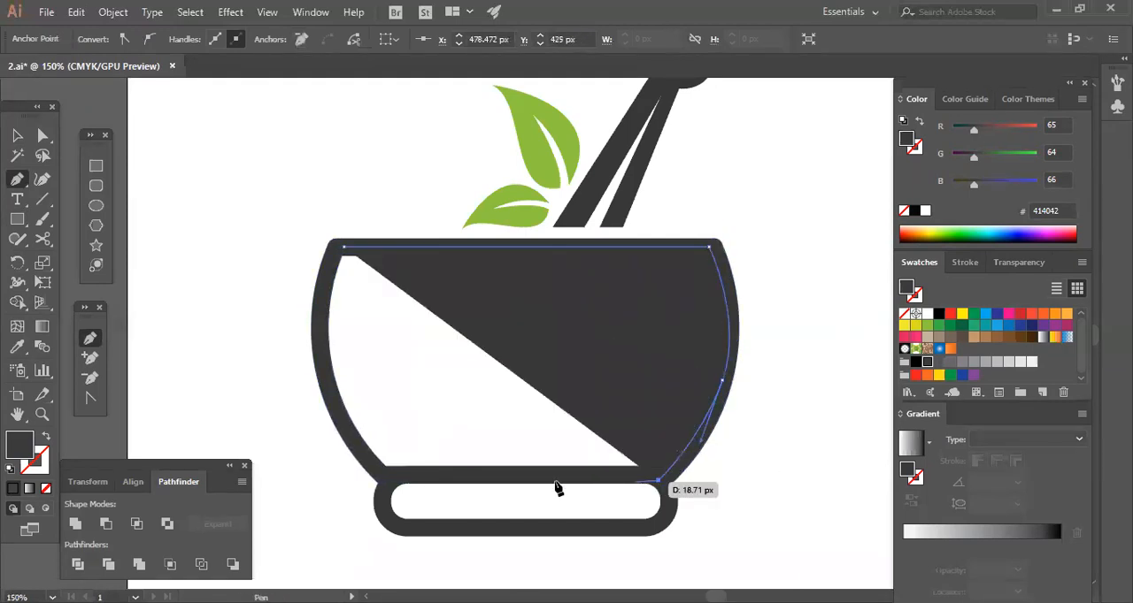
click(384, 480)
drag(320, 363, 320, 317)
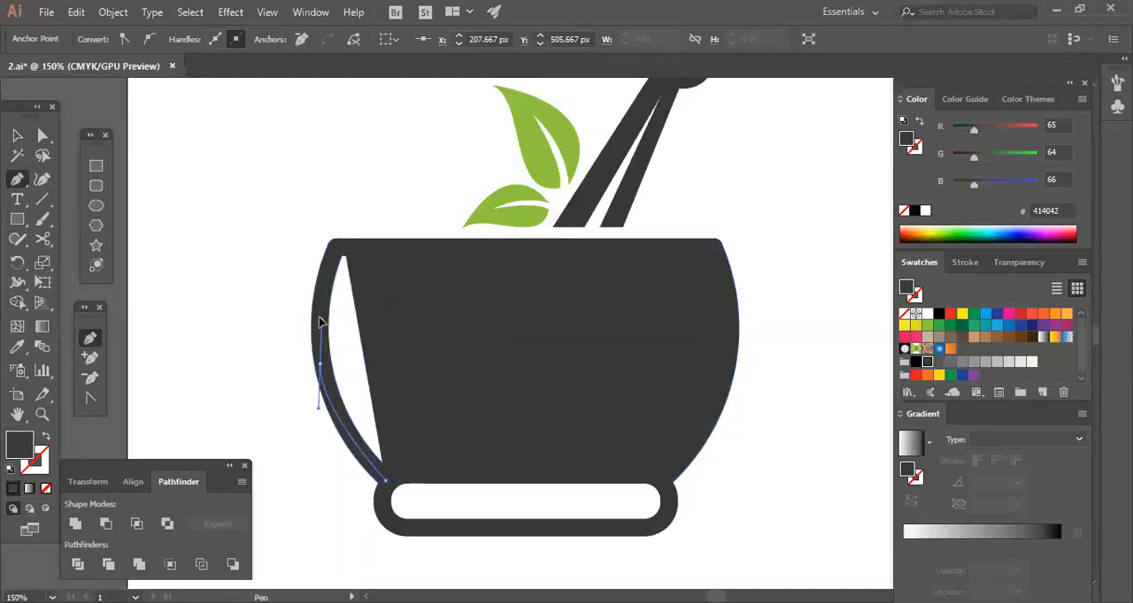
click(357, 241)
key(v)
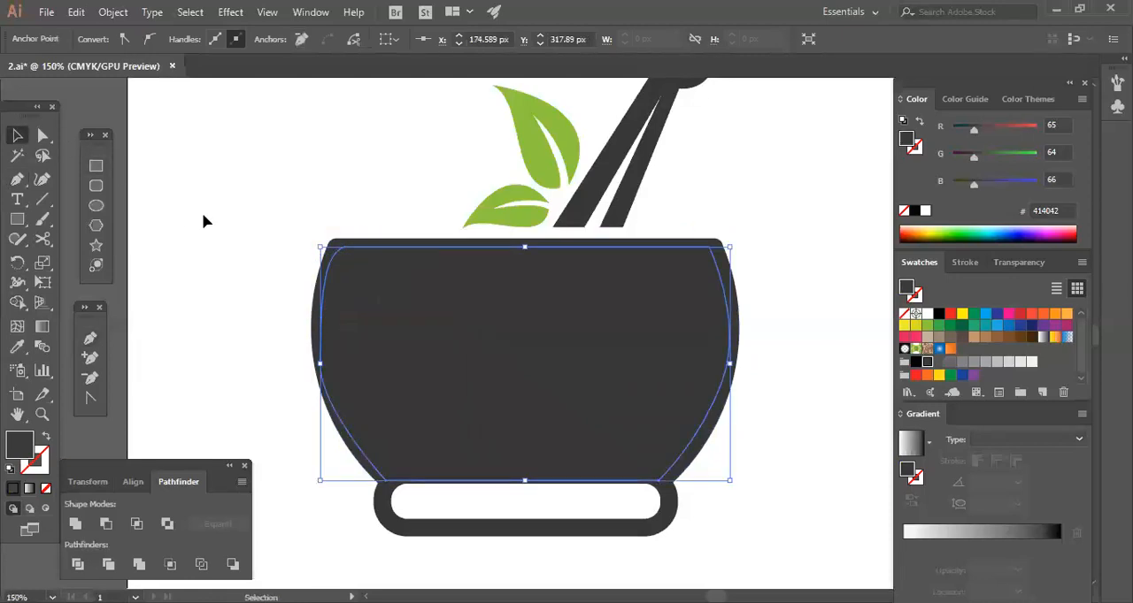
click(203, 220)
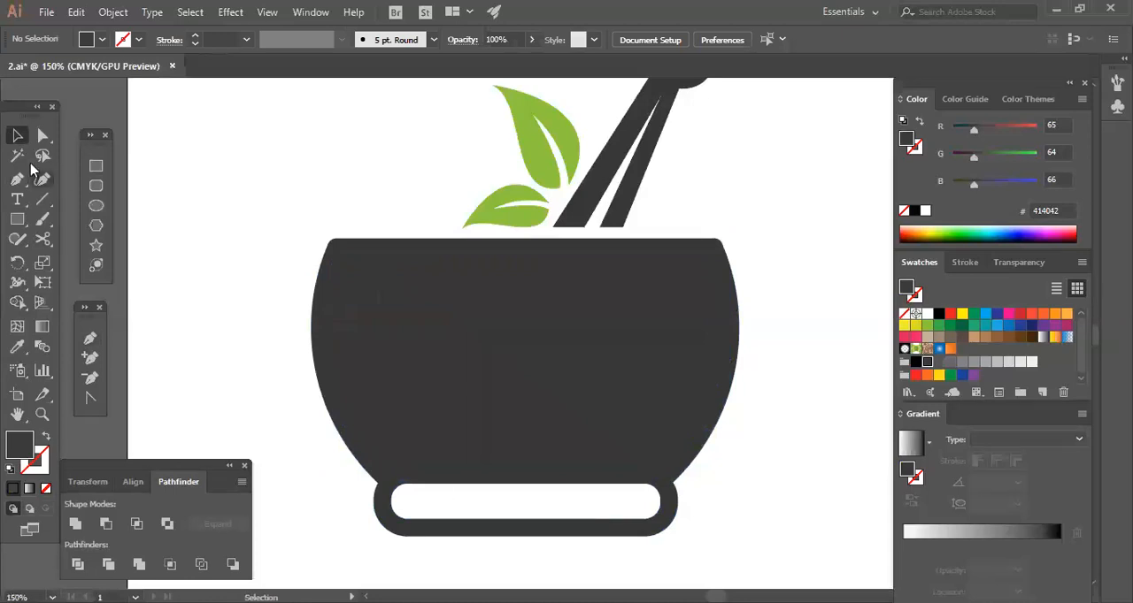
Draw a dark rectangle over the hollow of the bowl's base to make it solid.
click(95, 166)
drag(394, 482, 662, 527)
key(v)
key(v)
click(336, 223)
Scale the solid version of the logo down to a small icon in the middle of the artboard.
key(ctrl+minus)
key(ctrl+minus)
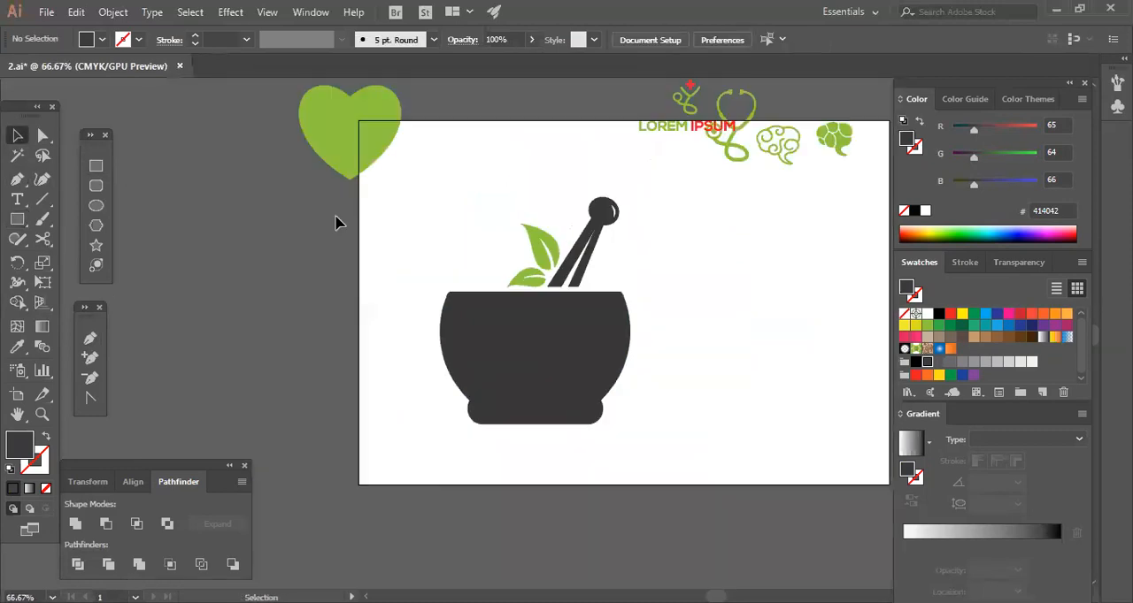
drag(509, 270, 715, 449)
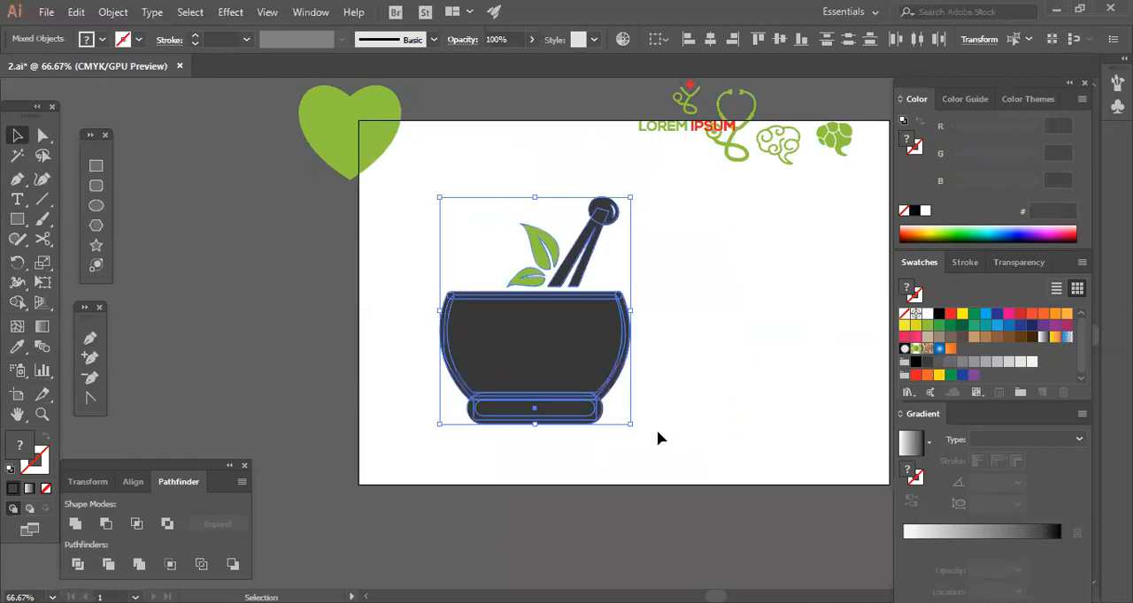
drag(631, 416, 552, 333)
click(572, 368)
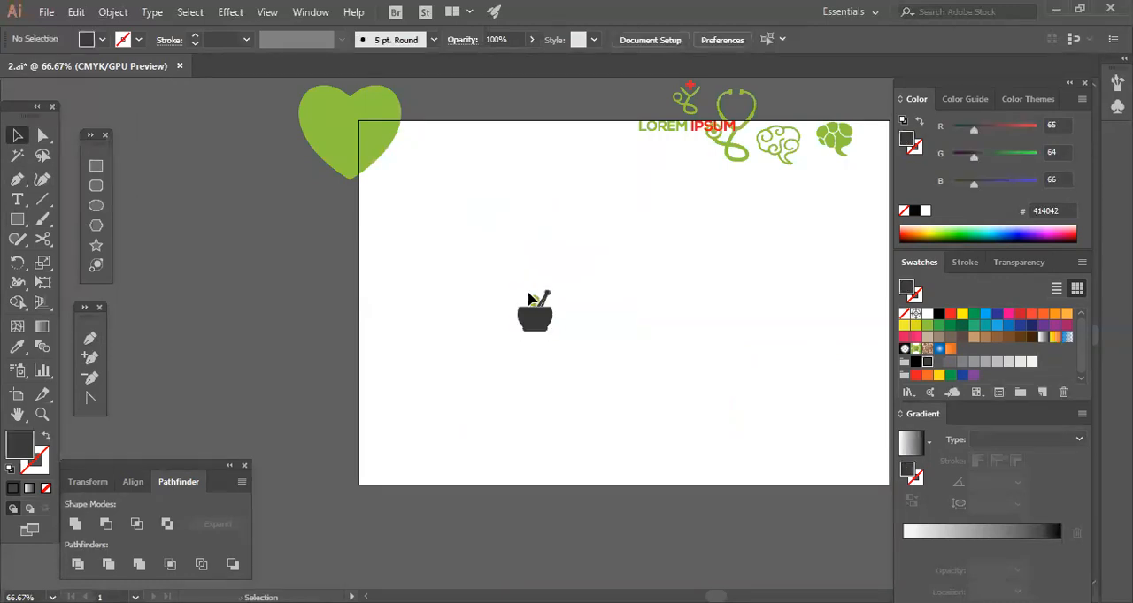
Scale the small mortar-and-pestle icon back up from its centre until it spans most of the artboard's height.
drag(643, 322, 653, 322)
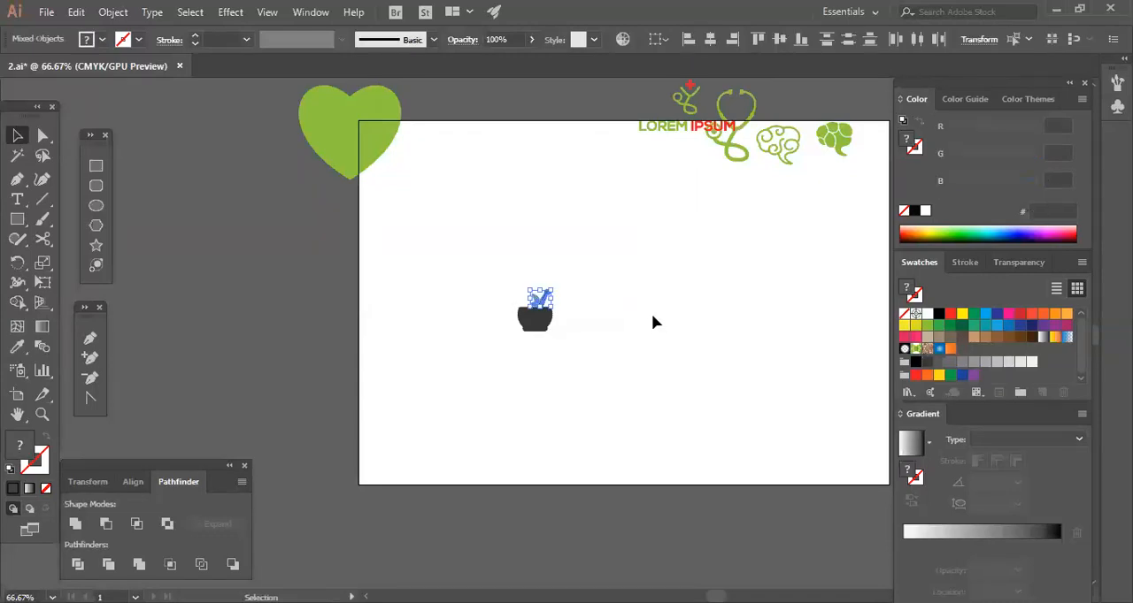
click(621, 250)
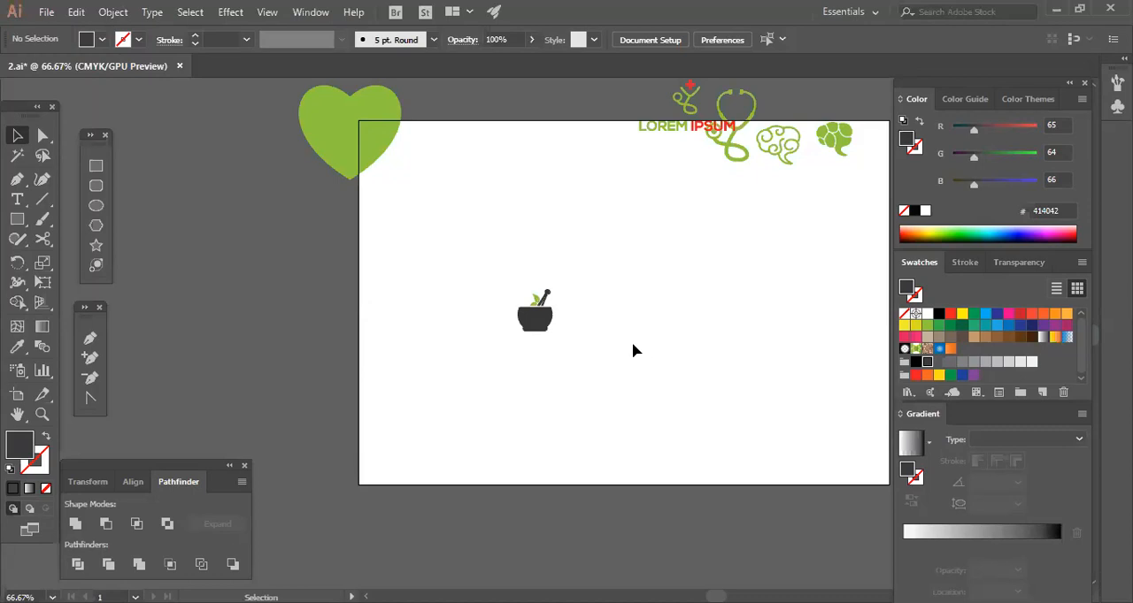
drag(553, 226, 567, 348)
click(635, 366)
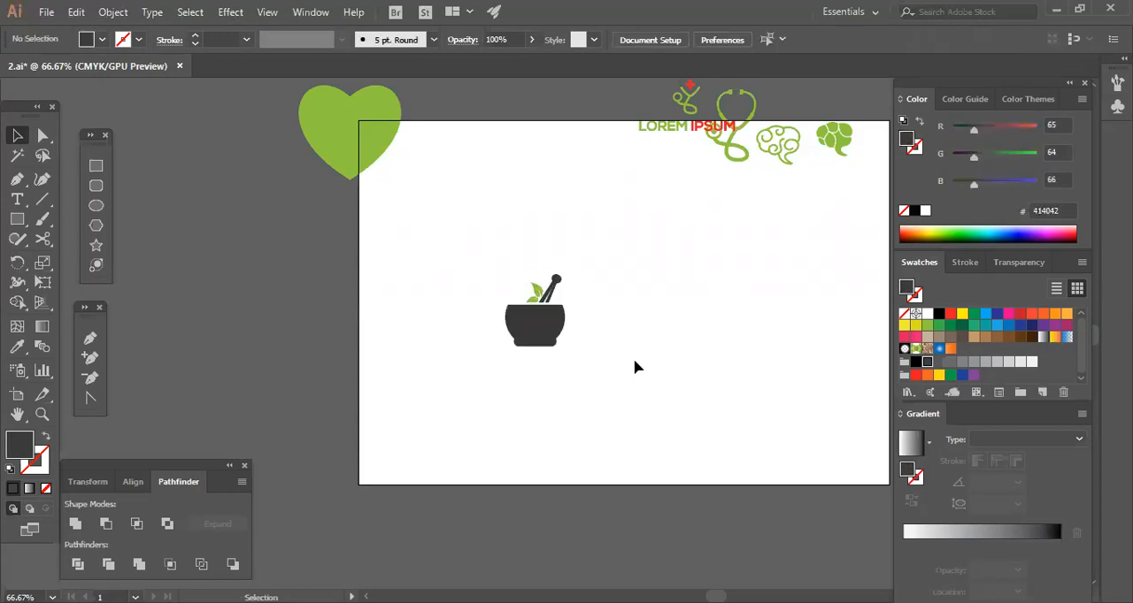
drag(639, 243, 561, 387)
drag(566, 348, 643, 438)
click(727, 419)
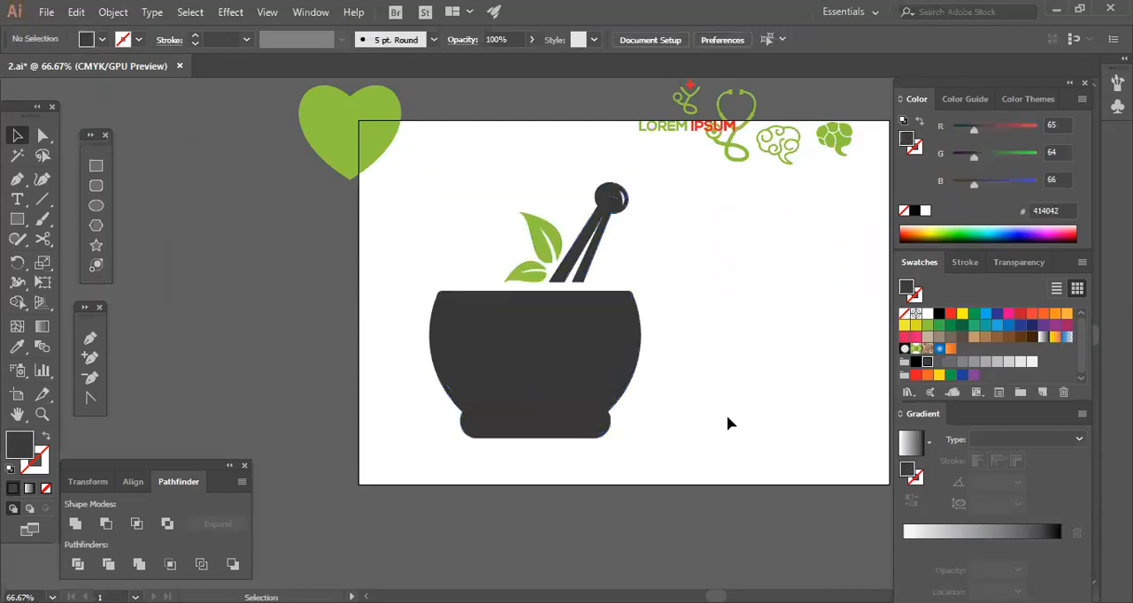
Try to select the individual anchor points of the white highlight cutout in the pestle's knob.
key(ctrl+plus)
key(ctrl+plus)
key(ctrl+plus)
key(ctrl+plus)
drag(733, 301, 555, 525)
drag(724, 340, 646, 467)
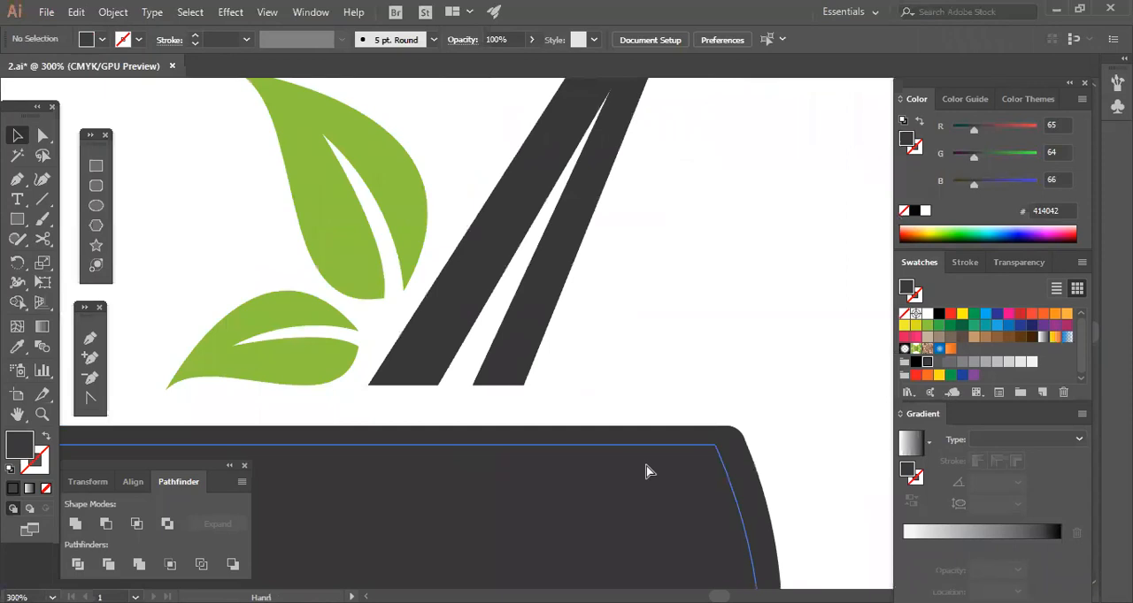
mouse_move(666, 269)
mouse_down()
mouse_move(636, 430)
mouse_move(629, 332)
mouse_up()
key(ctrl+plus)
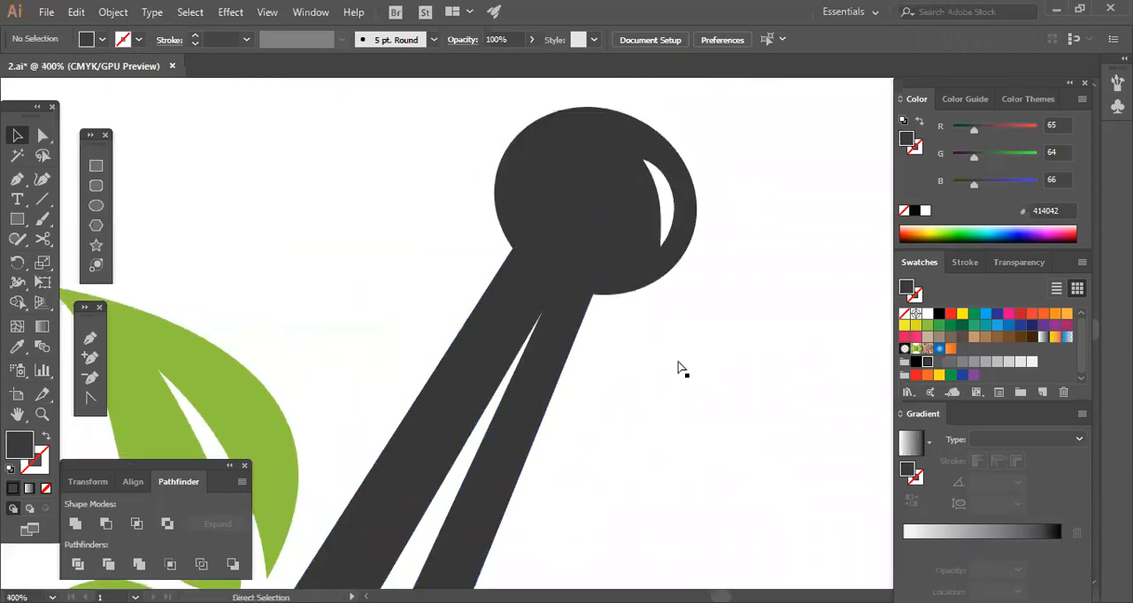
key(ctrl+plus)
drag(812, 268, 754, 425)
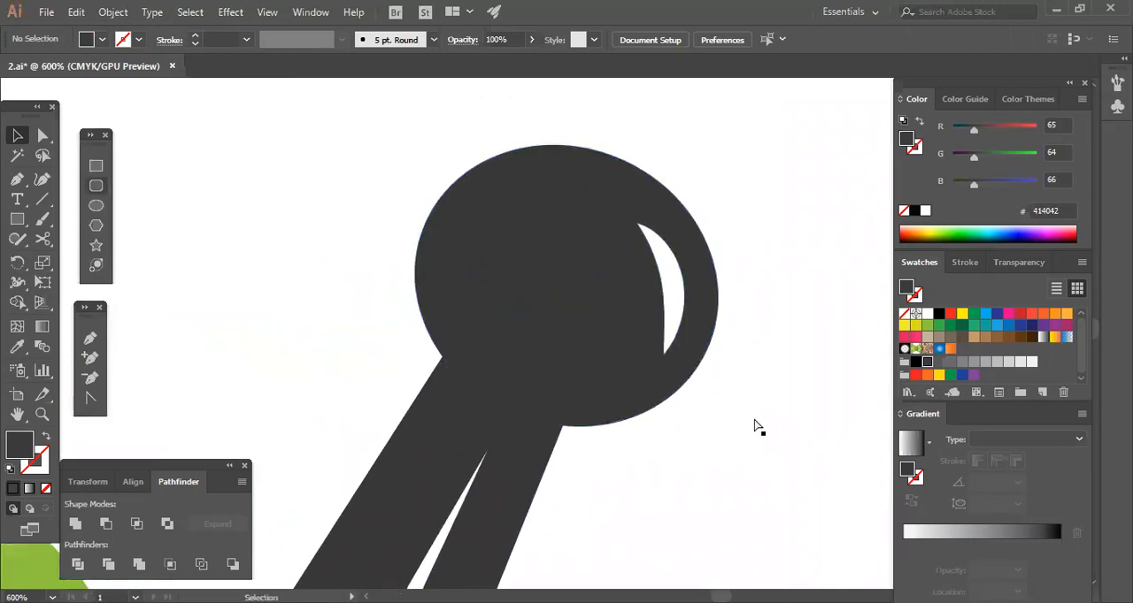
key(a)
click(665, 354)
click(645, 436)
key(ctrl+plus)
key(ctrl+plus)
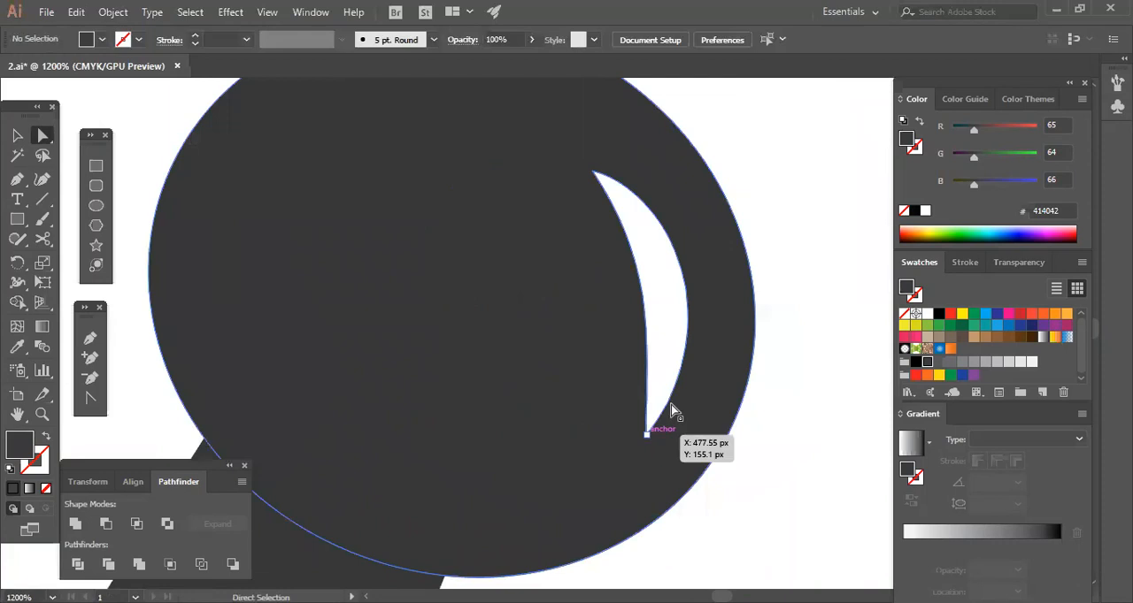
click(670, 407)
click(645, 336)
drag(690, 321, 669, 292)
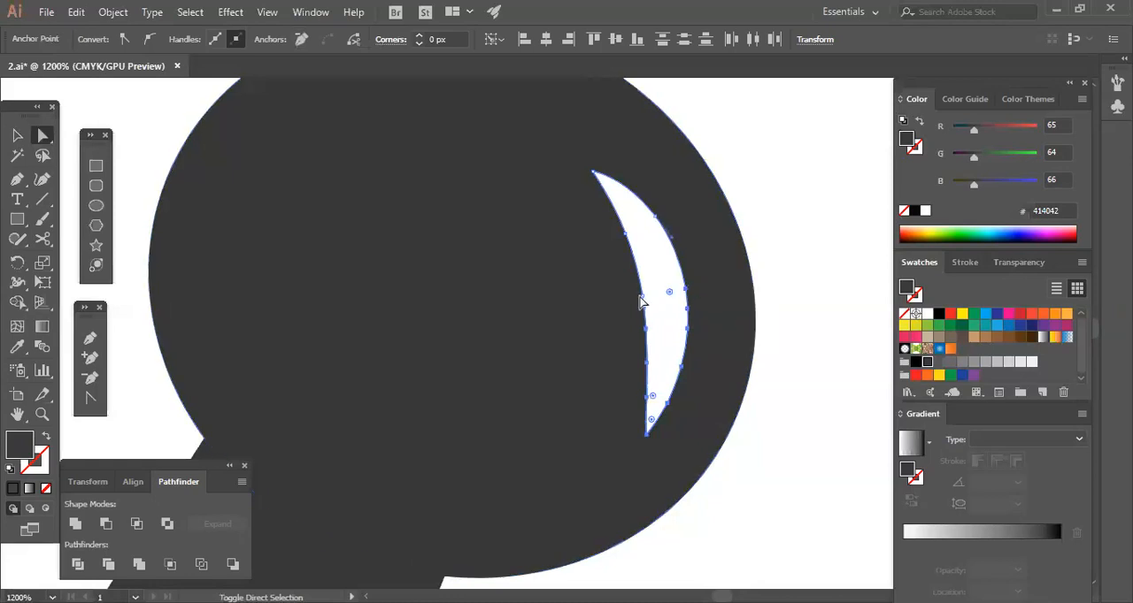
click(642, 301)
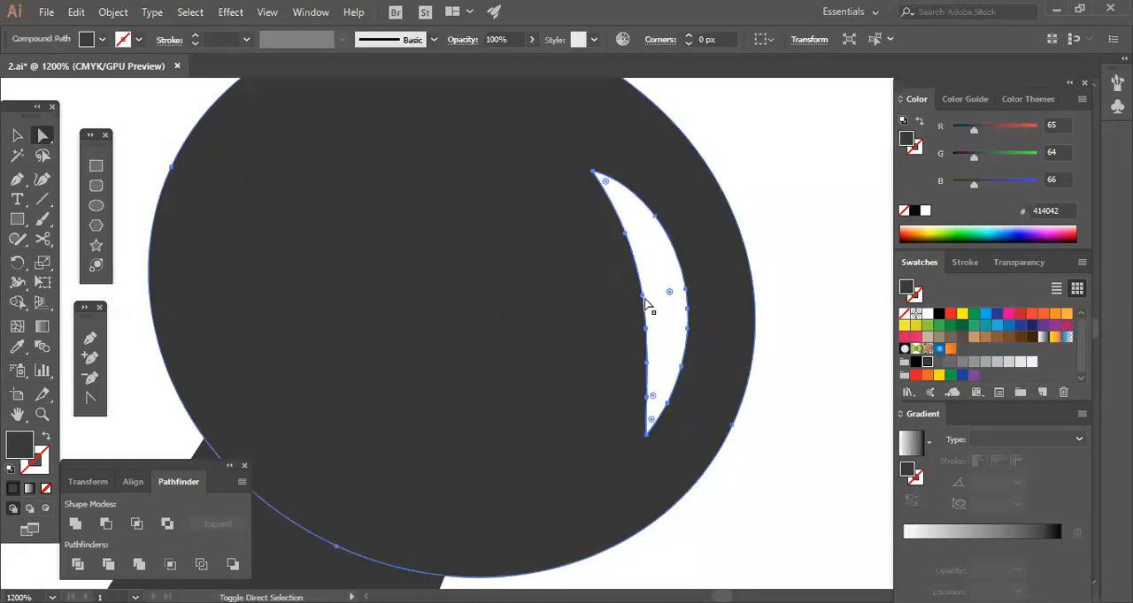
click(768, 342)
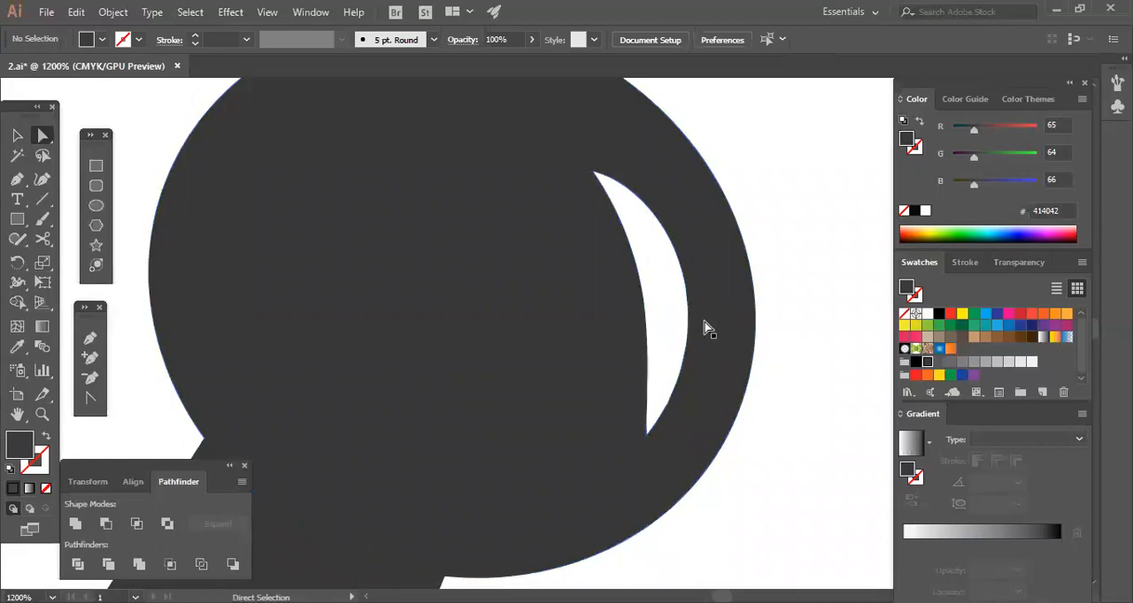
Select all anchor points of the knob's white highlight cutout and enlarge the cutout about its centre.
drag(659, 324, 638, 439)
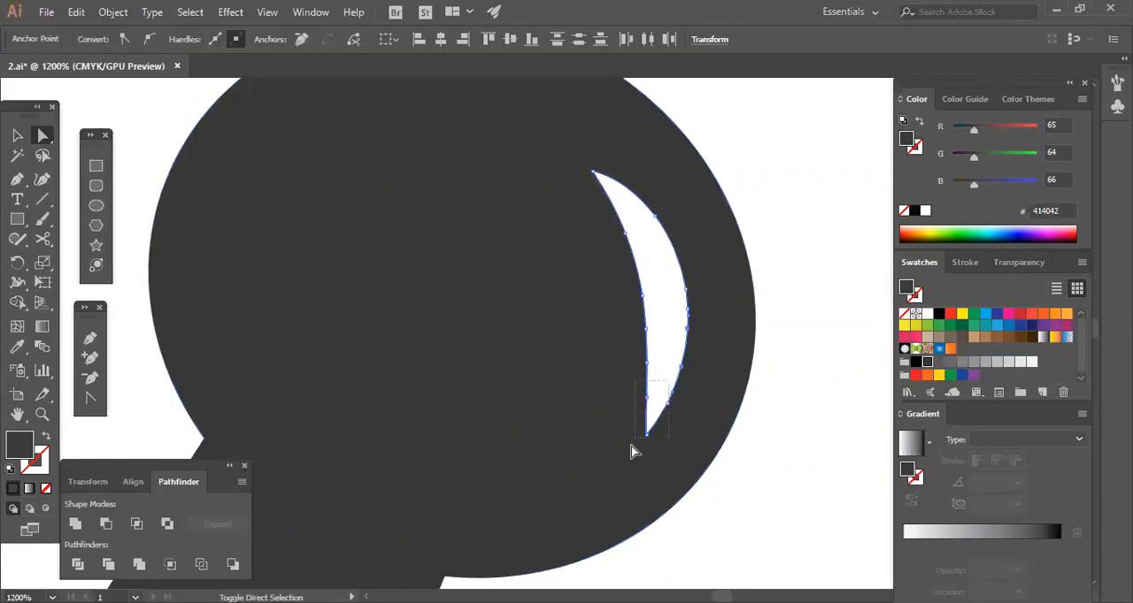
drag(655, 308, 640, 379)
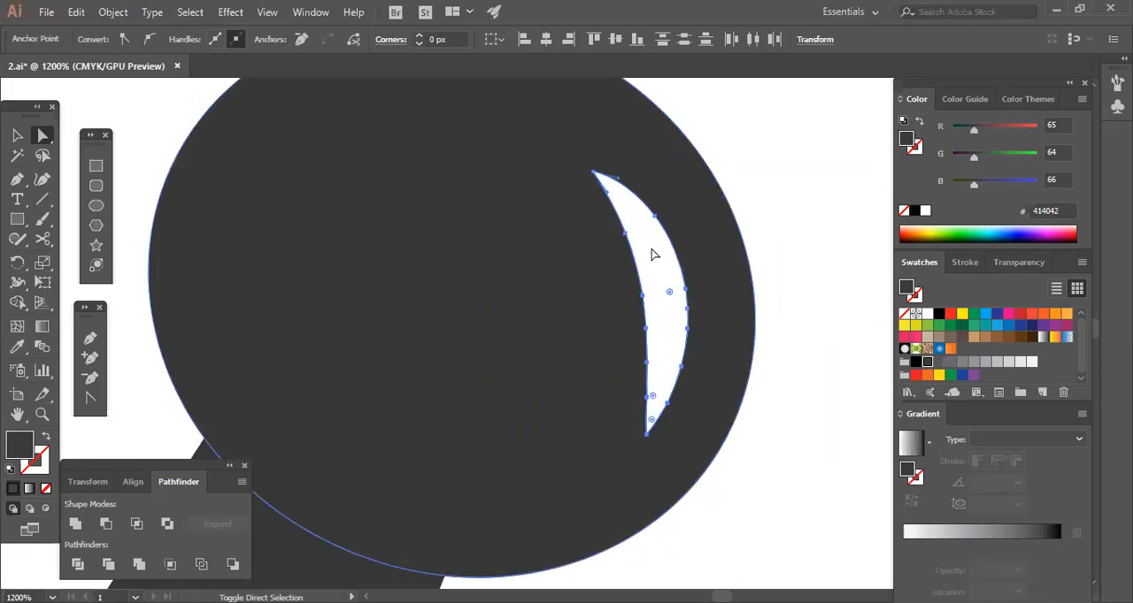
click(619, 204)
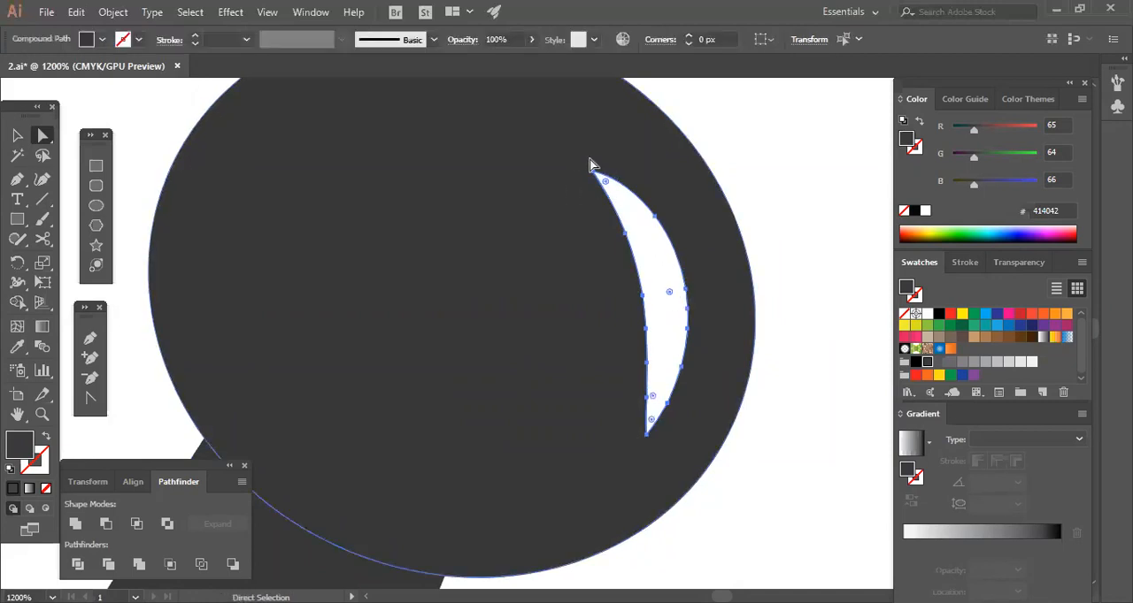
click(17, 134)
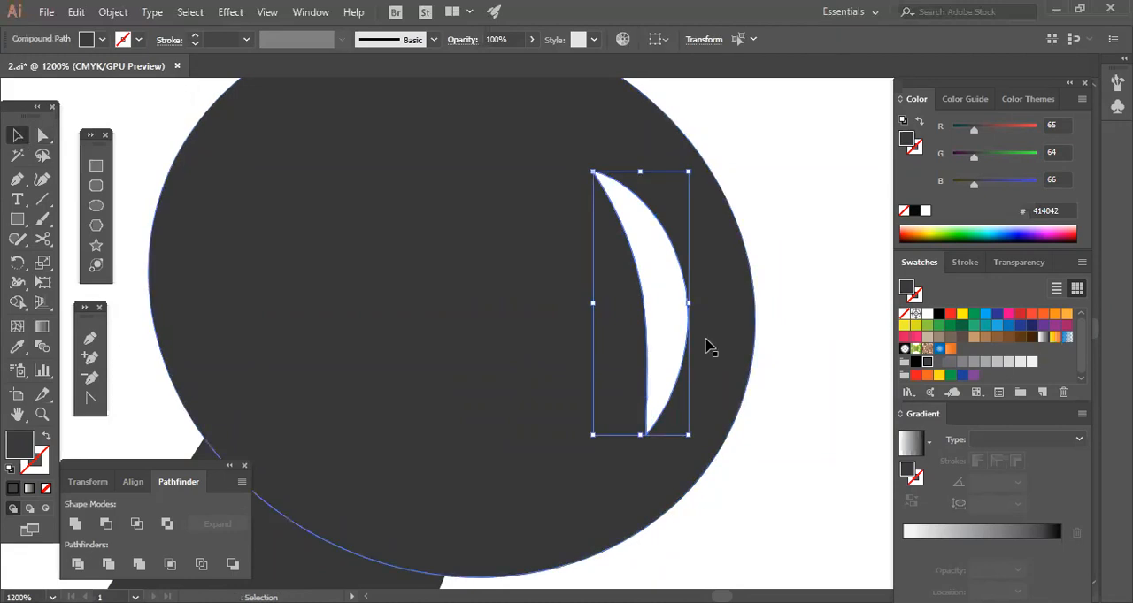
drag(687, 436, 703, 476)
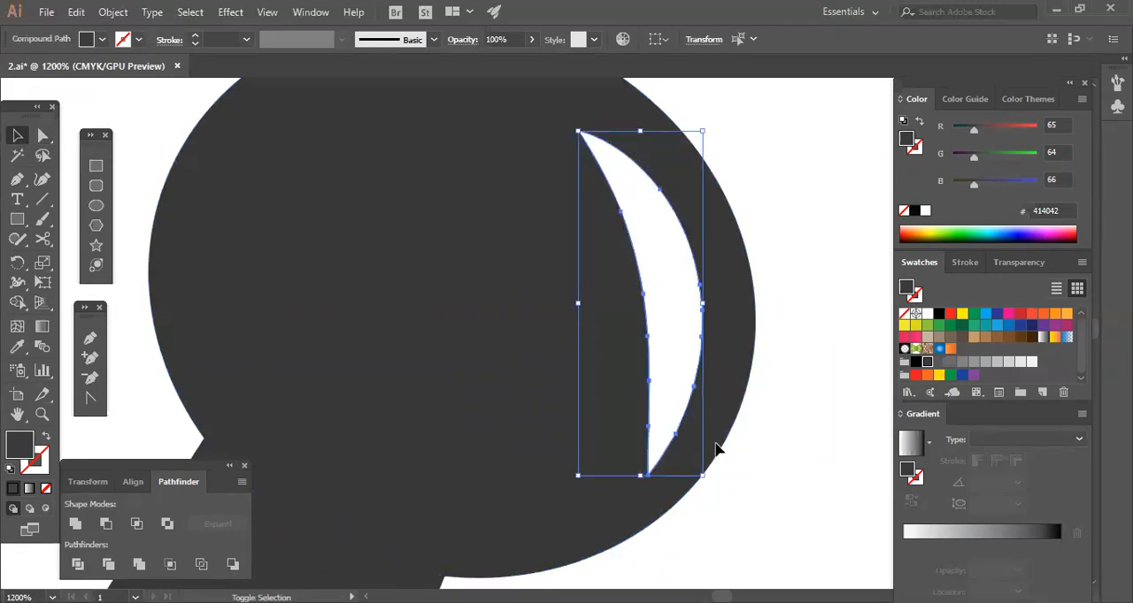
Enlarge the knob's highlight cutout slightly more and shift it left, away from the knob's right edge.
key(Left)
key(Left)
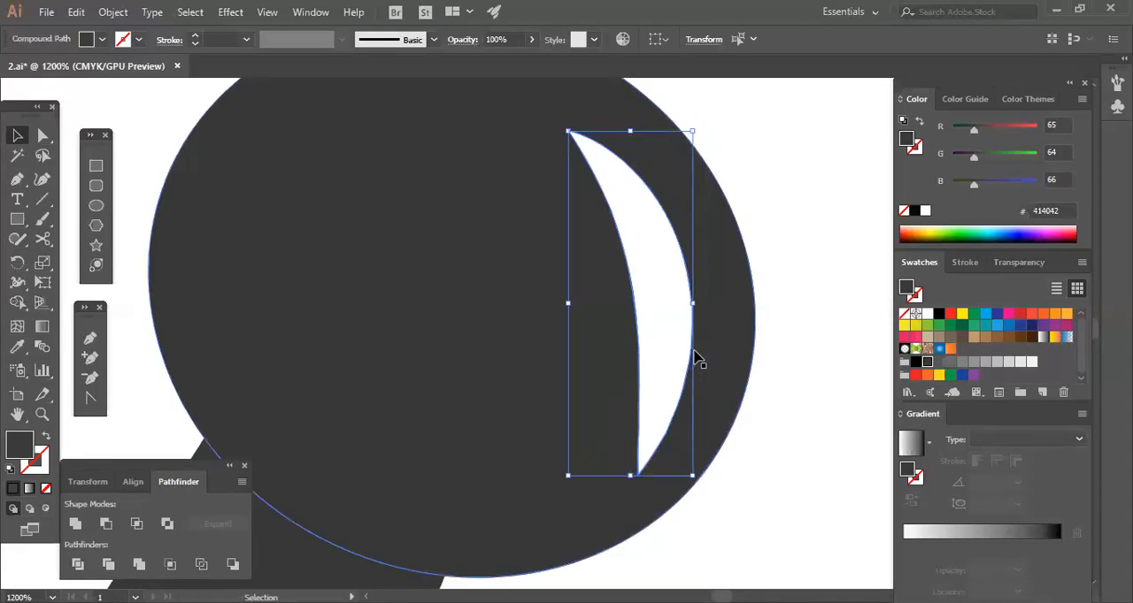
key(Left)
key(Right)
key(Right)
drag(692, 476, 696, 480)
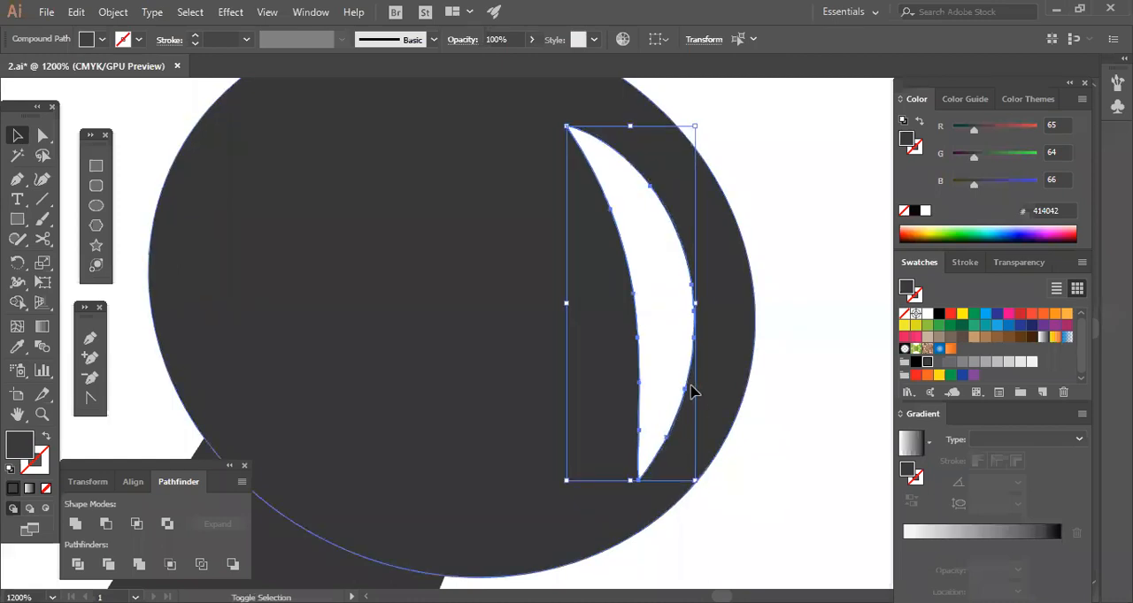
mouse_move(693, 364)
mouse_down()
mouse_move(670, 363)
mouse_move(684, 366)
mouse_up()
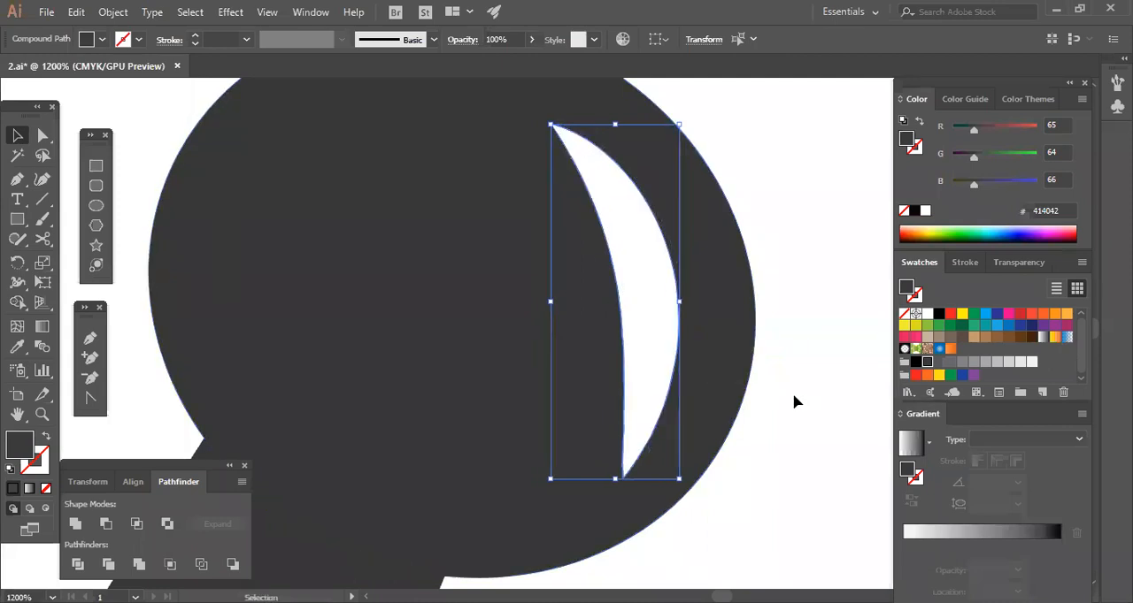
click(794, 403)
Scale the whole mortar-and-pestle logo down to a small icon about its centre to judge its legibility.
key(ctrl+minus)
key(ctrl+minus)
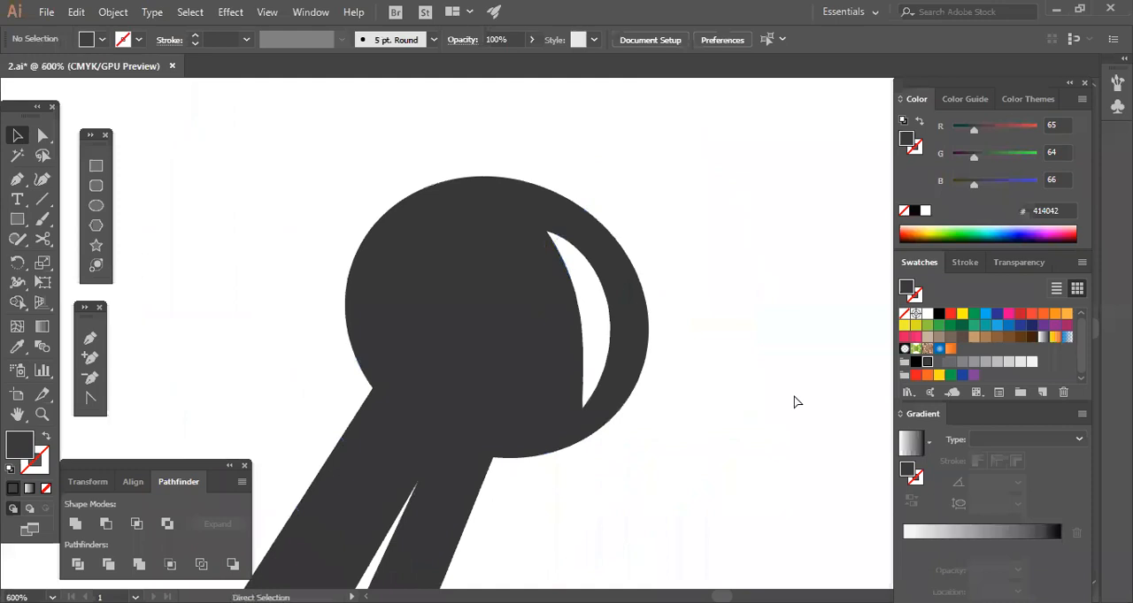
key(ctrl+minus)
key(ctrl+minus)
key(ctrl+minus)
key(ctrl+minus)
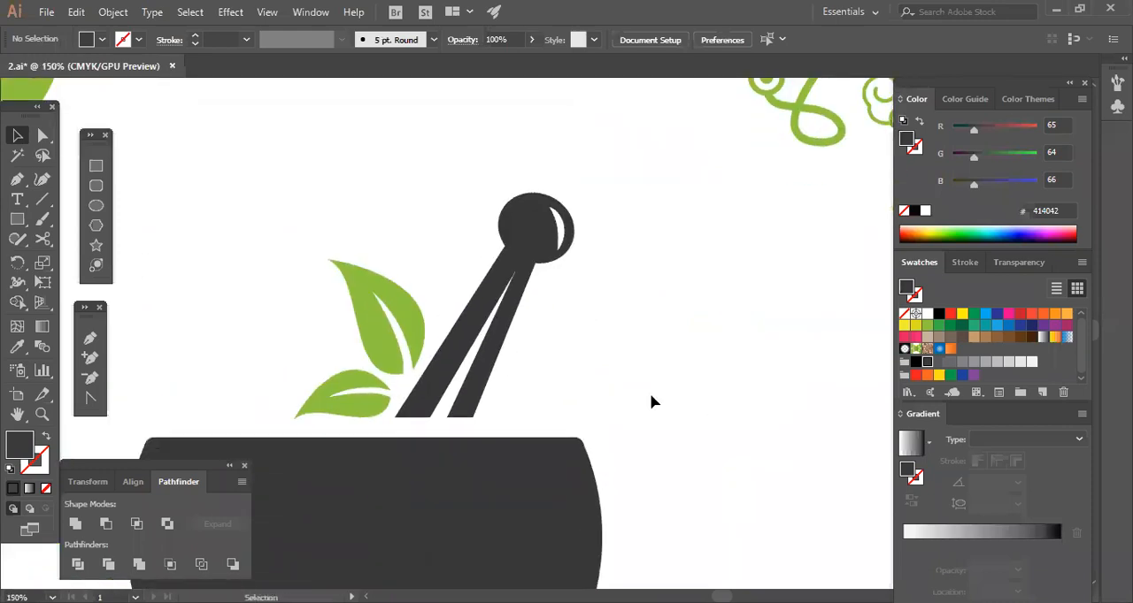
key(ctrl+minus)
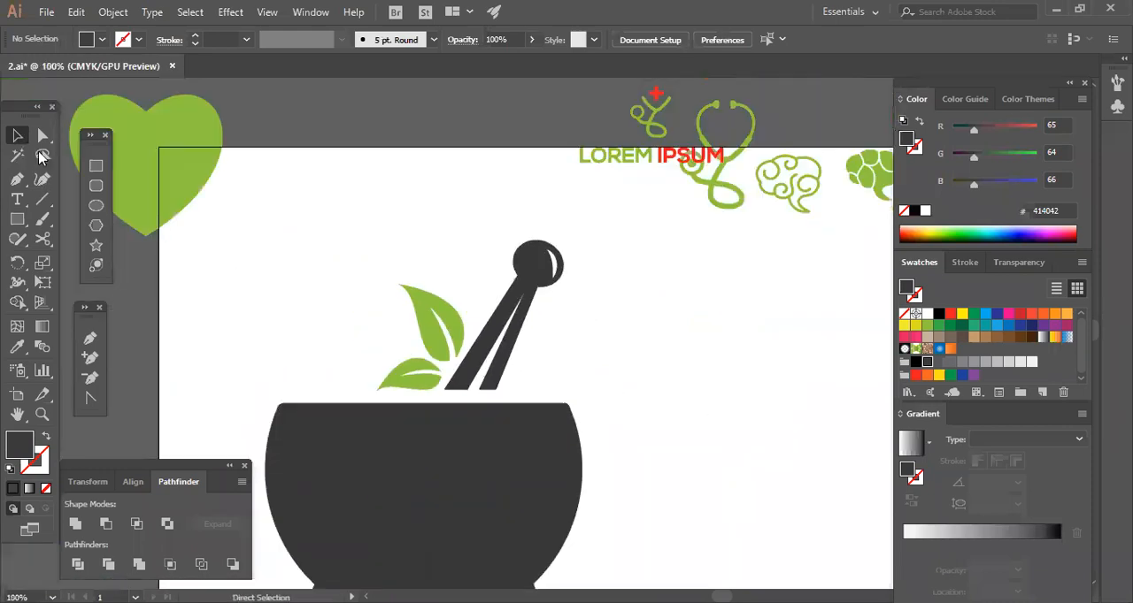
key(ctrl+minus)
click(531, 504)
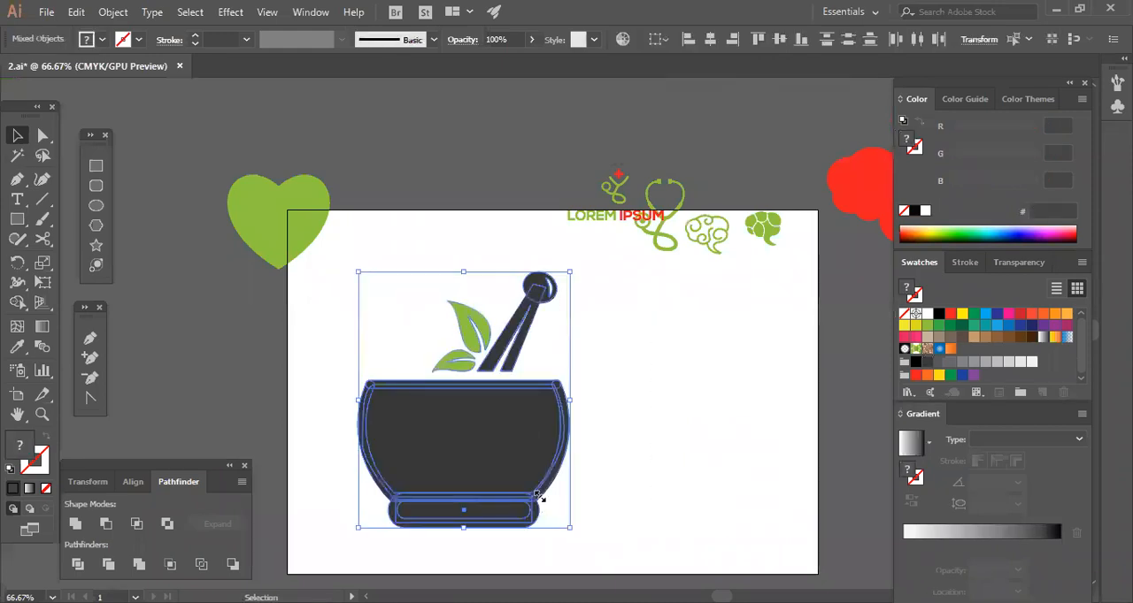
drag(539, 524, 491, 433)
click(531, 456)
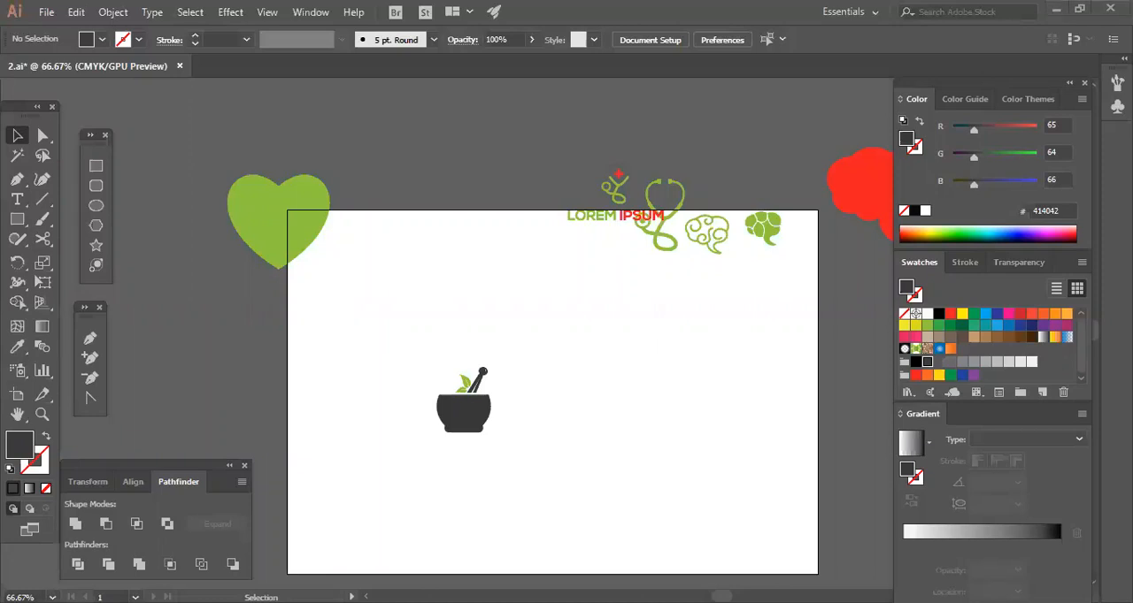
Nudge the group of earlier stethoscope and outlined-brain logos slightly to the right and up.
drag(507, 176, 799, 305)
drag(462, 151, 729, 283)
key(Right)
key(Right)
key(Right)
key(Right)
key(Right)
key(Right)
key(Right)
key(Up)
key(Up)
key(Up)
key(Up)
key(Up)
key(Right)
key(Right)
key(Right)
key(Right)
key(Right)
key(Right)
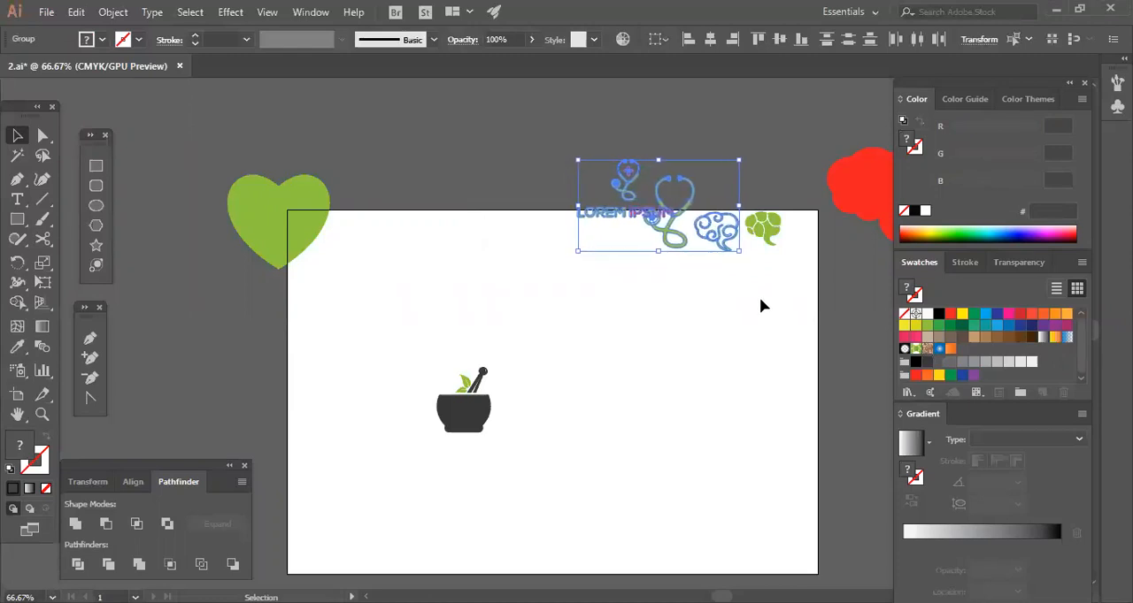
click(759, 298)
Scale the mortar-and-pestle icon up to a medium size and place it in the middle of the artboard.
drag(772, 302, 734, 298)
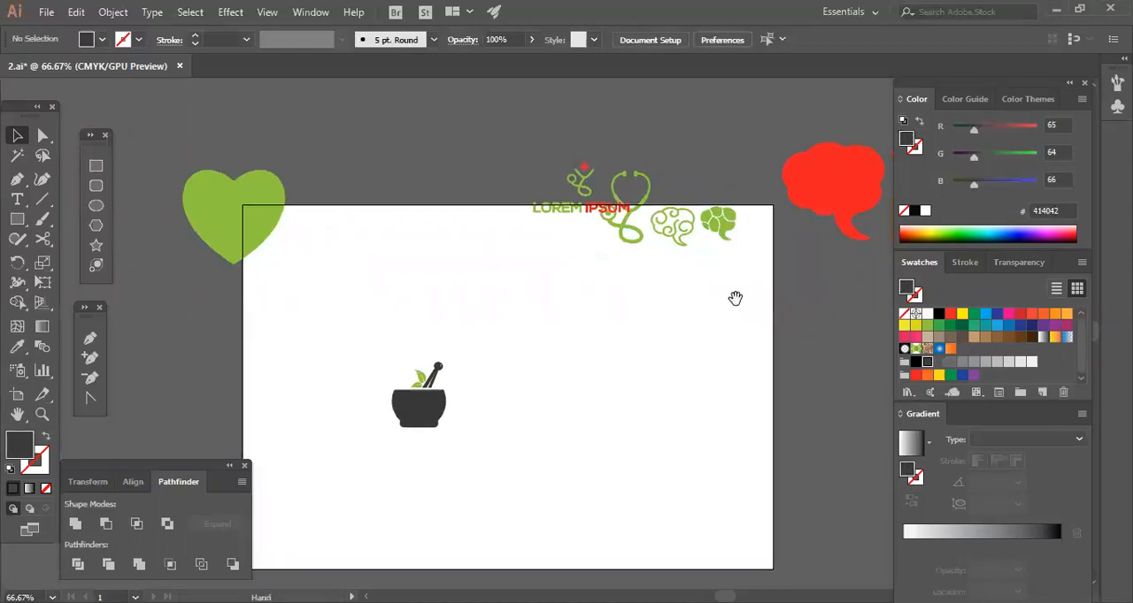
drag(541, 352, 541, 493)
drag(456, 437, 503, 416)
click(312, 529)
Group all the dark shapes that make up the bowl and its base.
drag(325, 523, 615, 381)
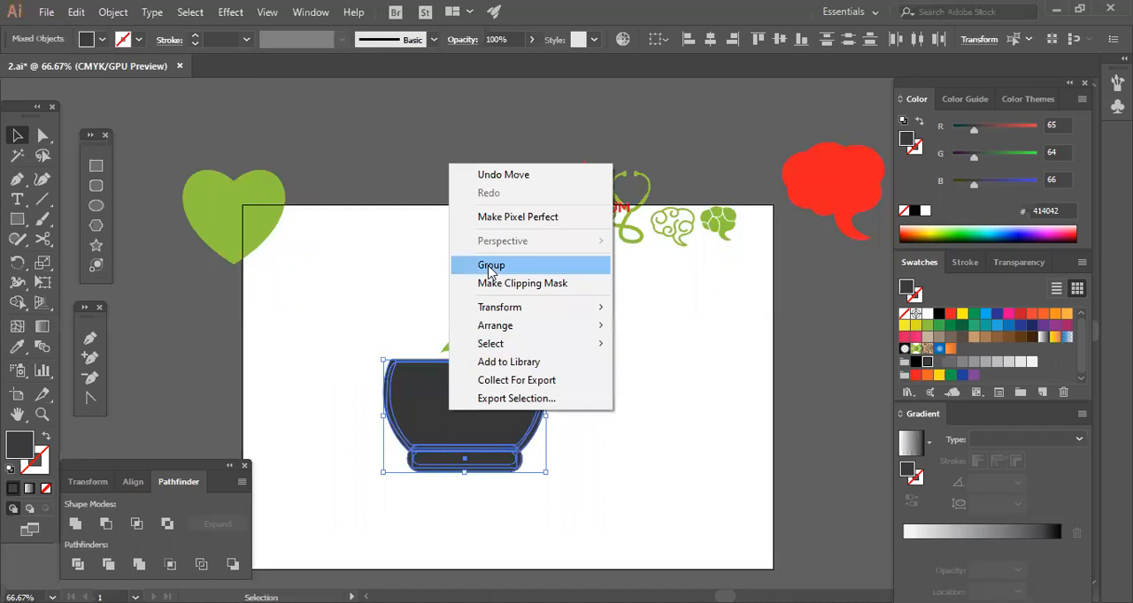
click(491, 265)
click(571, 345)
Select the pestle's handle and knob shapes and group them together.
drag(553, 284, 497, 318)
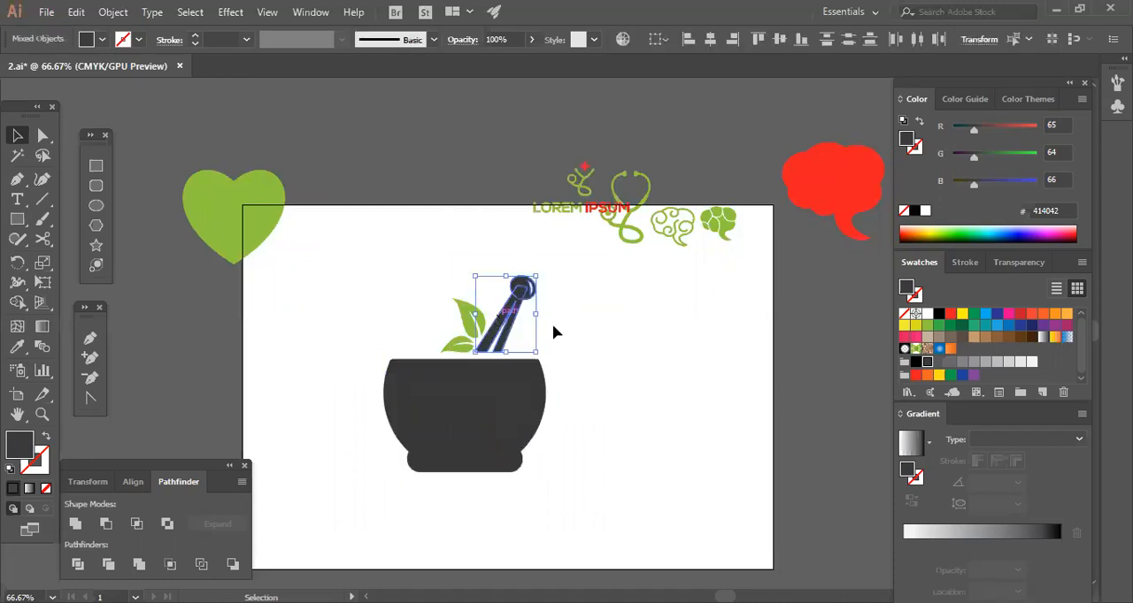
click(524, 325)
click(506, 315)
drag(550, 288, 508, 314)
right_click(514, 309)
click(587, 411)
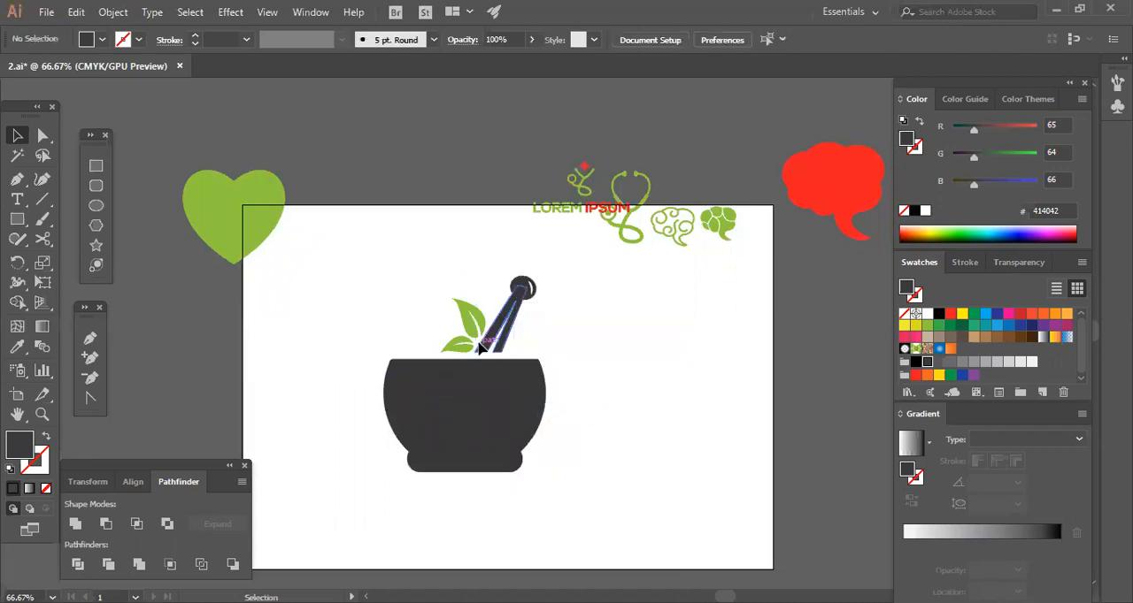
Group the green leaves together with the pestle above the bowl.
click(474, 320)
right_click(482, 321)
click(516, 379)
click(603, 396)
Check how the bowl and the leaves with the pestle are grouped, examining the leaves and pestle up close.
click(500, 422)
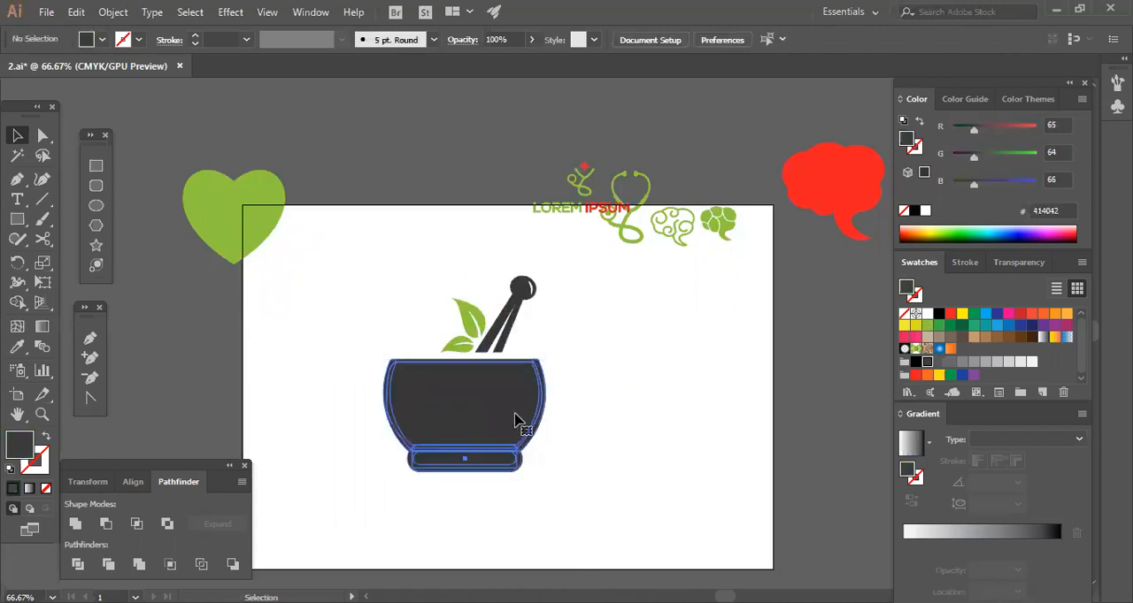
click(605, 425)
click(508, 320)
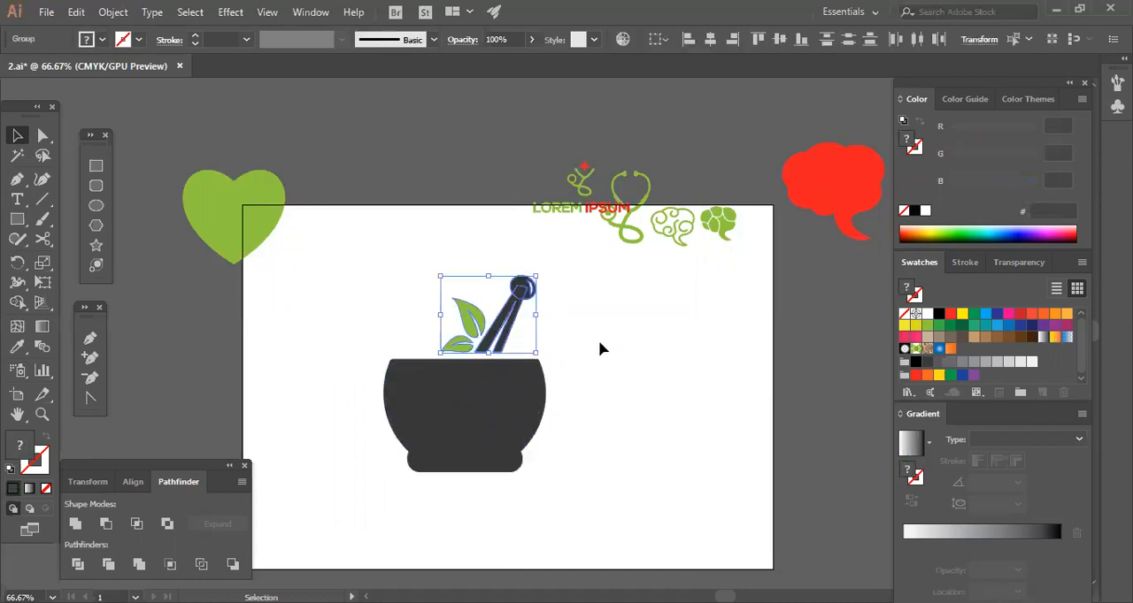
key(a)
key(ctrl+plus)
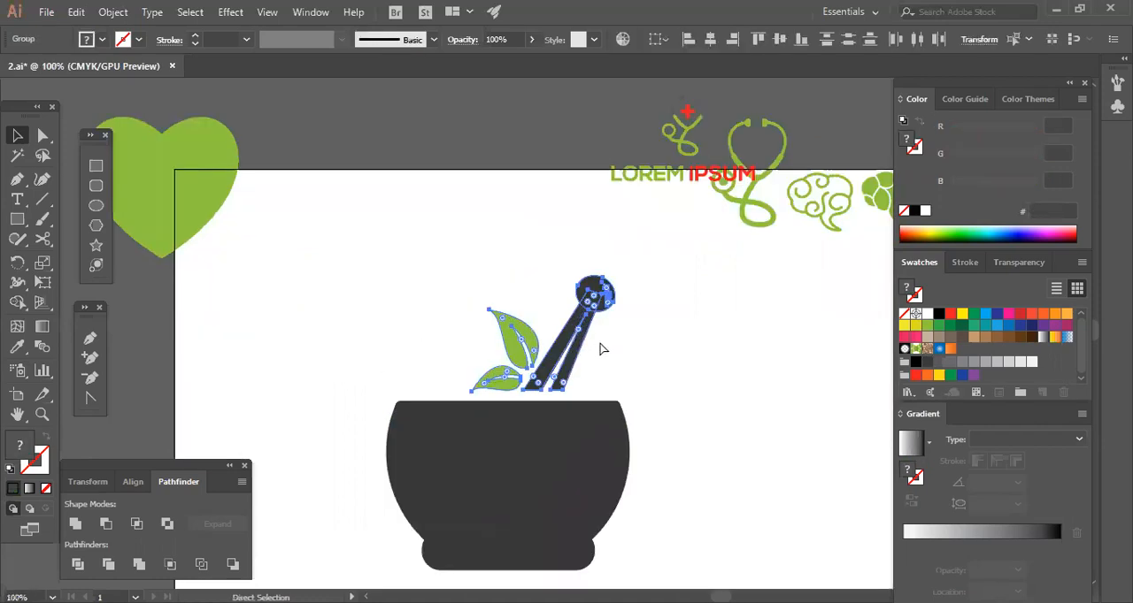
key(ctrl+plus)
key(v)
key(ctrl+plus)
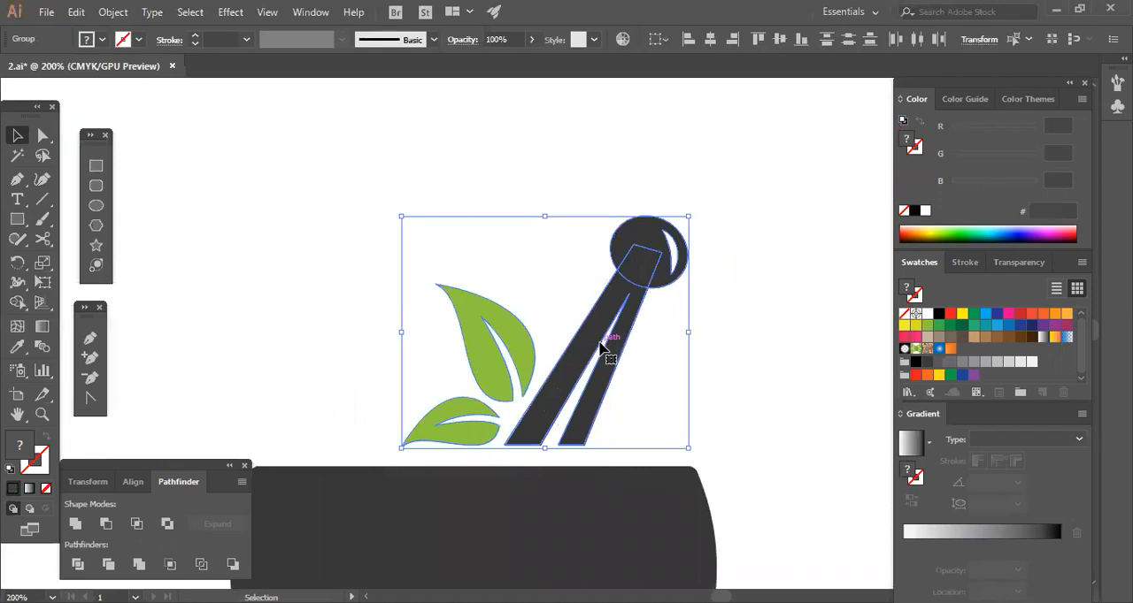
scroll(669, 363, down, 1)
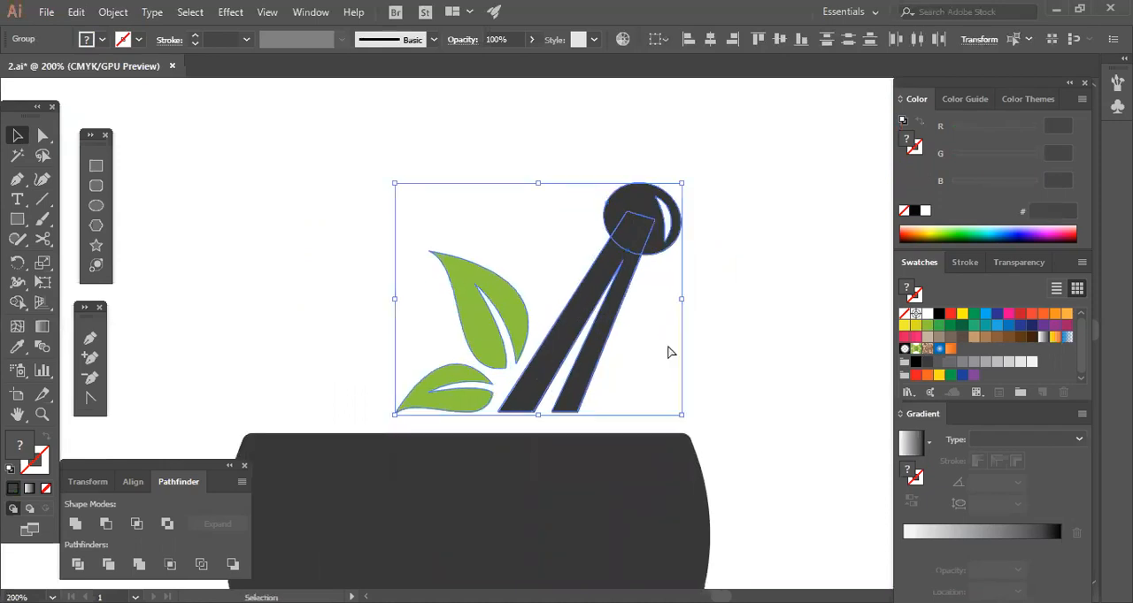
key(ctrl+minus)
key(ctrl+minus)
key(ctrl+minus)
key(ctrl+minus)
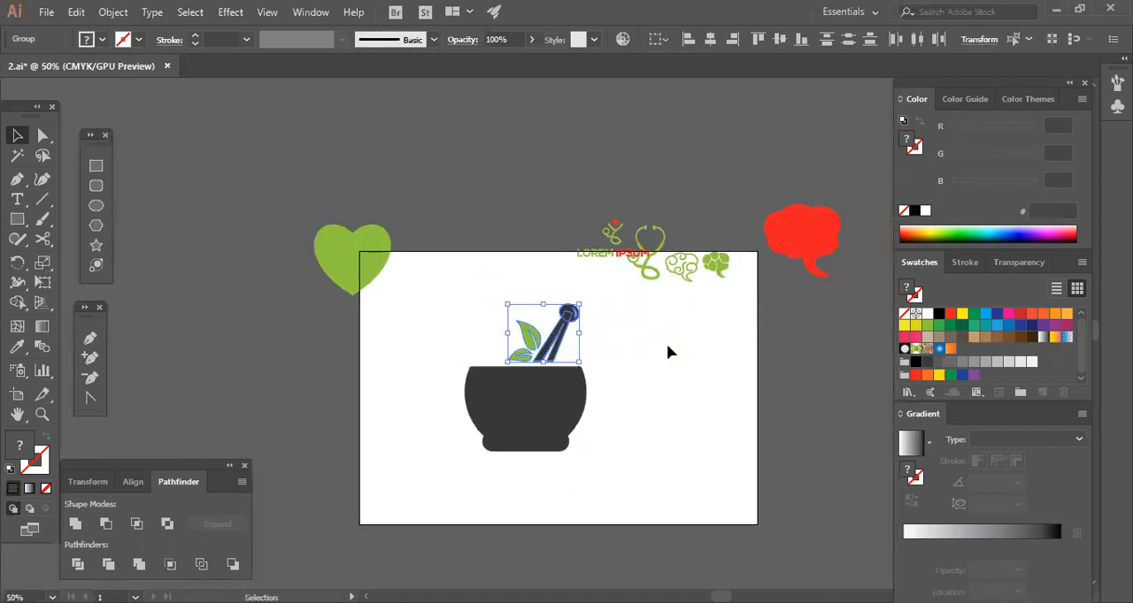
Try a brown swatch fill on the bowl group and undo the colour change.
click(666, 352)
click(575, 405)
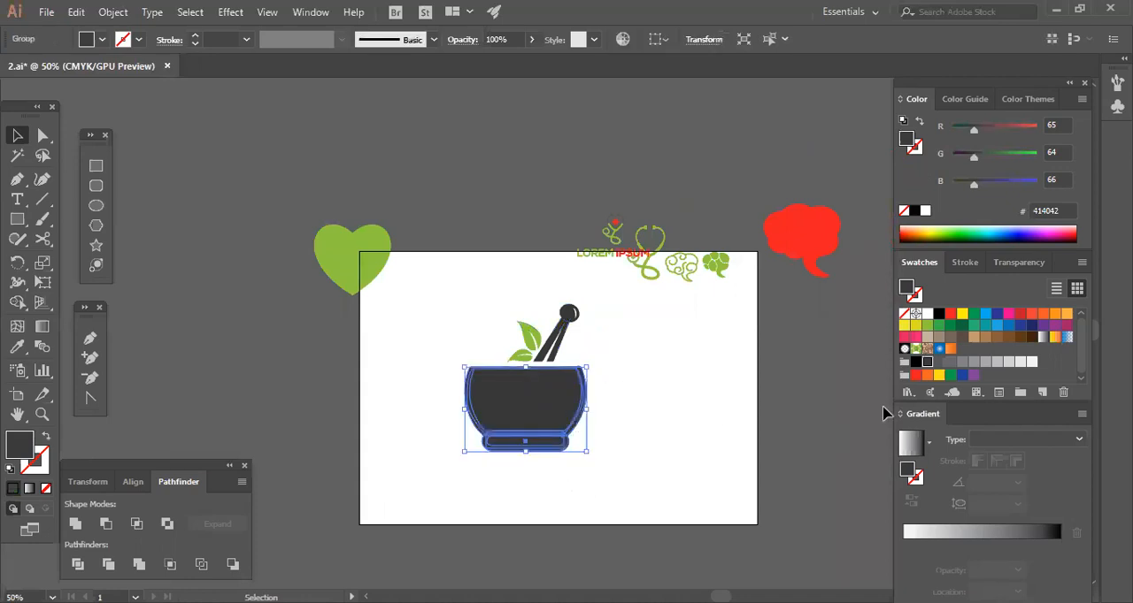
click(949, 338)
click(668, 489)
key(ctrl+z)
Select all the dark bowl and base shapes and try to regroup them as one object.
click(434, 502)
drag(436, 500, 628, 370)
right_click(573, 427)
click(632, 461)
key(ctrl+g)
drag(621, 463, 493, 392)
right_click(493, 392)
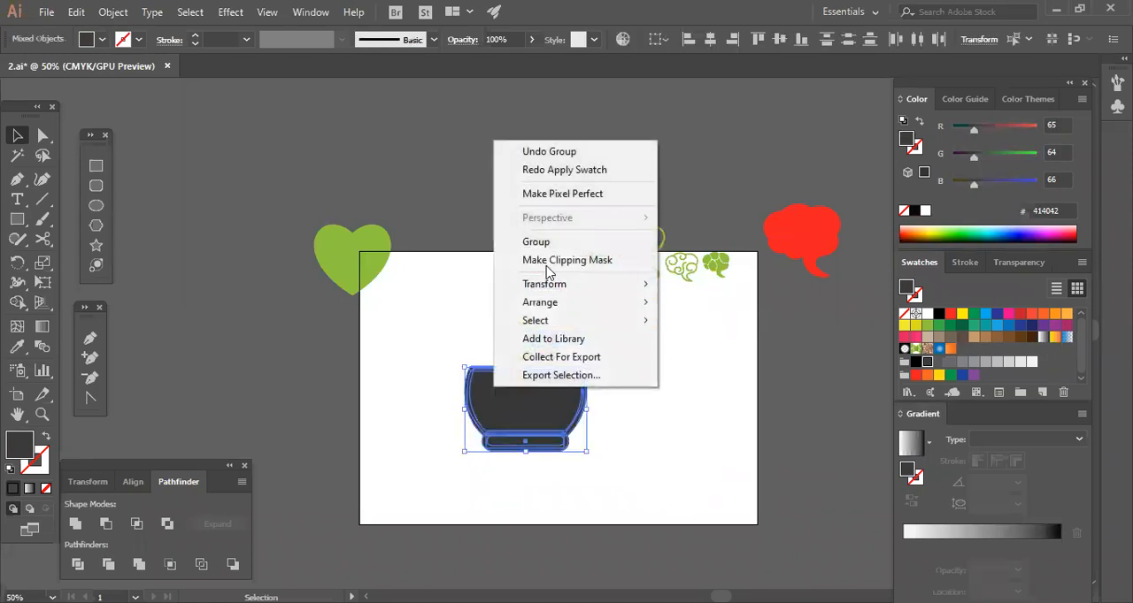
click(694, 393)
Fill the bowl group with the grey-brown 726658 swatch.
click(569, 422)
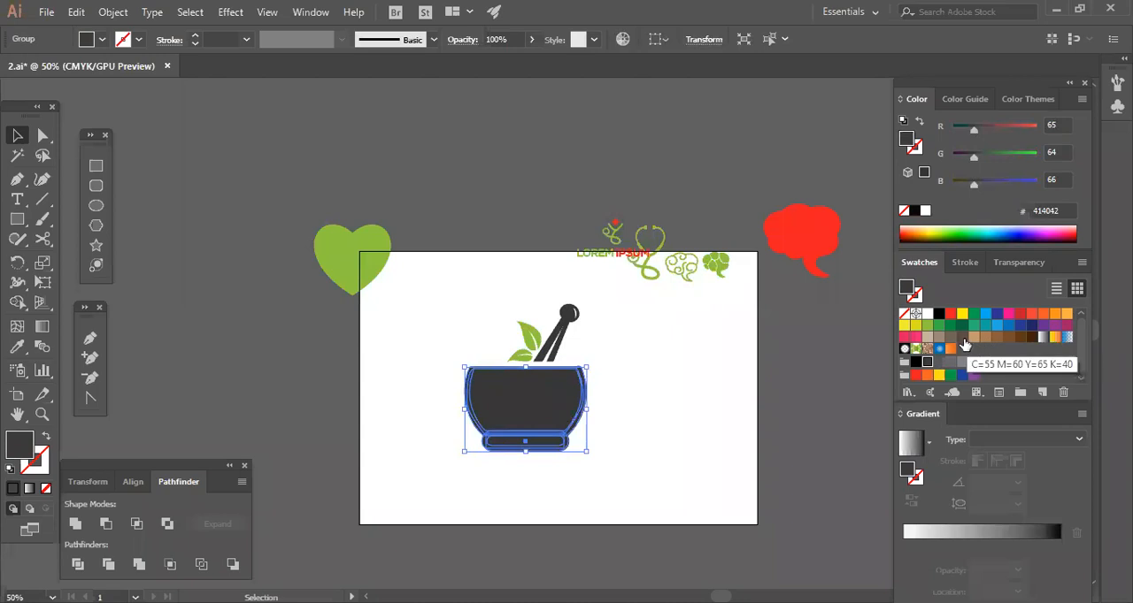
click(950, 337)
click(628, 469)
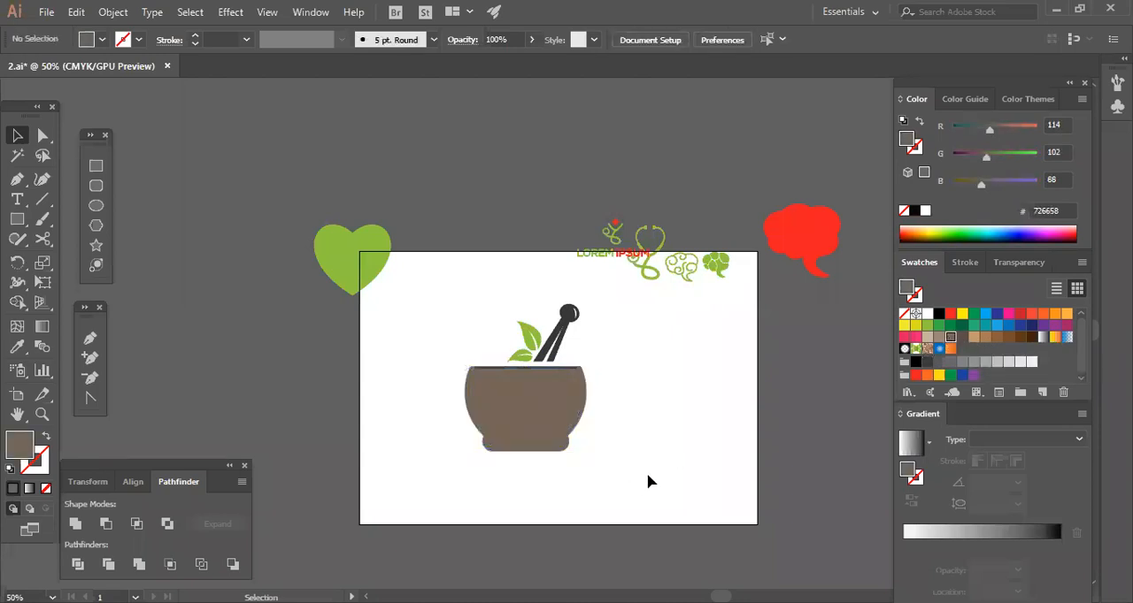
Try moving the dark rim strip away from the bowl, then undo the move.
key(ctrl+plus)
key(ctrl+plus)
key(ctrl+plus)
key(ctrl+plus)
key(ctrl+plus)
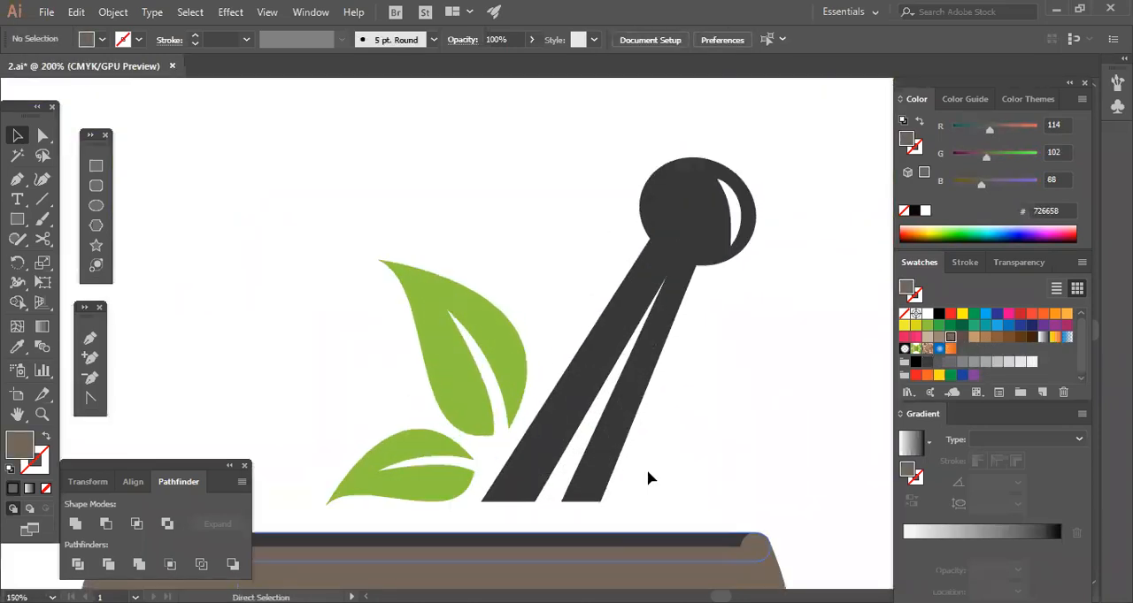
click(633, 419)
drag(631, 418, 632, 404)
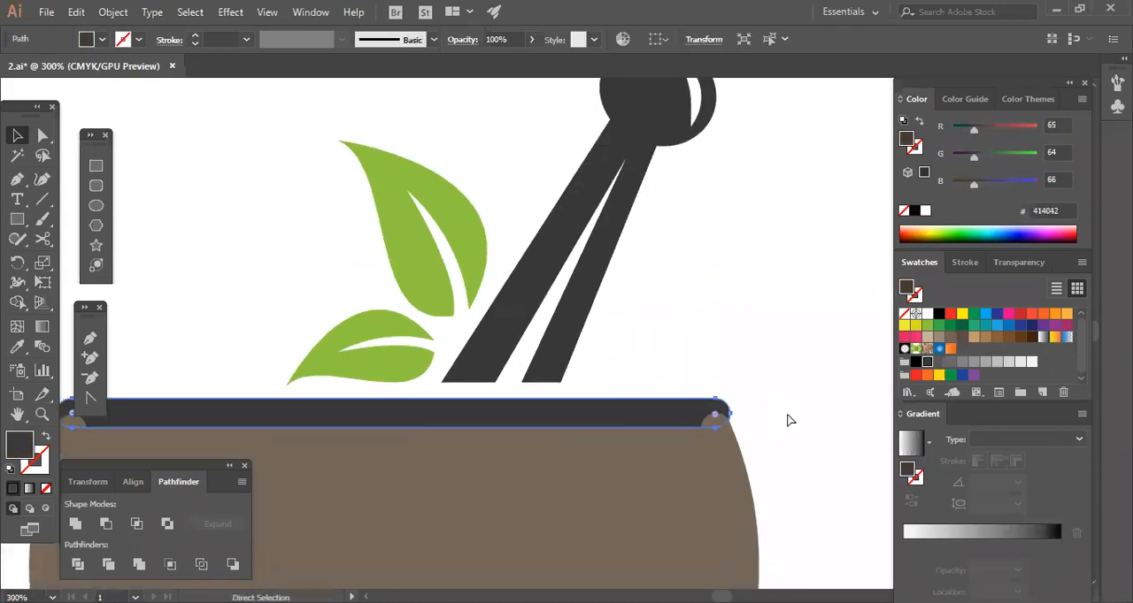
shift+click(696, 466)
right_click(697, 428)
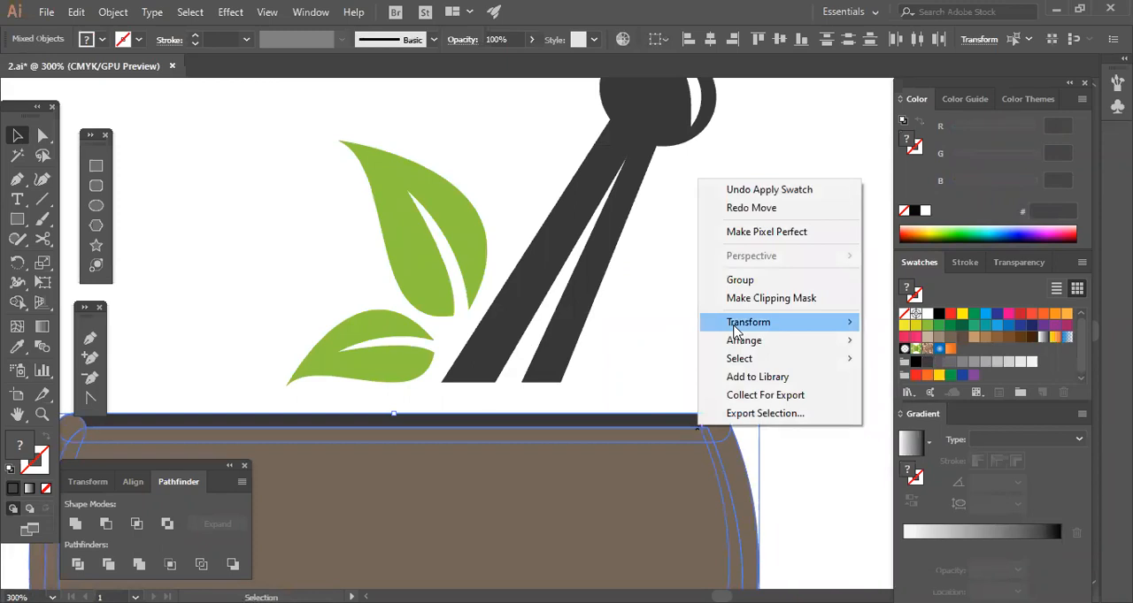
click(647, 333)
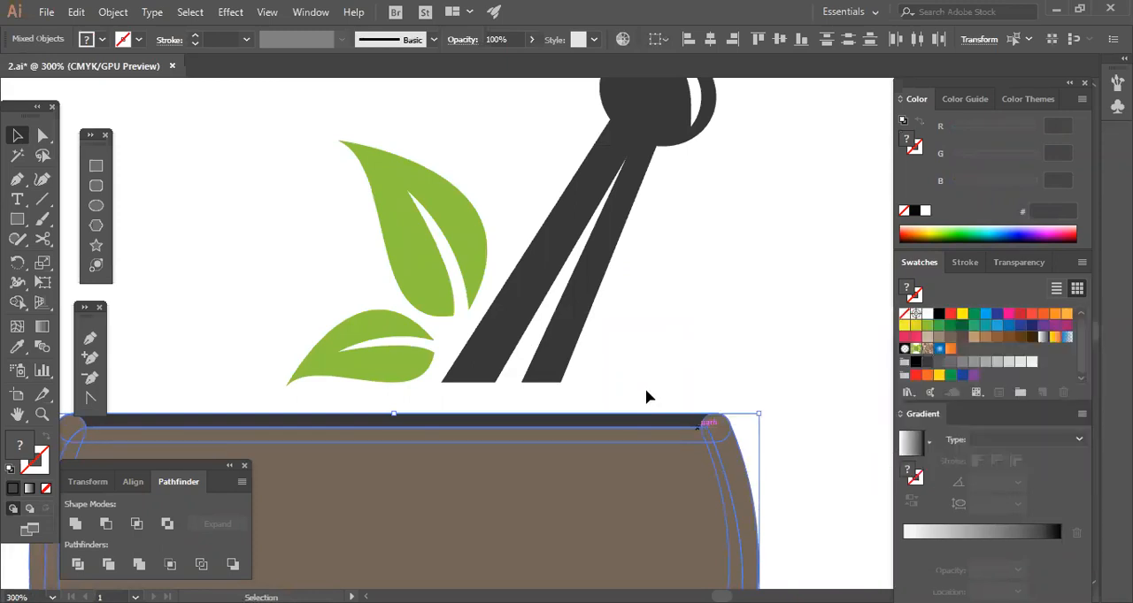
click(657, 405)
click(668, 424)
drag(668, 424, 692, 355)
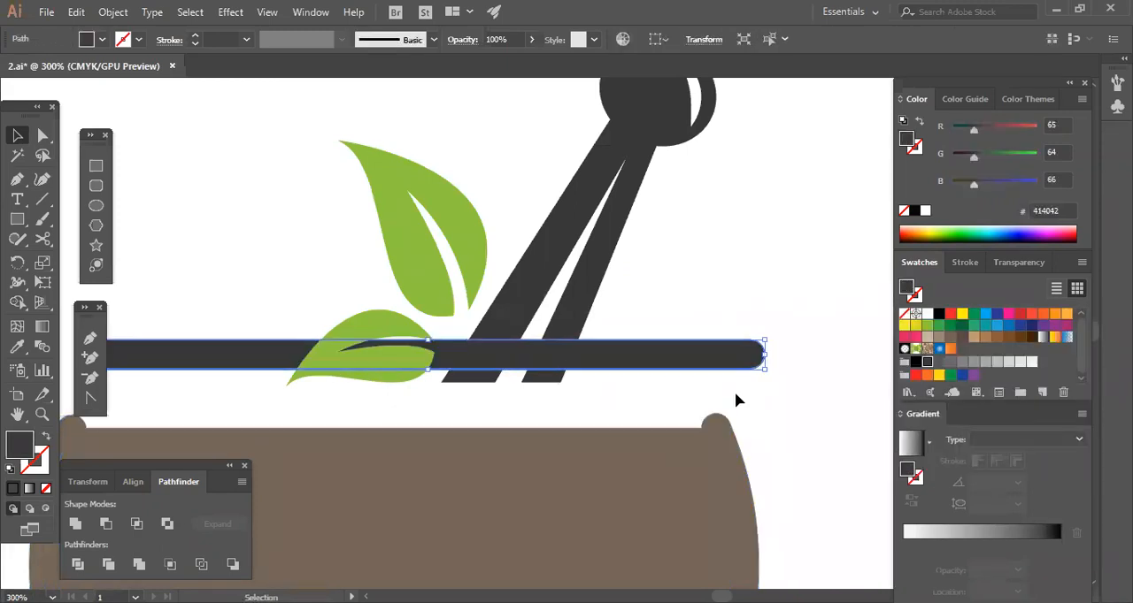
key(ctrl+z)
Select the dark rim strip together with the brown bowl and group them.
shift+click(688, 450)
right_click(680, 438)
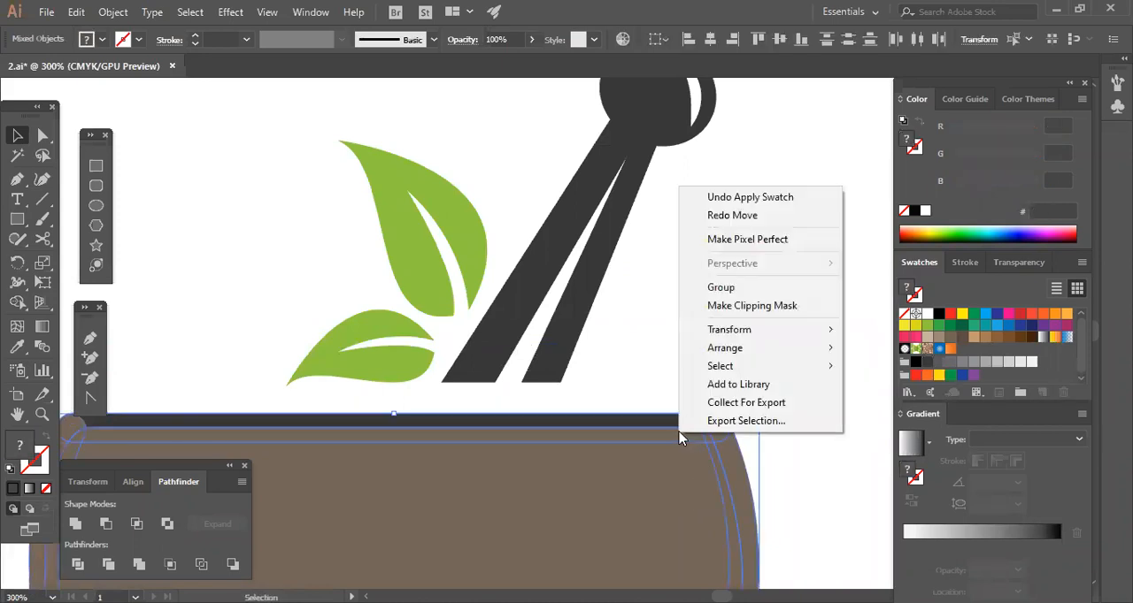
click(113, 12)
click(184, 74)
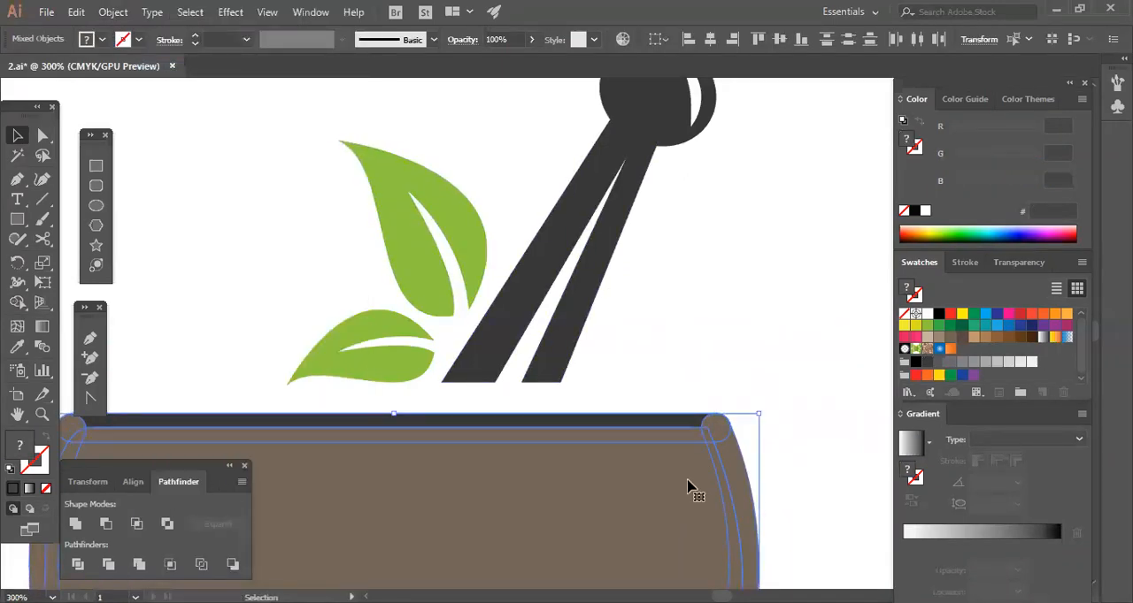
click(113, 12)
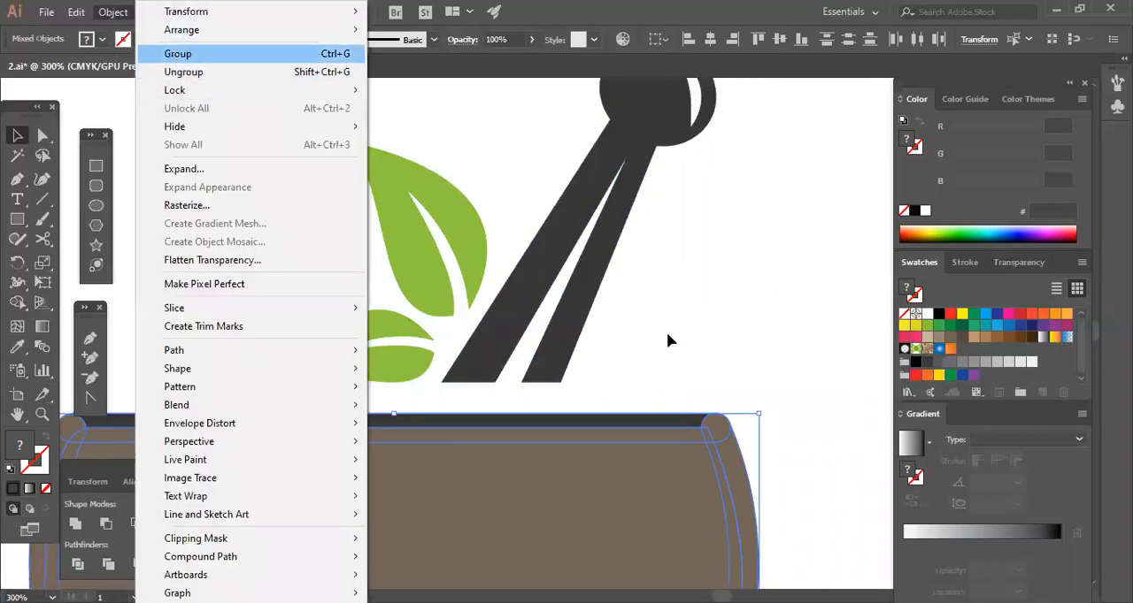
key(Return)
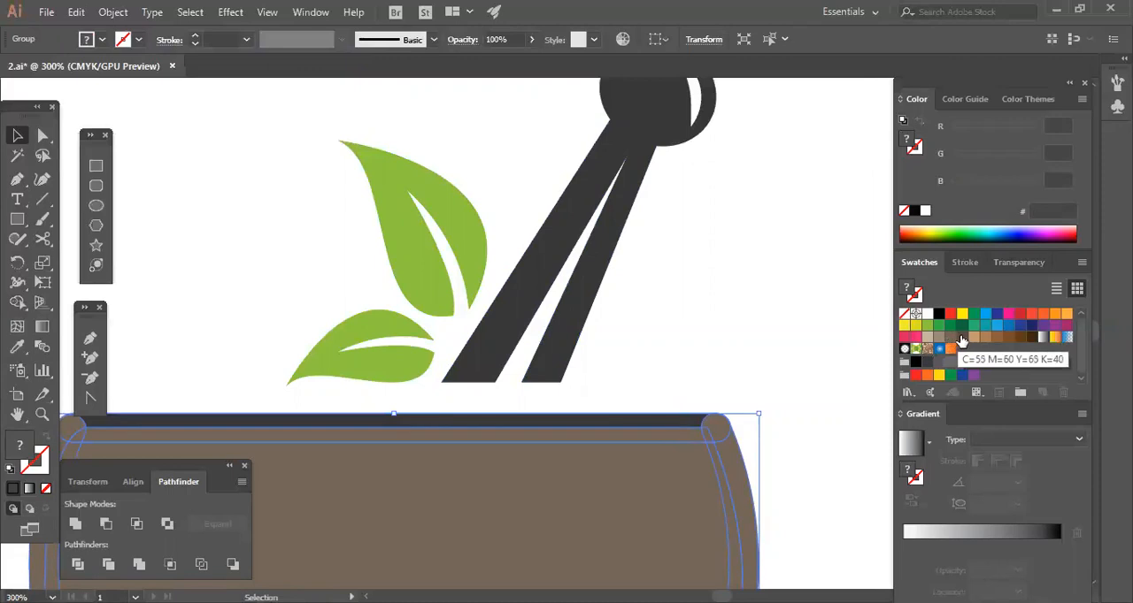
Fill the bowl and rim group with the dark brown C=55 M=60 Y=65 K=40 swatch.
click(962, 337)
click(795, 387)
key(ctrl+minus)
key(ctrl+minus)
key(ctrl+minus)
key(ctrl+minus)
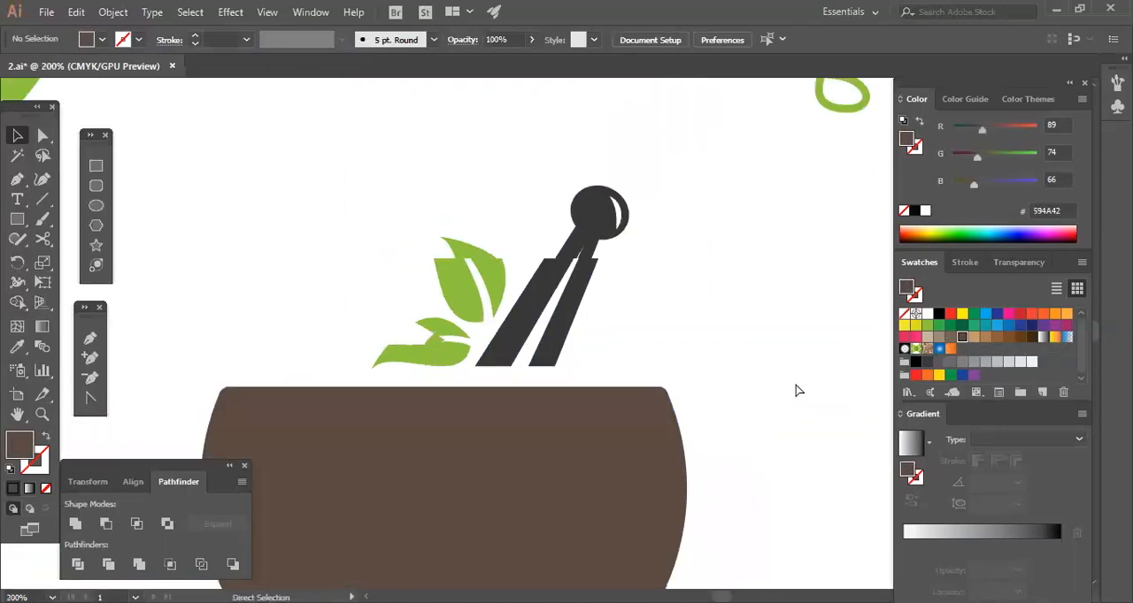
Group the bowl, leaves and pestle into one logo and scale it down to about a third of its size.
drag(431, 315, 708, 495)
right_click(552, 346)
click(604, 452)
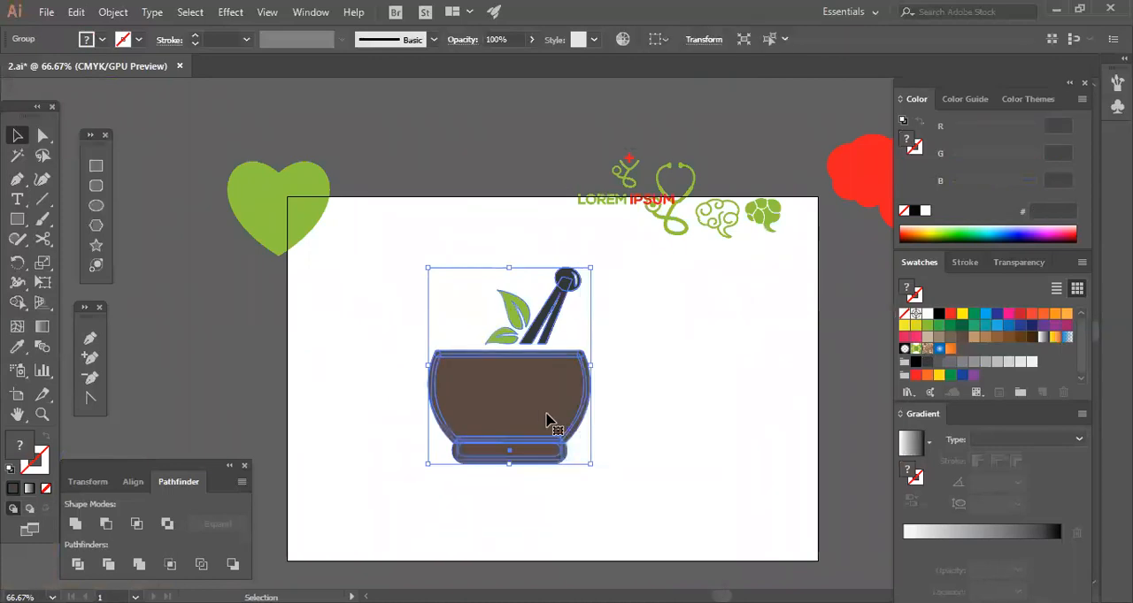
drag(589, 462, 538, 399)
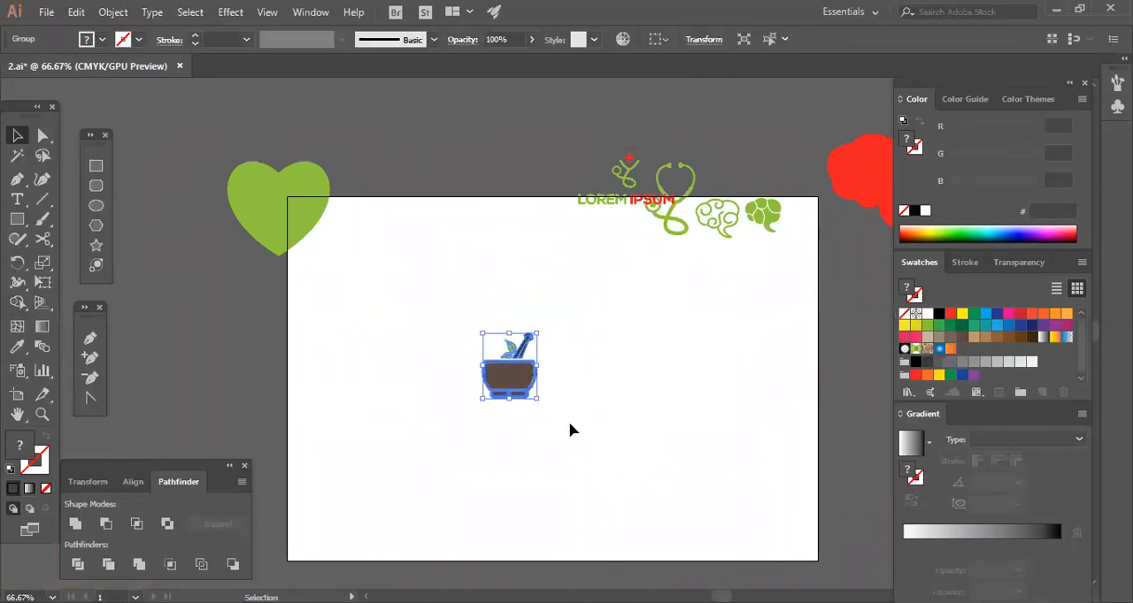
click(569, 429)
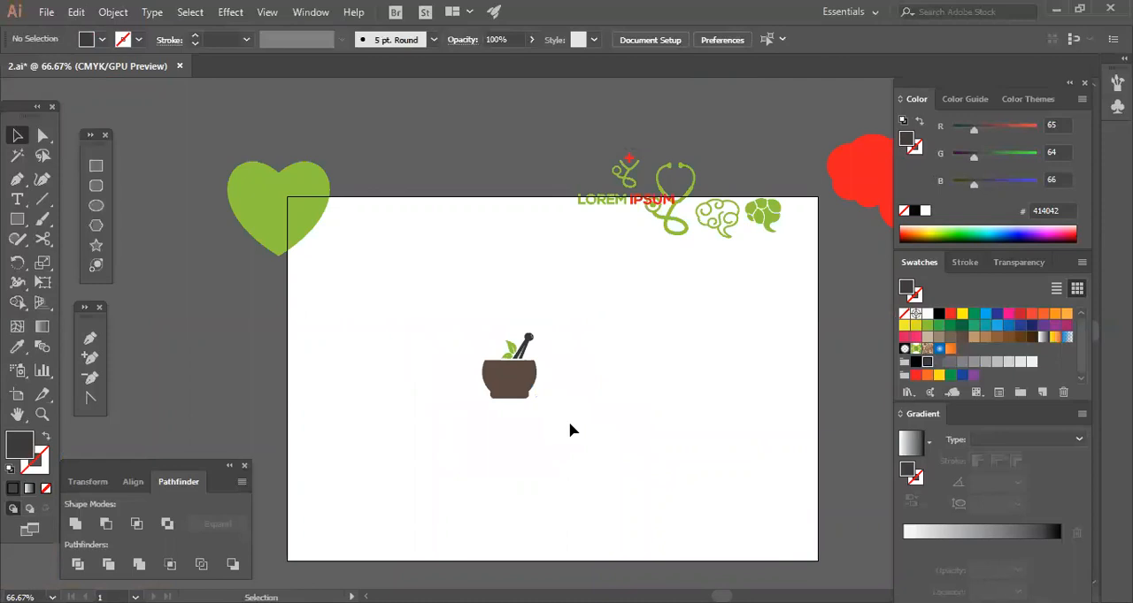
Move the small mortar-and-pestle logo to the artboard's upper right corner, beside the green brain icons.
drag(408, 450, 644, 325)
click(644, 327)
drag(519, 389, 817, 274)
click(717, 343)
click(729, 338)
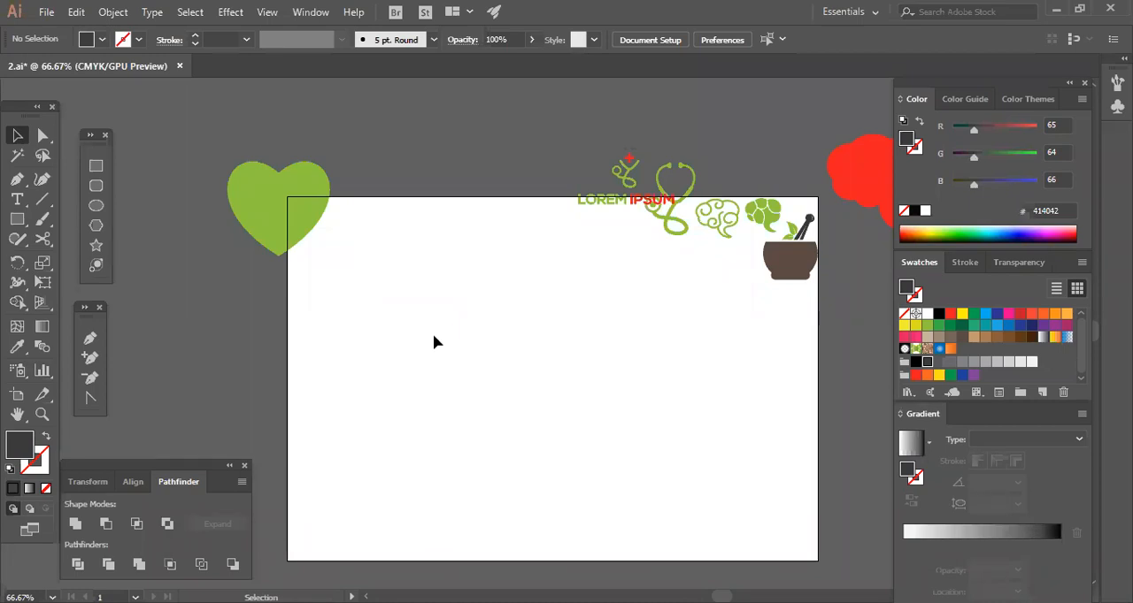
Draw a dark circle about 410 px across on the artboard and duplicate it slightly to the right.
click(95, 205)
mouse_move(489, 351)
mouse_down()
mouse_move(554, 394)
mouse_move(602, 407)
mouse_up()
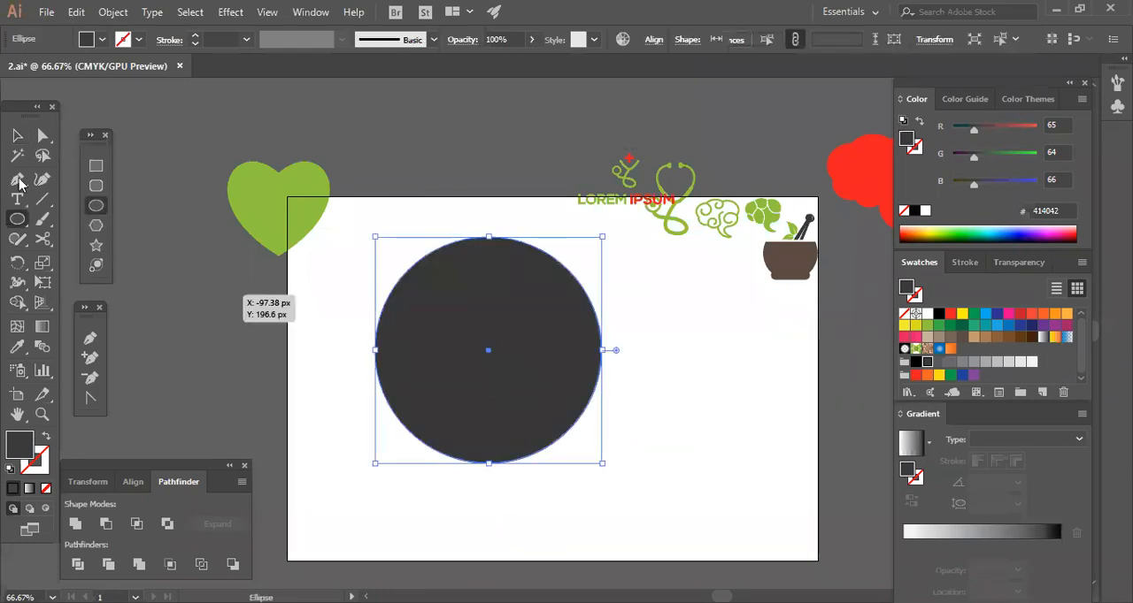
click(17, 137)
click(660, 463)
drag(534, 383, 481, 413)
click(640, 484)
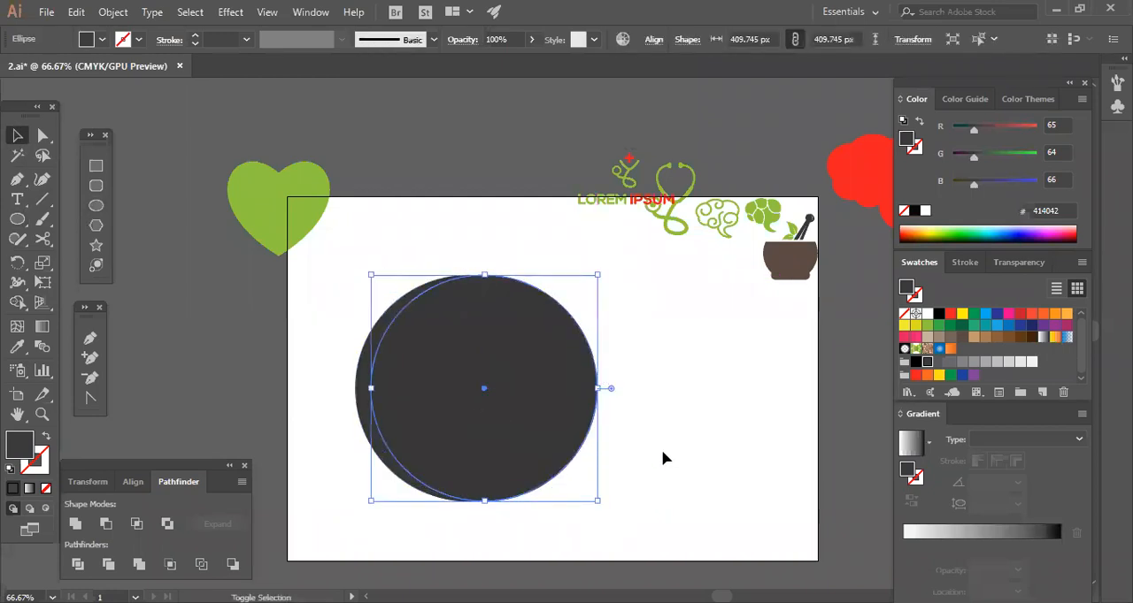
Fill the duplicate circle with white and scale it down to about 370 px around its center.
click(927, 314)
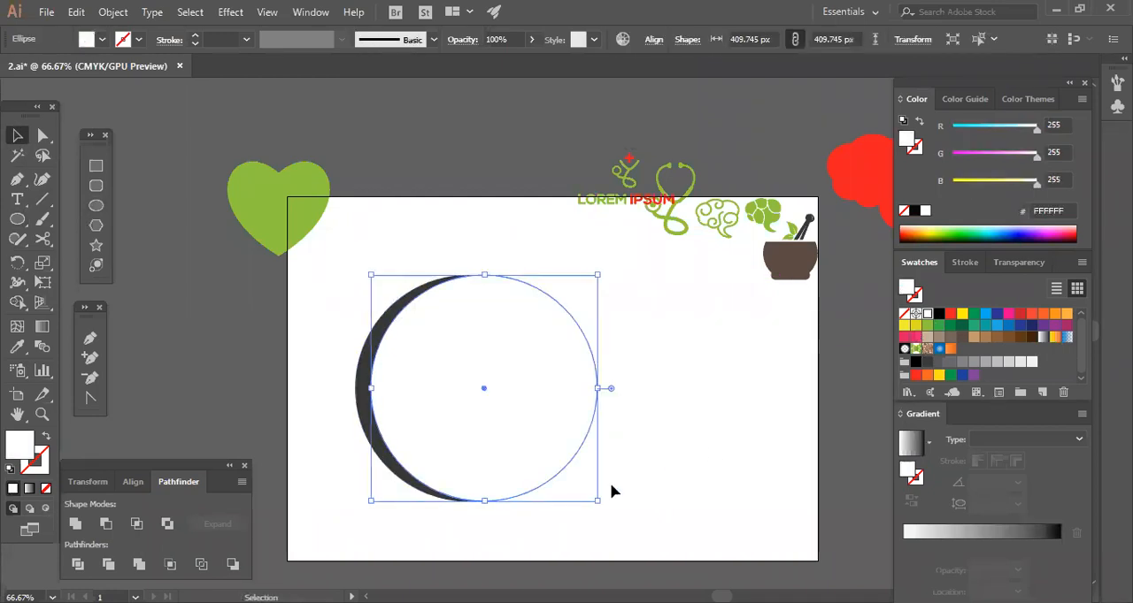
drag(597, 503, 587, 490)
click(651, 476)
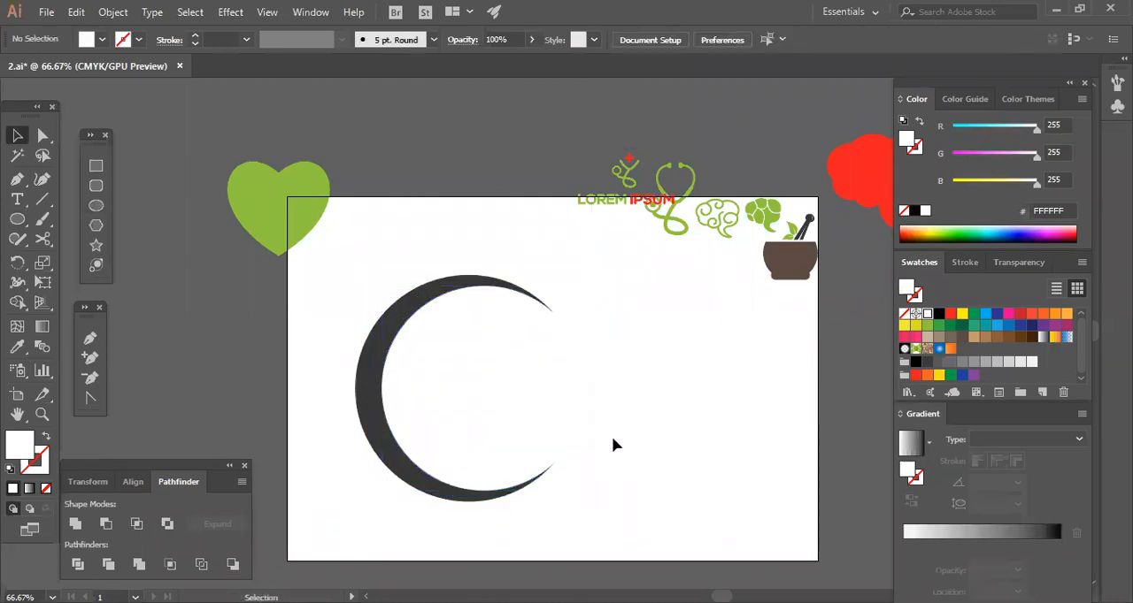
click(552, 414)
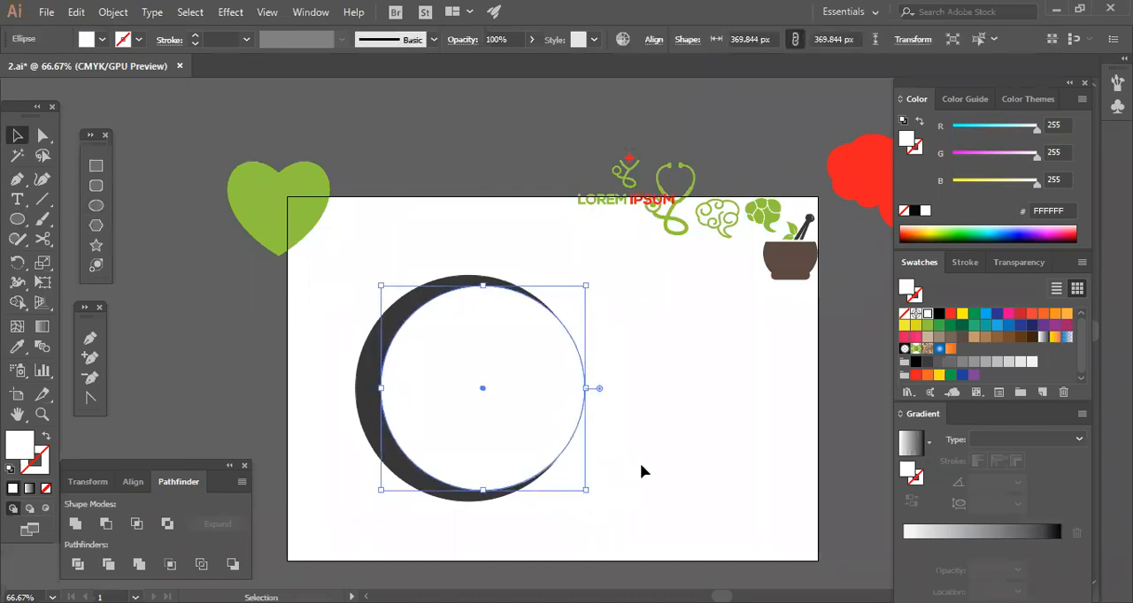
click(641, 460)
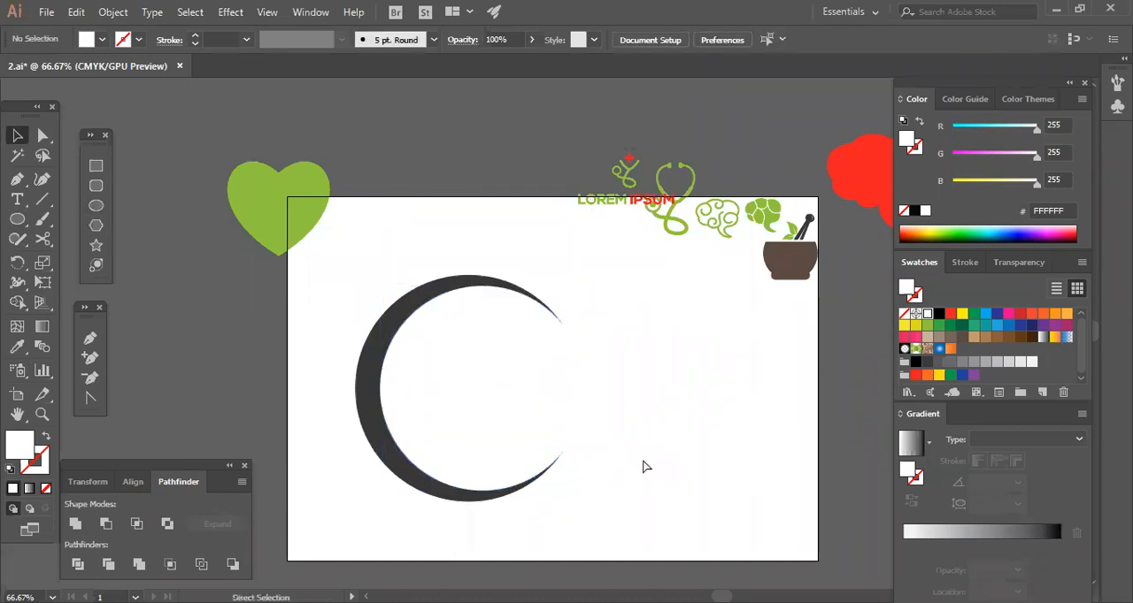
Subtract the white circle from the dark circle with Minus Front to leave a crescent.
key(ctrl+plus)
key(space)
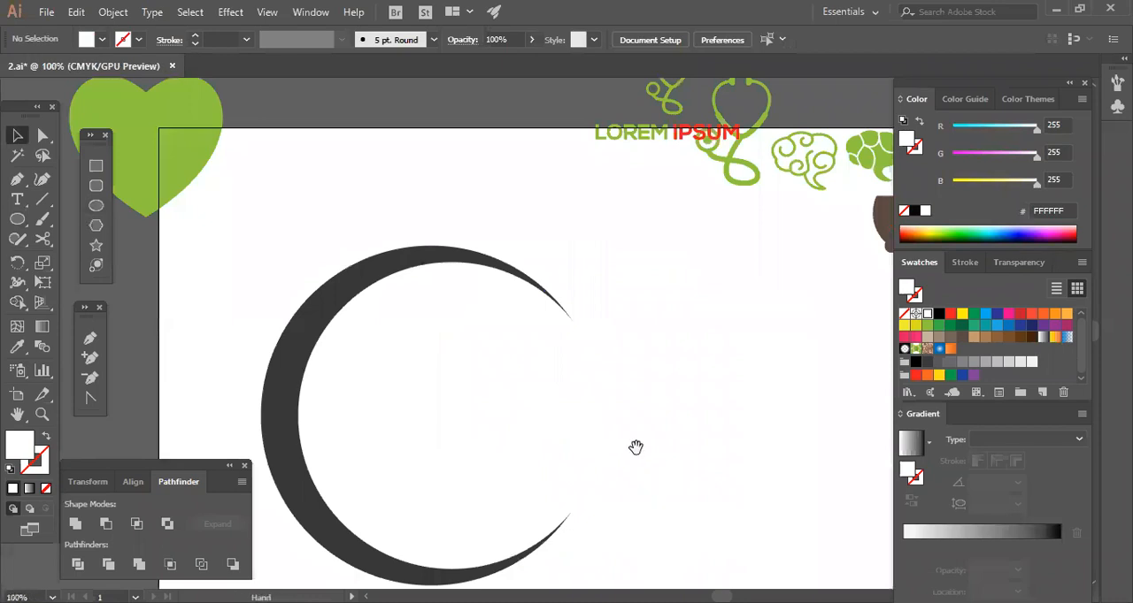
drag(613, 453, 631, 377)
drag(526, 446, 531, 501)
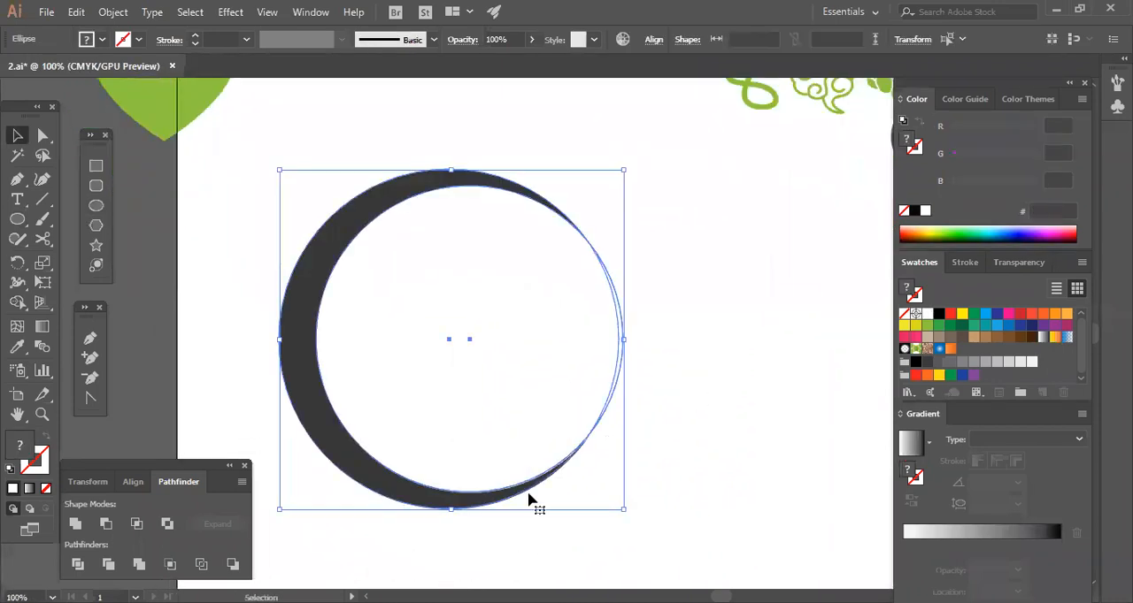
click(105, 525)
click(700, 466)
key(ctrl+a)
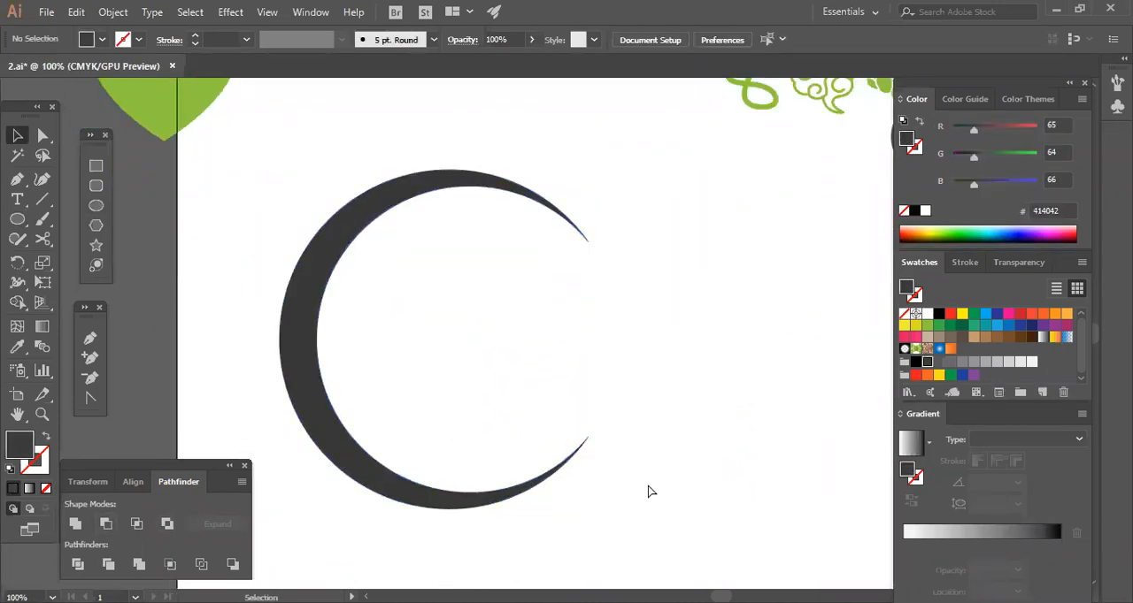
key(ctrl+z)
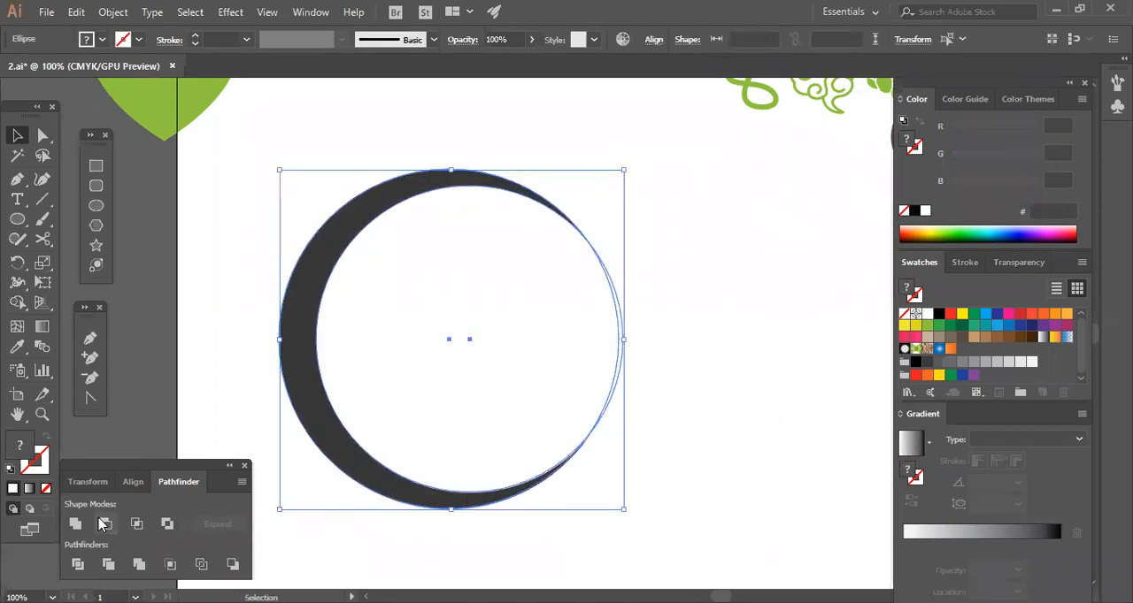
click(103, 525)
click(588, 482)
Duplicate the crescent facing the opposite way and shrink the copy so it nests inside the original.
drag(558, 467, 641, 467)
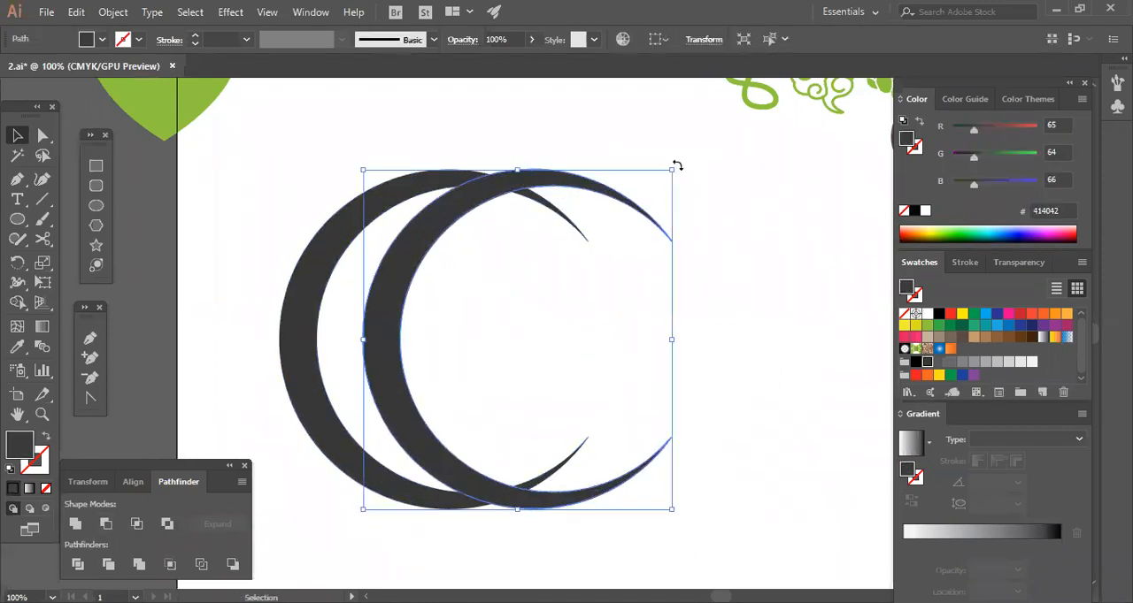
drag(718, 218, 416, 408)
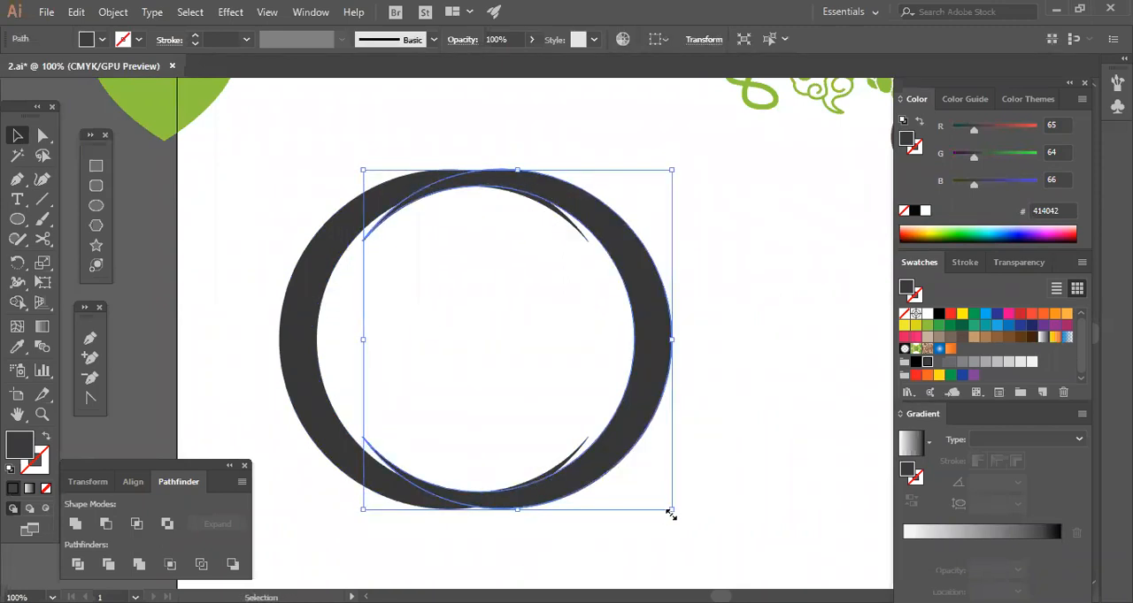
drag(654, 501, 630, 464)
click(629, 435)
drag(606, 411, 568, 411)
drag(597, 342, 605, 347)
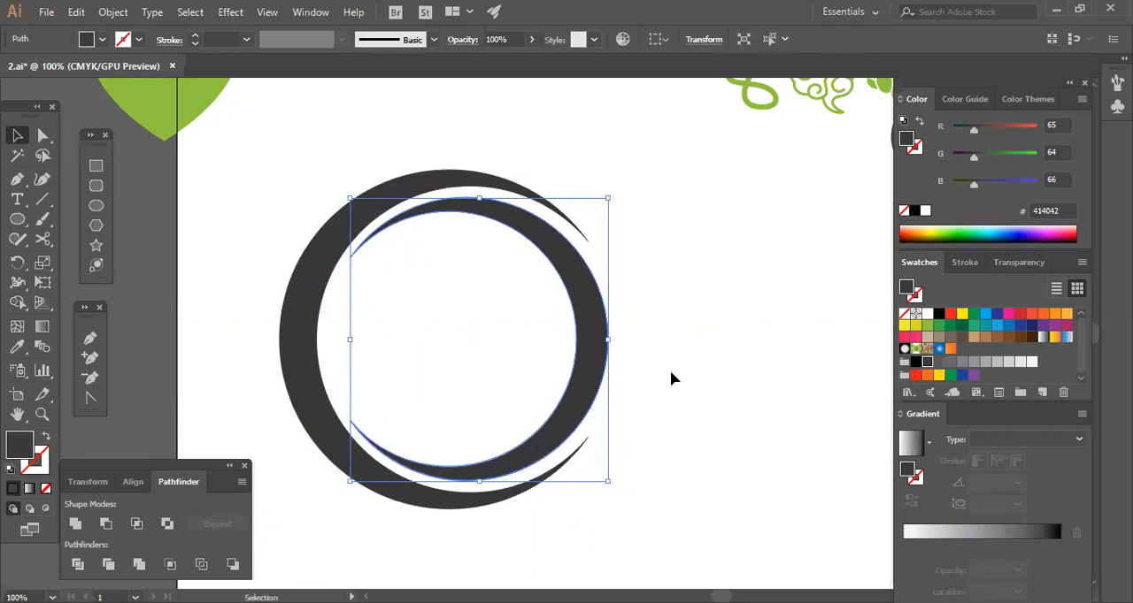
Try shifting the inner crescent slightly to the right and undo the shift.
click(670, 379)
drag(689, 210, 435, 271)
click(648, 331)
drag(649, 214, 501, 288)
click(727, 383)
drag(572, 235, 507, 299)
click(680, 352)
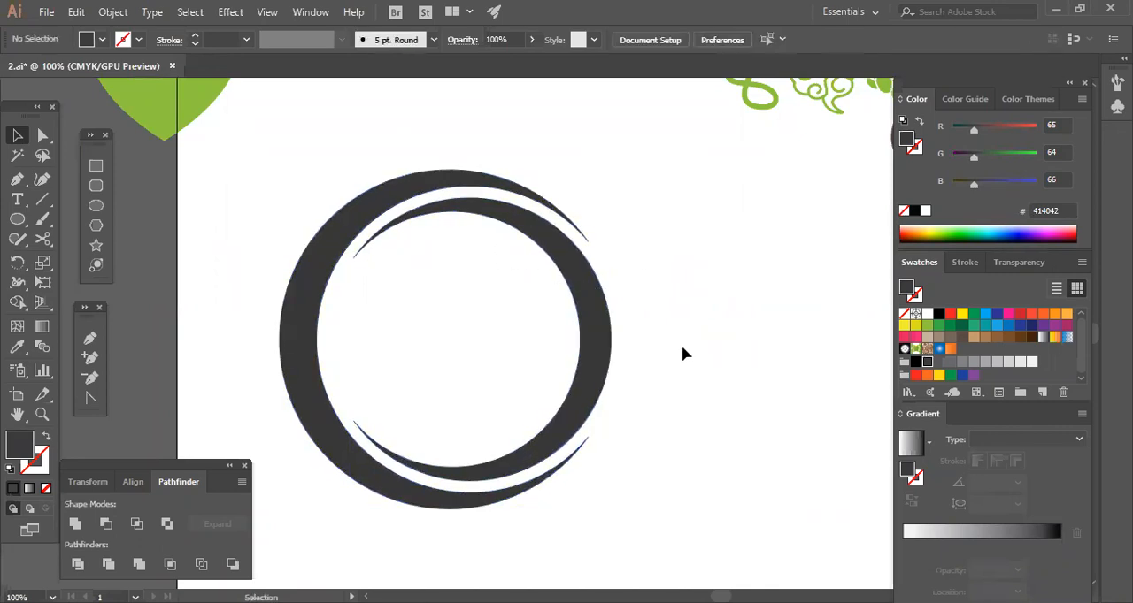
key(ctrl+z)
key(ctrl+z)
key(ctrl+z)
key(ctrl+z)
key(ctrl+z)
key(ctrl+z)
key(ctrl+z)
key(ctrl+z)
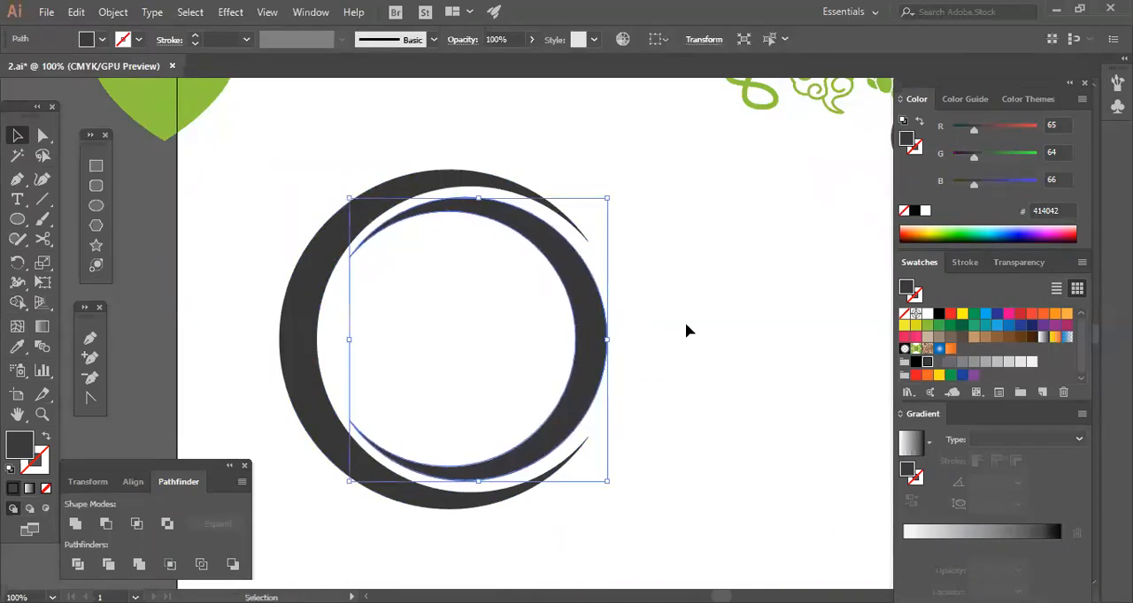
Draw a dark circle about 352 px across in place of the crescents and duplicate it slightly to the right.
click(96, 205)
mouse_move(414, 313)
mouse_down()
mouse_move(558, 402)
mouse_move(513, 392)
mouse_up()
key(v)
click(653, 429)
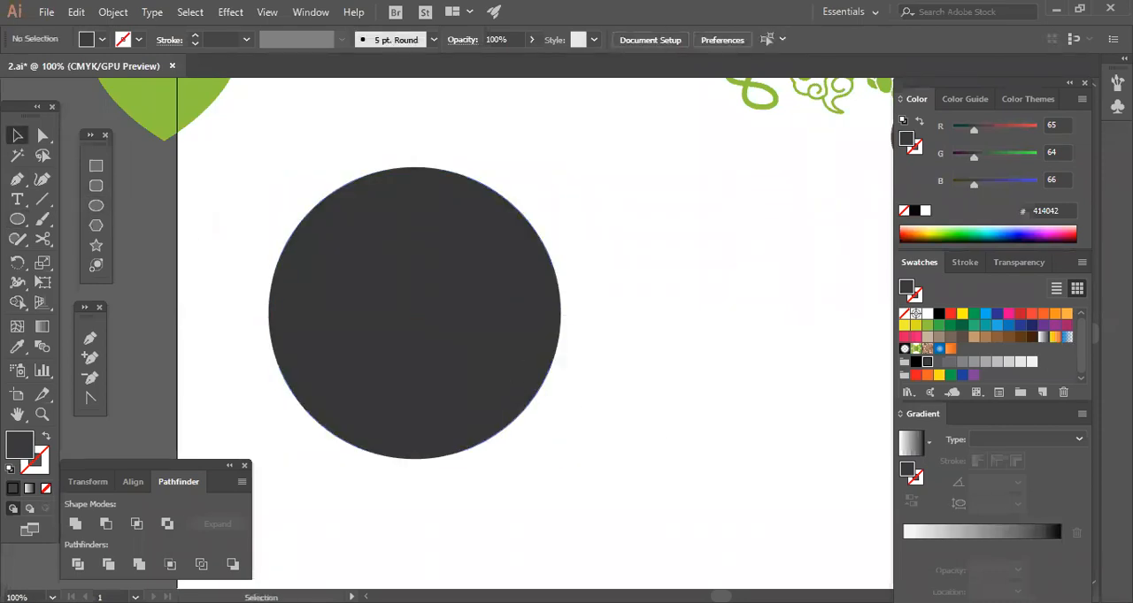
click(518, 349)
drag(513, 345, 559, 356)
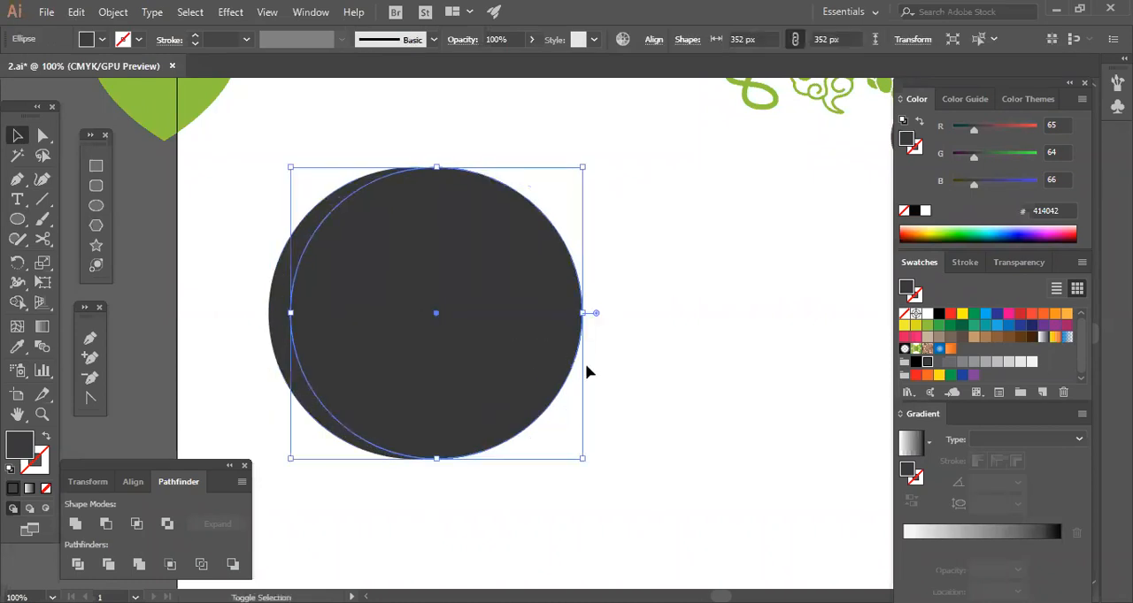
Scale the duplicate circle down to about 310 px around its center and fill it with white.
drag(576, 458, 565, 442)
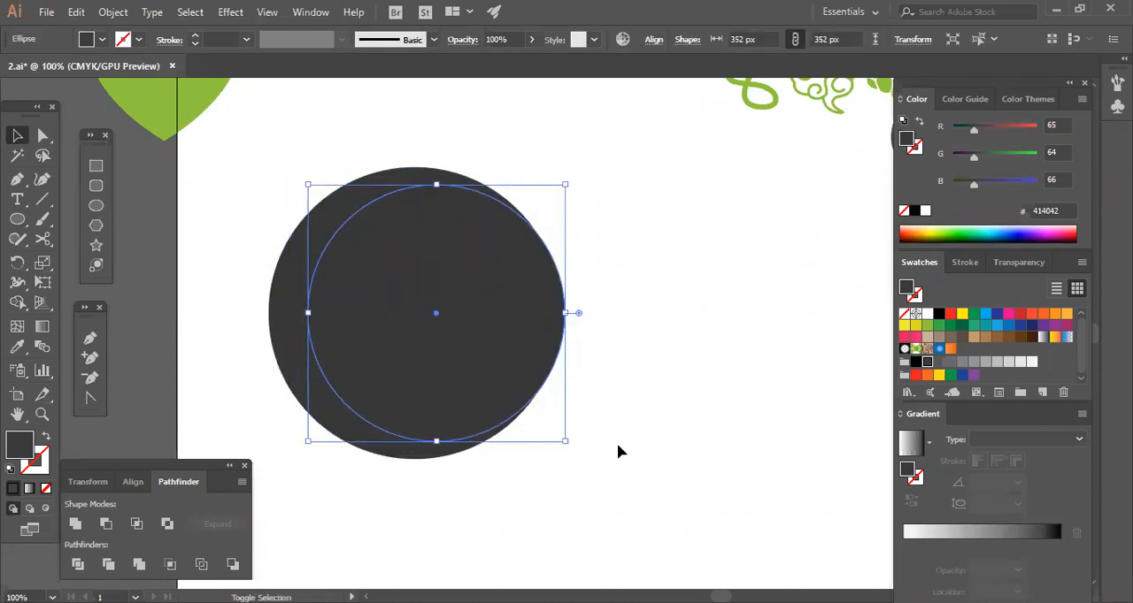
click(927, 313)
click(568, 407)
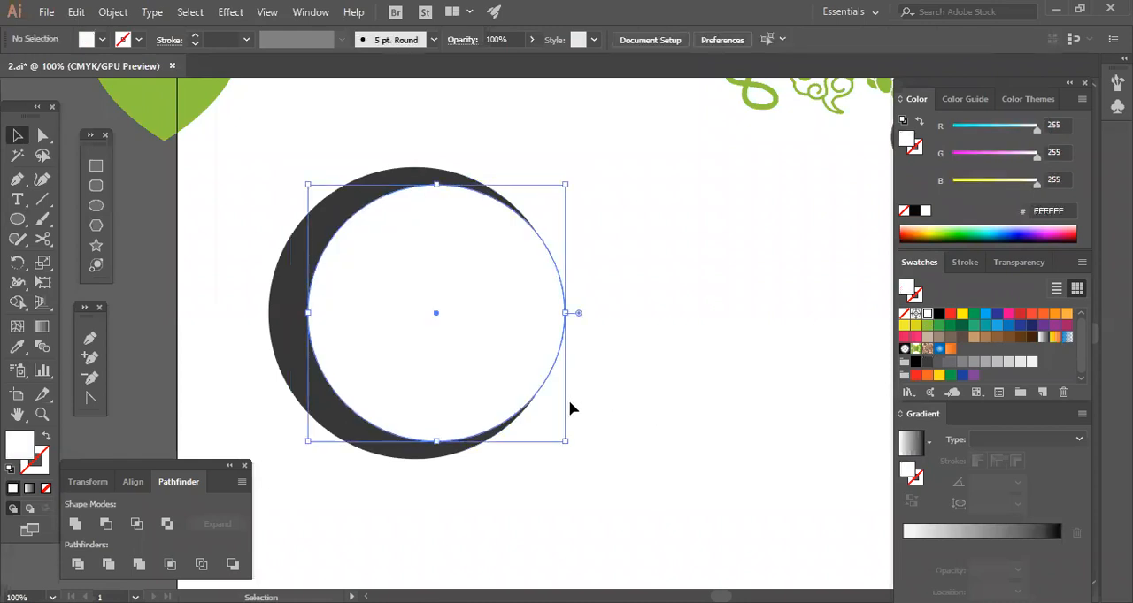
Nudge the white circle left within the dark circle and enlarge it to about 324 px.
key(Left)
key(Left)
key(Left)
key(Left)
key(Left)
key(Left)
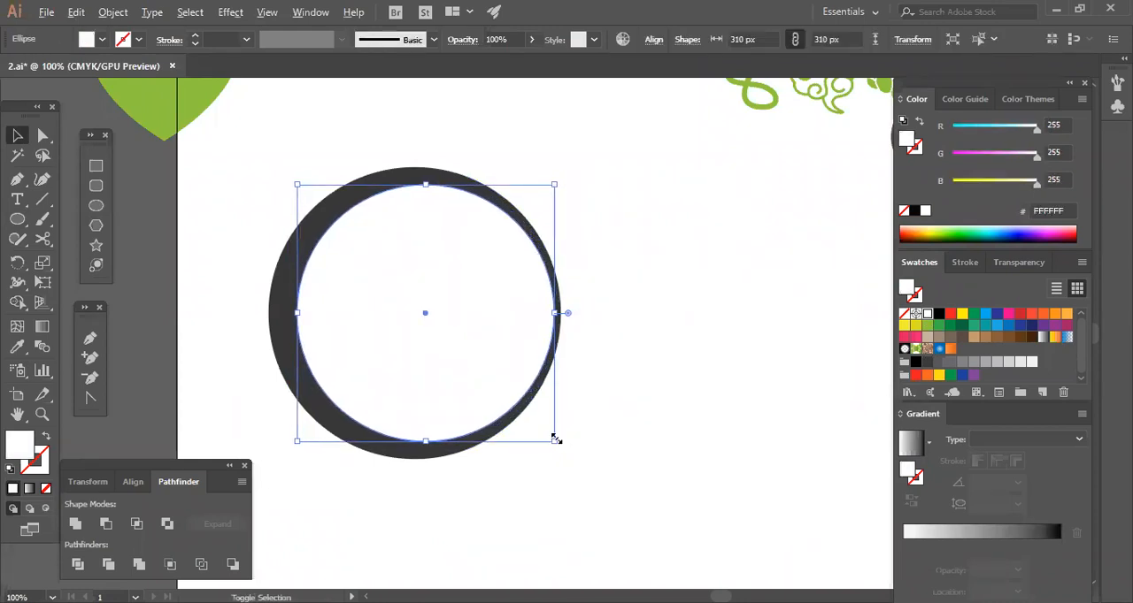
drag(555, 441, 563, 448)
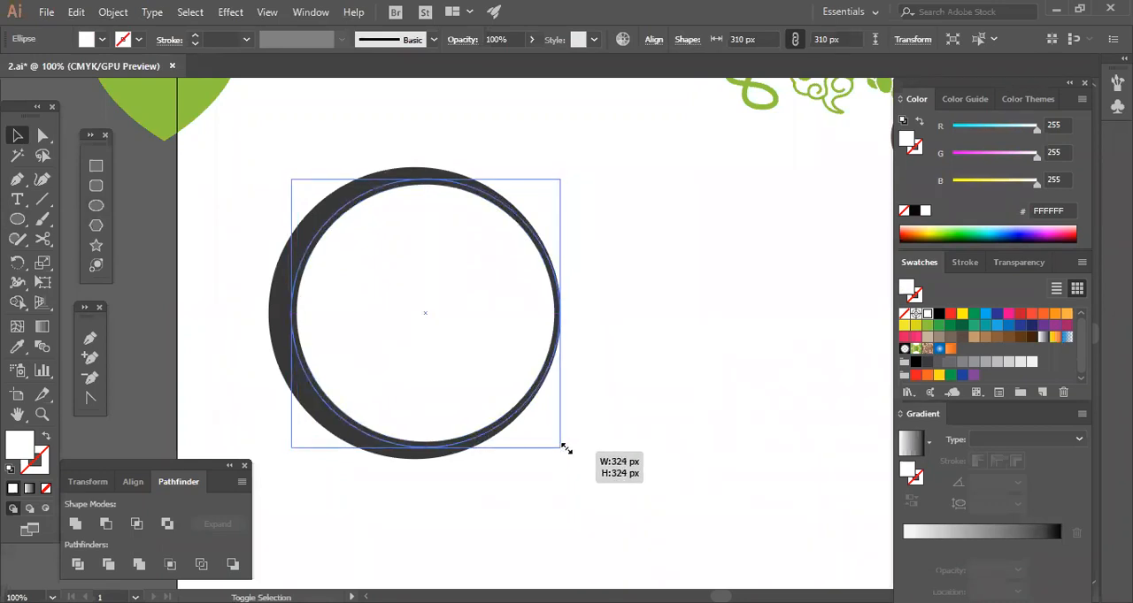
click(590, 416)
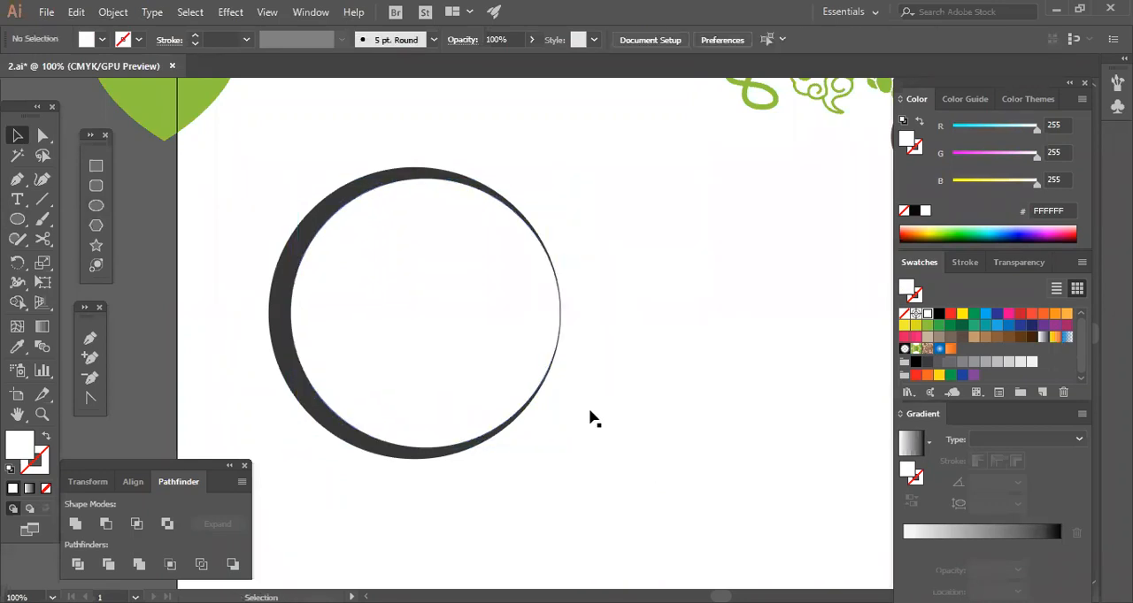
Nudge the white circle slightly right, past the dark circle's edge, to open the crescent's tips.
click(543, 380)
key(Right)
key(Right)
click(683, 428)
click(481, 341)
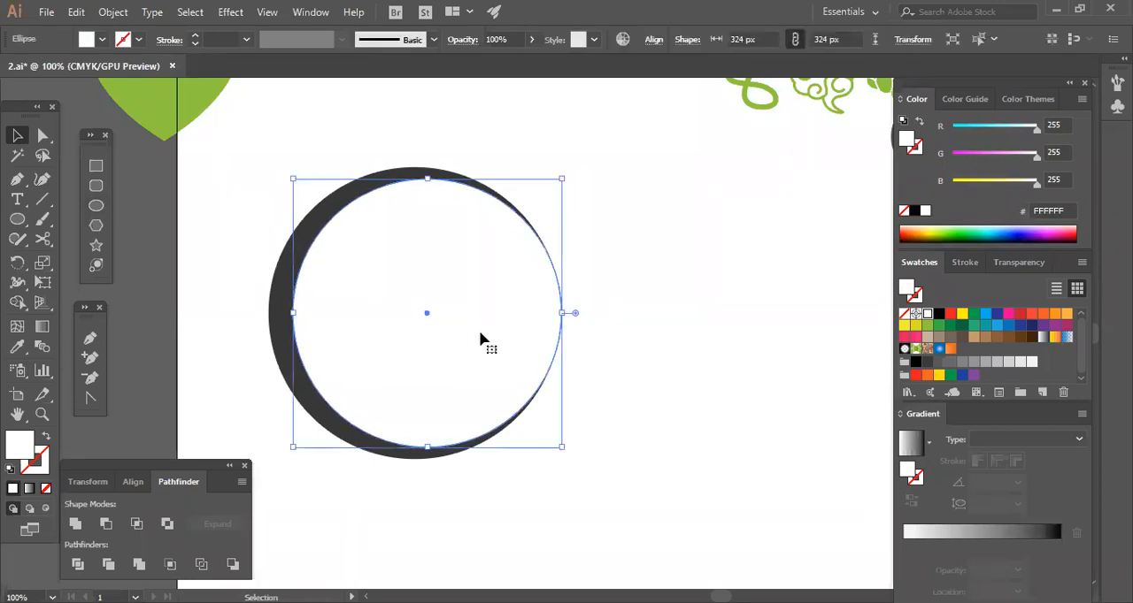
click(624, 373)
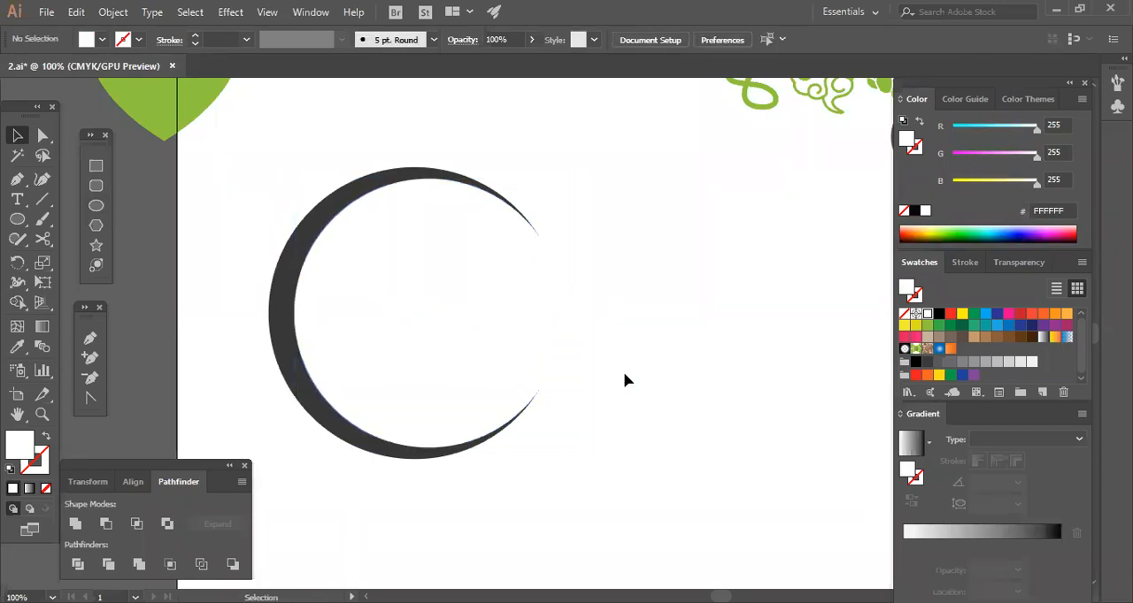
drag(609, 356, 504, 301)
click(687, 383)
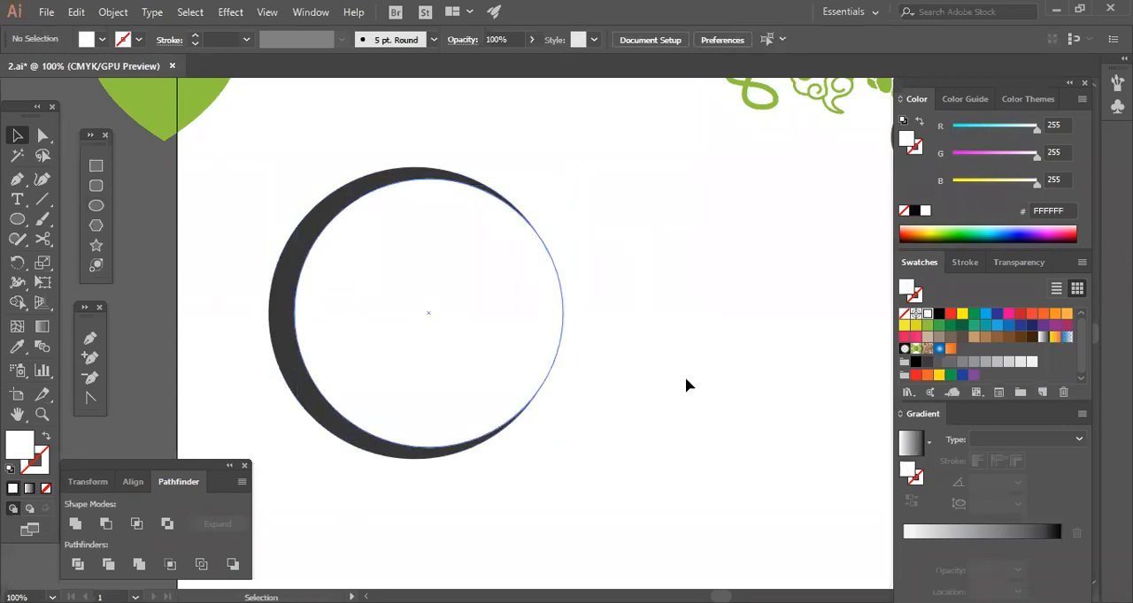
click(316, 379)
click(575, 409)
mouse_move(465, 376)
mouse_down()
mouse_move(758, 489)
mouse_move(467, 362)
mouse_up()
click(456, 372)
click(592, 271)
Try aligning the centers of the two circles horizontally and undo the alignment.
drag(674, 321, 399, 418)
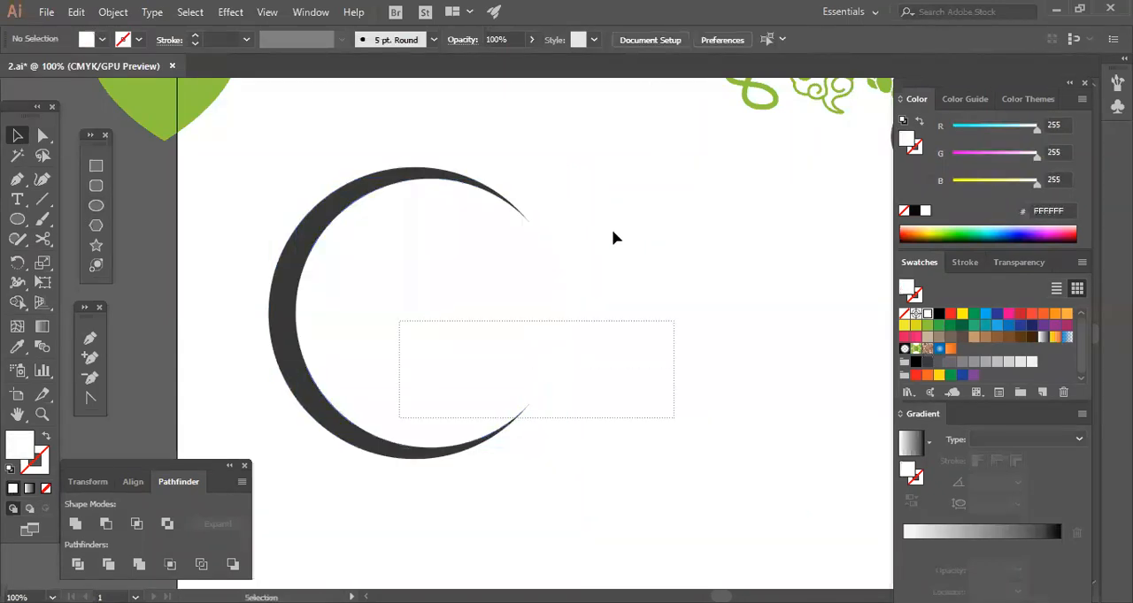
drag(650, 203, 397, 314)
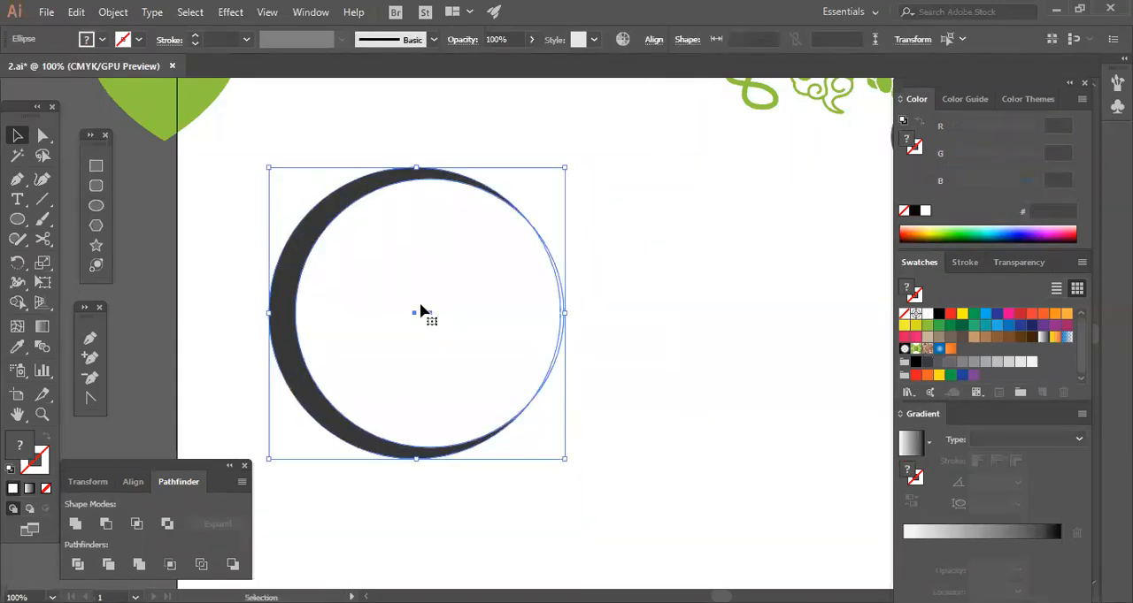
click(132, 481)
click(105, 524)
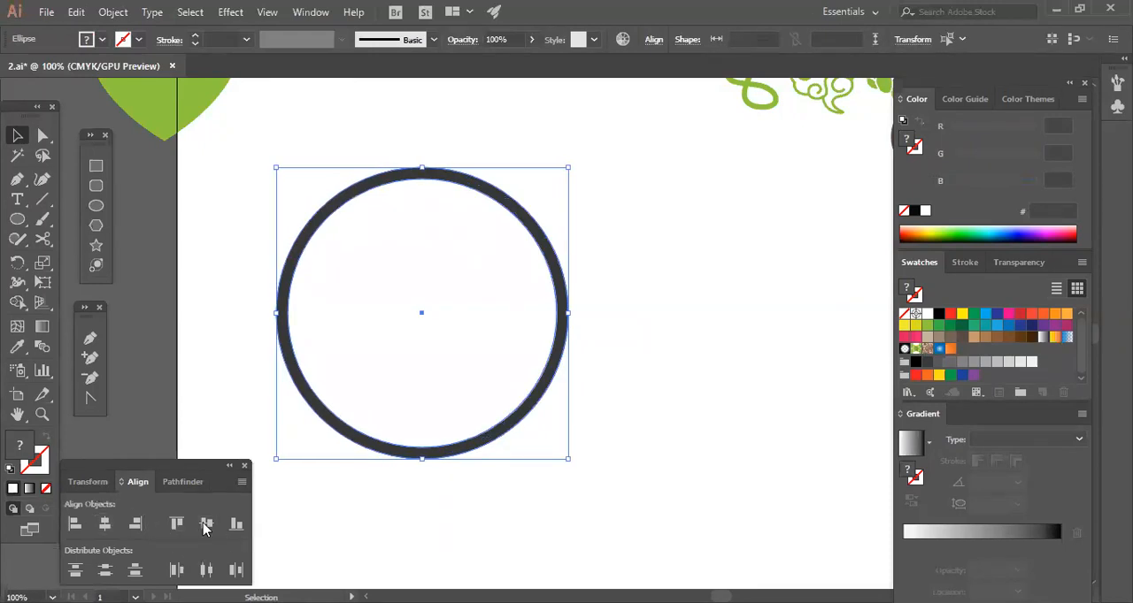
click(369, 510)
key(ctrl+z)
key(ctrl+z)
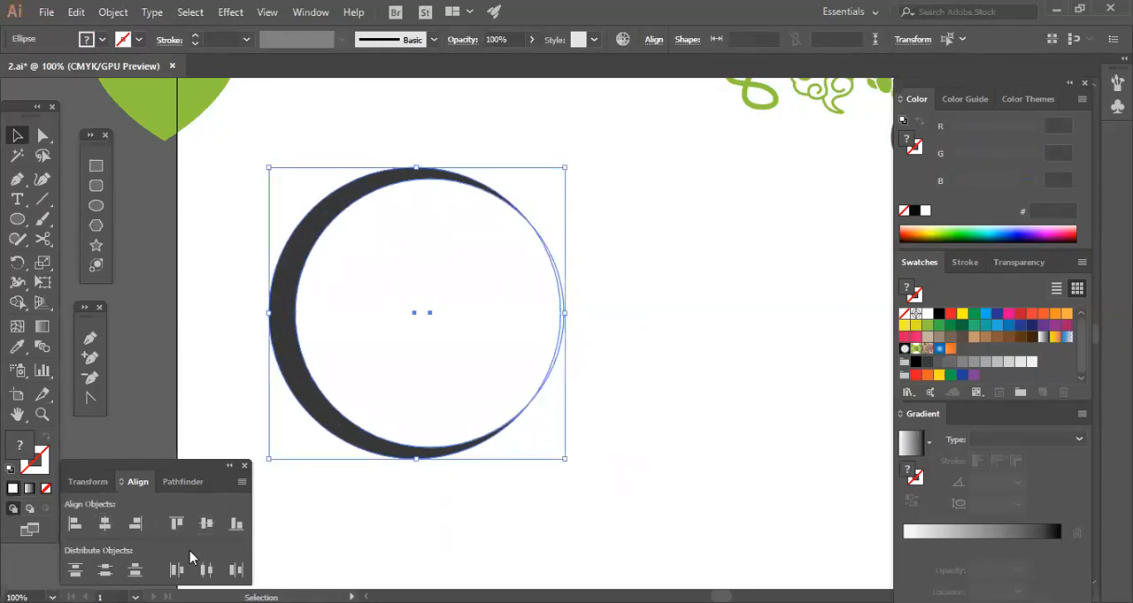
Nudge the white circle slightly back to the left to bring the crescent's tips closer together.
click(598, 483)
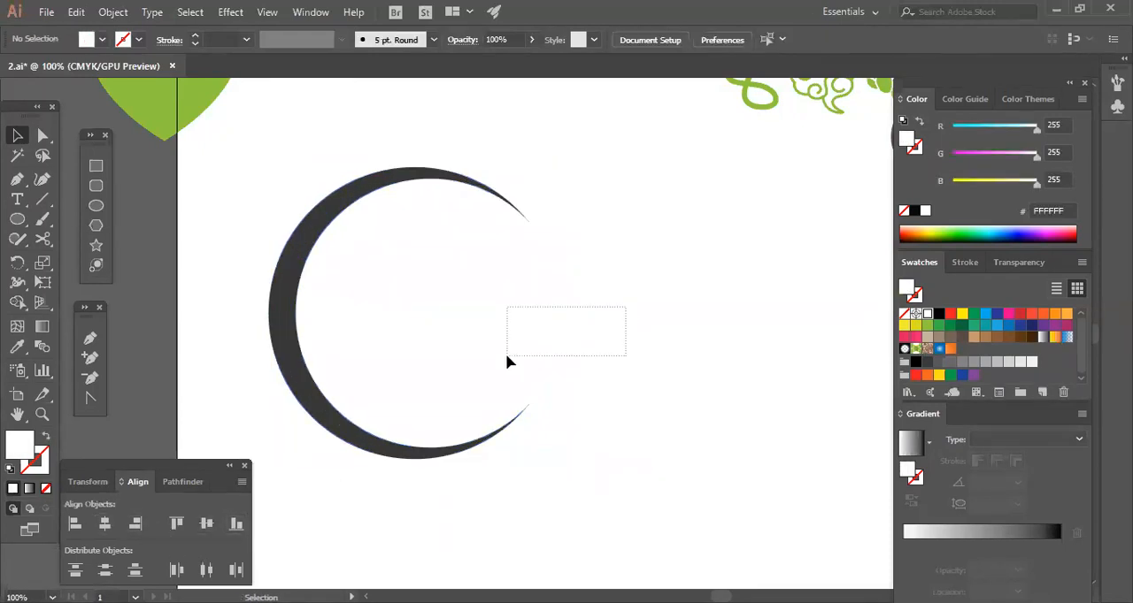
click(539, 376)
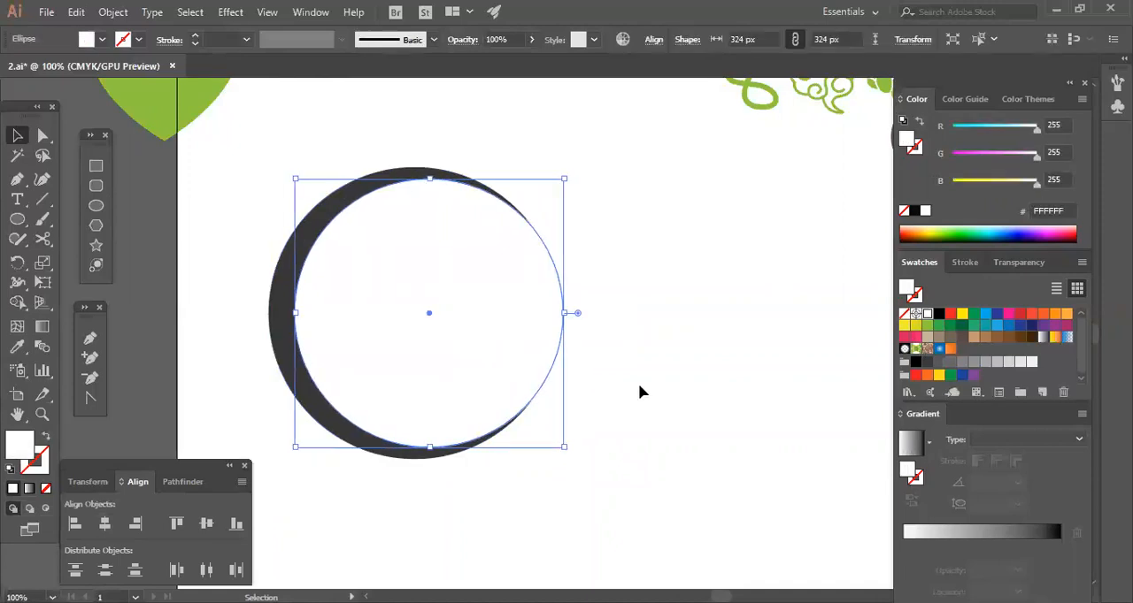
key(Left)
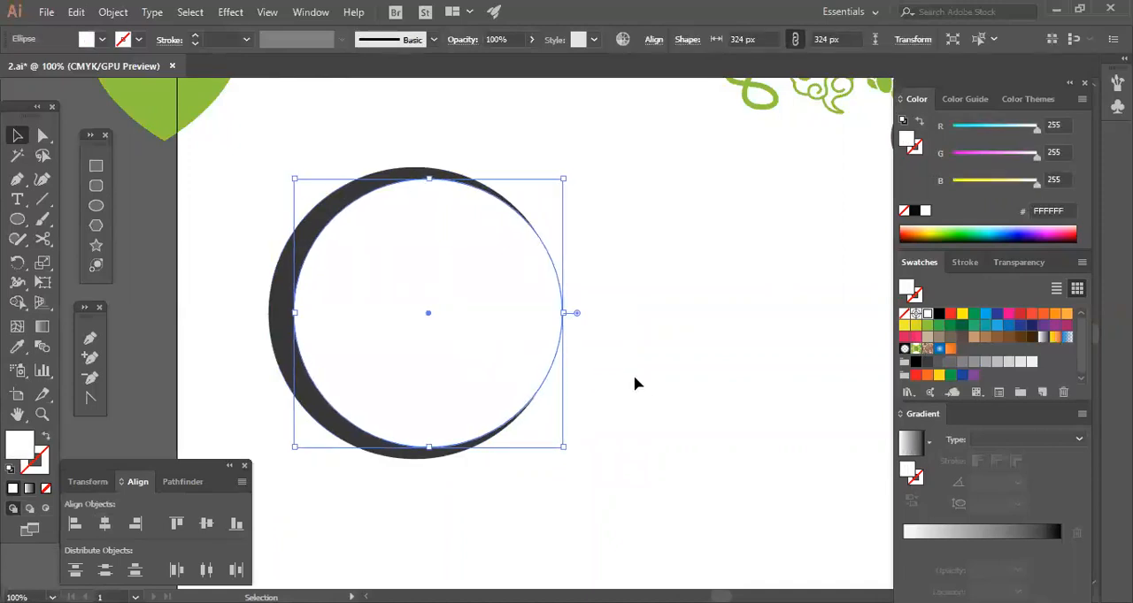
key(Left)
click(635, 380)
click(554, 310)
click(663, 374)
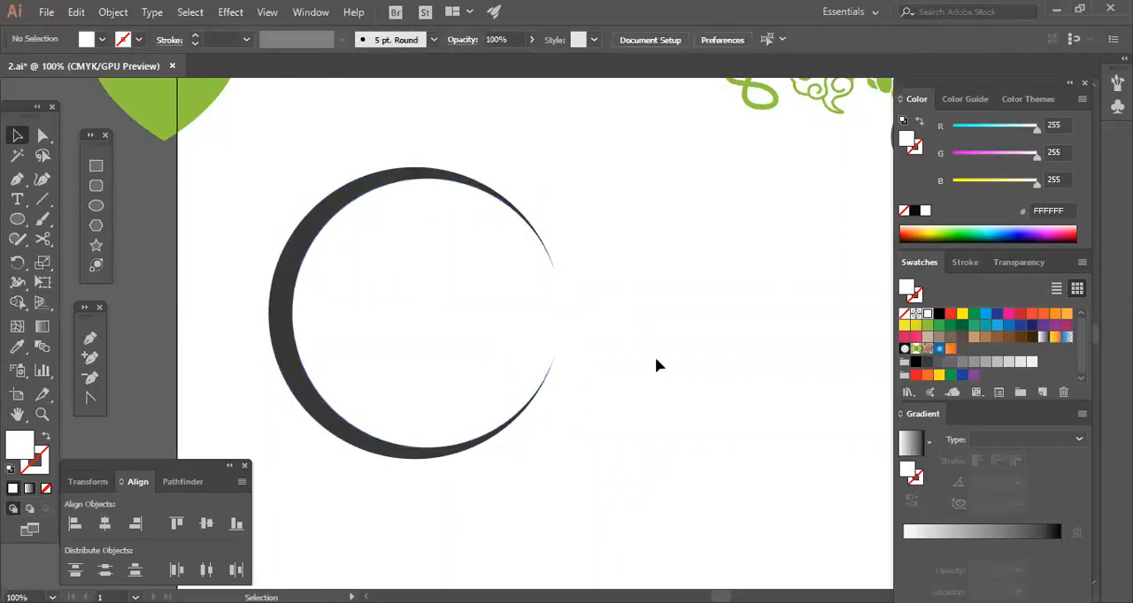
Undo the last nudge and subtract the white circle from the dark circle to leave a thin crescent.
key(ctrl+z)
key(ctrl+z)
key(ctrl+z)
key(ctrl+z)
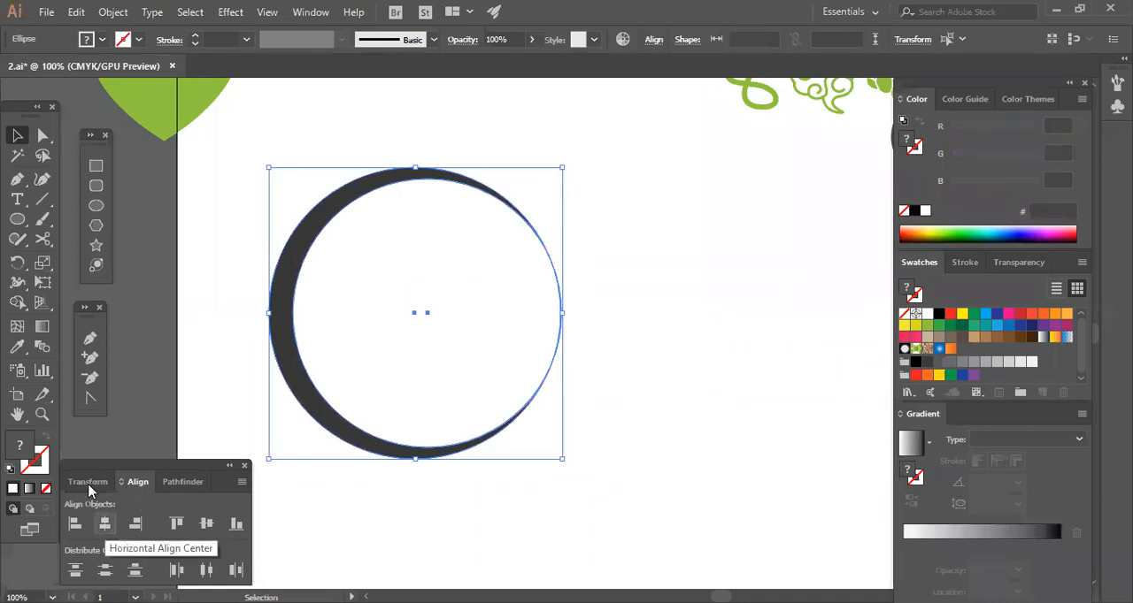
key(shift+ctrl+F9)
click(105, 524)
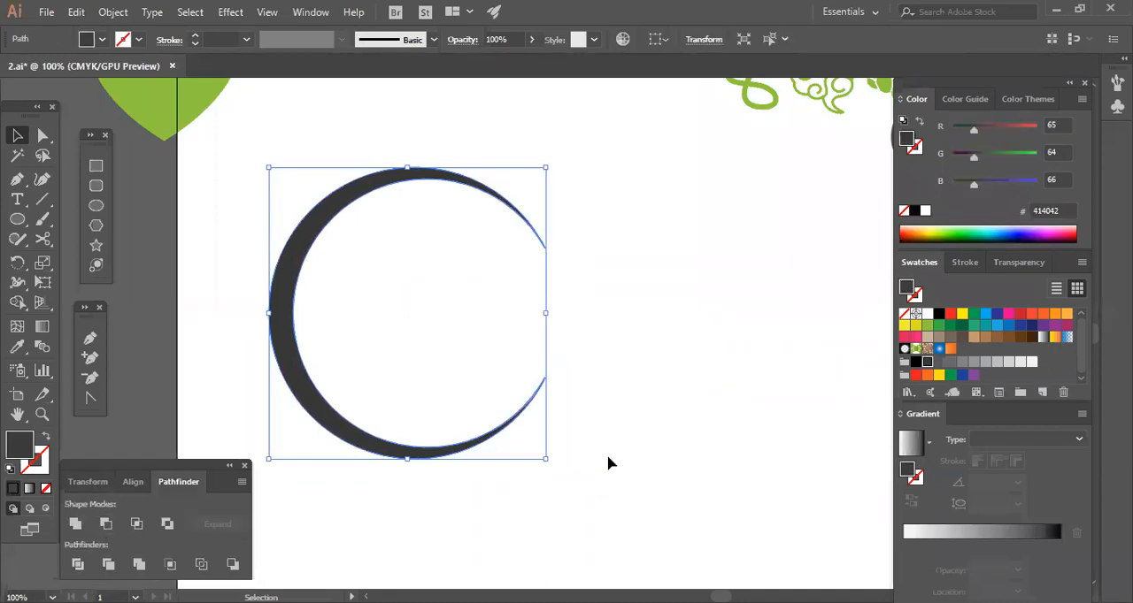
Nest a smaller, horizontally mirrored copy of the crescent inside the original and nudge it right toward the outer tips.
drag(445, 180, 541, 207)
drag(652, 194, 426, 417)
click(619, 432)
drag(630, 397, 525, 432)
key(shift+Right)
key(shift+Right)
key(Right)
key(Right)
key(Right)
key(Right)
key(Right)
key(Right)
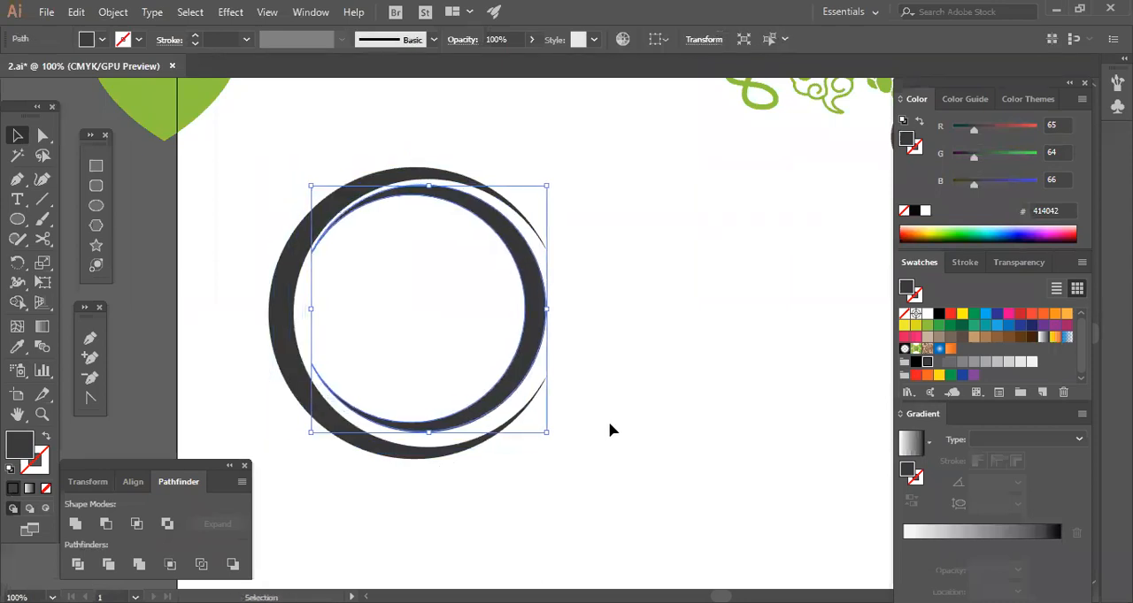
Align the two nested crescents on their vertical centers.
key(ctrl+a)
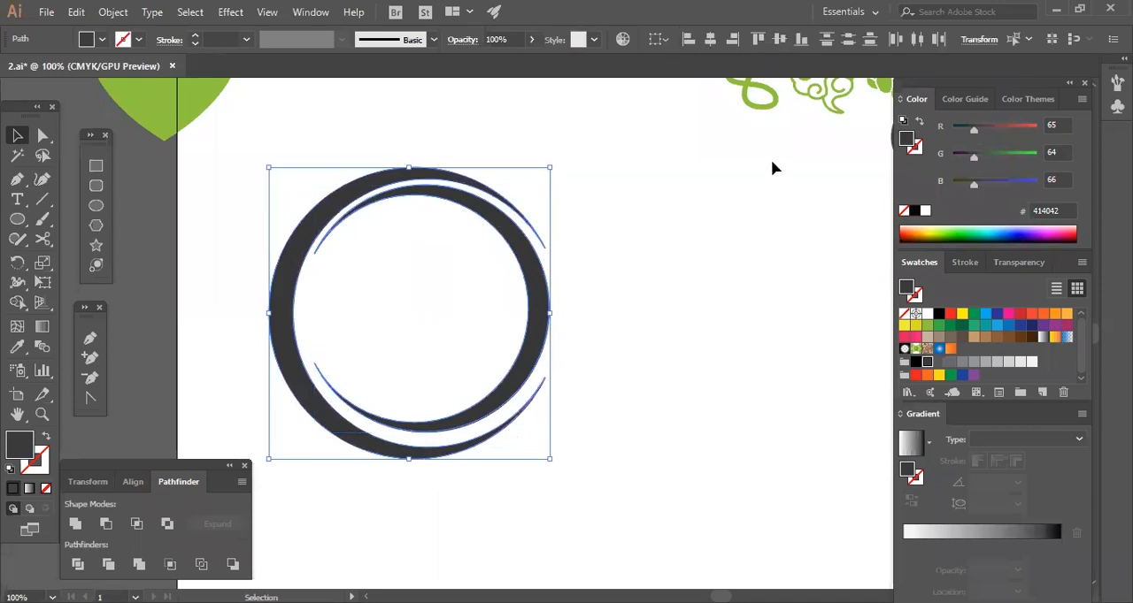
click(699, 348)
click(533, 347)
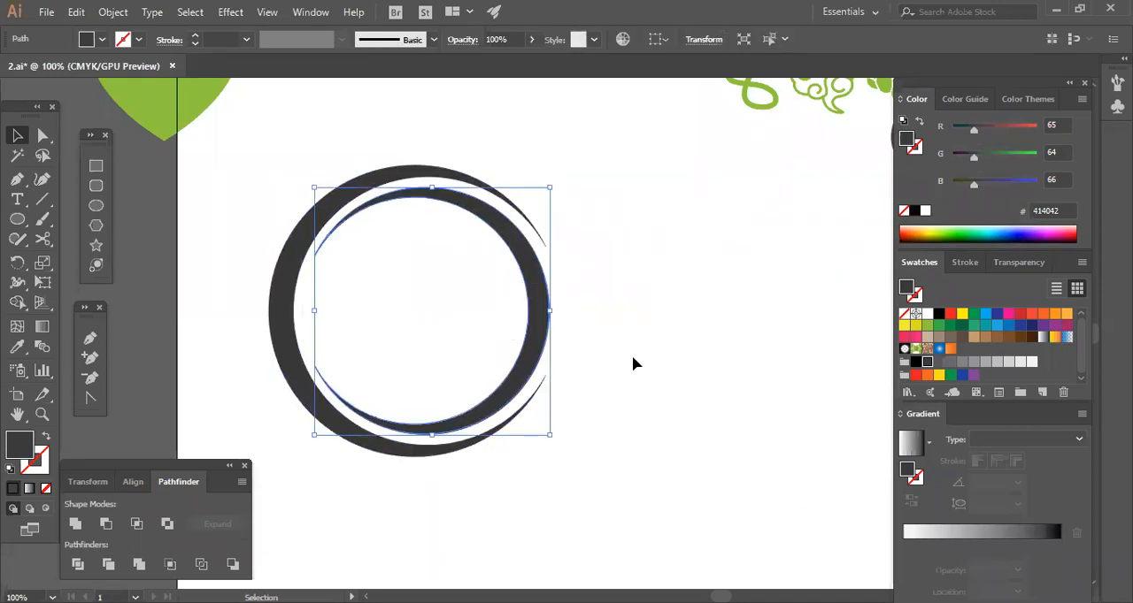
click(633, 363)
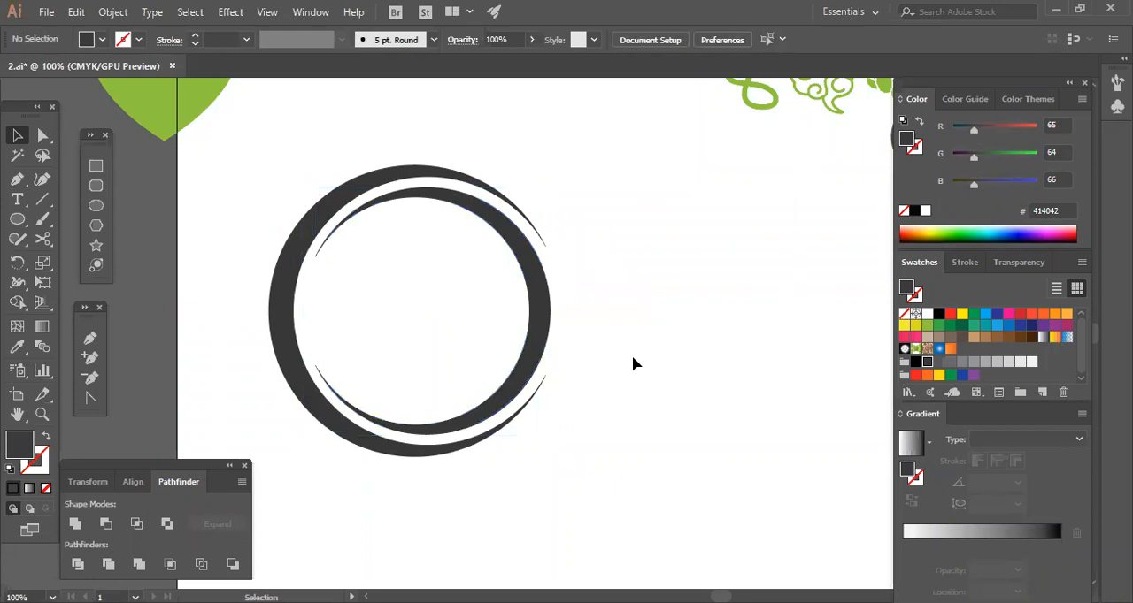
Scale the nested crescents down to about a third, then group them and move the group higher on the artboard.
key(ctrl+a)
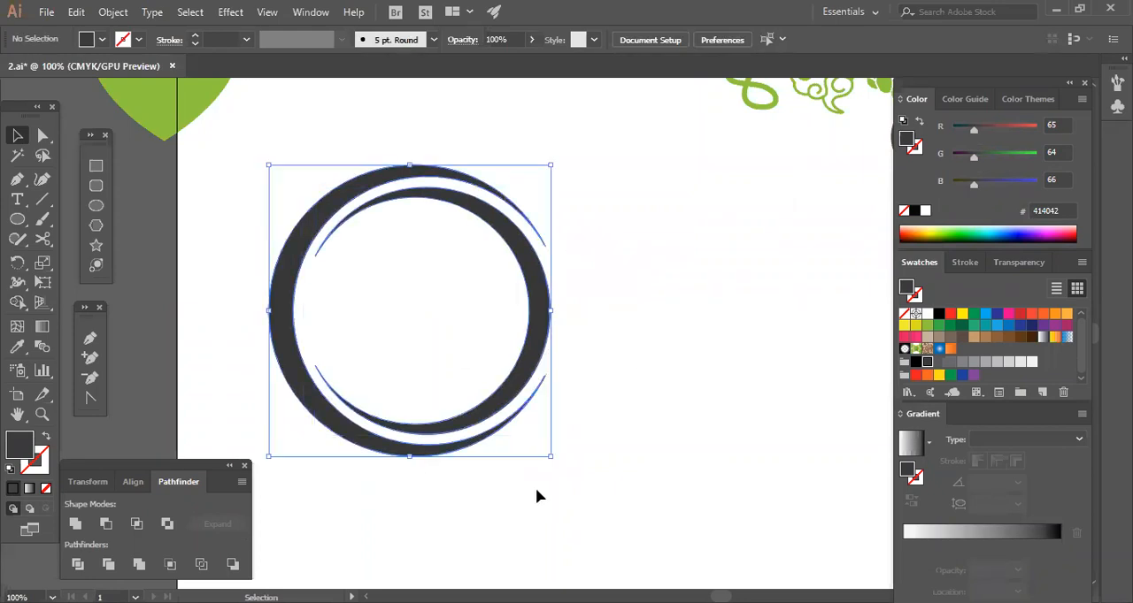
drag(552, 457, 460, 363)
right_click(453, 341)
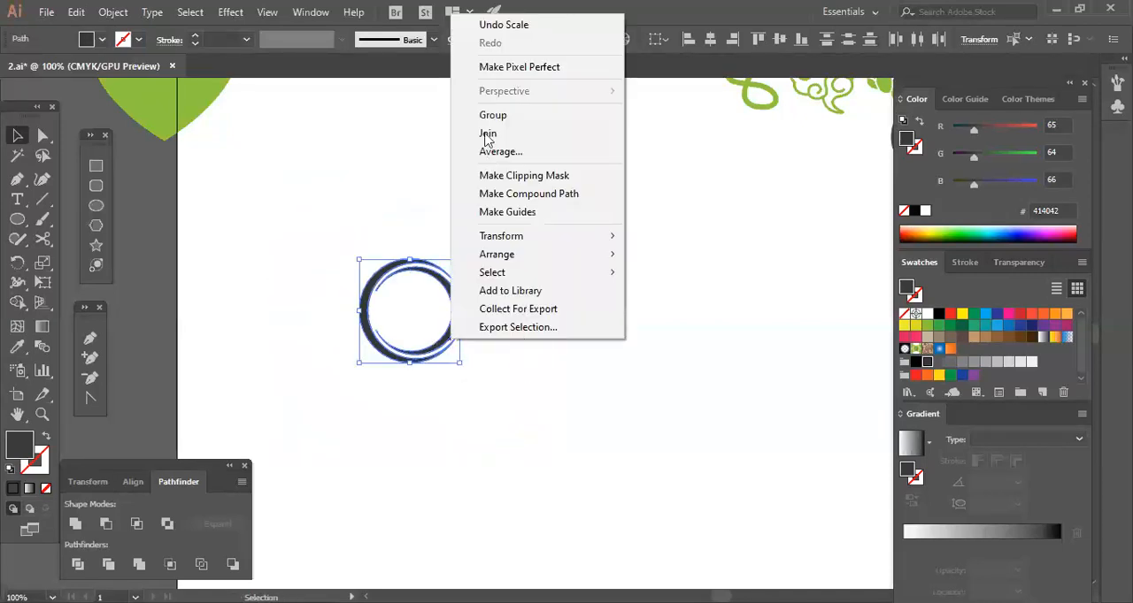
click(489, 115)
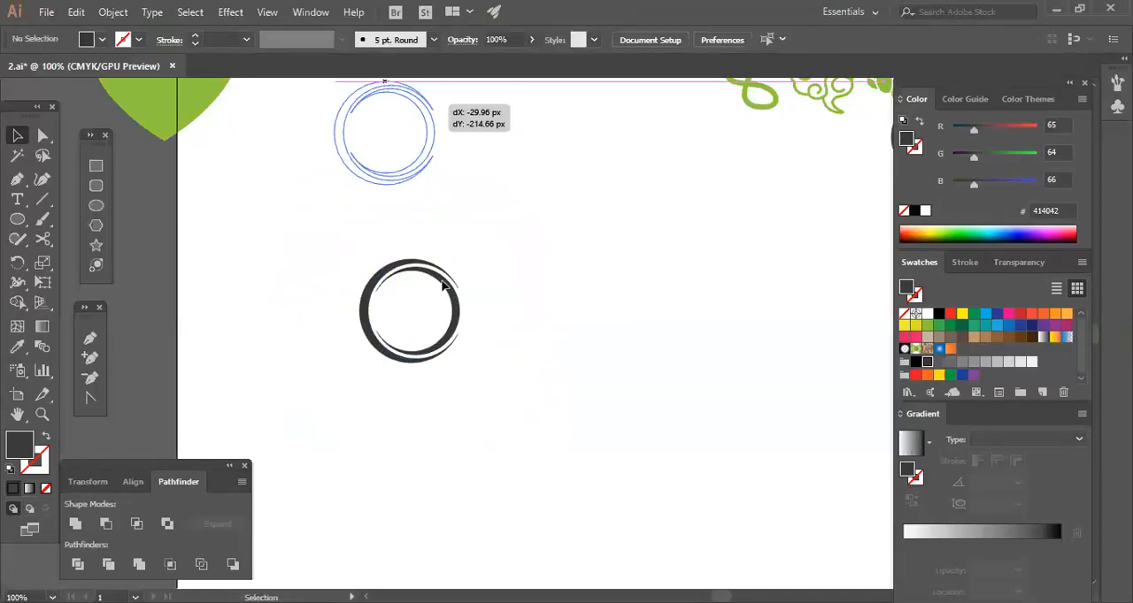
drag(442, 283, 415, 94)
click(452, 259)
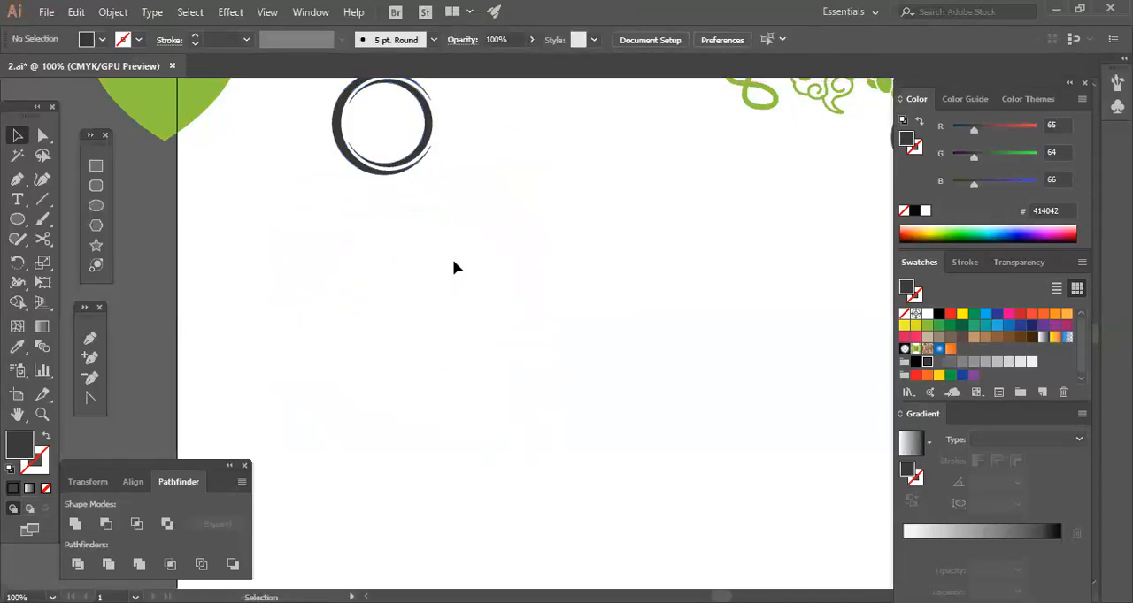
Draw a large dark circle below the small logo and overlay a white 348 px circle offset to the right.
click(96, 206)
drag(499, 348, 655, 430)
click(18, 137)
click(305, 244)
drag(597, 366, 660, 495)
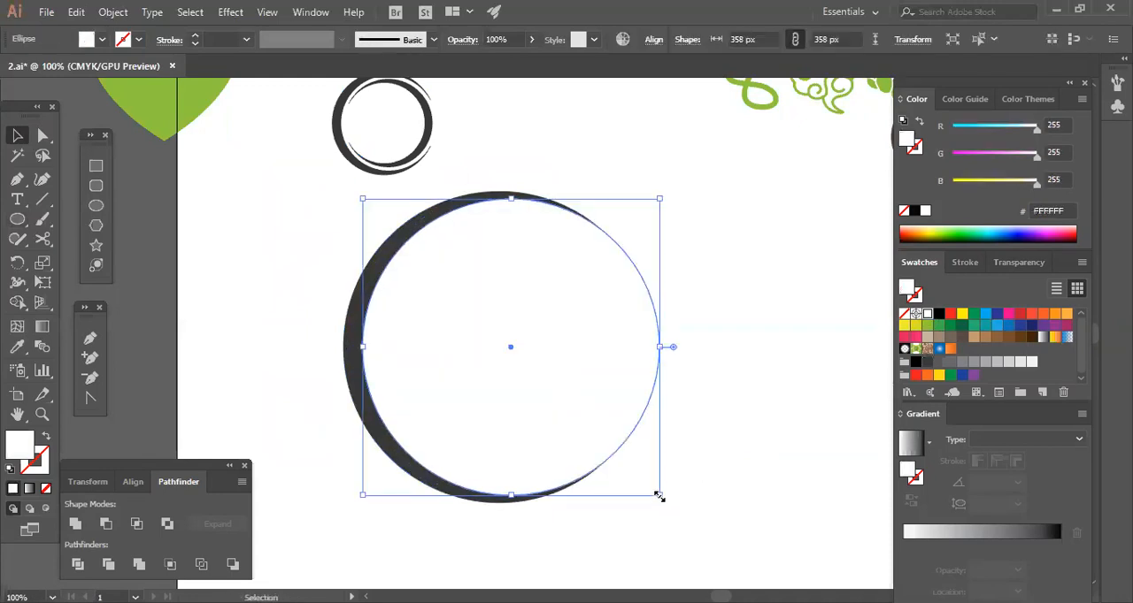
drag(654, 496, 662, 494)
click(733, 464)
click(584, 393)
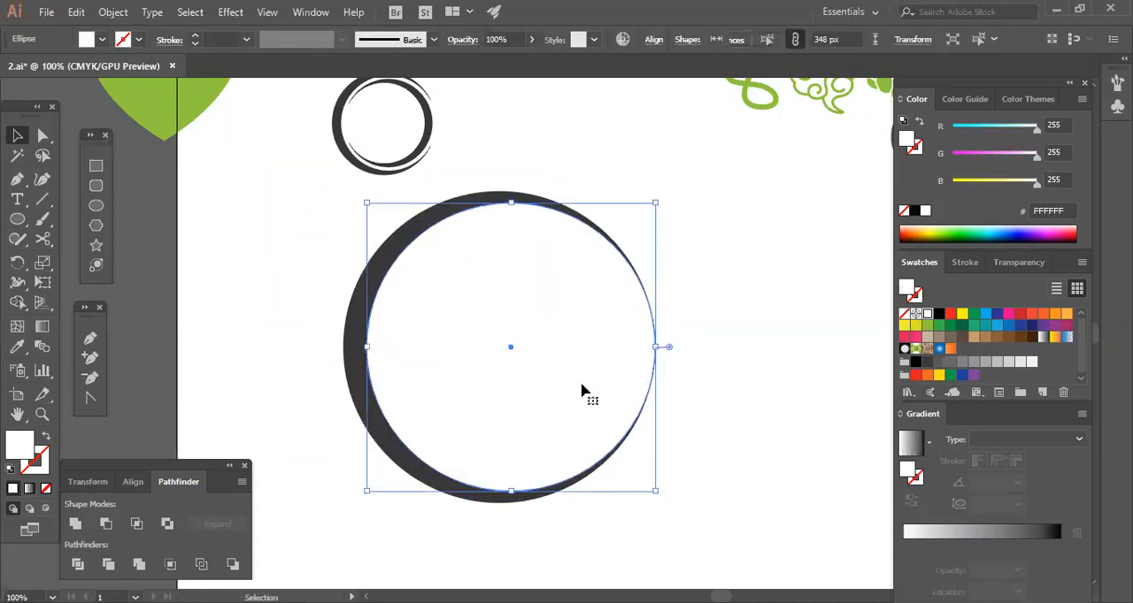
Nudge the white circle slightly right to open the crescent's tips, and move the small grouped logo up beside the green shape.
click(731, 434)
drag(729, 426, 626, 340)
click(741, 428)
click(392, 169)
drag(351, 139, 244, 102)
click(384, 197)
click(741, 390)
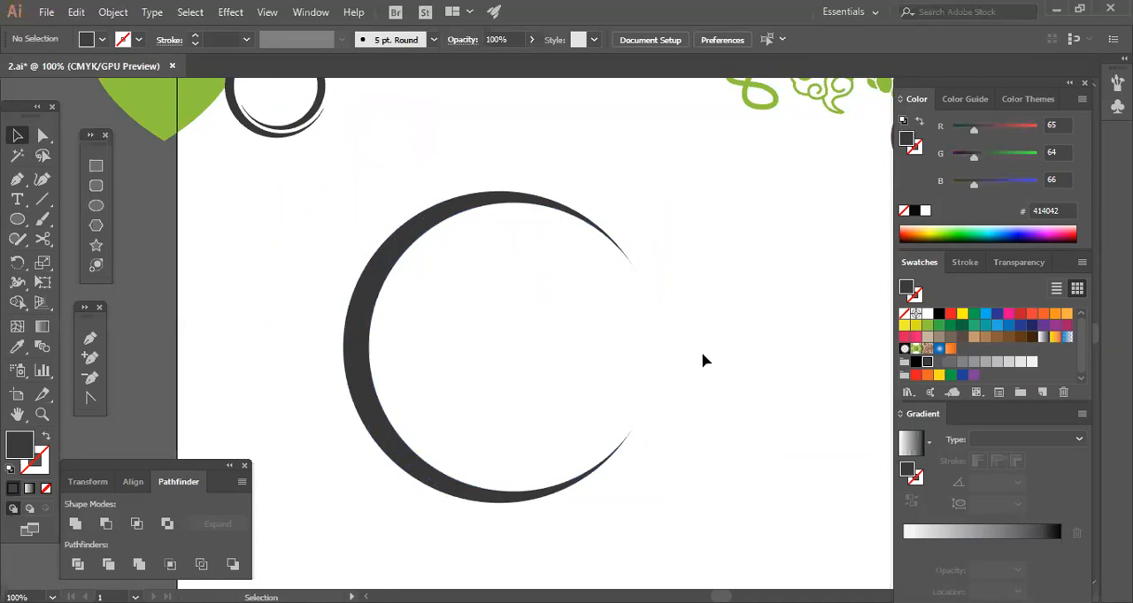
Paste a copy of the white circle in front and shrink it around its center to about 312.667 px.
click(572, 352)
click(683, 412)
key(ctrl+plus)
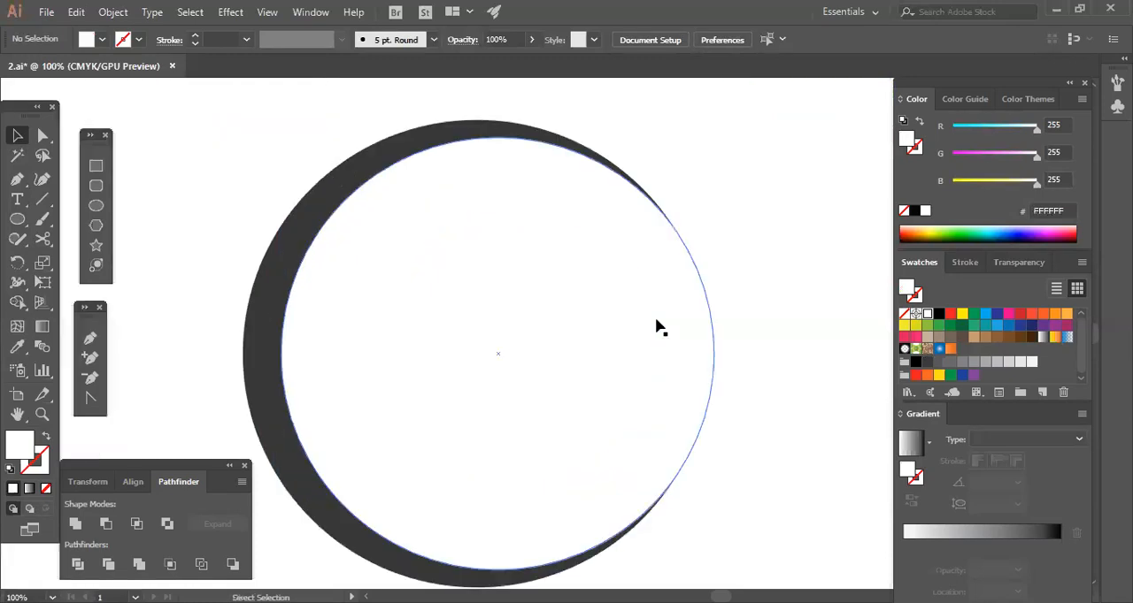
click(655, 353)
click(792, 387)
click(660, 367)
key(a)
key(ctrl+c)
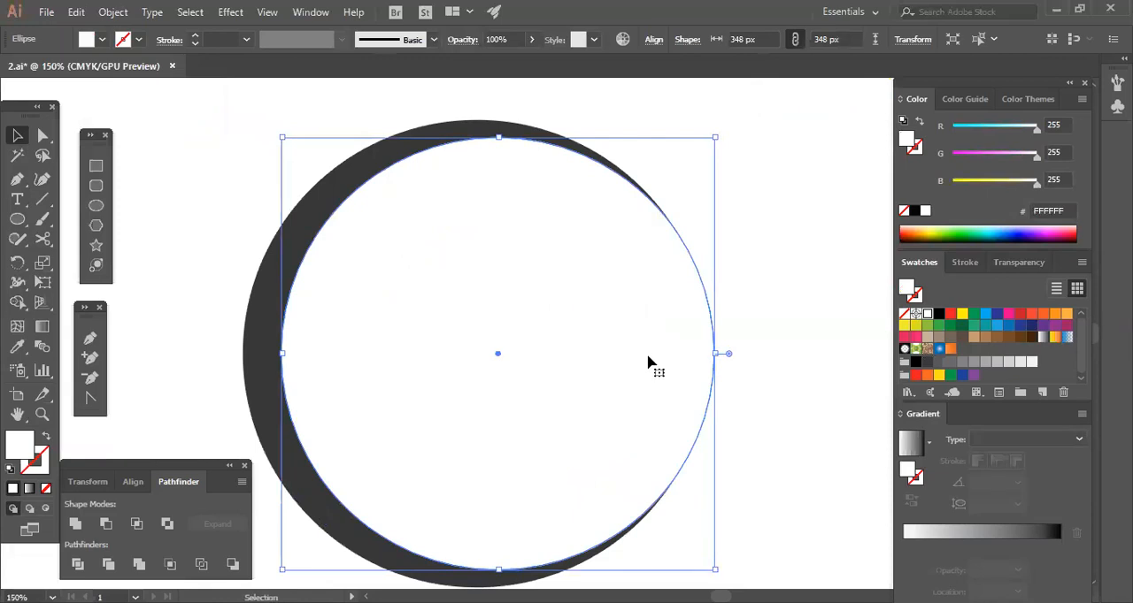
key(ctrl+f)
drag(716, 353, 693, 351)
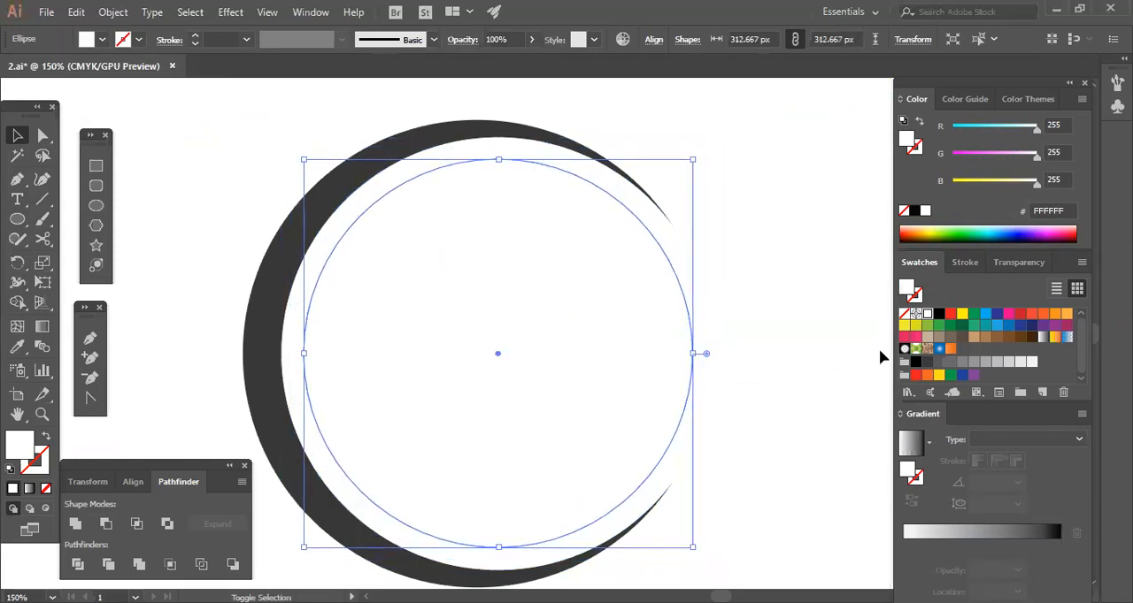
Fill the smaller inner circle with black.
click(939, 314)
click(790, 388)
click(566, 380)
click(748, 475)
Paste a copy of the black circle in front, shrunk around its center to about 276.667 px and filled white.
click(646, 389)
key(ctrl+c)
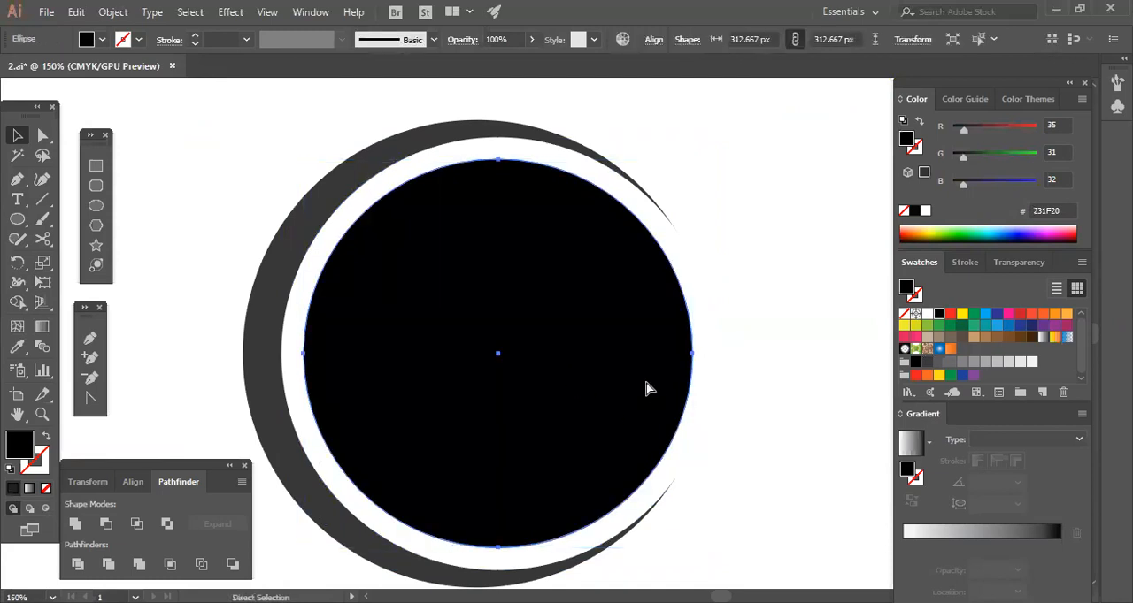
click(732, 387)
key(ctrl+f)
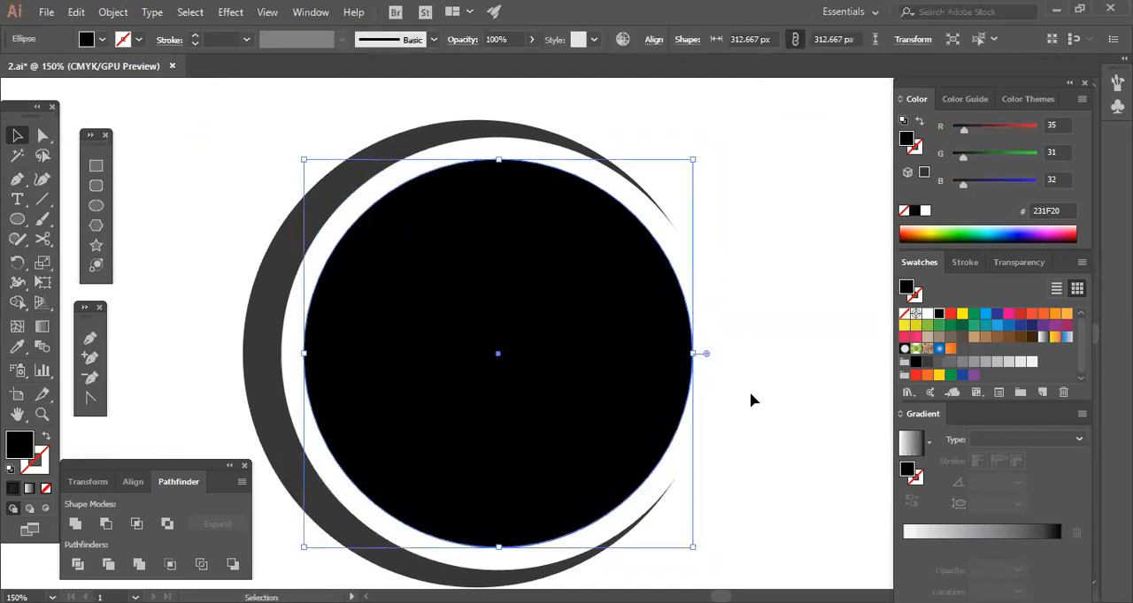
key(ctrl)
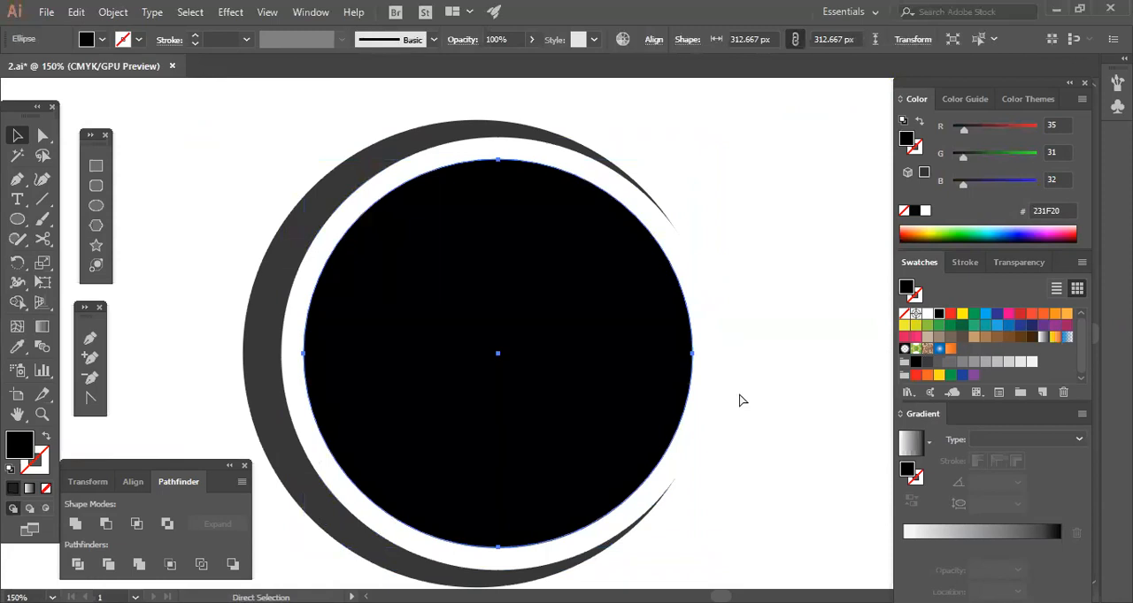
drag(692, 547, 670, 539)
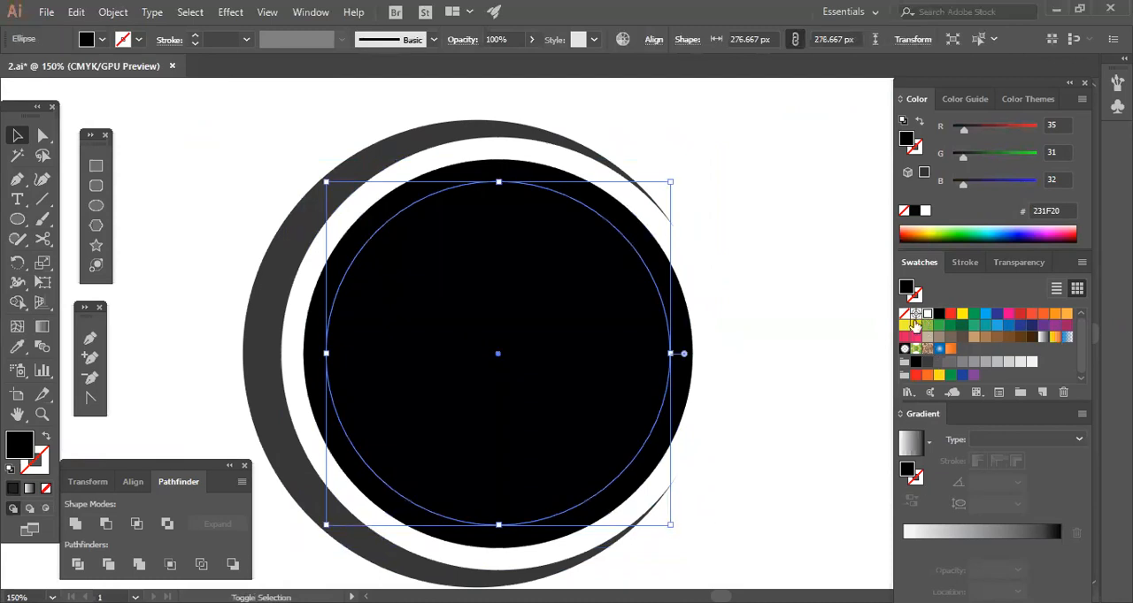
click(925, 315)
Nudge the innermost white circle left until it reaches the black circle's left edge, forming a black crescent.
key(Left)
key(Left)
key(Left)
key(Left)
key(Left)
key(Left)
key(Left)
key(Left)
key(Left)
key(Left)
key(Left)
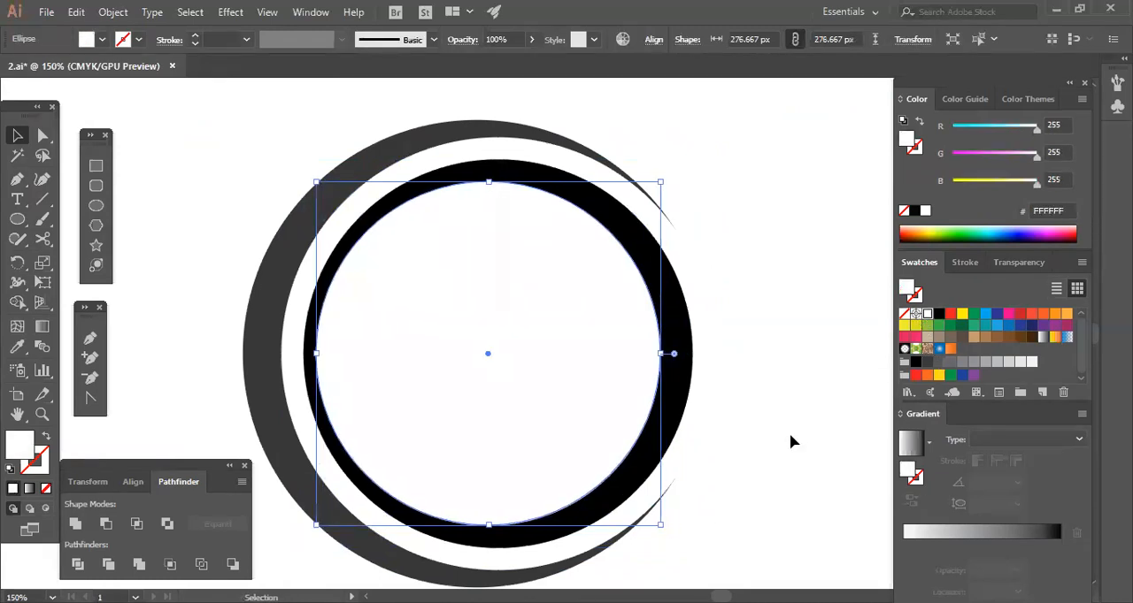
key(Left)
key(Left)
key(Left)
key(Left)
key(Left)
key(Left)
key(Left)
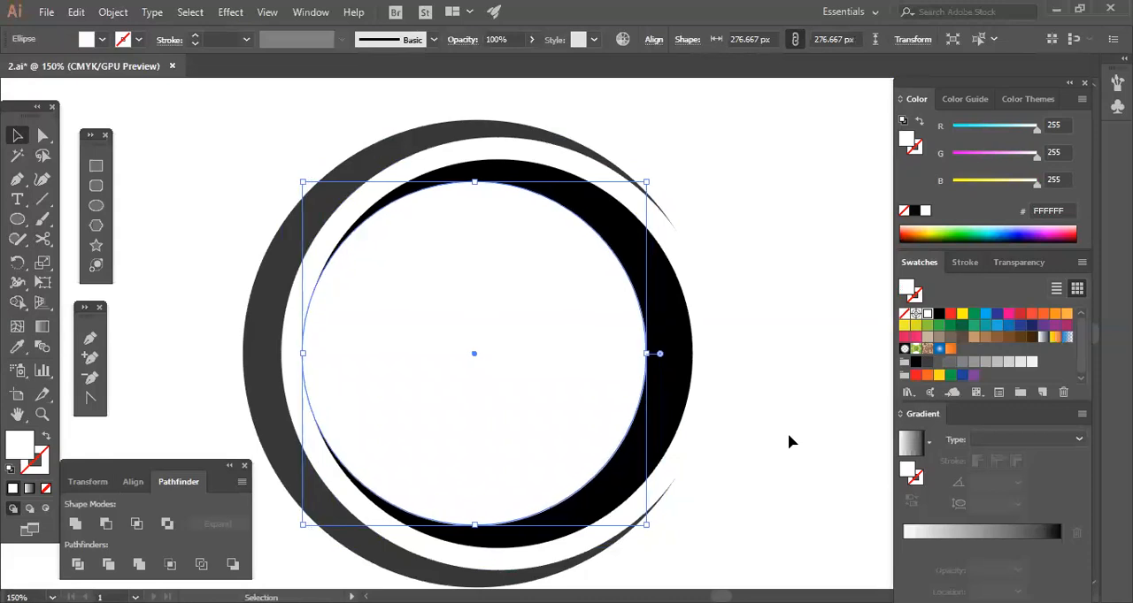
click(788, 435)
Enlarge the innermost white circle to about 285.333 px and nudge it slightly right to thin the black crescent.
click(602, 416)
drag(647, 525, 666, 532)
key(Right)
key(Right)
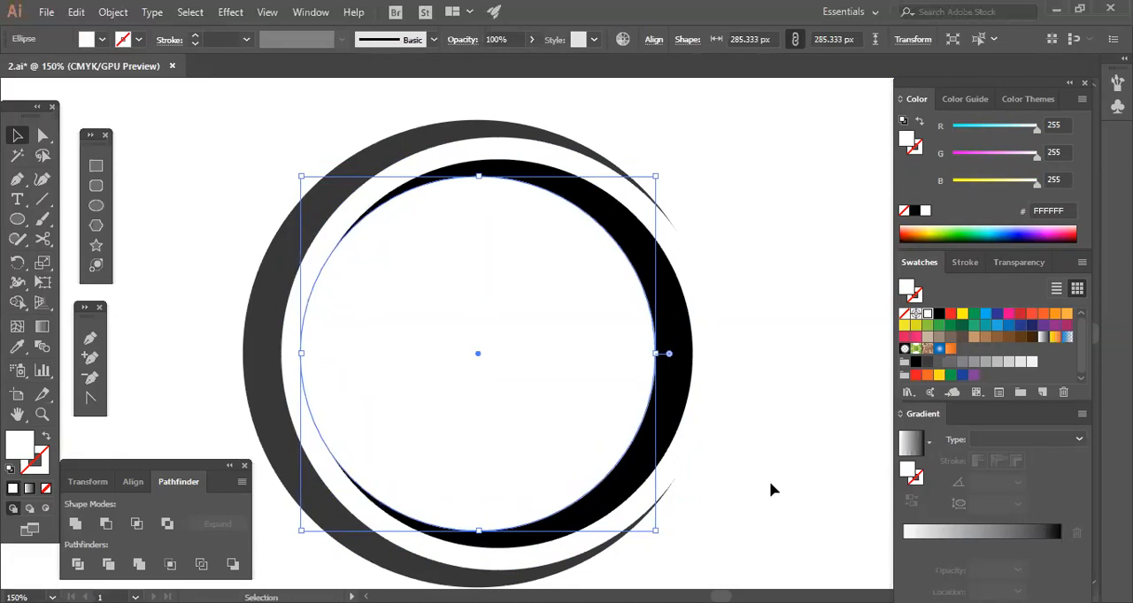
click(769, 482)
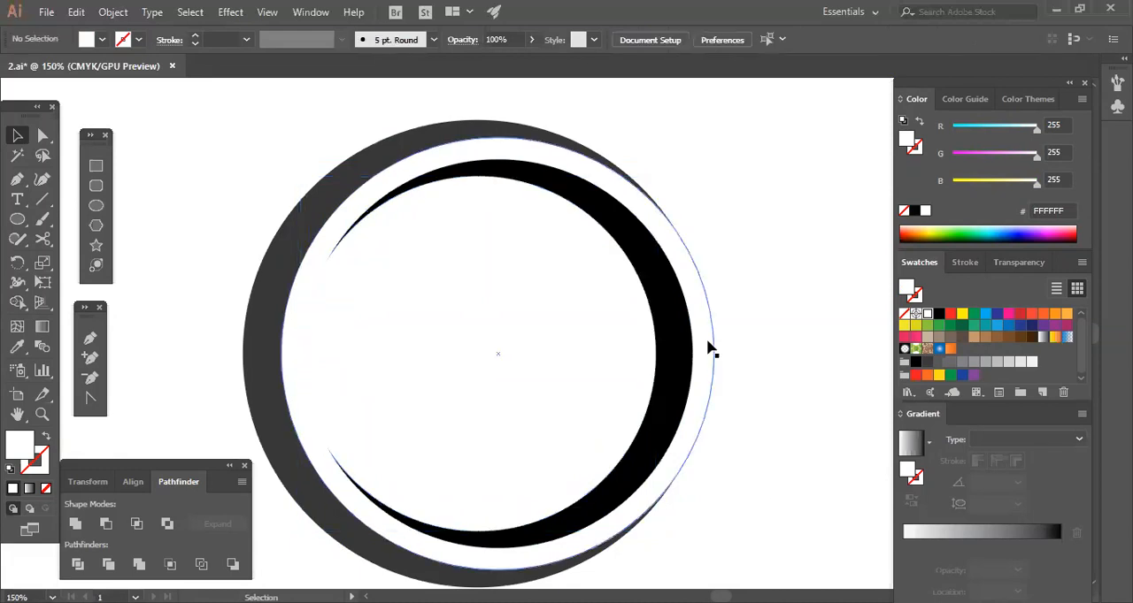
Shrink the larger white circle slightly and nudge it right so the outer crescent's tips extend farther around the ring.
click(708, 412)
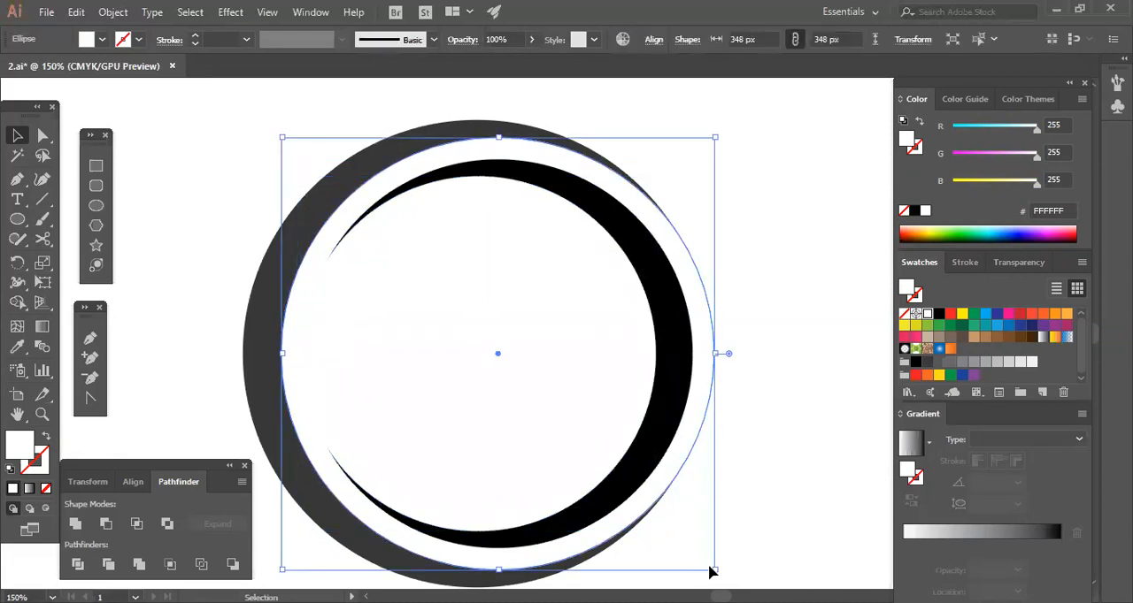
drag(714, 569, 711, 566)
click(751, 489)
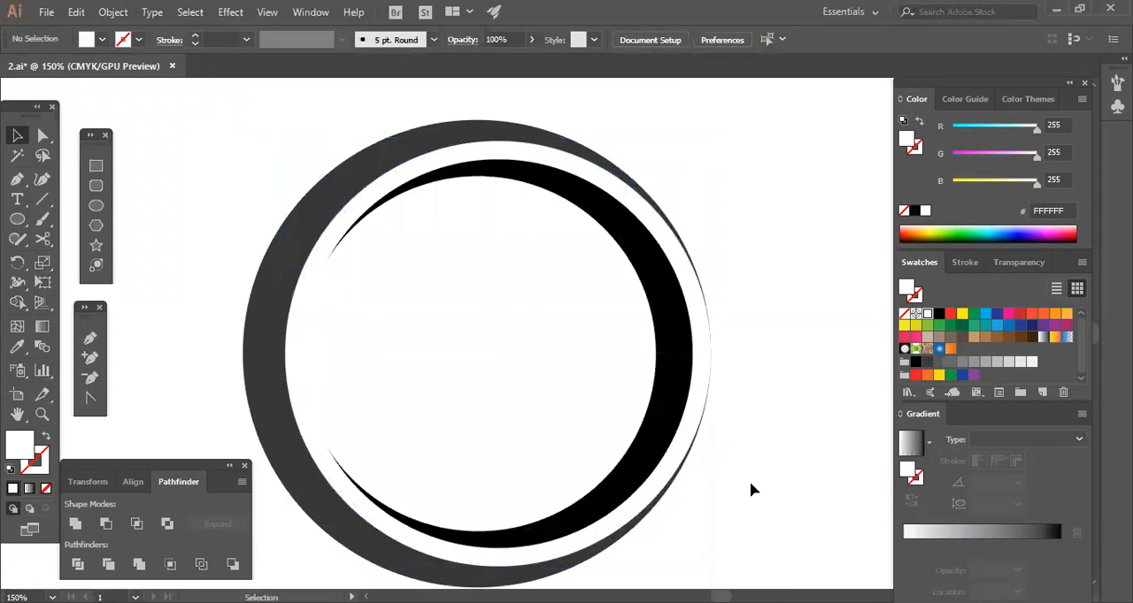
click(699, 397)
click(757, 429)
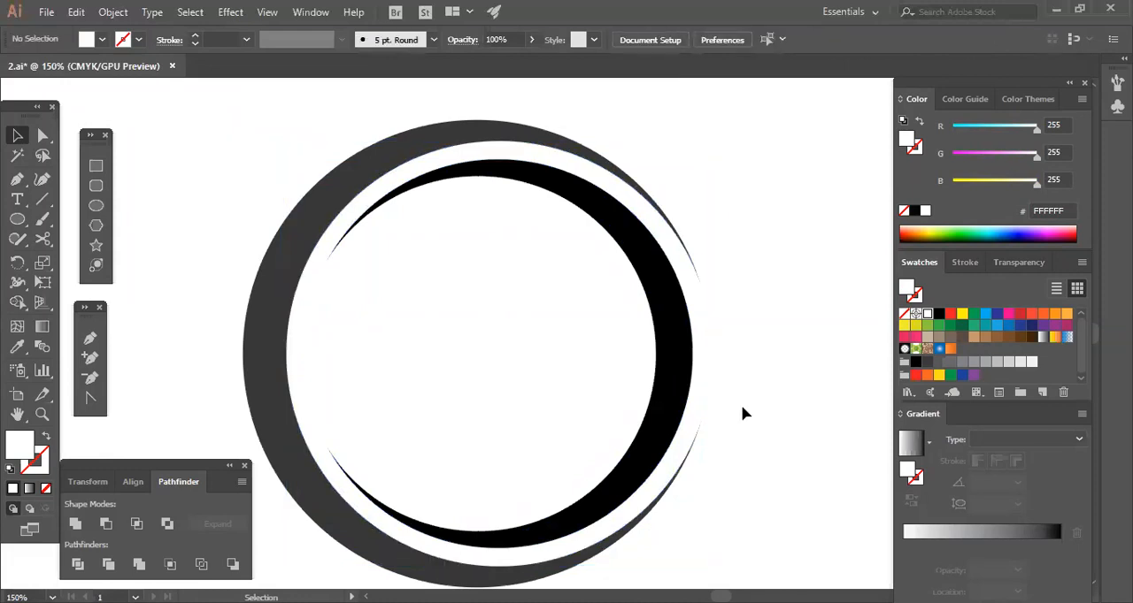
click(707, 365)
click(782, 406)
click(606, 381)
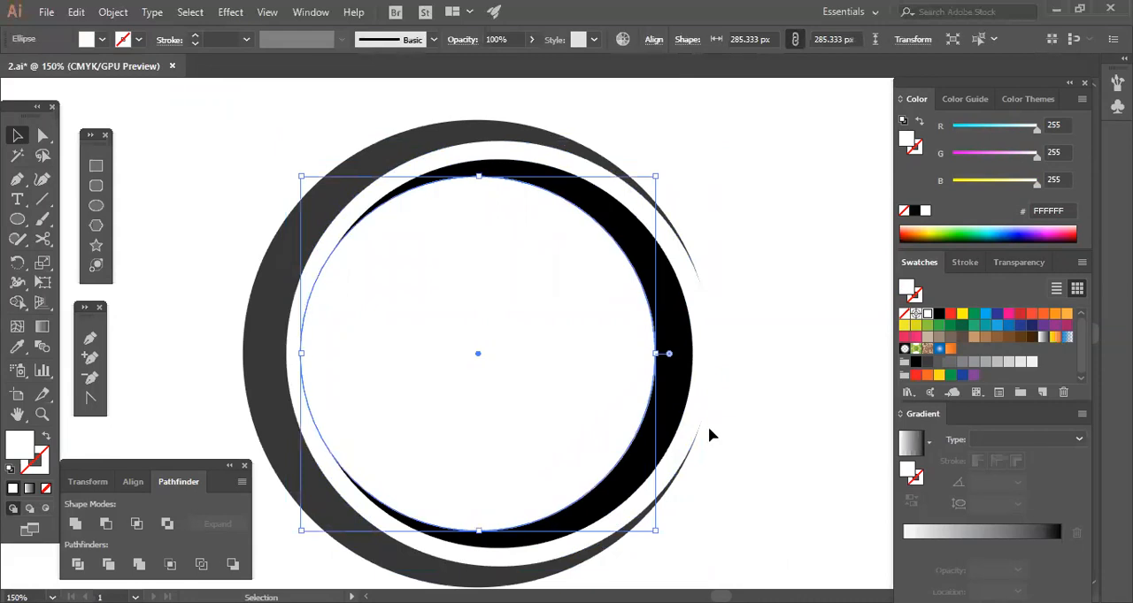
click(770, 441)
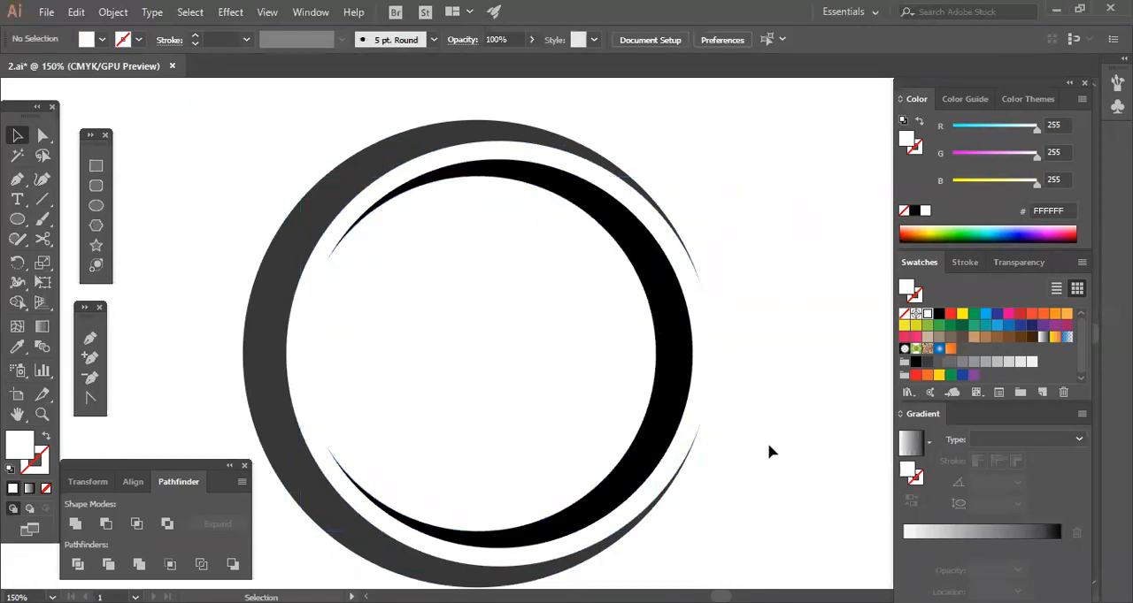
Shrink the innermost white circle around its center to about 281.333 px to thicken the black crescent.
click(644, 443)
key(a)
key(ctrl+plus)
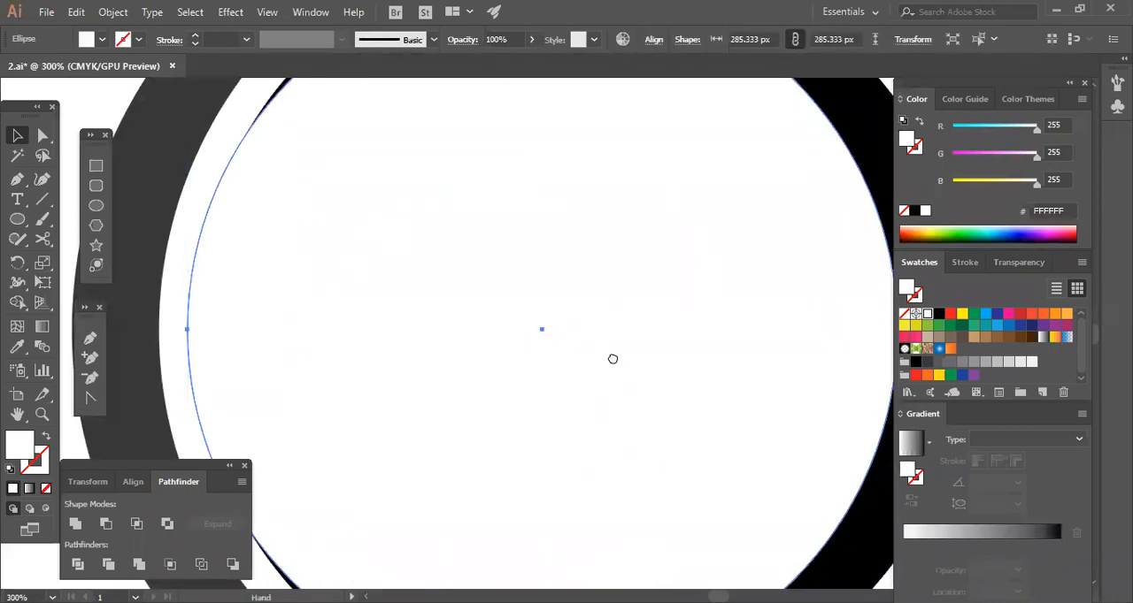
scroll(607, 412, down, 5)
drag(575, 450, 576, 445)
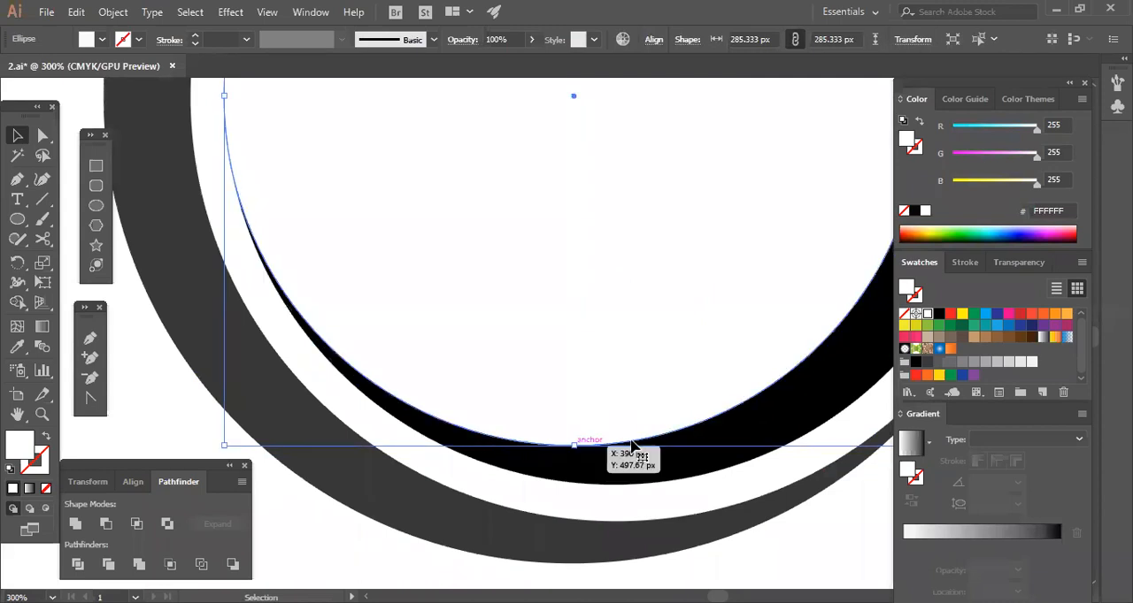
key(a)
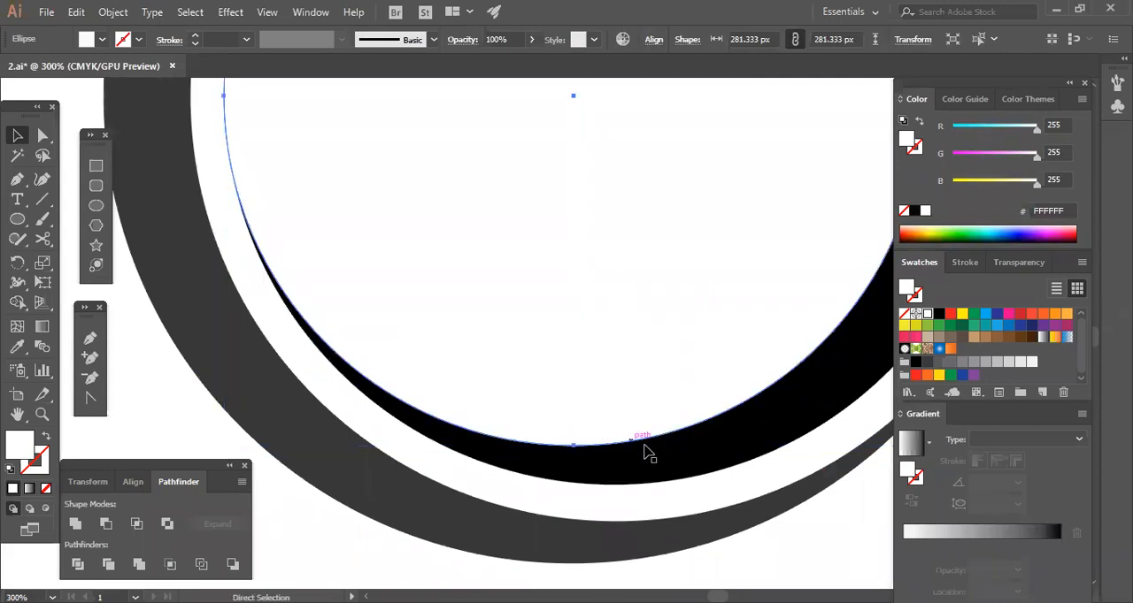
key(ctrl+minus)
key(ctrl+minus)
key(ctrl+minus)
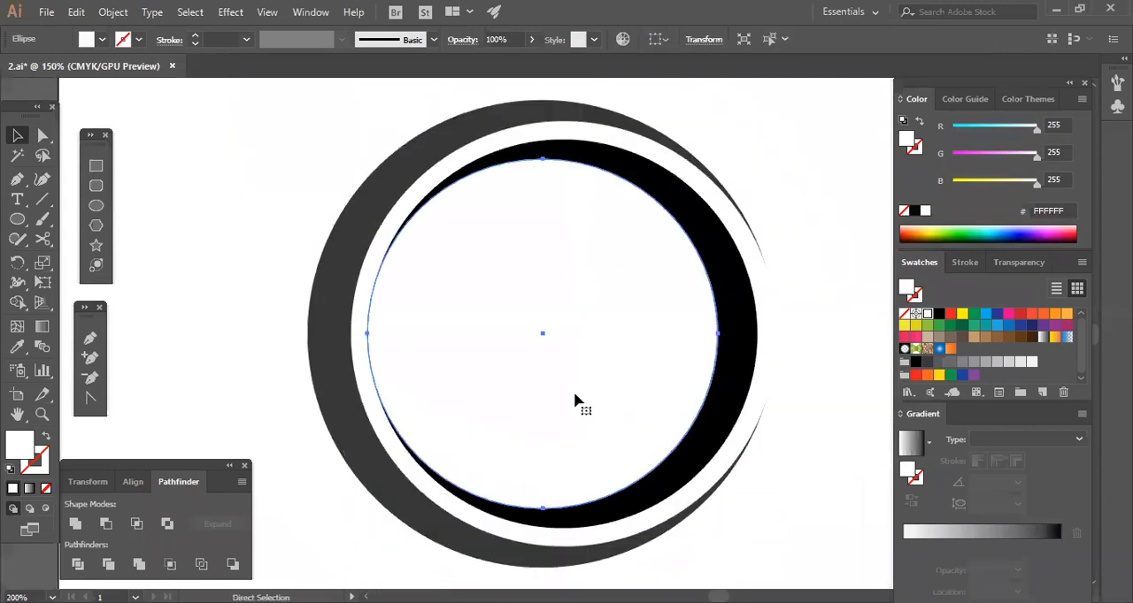
Fill the outer crescent's circle with blue (1B75BC) and the inner crescent's circle with green (8DC63F).
key(space)
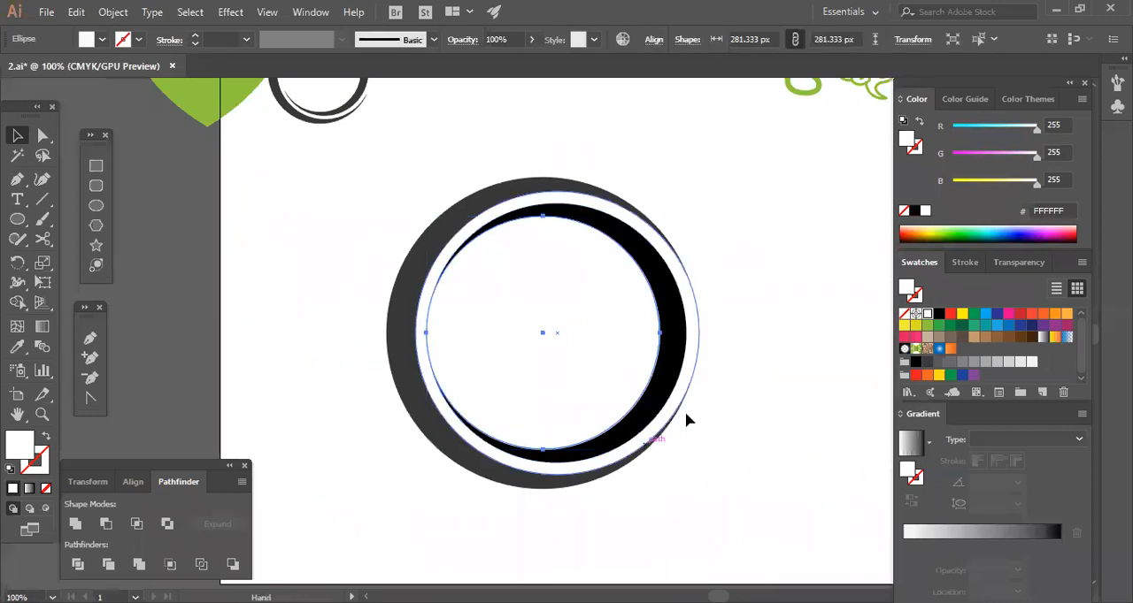
drag(686, 414, 641, 418)
click(414, 212)
click(414, 213)
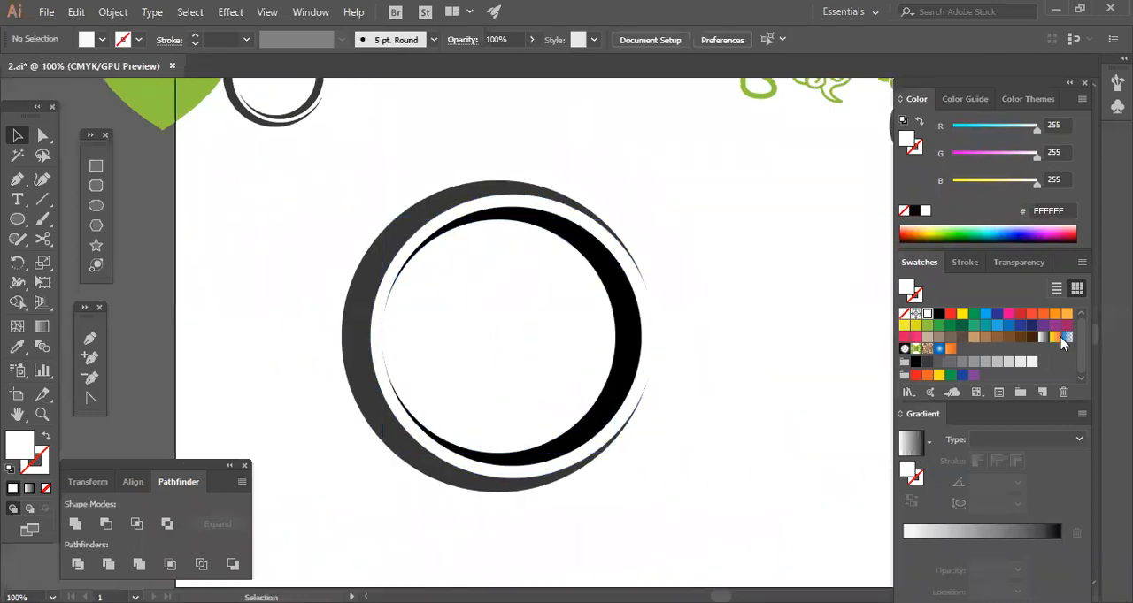
click(1006, 329)
click(688, 417)
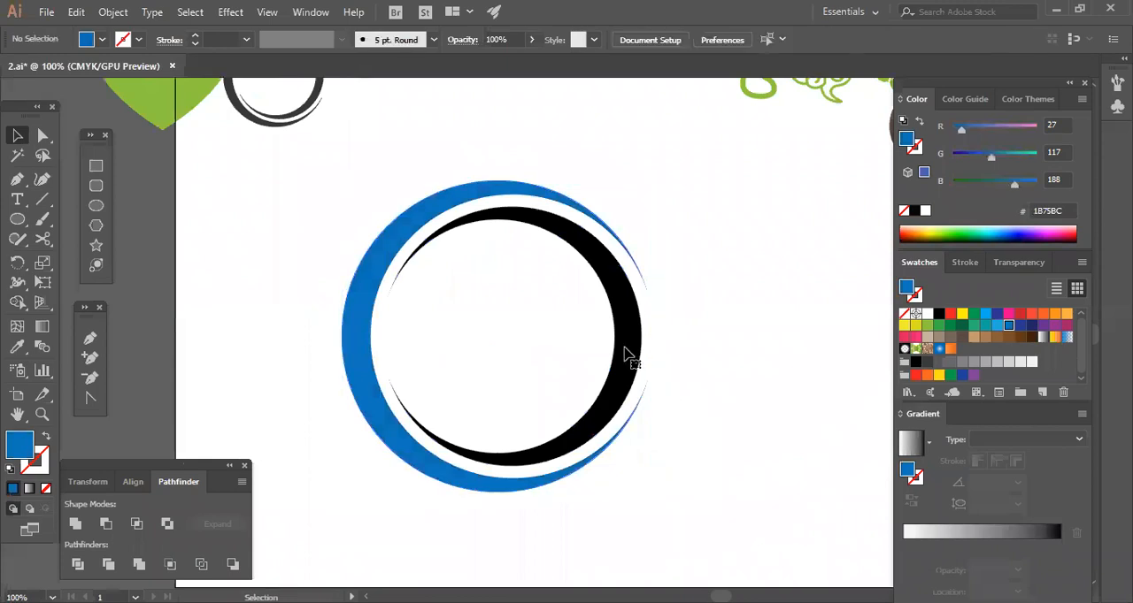
click(628, 354)
click(928, 326)
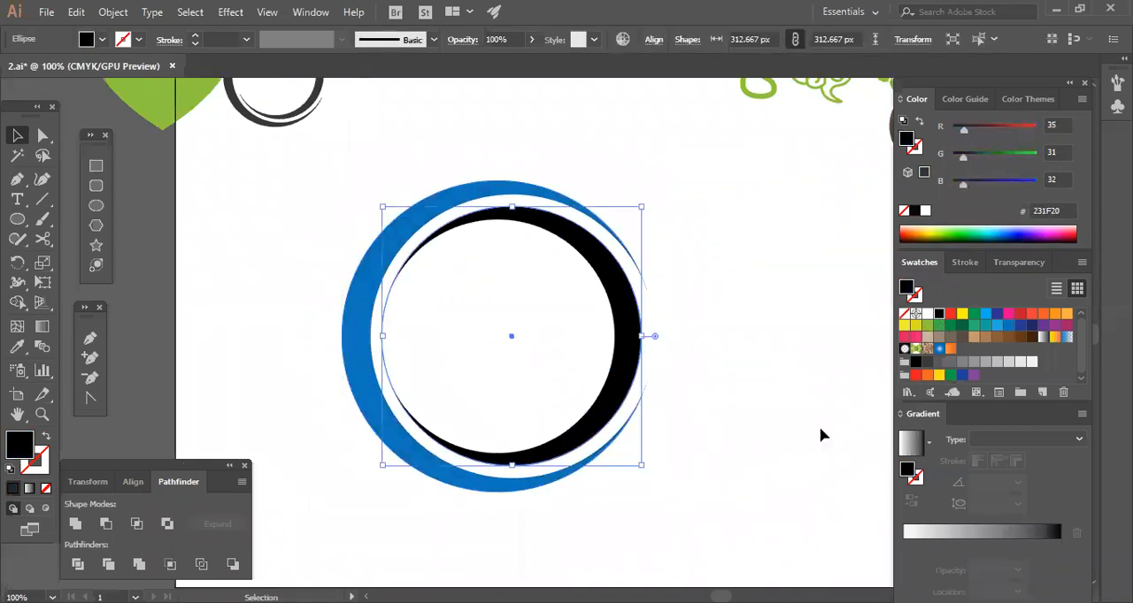
Place a reduced copy of the blue and green crescent ring near the artboard's lower-left corner.
click(748, 488)
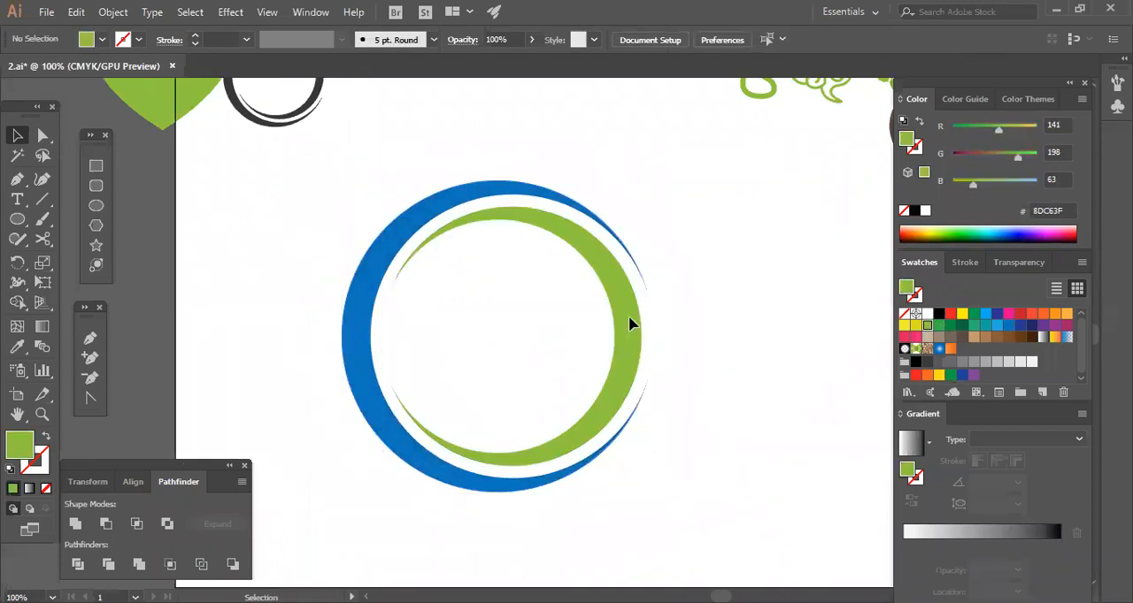
drag(331, 407, 556, 433)
click(674, 309)
drag(674, 309, 460, 363)
drag(637, 482, 310, 521)
right_click(379, 398)
click(423, 169)
click(443, 340)
drag(268, 550, 216, 576)
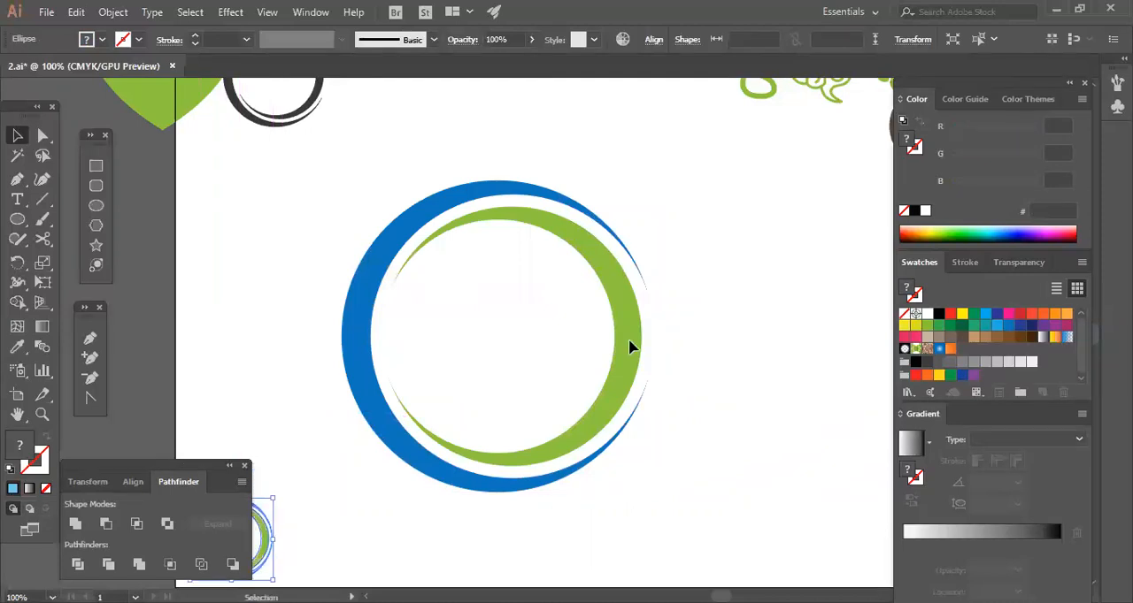
Cut the larger white circle out of the large ring's blue circle with Minus Front.
click(734, 355)
key(space)
drag(705, 375, 705, 467)
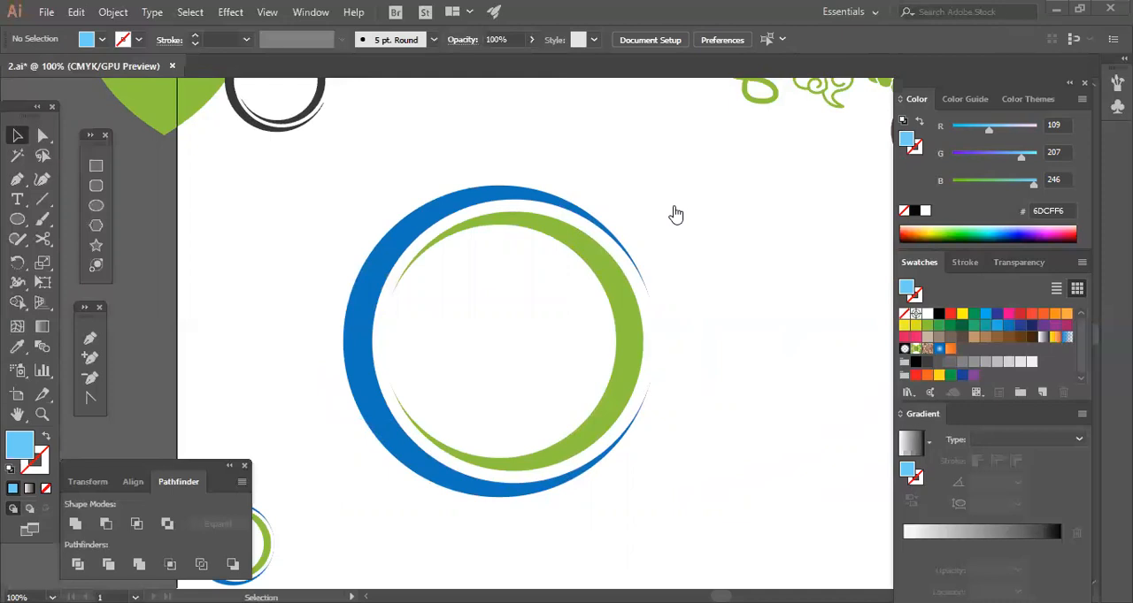
drag(705, 204, 425, 372)
click(782, 384)
mouse_move(705, 278)
mouse_down()
mouse_move(569, 359)
mouse_move(568, 392)
mouse_up()
click(719, 399)
drag(714, 288, 652, 372)
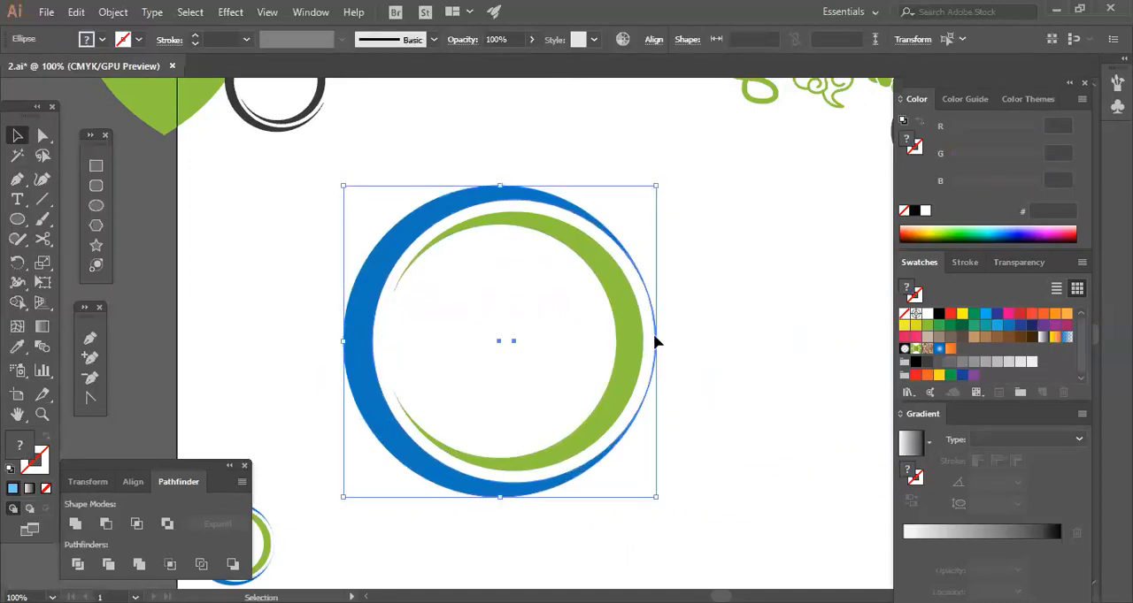
click(108, 528)
click(301, 301)
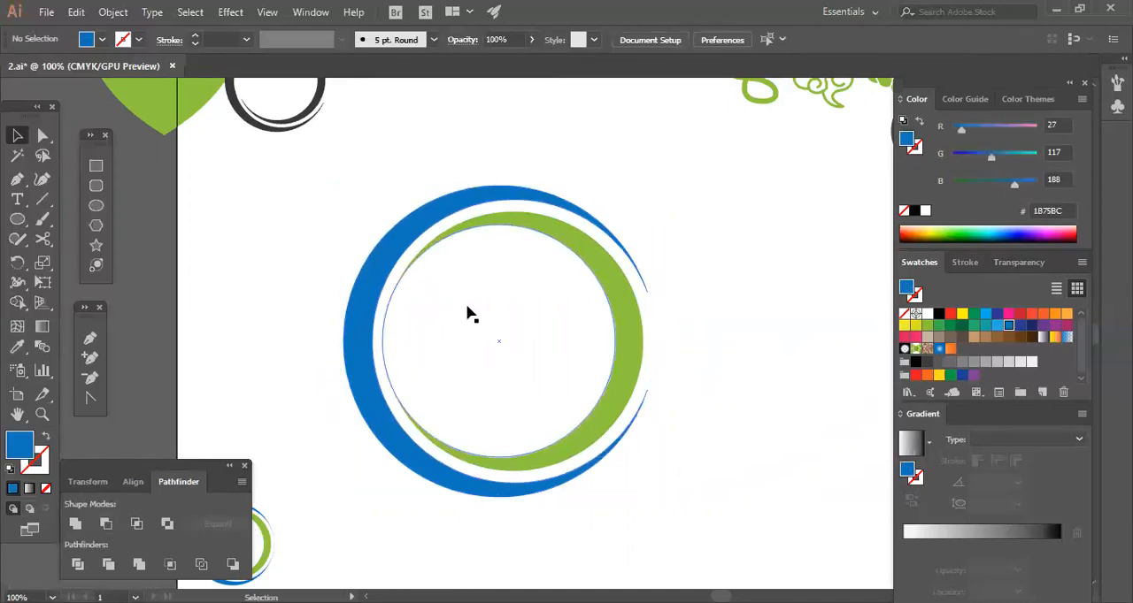
Cut the innermost white circle out of the green circle with Minus Front.
click(574, 342)
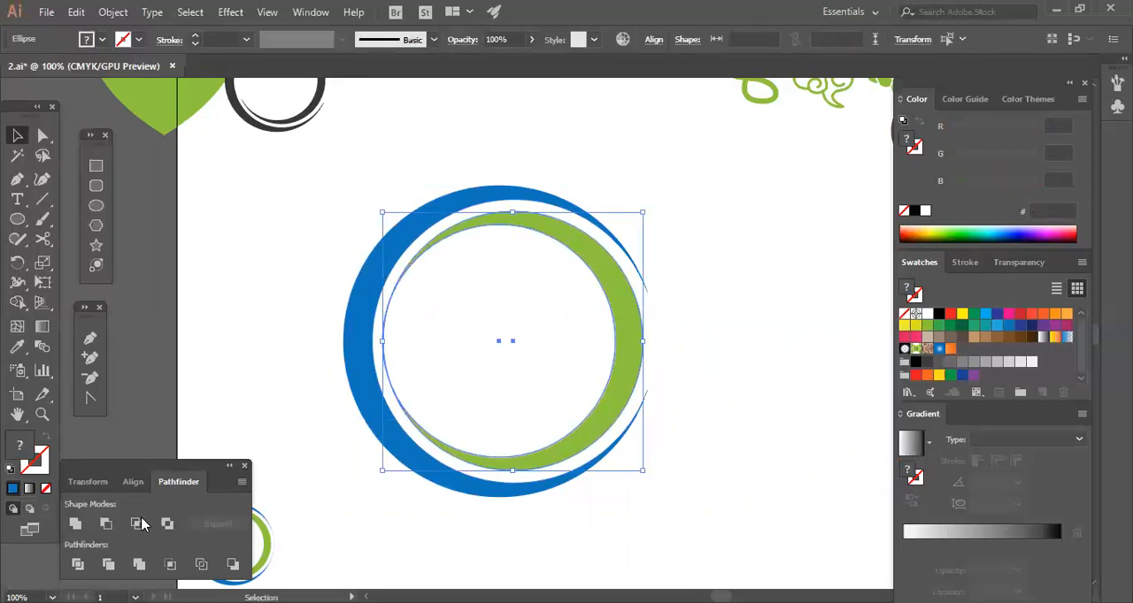
drag(663, 380, 564, 212)
click(582, 395)
drag(711, 234, 567, 341)
Group the blue and green crescents and move the group slightly up and to the left.
right_click(609, 310)
click(683, 381)
click(722, 350)
drag(684, 406, 323, 250)
right_click(624, 334)
click(669, 379)
click(599, 312)
click(626, 321)
drag(631, 336, 600, 314)
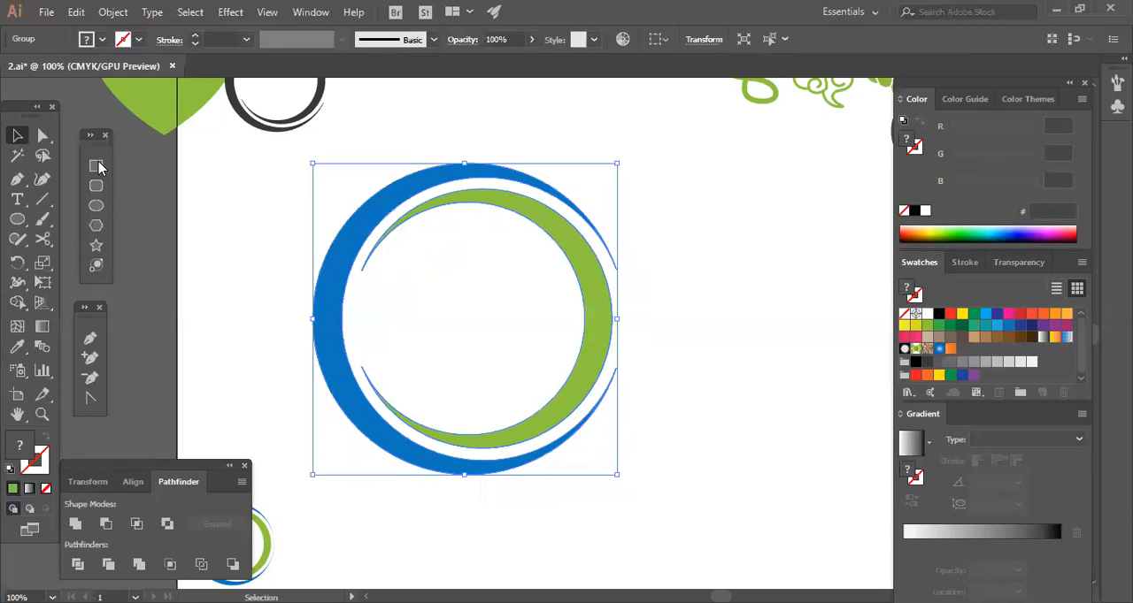
Draw a wide rectangle across the middle of the ring and align both by their horizontal and vertical centers.
click(694, 336)
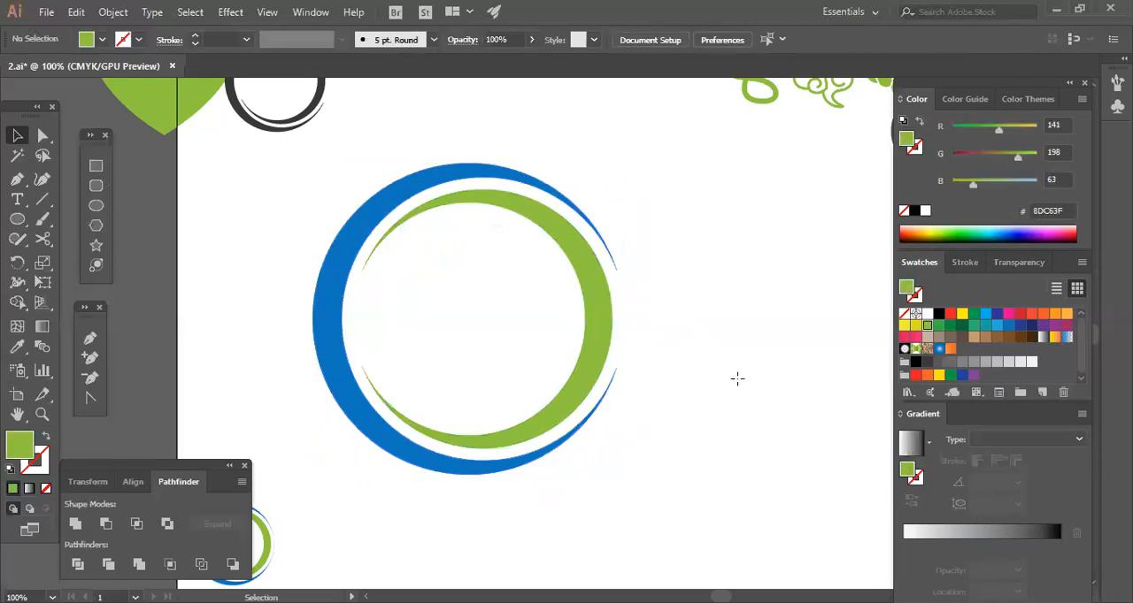
key(m)
drag(302, 245, 751, 382)
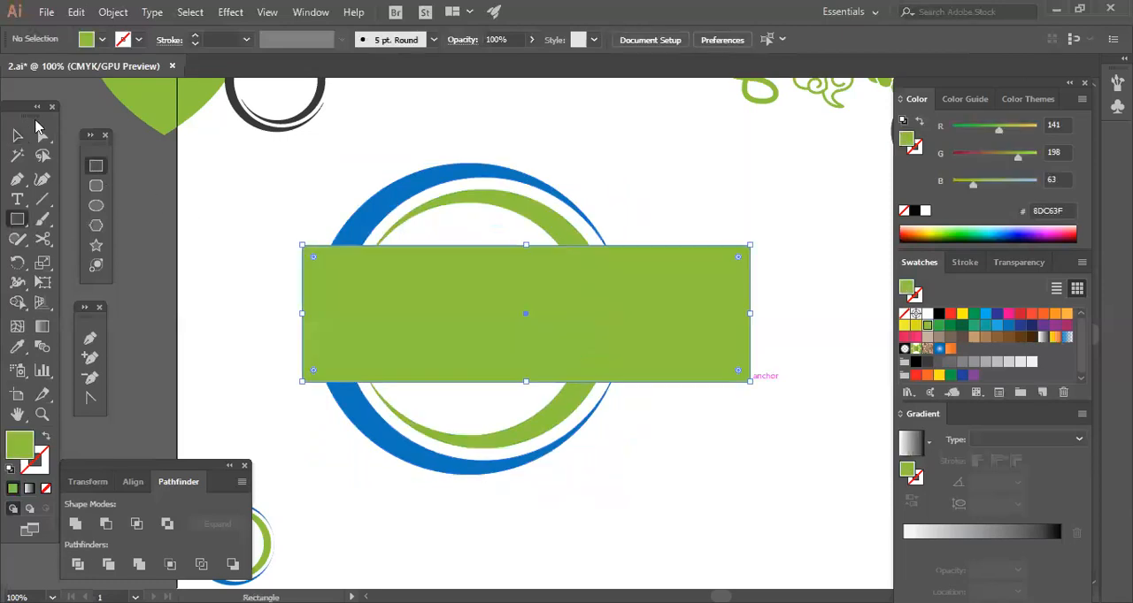
key(v)
key(ctrl+a)
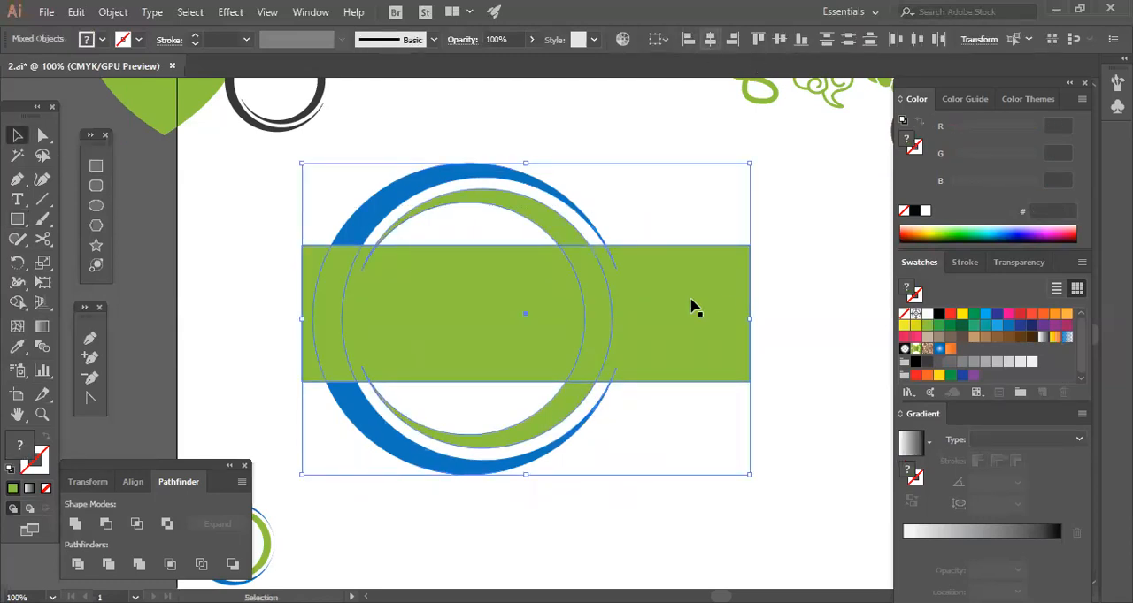
click(709, 39)
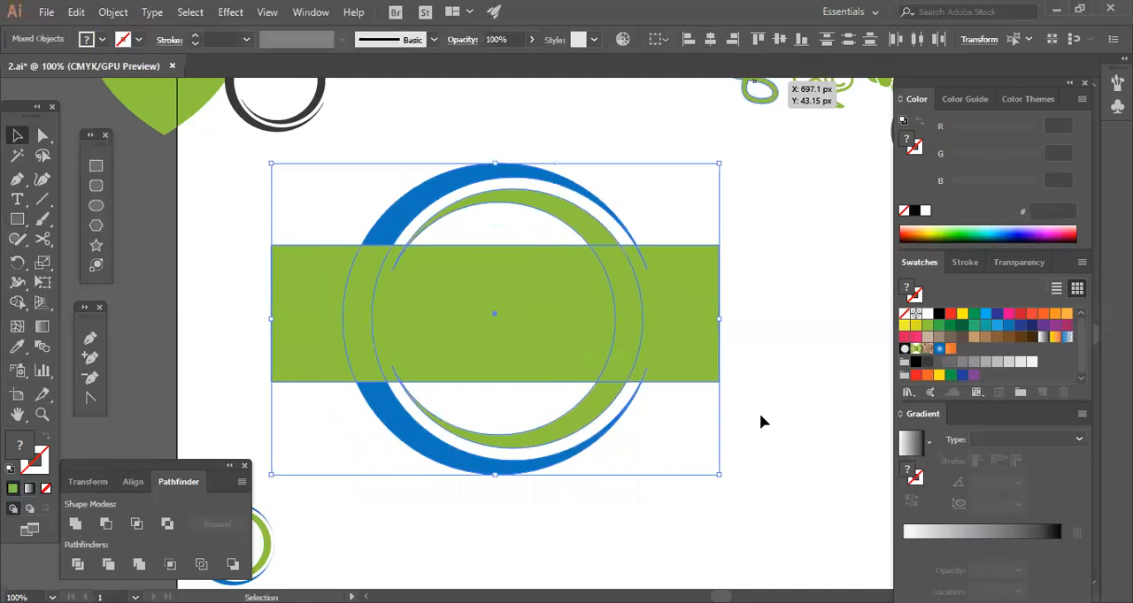
click(779, 39)
Fill the rectangle with white (FFFFFF) so it masks the middle of the ring.
click(760, 414)
click(691, 358)
click(926, 314)
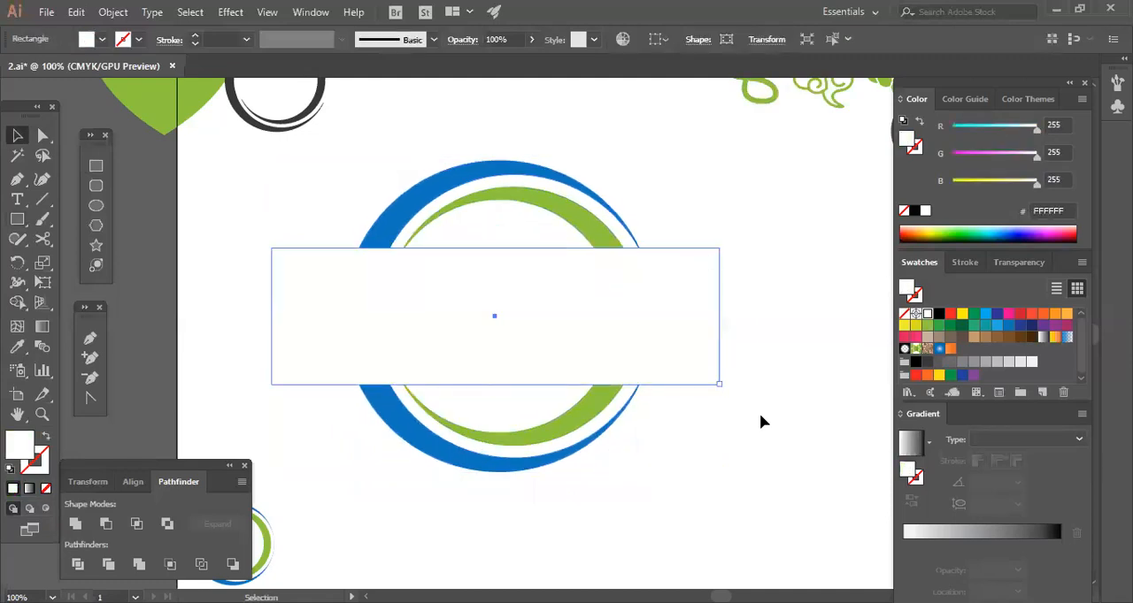
click(759, 413)
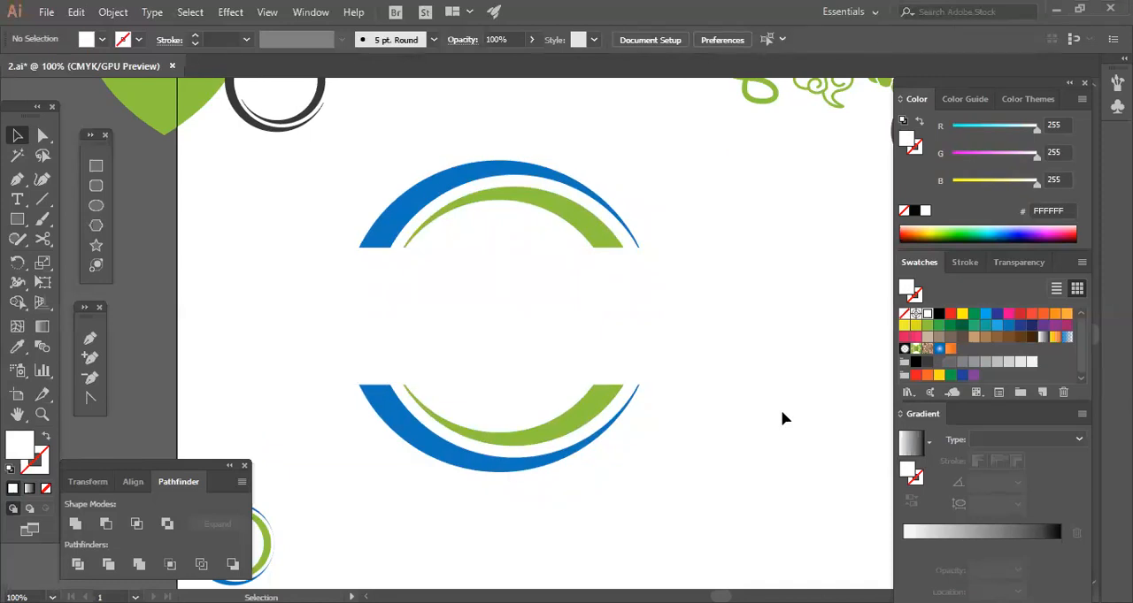
Reduce the white rectangle's height slightly from both sides to narrow the gap between the ring halves.
click(717, 352)
click(766, 383)
click(660, 258)
drag(499, 383, 504, 377)
click(763, 503)
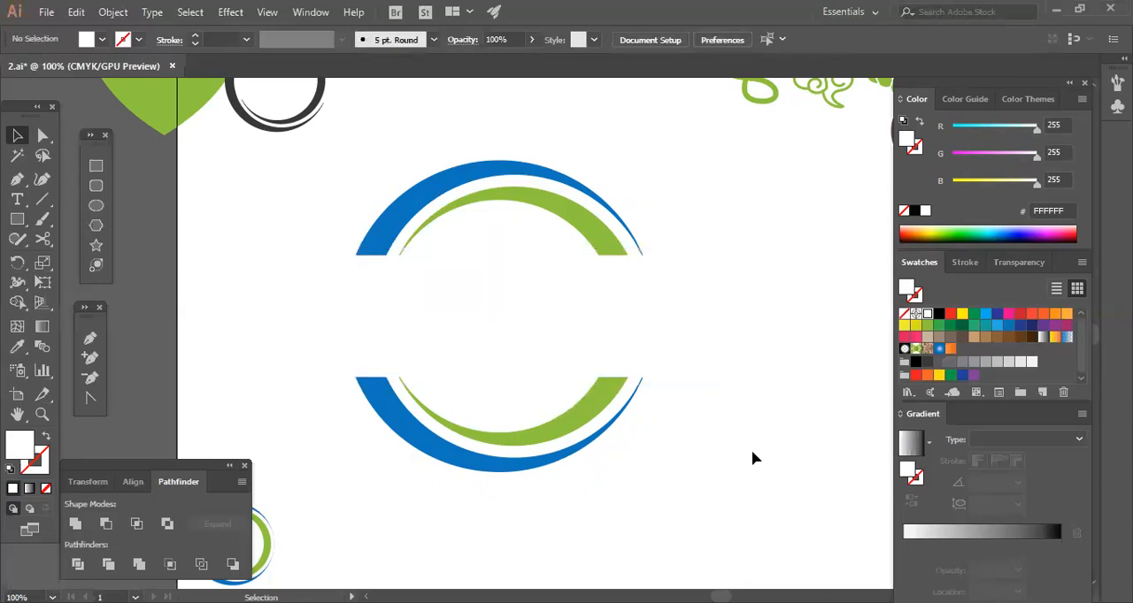
Scale the split ring and its white rectangle down to about half size around their center.
click(617, 416)
drag(712, 471, 653, 418)
click(666, 428)
drag(423, 405, 702, 205)
click(718, 286)
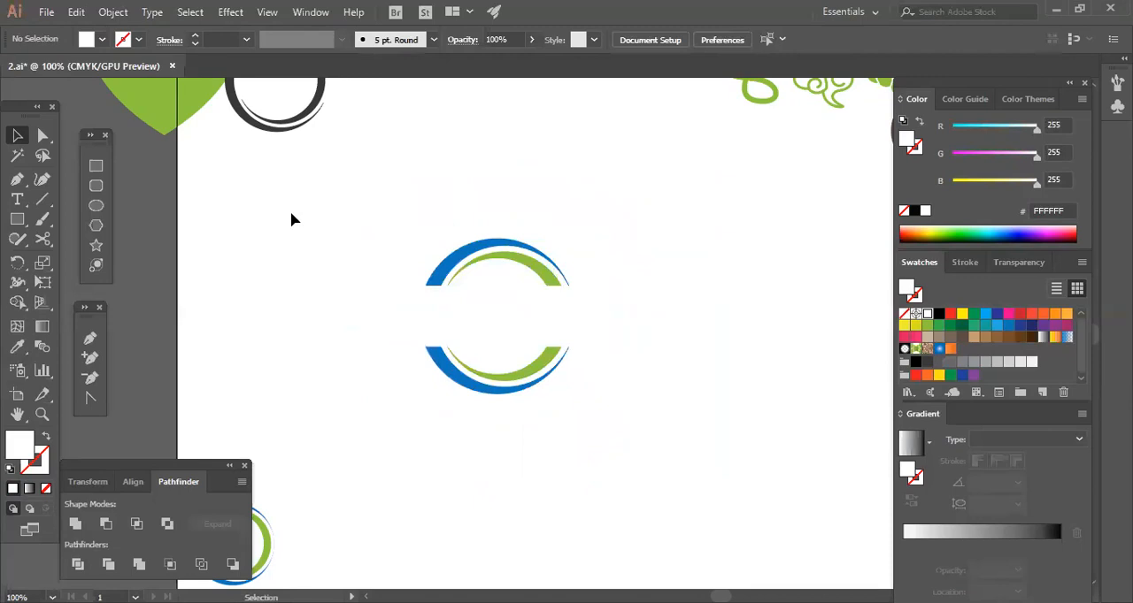
Add the text "RBST" just above the split ring.
click(17, 198)
click(419, 217)
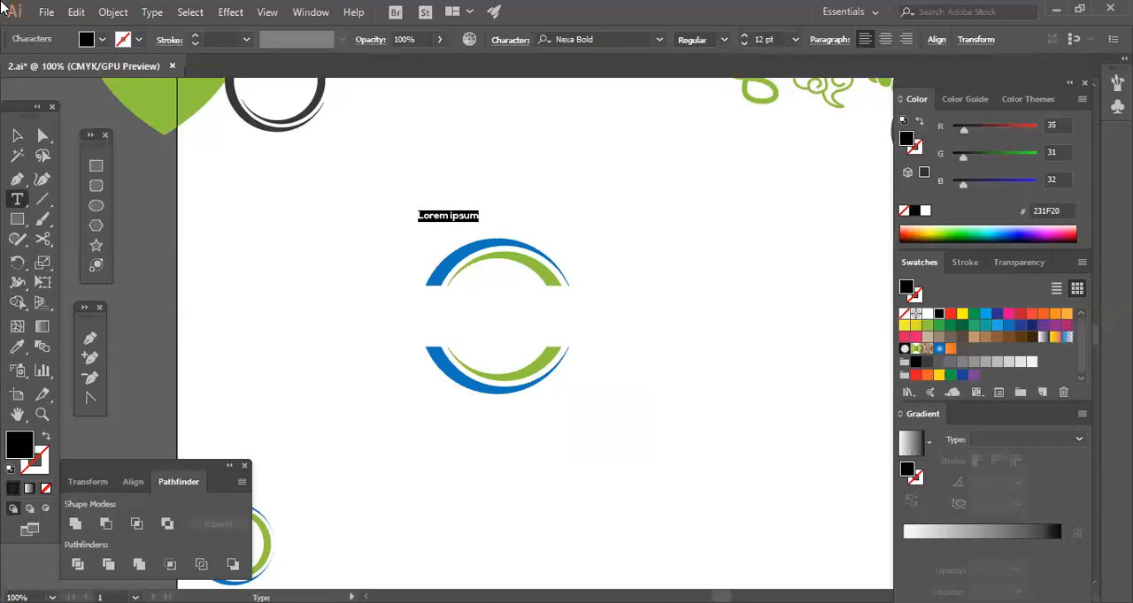
text(RBST)
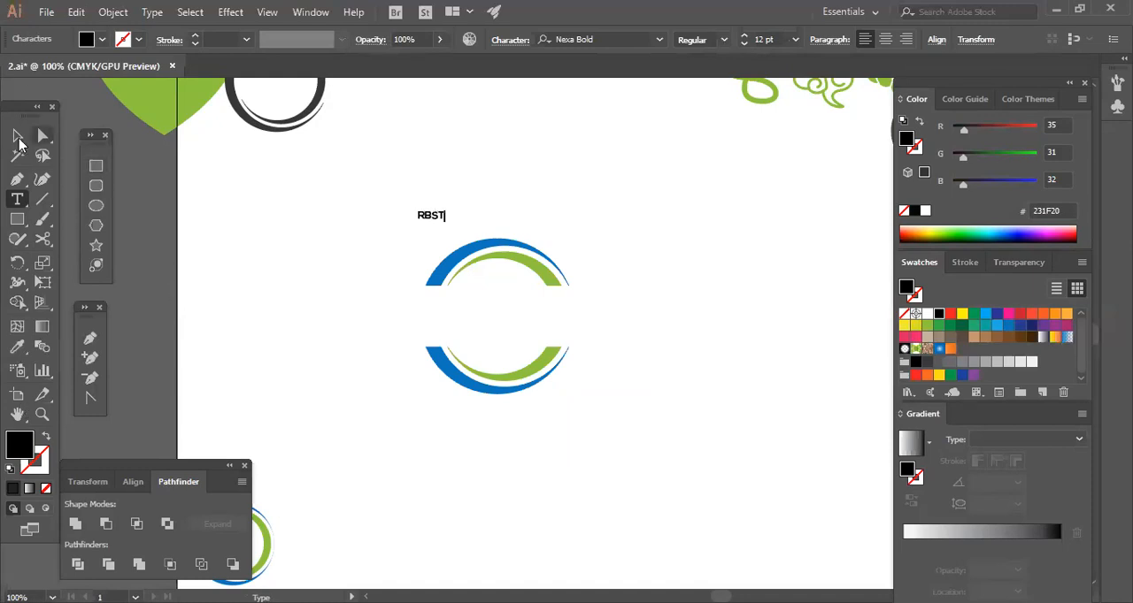
Enlarge the RBST text to about 40.81 pt around its center.
click(20, 138)
click(381, 265)
click(441, 219)
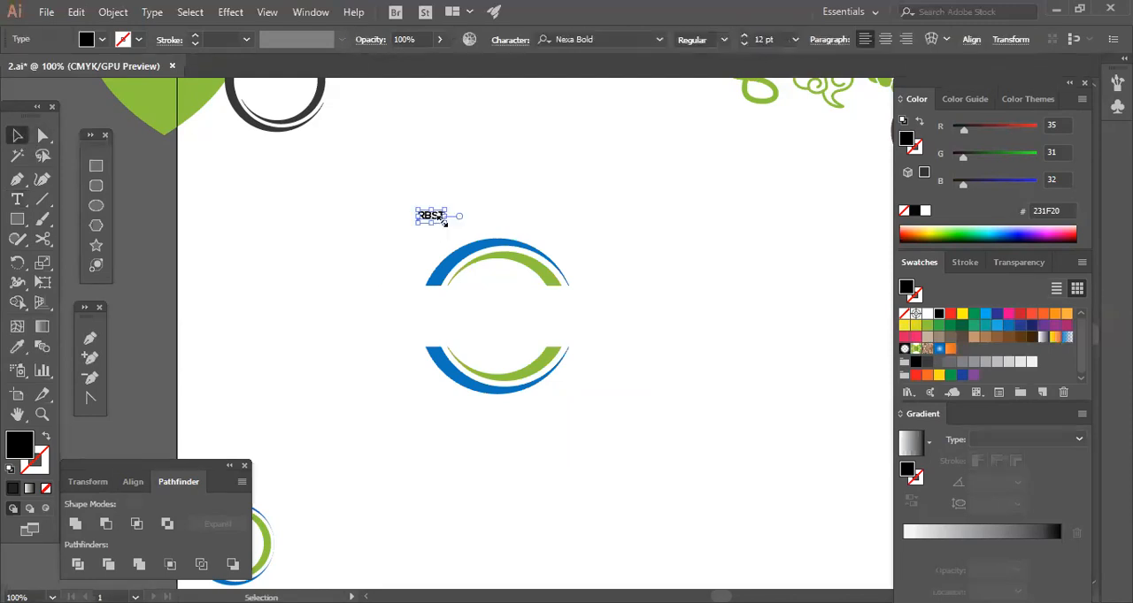
drag(445, 223, 479, 238)
click(469, 233)
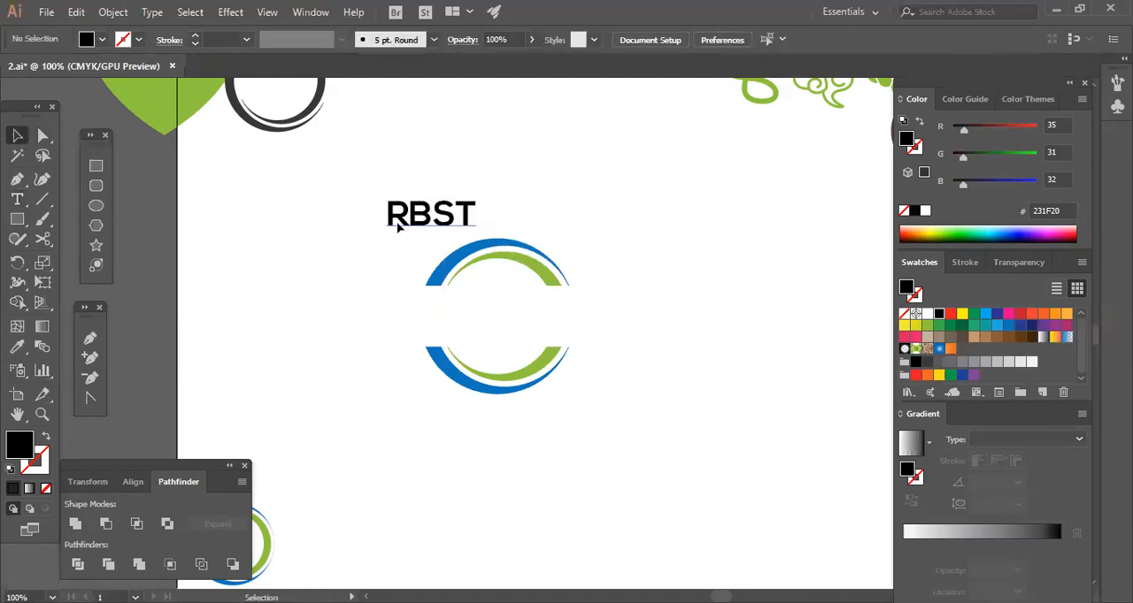
Move the RBST text a little to the left and change its font to Good Times.
drag(414, 228, 365, 227)
right_click(392, 227)
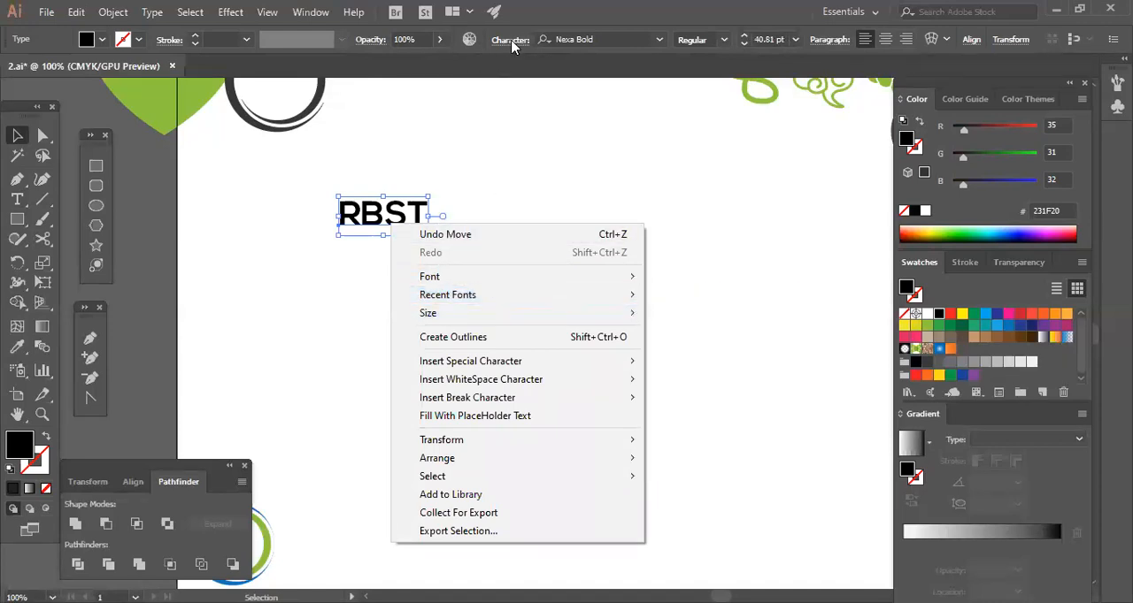
click(632, 39)
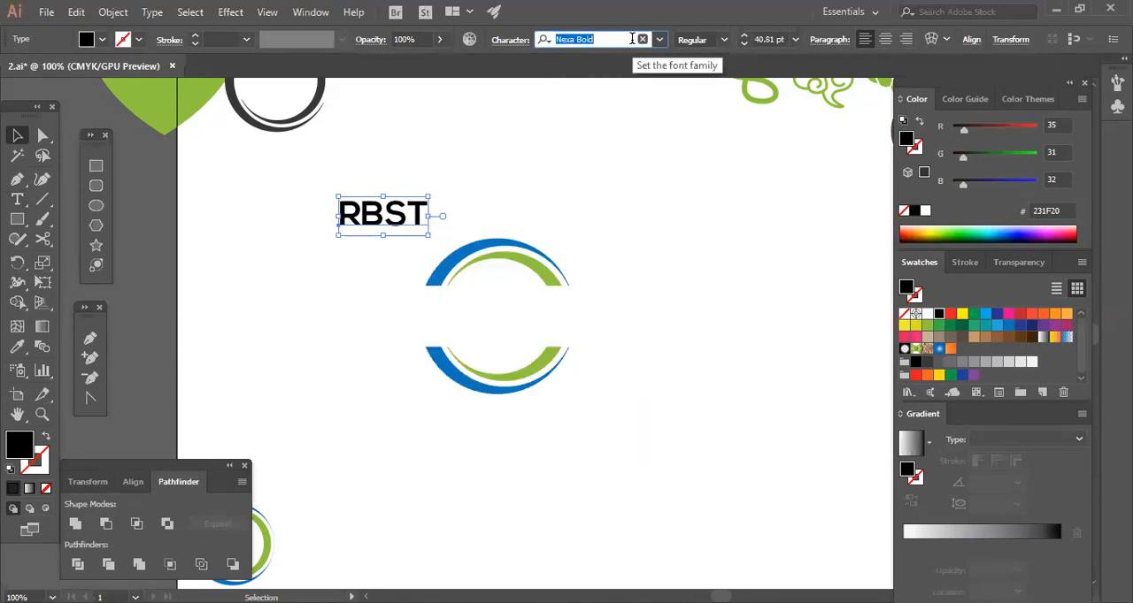
text(goo)
click(583, 95)
Make a second copy of the RBST text up and to the left, and enlarge the lower copy.
drag(383, 228, 270, 172)
click(346, 263)
click(358, 226)
right_click(351, 215)
click(288, 320)
click(347, 237)
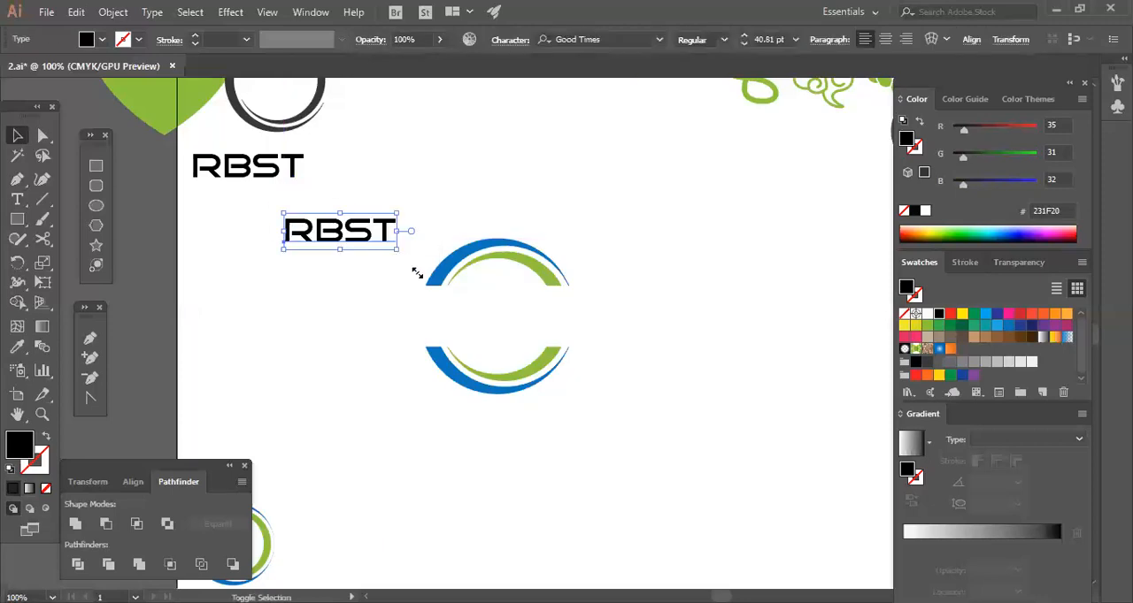
drag(412, 271, 416, 276)
Move the split ring and its white rectangle slightly down and to the right.
click(600, 373)
drag(649, 264, 452, 407)
drag(508, 312, 519, 332)
click(679, 394)
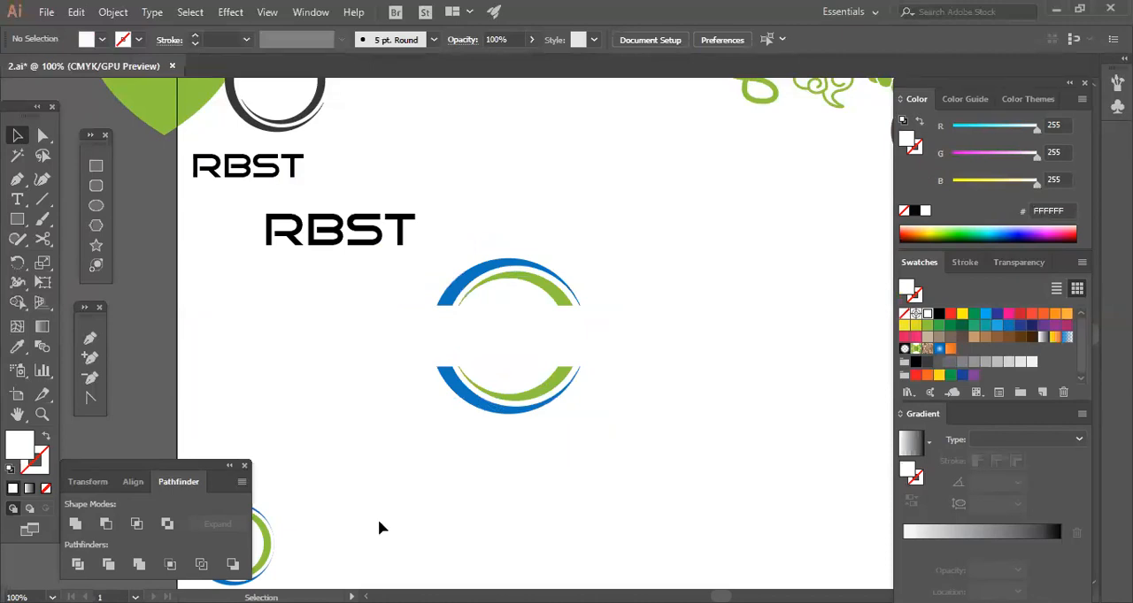
Move the small complete ring up and right into the free space below the RBST text.
drag(263, 542, 361, 445)
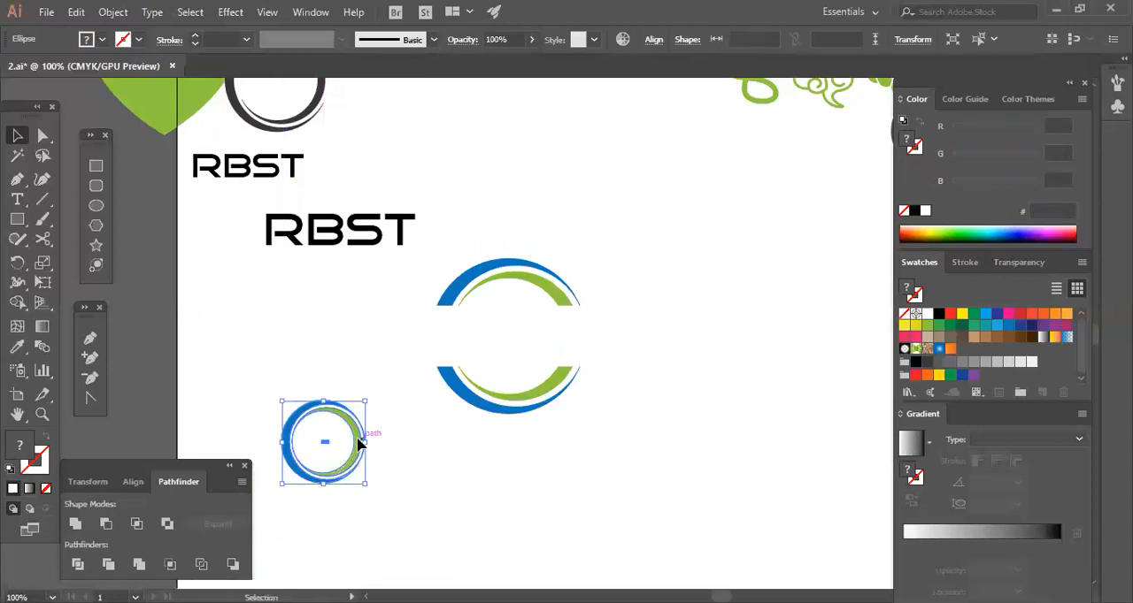
click(422, 480)
click(309, 443)
click(387, 434)
Place a copy of the RBST text reduced to 24.35 pt in the small ring and center it vertically.
drag(369, 252, 356, 465)
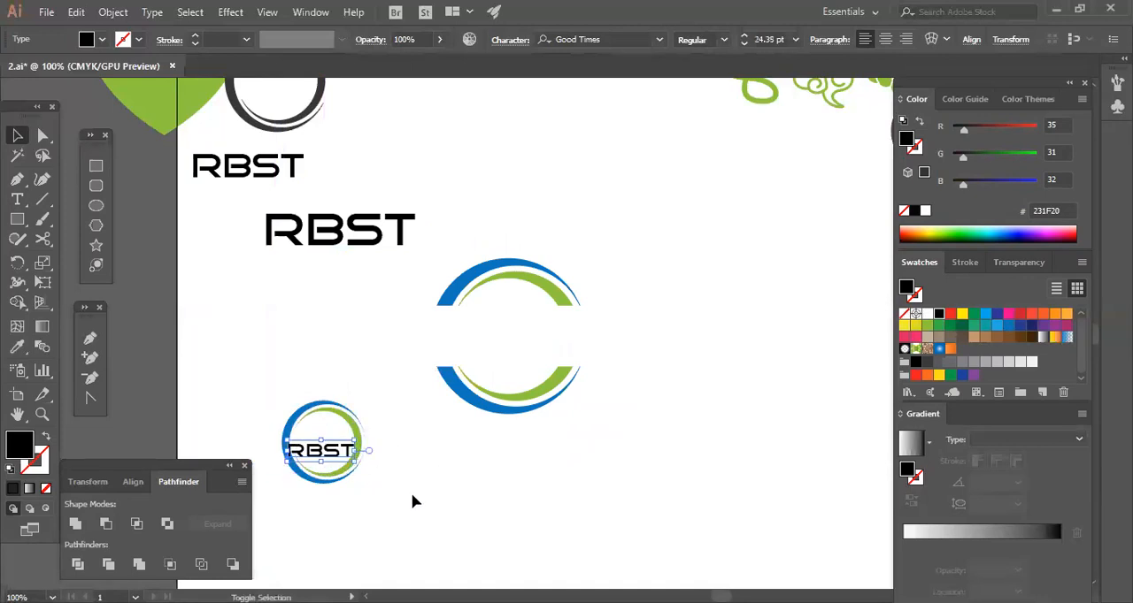
key(Up)
key(Up)
key(Up)
key(Up)
key(Up)
key(Up)
key(Up)
key(Up)
key(Up)
key(Up)
click(428, 494)
Convert the RBST text inside the small ring to outlines.
click(330, 448)
right_click(331, 448)
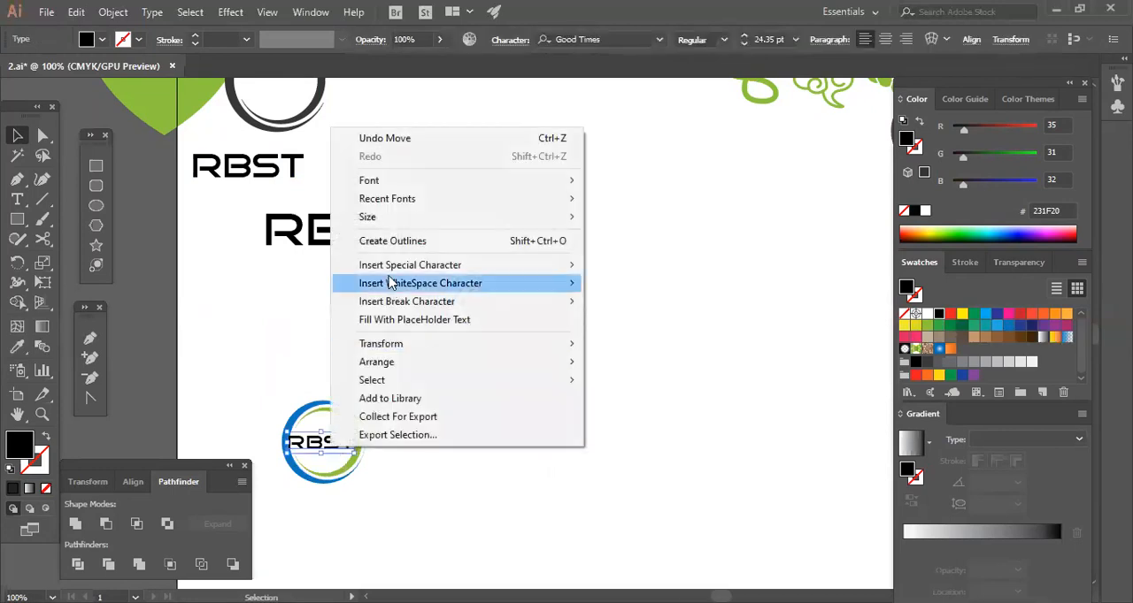
click(388, 246)
click(388, 390)
click(354, 444)
click(376, 412)
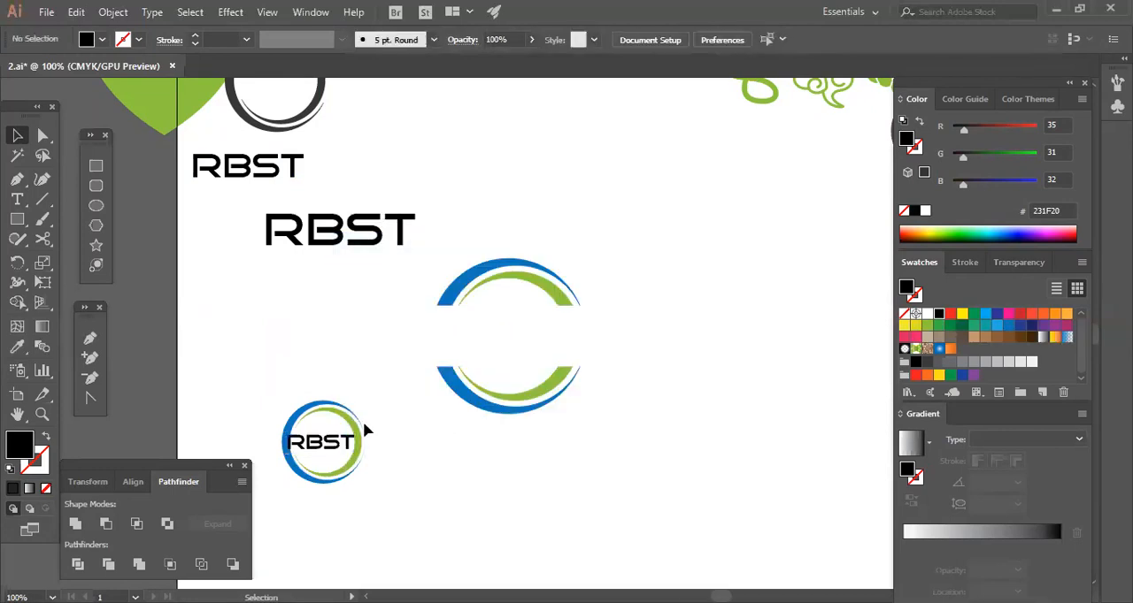
Duplicate the small ring with its RBST lettering down and to the left.
click(358, 456)
click(397, 470)
drag(358, 471, 292, 563)
click(428, 473)
Move the original small RBST ring logo to the right of the split ring.
click(327, 476)
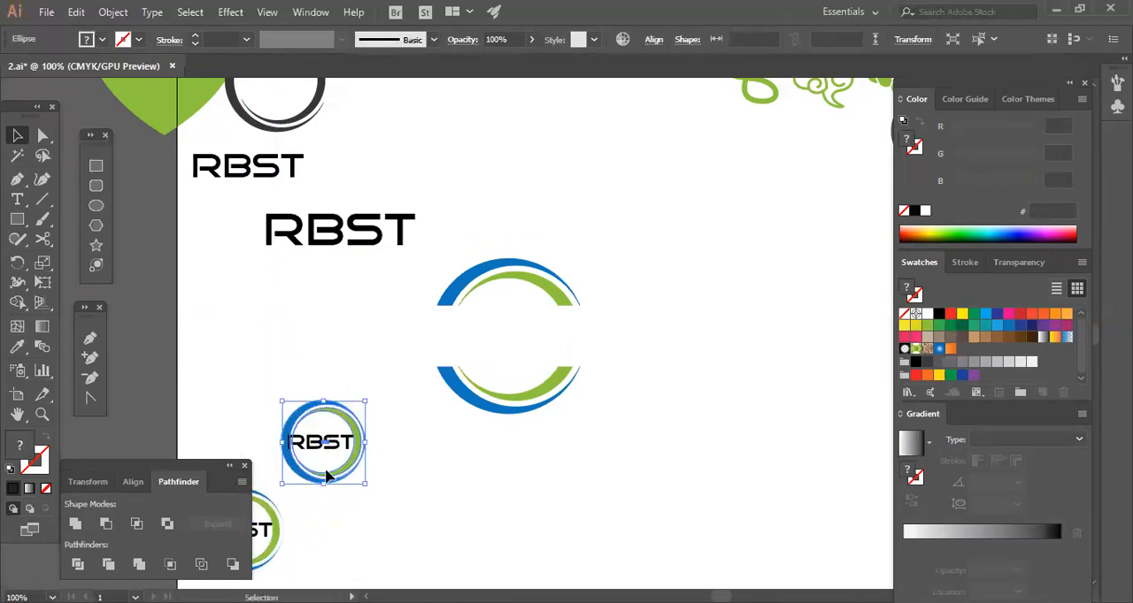
drag(334, 441, 671, 414)
click(627, 474)
key(space)
drag(709, 474, 562, 431)
Move the split ring with its white rectangle up and slightly right to free space below.
drag(478, 241, 394, 299)
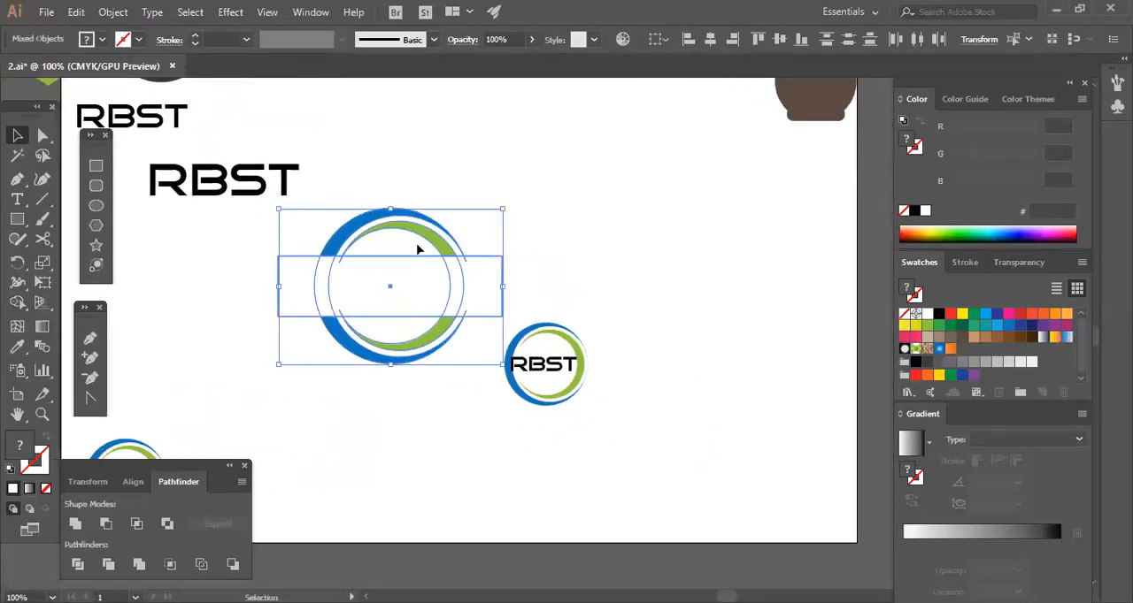
drag(416, 245, 438, 180)
click(414, 319)
Enlarge the small RBST ring logo proportionally to about three times its size.
click(556, 360)
drag(588, 409, 755, 458)
click(757, 458)
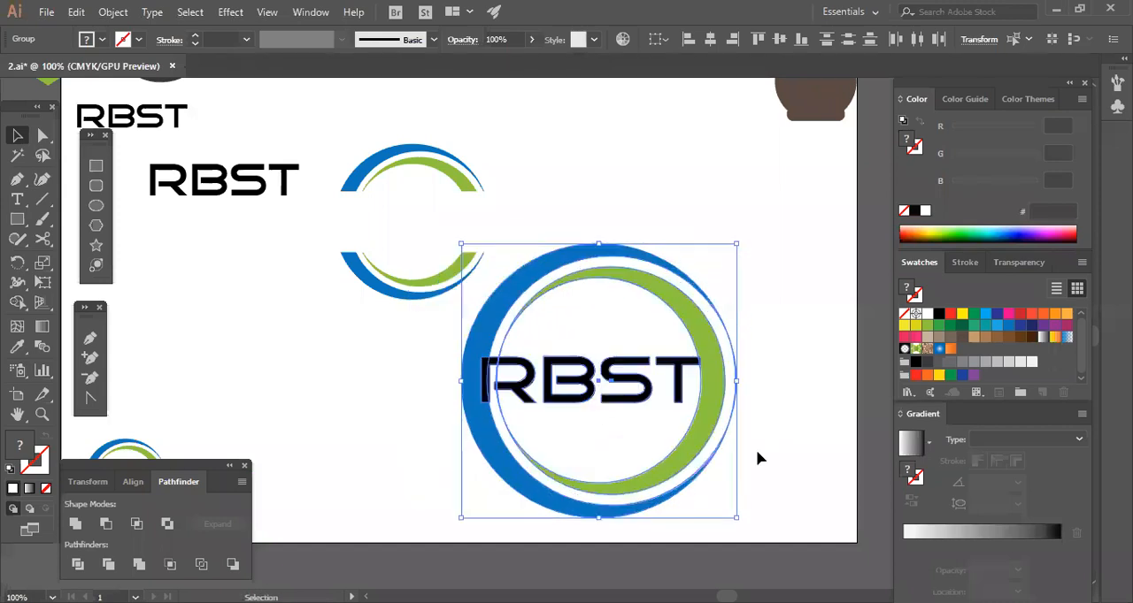
Shrink the RBST lettering slightly and nudge it right so it clears the blue crescent.
click(684, 405)
click(682, 396)
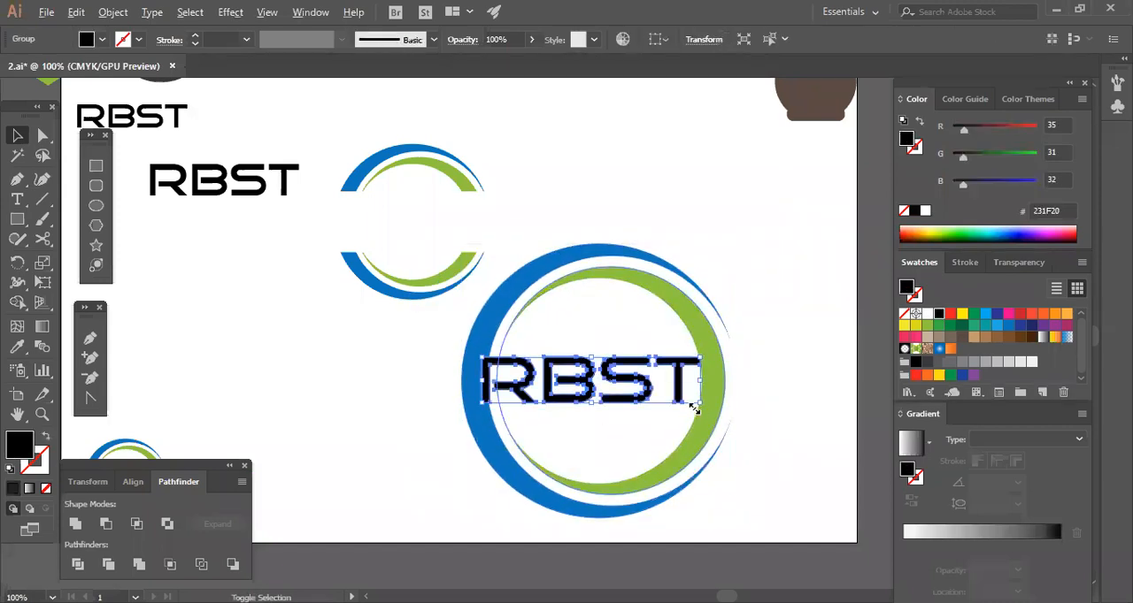
drag(694, 409, 687, 407)
key(Right)
key(Right)
key(Right)
key(Right)
key(Right)
key(Right)
key(Right)
click(776, 440)
Scale the RBST lettering down a little more around its center to fit inside the green crescent.
click(681, 368)
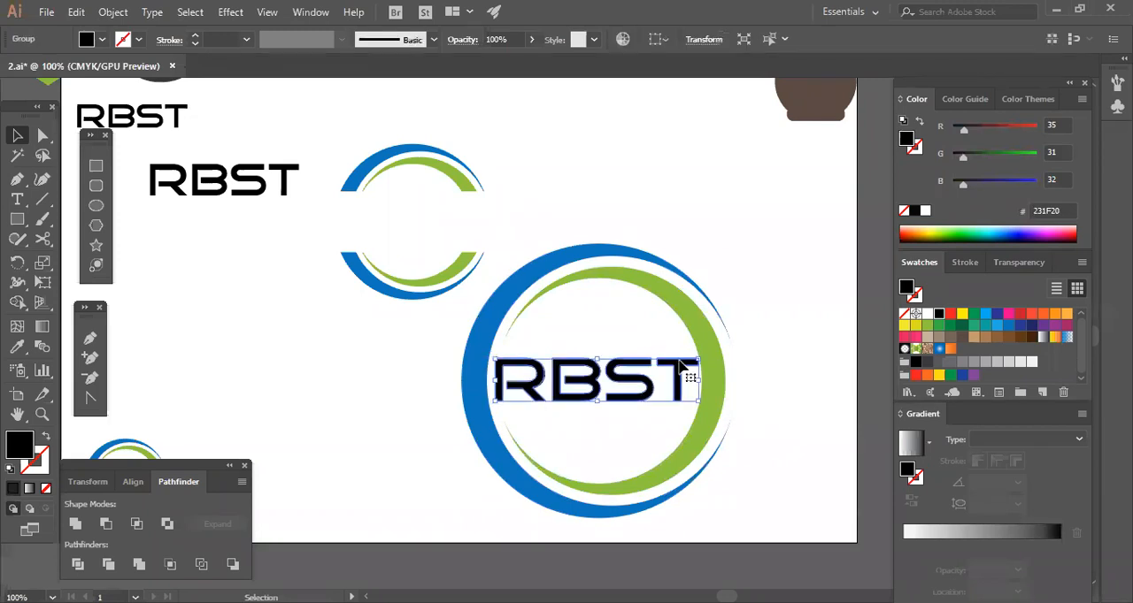
drag(698, 403, 721, 414)
click(755, 427)
click(682, 425)
click(759, 416)
Fill the RBST lettering in the large ring with dark gray (58595B).
click(678, 374)
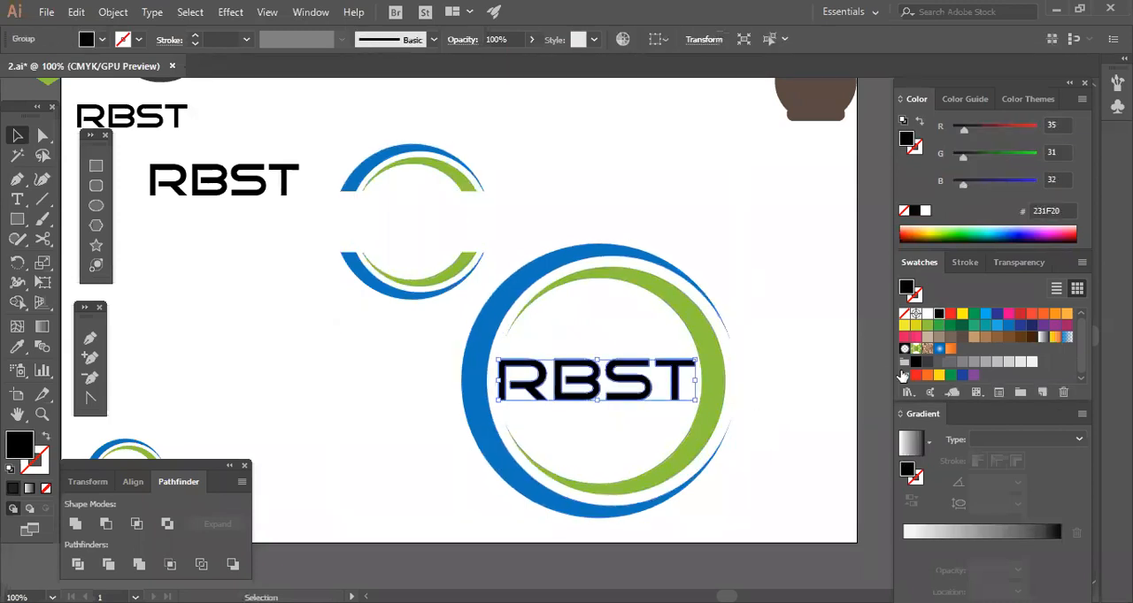
click(939, 362)
click(797, 388)
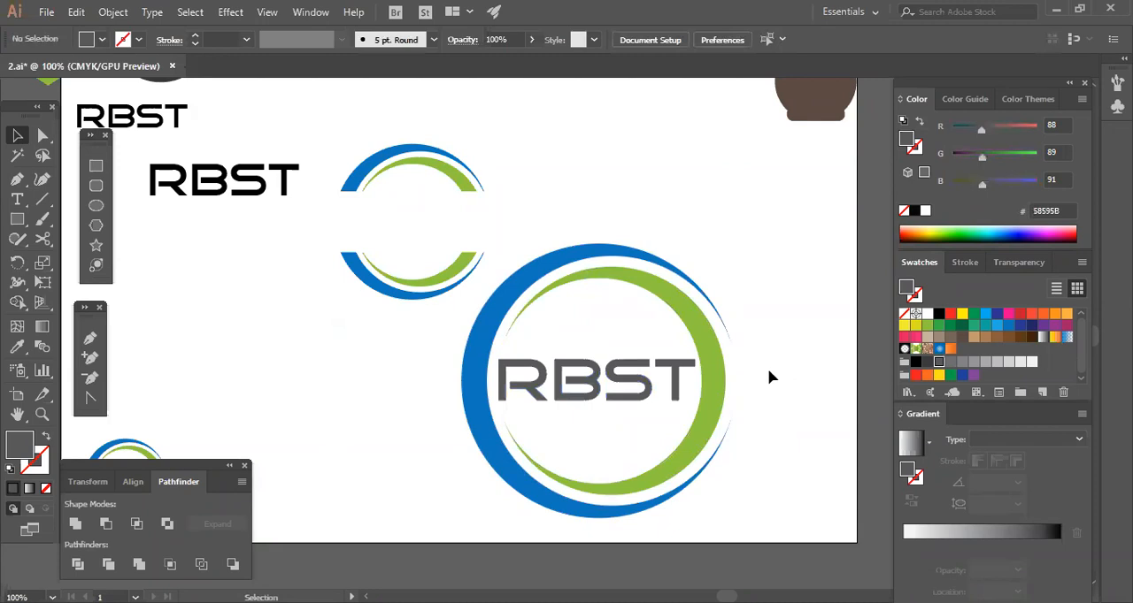
click(700, 448)
click(788, 433)
key(space)
drag(736, 343, 714, 398)
click(598, 359)
drag(734, 321, 646, 363)
drag(716, 302, 575, 377)
click(754, 370)
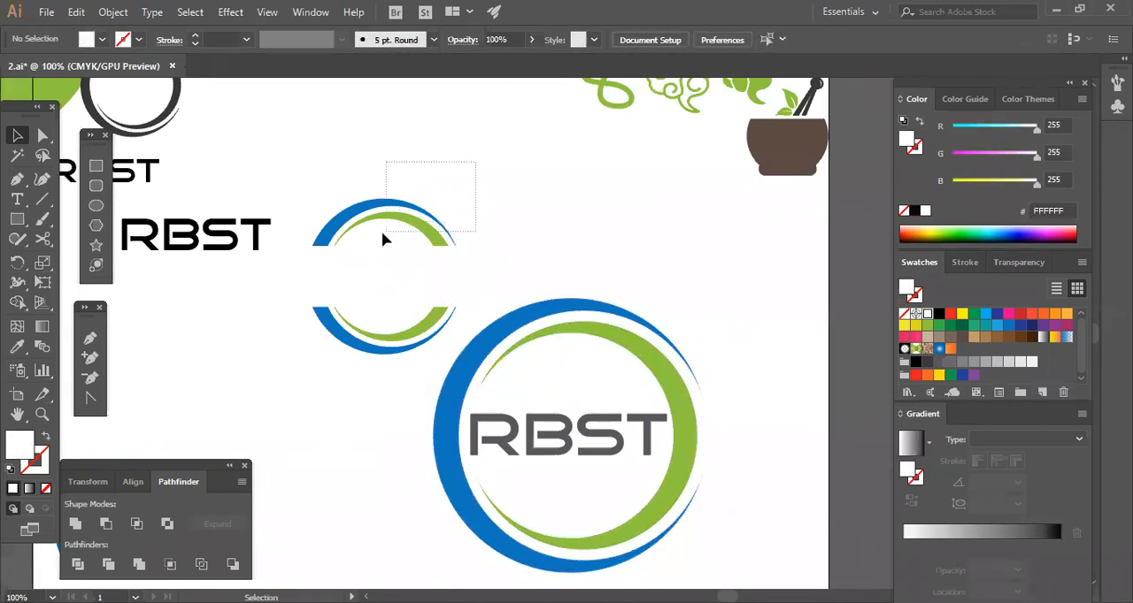
drag(382, 233, 383, 236)
click(601, 203)
click(451, 259)
click(615, 248)
Draw a narrow vertical rectangle beside the large ring, nearly as tall as the ring, and fill it with blue (1B75BC).
click(95, 165)
drag(728, 315, 724, 568)
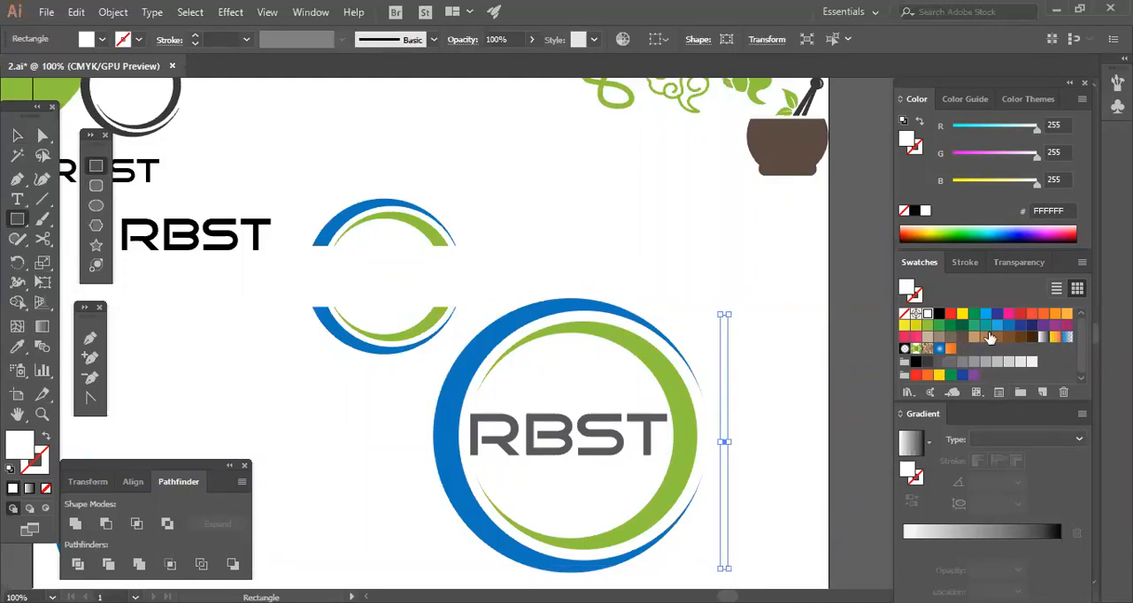
click(1008, 324)
click(16, 135)
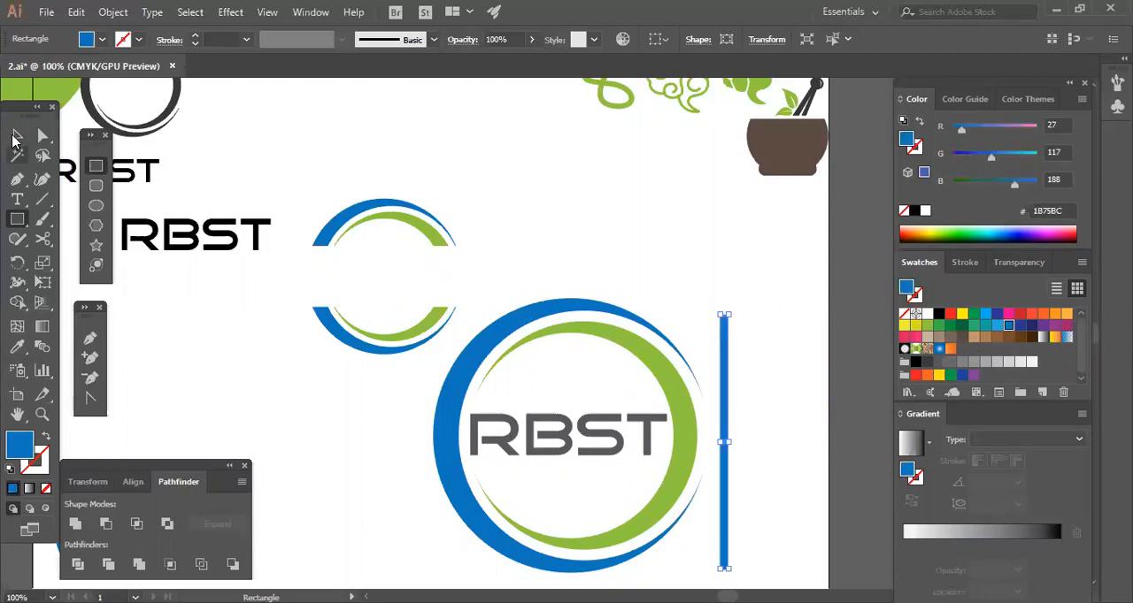
click(245, 200)
Add a LOREM IPSUM placeholder text line above the split ring.
click(20, 200)
click(454, 187)
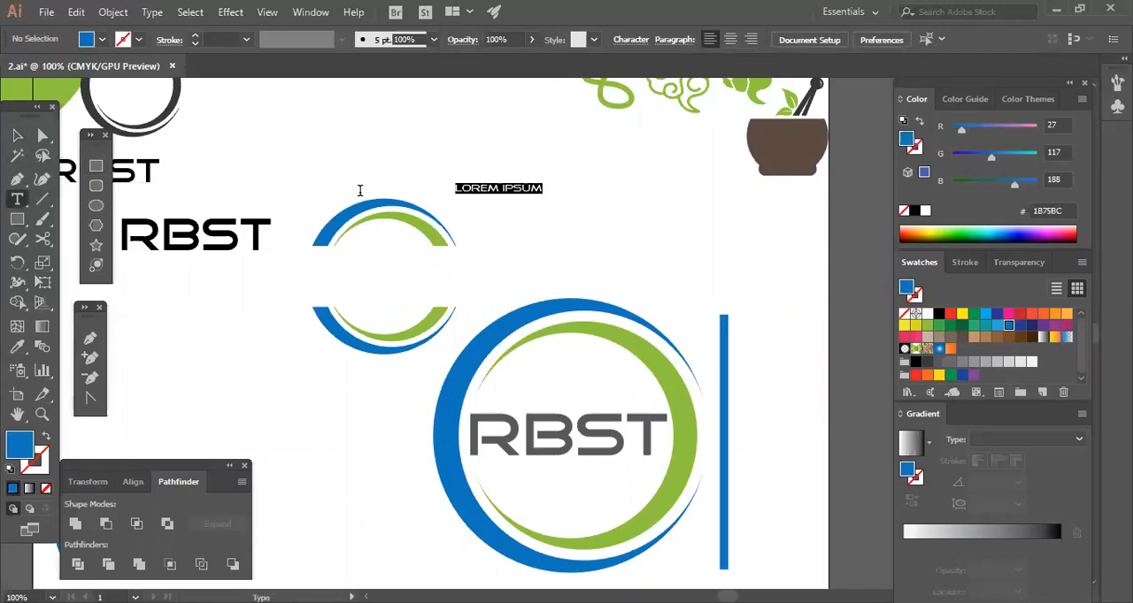
click(32, 137)
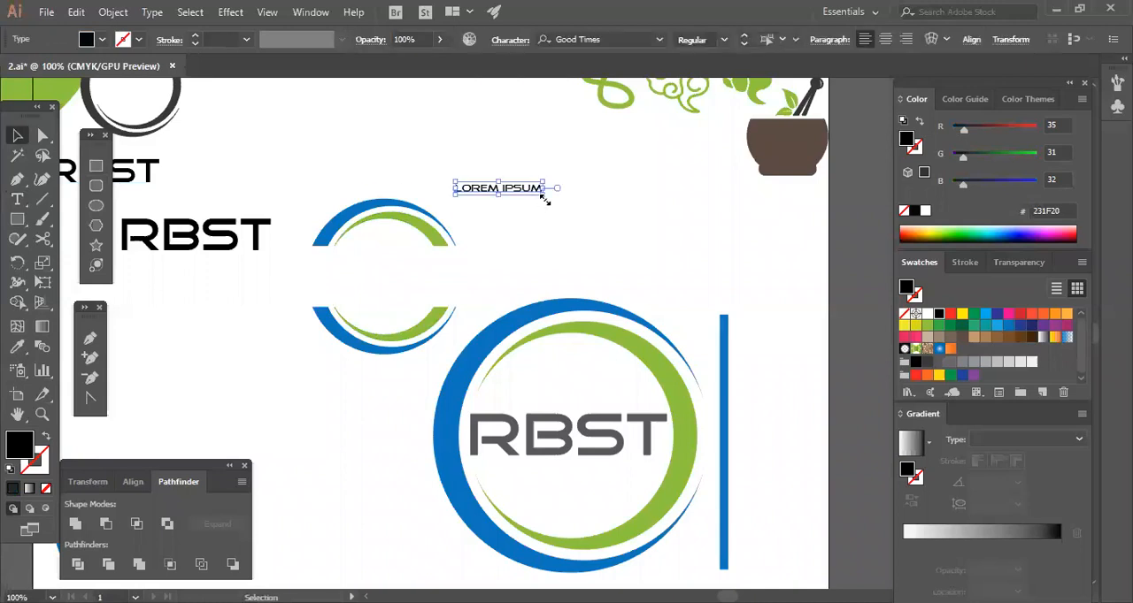
Enlarge the LOREM IPSUM text to about four and a half times its size and place it right of the blue bar.
drag(541, 194, 431, 172)
drag(390, 127, 745, 394)
click(692, 418)
drag(686, 371, 720, 374)
click(674, 458)
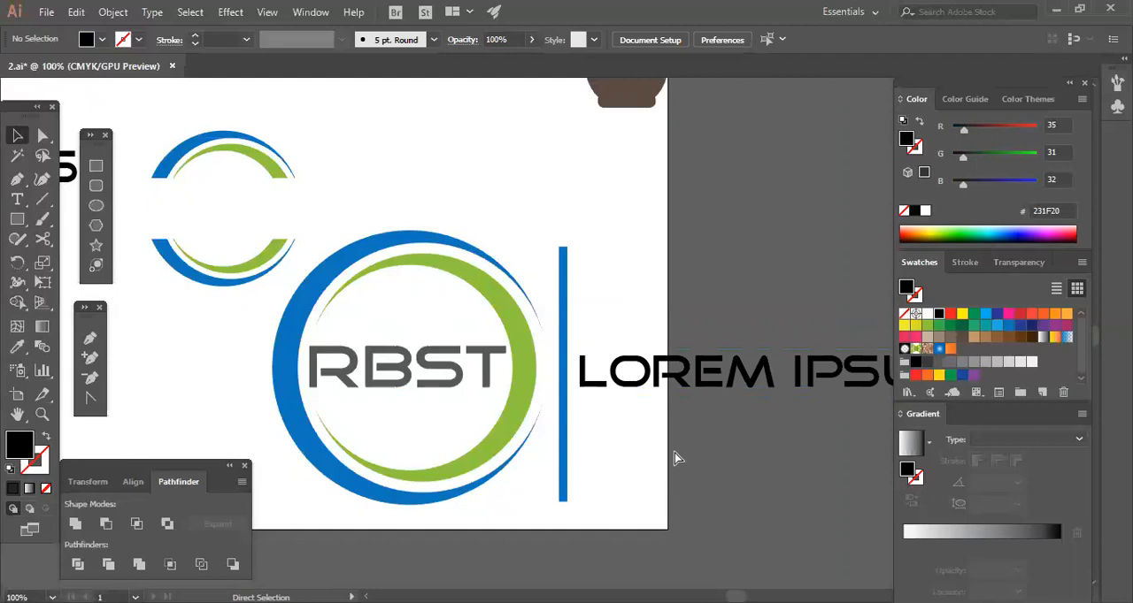
Scale down the large ring logo with its bar and LOREM IPSUM text, and place the black RBST lettering in the split ring's gap.
key(ctrl+minus)
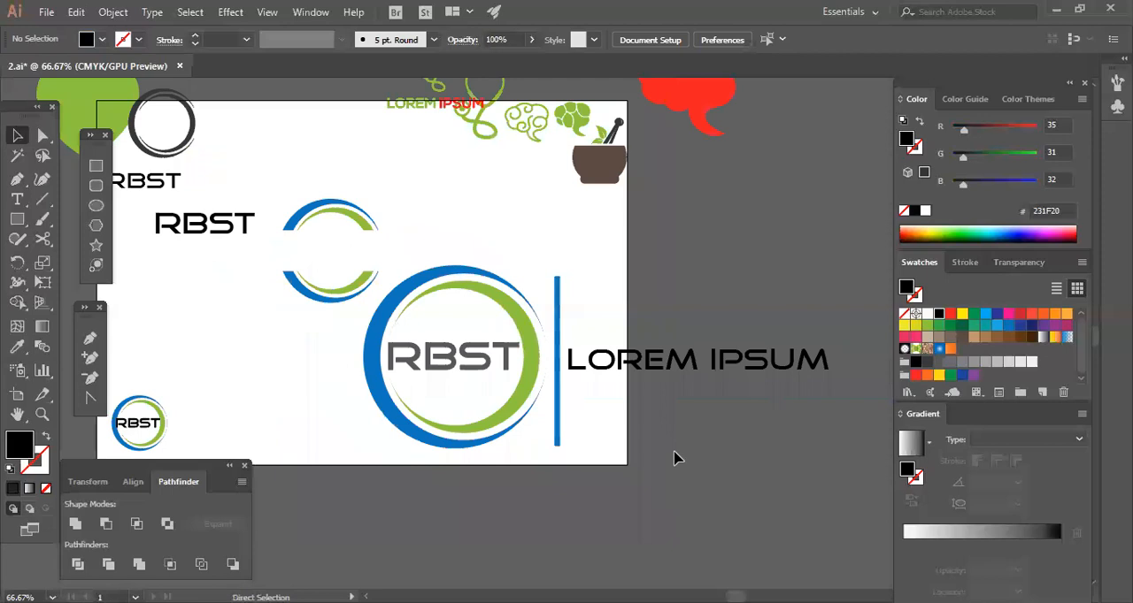
scroll(553, 345, down, 1)
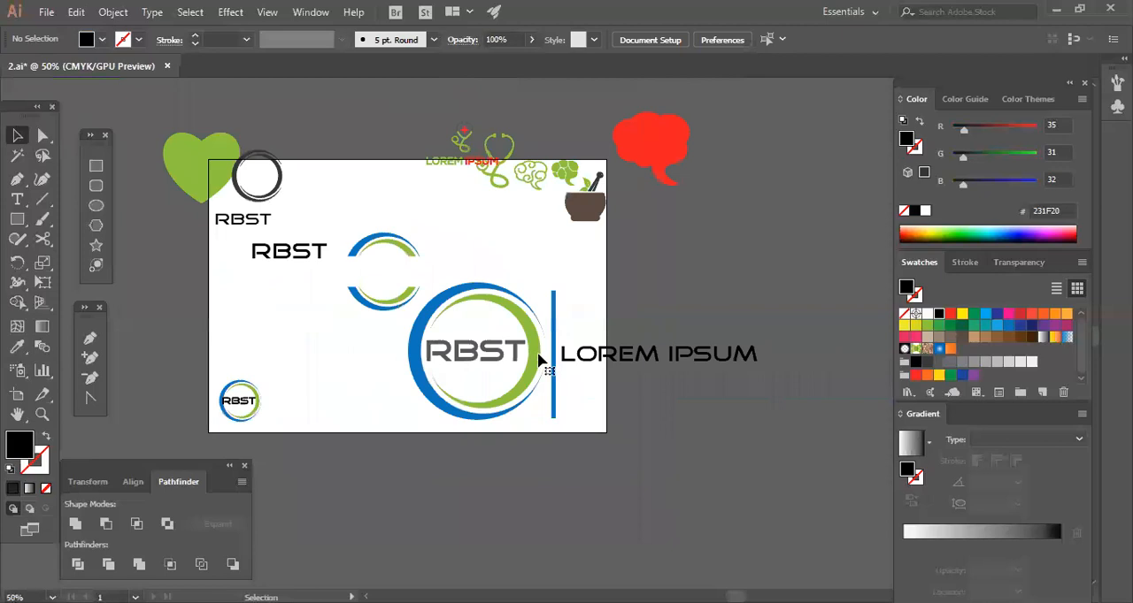
key(ctrl+z)
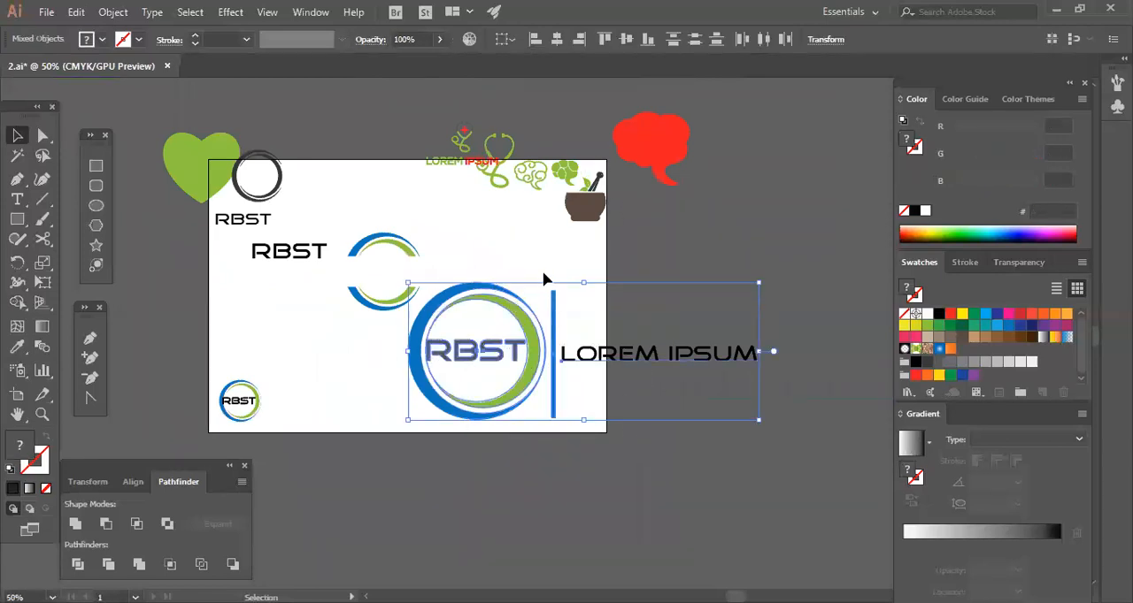
click(637, 282)
drag(645, 285, 490, 437)
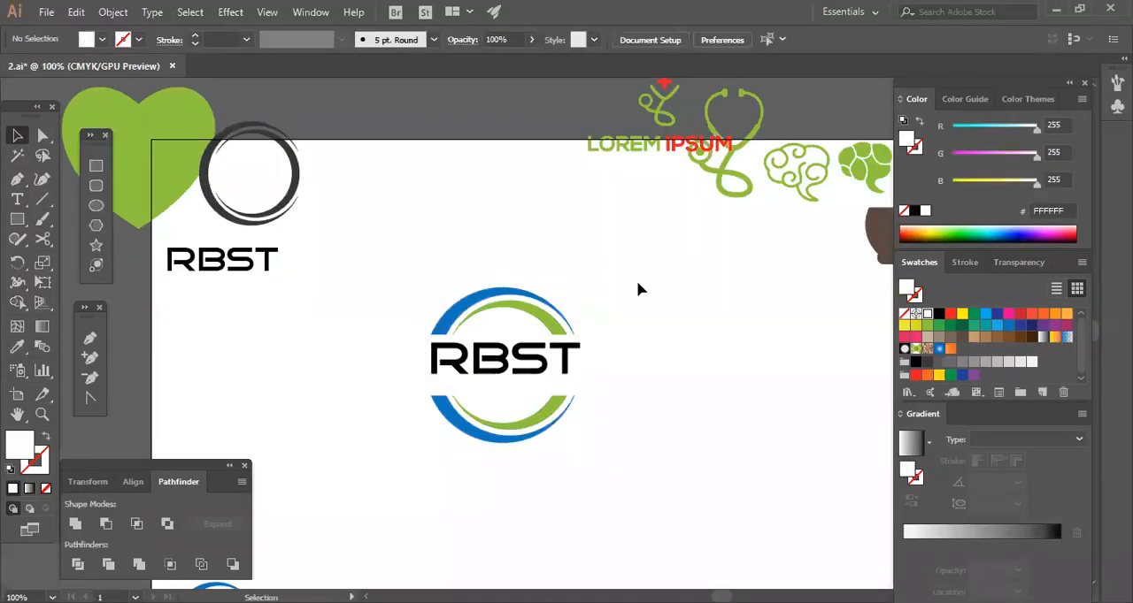
Center the RBST lettering horizontally on the split ring and shrink it slightly to fit the ring's width.
click(696, 41)
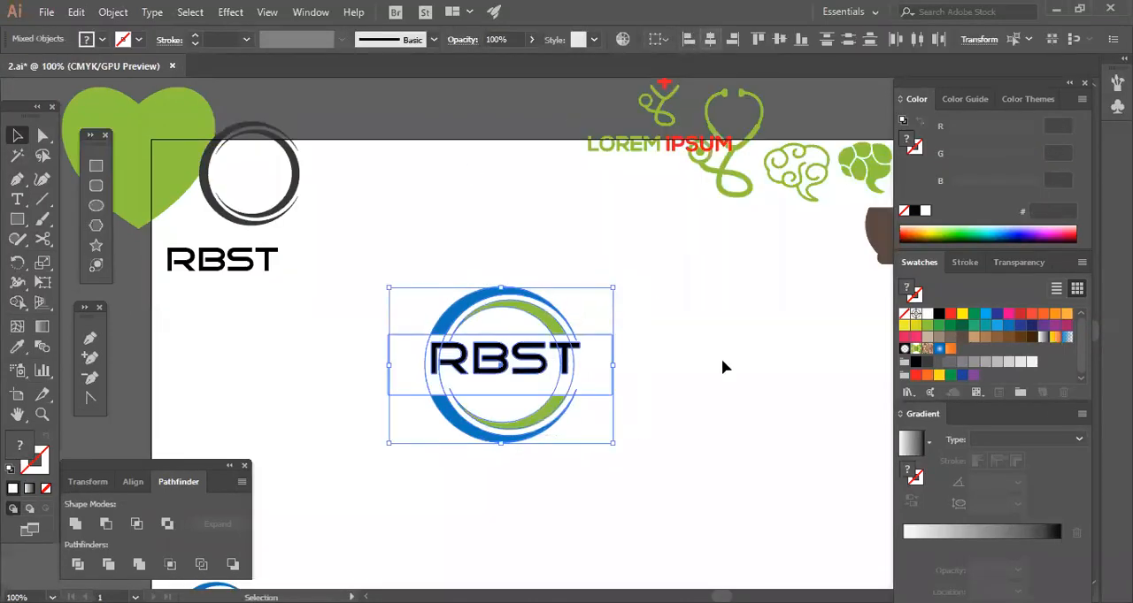
click(673, 364)
key(ctrl+z)
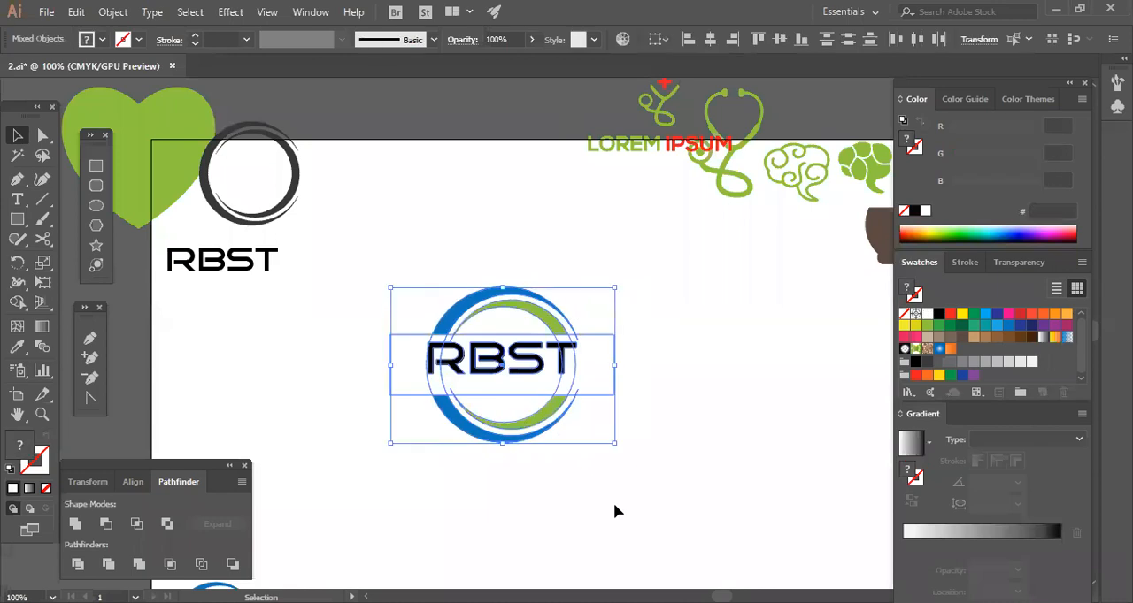
key(ctrl+z)
click(559, 370)
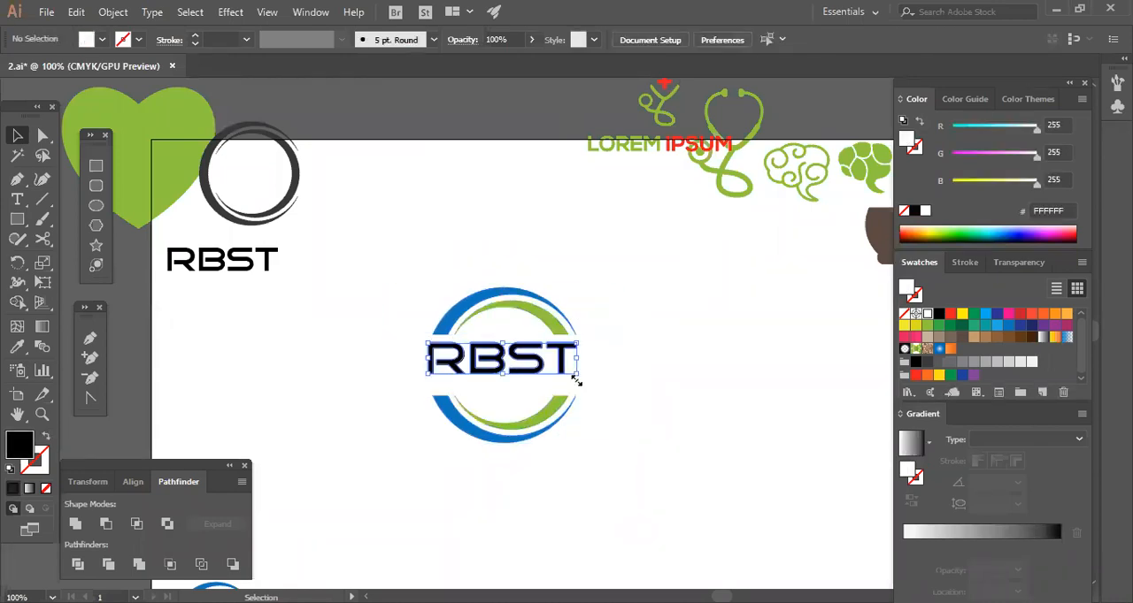
click(663, 508)
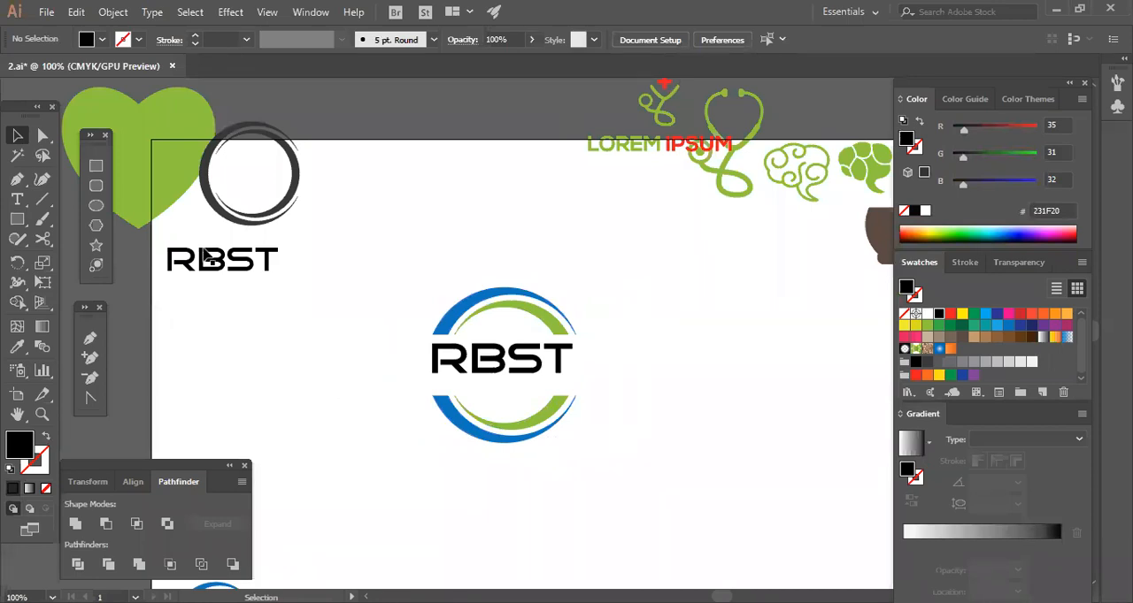
Add a LOREM IPSUM placeholder text left of the split ring and set its font to Nexa Bold.
click(17, 199)
click(332, 364)
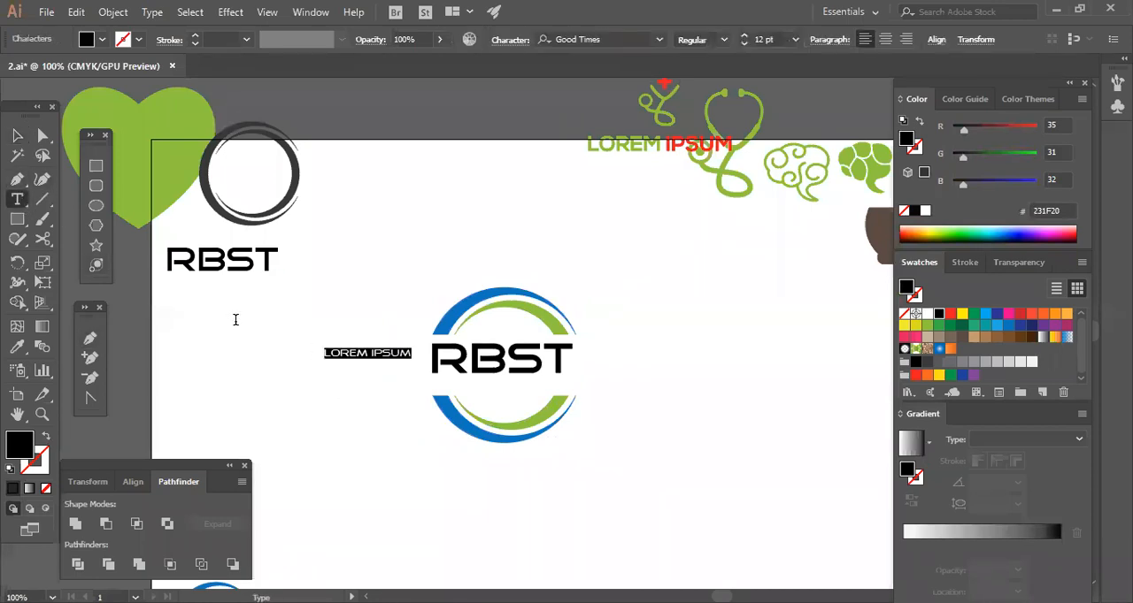
click(17, 135)
click(430, 252)
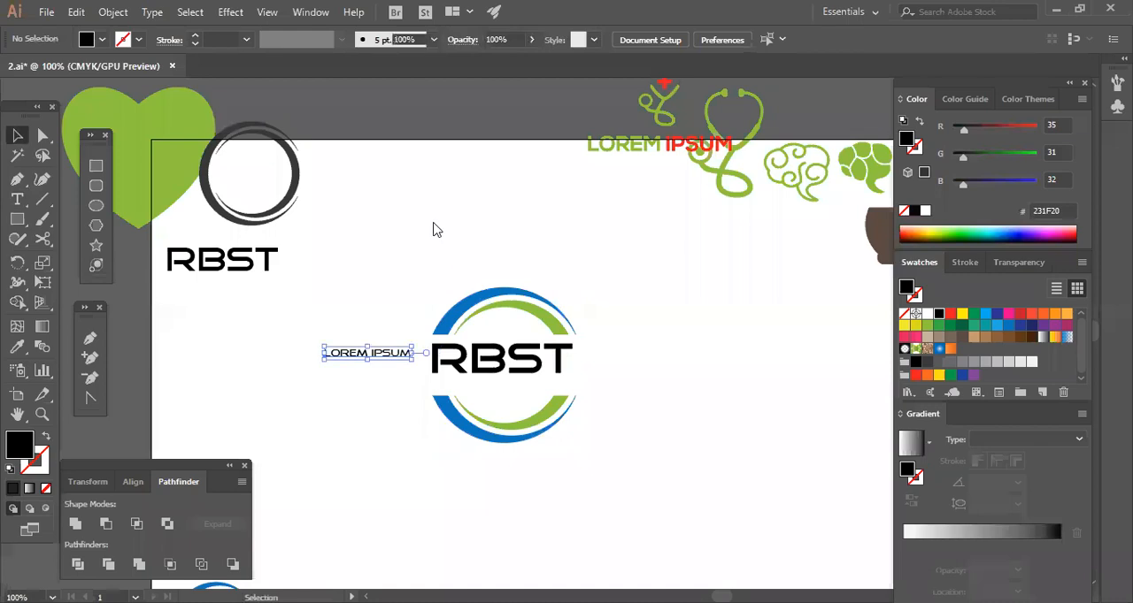
right_click(389, 355)
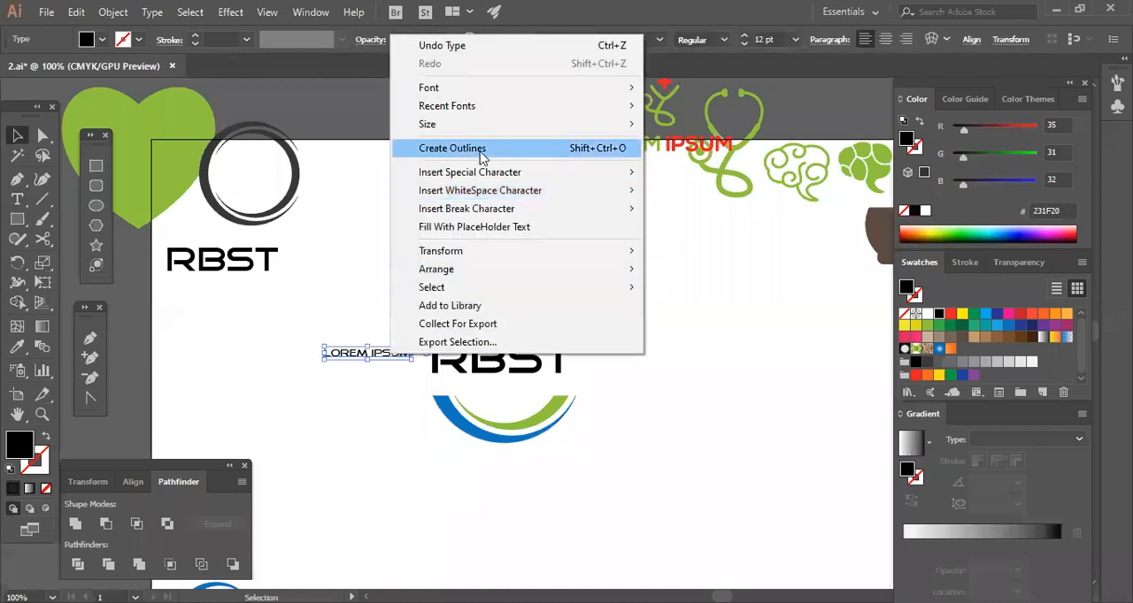
mouse_move(480, 114)
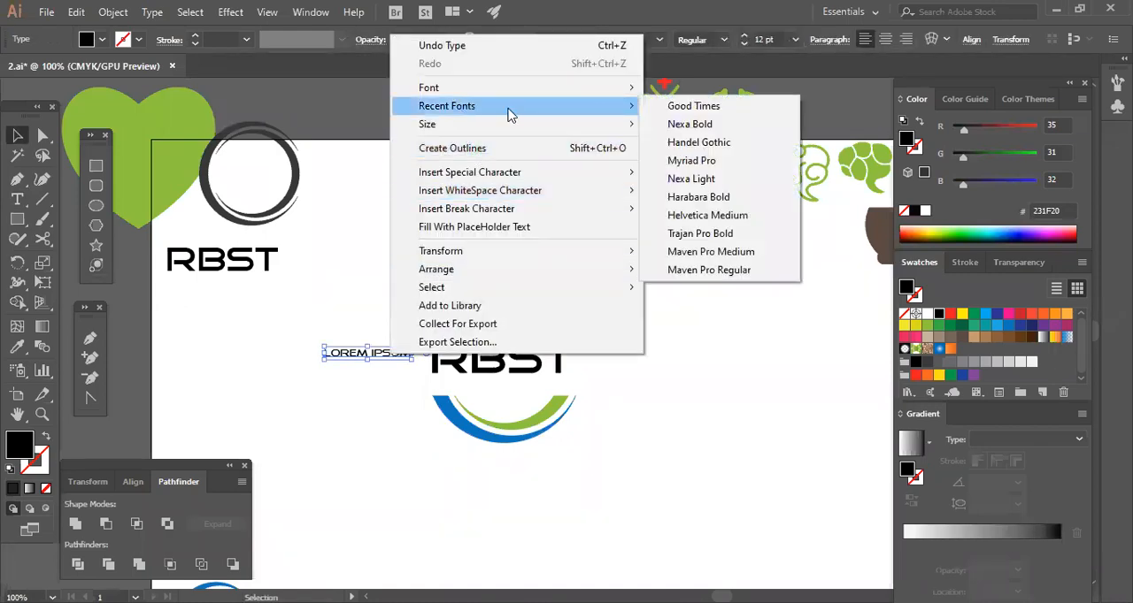
click(689, 124)
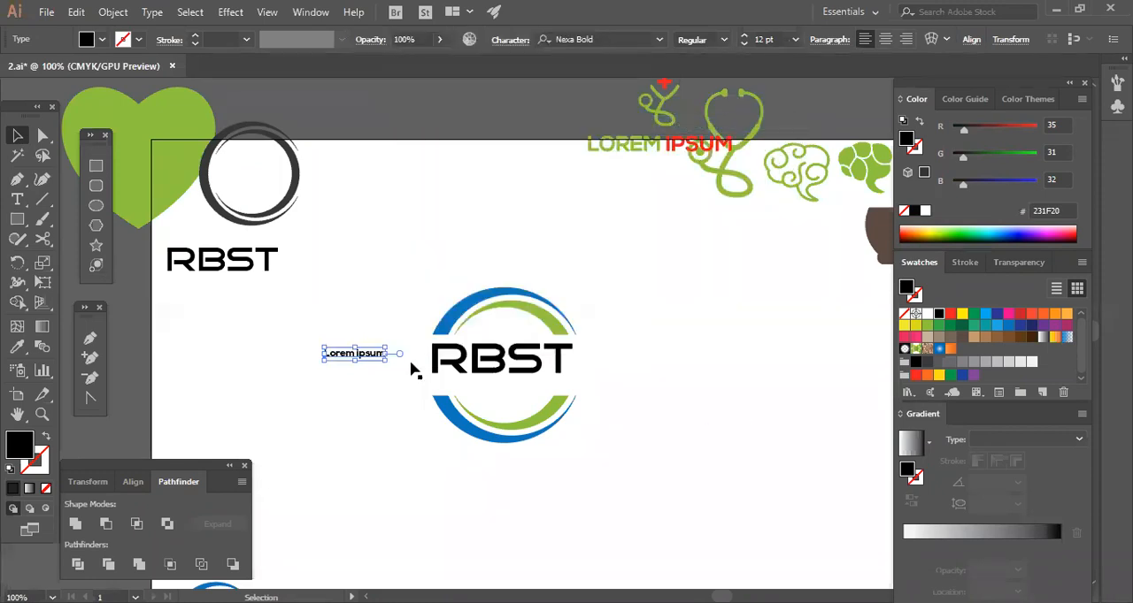
click(710, 433)
Change the case of the Lorem ipsum text beside the split ring to UPPERCASE.
click(354, 356)
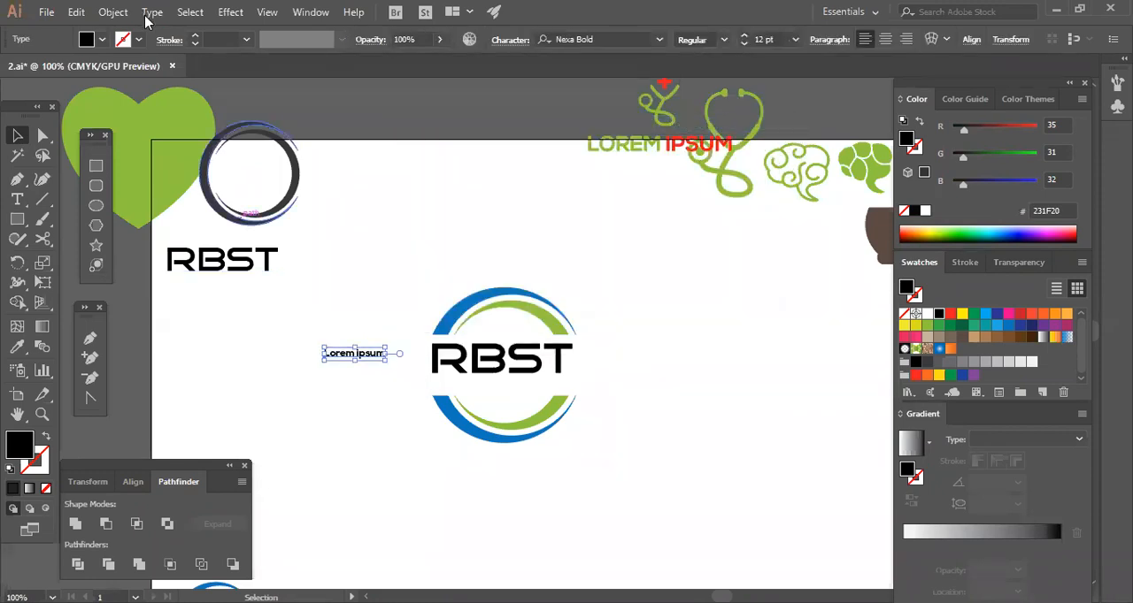
click(115, 13)
click(387, 363)
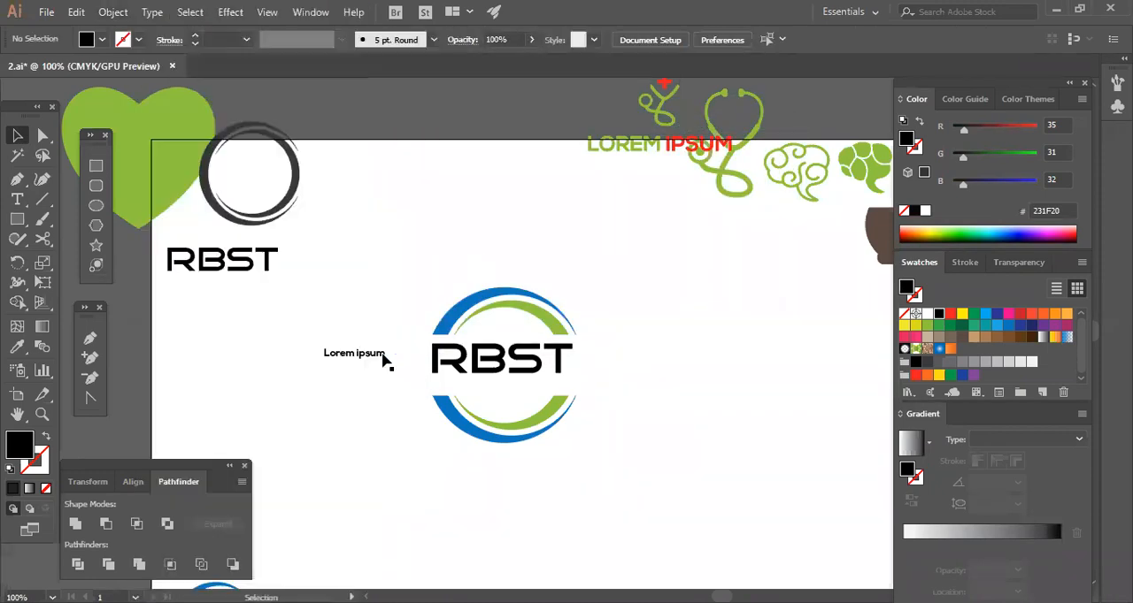
click(152, 12)
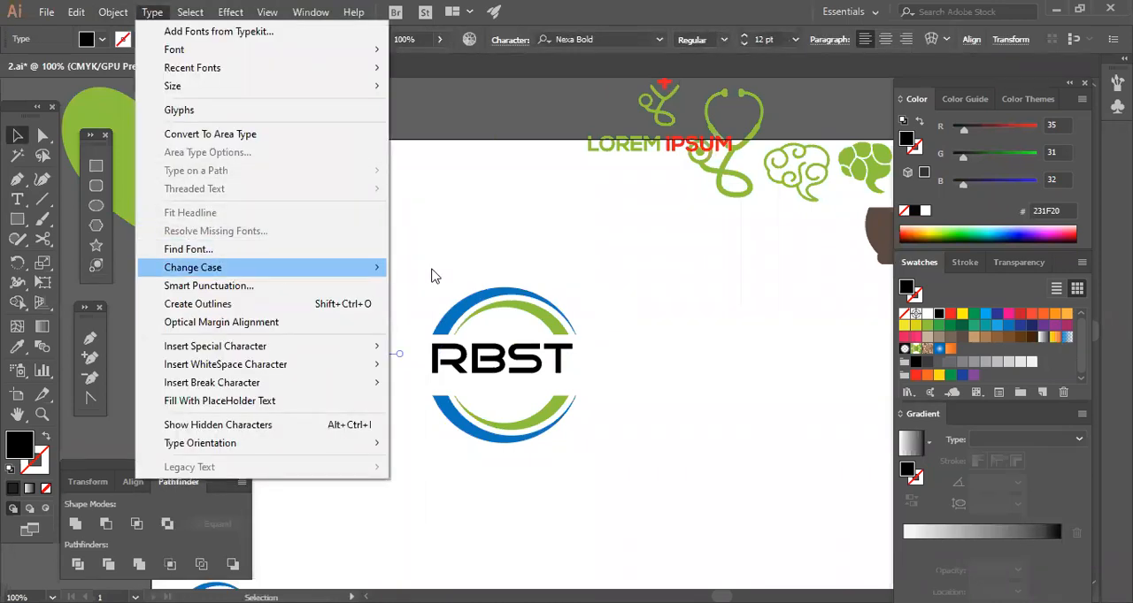
mouse_move(354, 268)
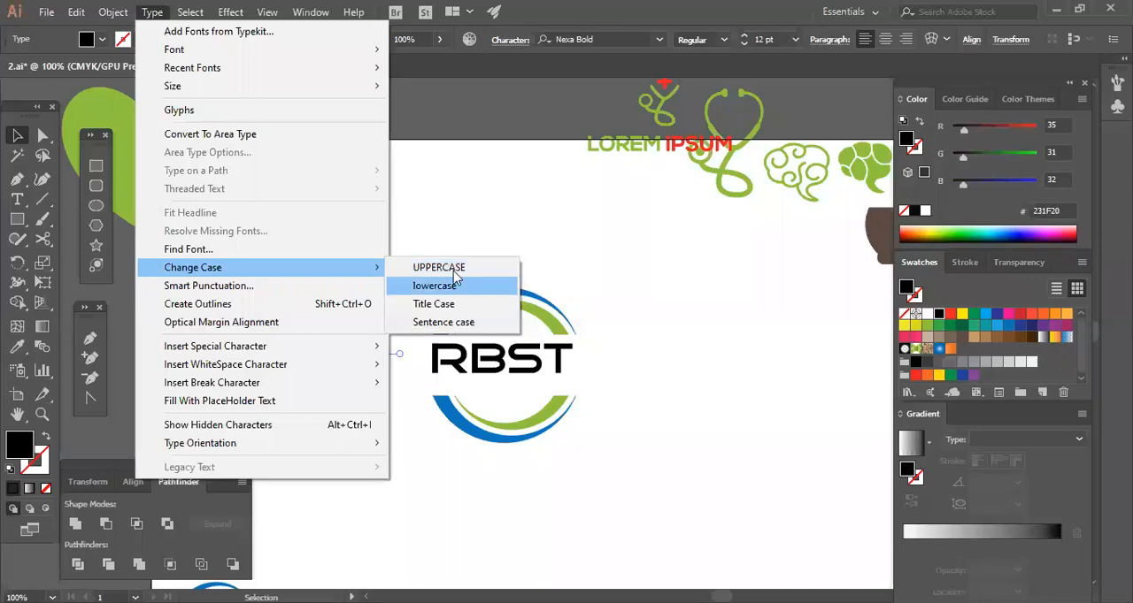
click(438, 267)
Set the tracking of the small LOREM IPSUM text to 25.
click(510, 39)
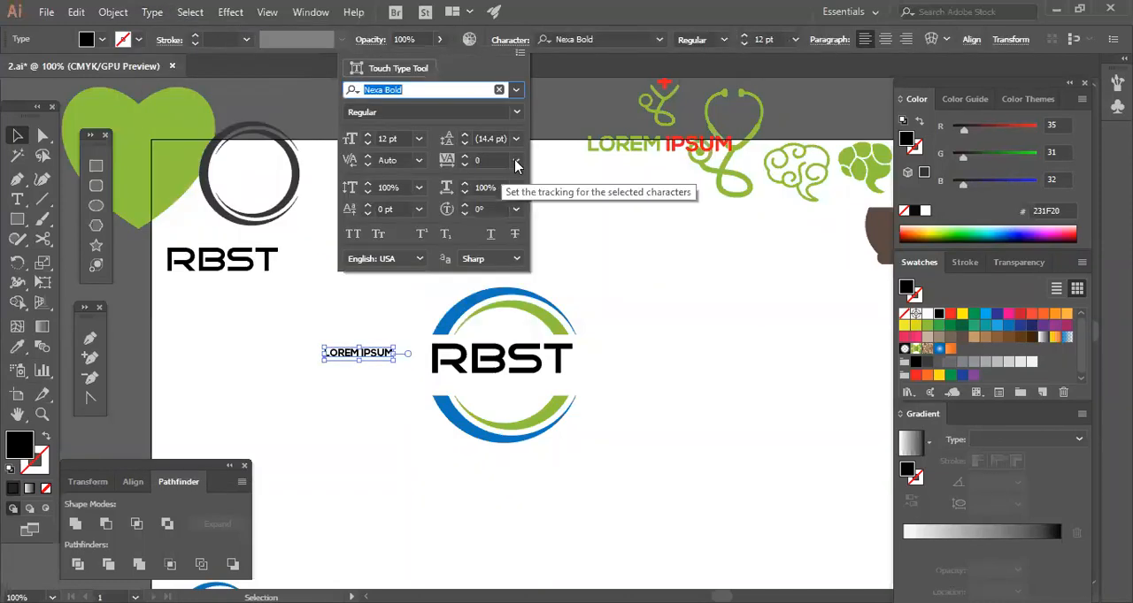
click(516, 161)
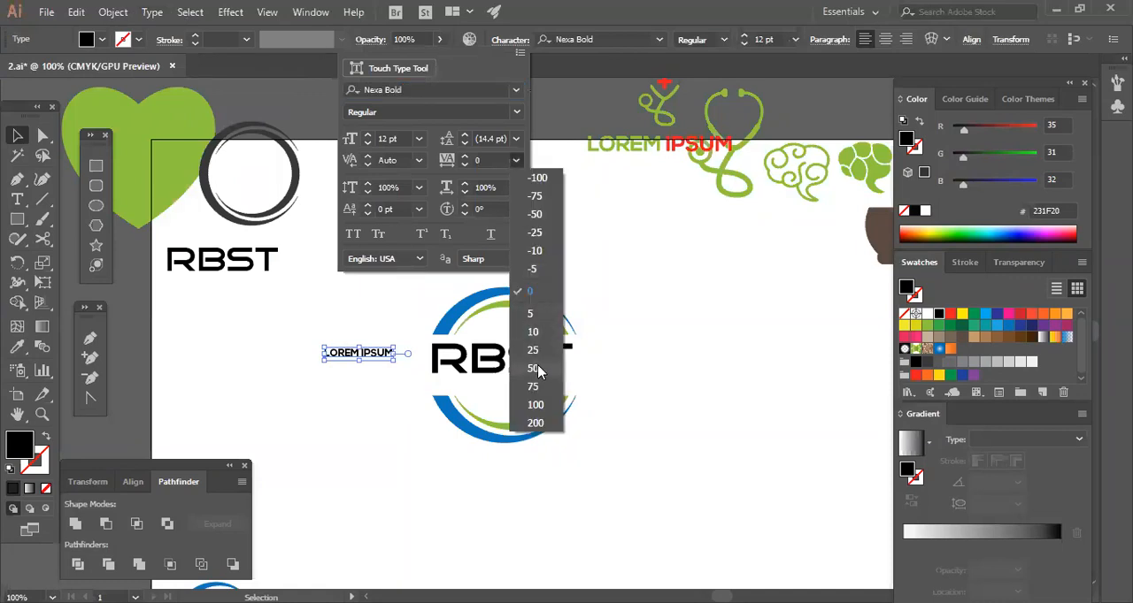
click(534, 350)
click(358, 367)
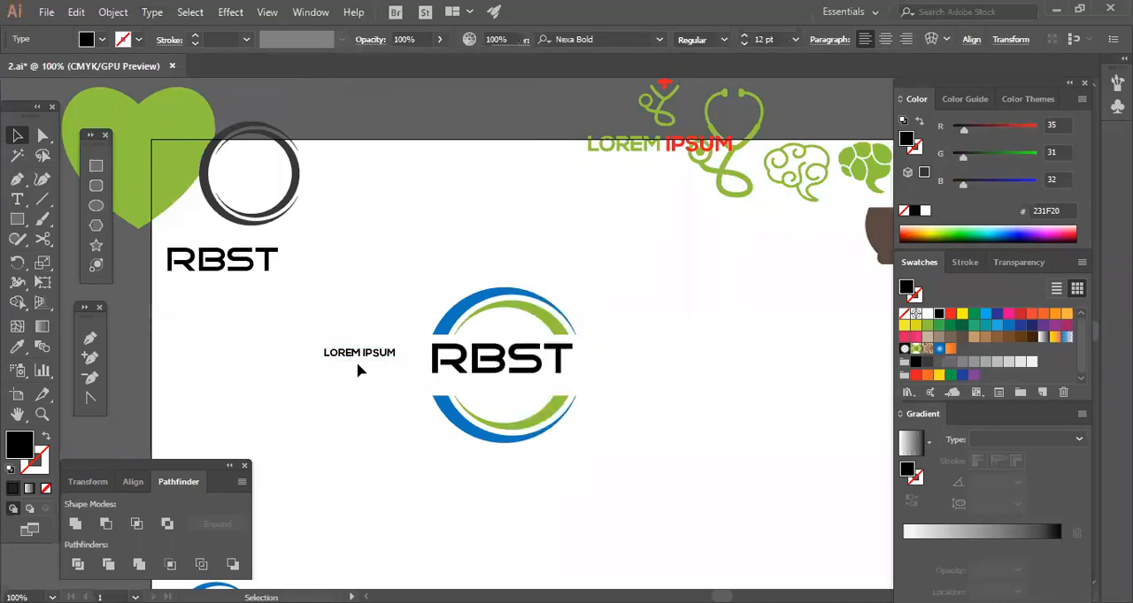
Set the LOREM IPSUM text's tracking to 200 and move it directly beneath the RBST lettering in the split ring.
click(358, 356)
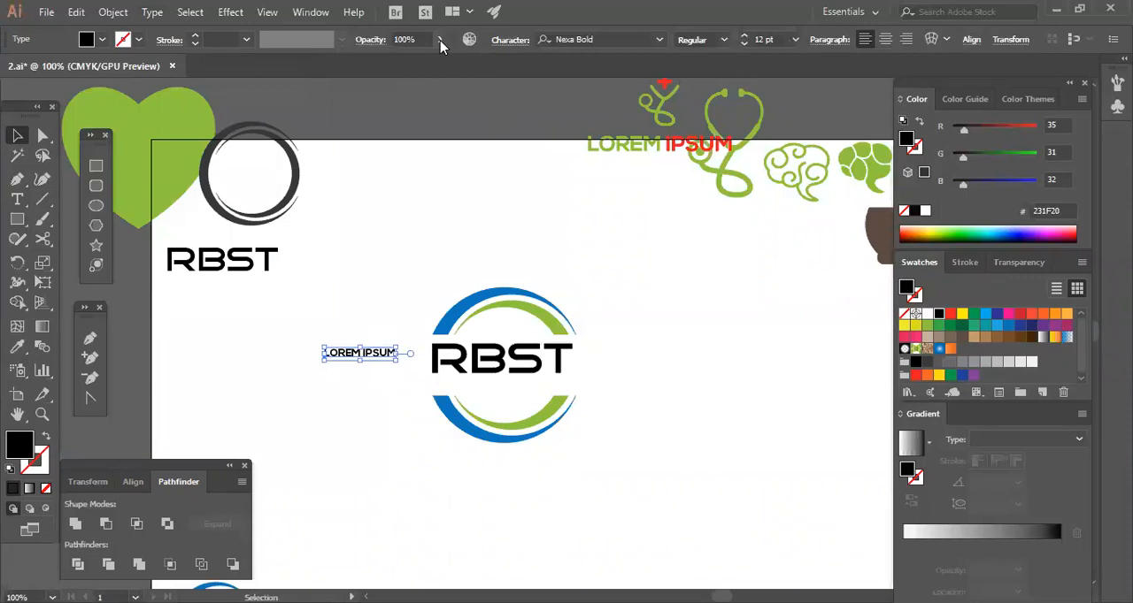
click(505, 42)
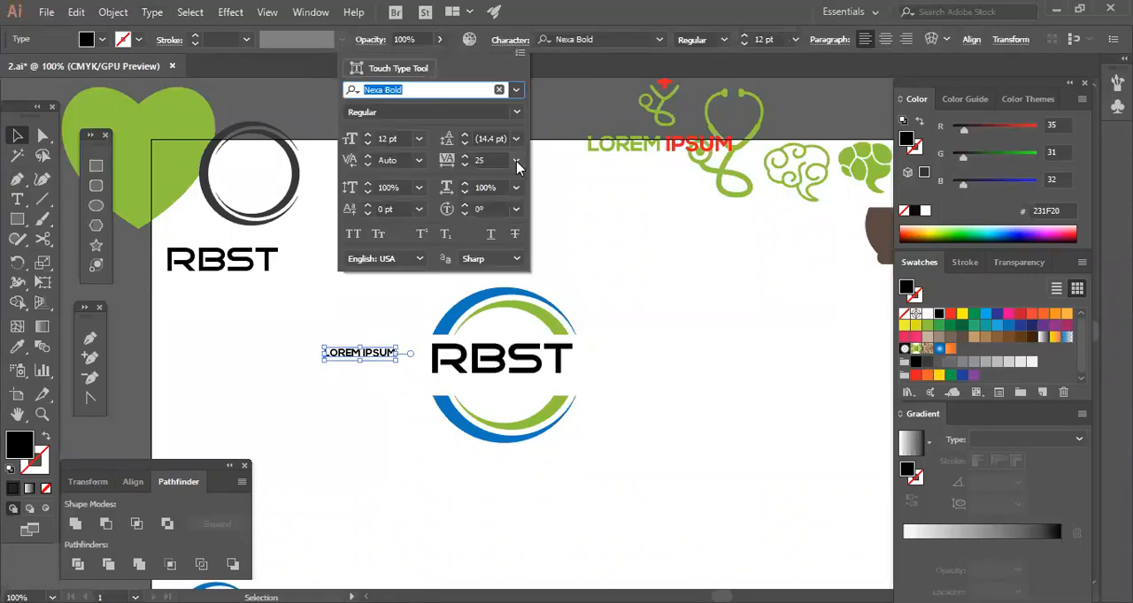
click(516, 160)
click(542, 428)
drag(391, 351, 517, 382)
click(638, 423)
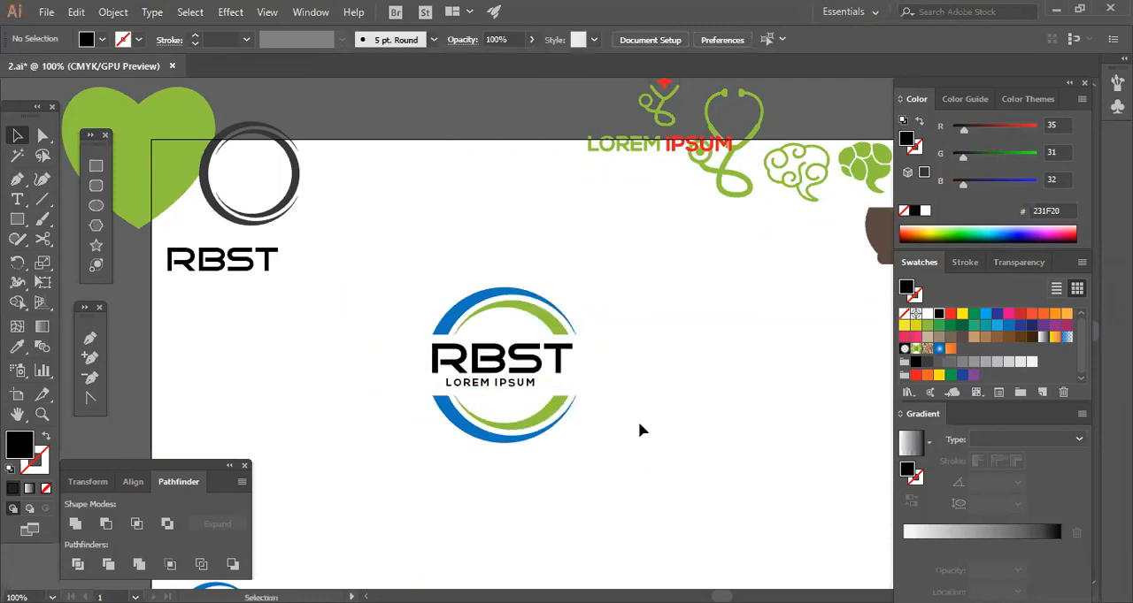
key(ctrl+plus)
key(ctrl+plus)
key(ctrl+plus)
drag(565, 459, 696, 351)
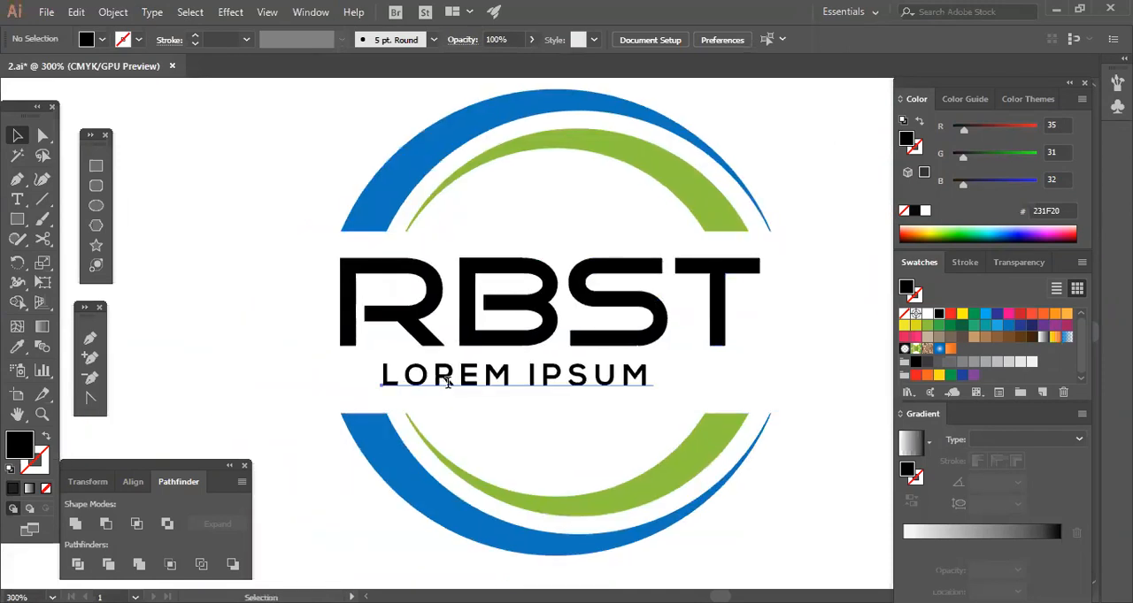
double_click(443, 383)
click(402, 381)
click(455, 383)
click(509, 383)
click(592, 384)
key(ctrl)
key(ctrl+z)
key(ctrl+z)
key(ctrl+z)
key(ctrl+z)
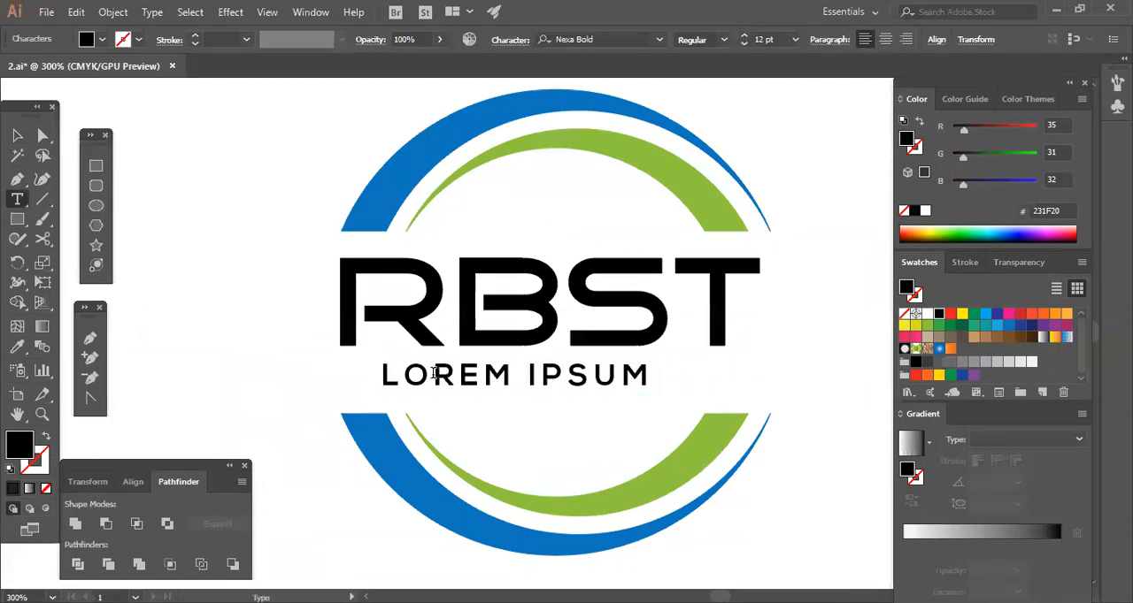
Insert spaces between all the letters of LOREM IPSUM and enlarge the text to 13.08 pt to match the RBST lettering's width.
click(400, 381)
click(441, 381)
click(483, 380)
click(524, 380)
click(580, 383)
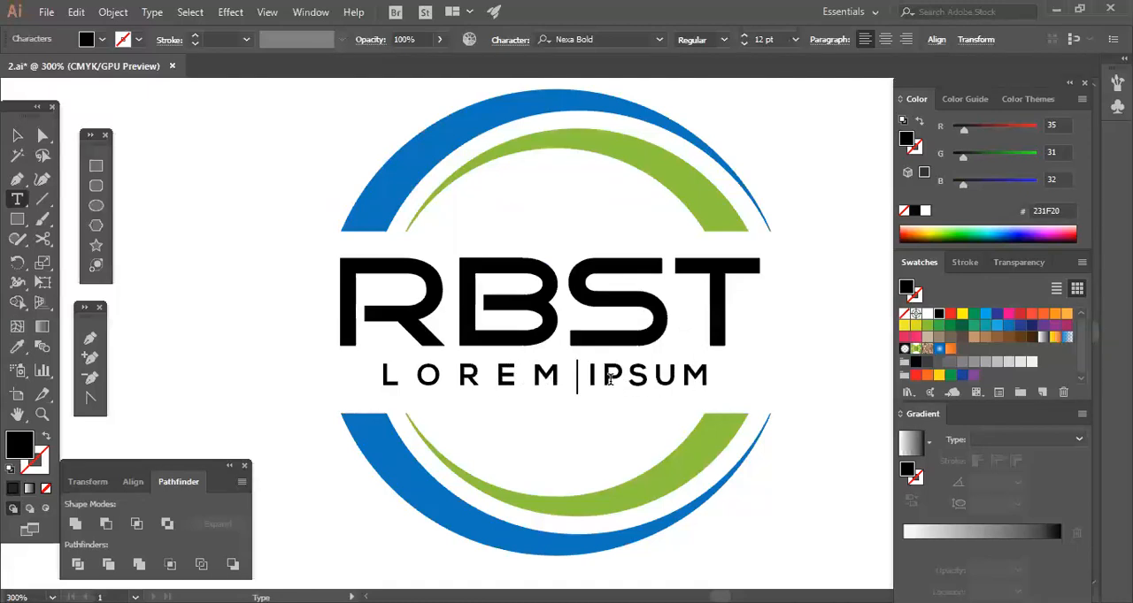
click(603, 383)
click(639, 382)
click(678, 383)
click(717, 382)
key(Escape)
drag(757, 379, 754, 414)
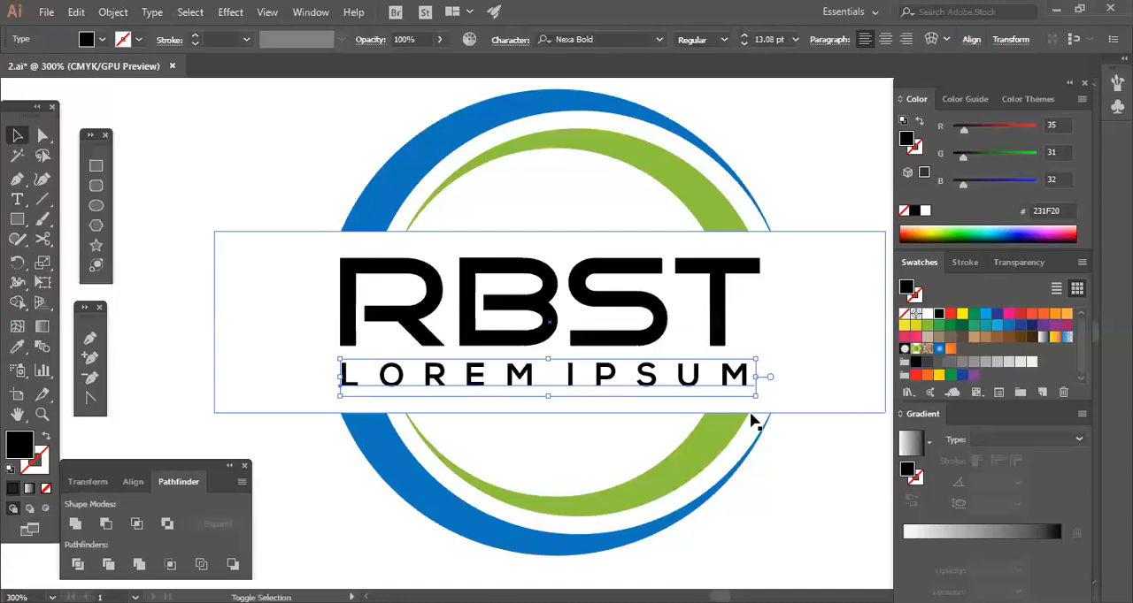
click(812, 478)
Select the whole split-ring RBST logo with its tagline and scale it down proportionally to about one sixth of its size.
drag(236, 165, 711, 520)
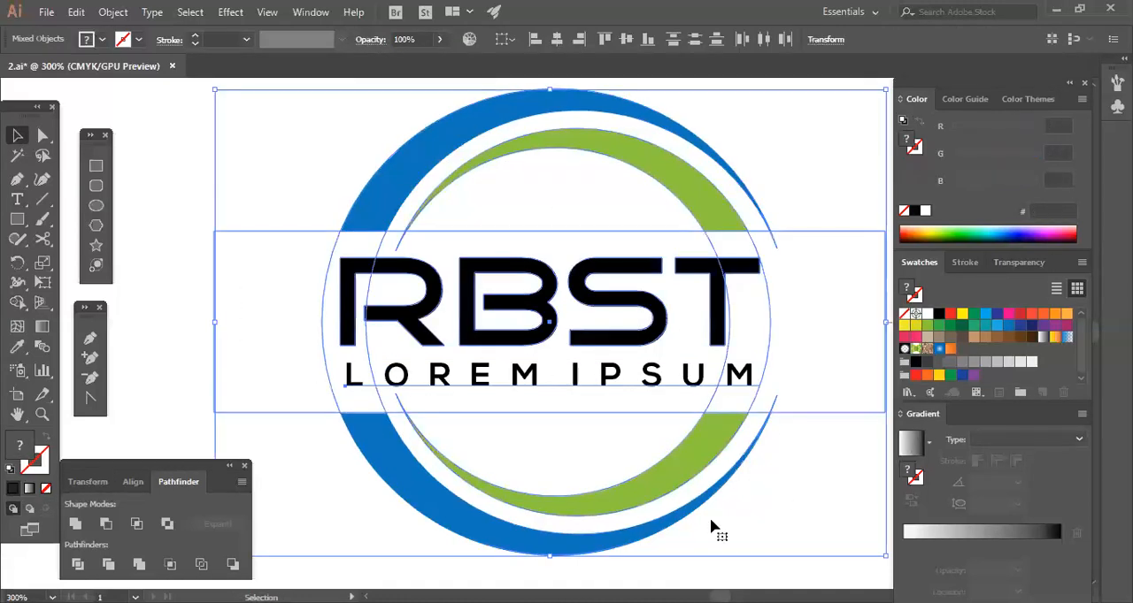
drag(550, 556, 550, 364)
click(566, 310)
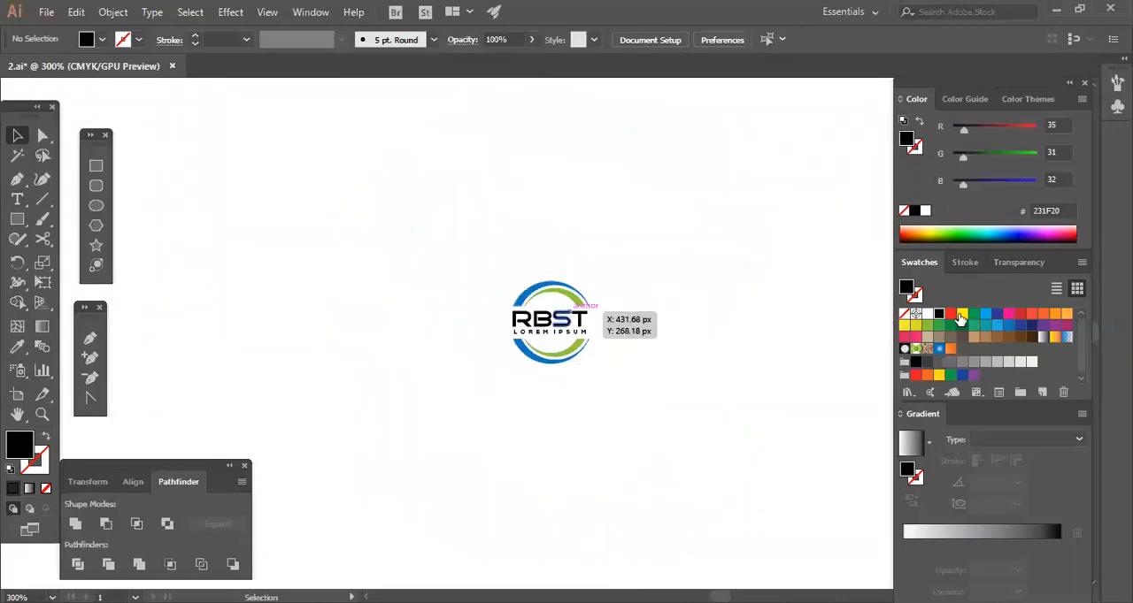
Fill the small split-ring logo's RBST lettering with blue (1B75BC) and its LOREM IPSUM tagline with green (8DC63F).
click(559, 315)
click(1008, 325)
click(705, 459)
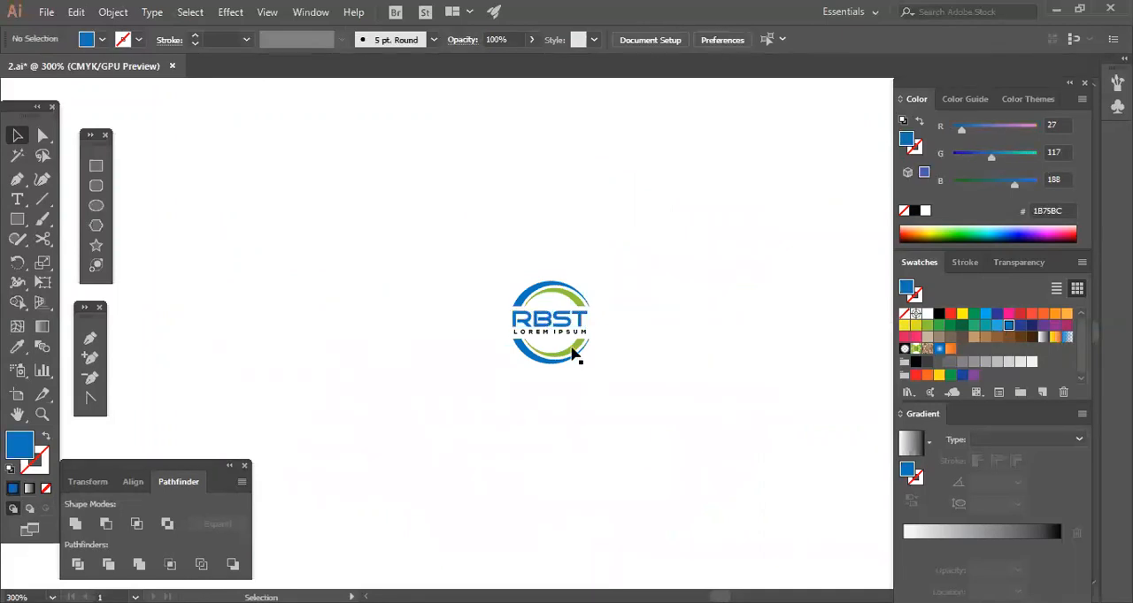
click(927, 327)
click(614, 467)
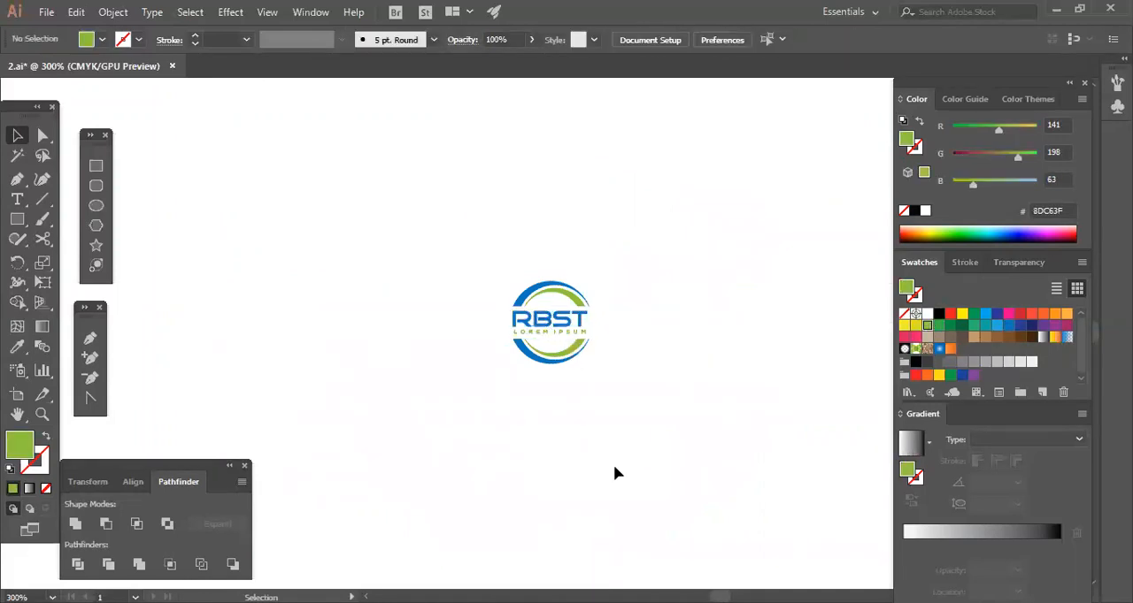
Select the whole split-ring RBST logo with its tagline and scale it up proportionally to about five times its size.
key(ctrl+minus)
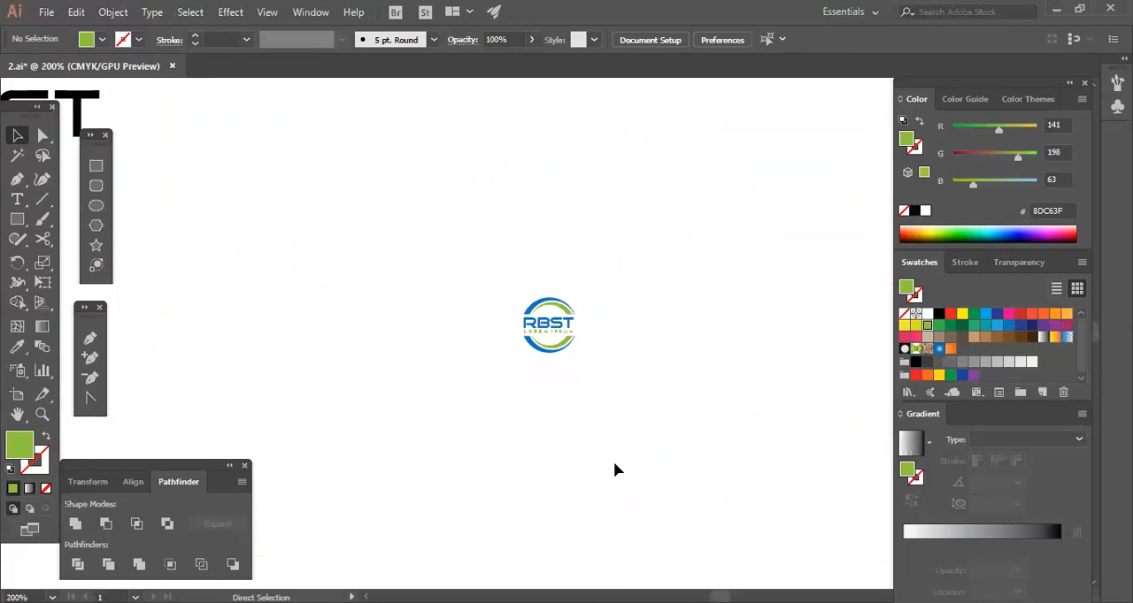
drag(495, 449, 623, 303)
drag(587, 354, 754, 528)
click(754, 522)
click(719, 368)
click(796, 469)
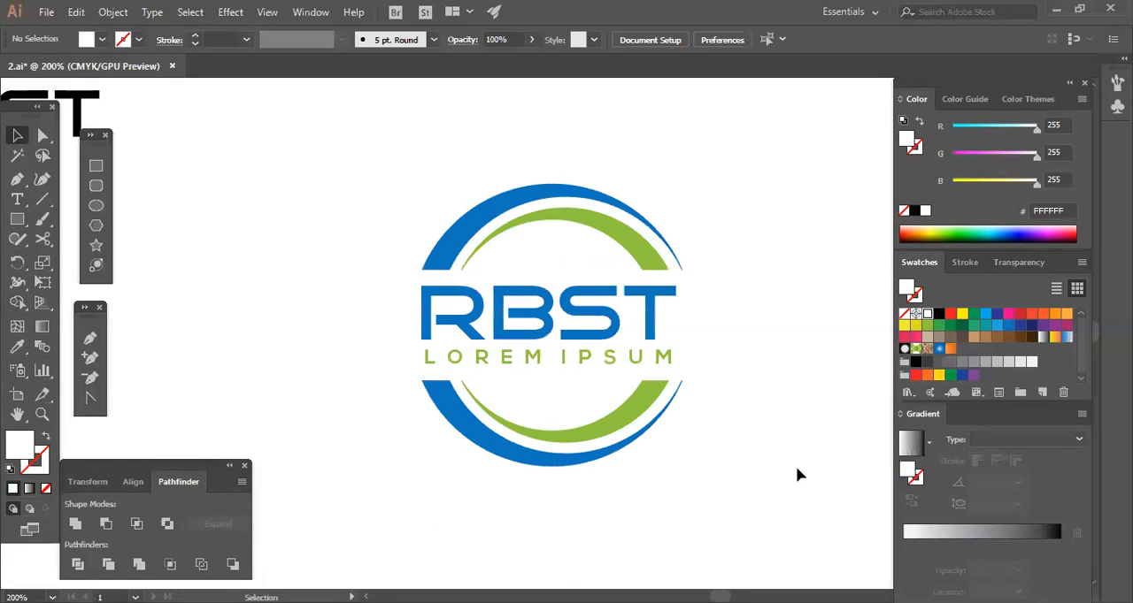
click(647, 309)
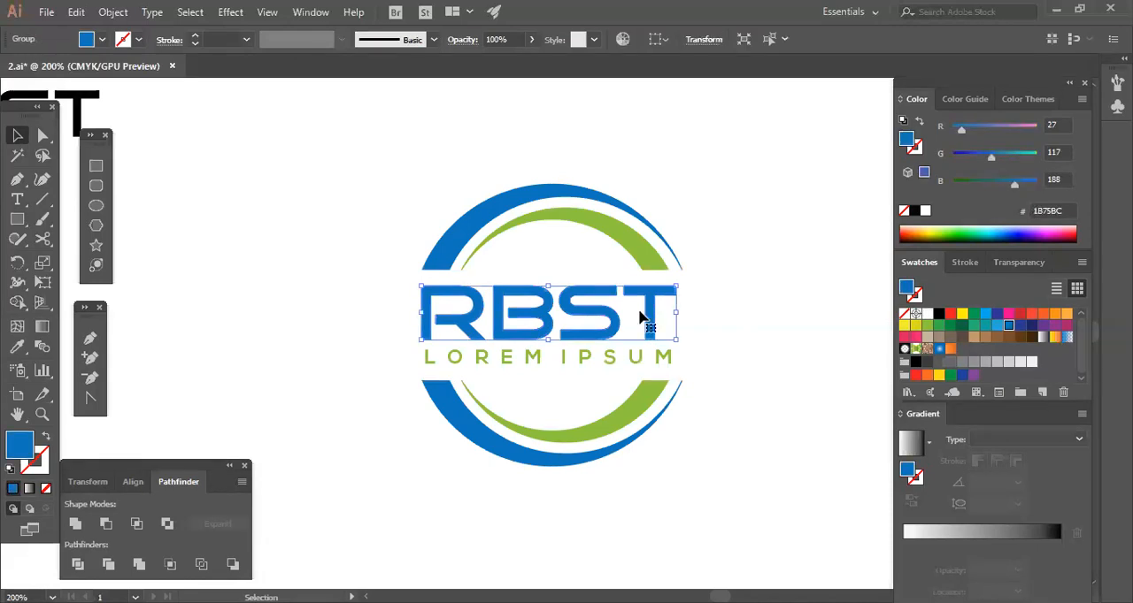
click(590, 339)
shift+click(589, 339)
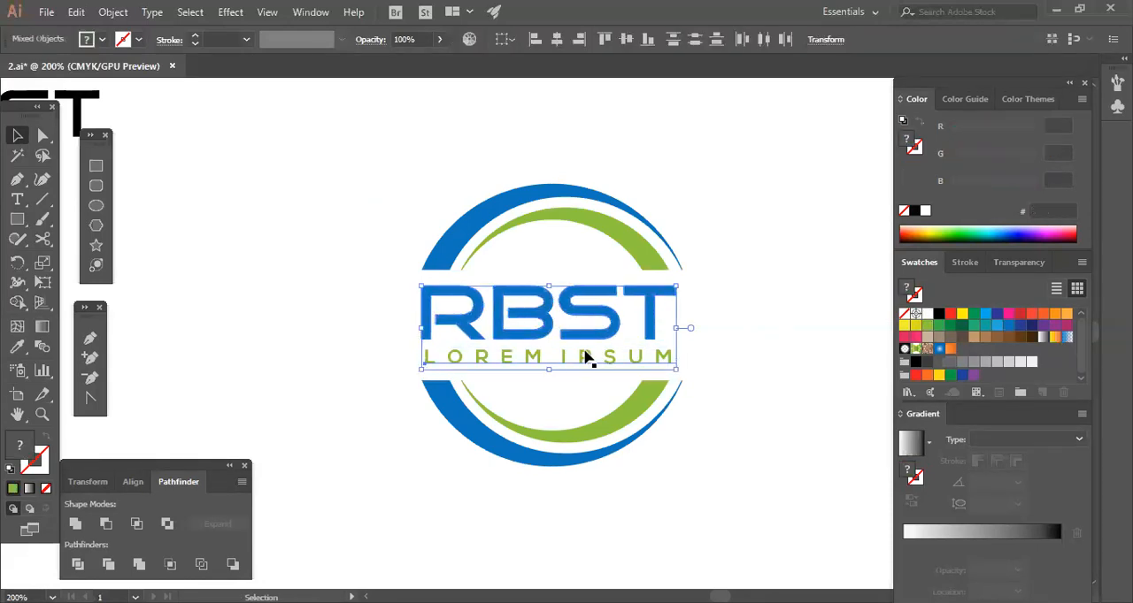
click(679, 476)
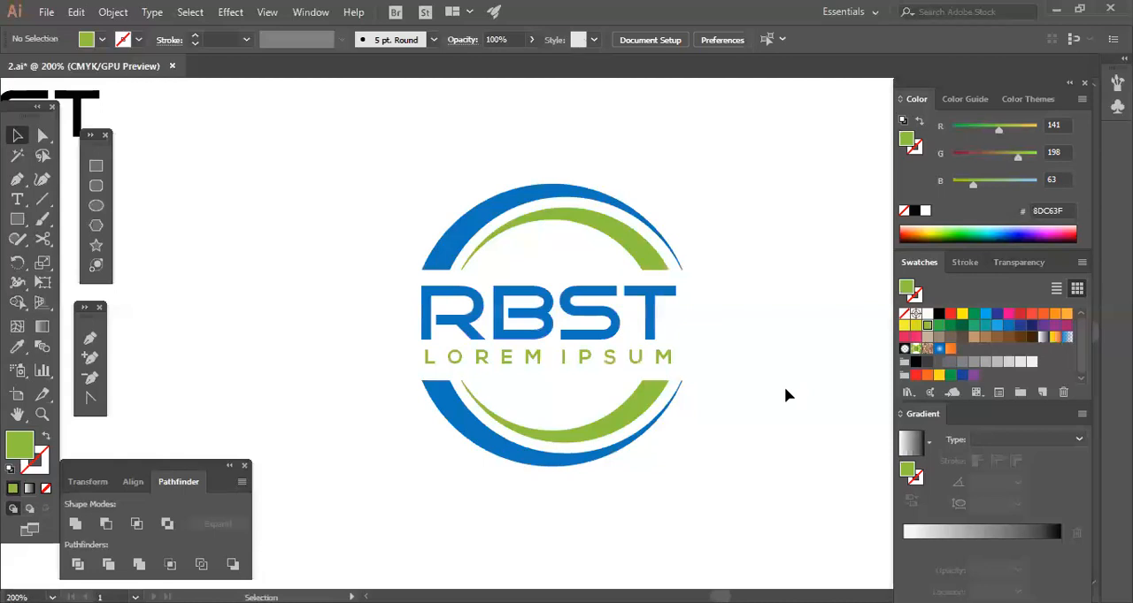
click(674, 369)
click(739, 437)
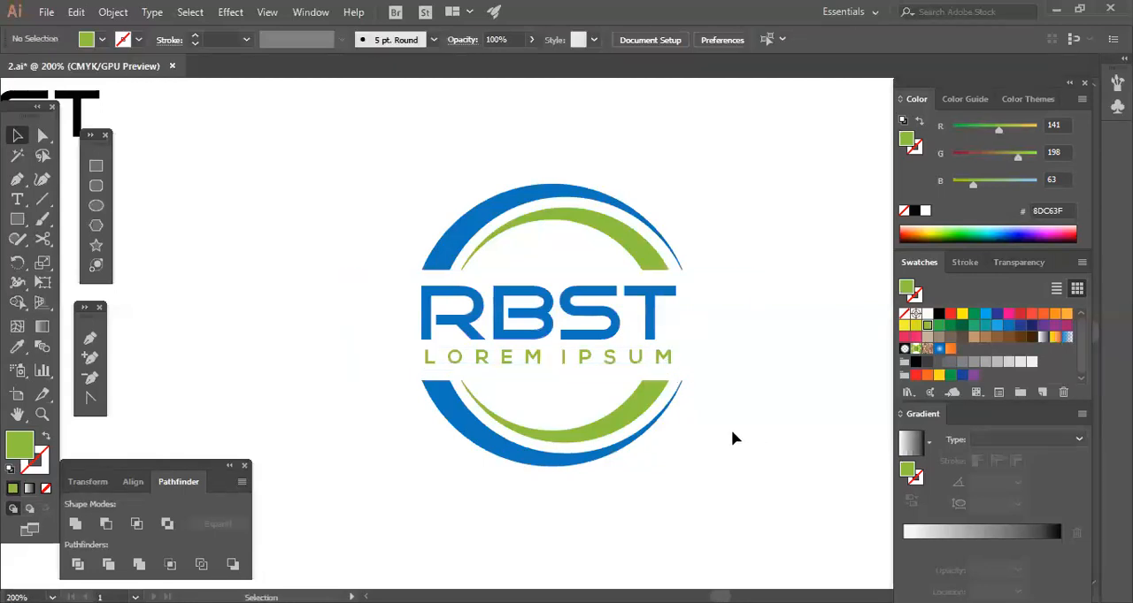
double_click(458, 360)
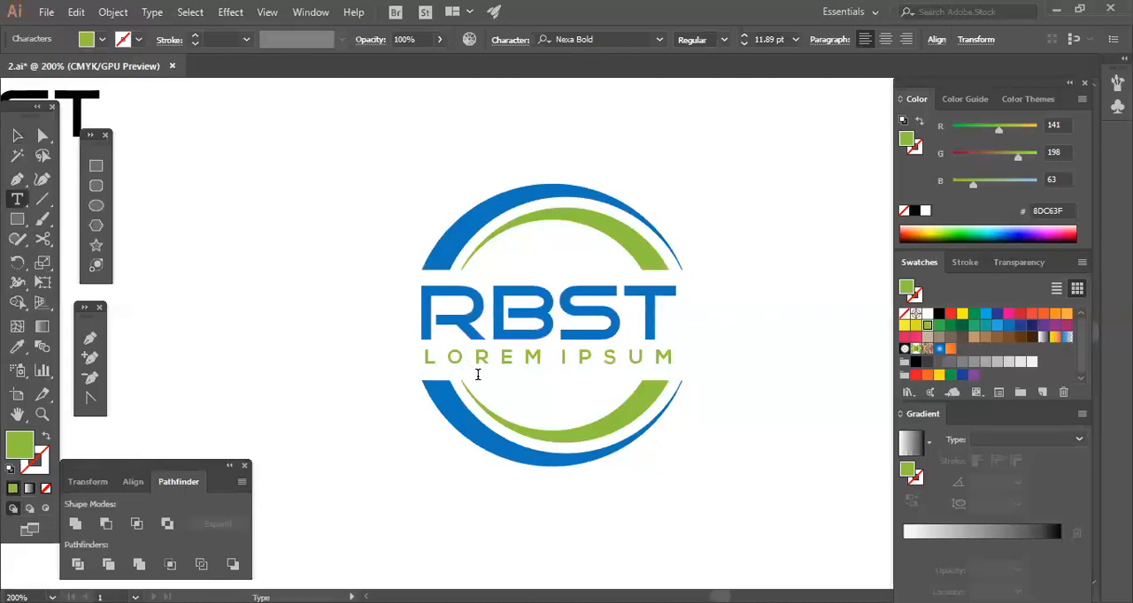
click(17, 135)
Place a new black Lorem ipsum point text in 12 pt Nexa Bold on the empty area beside the logo.
click(17, 199)
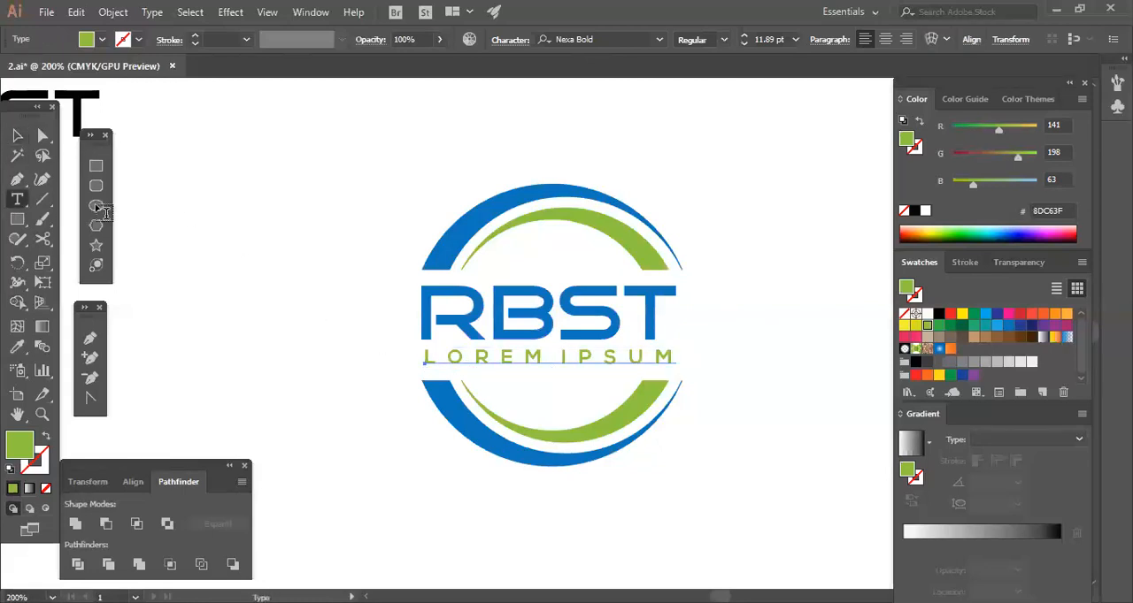
click(169, 207)
click(17, 135)
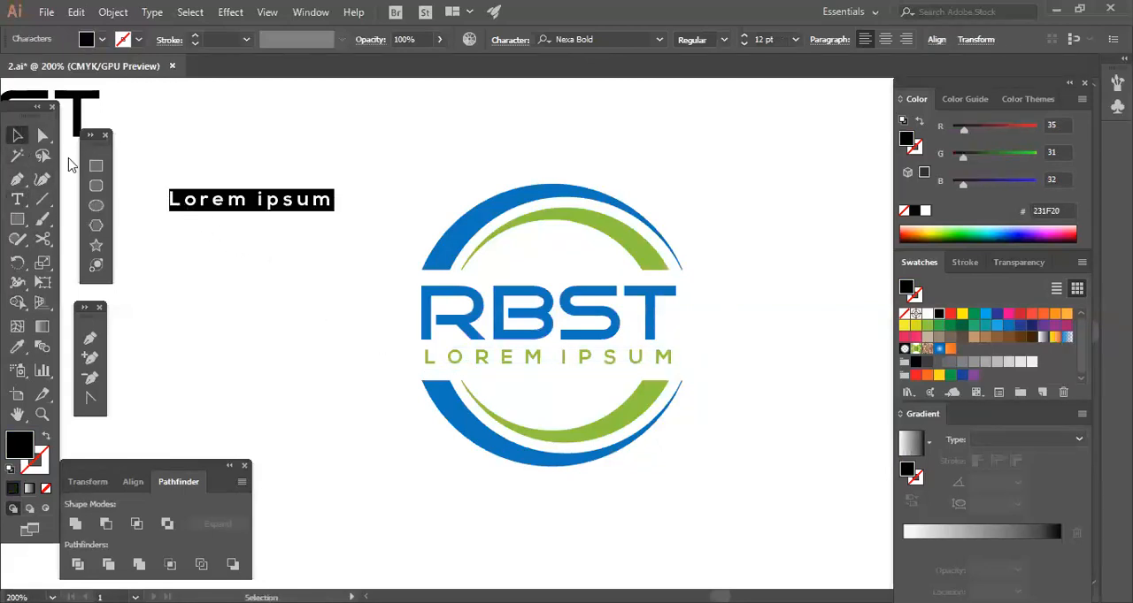
click(288, 203)
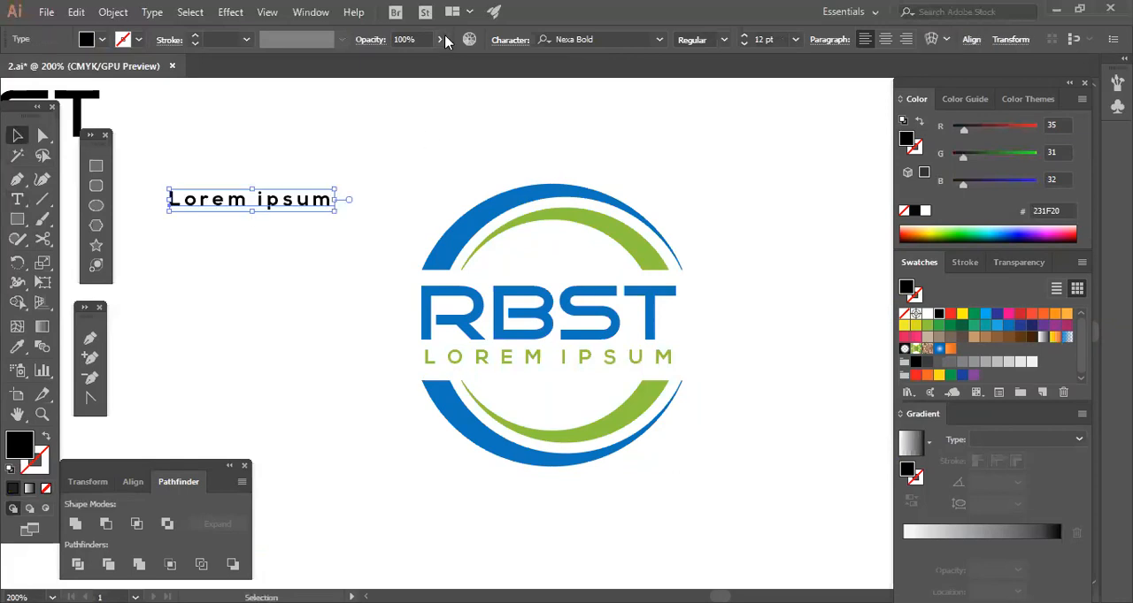
Change the case of the new Lorem ipsum text to uppercase.
right_click(316, 203)
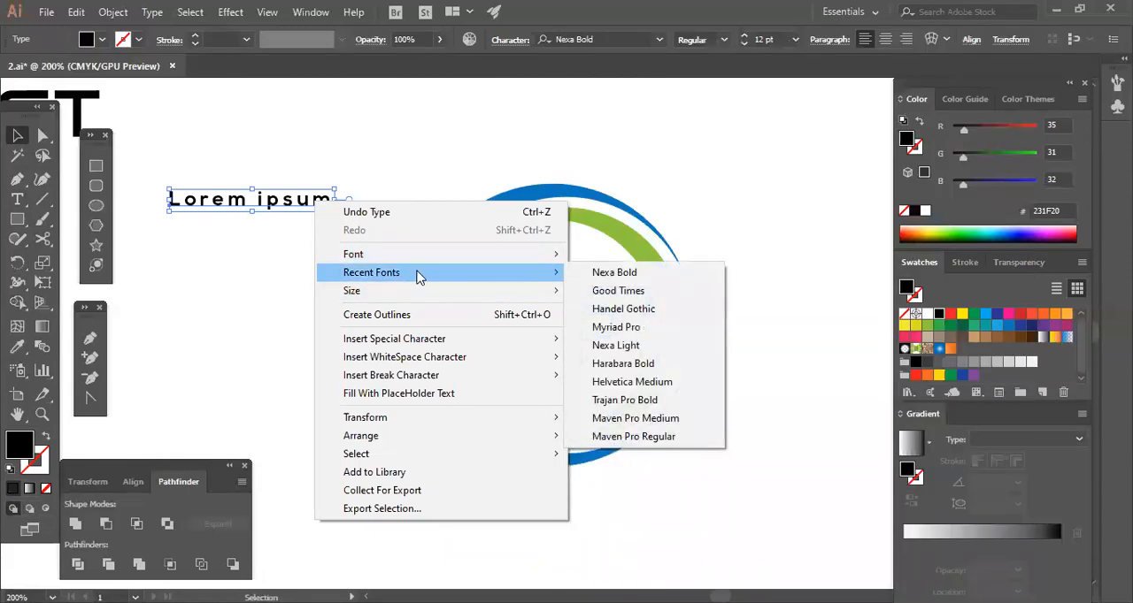
click(273, 193)
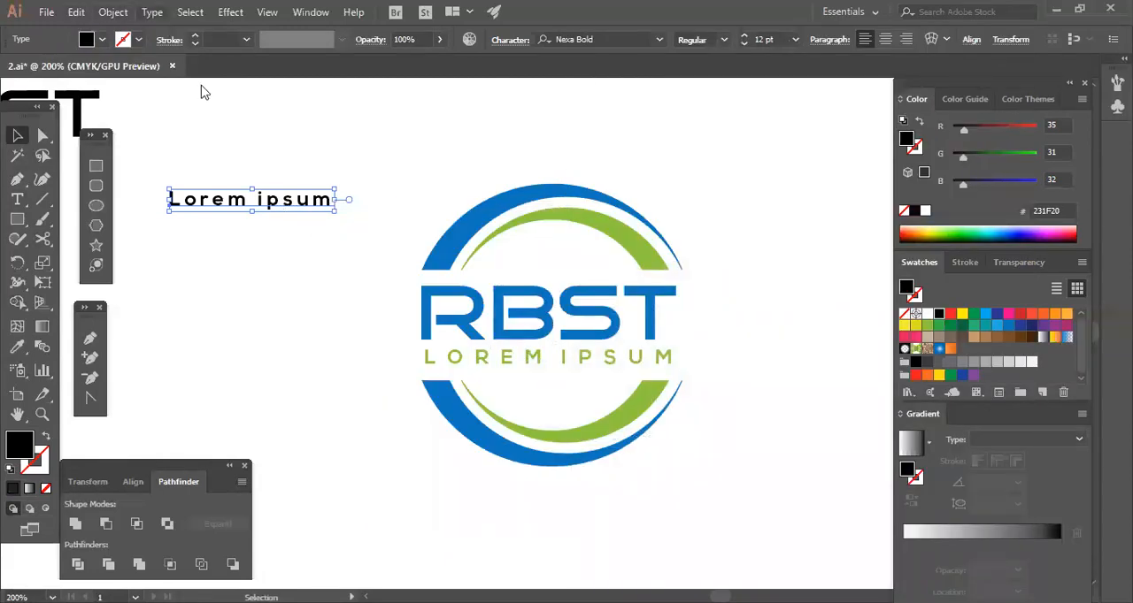
click(152, 11)
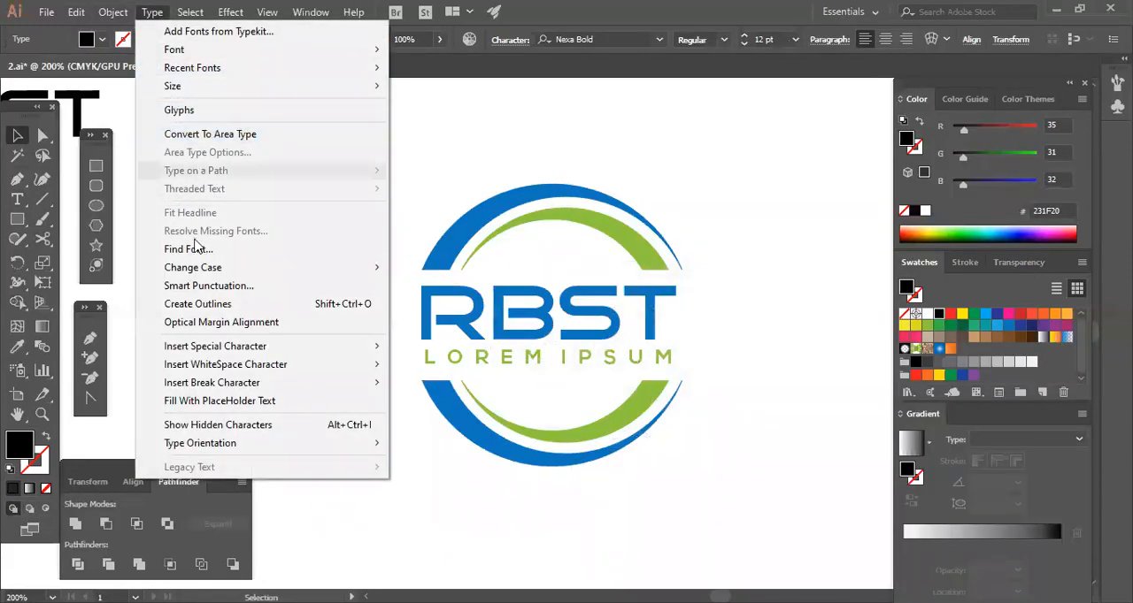
mouse_move(200, 268)
click(446, 269)
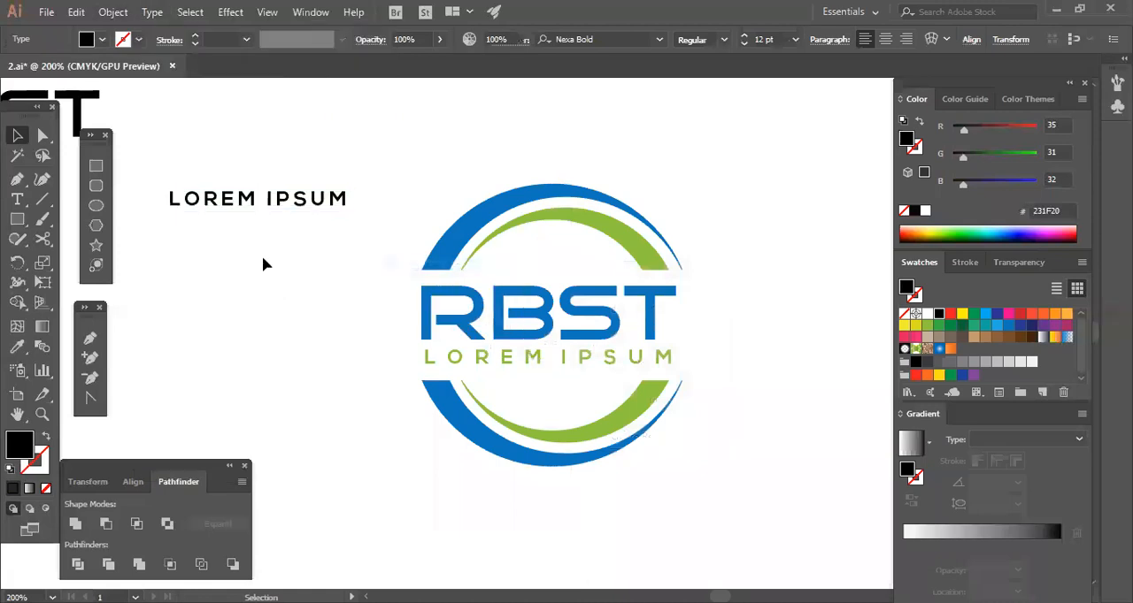
click(400, 217)
Raise the new LOREM IPSUM text's tracking to 207, move it down beside the ring and enlarge it to 24.65 pt.
click(341, 204)
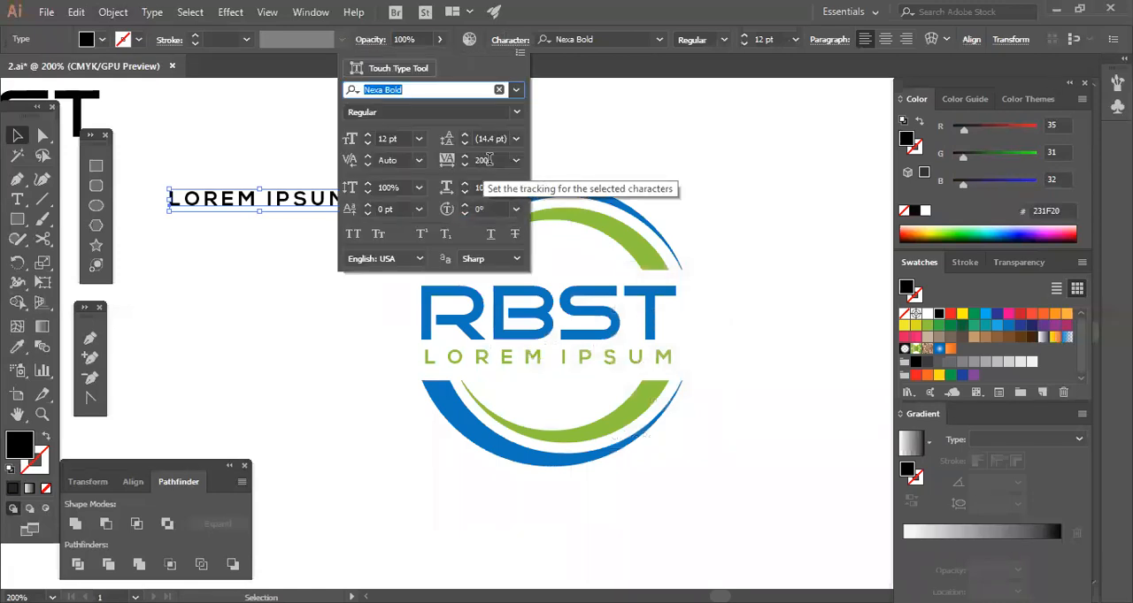
scroll(500, 156, up, 7)
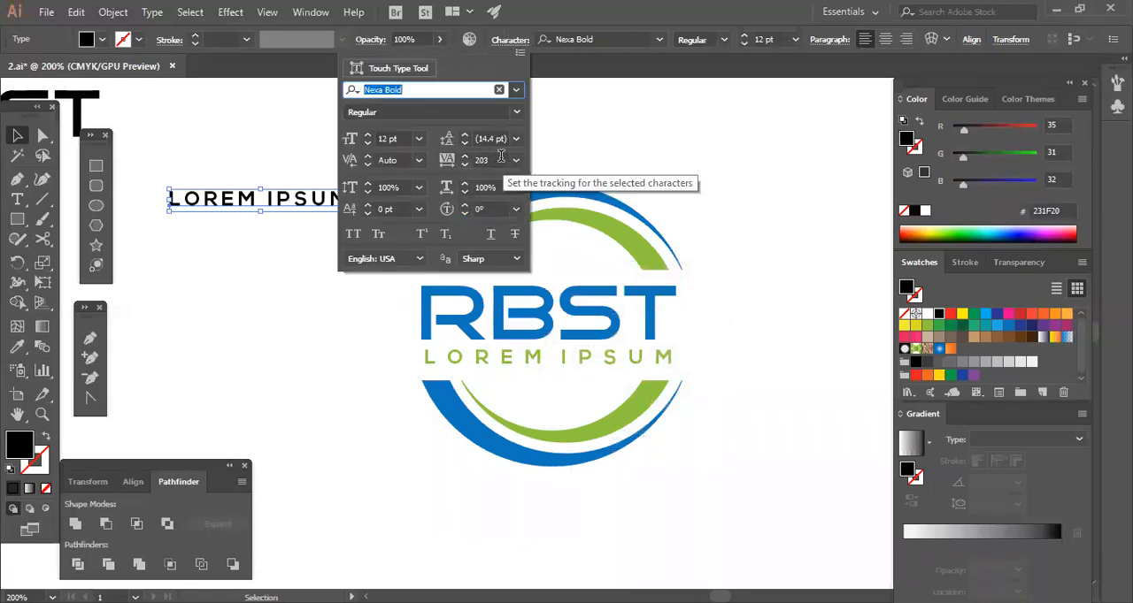
drag(310, 202, 361, 377)
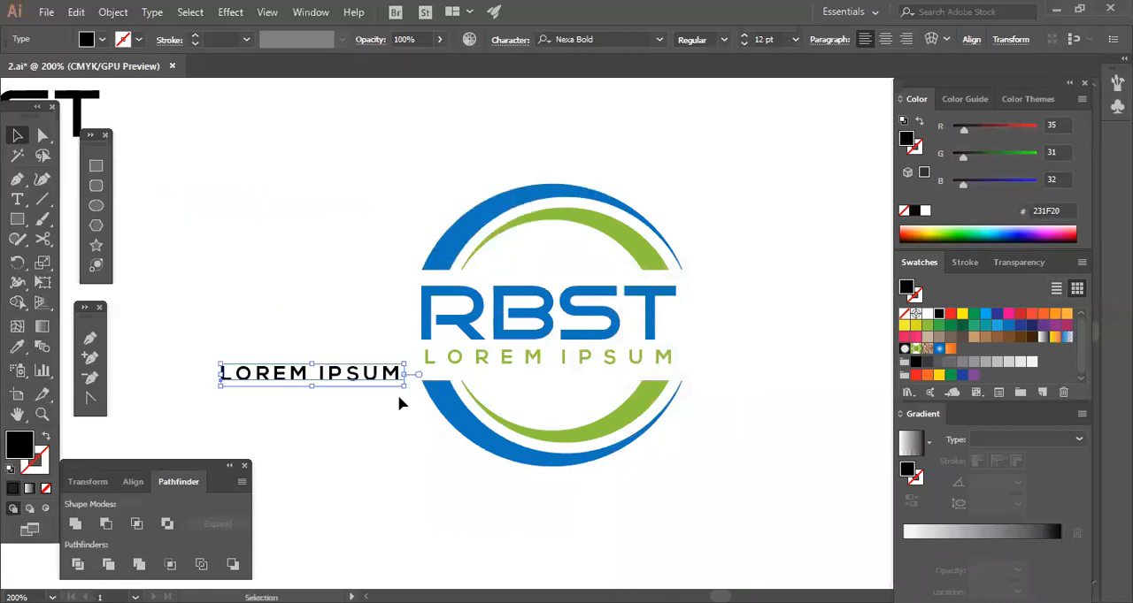
drag(418, 403, 430, 455)
click(425, 455)
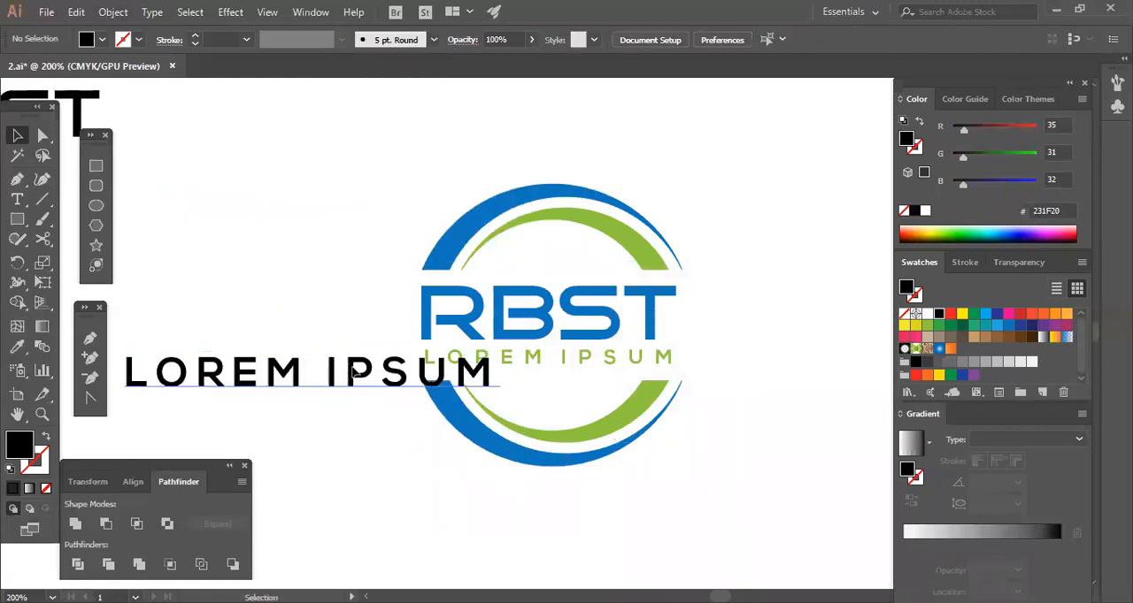
Shift the enlarged LOREM IPSUM text slightly and raise its tracking to 262.
click(354, 381)
drag(319, 317, 369, 396)
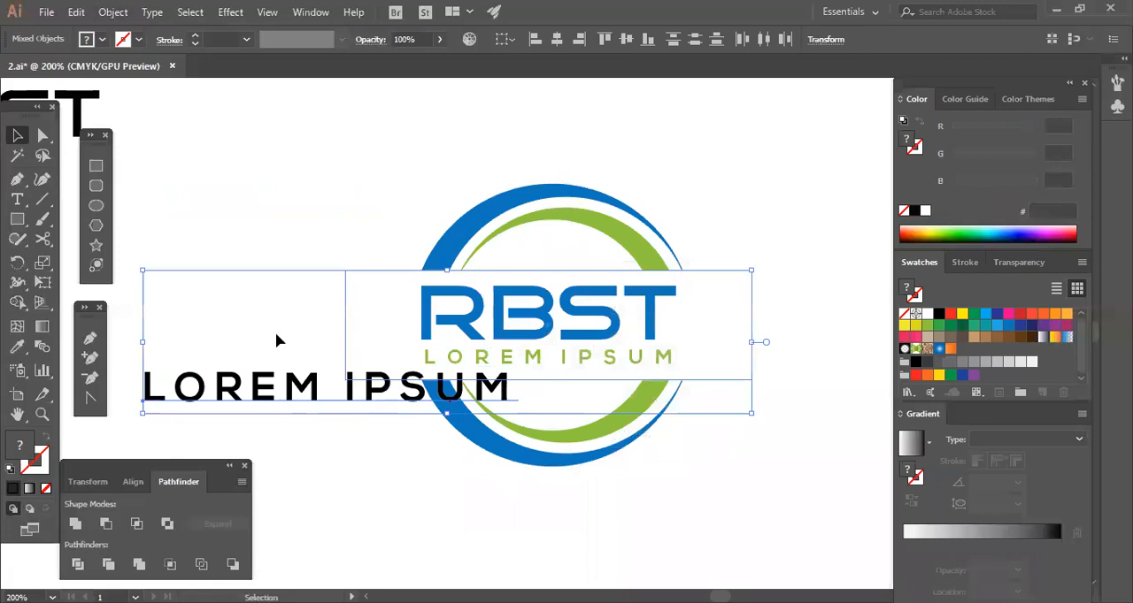
drag(275, 331, 322, 416)
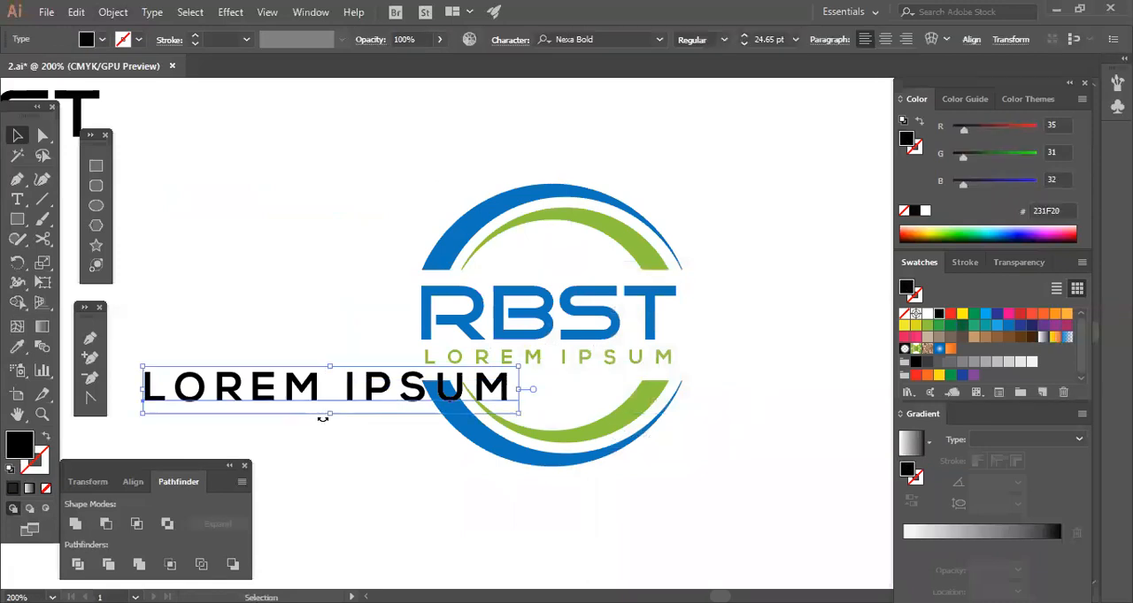
click(507, 41)
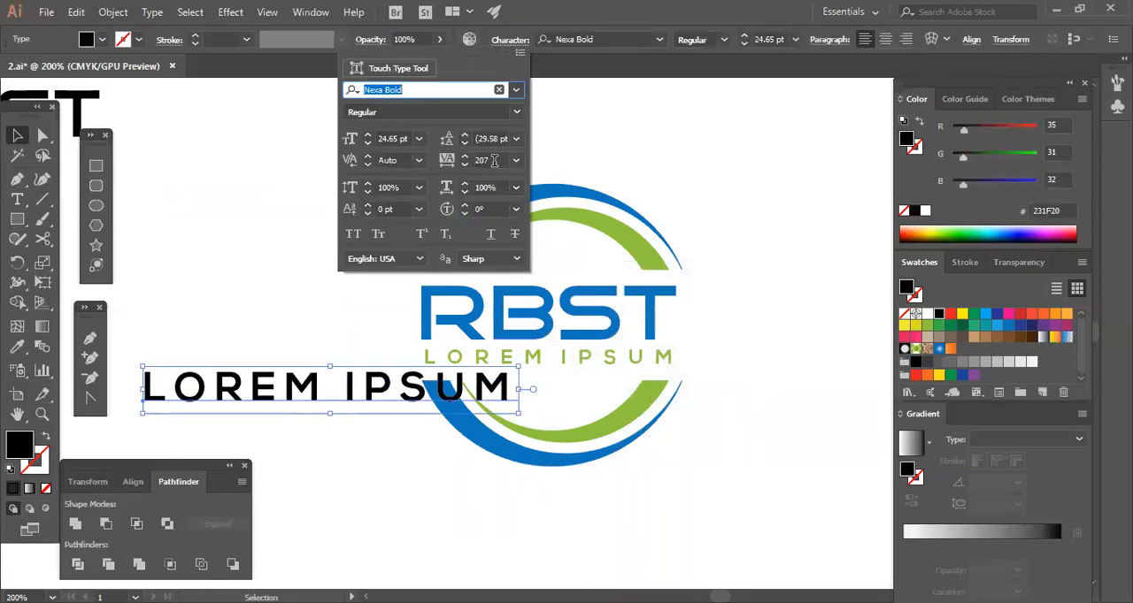
scroll(494, 160, up, 18)
scroll(493, 161, up, 12)
scroll(493, 160, up, 20)
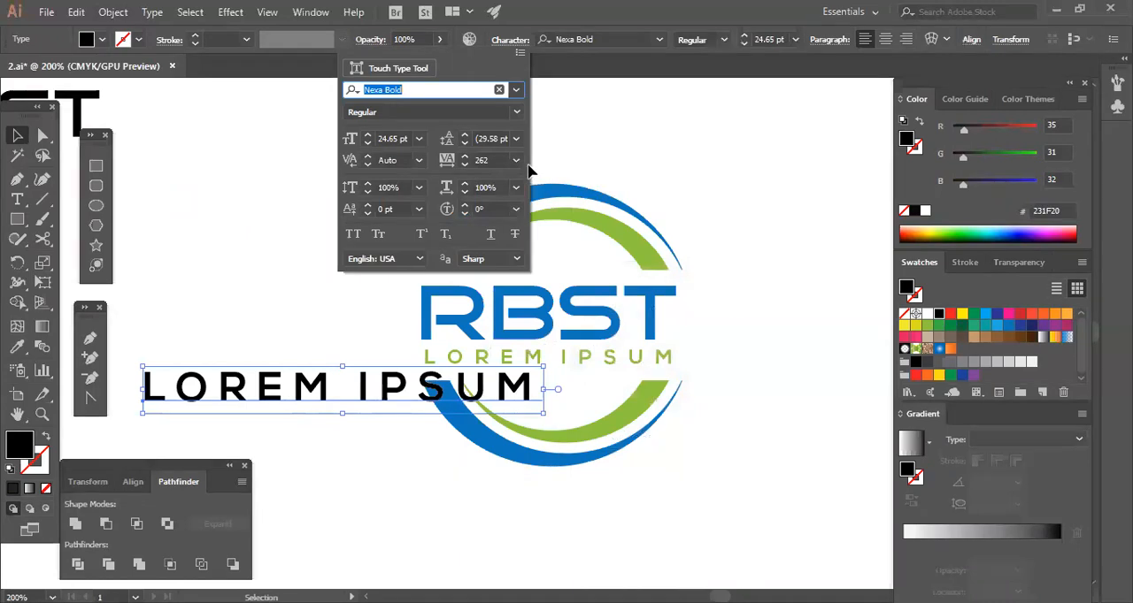
Set the black LOREM IPSUM text's tracking to 0 and move it to the empty area above and beside the logo.
click(515, 160)
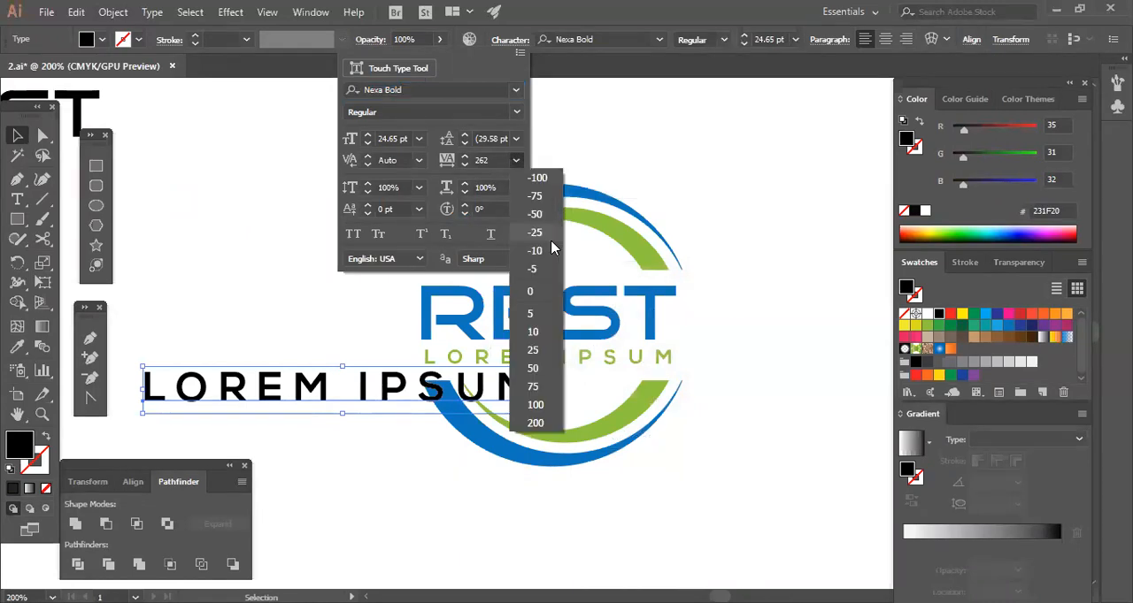
click(530, 291)
drag(328, 384, 285, 201)
click(291, 276)
click(203, 221)
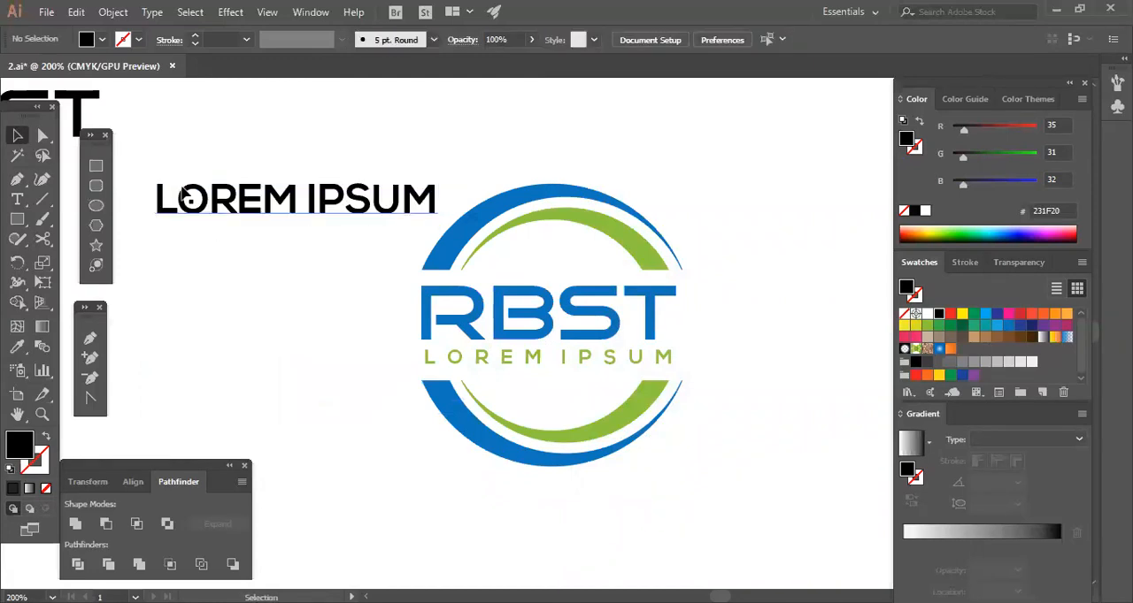
Insert a single space between the letters of each word in the black LOREM IPSUM text.
double_click(177, 209)
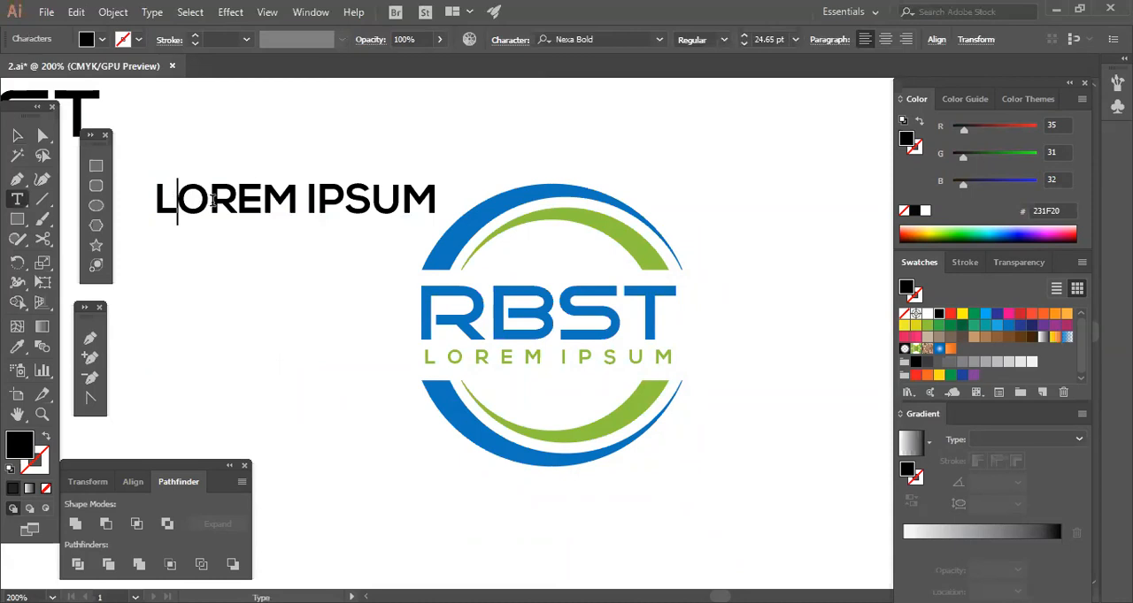
click(17, 134)
click(279, 322)
double_click(190, 220)
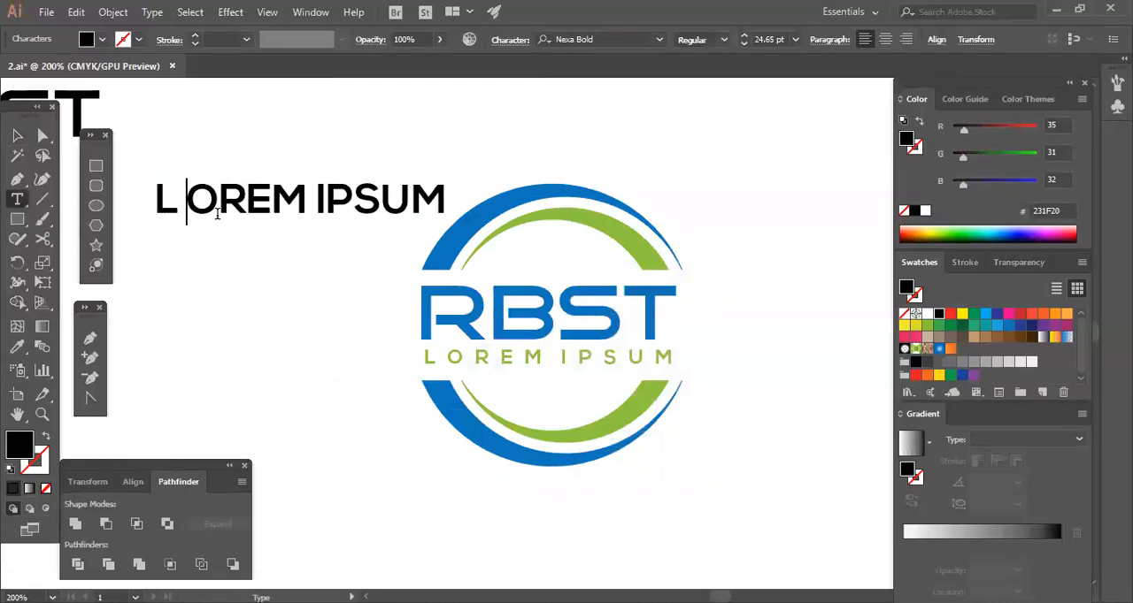
key(Right)
click(289, 200)
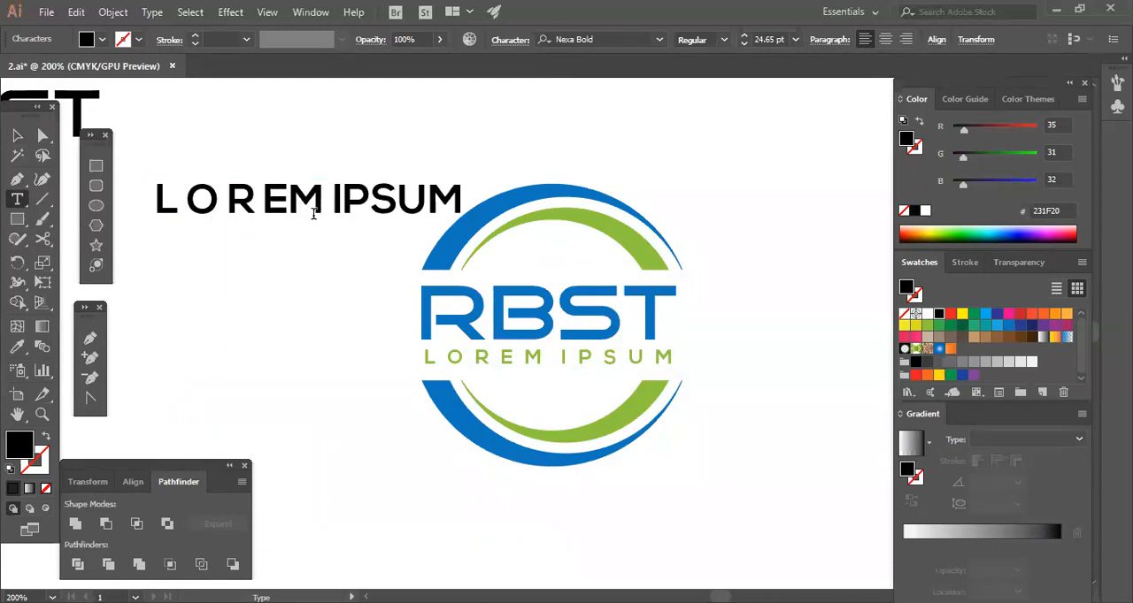
click(335, 207)
click(362, 205)
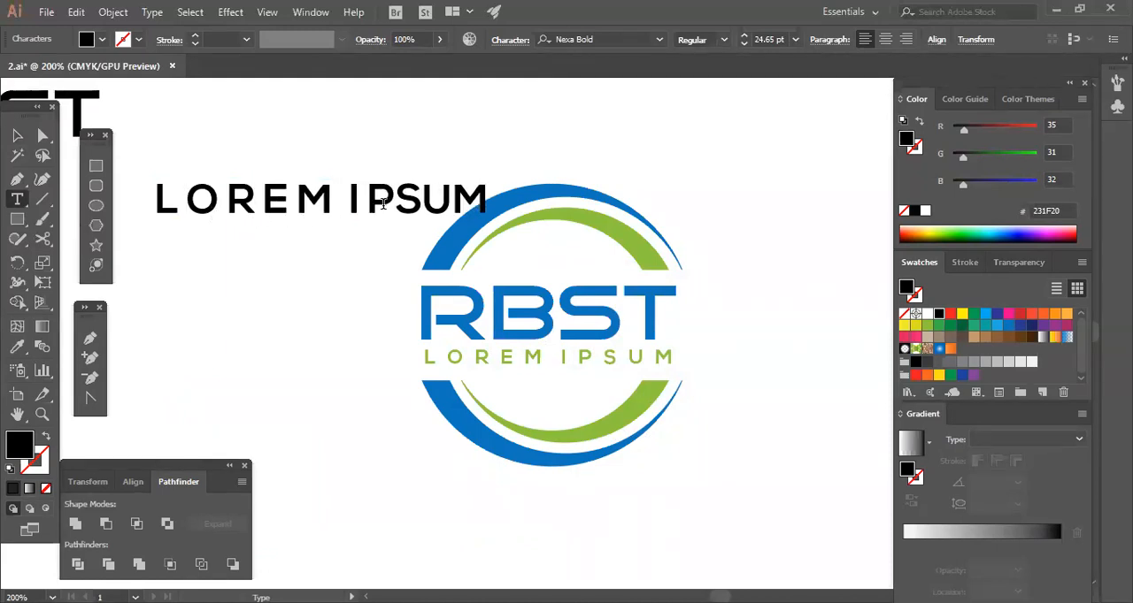
click(395, 205)
click(434, 205)
click(470, 207)
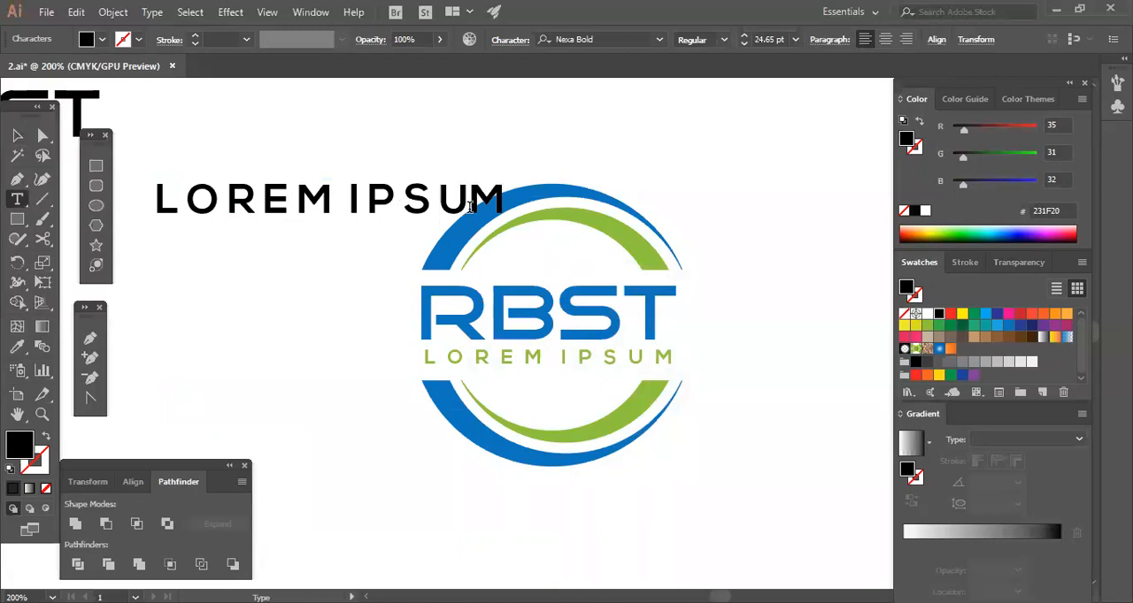
Widen the black LOREM IPSUM text by adding a second space between its letters.
click(432, 206)
click(396, 204)
click(364, 205)
click(338, 205)
click(297, 204)
click(251, 209)
click(183, 206)
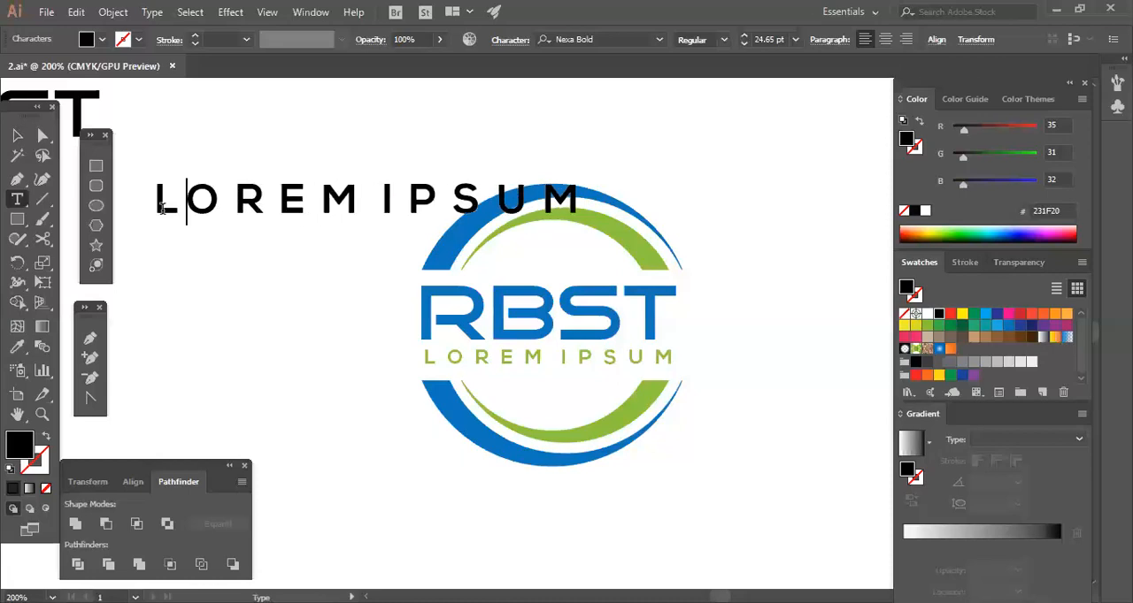
Delete the green tagline and fit the spaced black LOREM IPSUM text, scaled to 13.39 pt, directly beneath the RBST lettering.
click(17, 135)
drag(586, 224, 664, 373)
click(375, 239)
click(522, 359)
key(Delete)
click(685, 405)
click(639, 364)
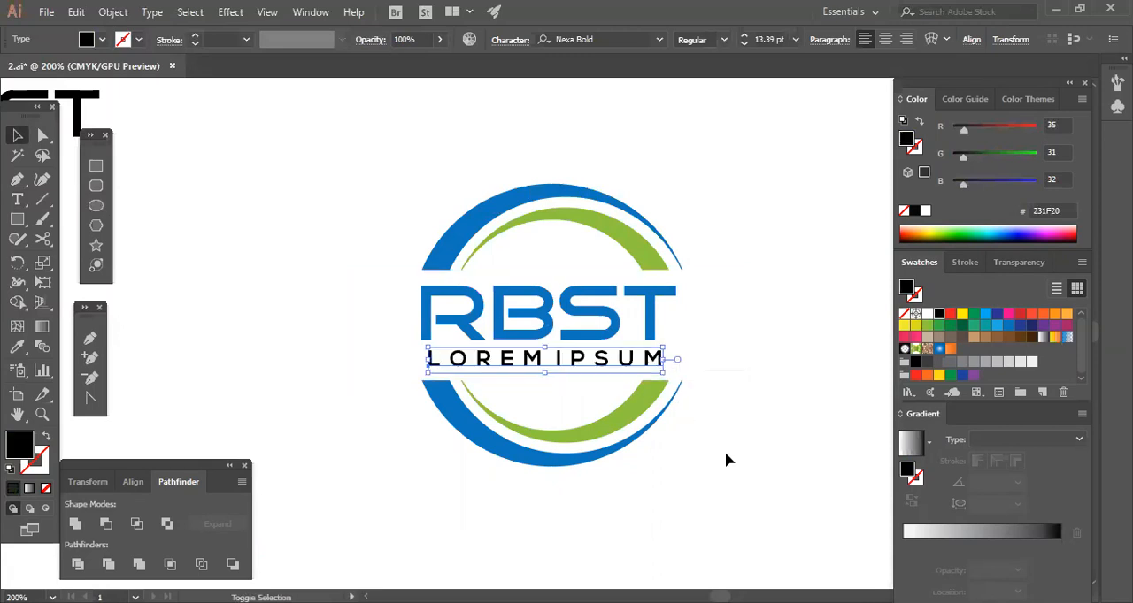
click(344, 306)
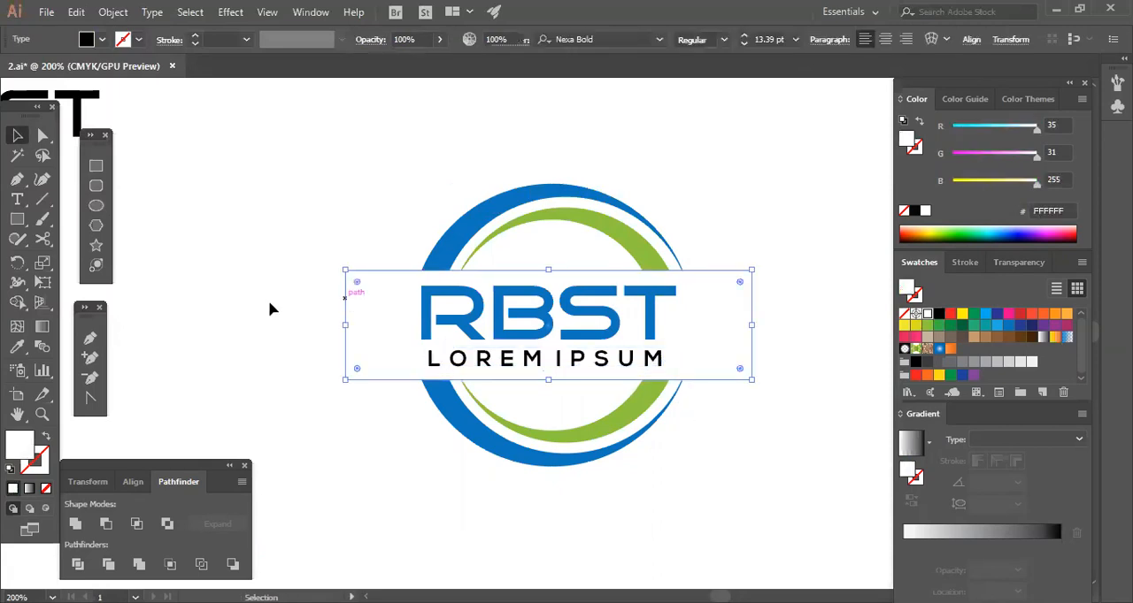
click(303, 310)
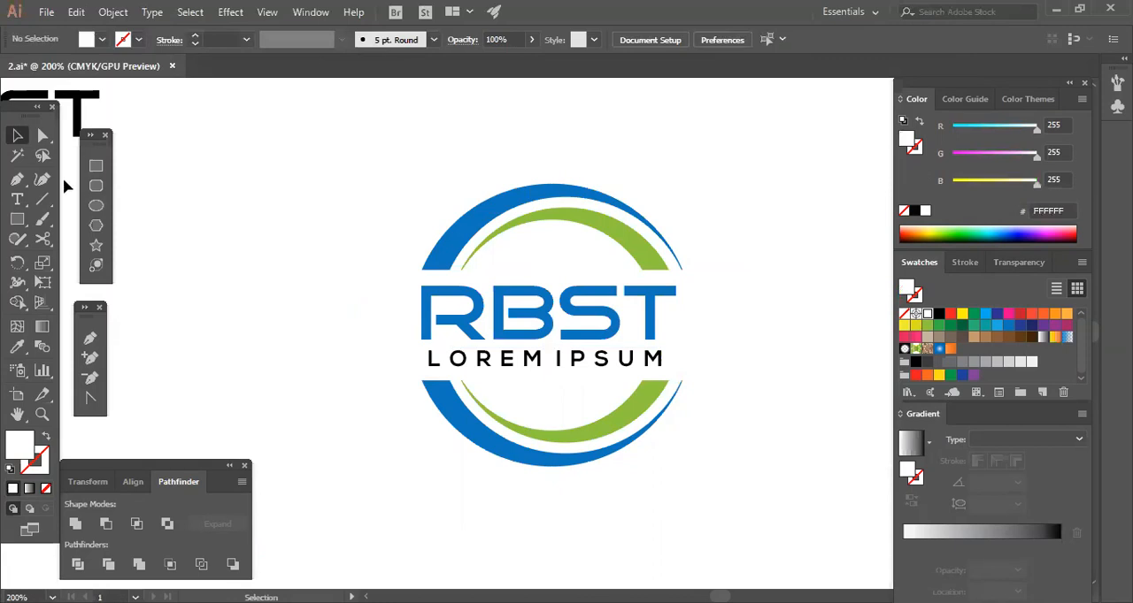
Move the black RBST text to the empty area beside the split-ring logo.
drag(75, 103, 345, 205)
click(295, 149)
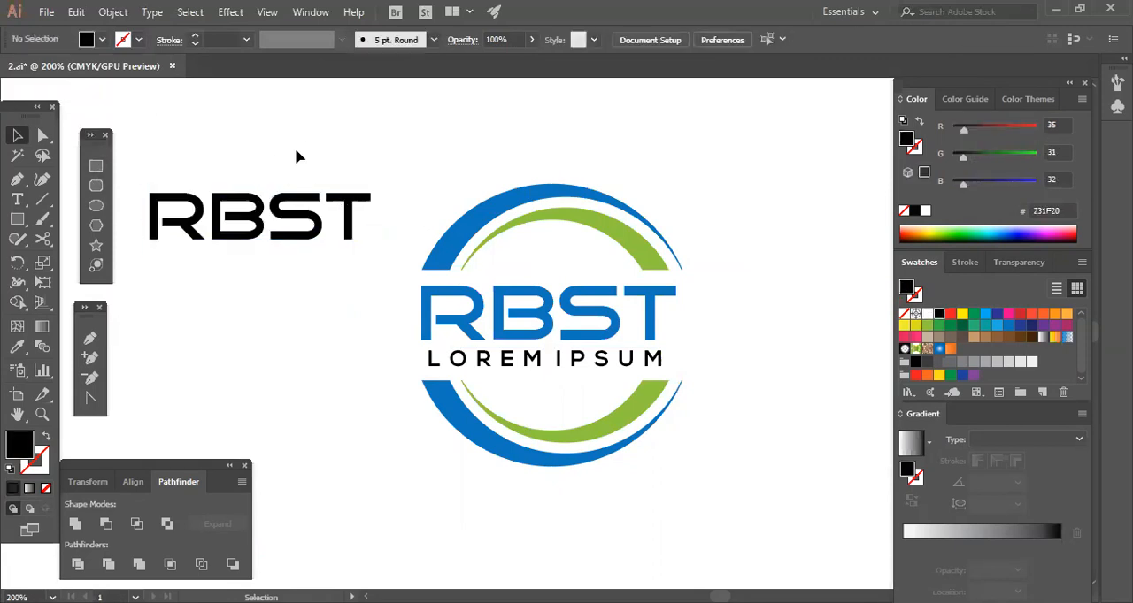
key(ctrl+t)
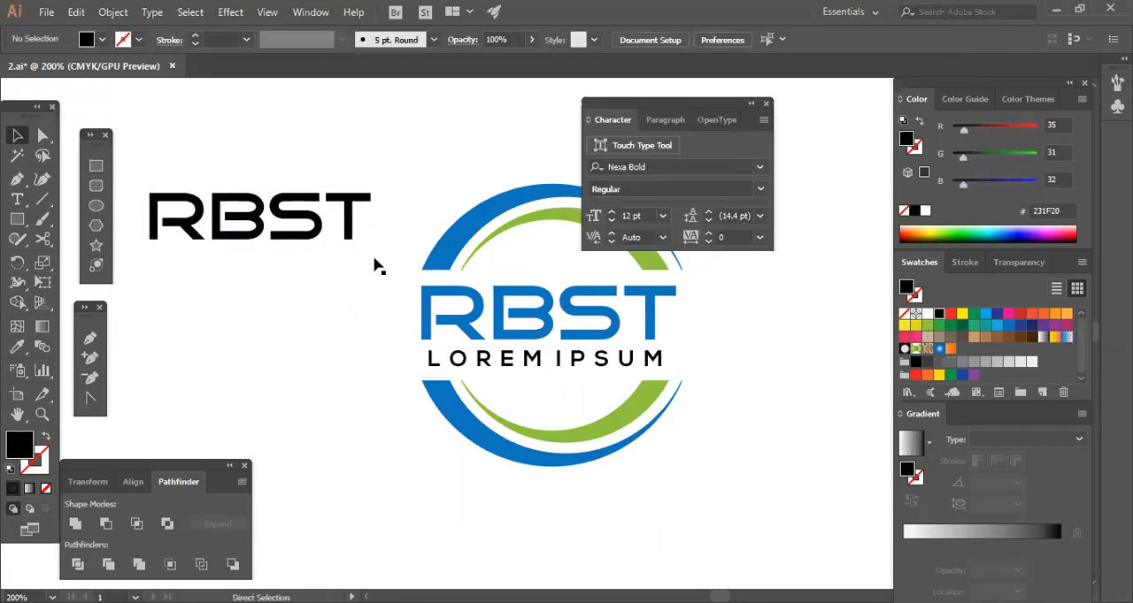
click(768, 105)
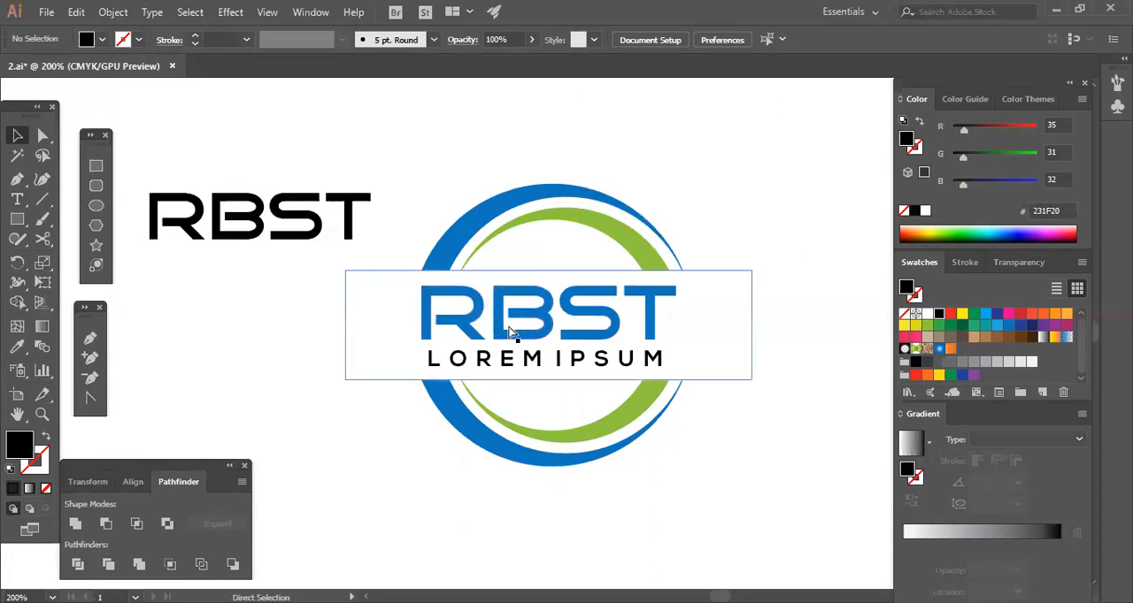
key(ctrl+t)
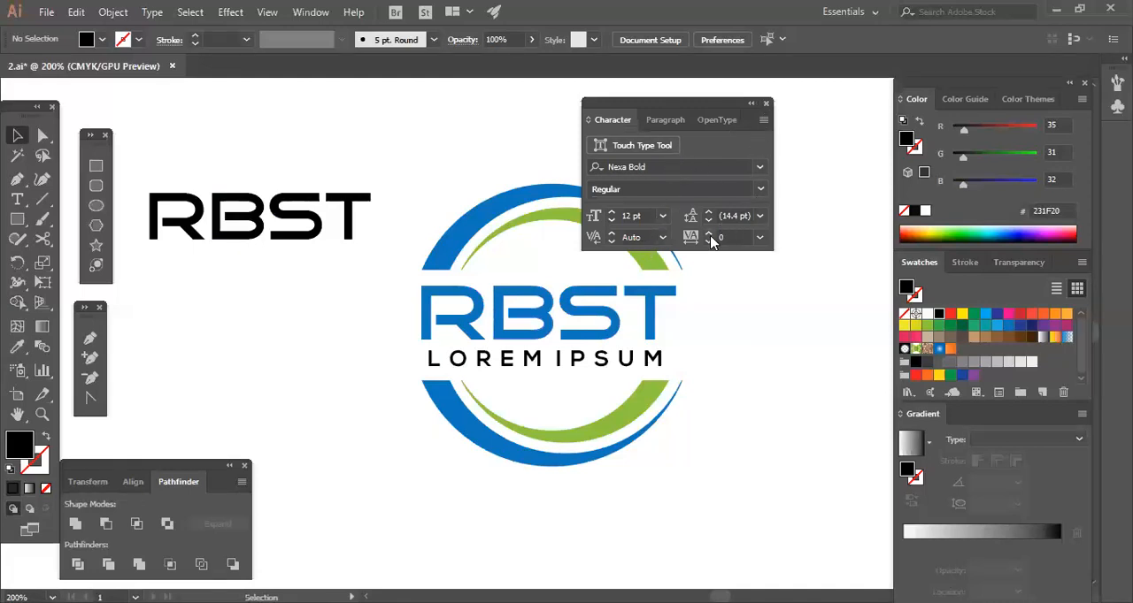
click(767, 104)
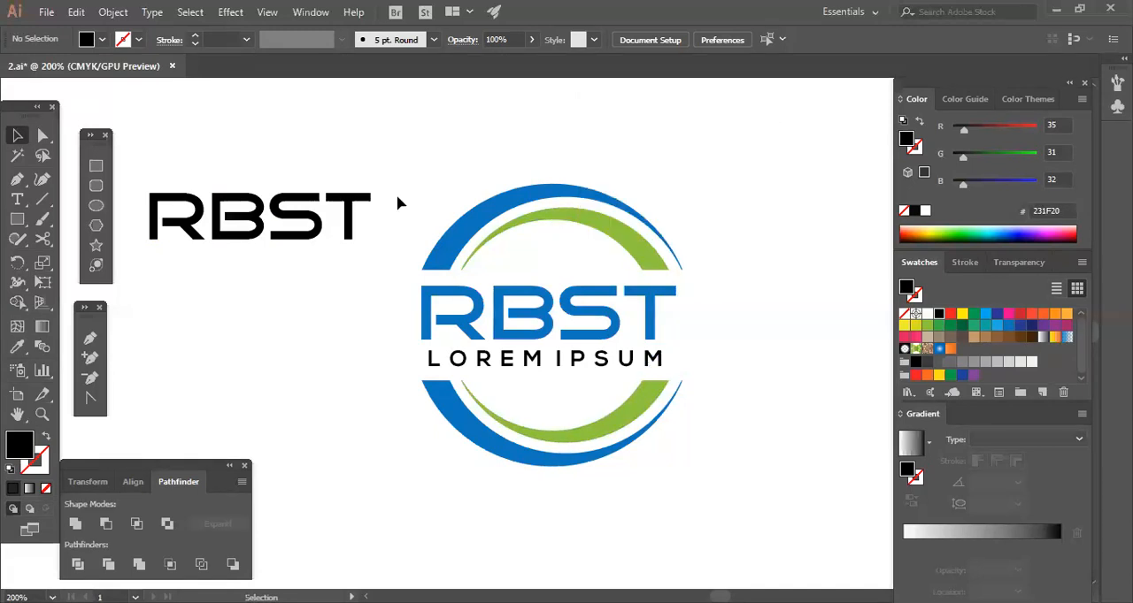
Duplicate the black RBST text below the original and convert the copy to outlines.
click(337, 233)
drag(286, 232, 307, 359)
right_click(314, 354)
click(372, 149)
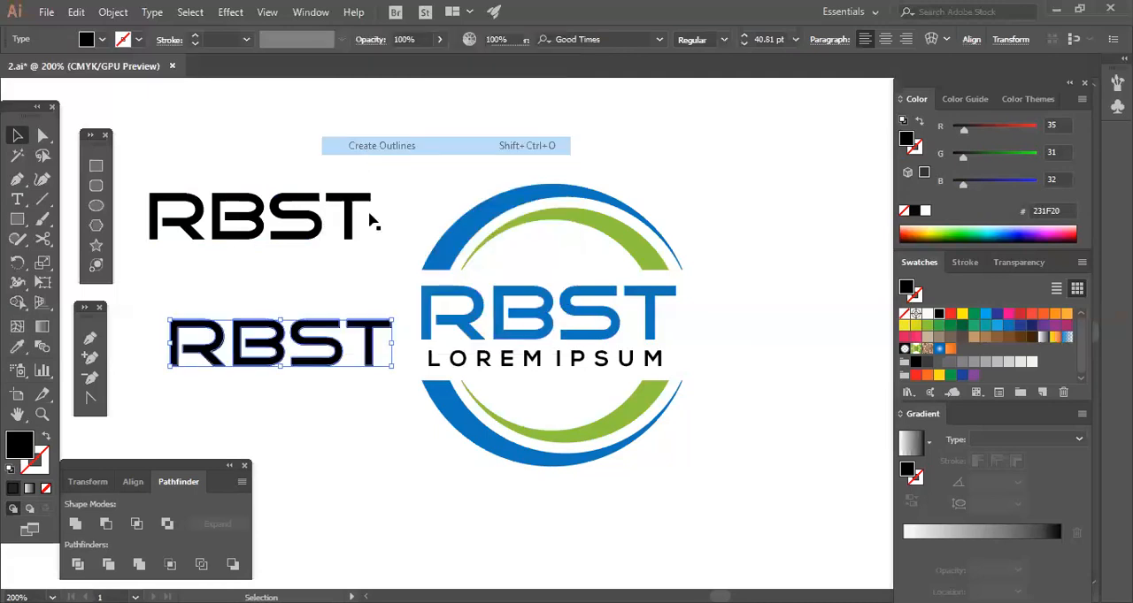
click(330, 412)
click(320, 364)
key(a)
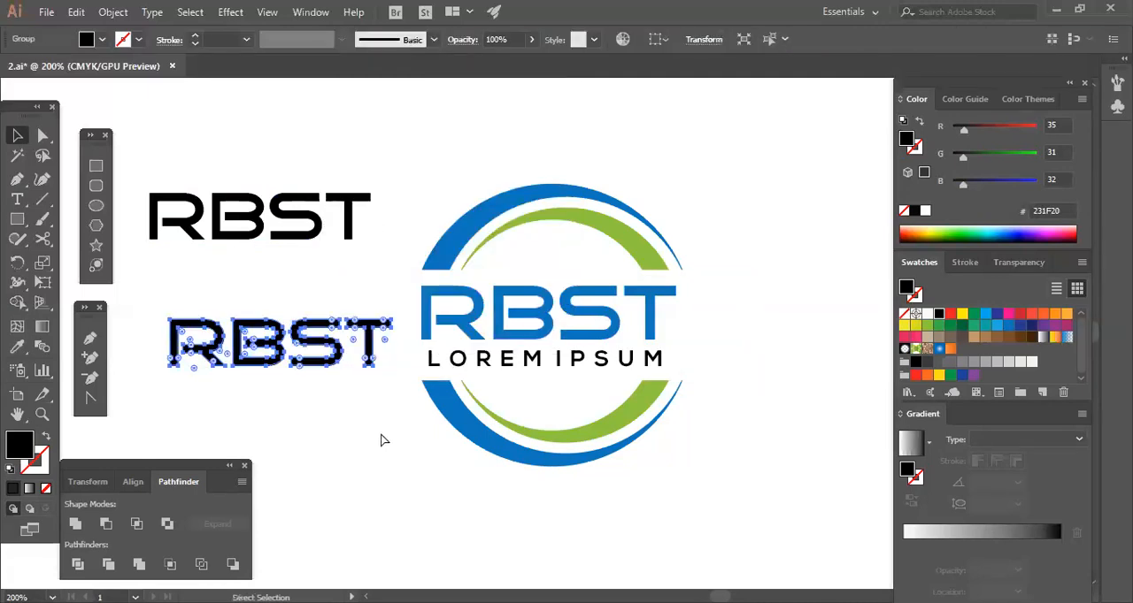
Delete the outlined copy of the black RBST text.
key(ctrl+t)
click(767, 106)
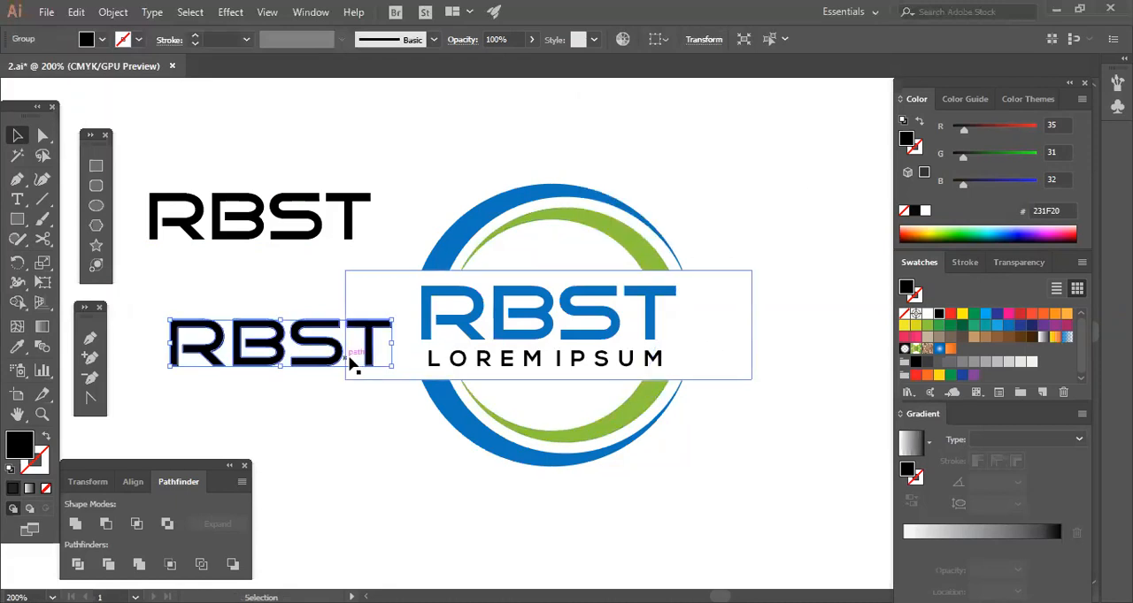
key(Delete)
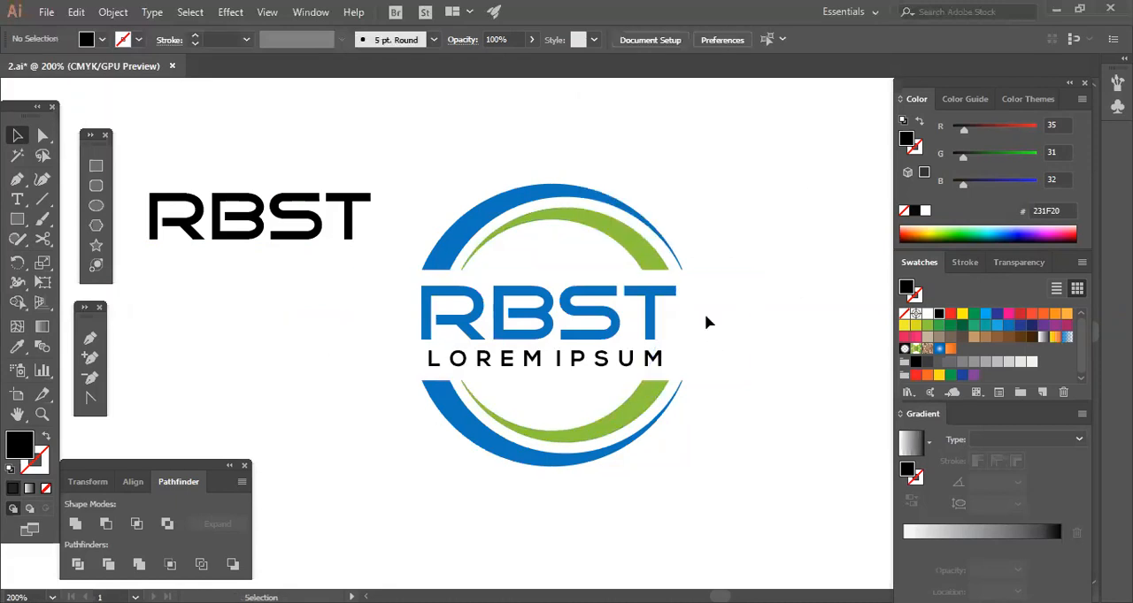
Check the Character settings of the black RBST text.
drag(769, 244, 545, 441)
click(358, 228)
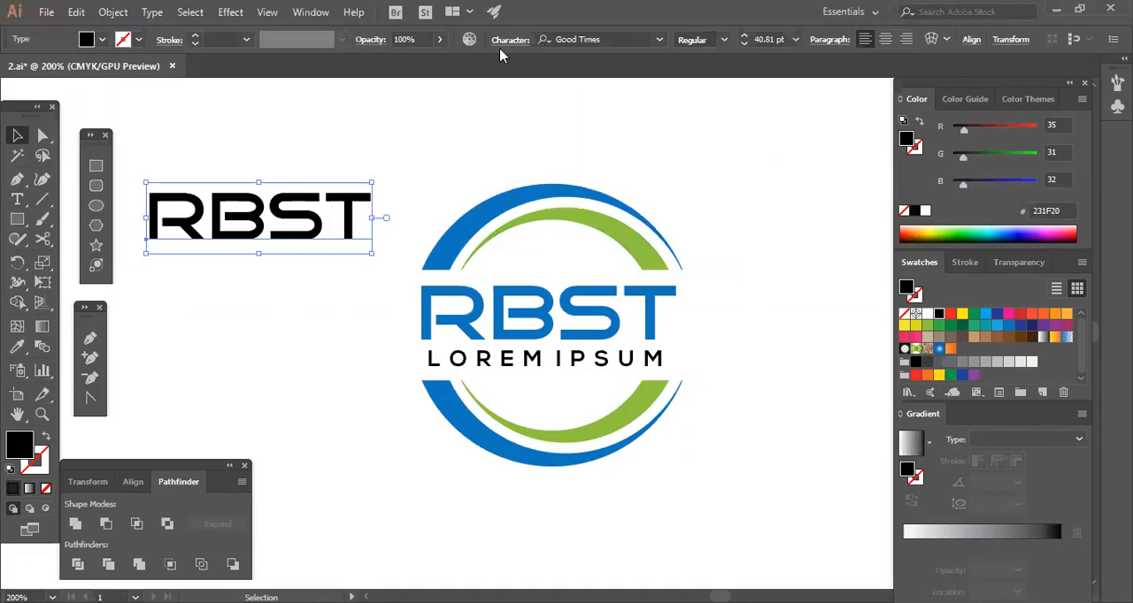
click(503, 44)
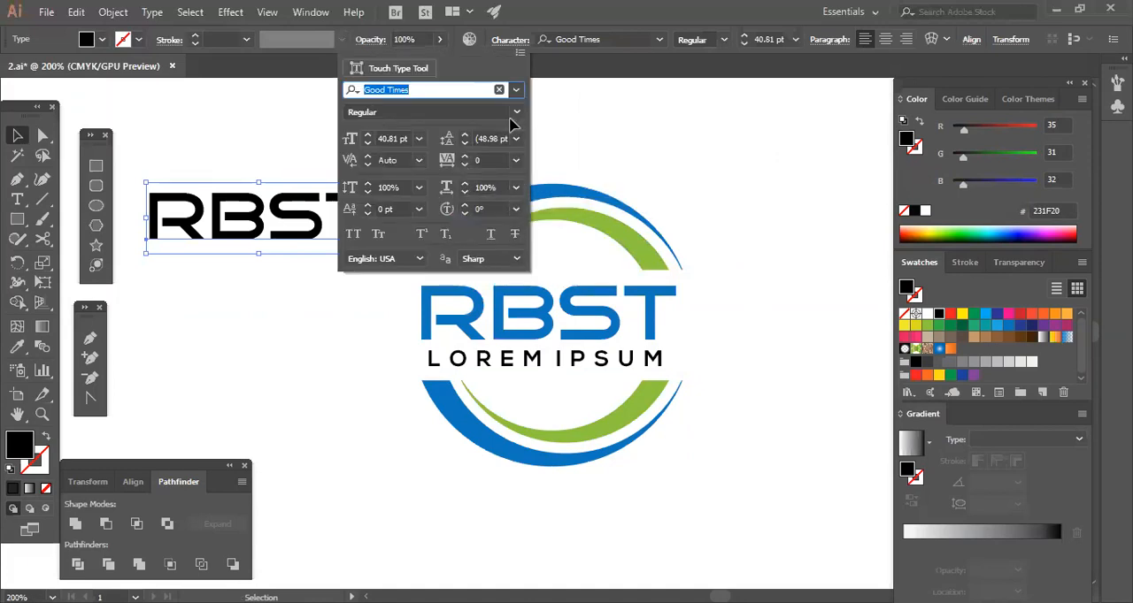
key(Escape)
Move the black RBST text farther up and away from the split-ring logo.
drag(346, 219, 243, 148)
drag(410, 234, 793, 487)
click(442, 204)
drag(442, 204, 707, 508)
click(841, 253)
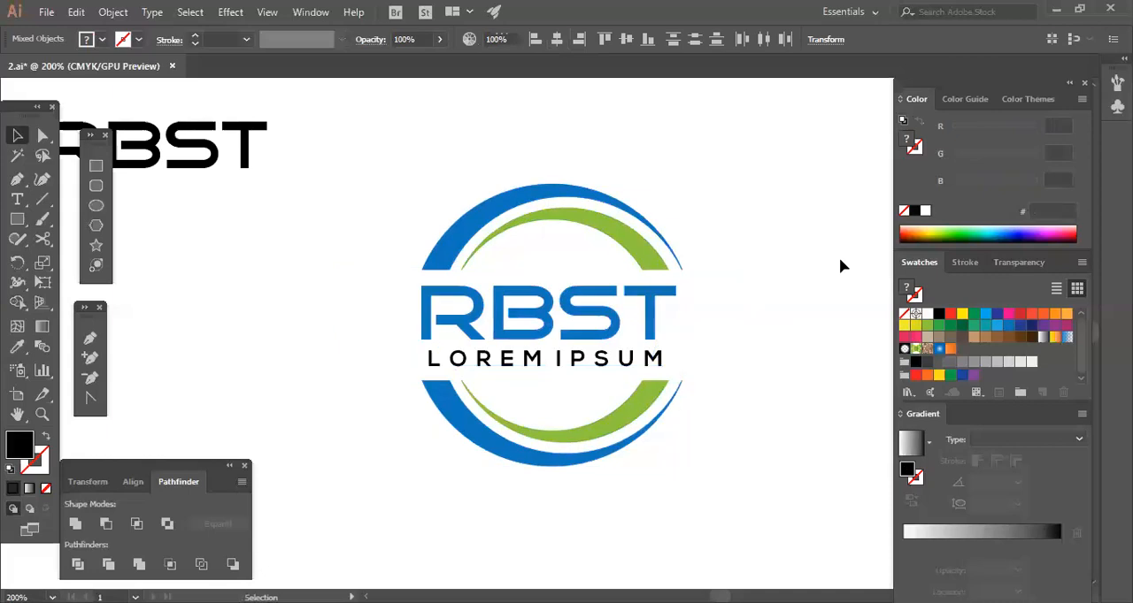
Recolor the LOREM IPSUM tagline green (8DC63F) and convert it to outlines.
click(652, 361)
click(927, 324)
right_click(653, 354)
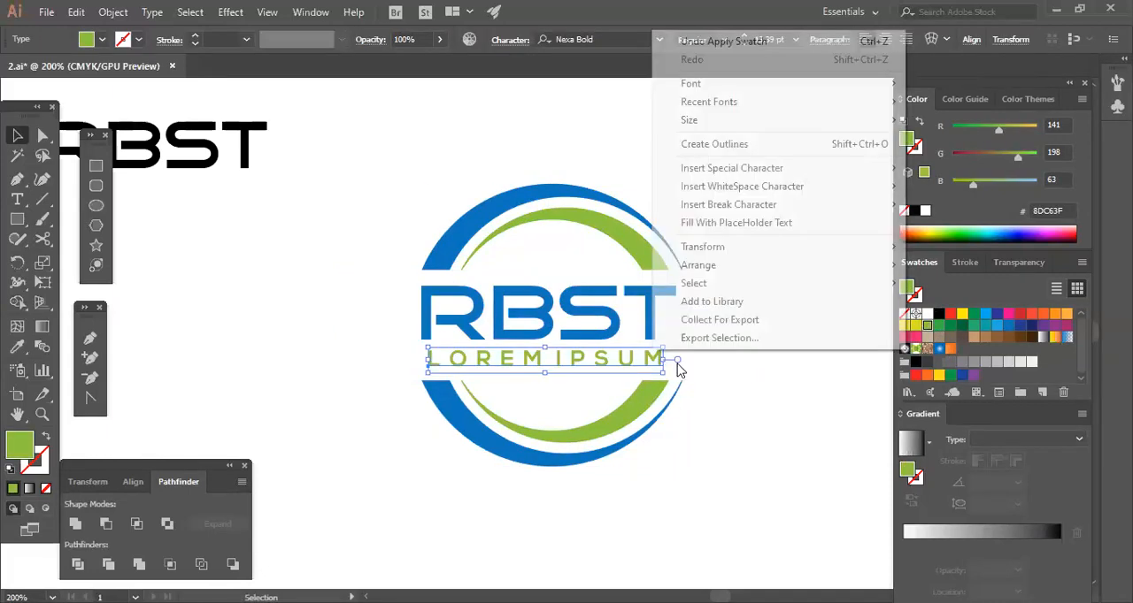
click(708, 144)
Enlarge the outlined LOREM IPSUM tagline until it spans the width of the blue RBST lettering.
click(567, 402)
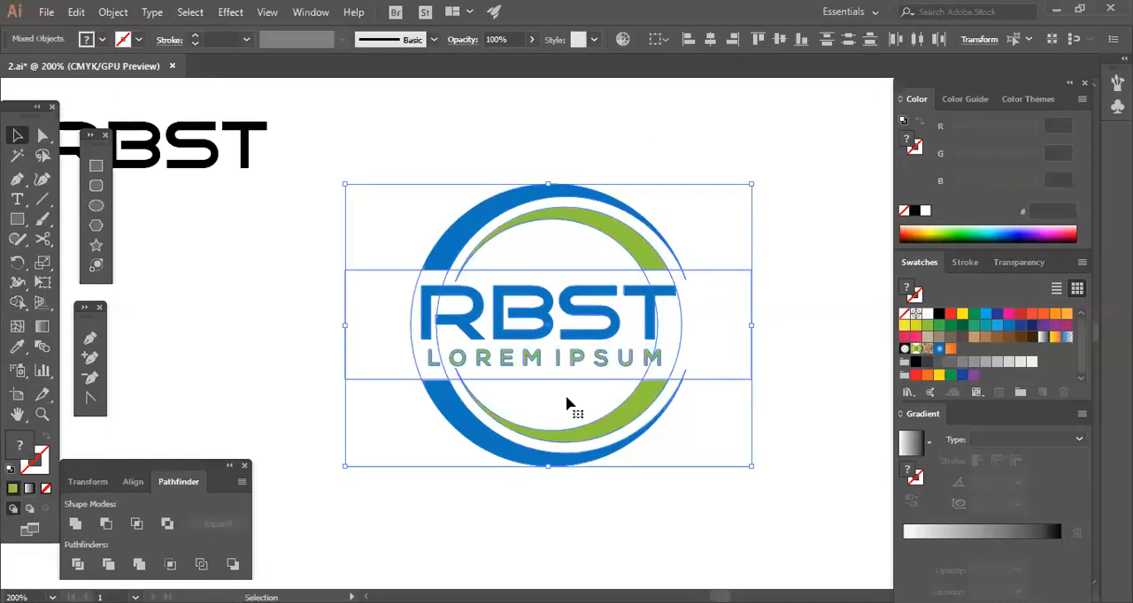
click(768, 301)
click(653, 362)
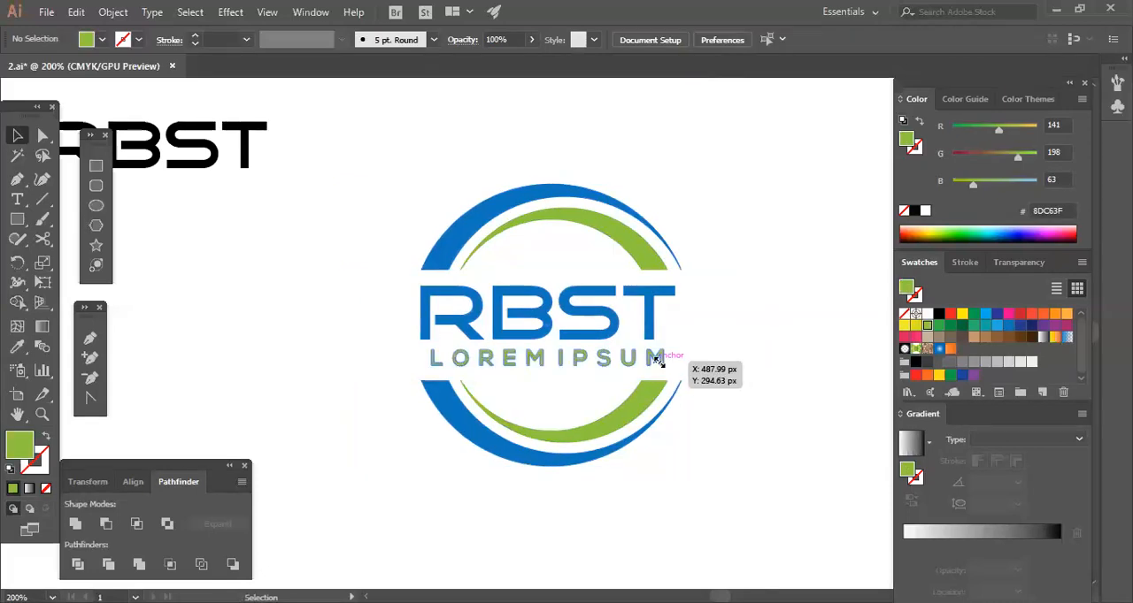
drag(662, 366, 678, 380)
click(759, 474)
Group the split-ring RBST logo, resize it and place it at the artboard's right edge, below the red speech bubble.
drag(410, 221, 752, 465)
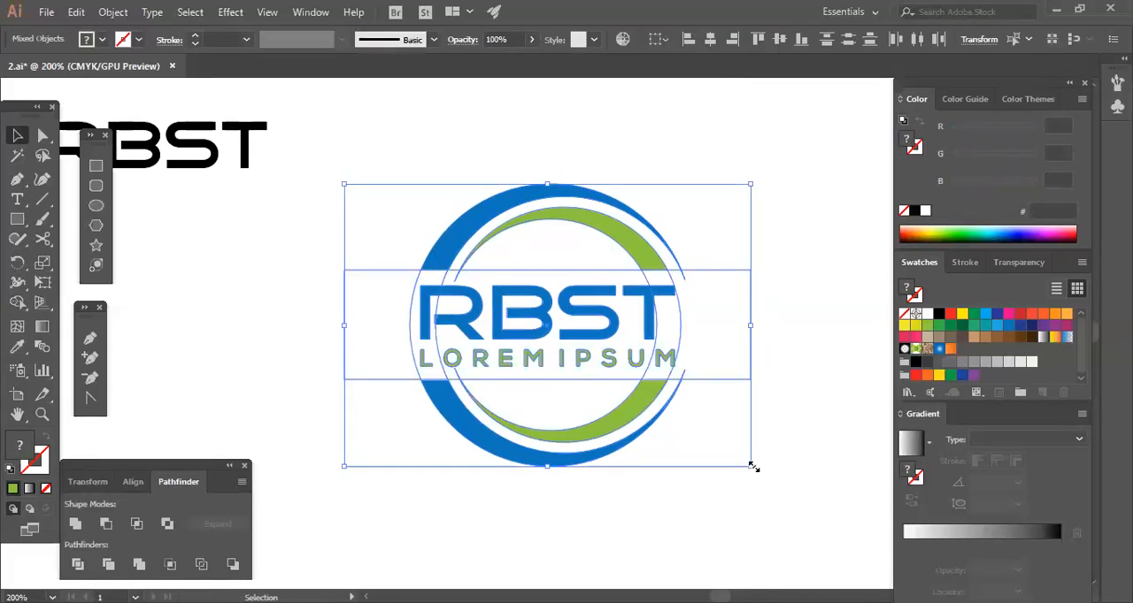
drag(626, 378, 584, 419)
click(598, 441)
click(641, 441)
click(644, 447)
key(ctrl+minus)
key(ctrl+minus)
key(ctrl+minus)
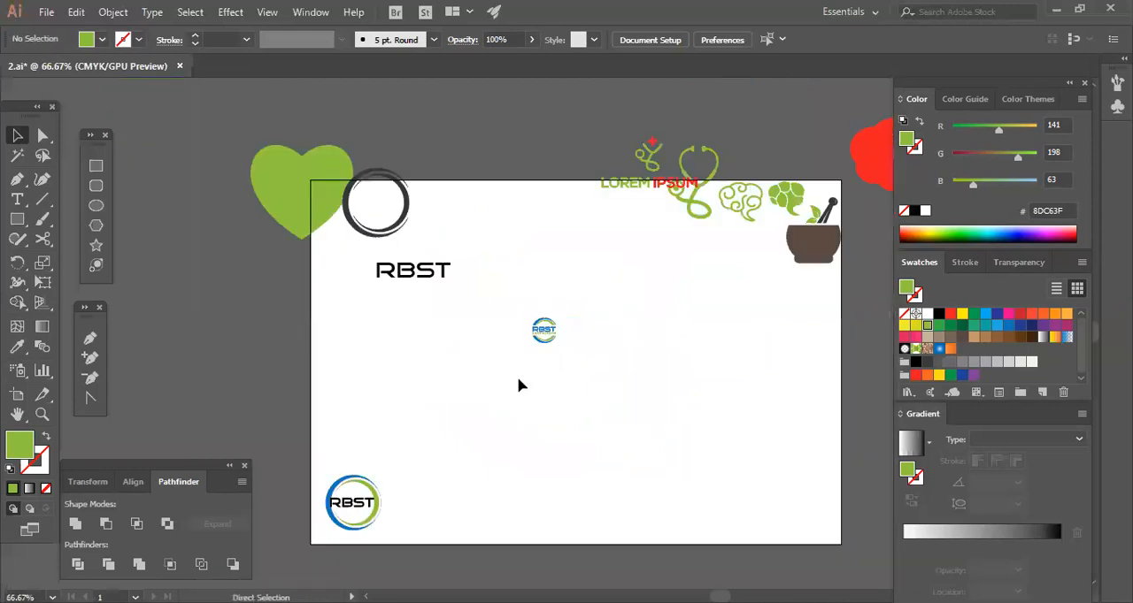
click(485, 314)
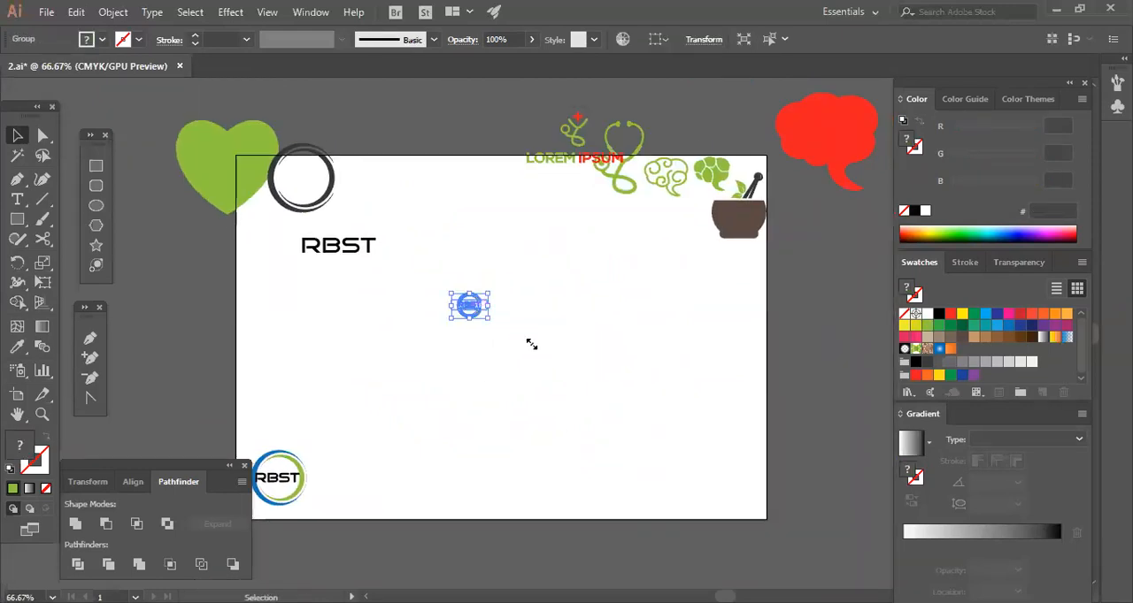
drag(488, 318, 824, 253)
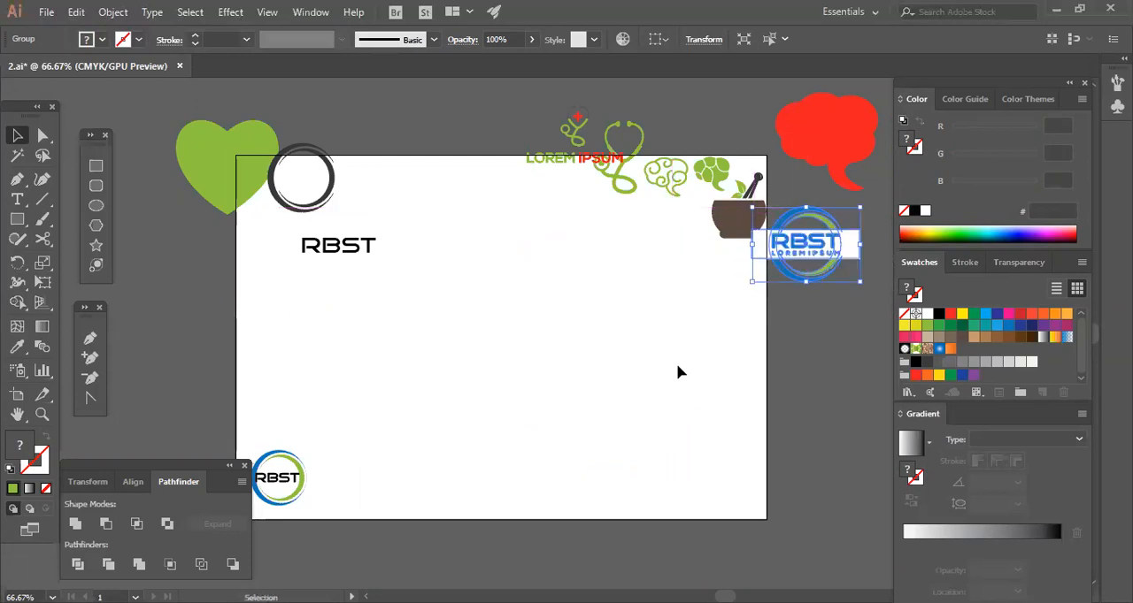
click(677, 363)
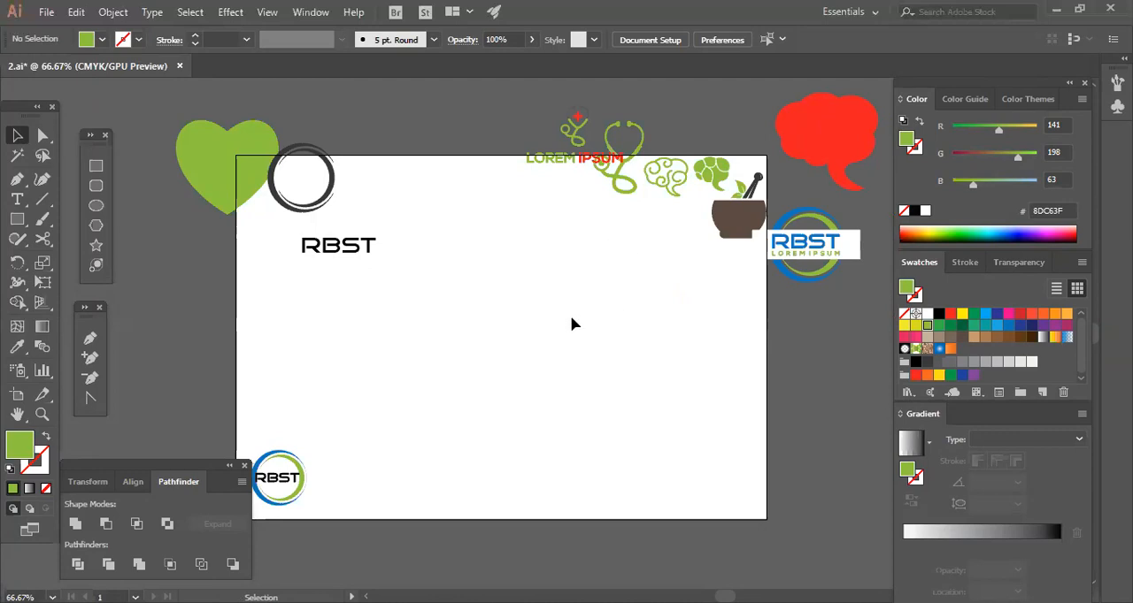
scroll(569, 319, up, 1)
scroll(536, 310, down, 1)
drag(510, 139, 855, 313)
click(585, 340)
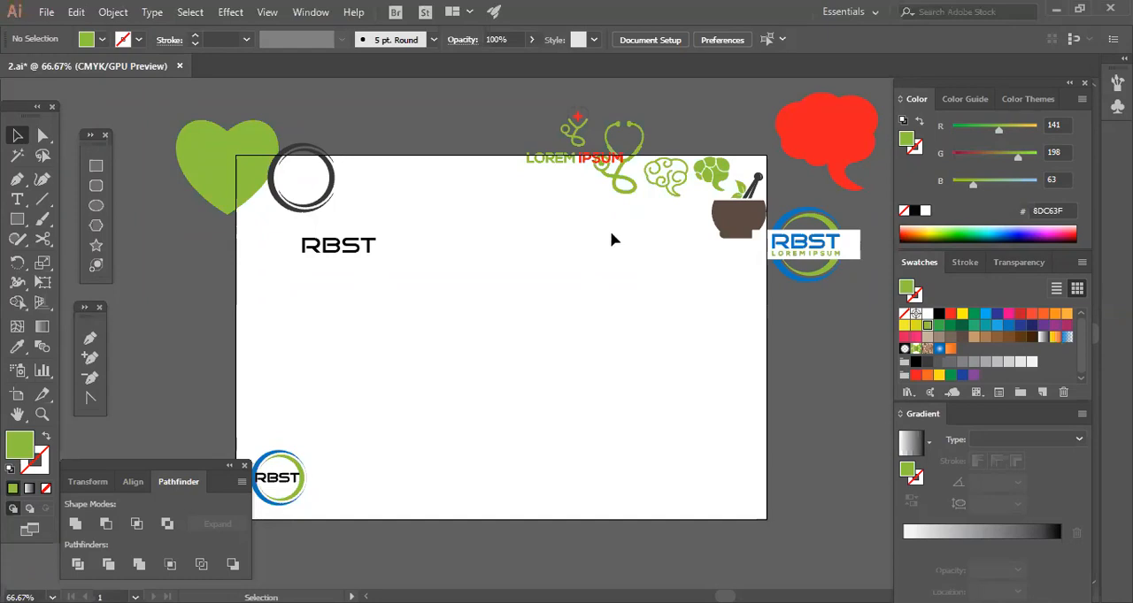
drag(159, 117, 774, 394)
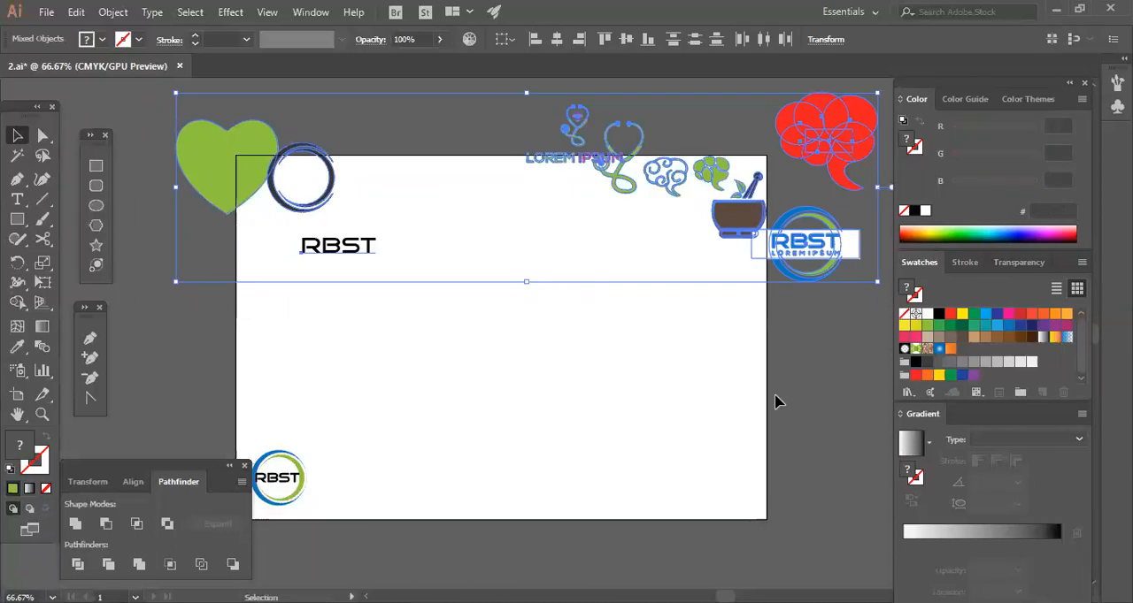
click(680, 389)
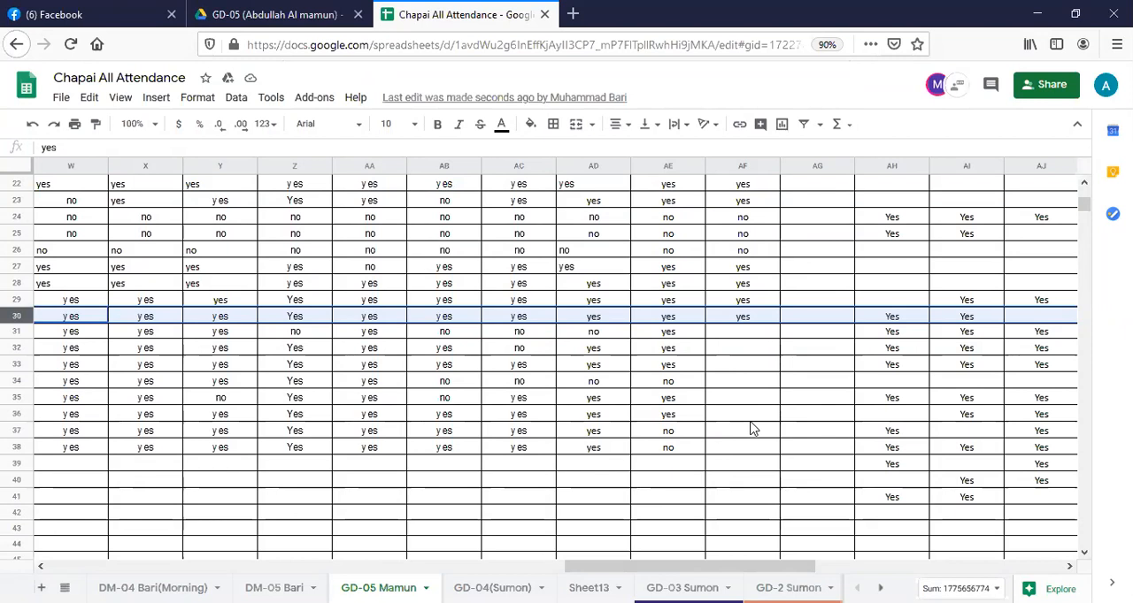
In the Chapai All Attendance spreadsheet in Google Sheets, check the student in row 31 and enter "no" in cell AF31.
click(16, 331)
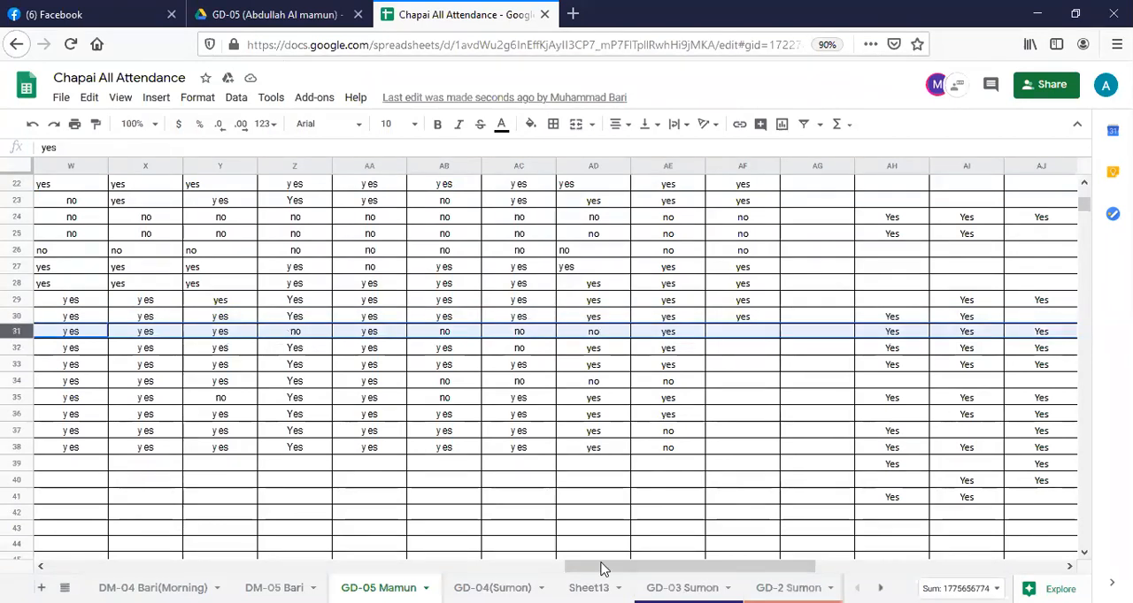
drag(602, 568, 124, 567)
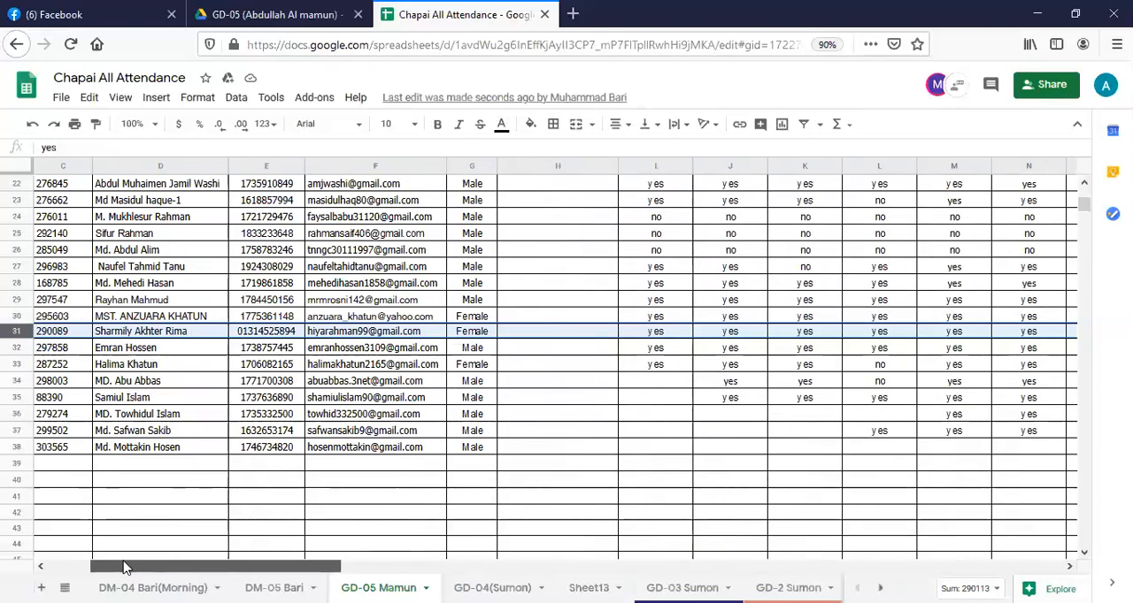
drag(124, 567, 130, 567)
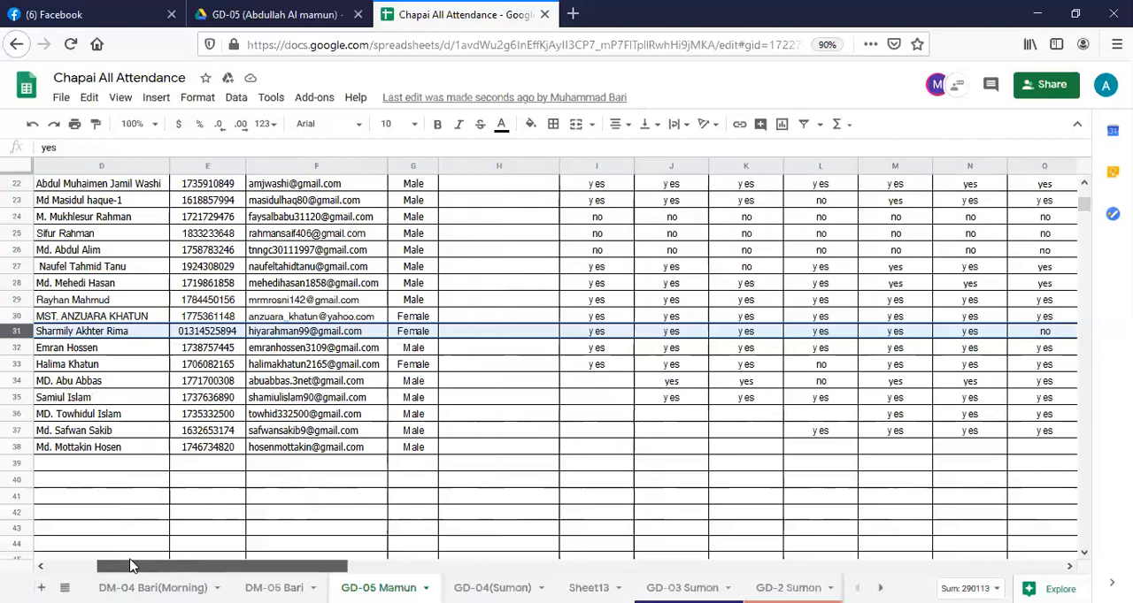
drag(130, 567, 590, 567)
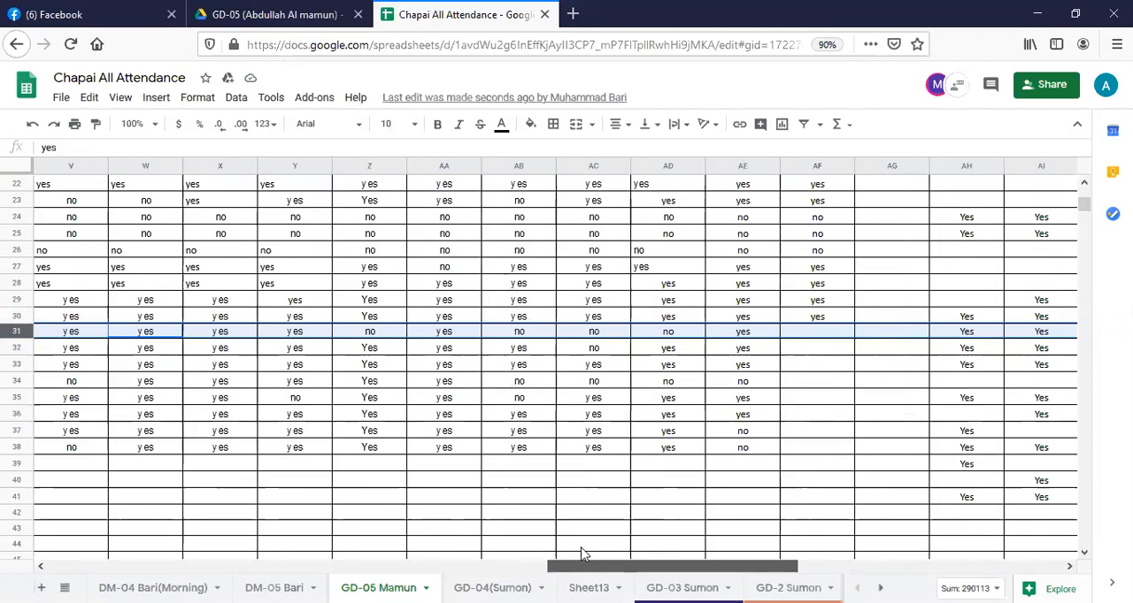
click(818, 335)
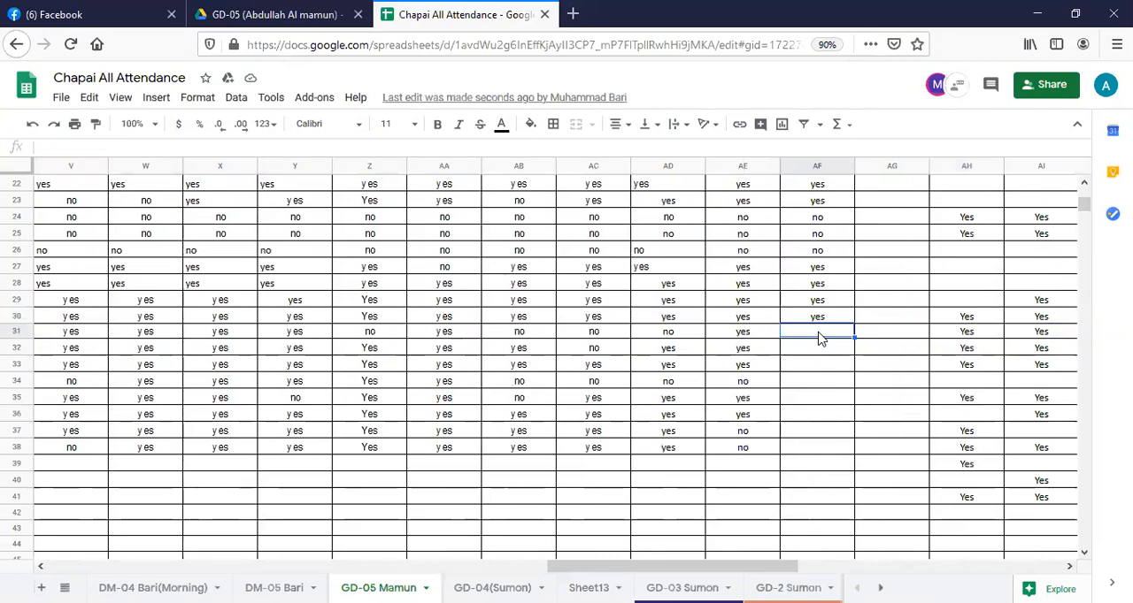
text(no)
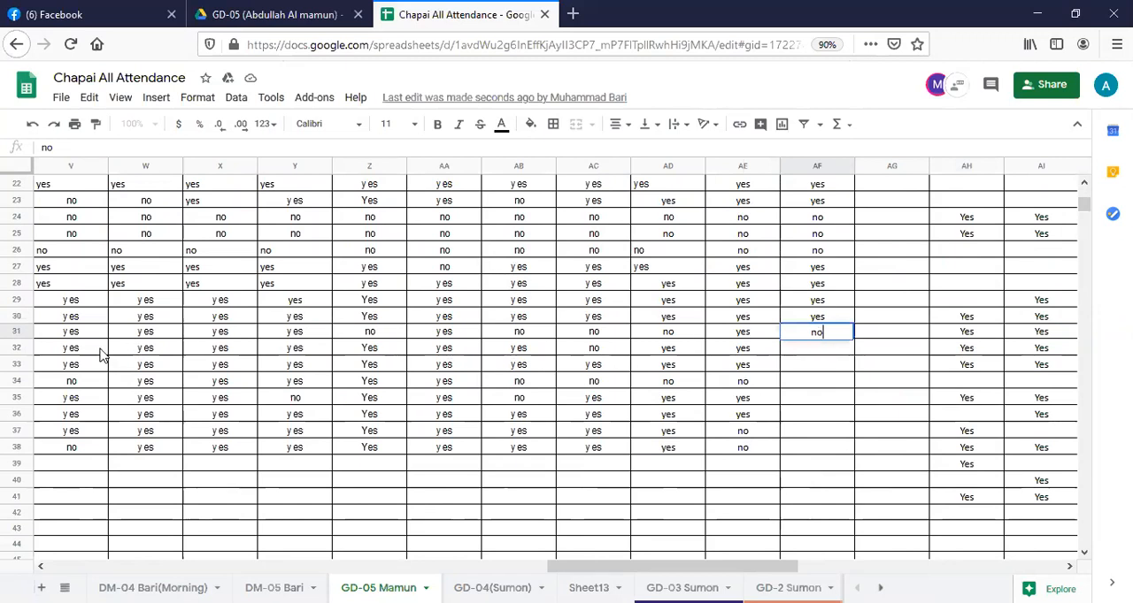
Mark the student in row 32 as absent by entering "no" in cell AF32.
click(25, 352)
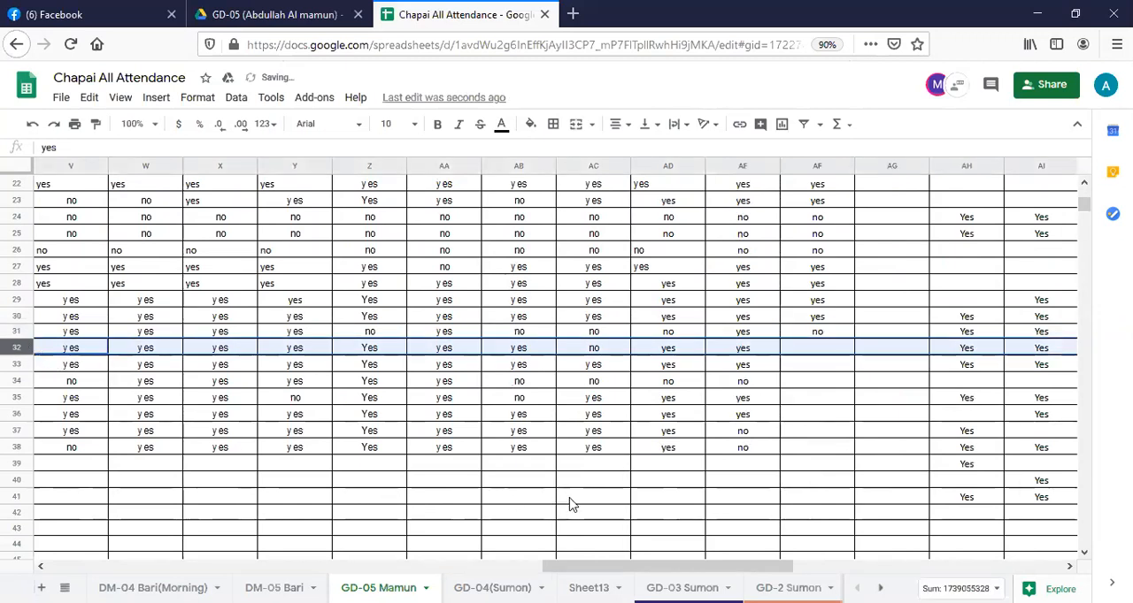
drag(662, 562, 637, 573)
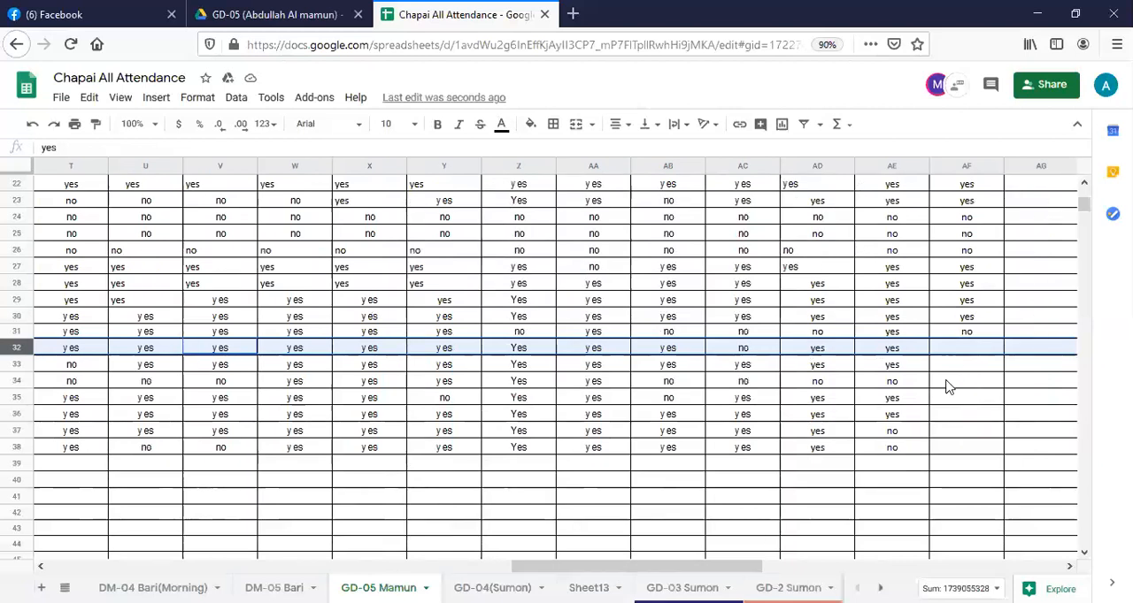
click(966, 349)
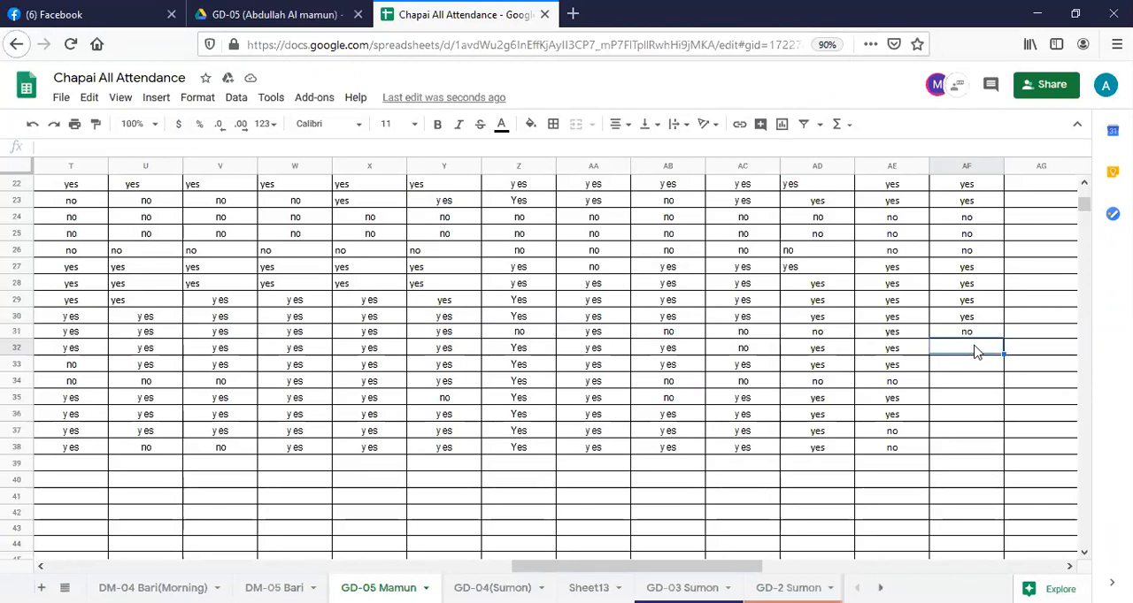
text(no)
Check the student in row 33 and enter "yes" in cell AF33.
click(26, 366)
drag(570, 566, 182, 557)
drag(308, 566, 768, 566)
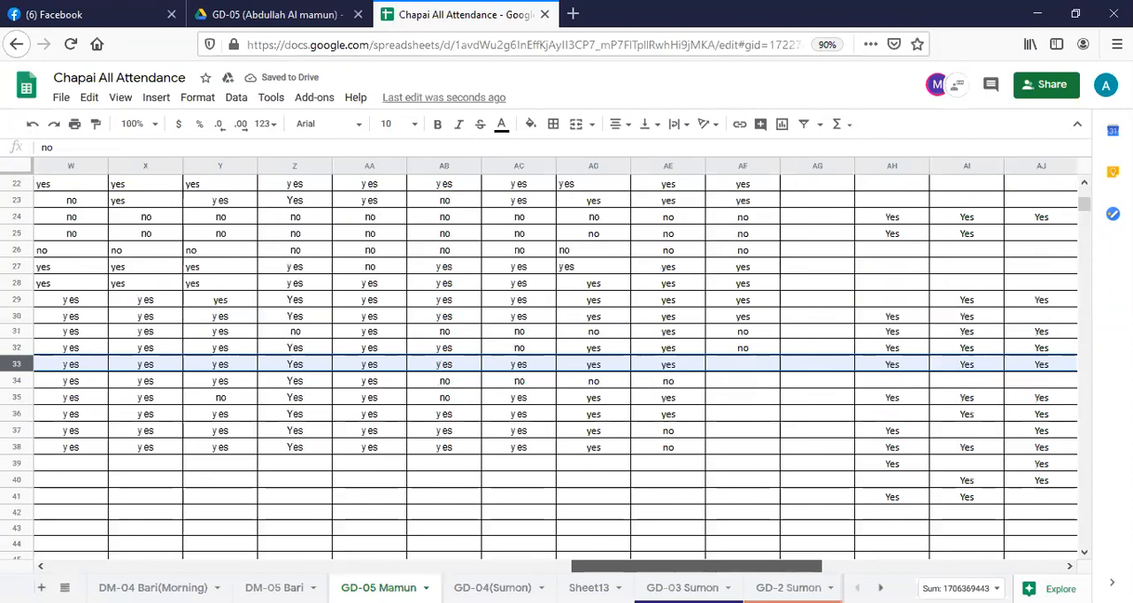
click(742, 368)
text(yes)
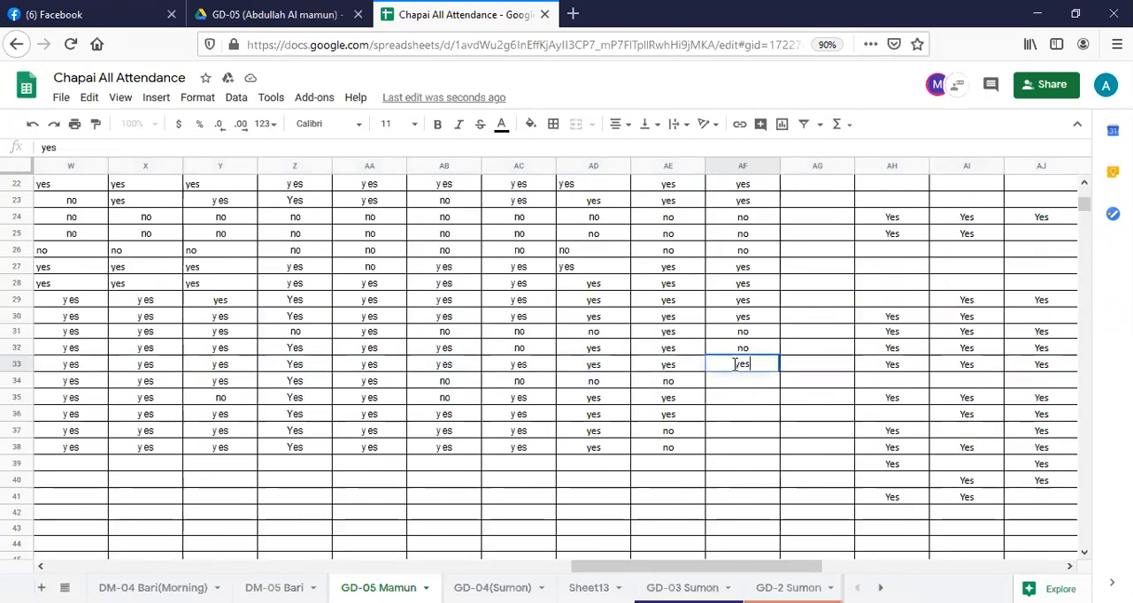
Check the student in row 34 and enter "no" in cell AF34.
click(24, 387)
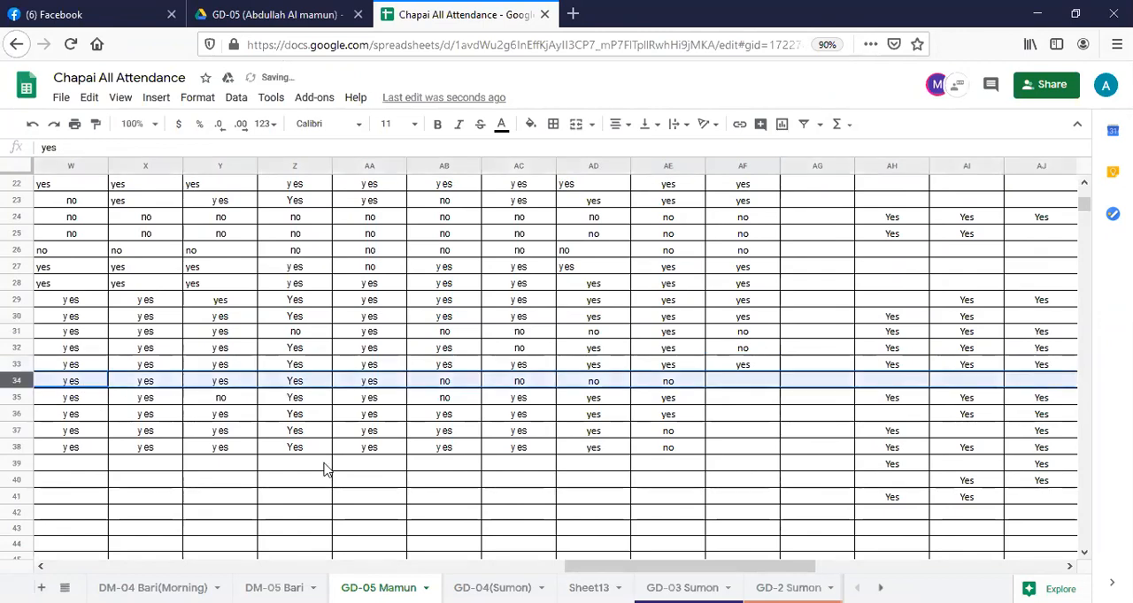
drag(579, 567, 644, 564)
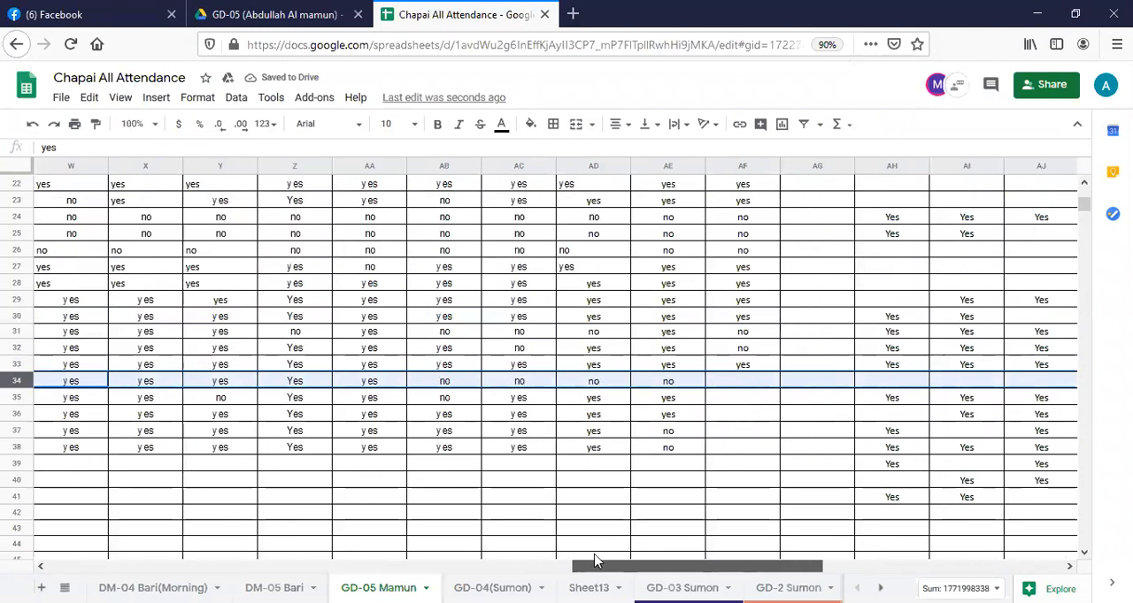
click(751, 387)
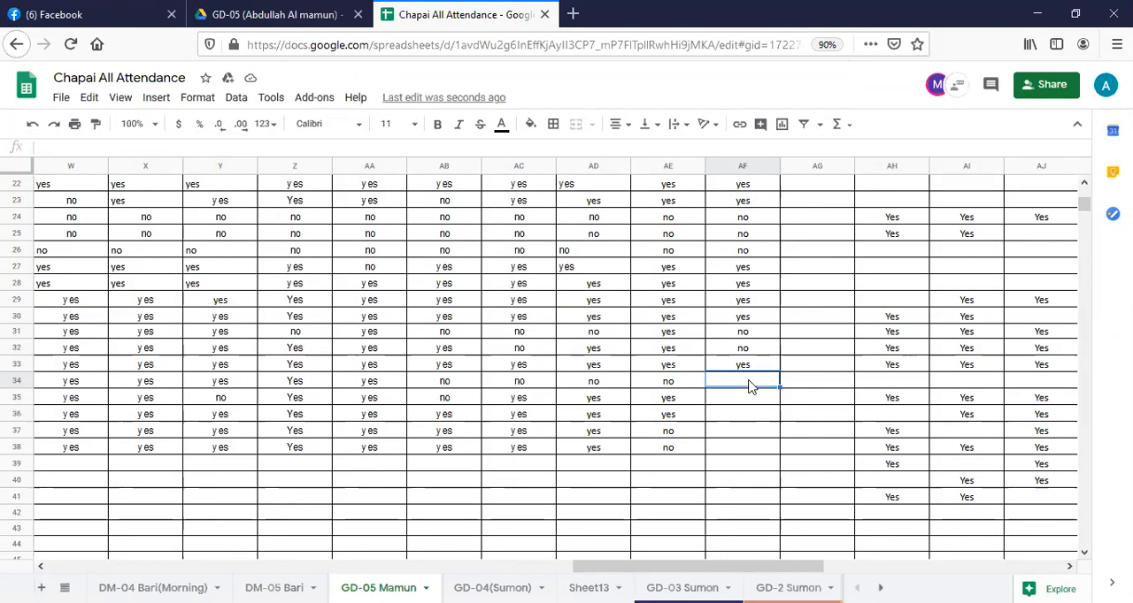
text(no)
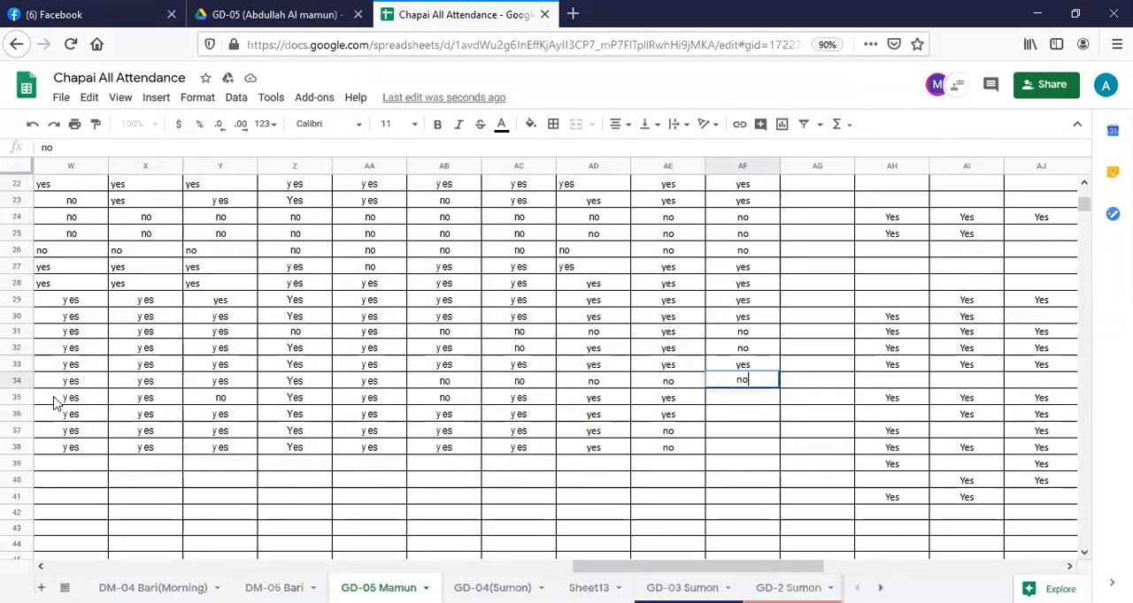
Check the student in row 35 and enter "yes" in cell AF35.
click(15, 398)
mouse_move(584, 571)
mouse_down()
mouse_move(125, 554)
mouse_move(571, 556)
mouse_up()
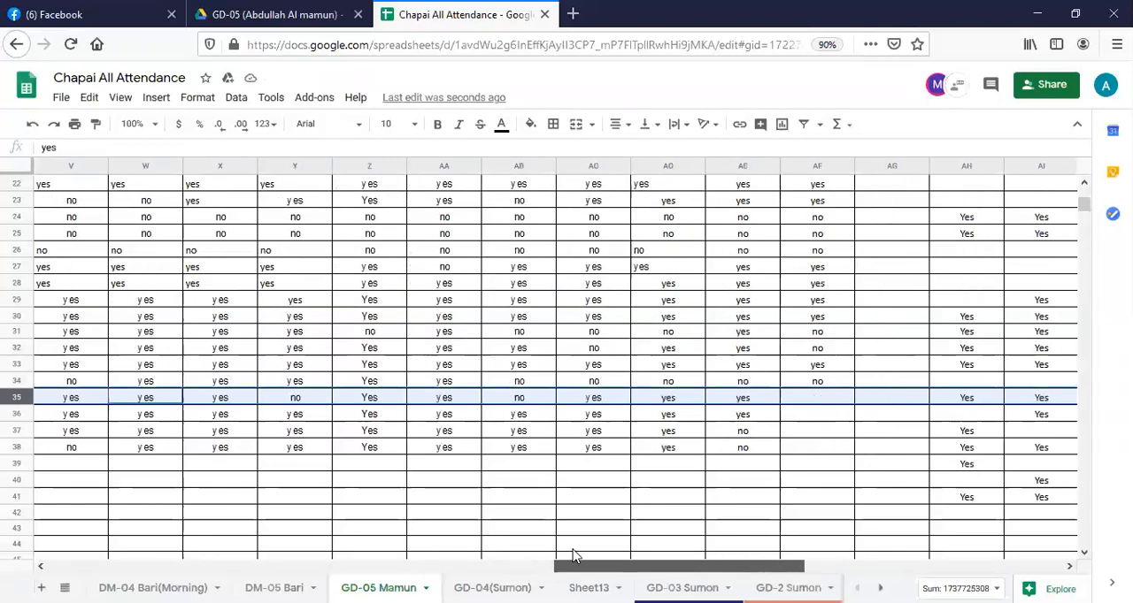
click(821, 405)
text(yes)
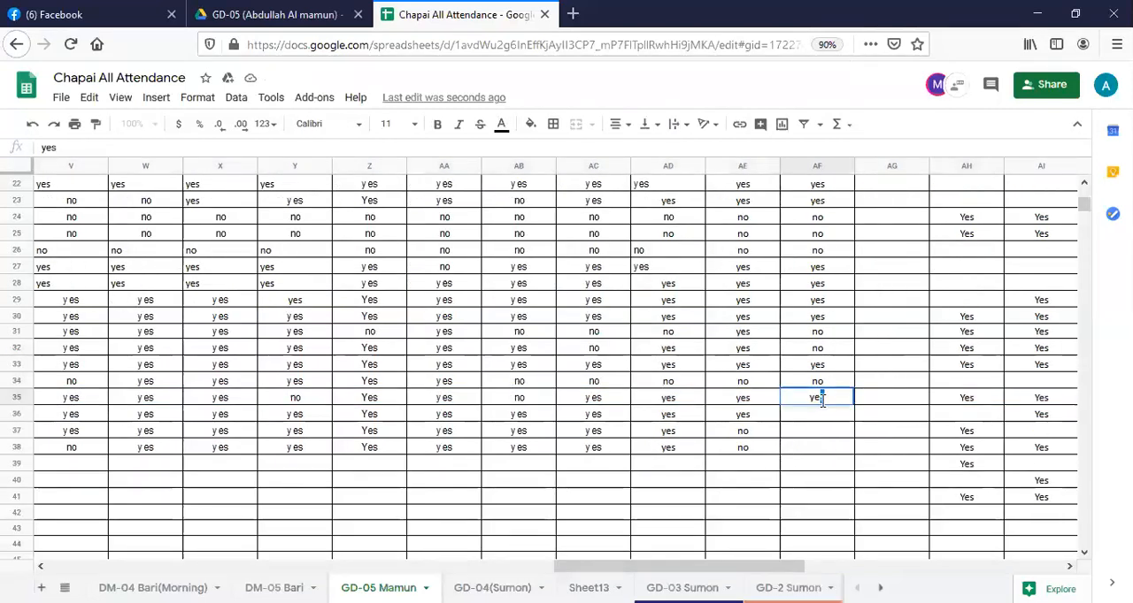
Mark the student in row 36 as present by entering "yes" in cell AF36.
click(19, 416)
drag(626, 571, 591, 571)
click(980, 416)
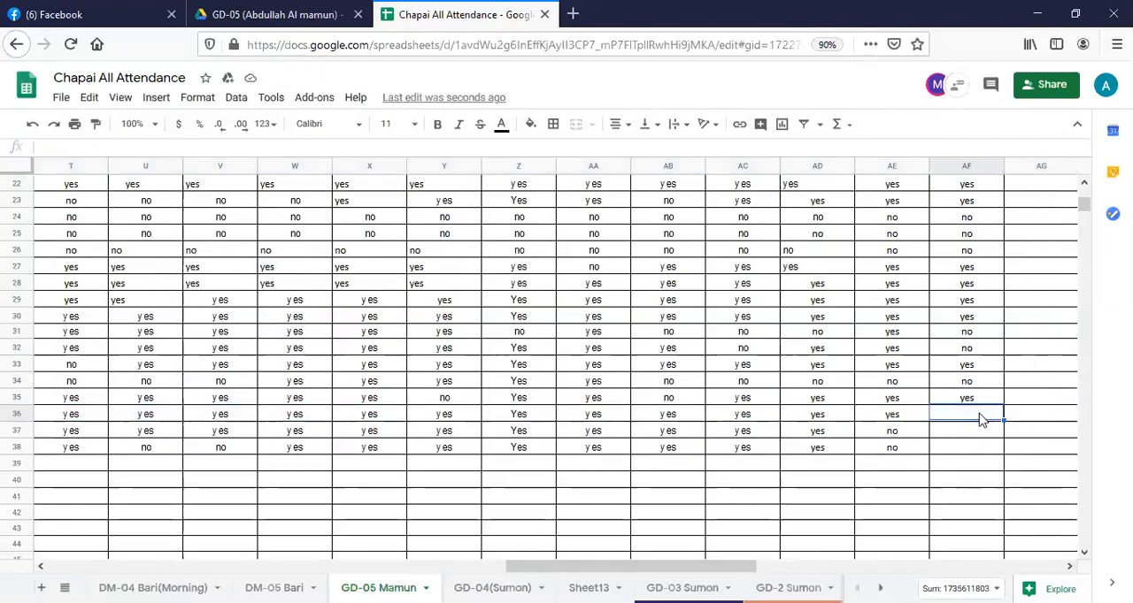
text(yes)
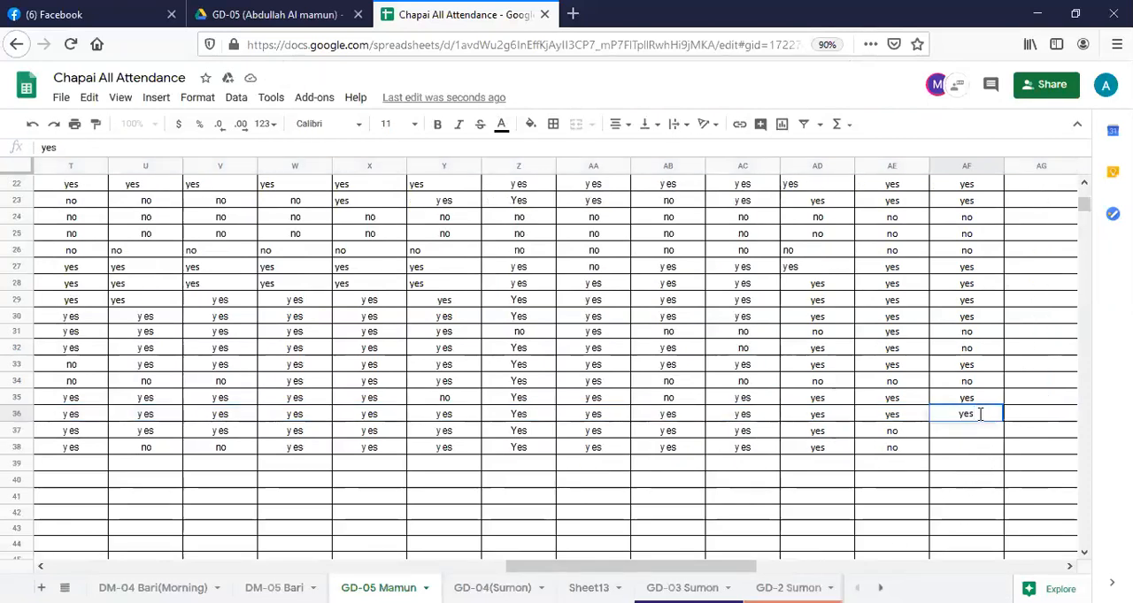
Check the student in row 37 and enter "no" in cell AF37.
click(20, 431)
drag(614, 567, 717, 573)
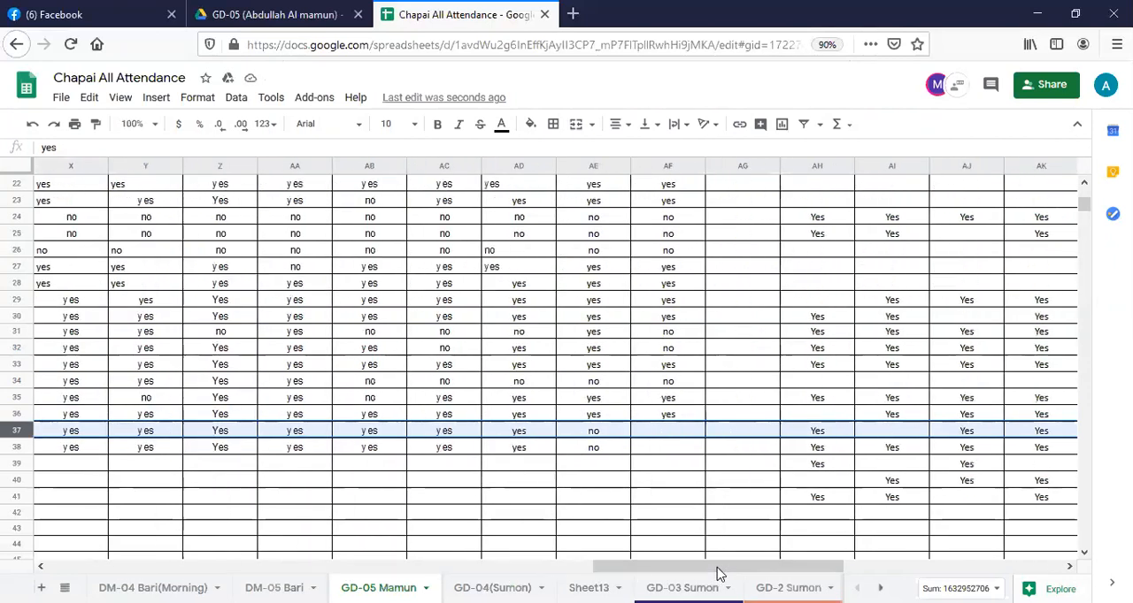
click(671, 435)
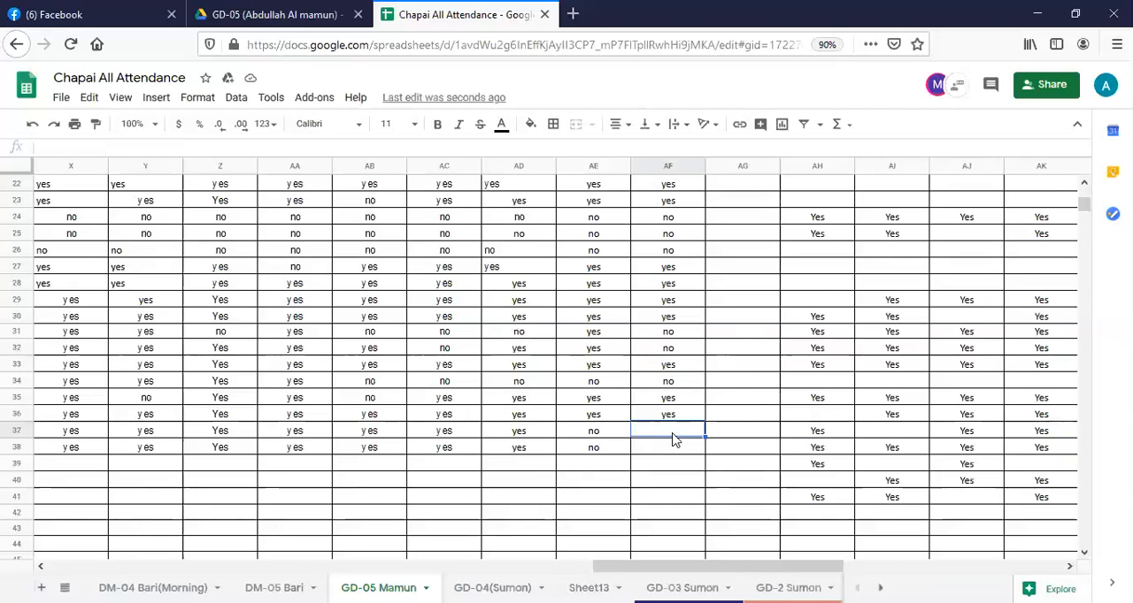
text(no)
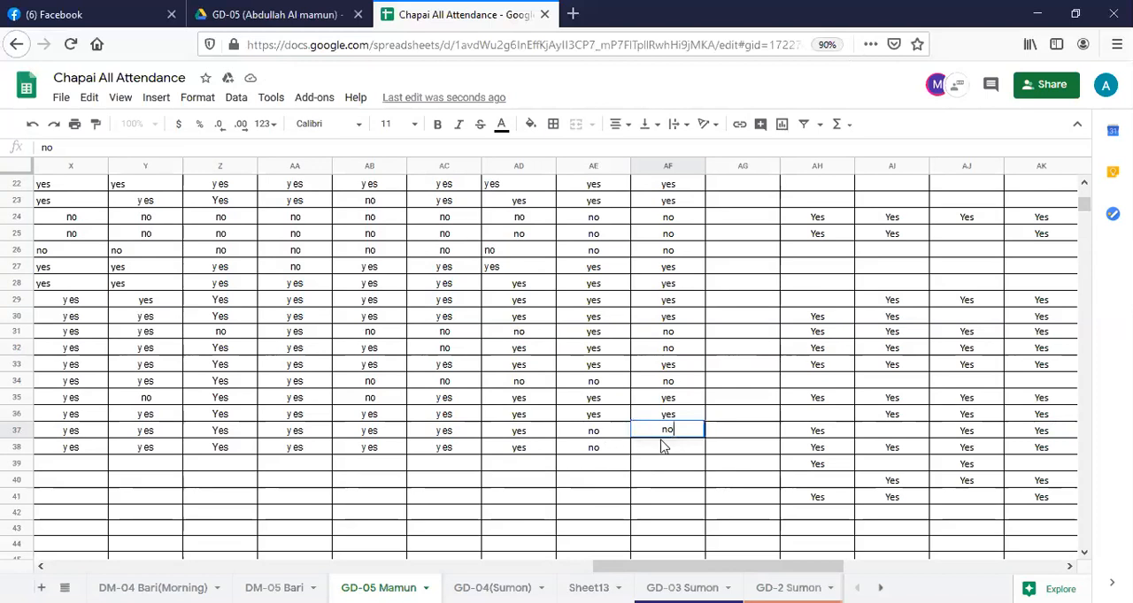
Mark the student in row 38 as present by entering "yes" in cell AF38, and highlight that row.
click(678, 453)
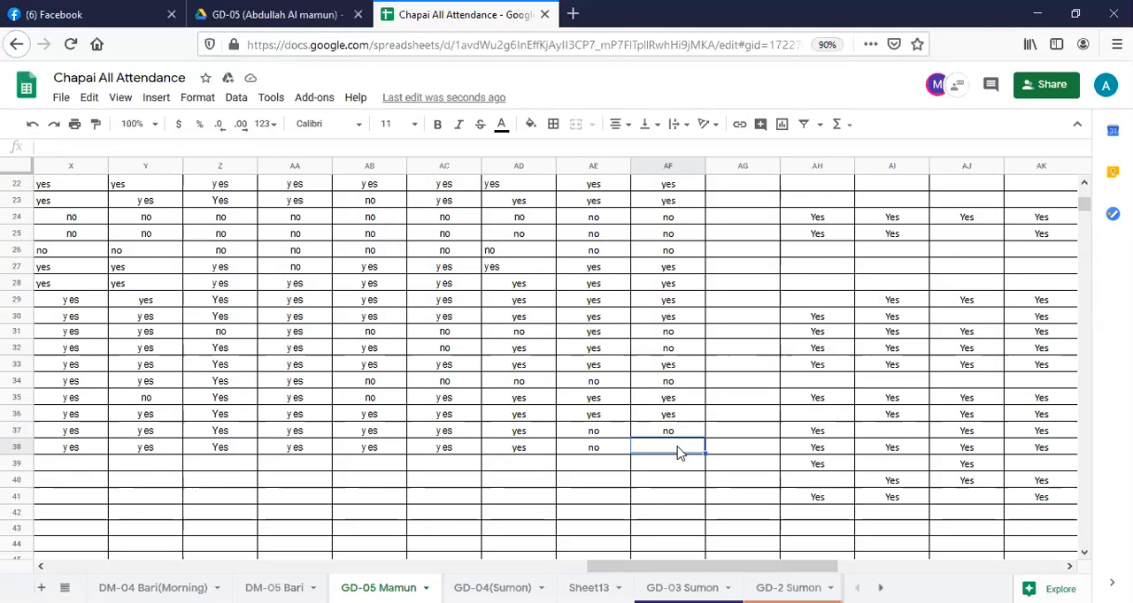
text(t)
double_click(678, 445)
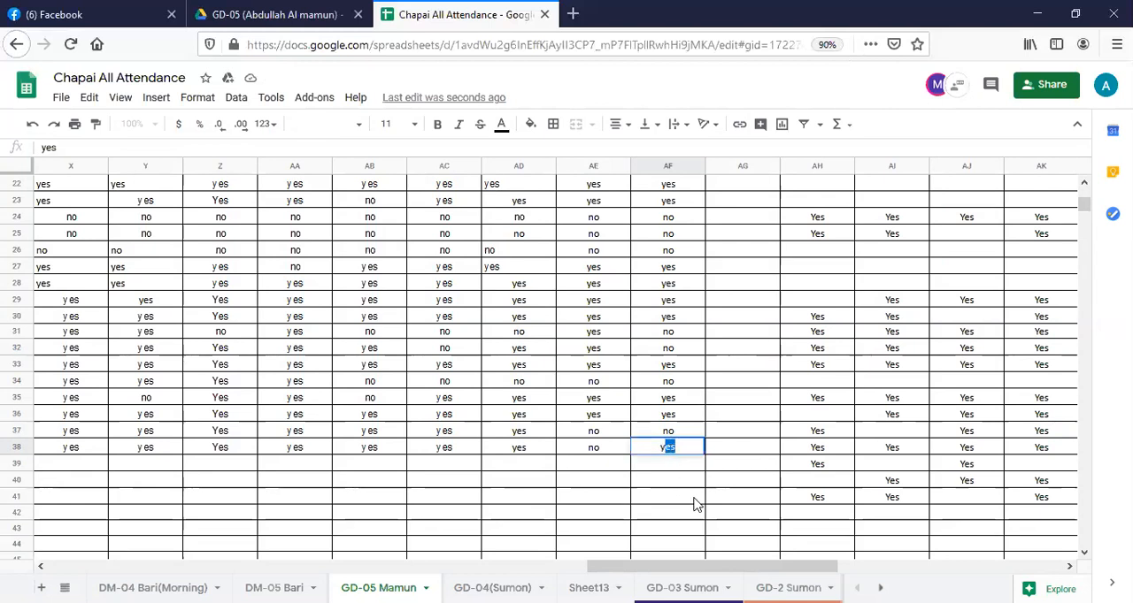
click(21, 448)
Review the attendance entries in column AF from the upper student rows down to the total in row 53.
scroll(705, 518, down, 5)
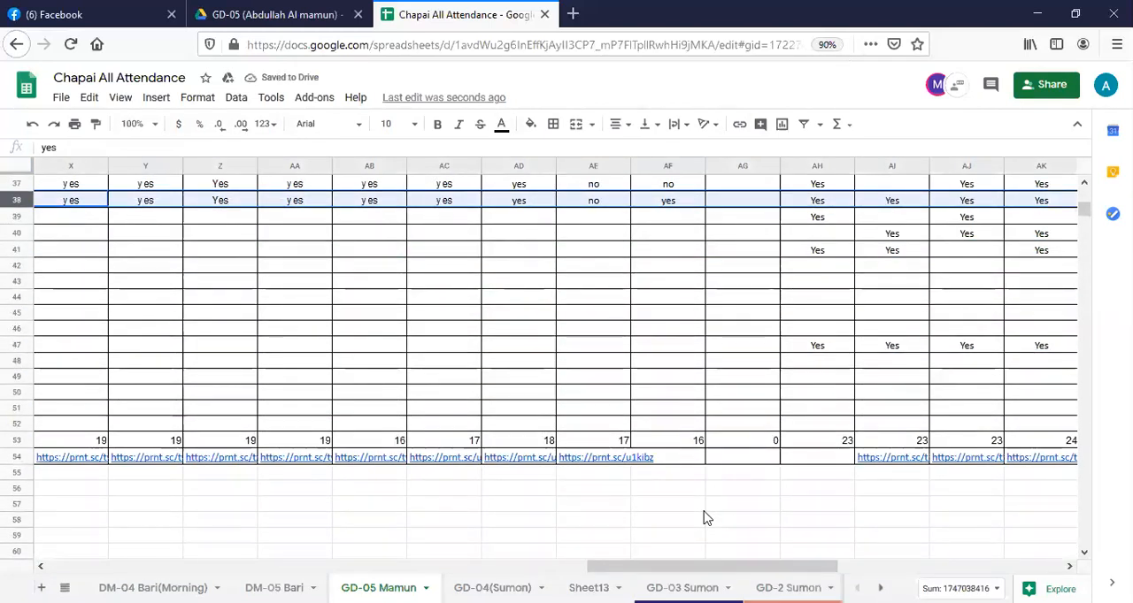
scroll(708, 496, up, 1)
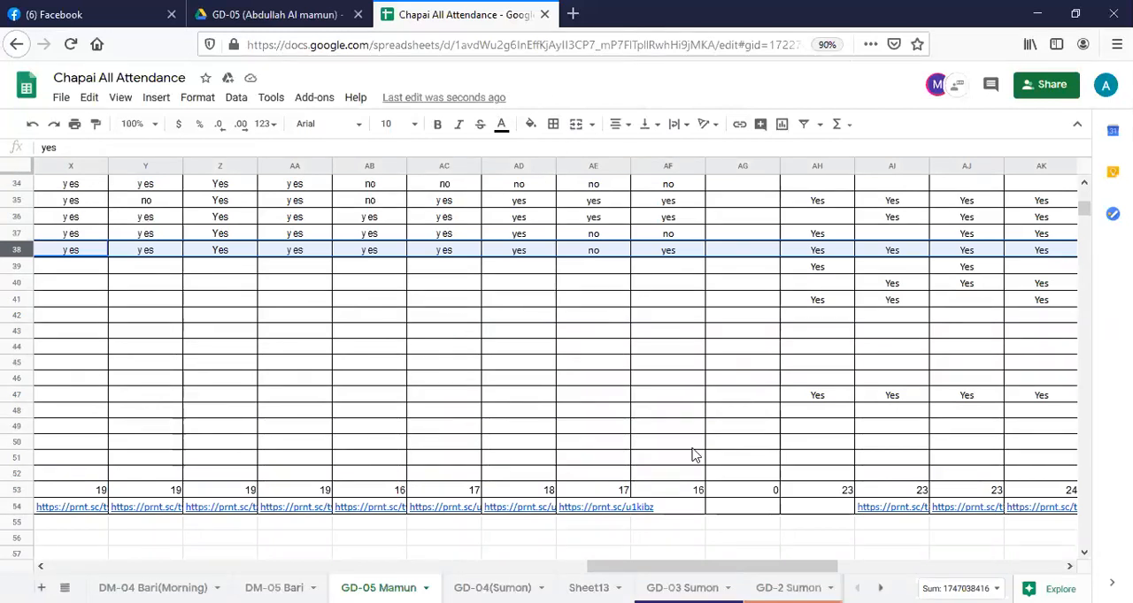
scroll(686, 495, down, 1)
scroll(697, 500, up, 2)
scroll(699, 489, up, 4)
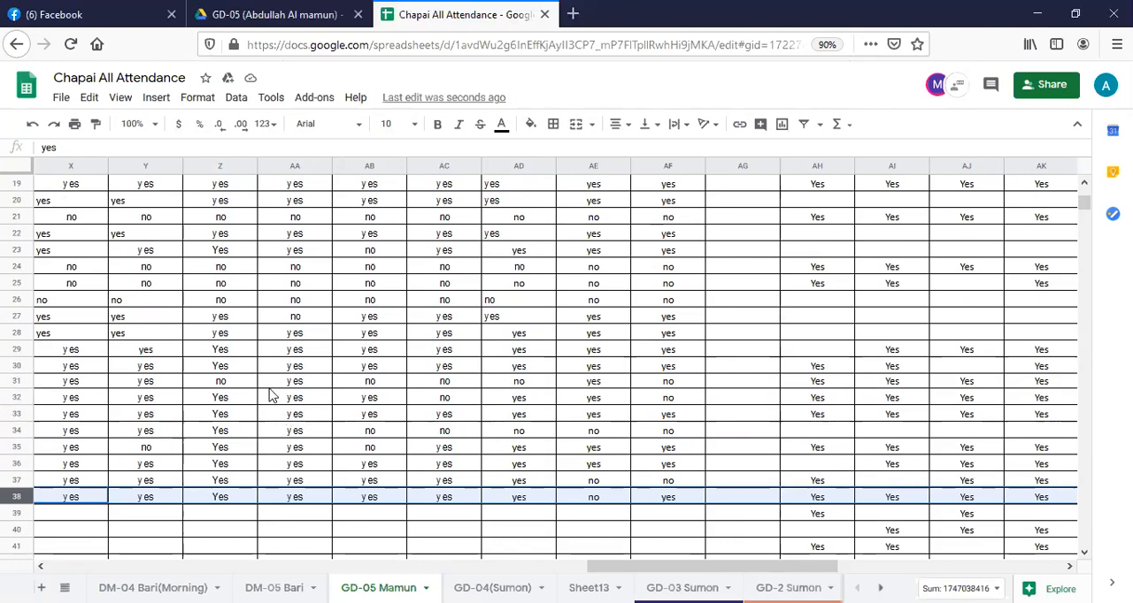
scroll(26, 389, up, 1)
scroll(26, 389, up, 1)
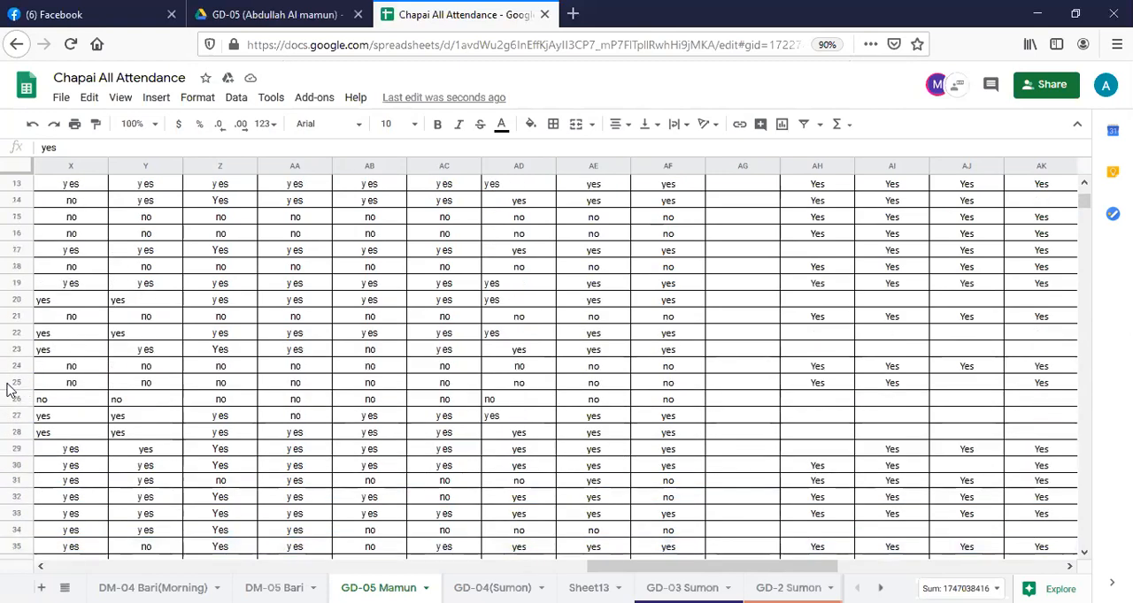
scroll(11, 390, up, 3)
scroll(4, 380, down, 2)
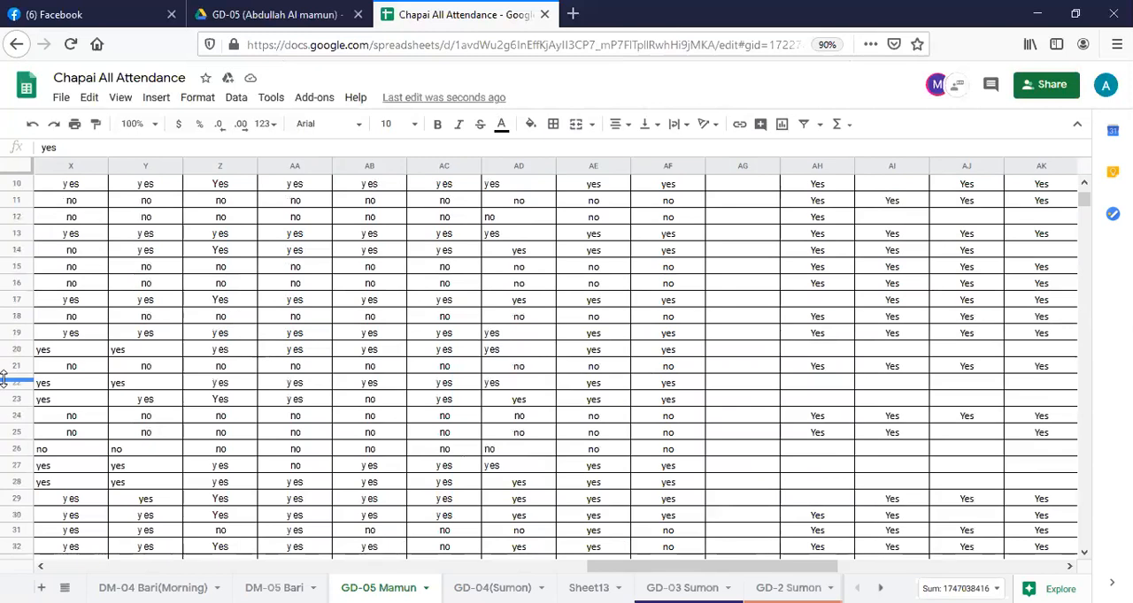
scroll(3, 380, down, 1)
scroll(4, 379, down, 2)
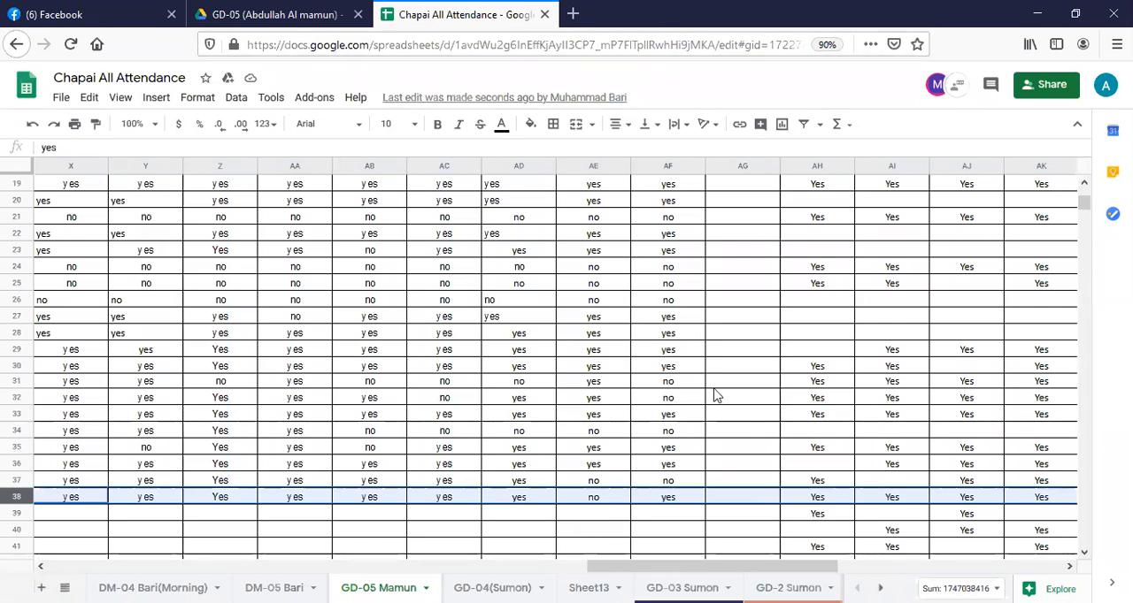
scroll(683, 447, down, 2)
scroll(694, 476, down, 3)
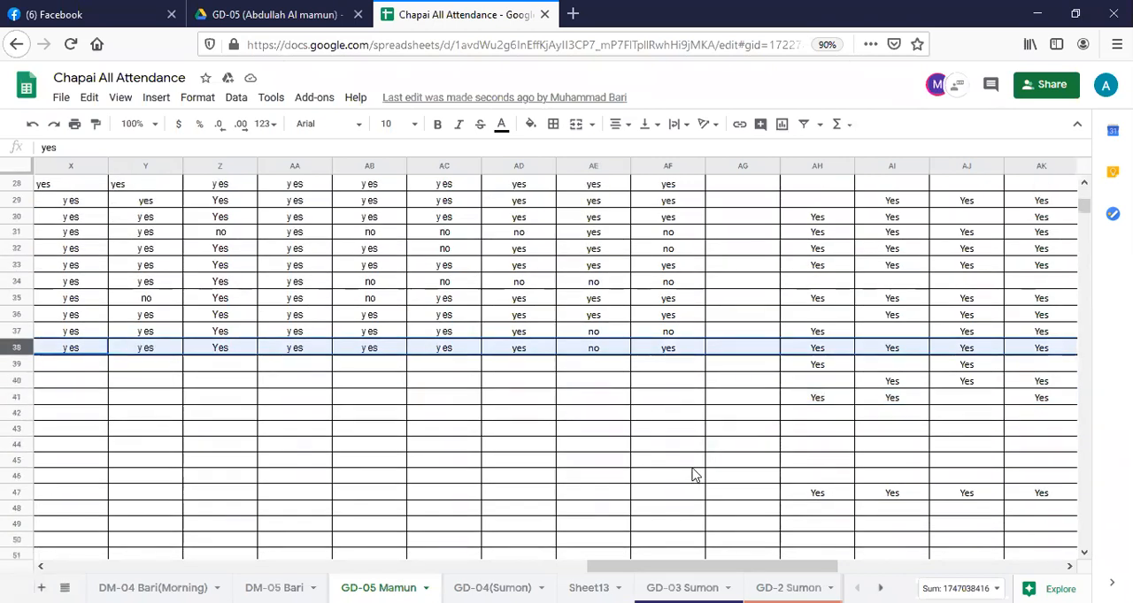